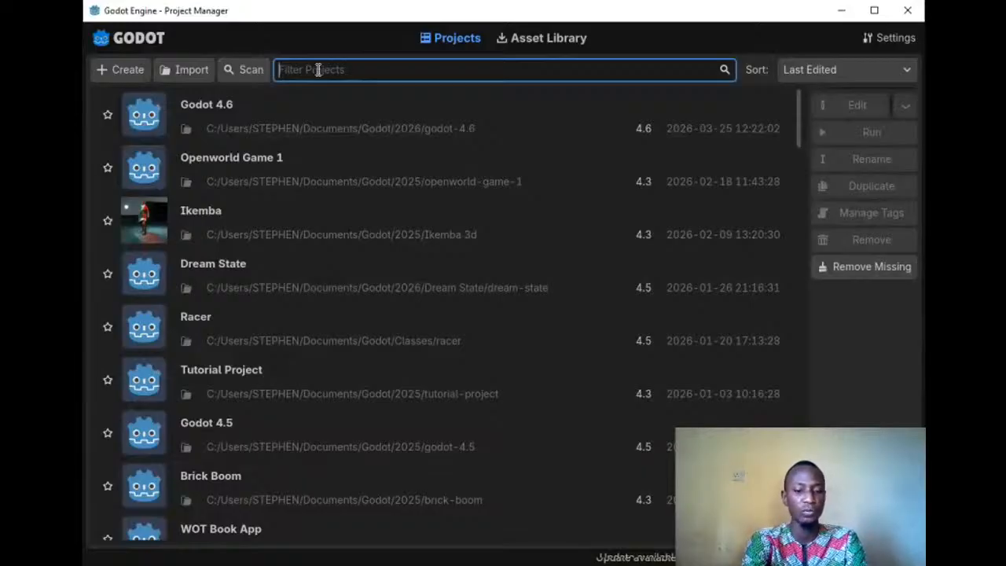
Step: Try filtering the project list by "d", clear the filter, and select the Openworld Game 1 and Ikemba projects to view their available actions
text(d)
key(BackSpace)
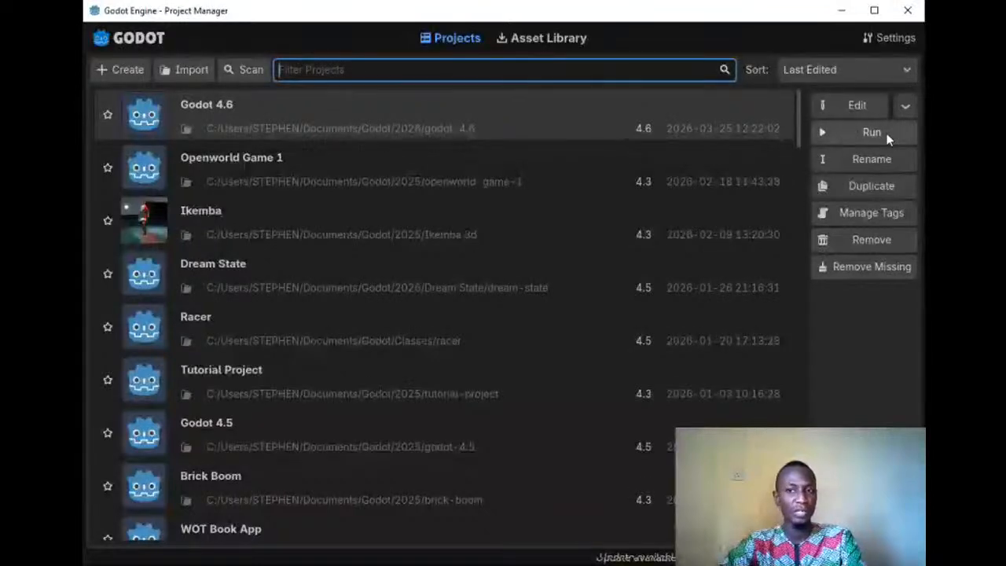
click(225, 150)
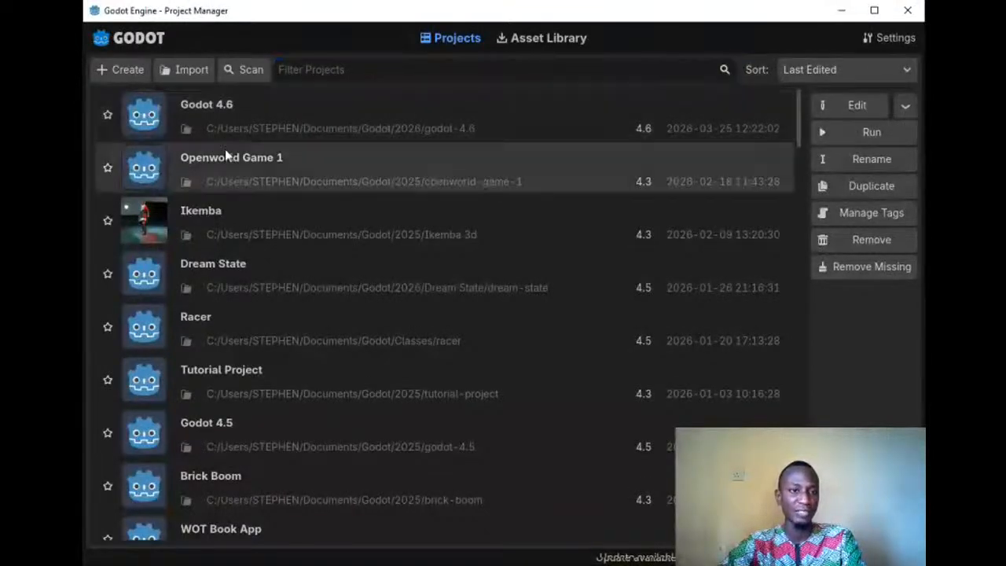
click(257, 220)
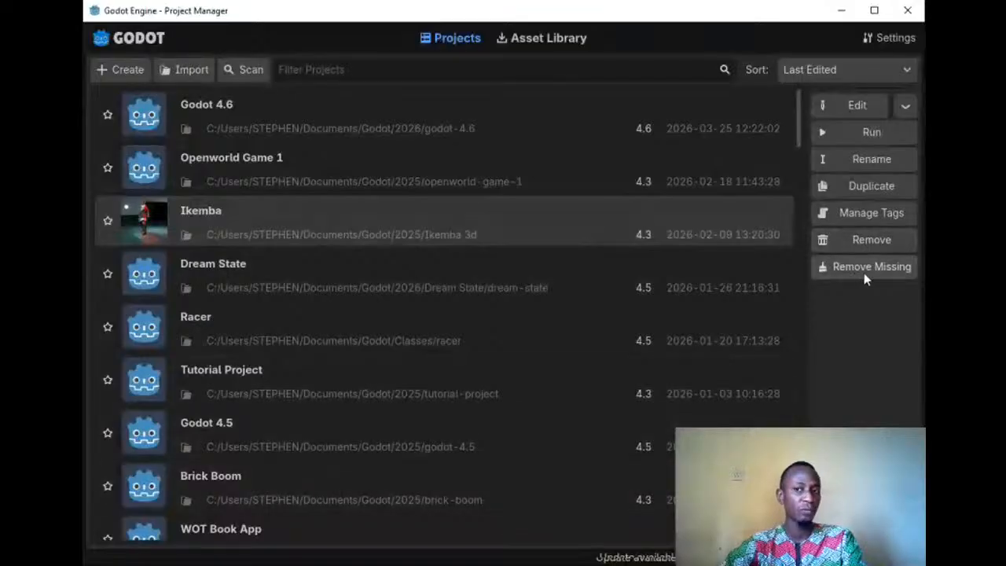
Step: Browse the project list down to the missing projects and select one to check which actions it offers
scroll(543, 284, down, 15)
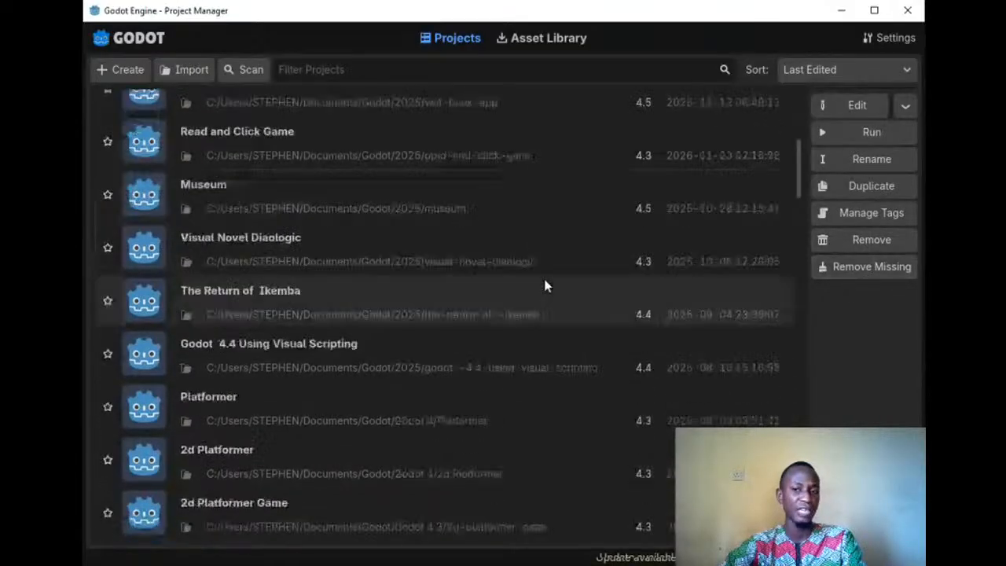
drag(799, 267, 800, 503)
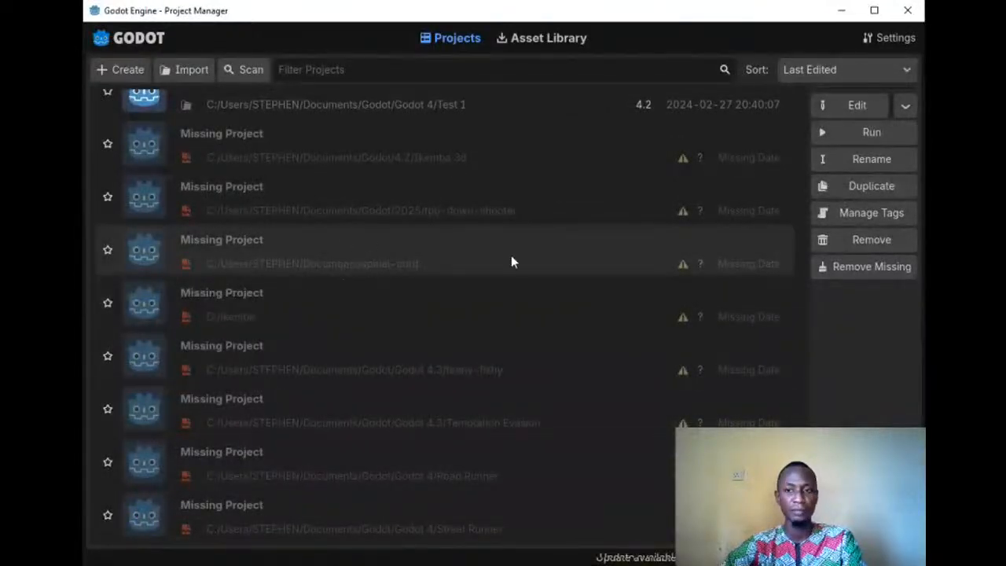
click(688, 259)
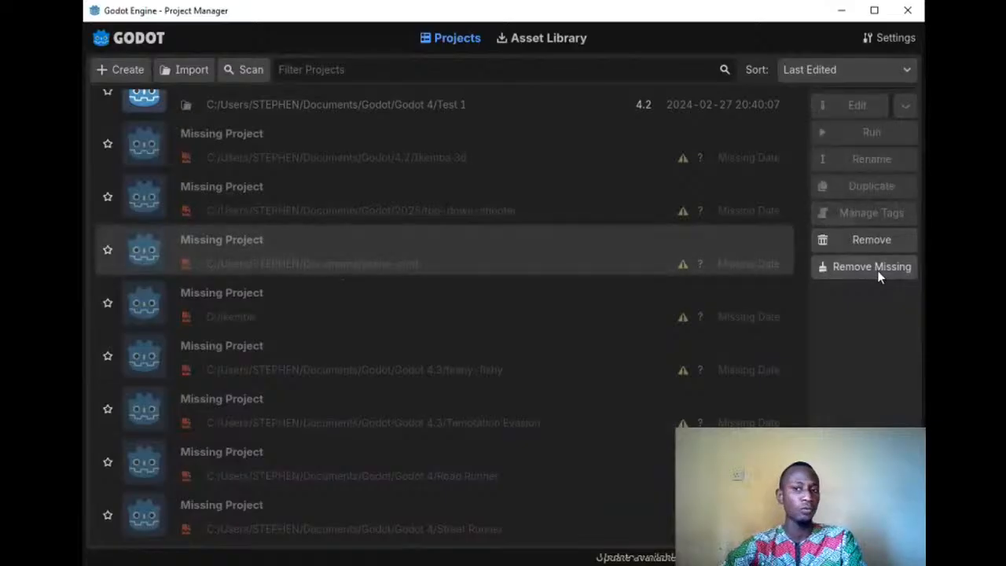
scroll(228, 201, down, 10)
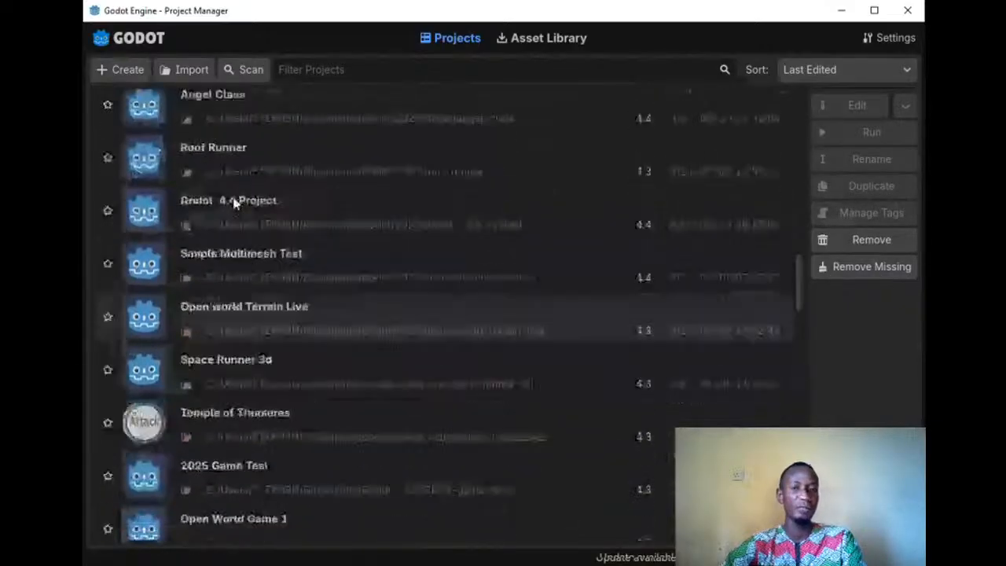
scroll(157, 189, up, 15)
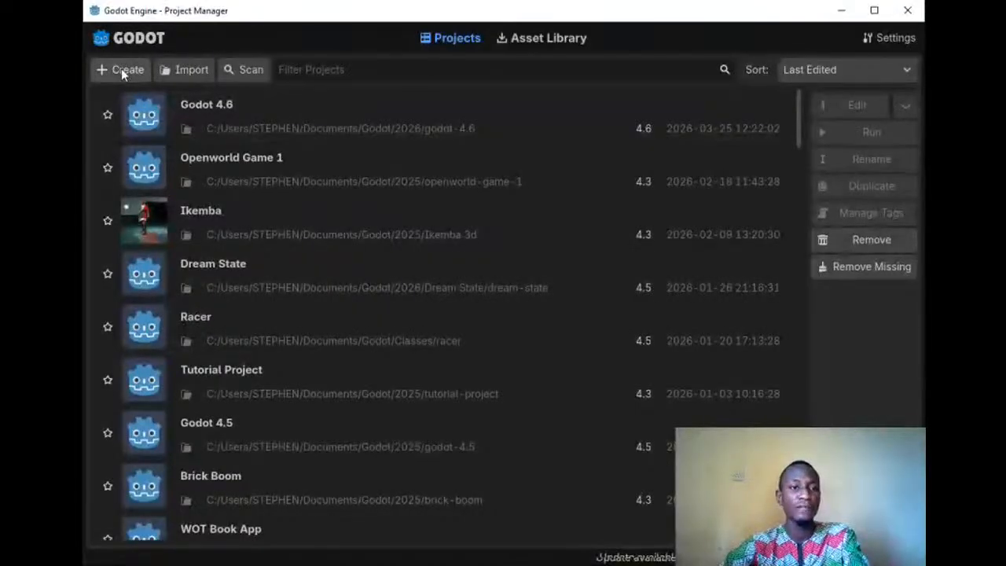
Step: Create a project named Godot 4.6_Live with the Compatibility renderer and open it in the editor
click(123, 71)
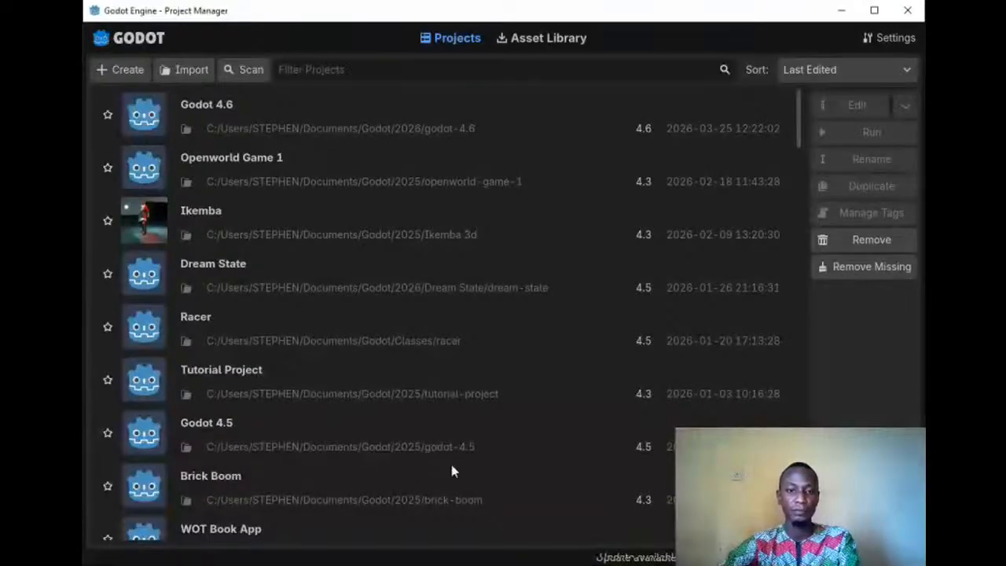
double_click(476, 224)
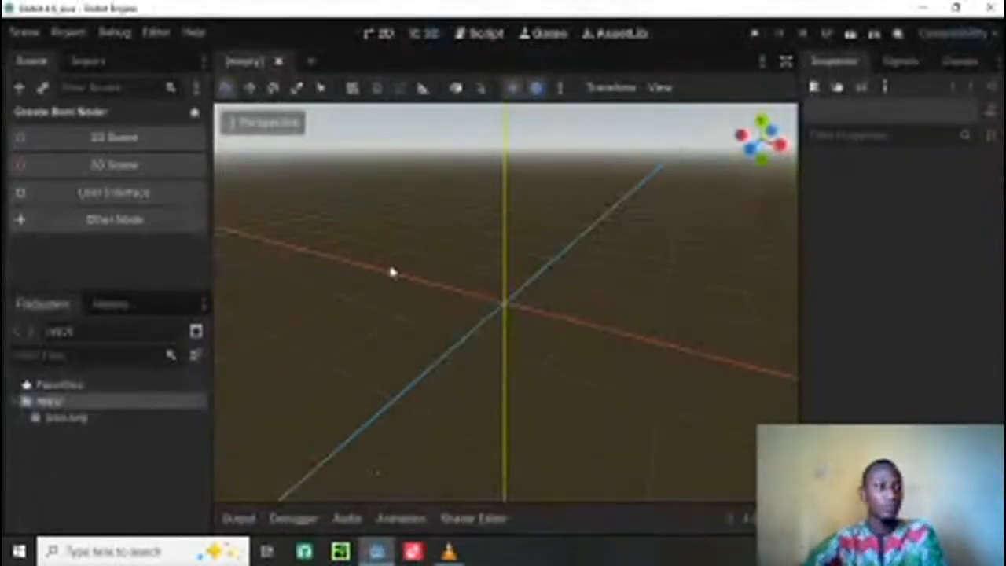
Step: Examine the editor's scene, project, debug, editor and help commands without running any of them
scroll(456, 260, up, 3)
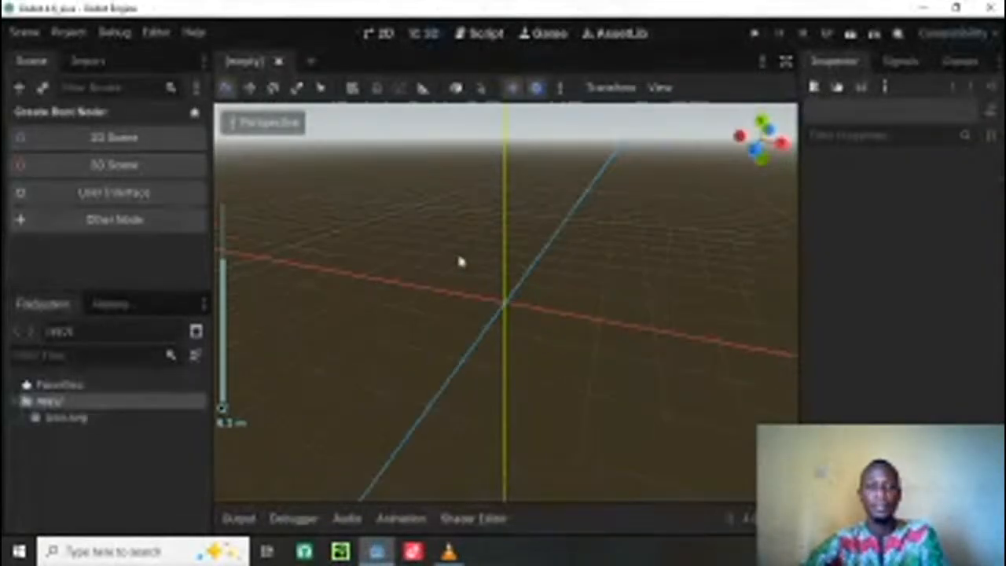
scroll(456, 251, down, 3)
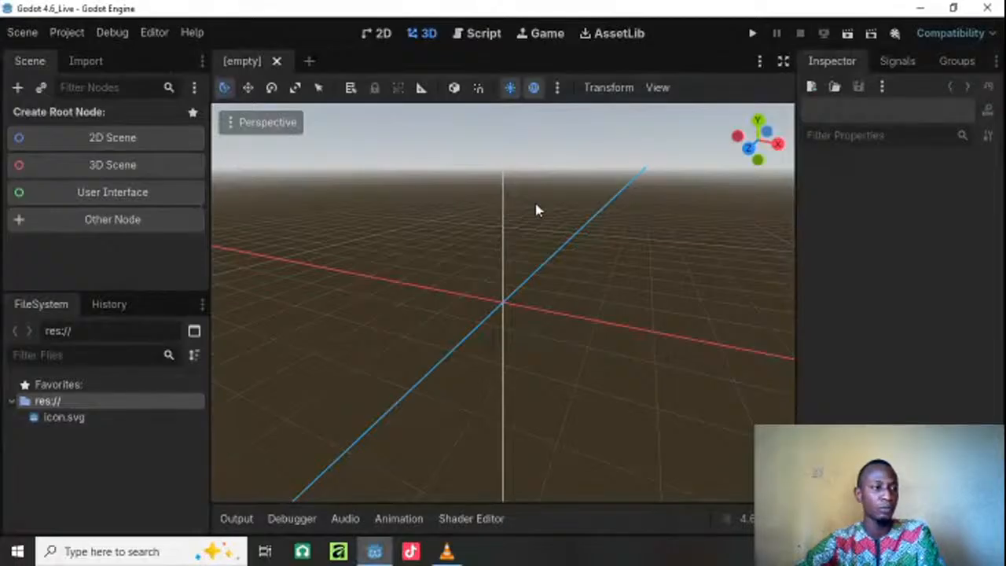
click(24, 33)
click(23, 38)
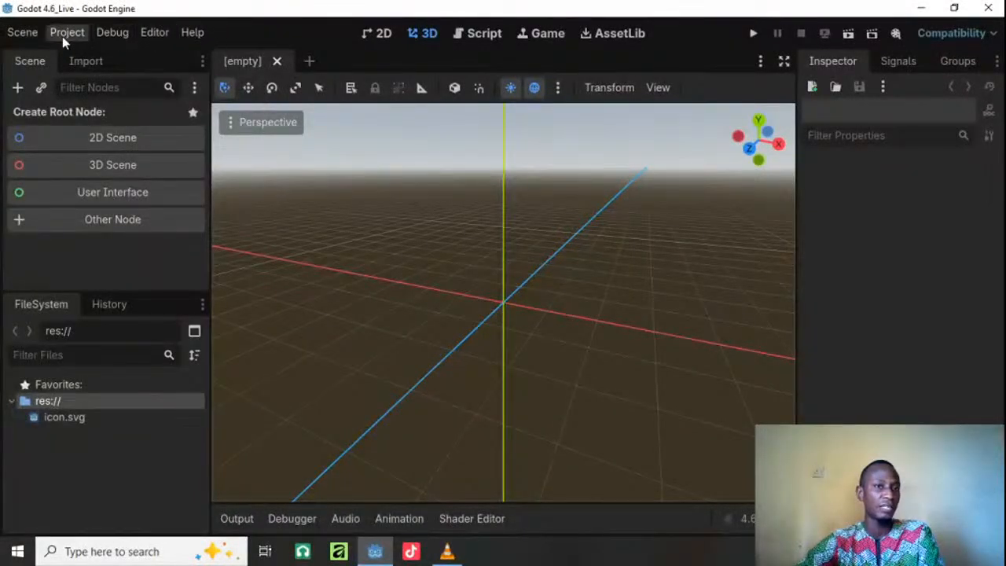
click(27, 35)
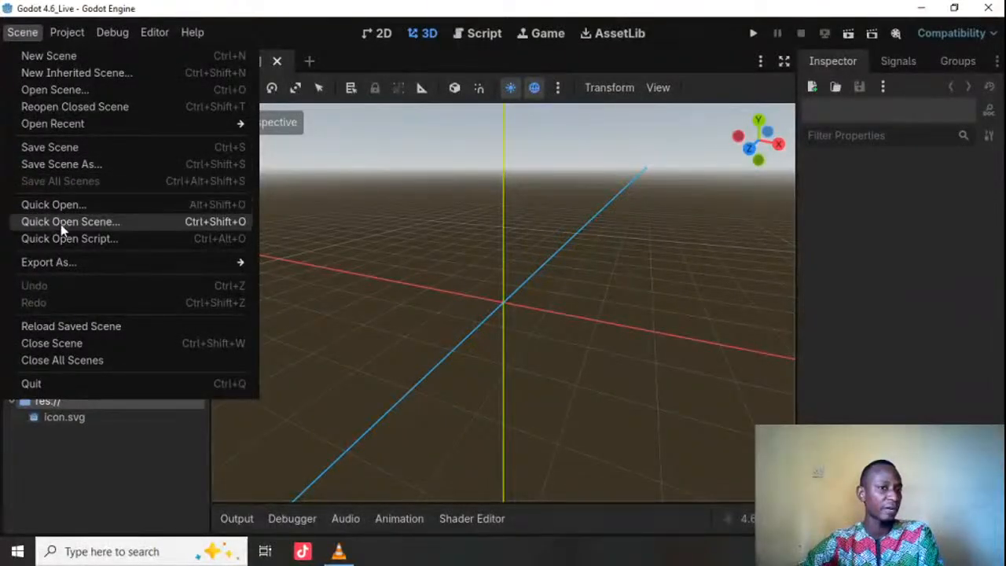
mouse_move(39, 266)
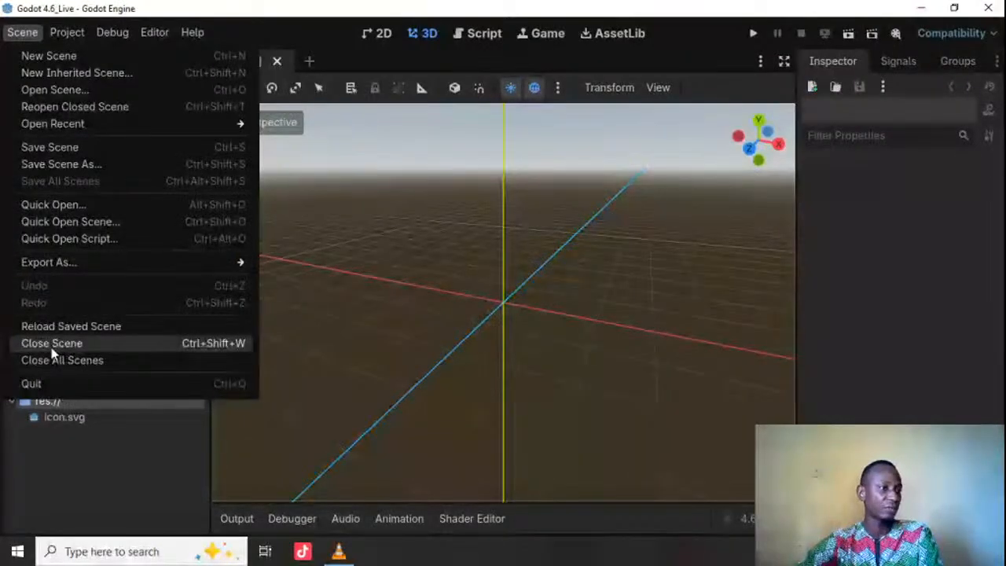
mouse_move(63, 37)
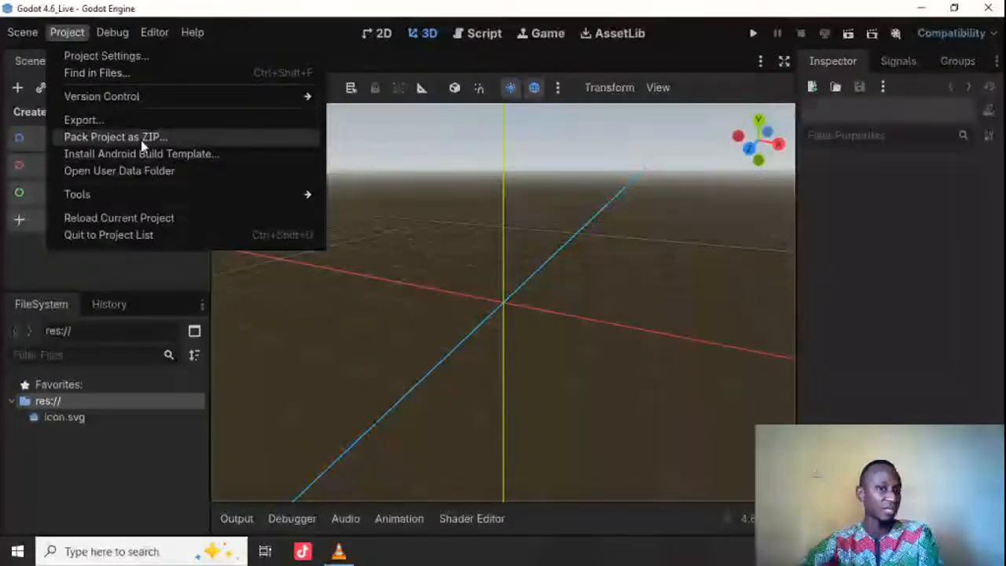
mouse_move(122, 34)
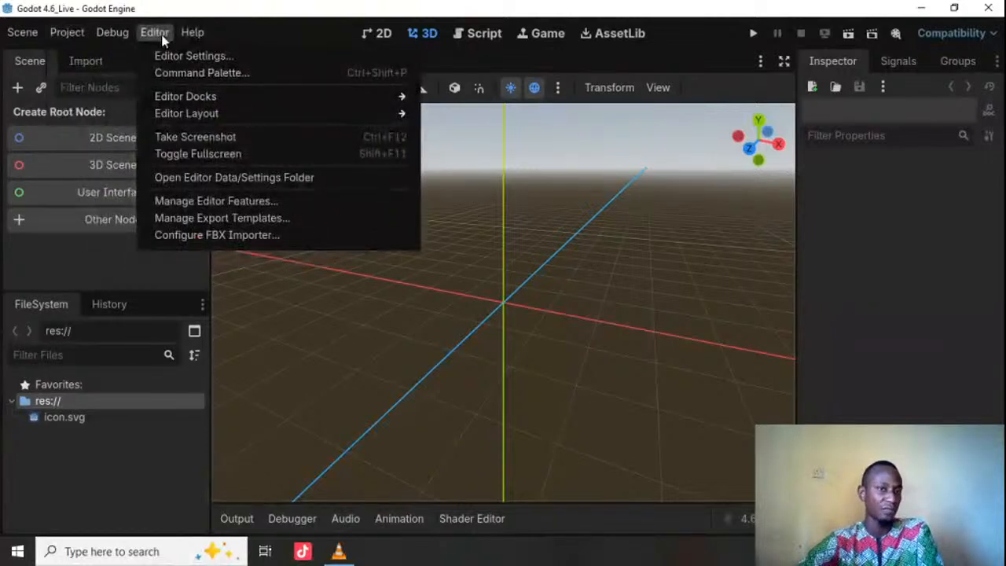
mouse_move(192, 32)
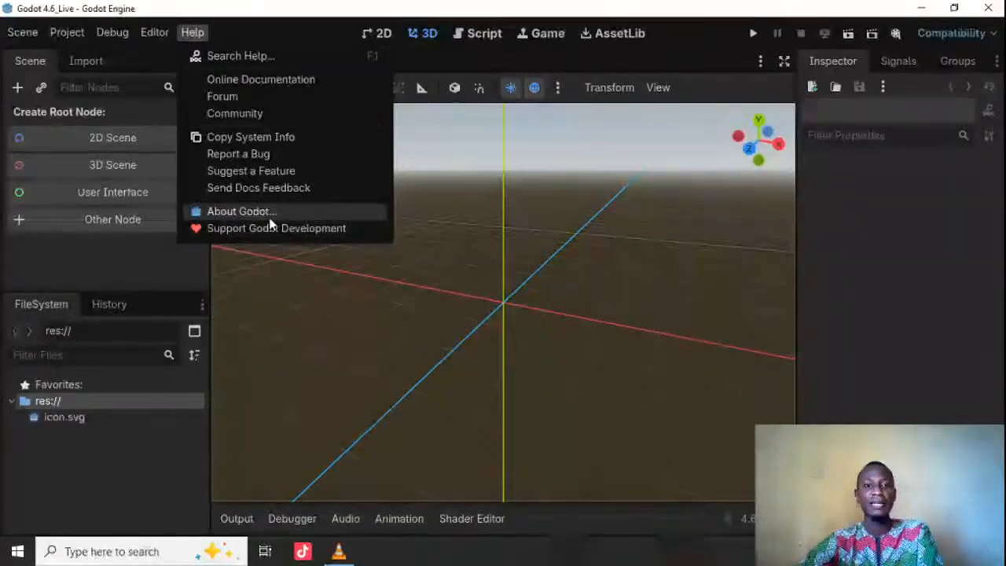
click(67, 32)
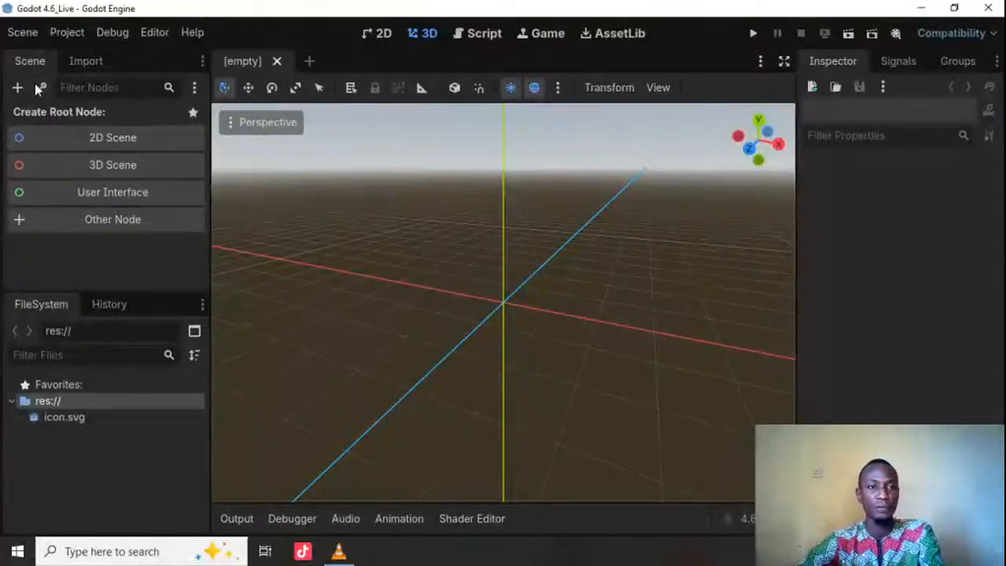
Step: View the 2D, 3D, Script and Game workspaces one after another
click(378, 36)
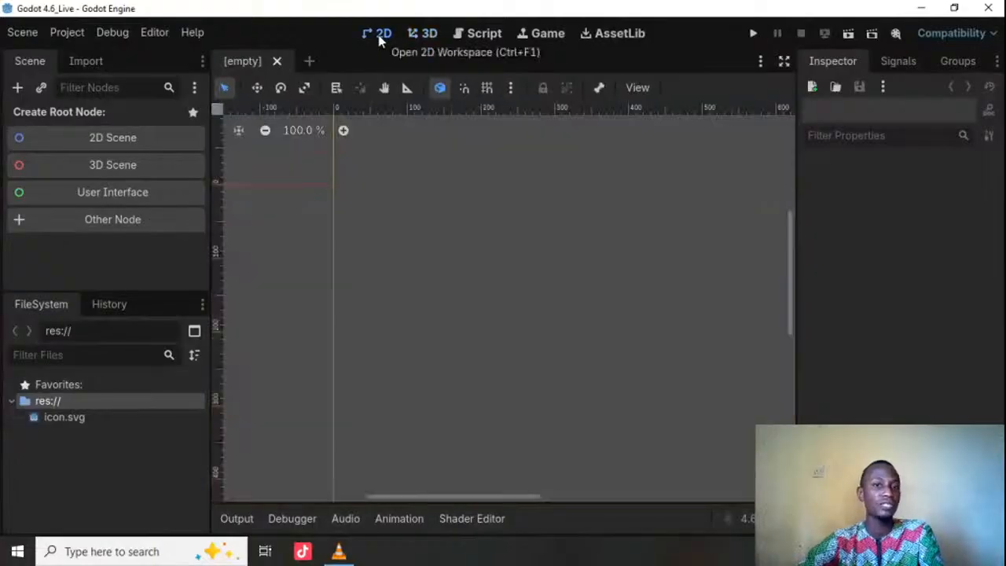
click(429, 35)
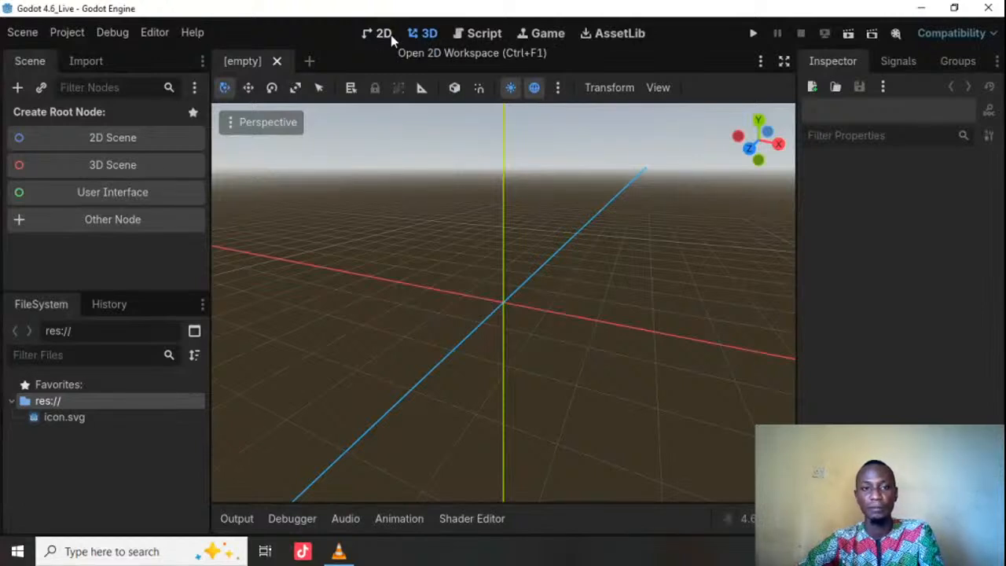
click(485, 38)
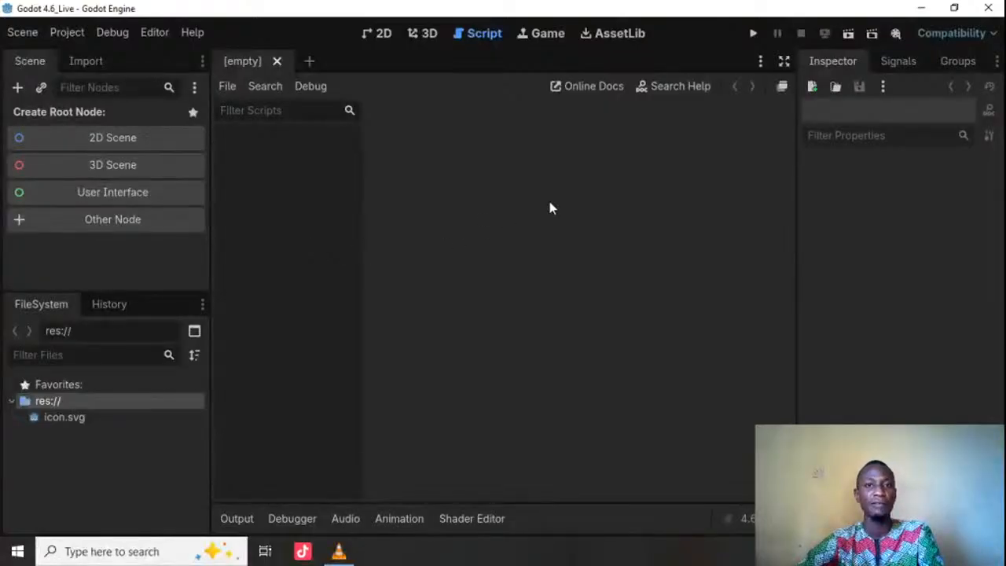
click(550, 36)
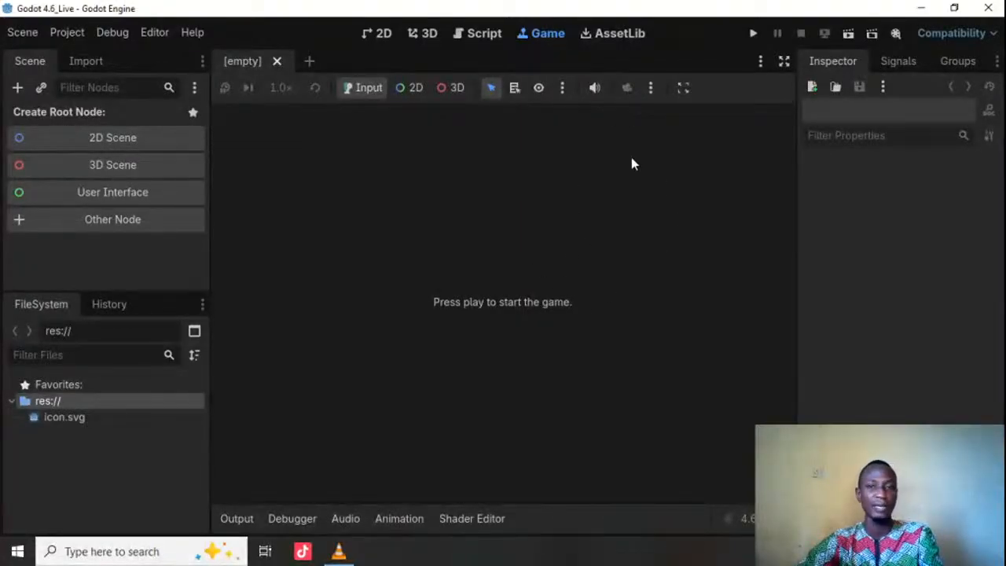
Step: Open the AssetLib workspace and browse its recently updated assets
click(620, 34)
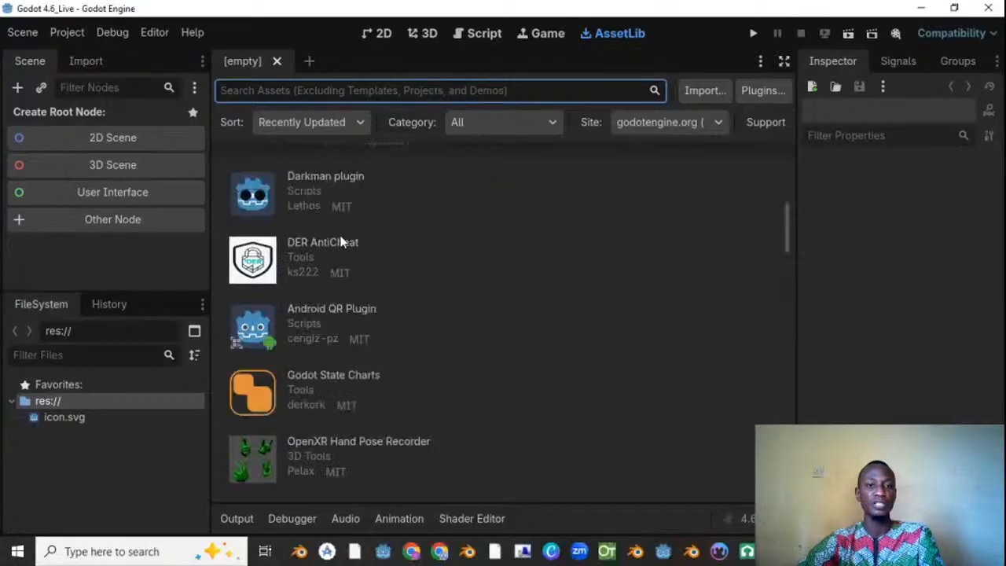
scroll(349, 259, up, 2)
scroll(354, 256, up, 1)
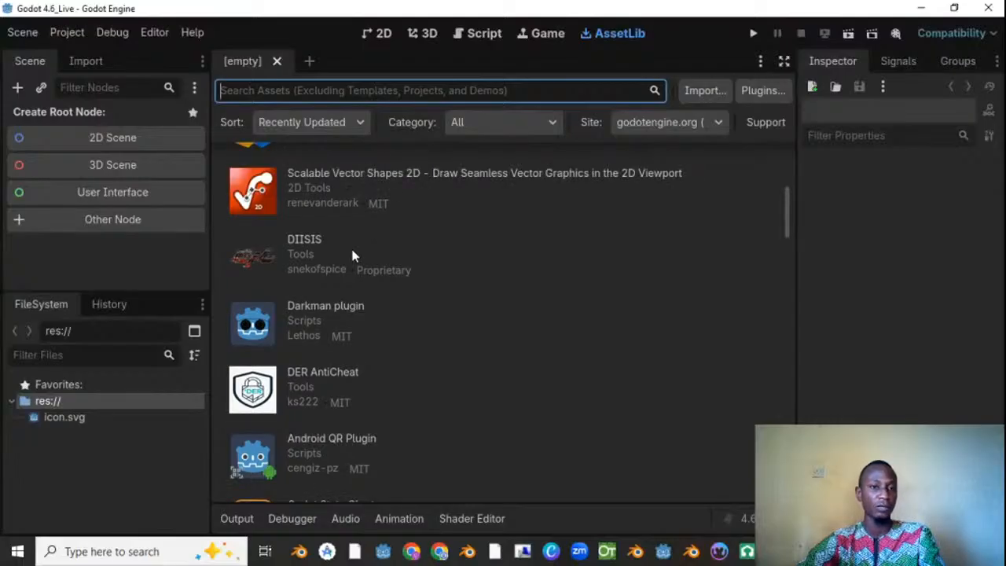
scroll(352, 255, up, 1)
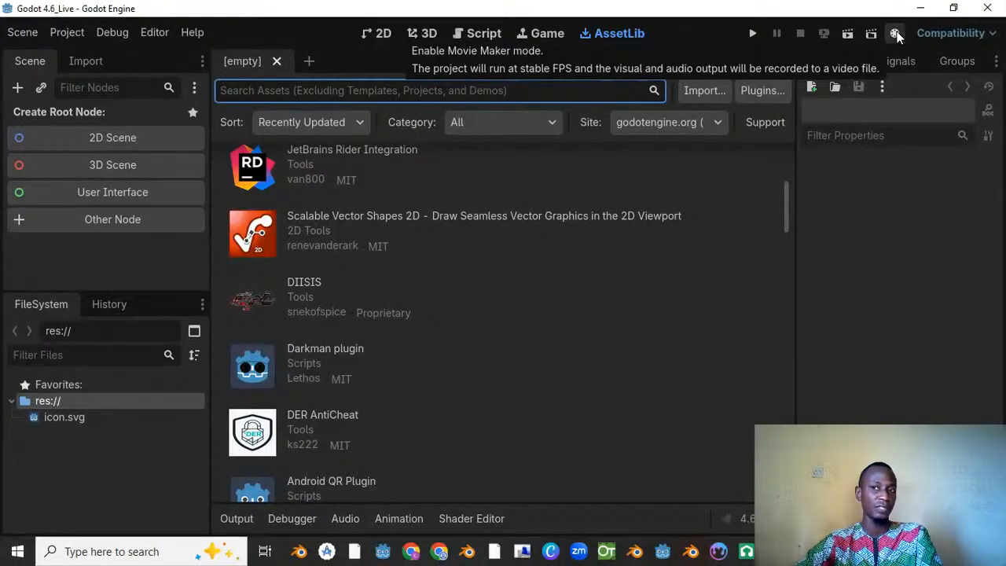
Step: Check the available rendering methods without changing the renderer, and return to the 3D workspace
click(956, 36)
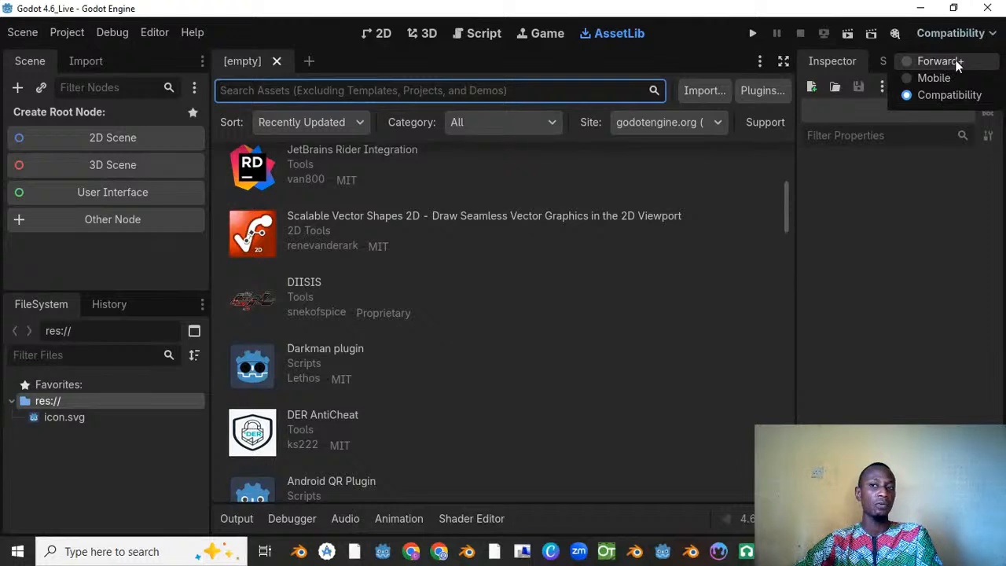
click(875, 228)
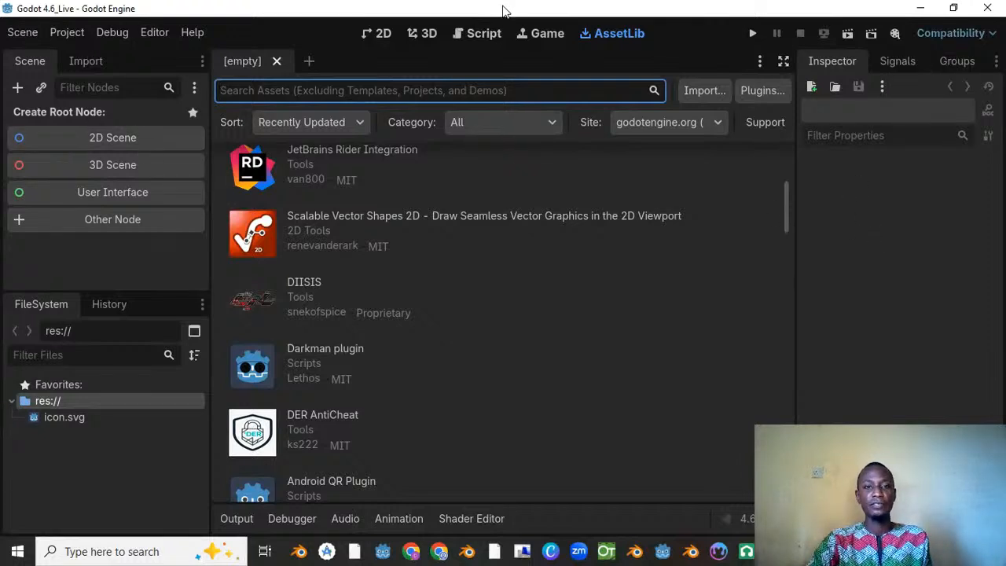
click(421, 35)
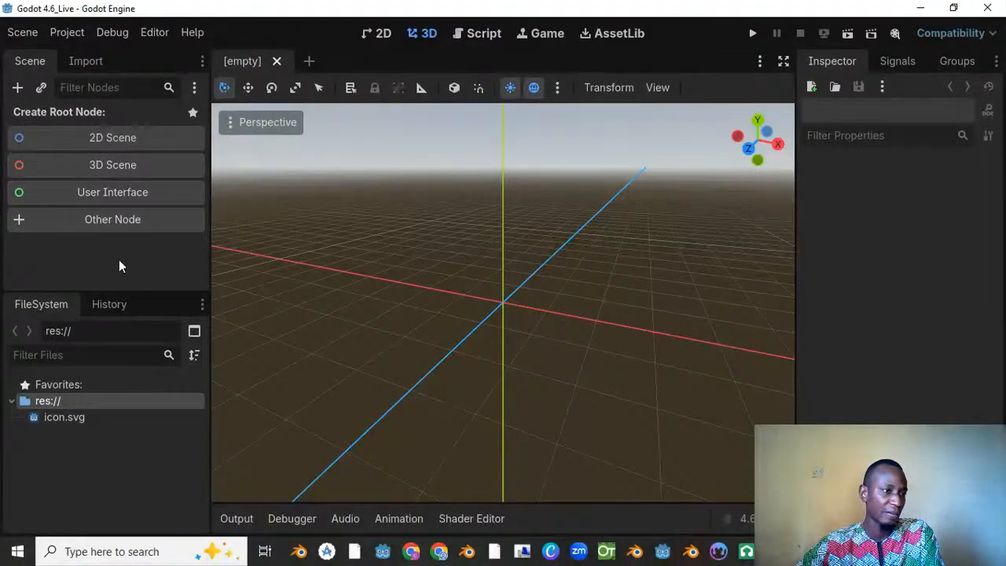
Step: Examine the Import and Scene docks, the project's files in FileSystem, and the History dock
click(86, 62)
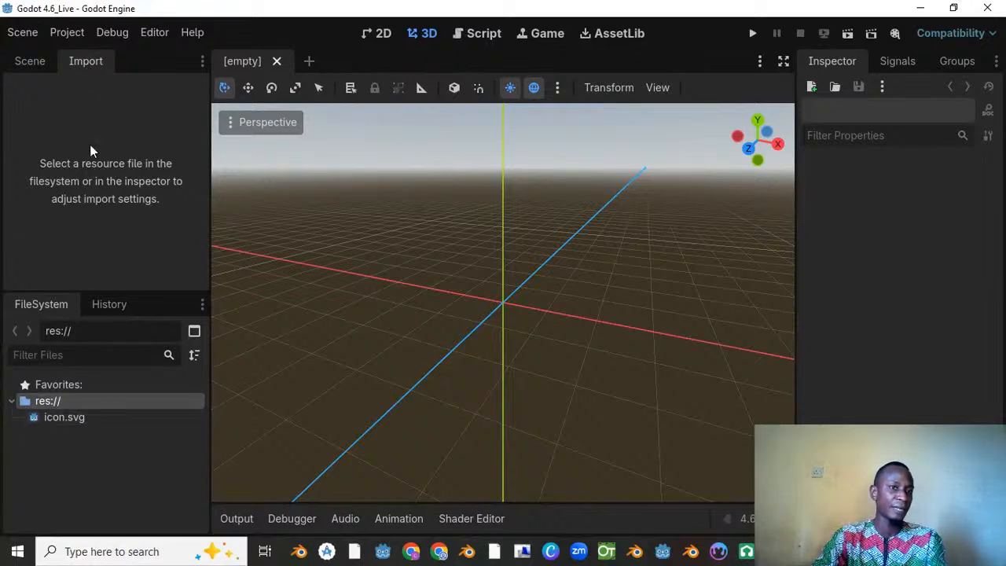
click(38, 59)
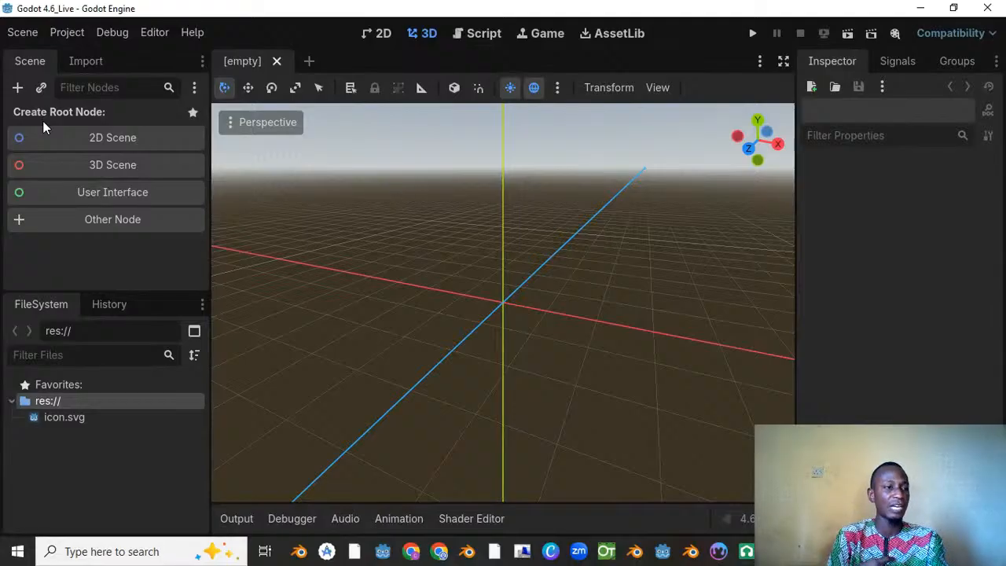
click(87, 61)
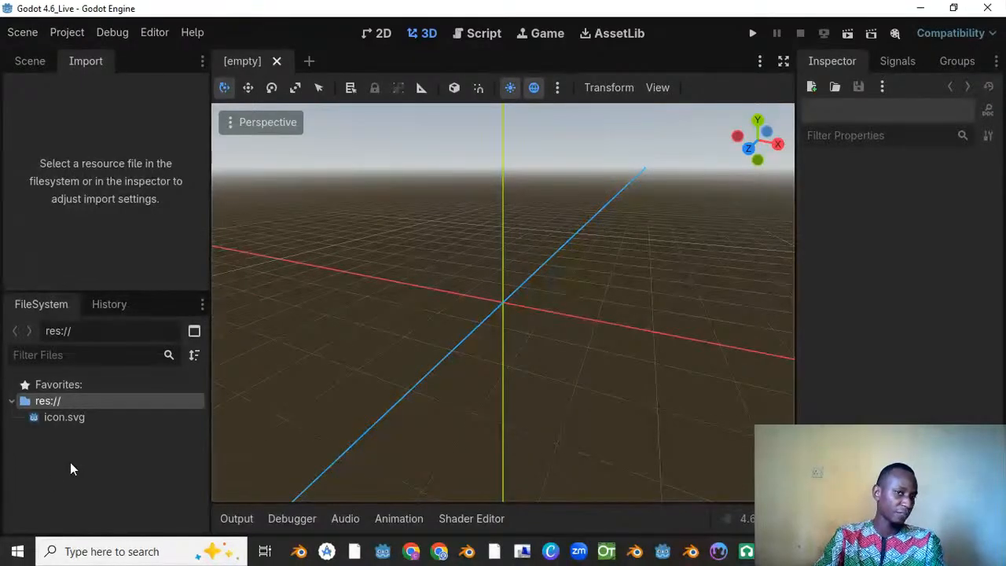
click(30, 61)
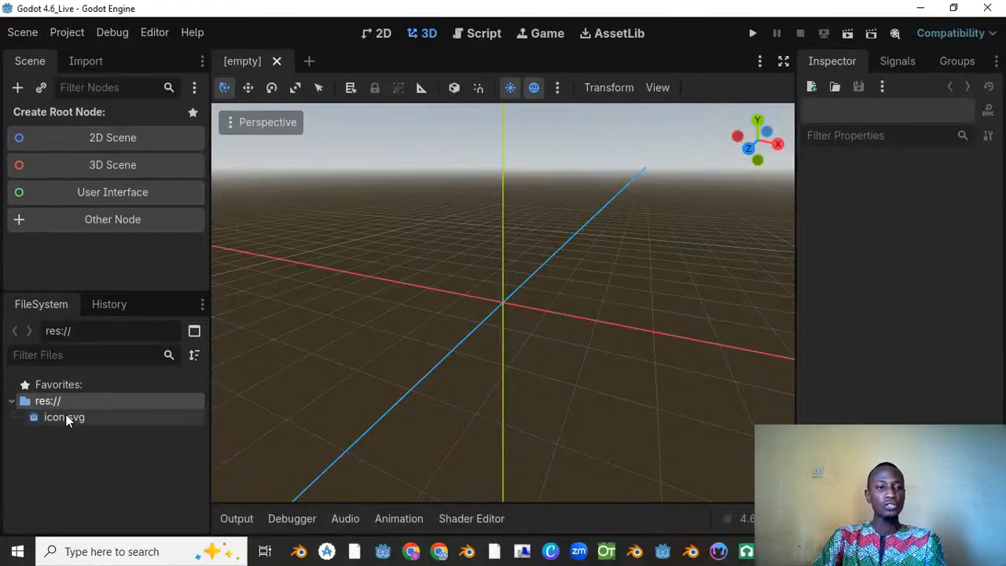
mouse_move(64, 420)
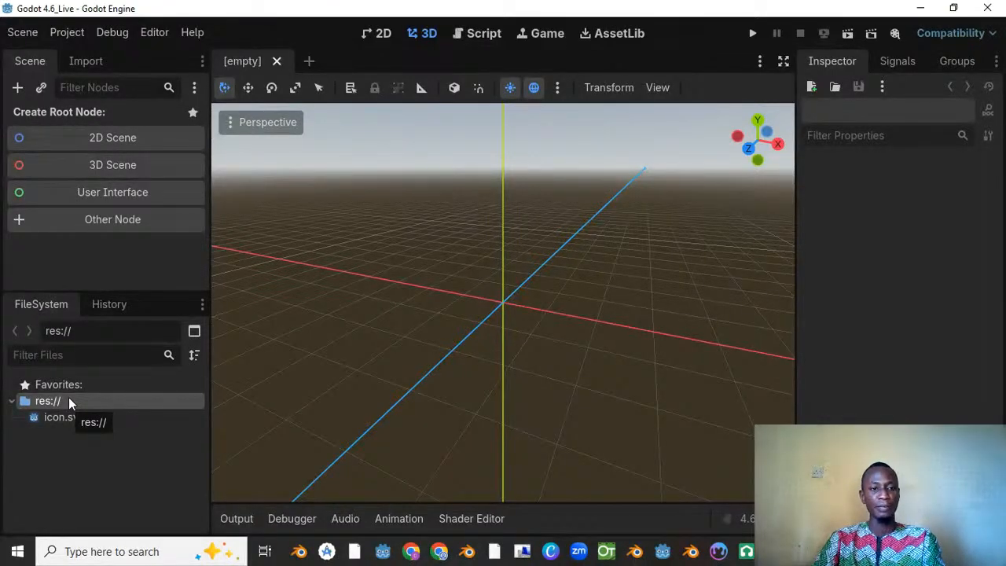
click(118, 309)
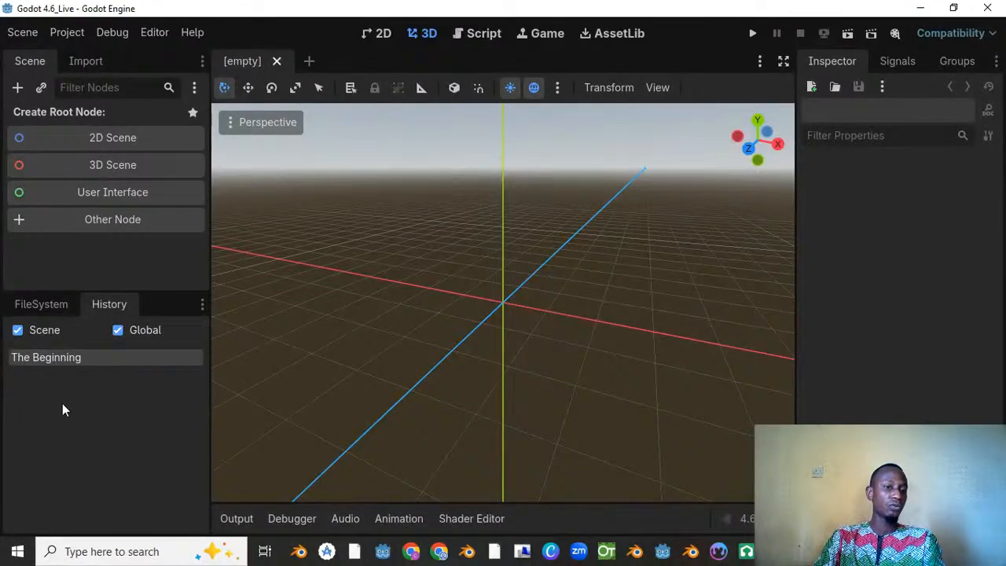
Step: Create a 3D scene root node and undo its creation
click(121, 161)
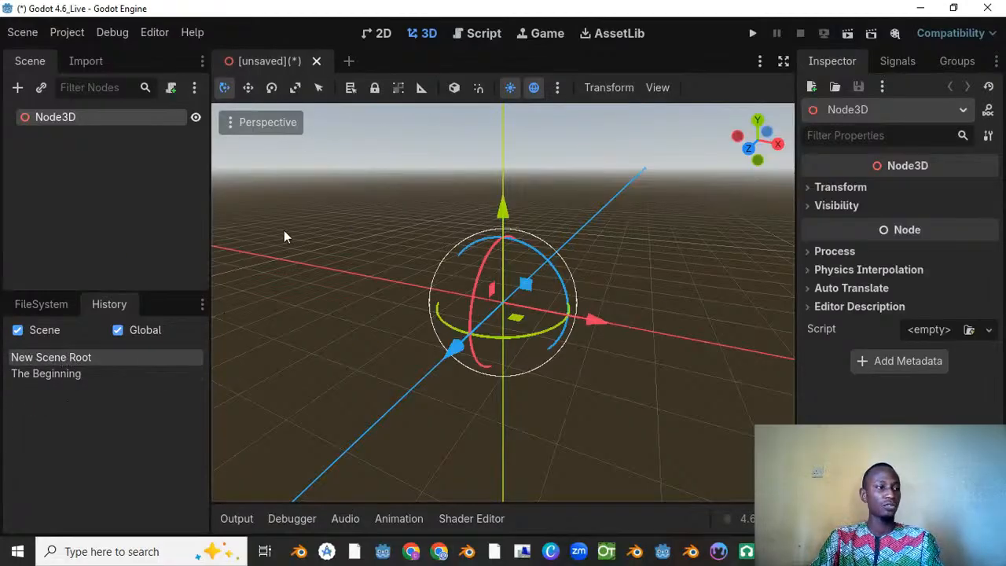
key(ctrl+z)
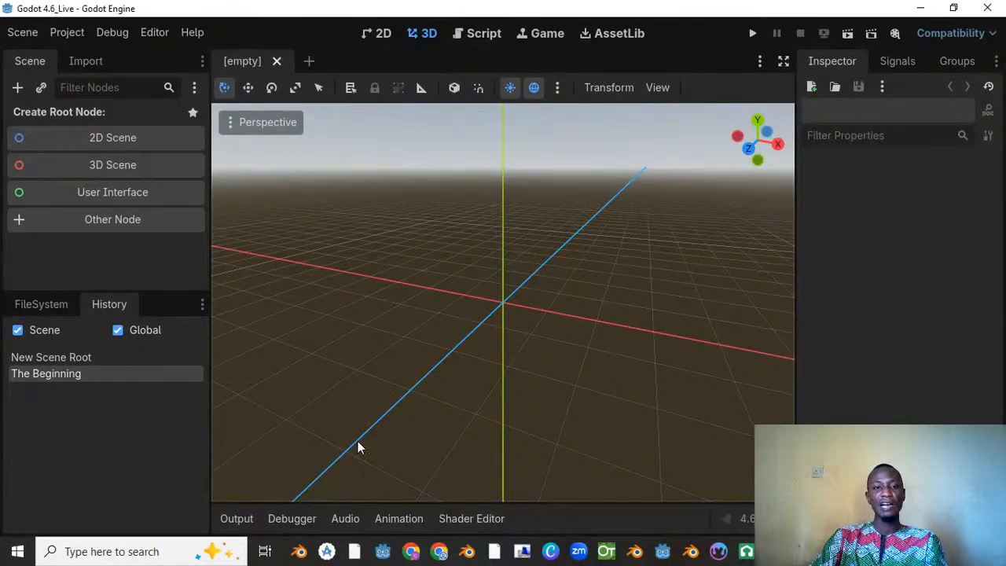
Step: Compare the empty 3D view with the 2D workspace, ending in the 3D workspace
scroll(518, 233, down, 3)
middle_drag(359, 202, 375, 72)
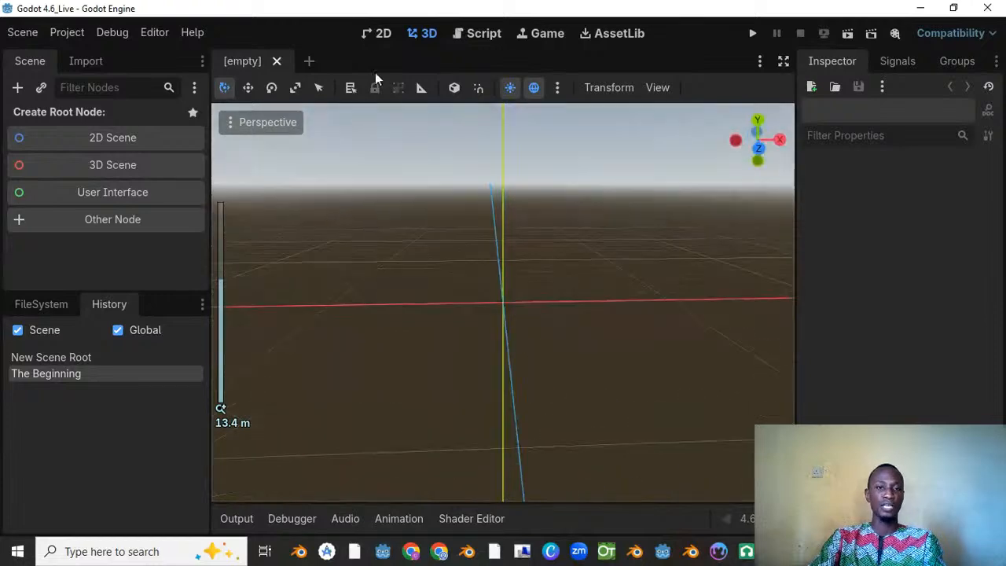
click(380, 33)
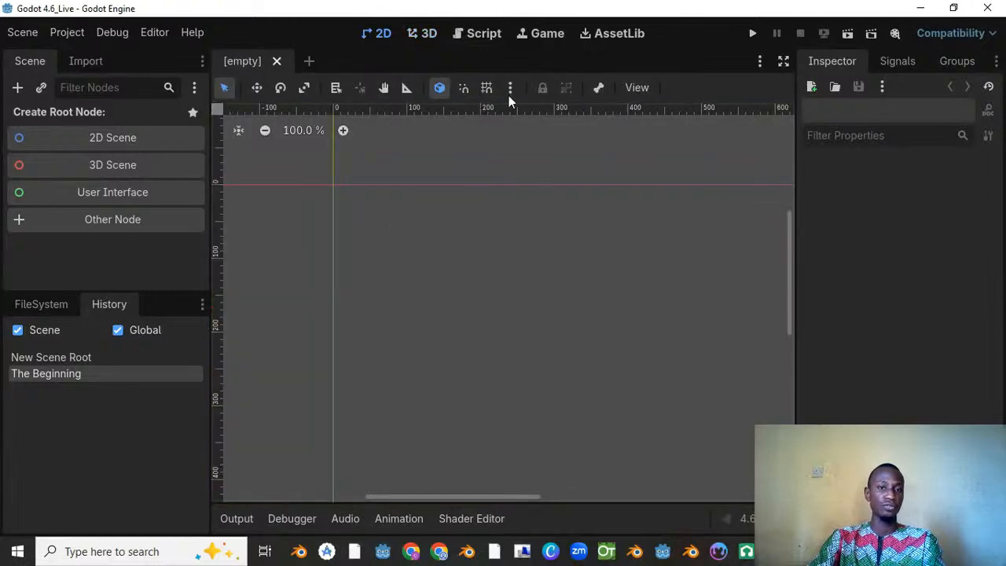
click(422, 33)
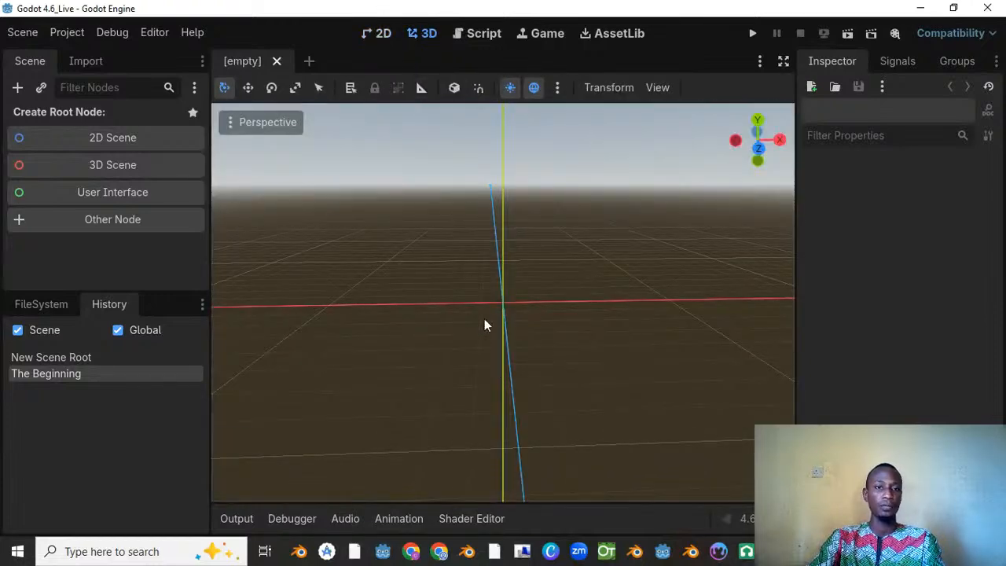
Step: Orbit and zoom the empty 3D viewport to examine its grid and axes from several angles and distances
scroll(526, 259, down, 5)
middle_drag(588, 265, 503, 287)
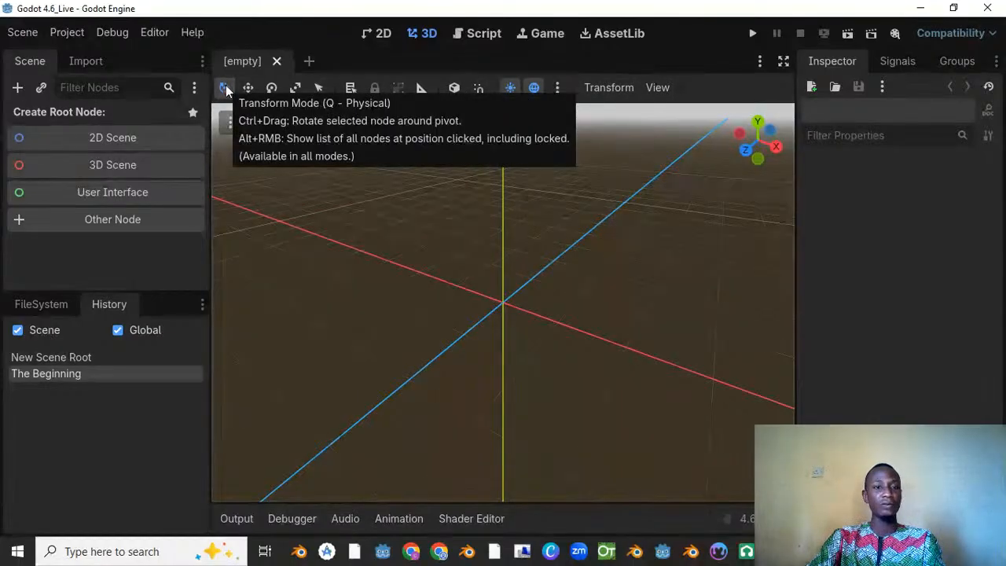
drag(515, 253, 470, 245)
scroll(508, 240, down, 8)
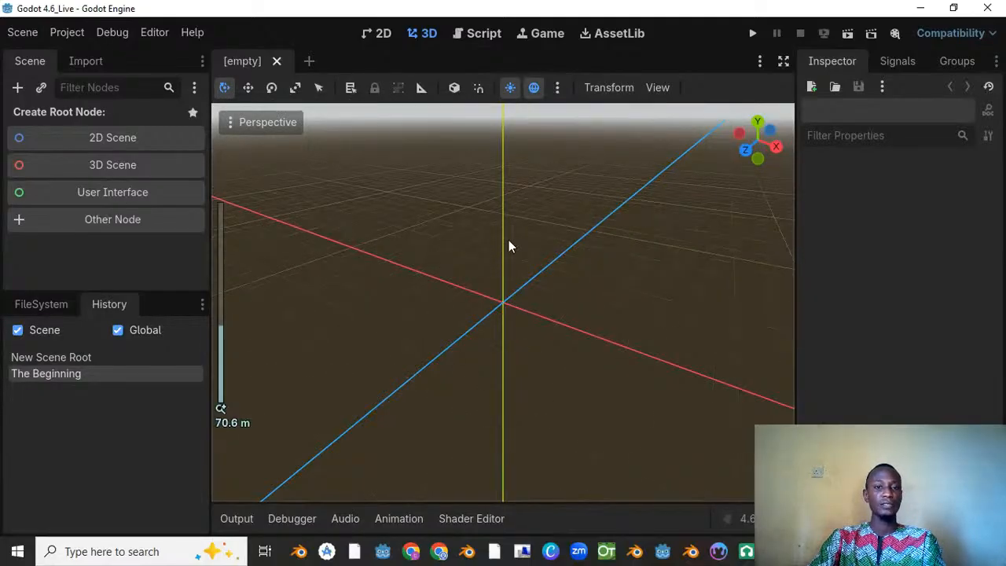
middle_drag(538, 240, 508, 193)
scroll(497, 263, up, 8)
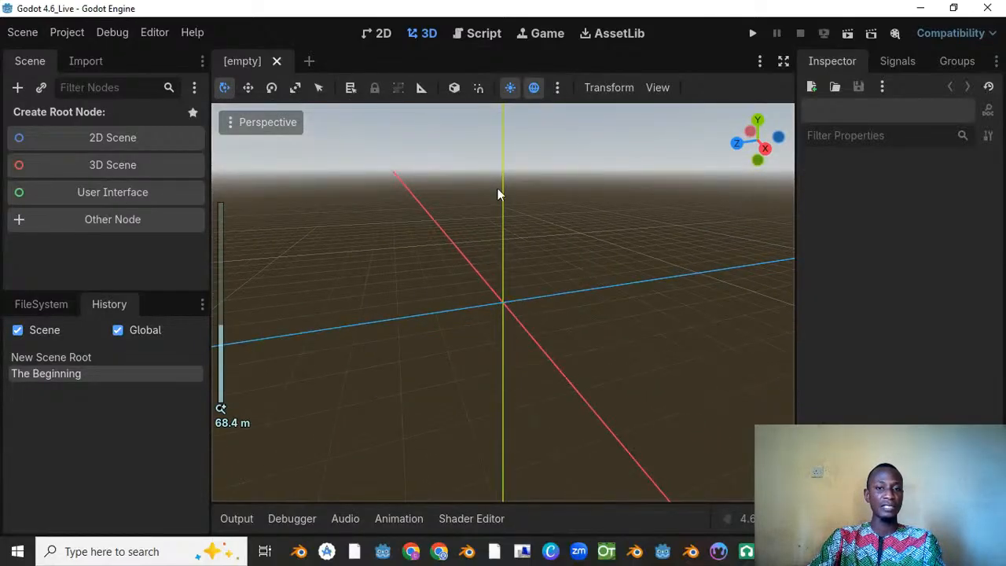
middle_drag(471, 307, 493, 271)
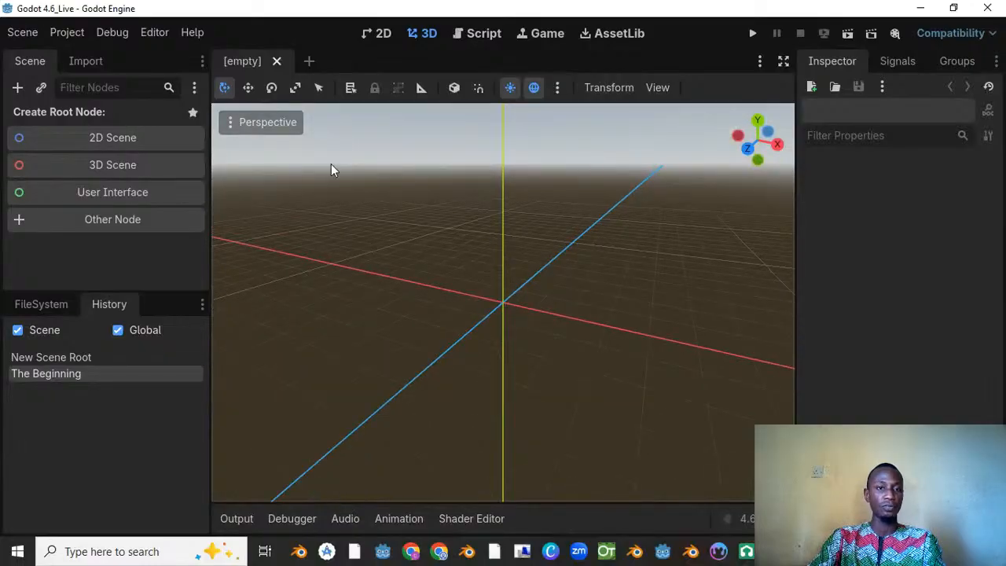
scroll(520, 264, up, 15)
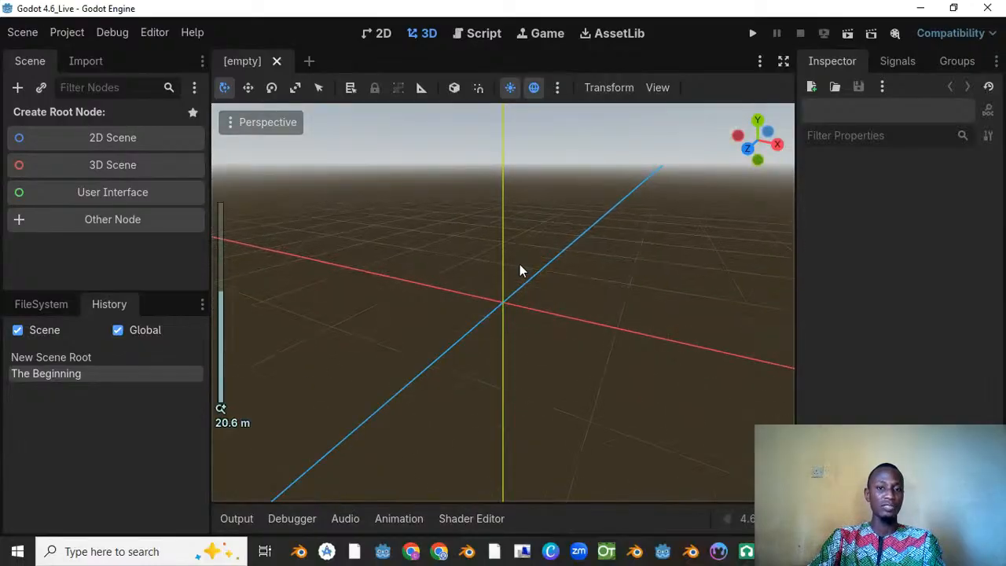
middle_drag(487, 212, 313, 129)
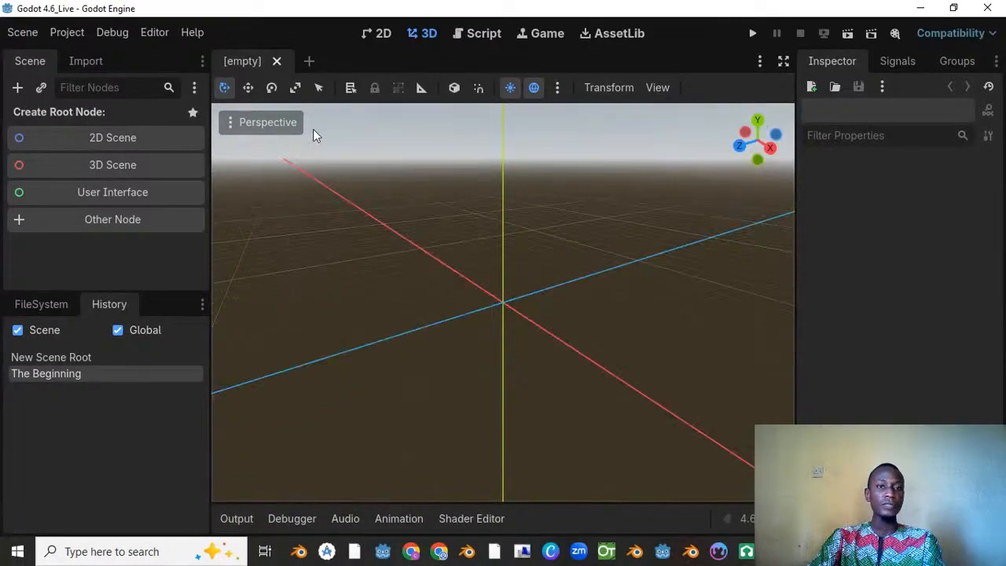
Step: Activate the Move and Rotate modes in turn, and view the preview sun and environment settings without changing them
click(252, 87)
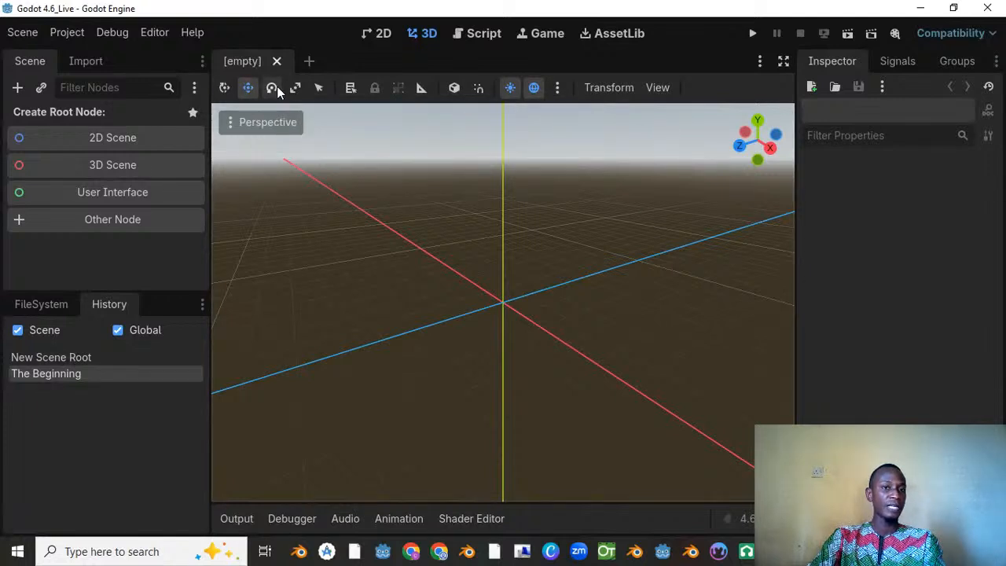
click(272, 89)
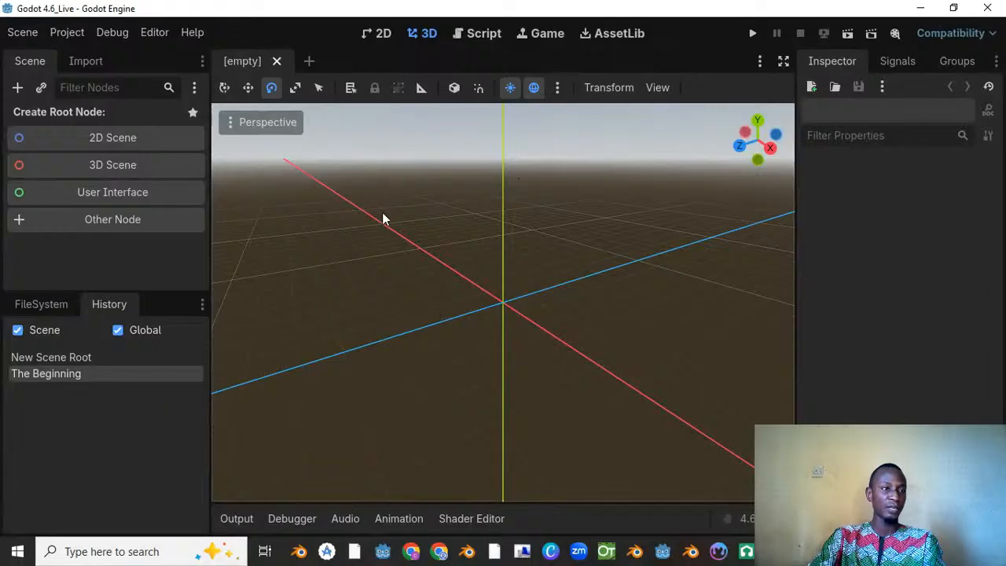
click(557, 87)
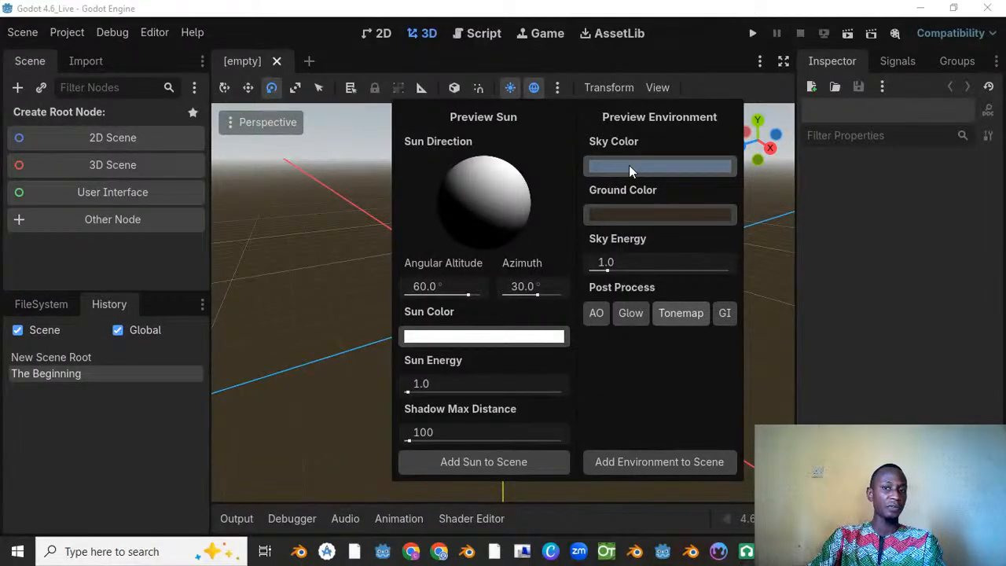
click(331, 222)
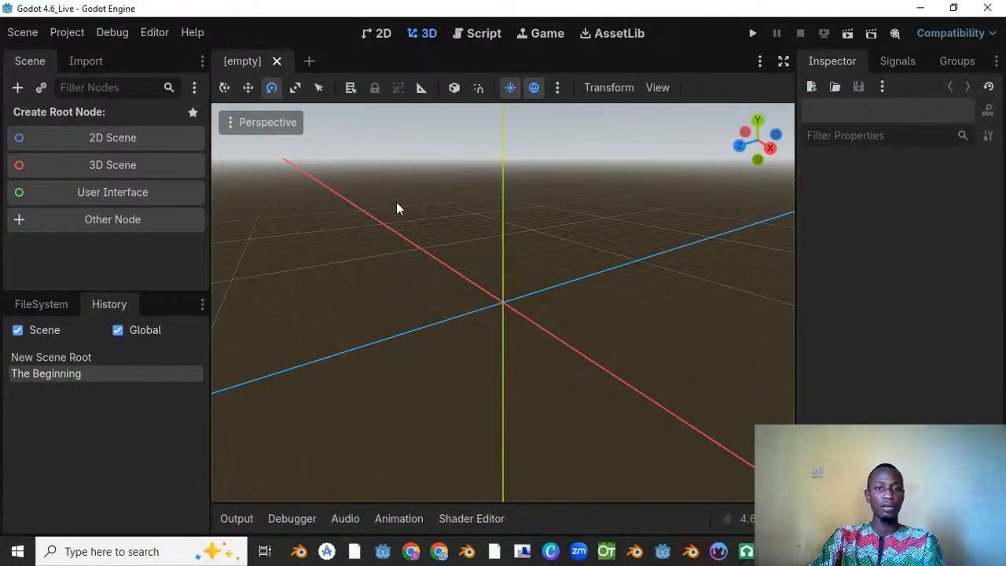
scroll(452, 254, down, 3)
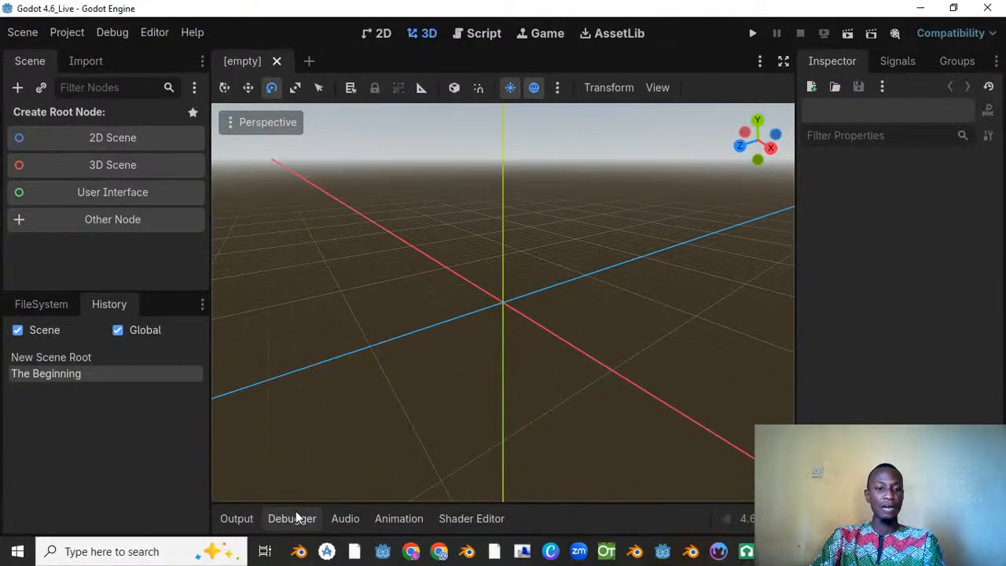
Step: View the Output, Debugger, Audio and Animation panels one after another, and return to Output
click(234, 522)
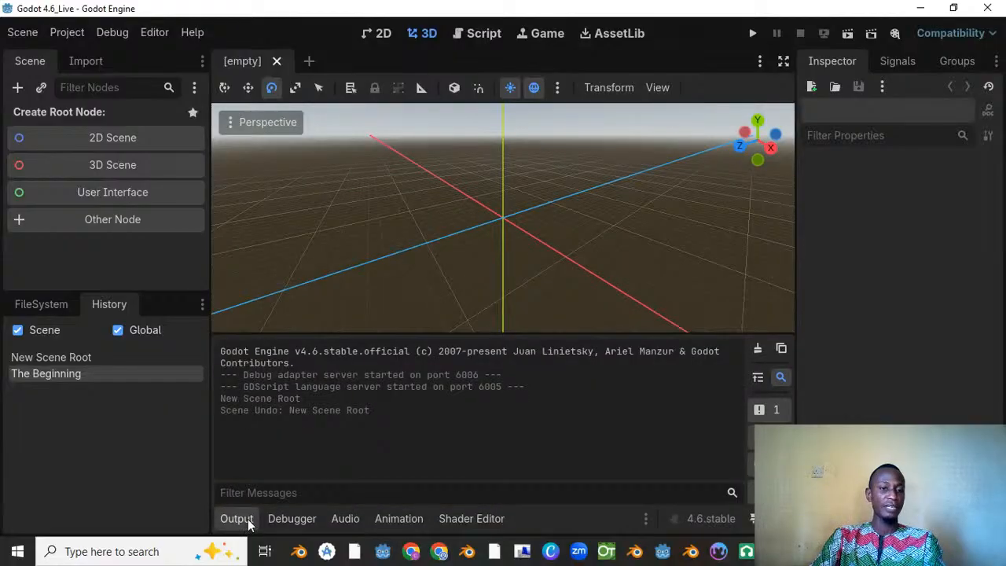
click(293, 520)
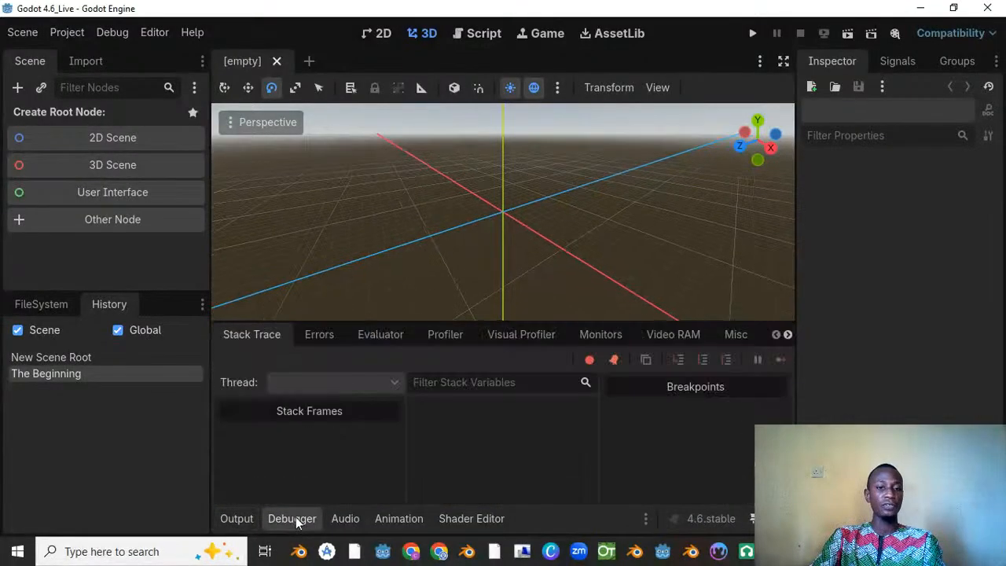
click(346, 521)
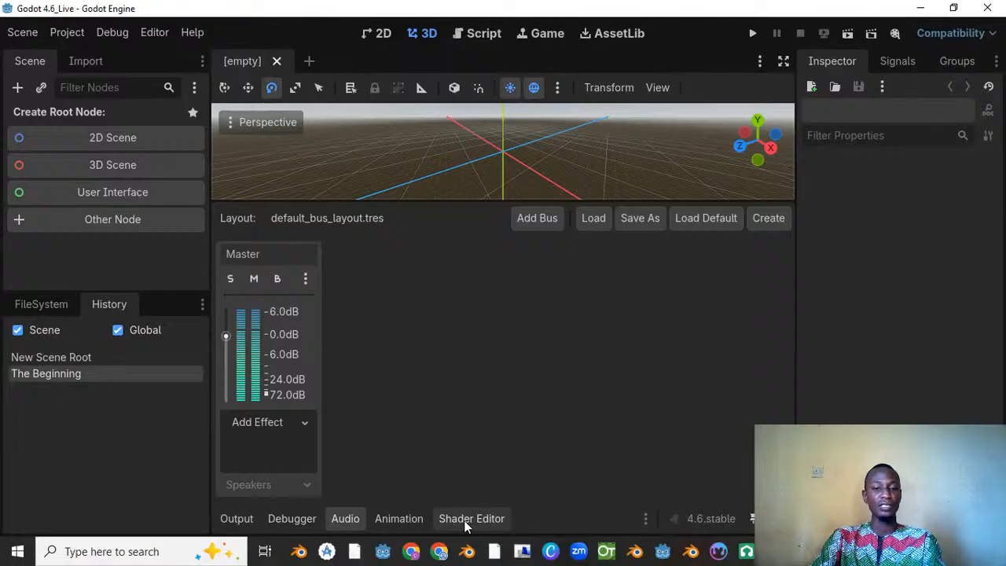
click(401, 520)
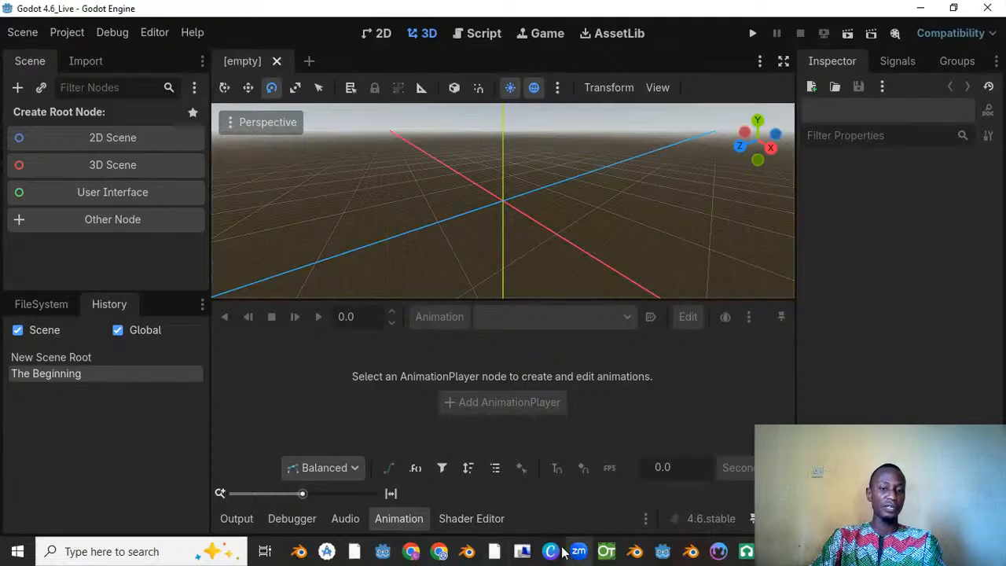
click(228, 550)
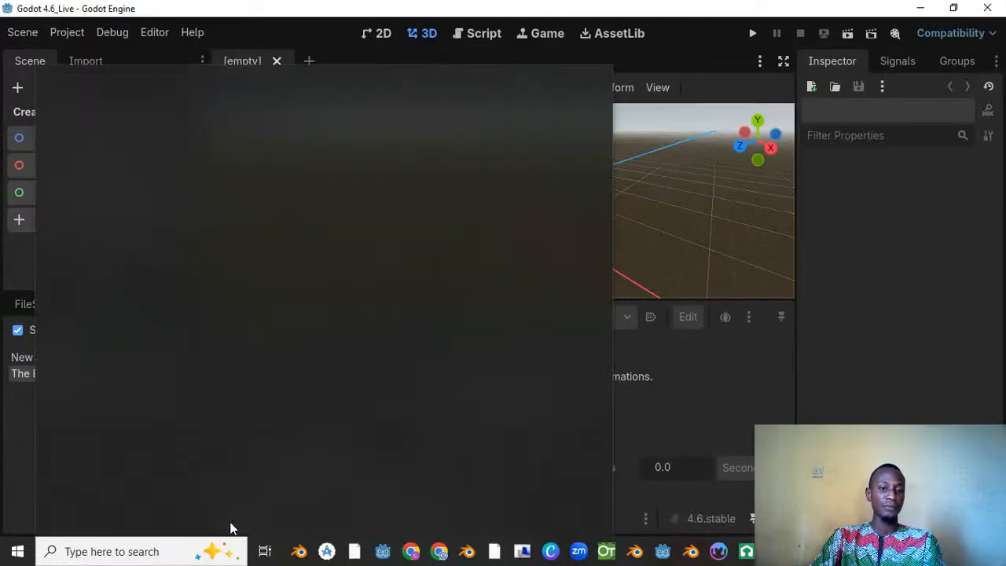
click(617, 477)
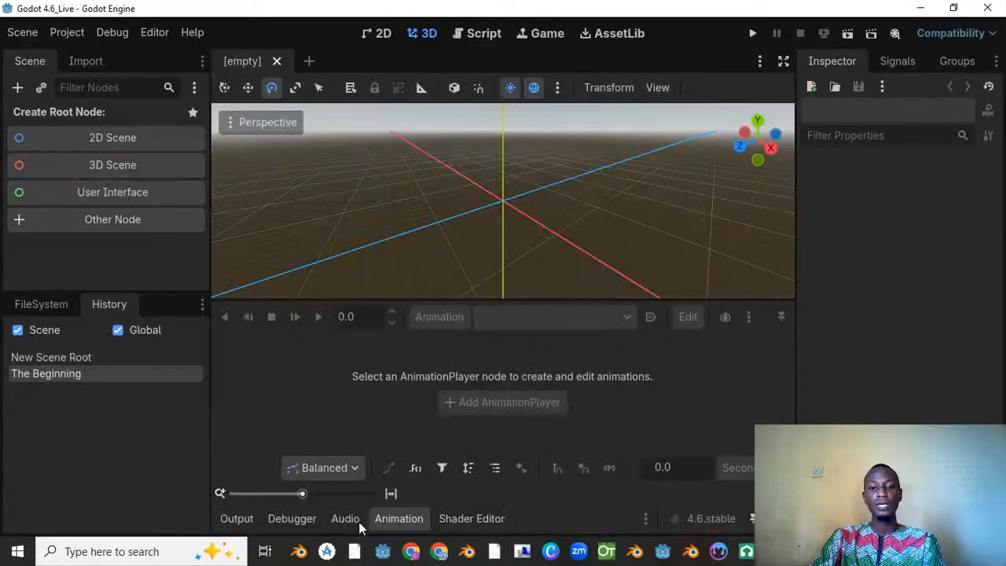
click(237, 519)
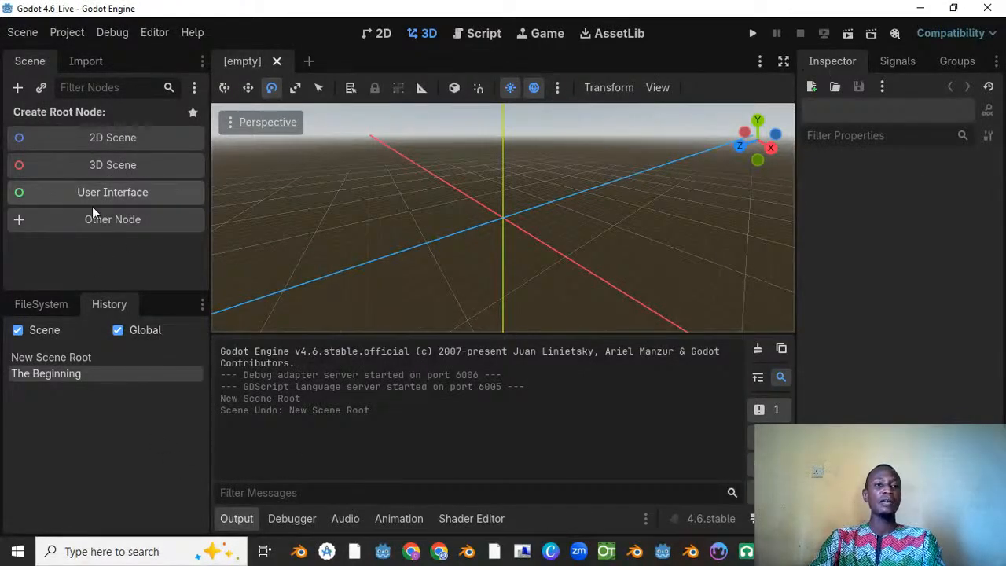
Step: Create a 2D scene root node and check its Transform properties
click(104, 138)
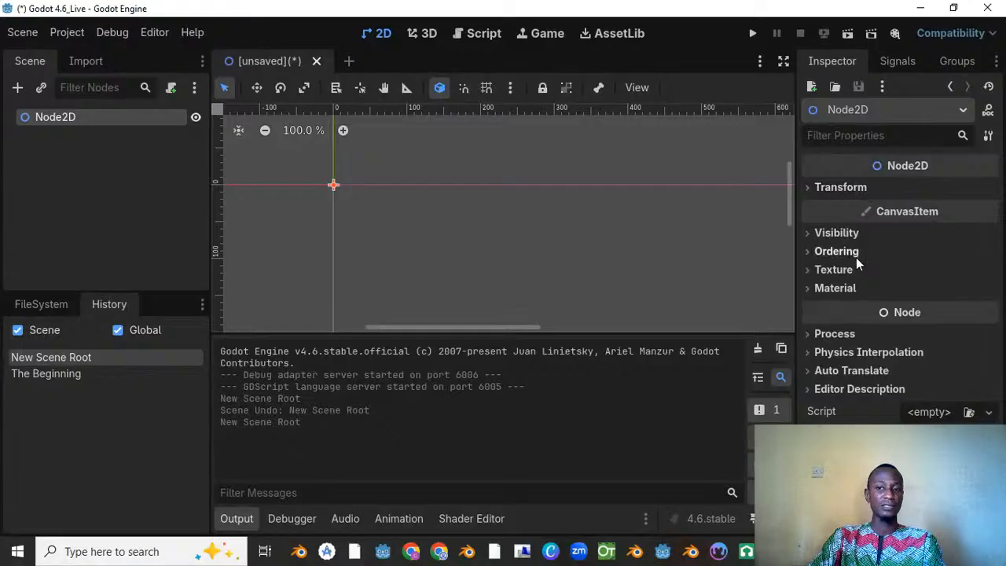
click(835, 187)
click(830, 191)
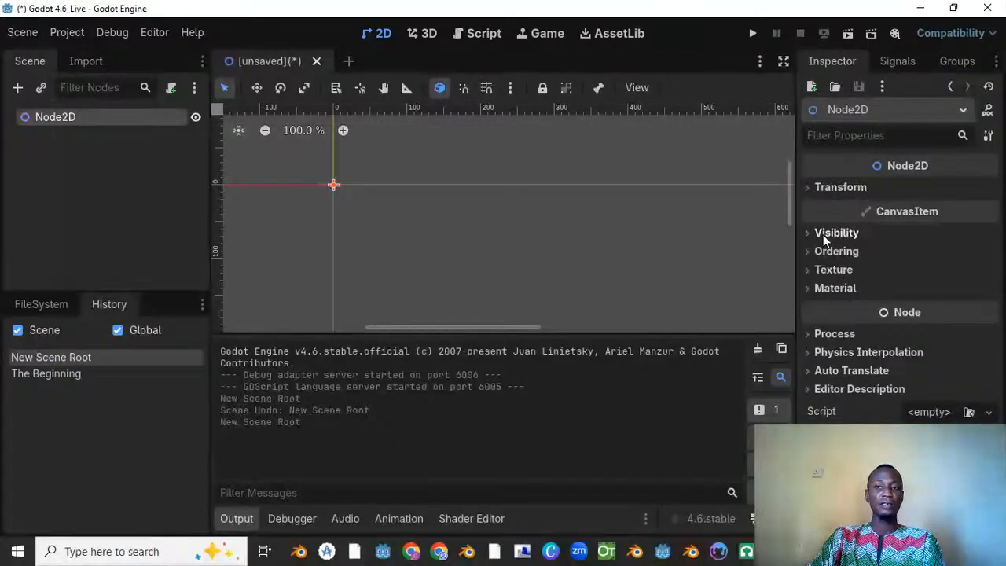
Step: Turn the Node2D's Visible property off and back on in its Visibility settings
click(834, 232)
click(909, 254)
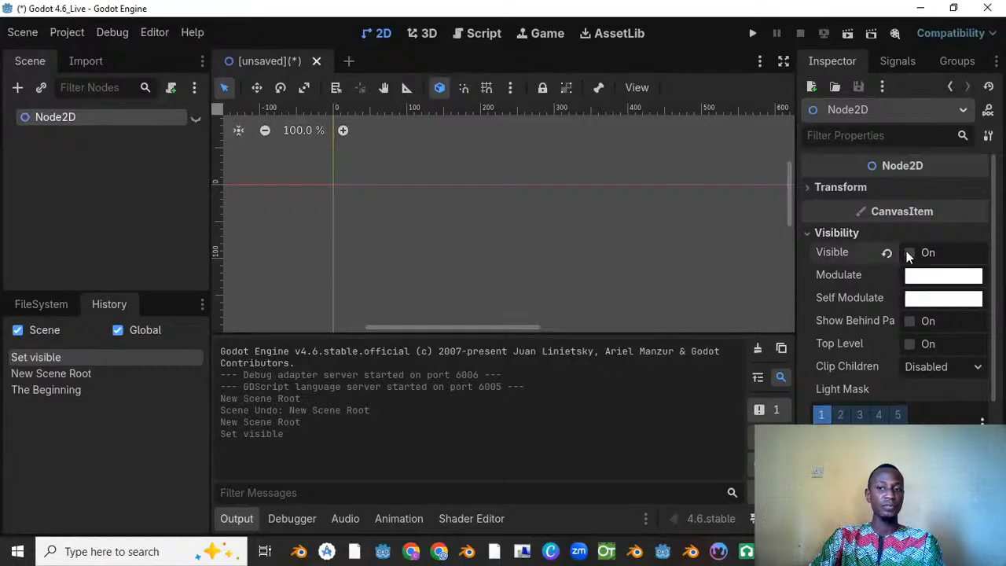
click(909, 253)
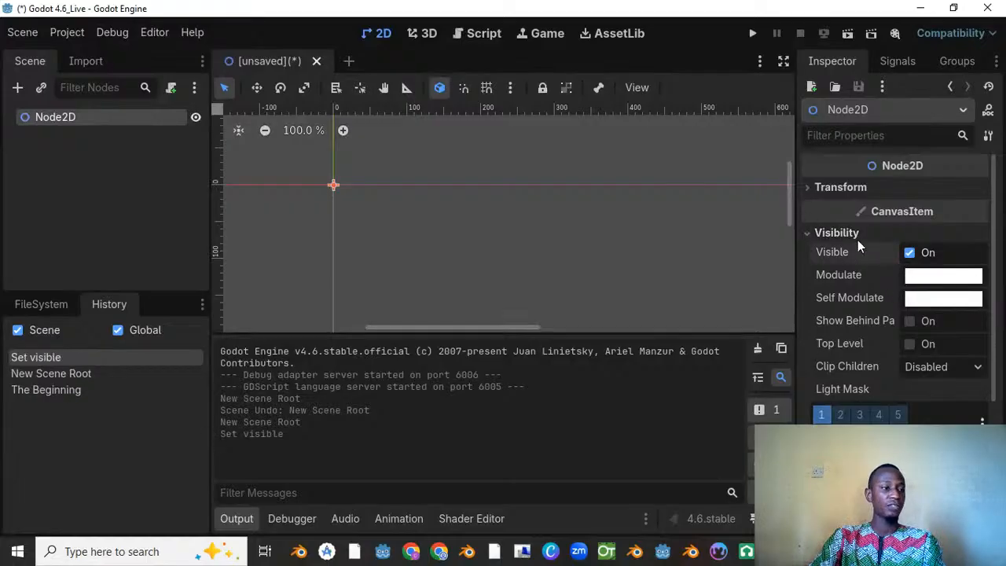
Step: Open icon.svg from the project files to inspect its texture properties
click(37, 304)
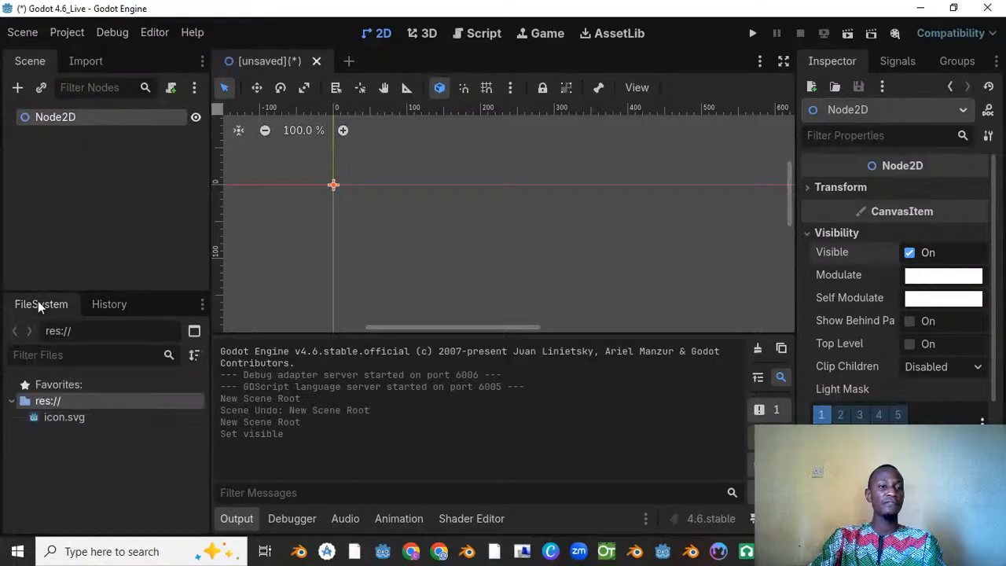
click(60, 421)
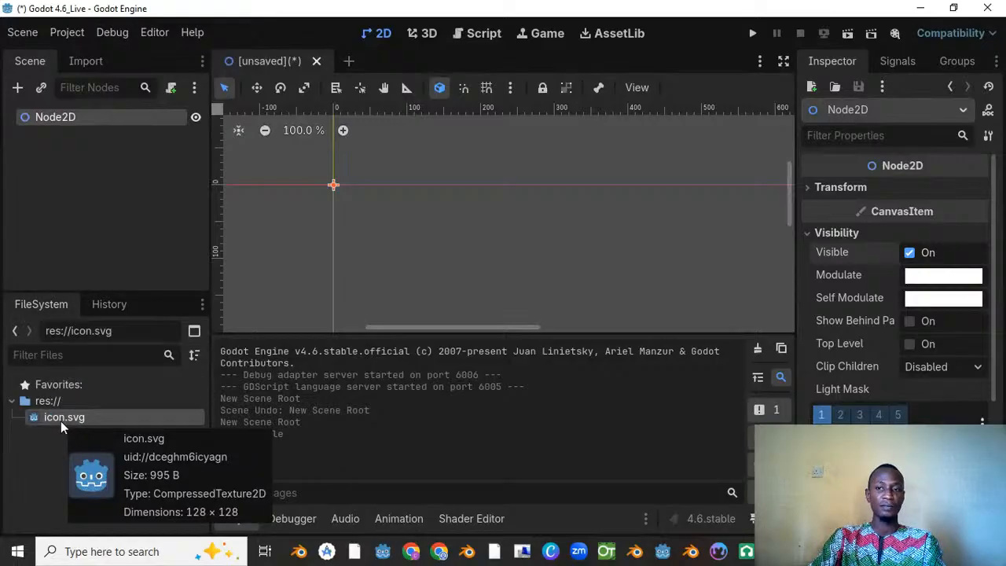
double_click(65, 419)
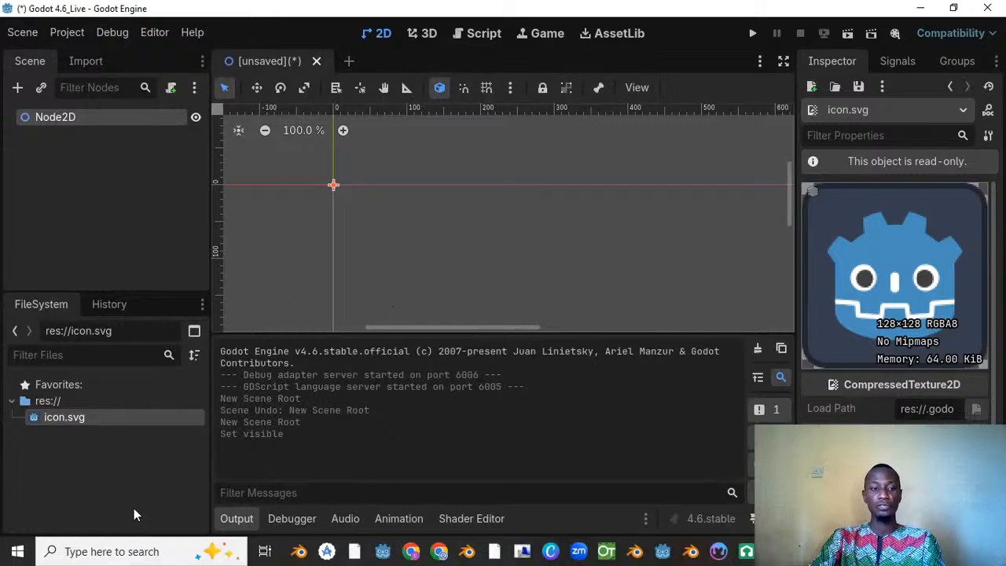
Step: Select the Node2D, review its Inspector properties, and examine its available signals, including draw()
click(77, 119)
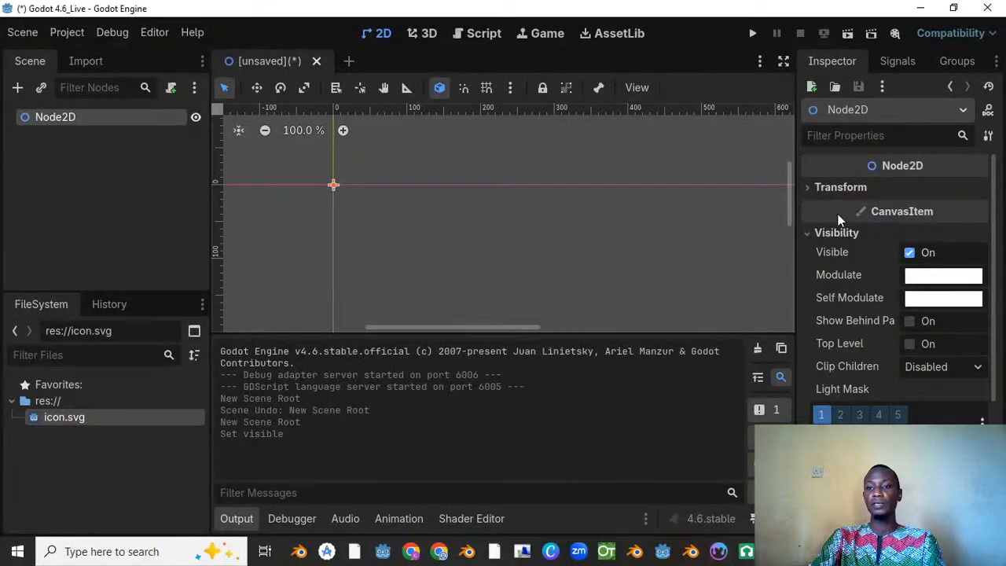
scroll(847, 278, down, 5)
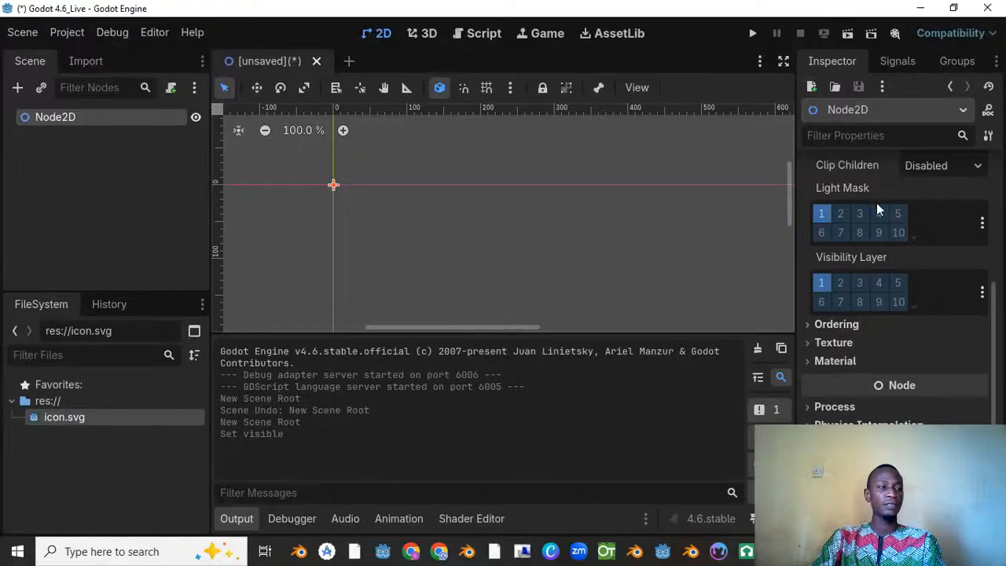
click(904, 60)
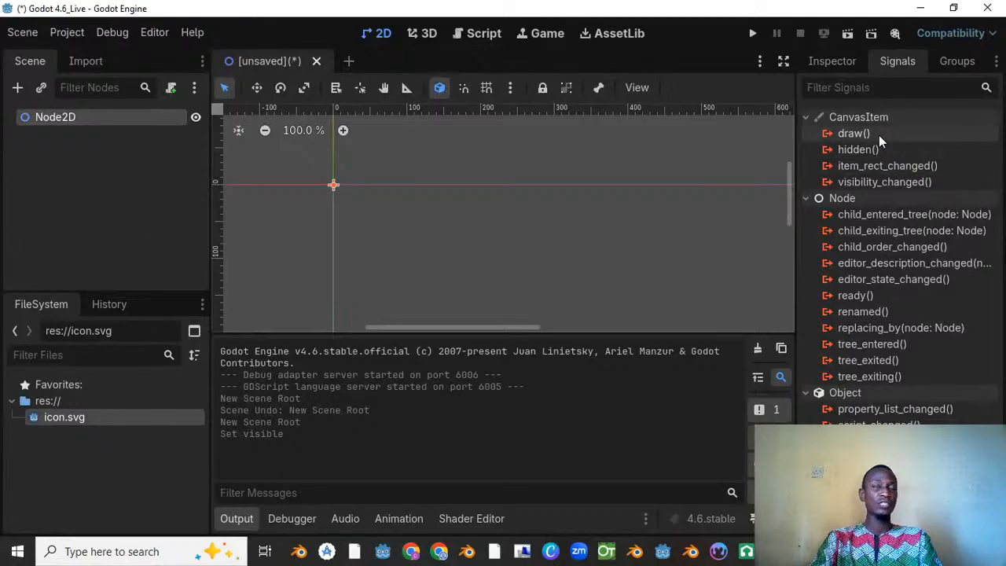
mouse_move(879, 135)
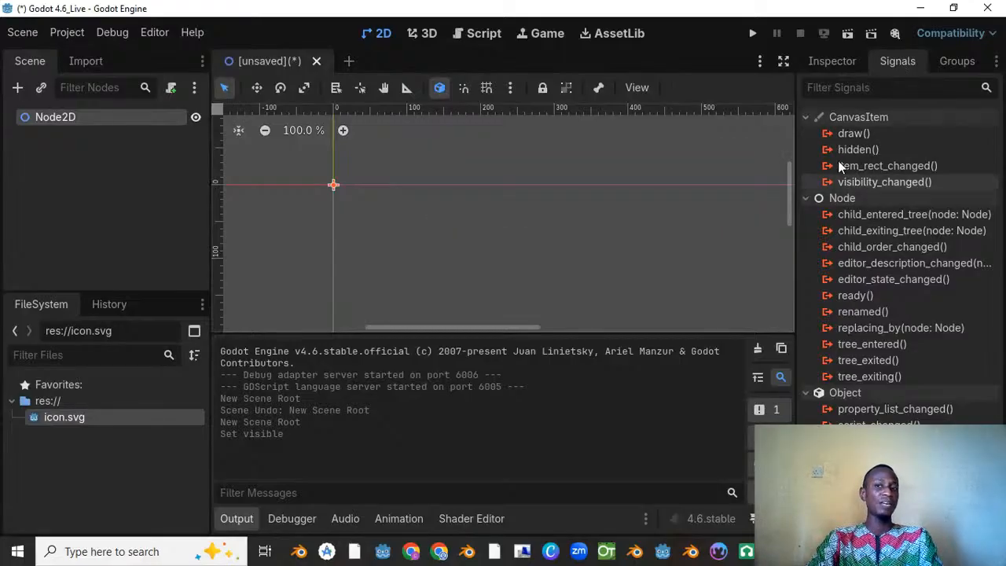
click(857, 133)
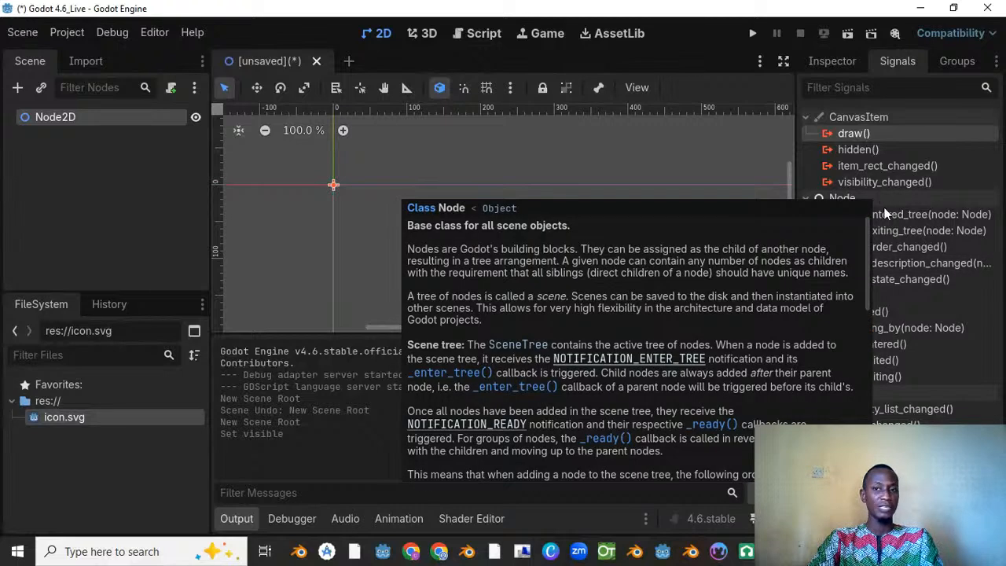
Step: Review the Scene Groups and Global Groups available for the Node2D
click(965, 60)
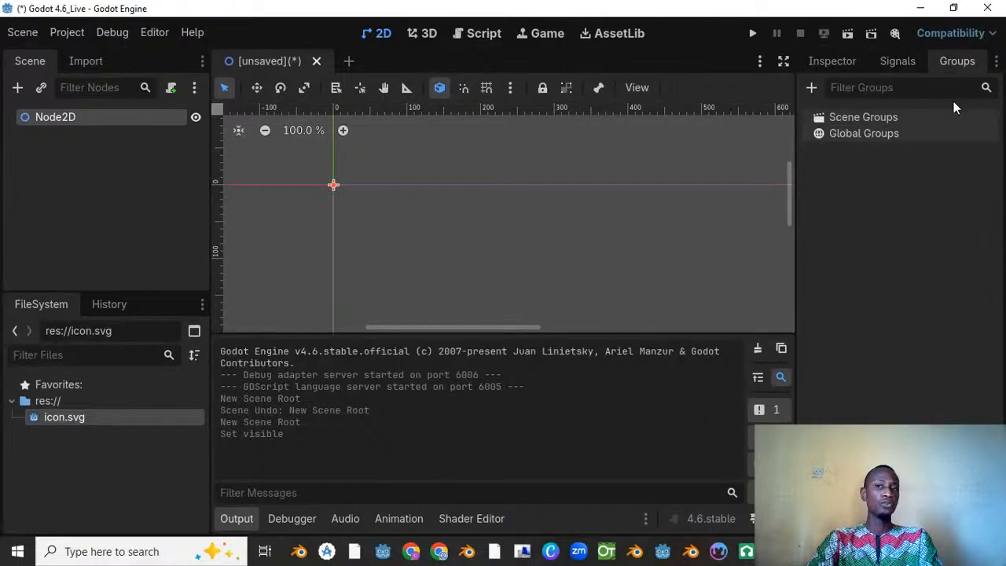
click(889, 89)
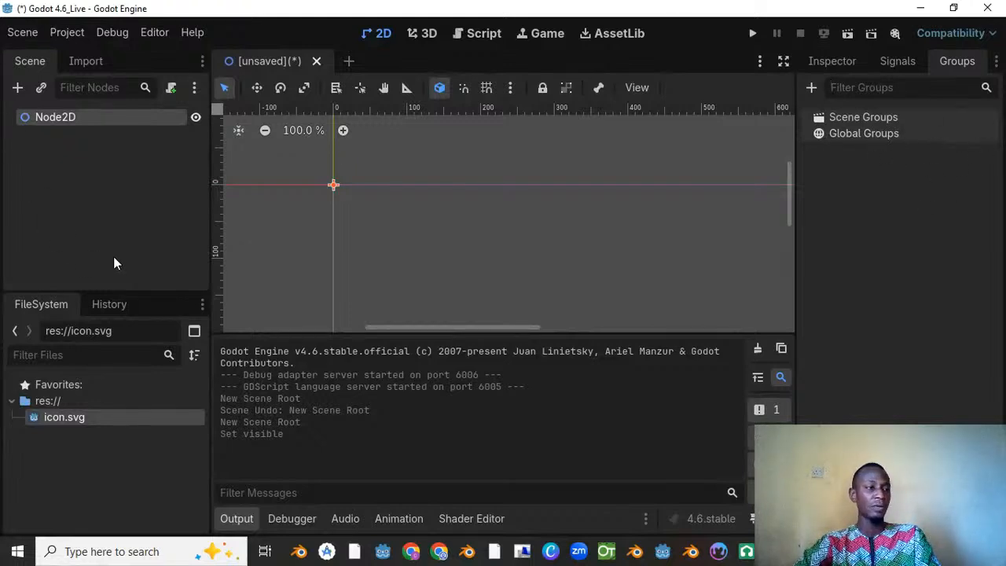
Step: Add a new empty scene and close the unsaved Node2D scene without saving it
click(350, 61)
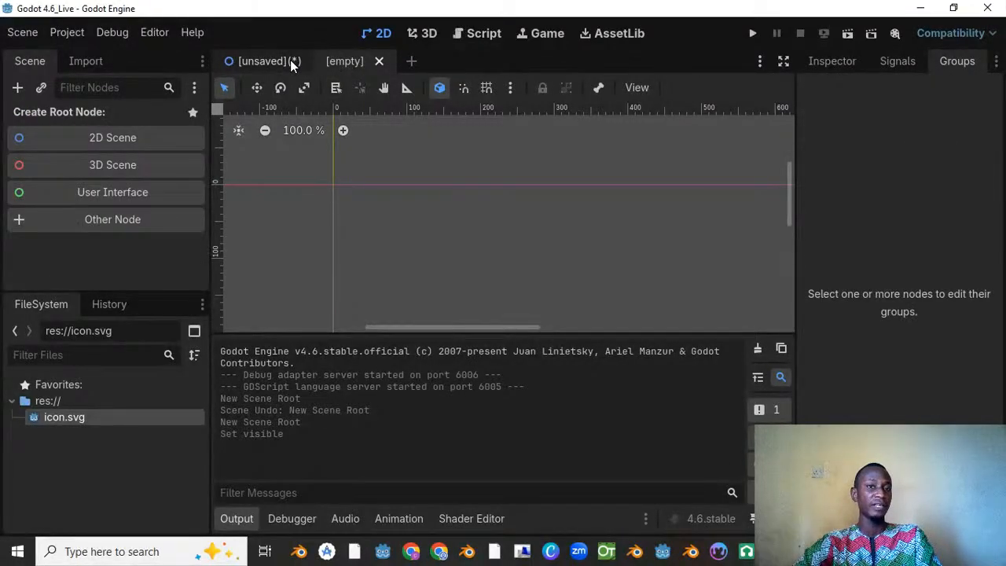
click(291, 60)
click(316, 61)
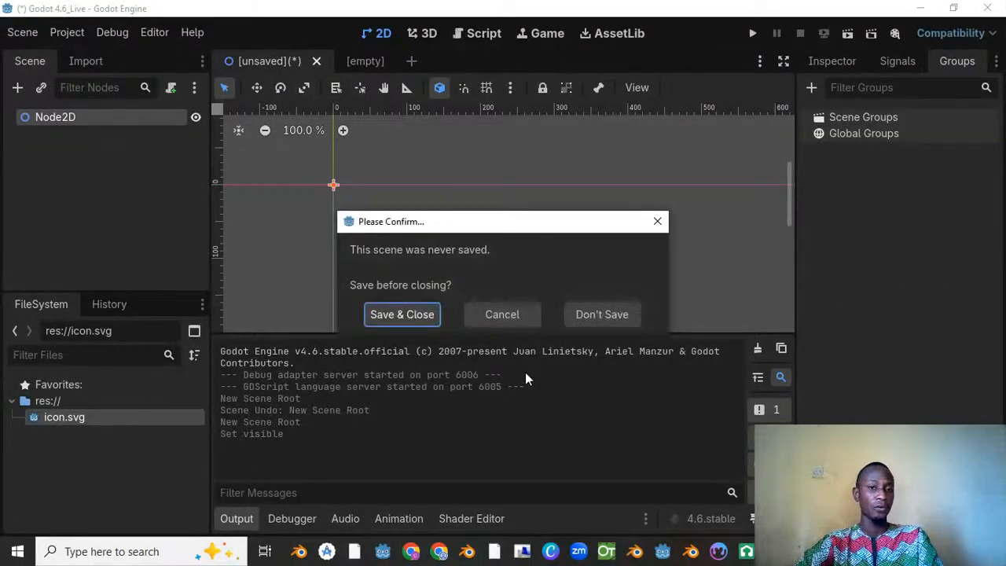
click(593, 314)
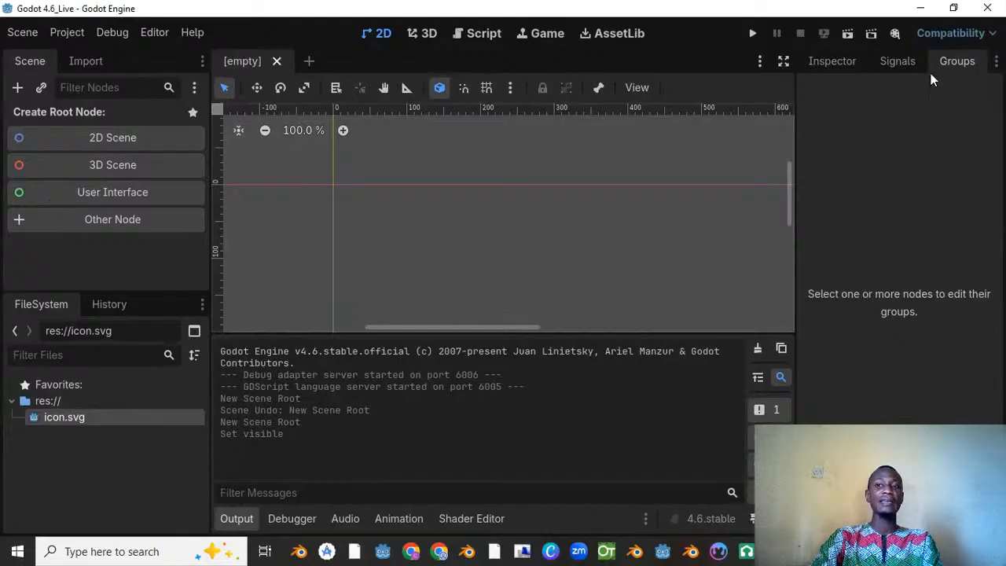
Step: Check the empty Inspector and browse the node types available for a new node, without creating one
click(830, 61)
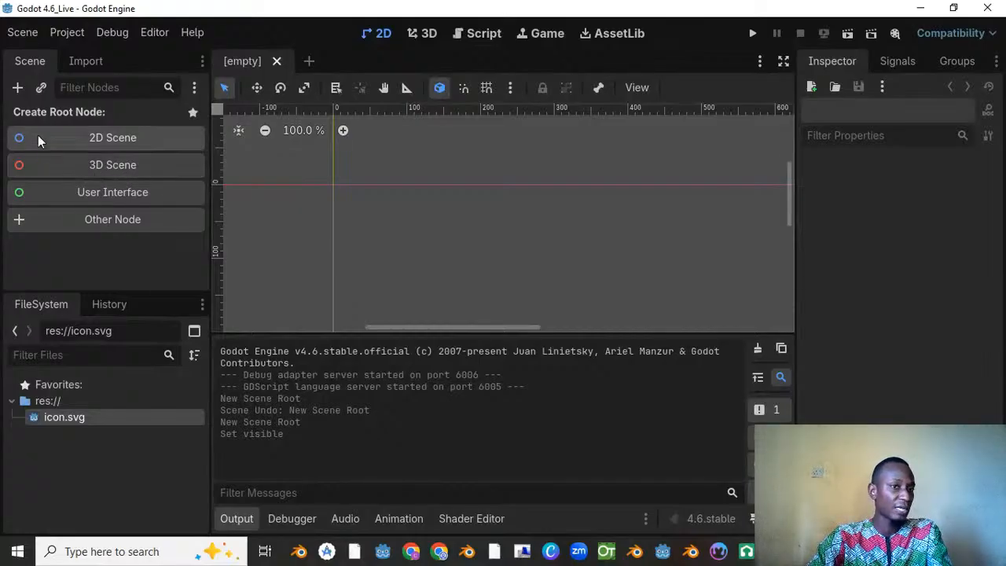
click(18, 88)
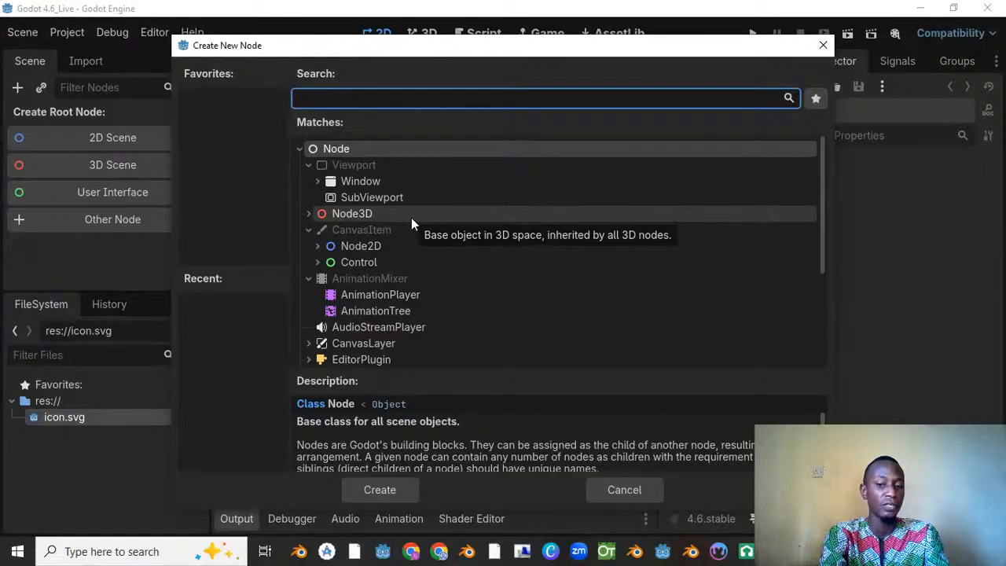
click(824, 47)
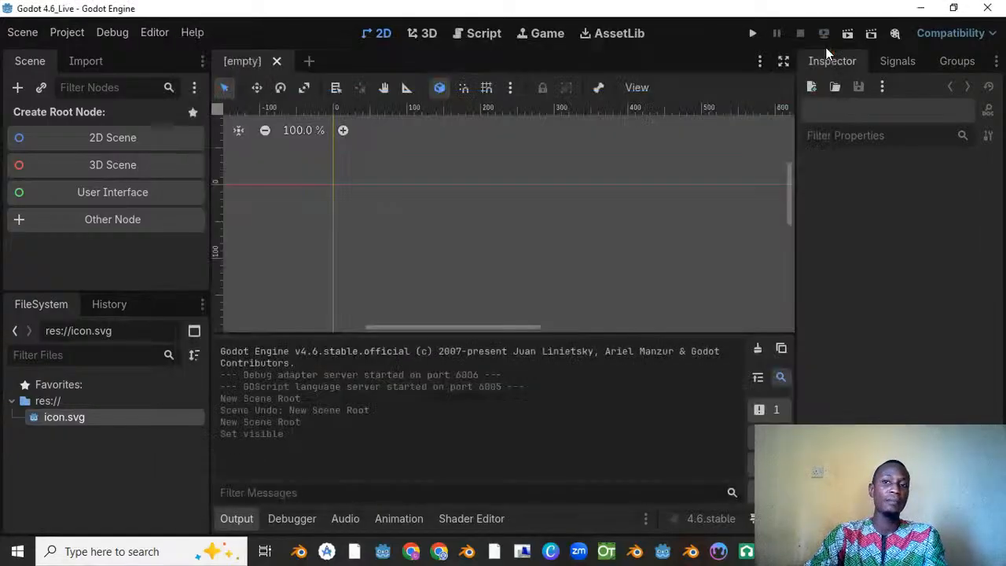
Step: Create a 3D scene root node and add a MeshInstance3D as its child
click(107, 167)
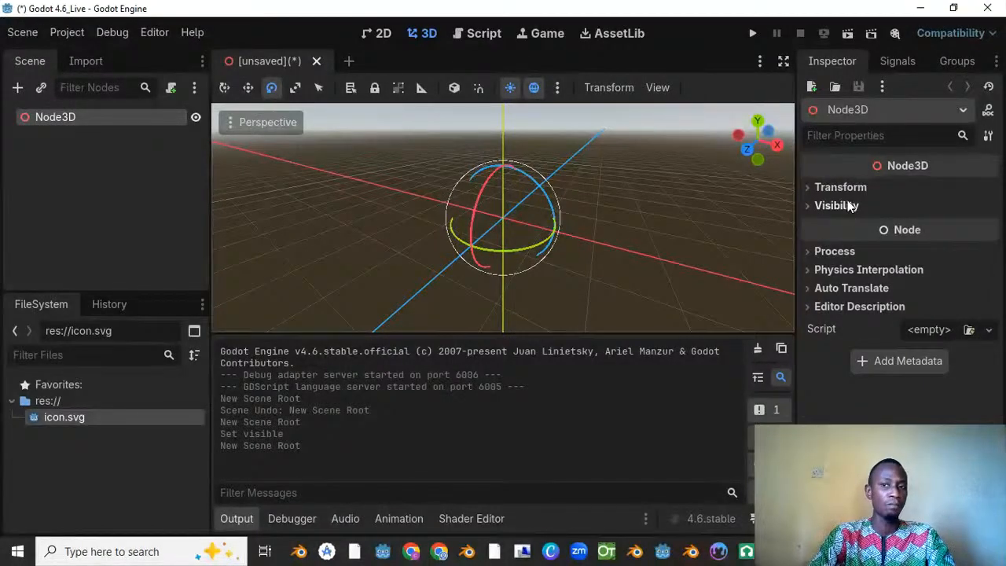
right_click(70, 116)
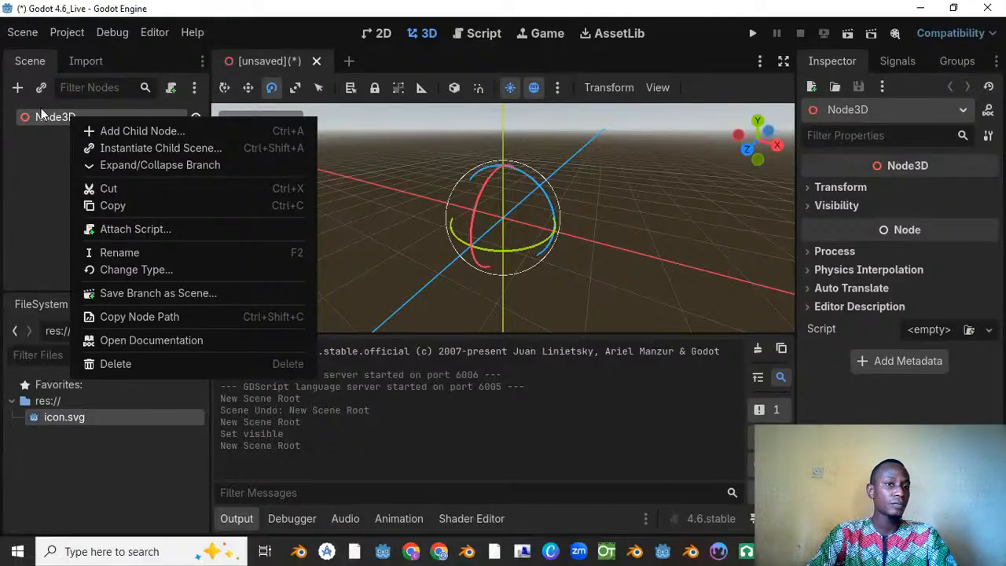
click(149, 130)
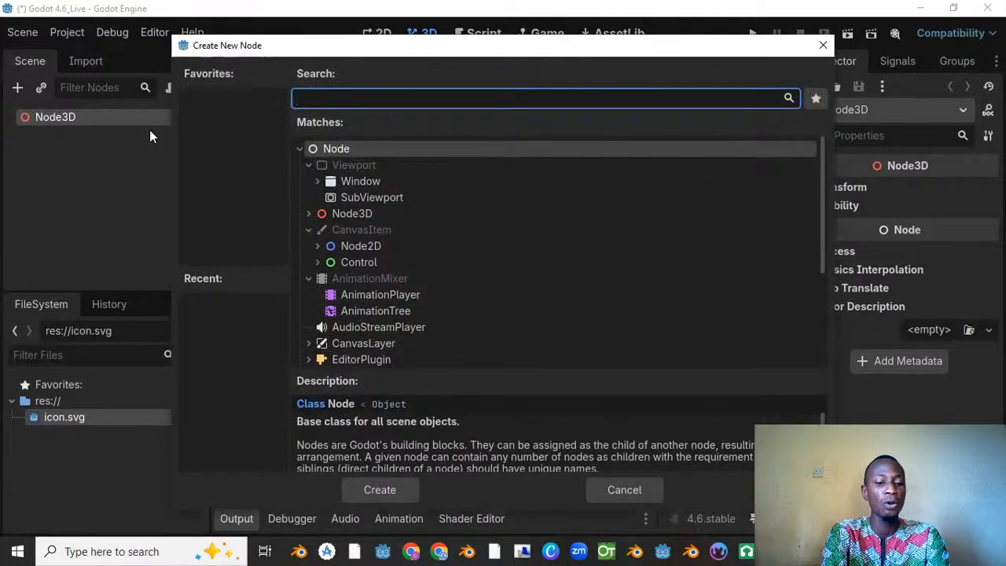
text(me)
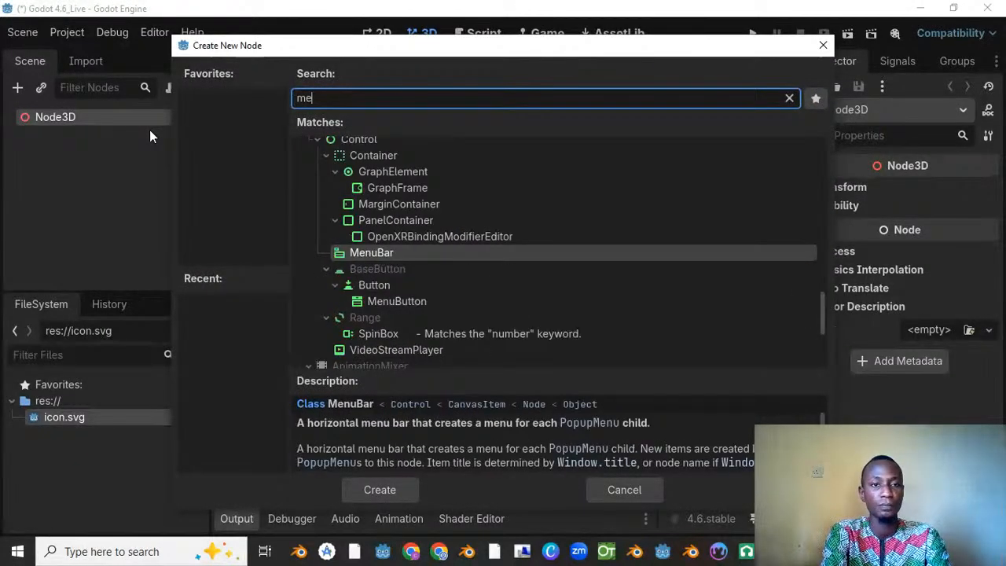
text(shins)
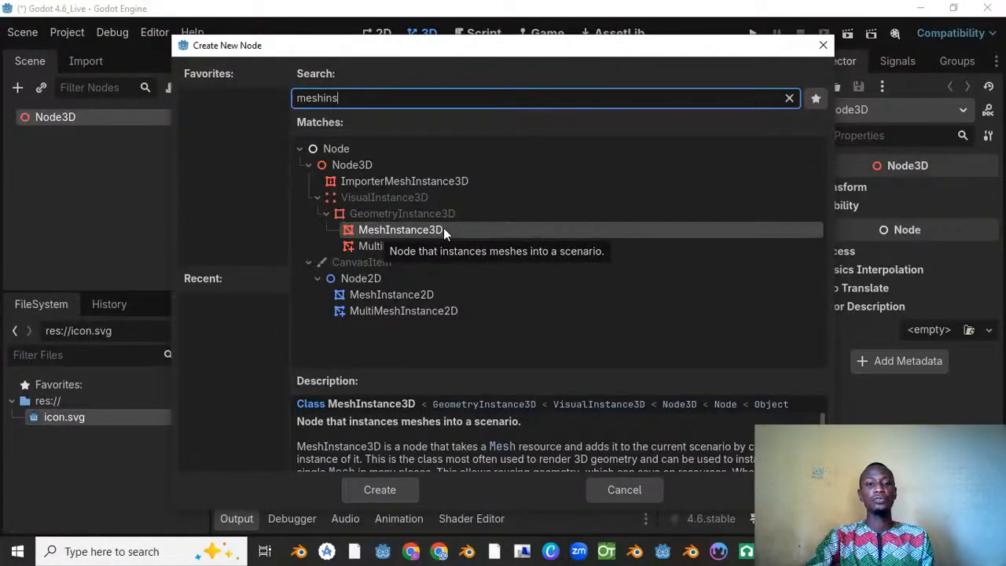
drag(431, 54, 401, 58)
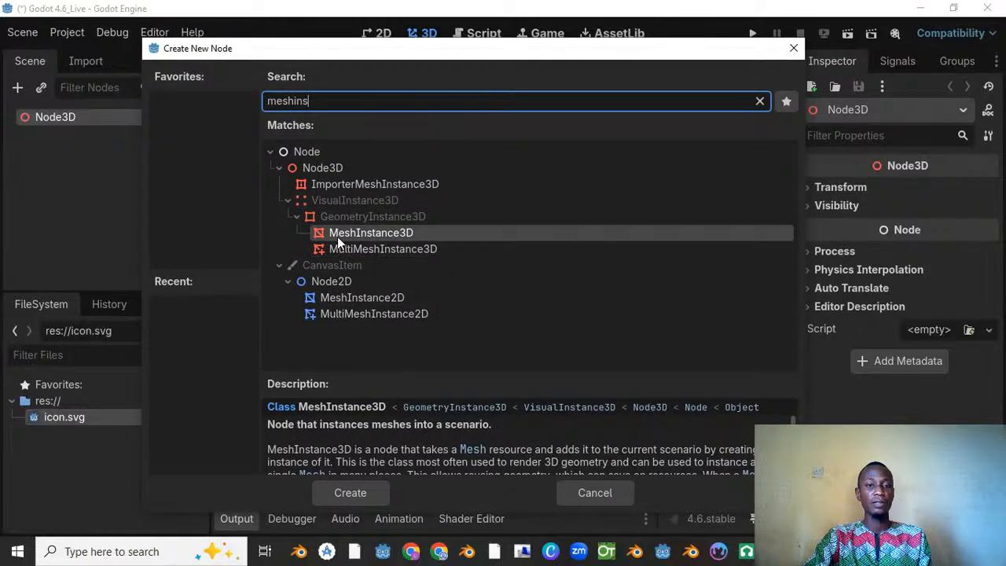
click(350, 492)
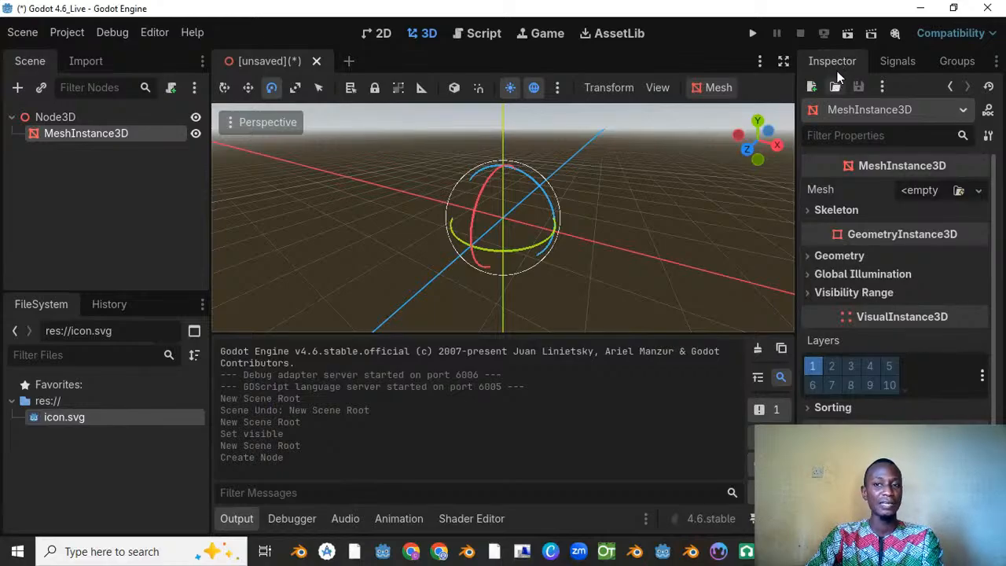
Step: Assign a new BoxMesh to the MeshInstance3D's Mesh property
click(980, 190)
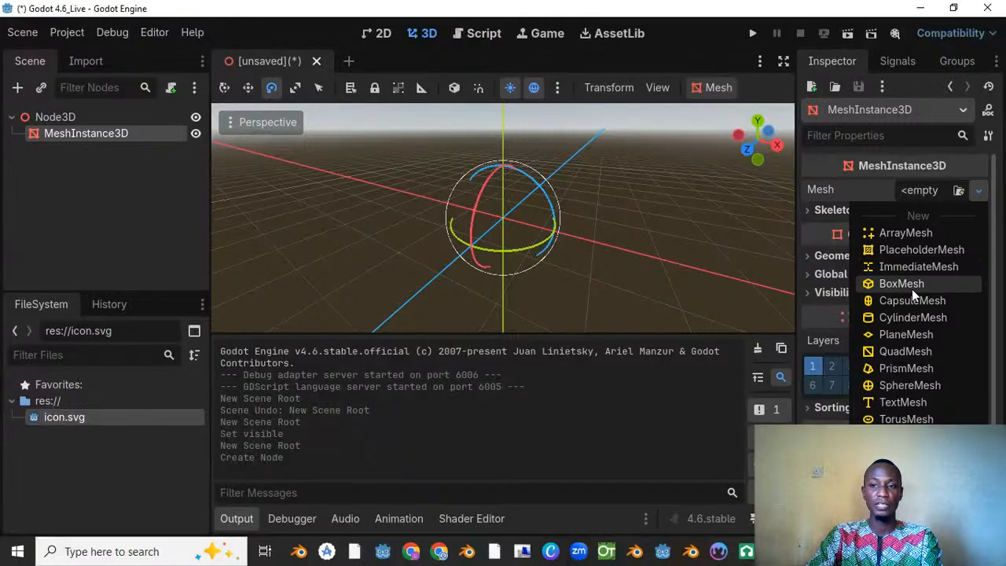
click(823, 186)
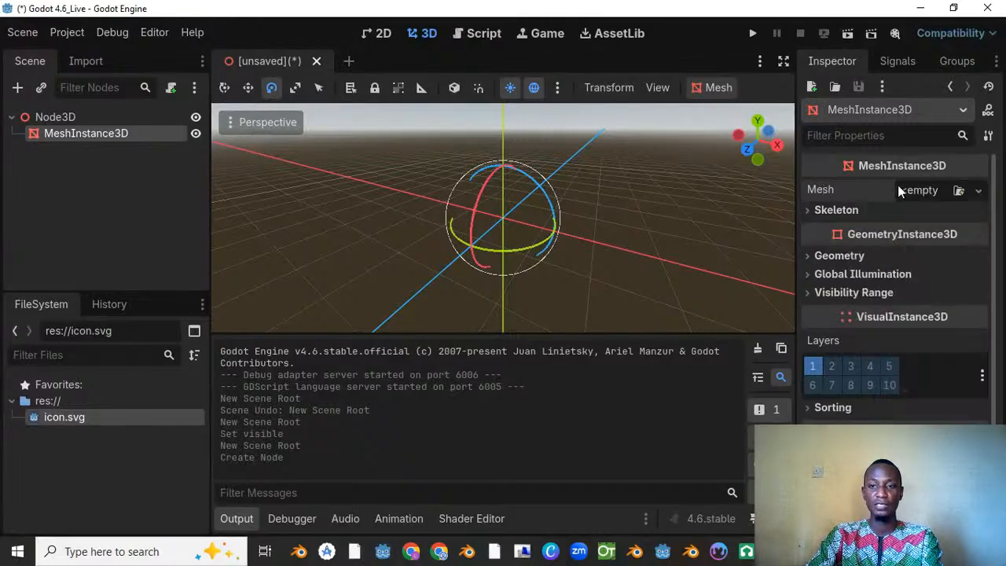
click(977, 193)
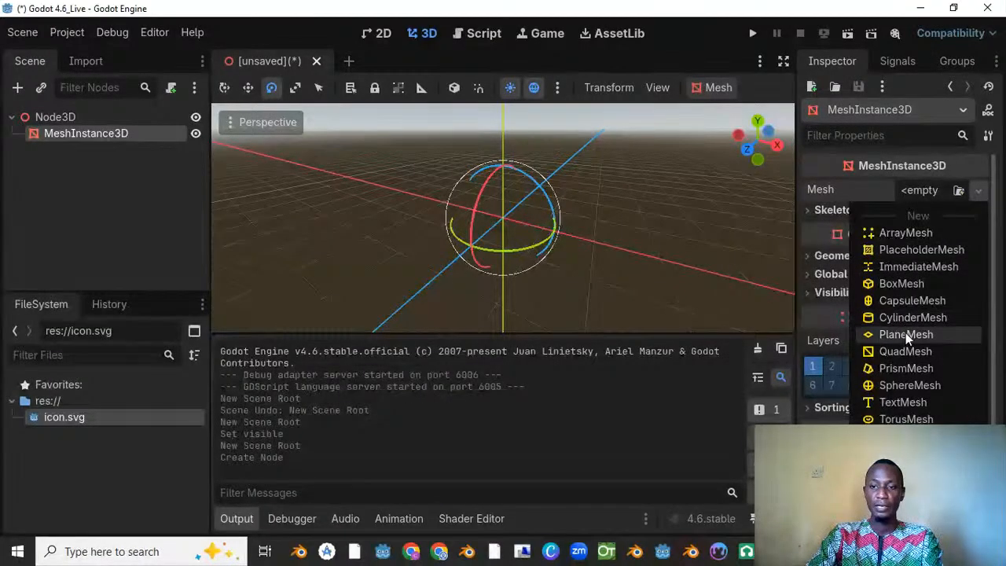
click(900, 283)
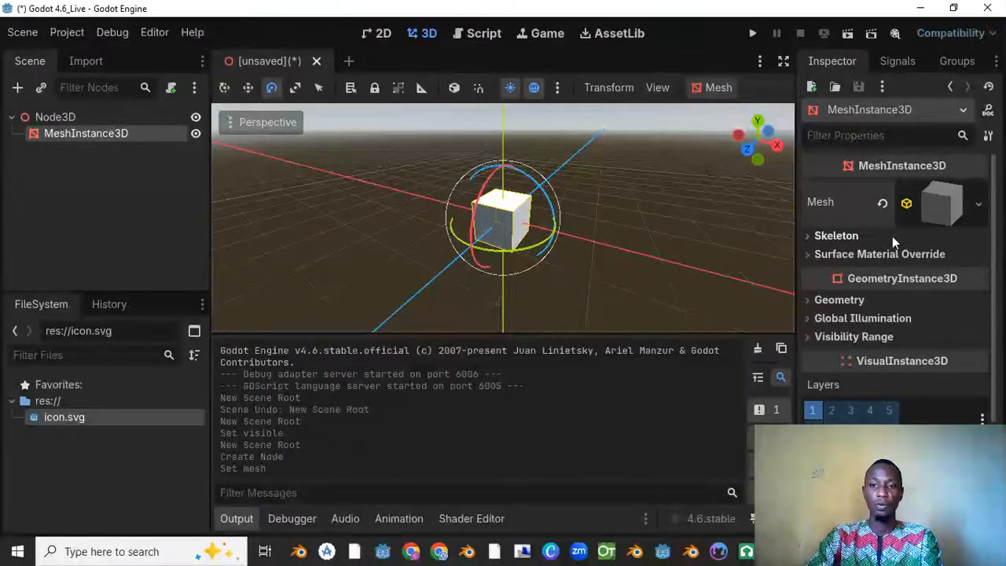
Step: Scale the box down along its Y axis into a thin, flat slab
click(295, 88)
drag(503, 144, 504, 217)
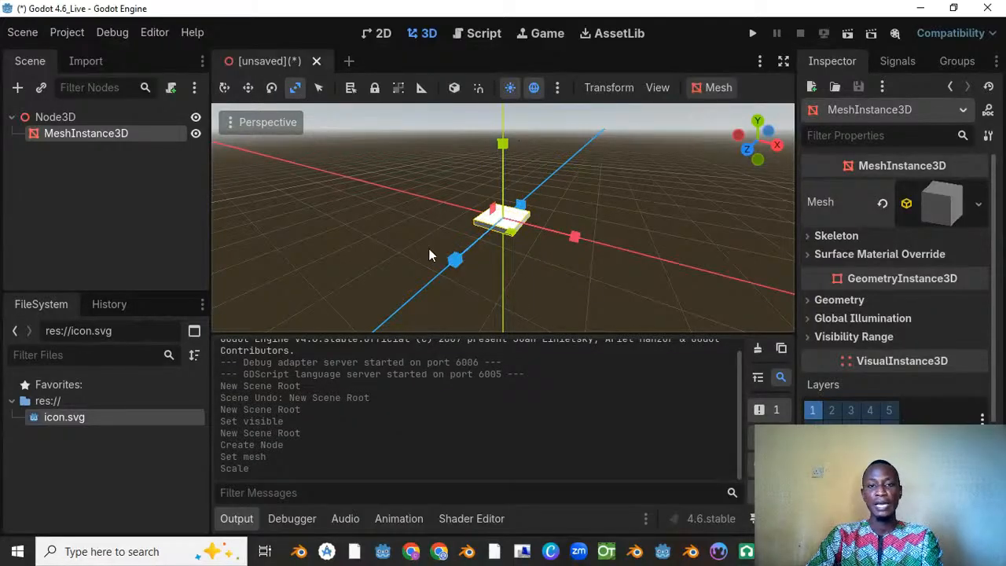
Step: Zoom in and out on the flattened box to examine it from different distances
scroll(512, 252, down, 5)
middle_drag(511, 252, 556, 183)
scroll(557, 183, up, 9)
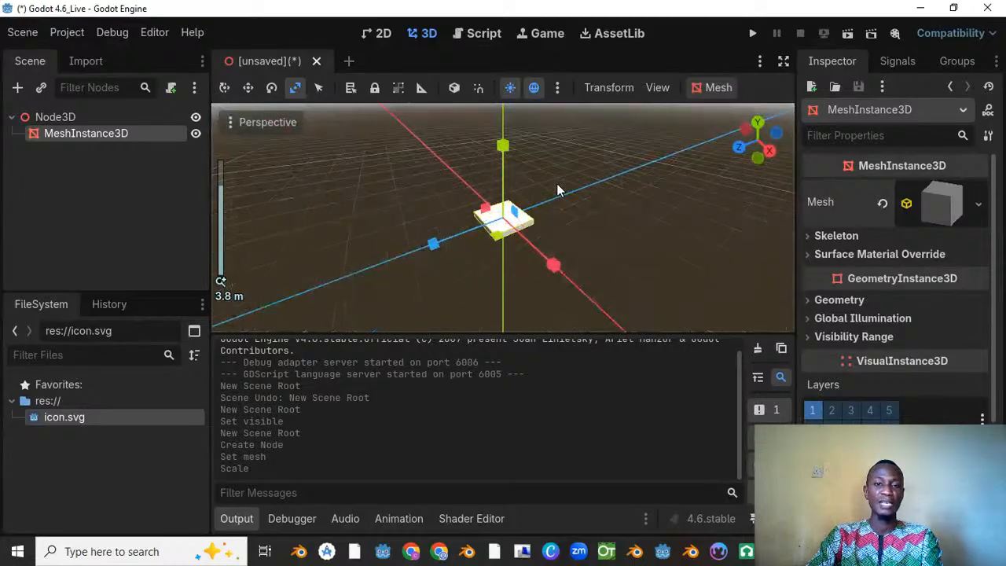
scroll(557, 184, down, 7)
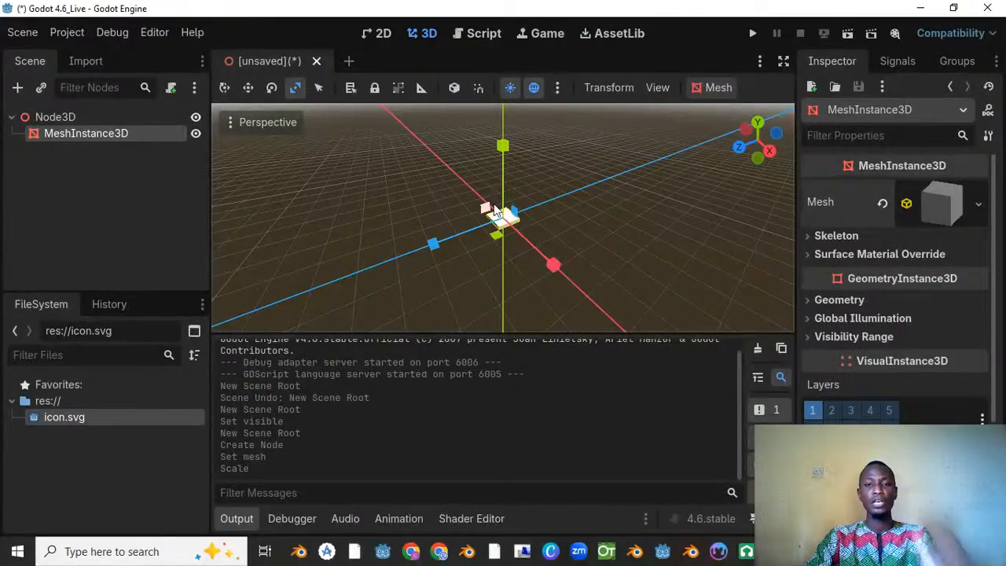
scroll(496, 211, down, 8)
scroll(495, 209, down, 6)
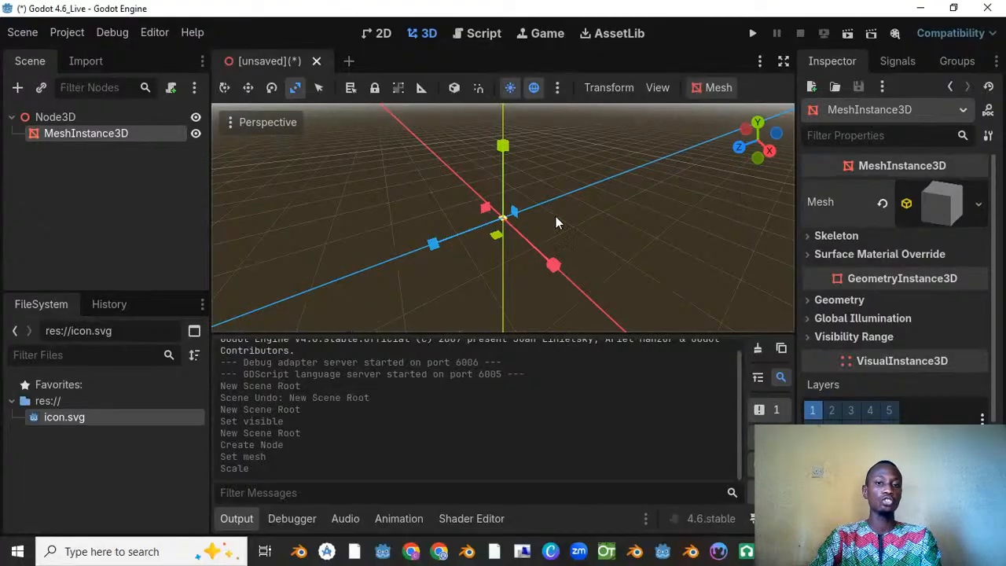
scroll(550, 221, up, 20)
scroll(529, 228, down, 10)
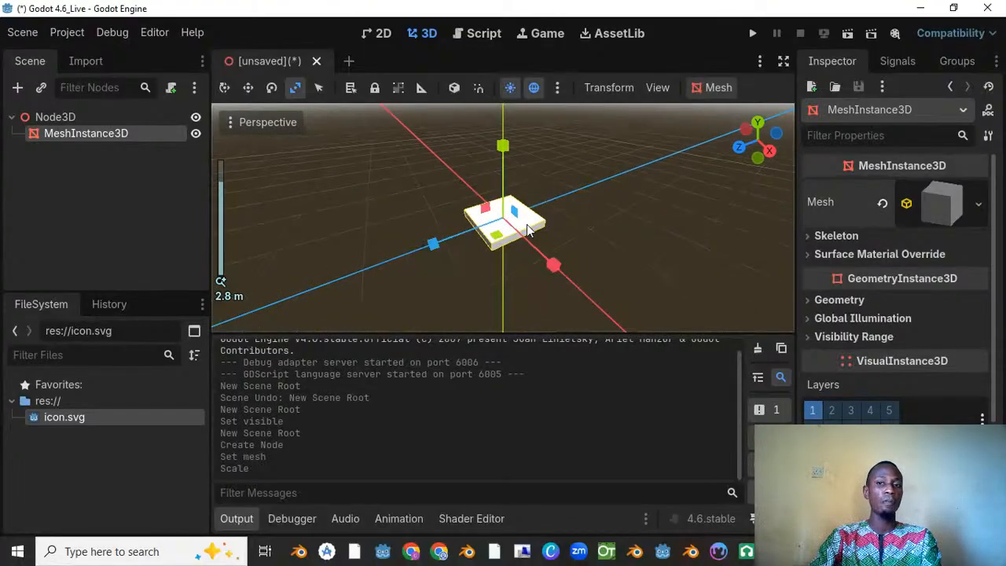
scroll(528, 228, down, 7)
scroll(528, 228, up, 9)
scroll(529, 228, down, 9)
scroll(529, 229, up, 9)
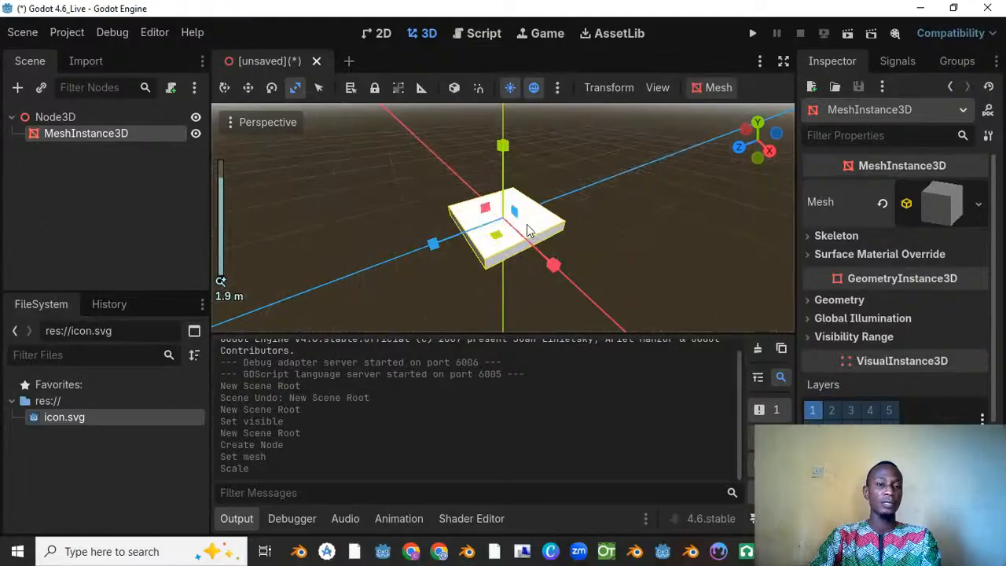
scroll(528, 230, up, 9)
scroll(529, 229, down, 8)
scroll(529, 230, up, 1)
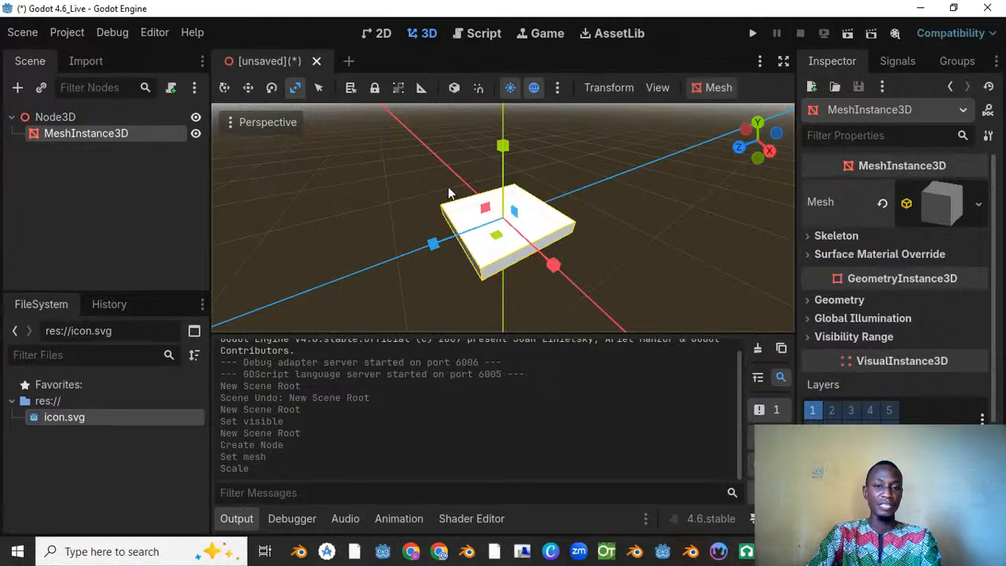
Step: Orbit and pan around the flattened box to examine it from different angles in the perspective view
middle_drag(505, 220, 747, 275)
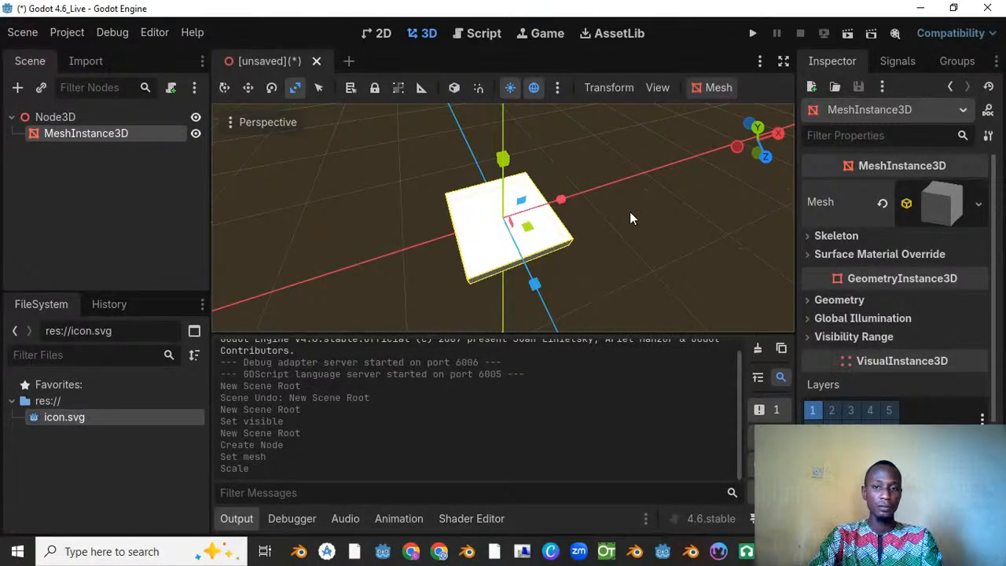
middle_drag(612, 232, 447, 189)
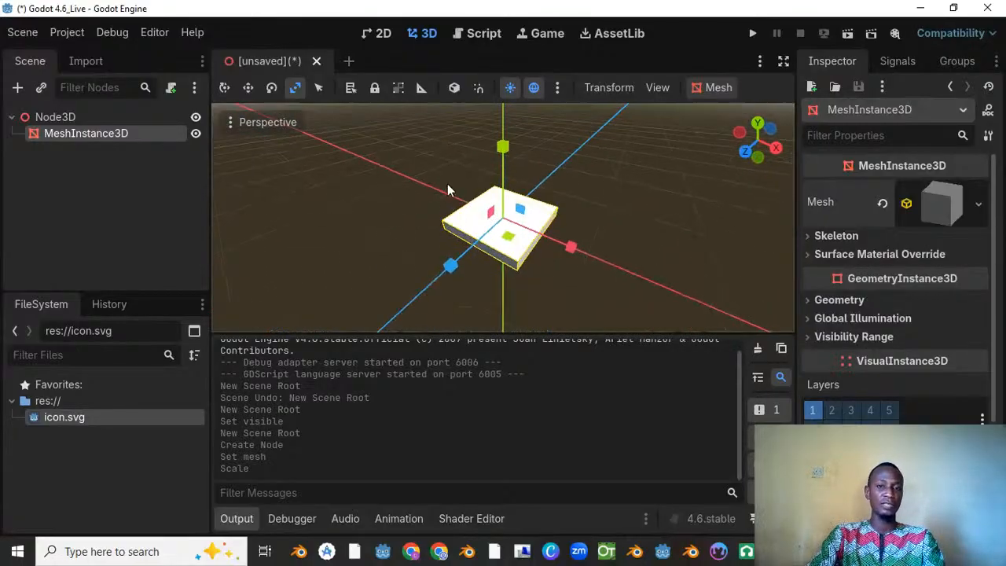
drag(758, 137, 737, 151)
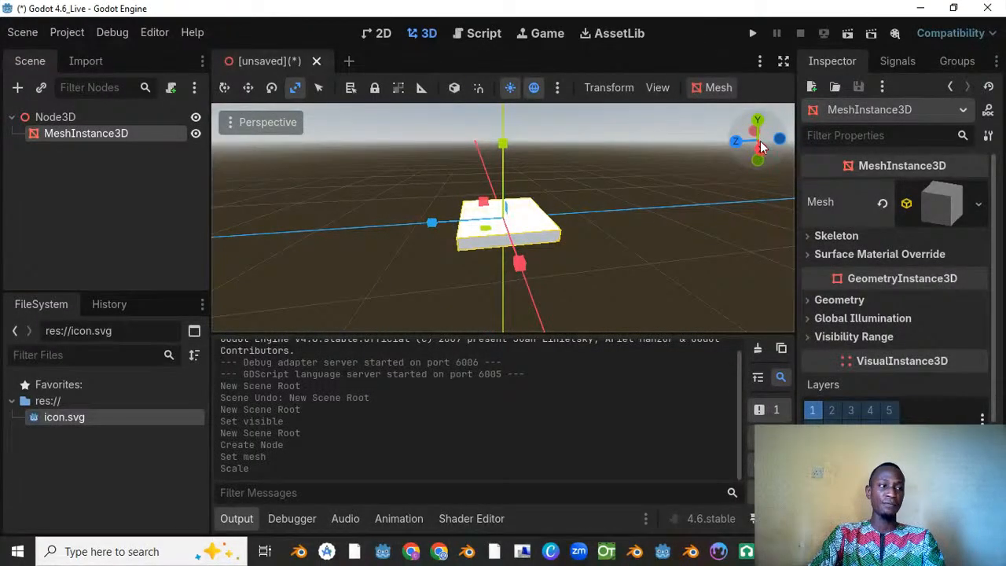
drag(759, 146, 503, 277)
mouse_move(504, 279)
middle_down()
mouse_move(517, 268)
mouse_move(504, 279)
middle_up()
drag(503, 277, 743, 150)
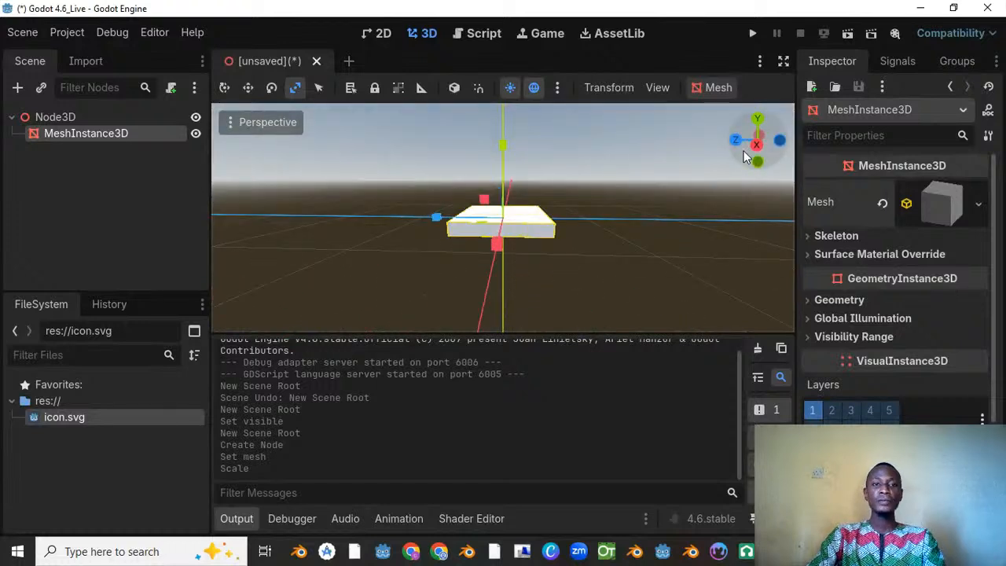
middle_drag(446, 180, 352, 195)
scroll(460, 190, down, 7)
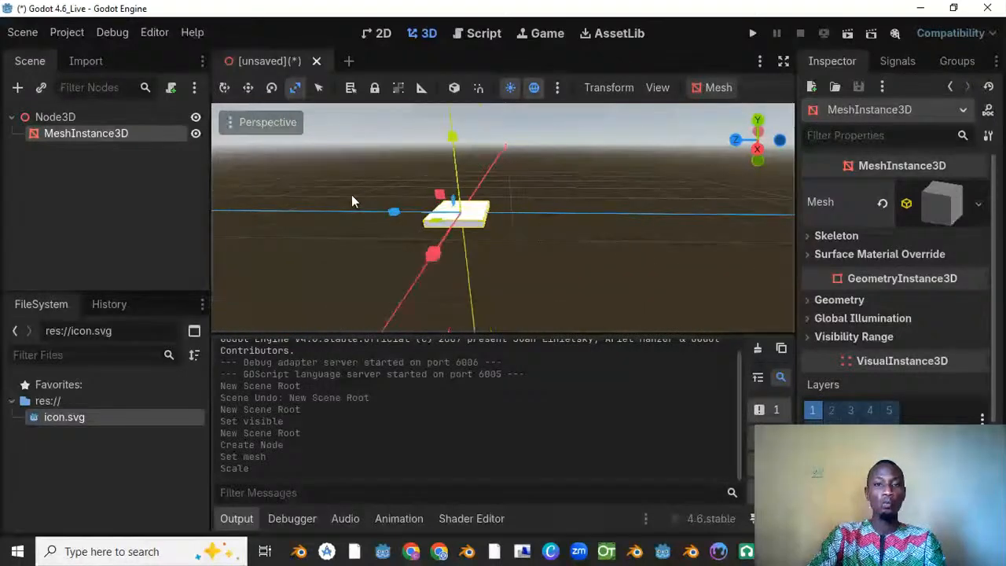
middle_drag(414, 196, 447, 184)
scroll(448, 184, up, 4)
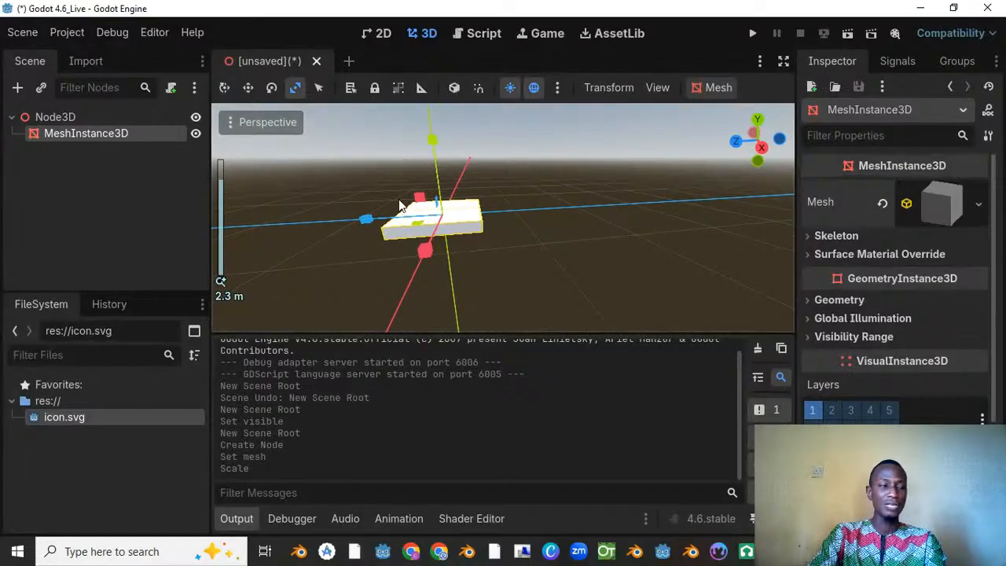
scroll(448, 193, up, 2)
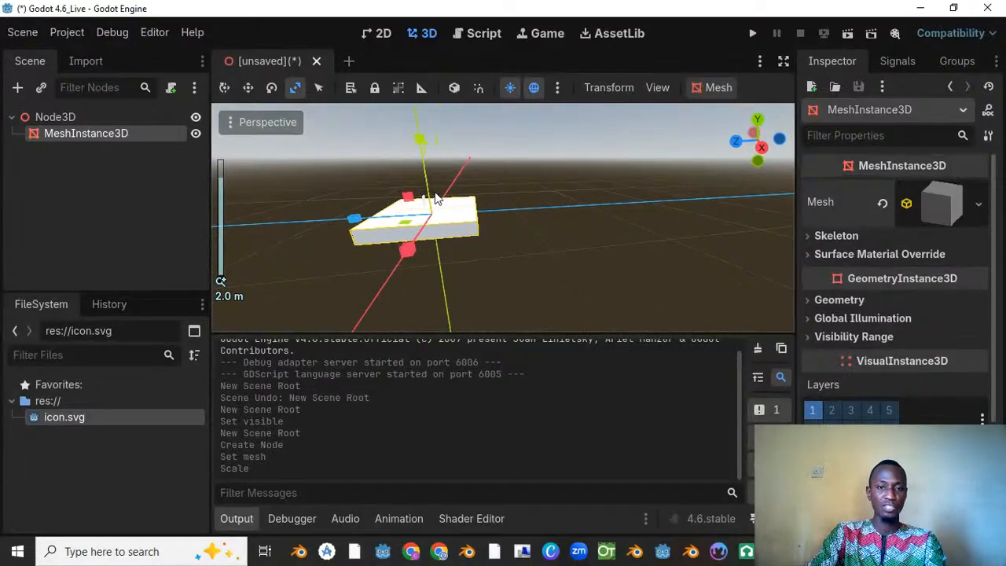
shift+middle_drag(450, 191, 540, 273)
shift+middle_drag(604, 217, 214, 232)
scroll(214, 232, up, 2)
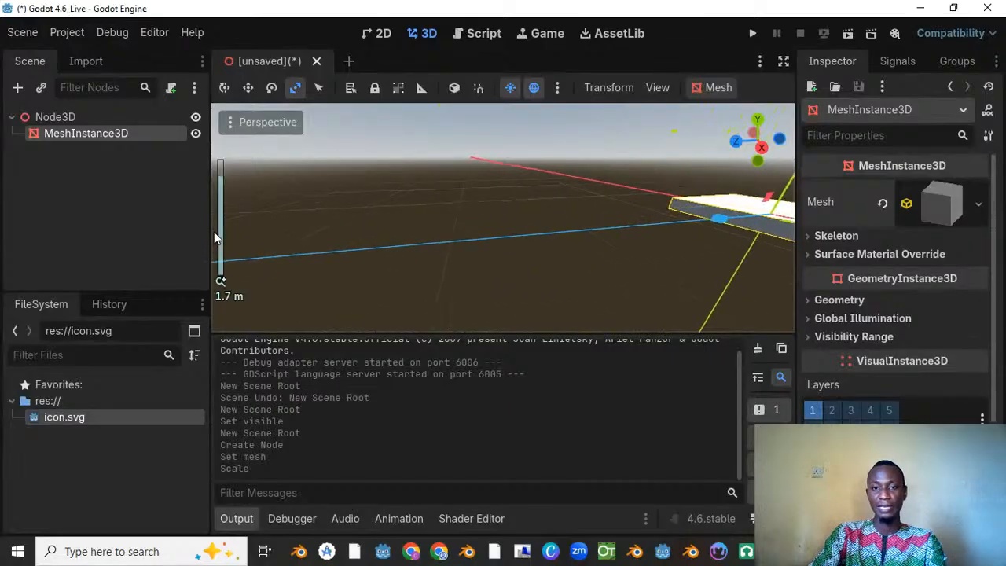
shift+middle_drag(634, 162, 265, 162)
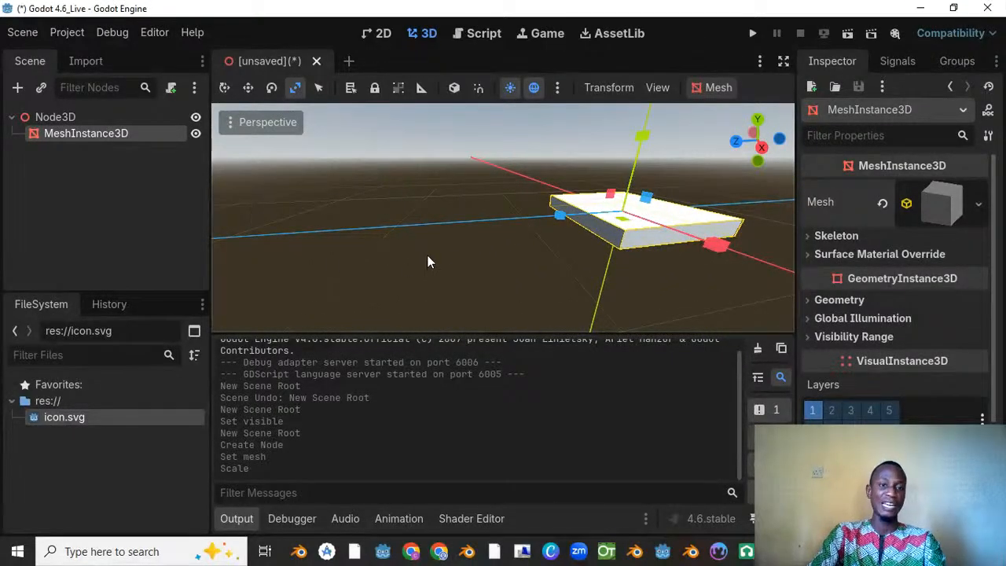
Step: Orbit around the flattened box and zoom in and out to examine it from several angles and distances
shift+middle_drag(545, 238, 475, 226)
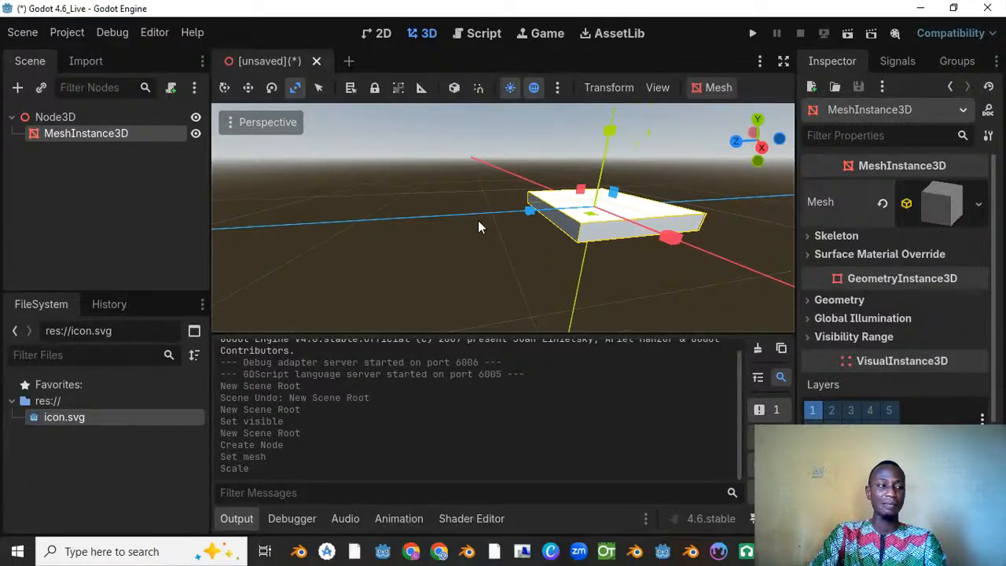
shift+middle_drag(478, 227, 236, 190)
shift+middle_drag(521, 191, 720, 193)
scroll(552, 193, down, 4)
scroll(551, 188, down, 5)
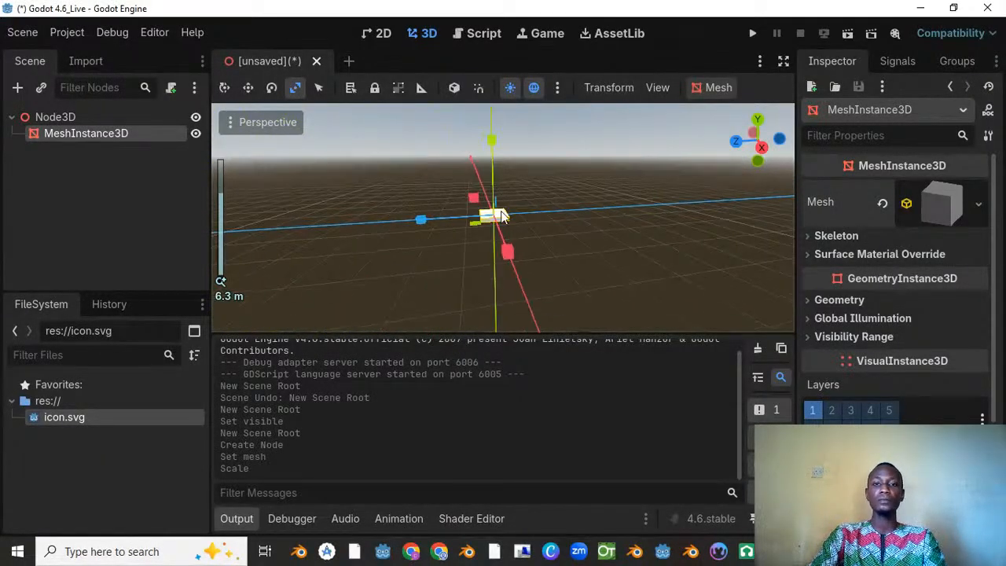
middle_drag(551, 189, 517, 252)
scroll(517, 252, up, 12)
middle_drag(599, 218, 508, 296)
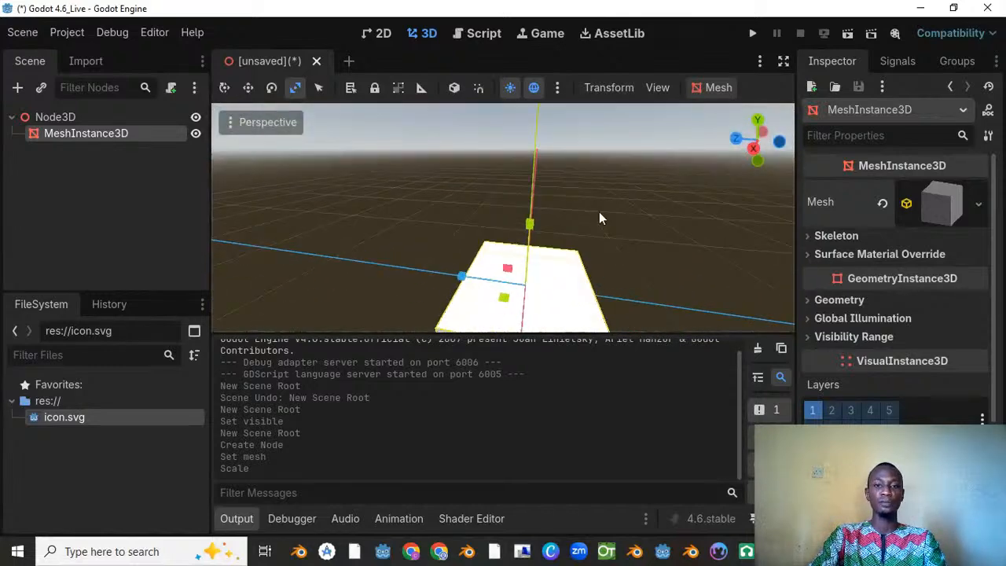
scroll(602, 226, down, 4)
middle_drag(607, 221, 527, 243)
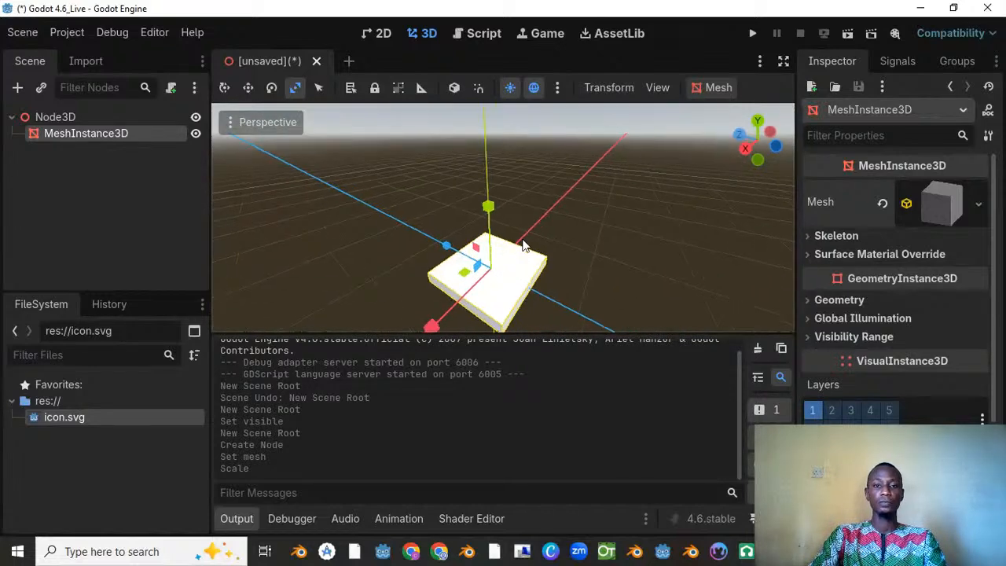
scroll(527, 244, down, 8)
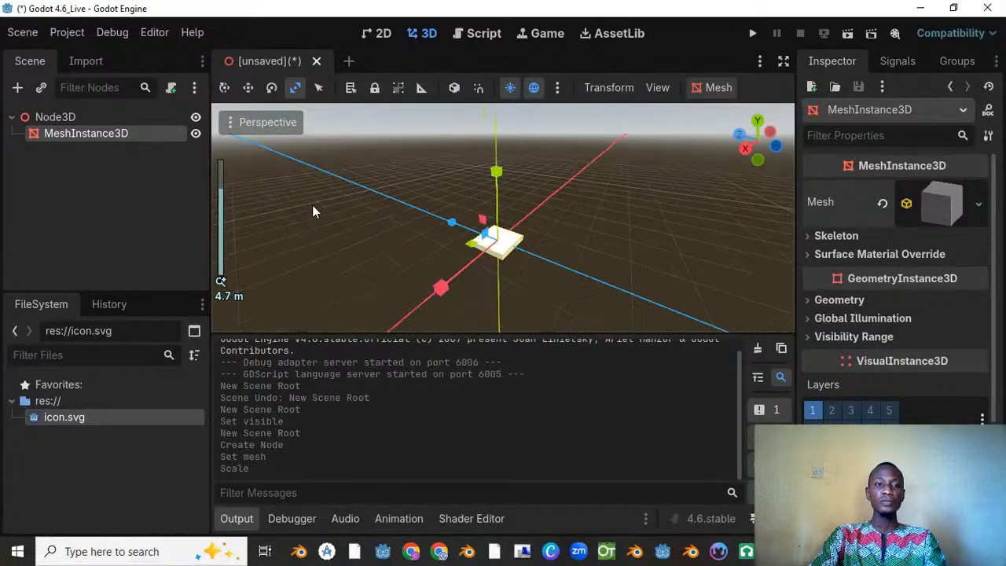
Step: Switch to Move mode and shift the flattened box slightly along the X axis
click(249, 88)
scroll(588, 198, down, 6)
middle_drag(589, 198, 396, 293)
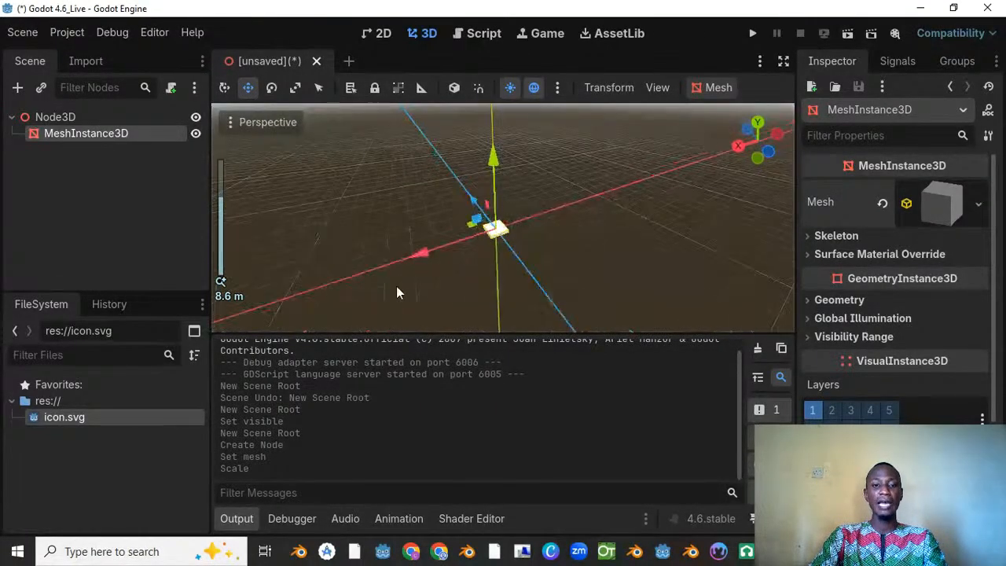
drag(500, 237, 426, 266)
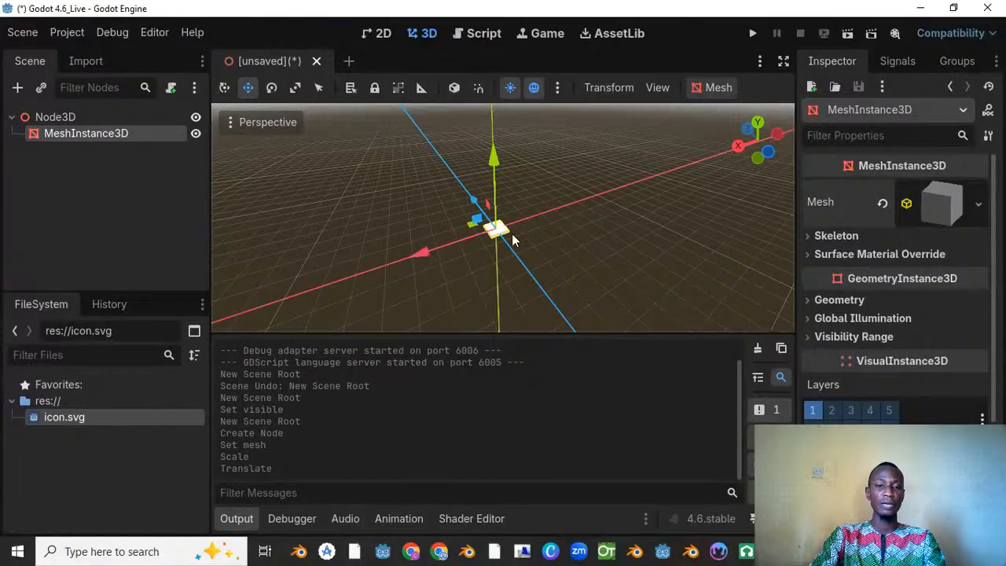
scroll(512, 234, up, 2)
middle_drag(539, 233, 430, 252)
click(544, 239)
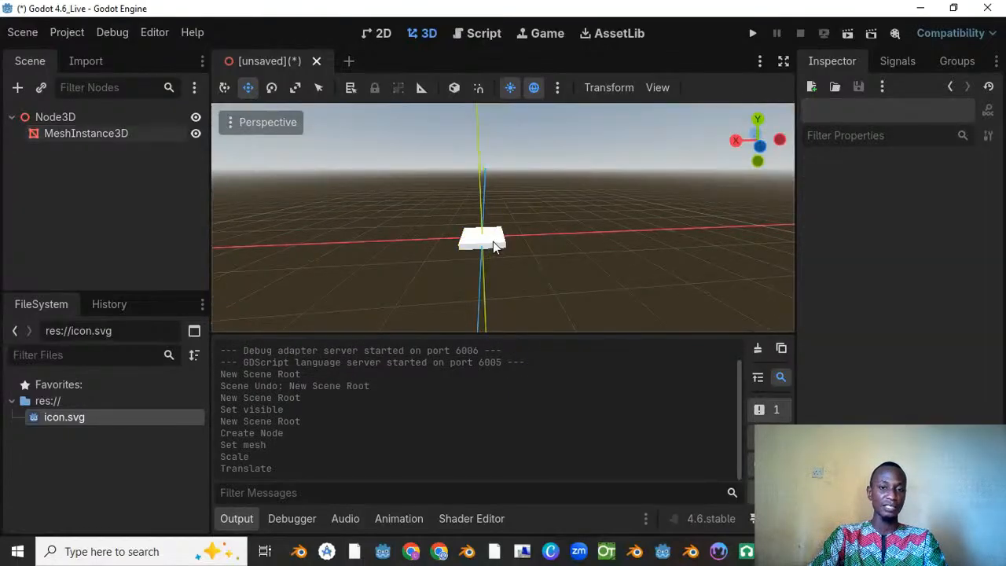
click(483, 240)
drag(408, 246, 415, 238)
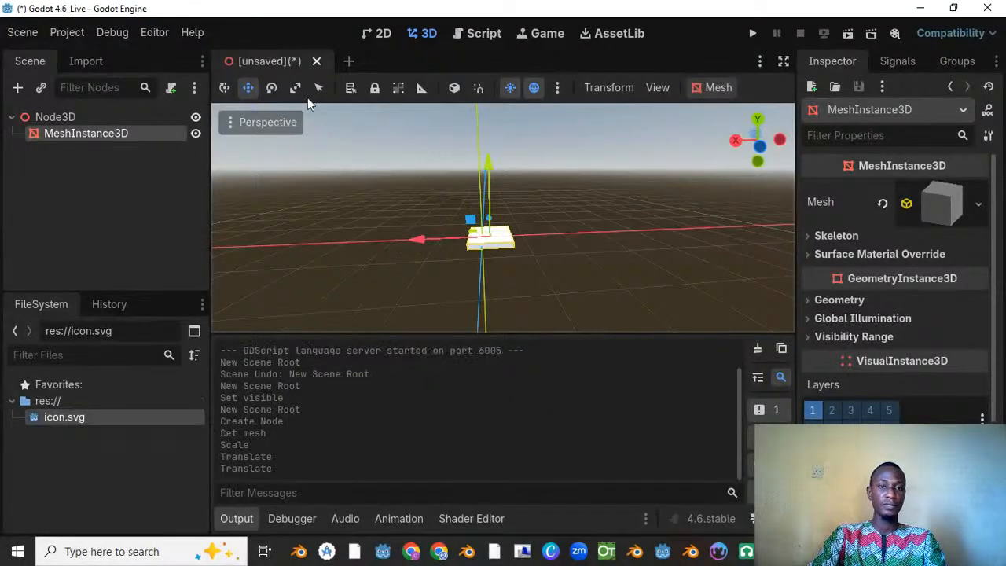
Step: Try raising the box along its Y axis and rotating it in Transform mode, undoing each change
click(226, 90)
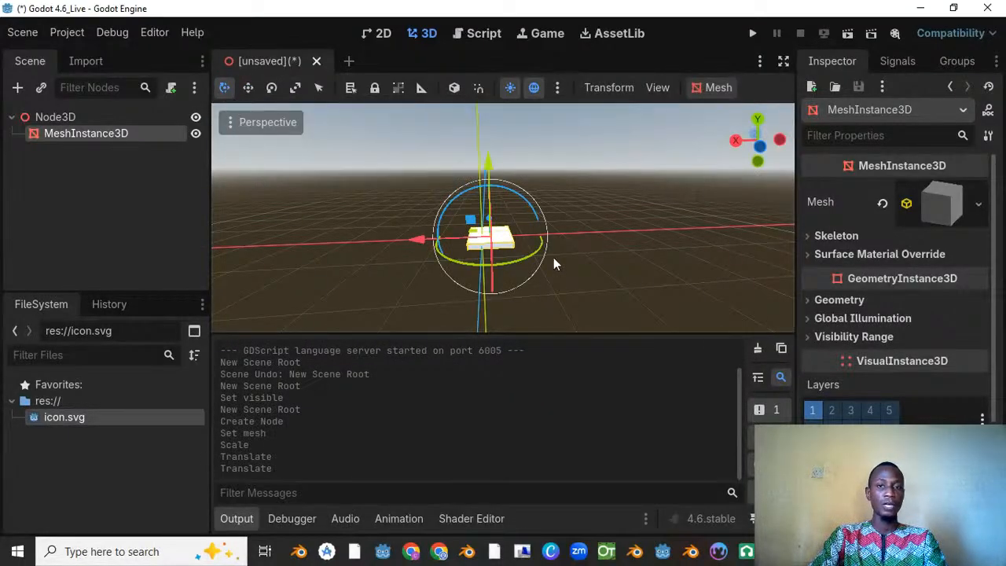
middle_drag(553, 257, 553, 200)
scroll(553, 201, up, 8)
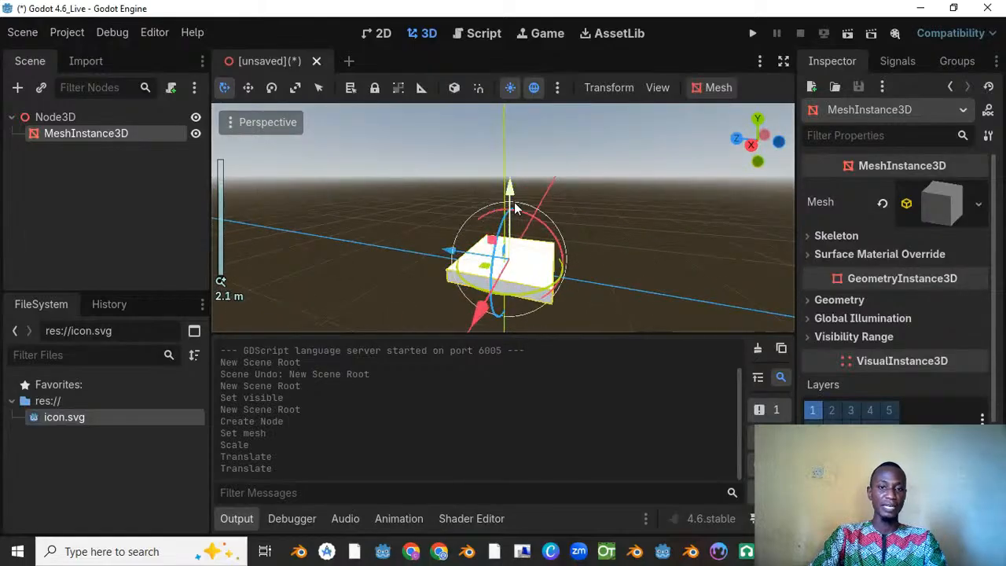
drag(512, 194, 510, 173)
key(ctrl+z)
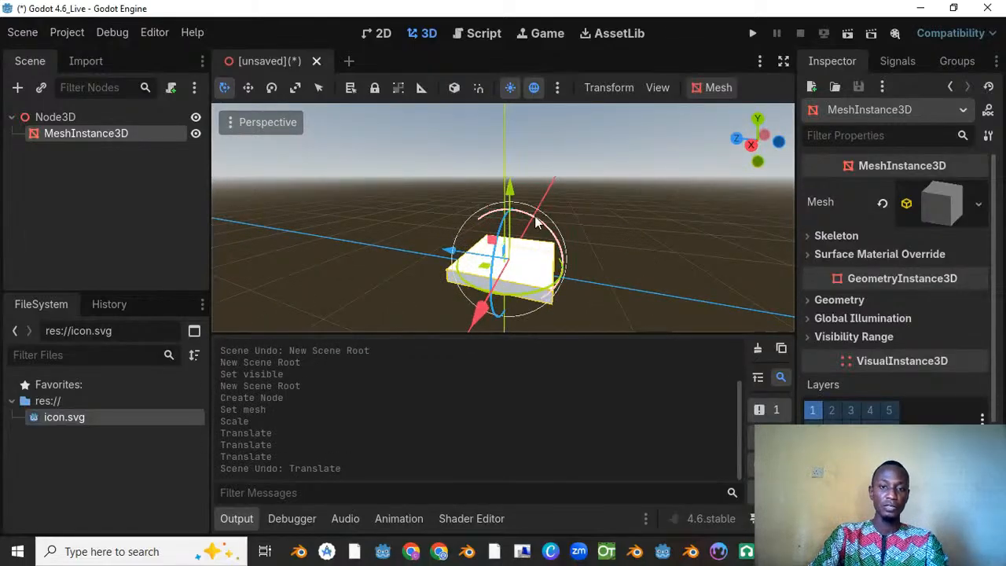
drag(537, 222, 500, 272)
key(ctrl+z)
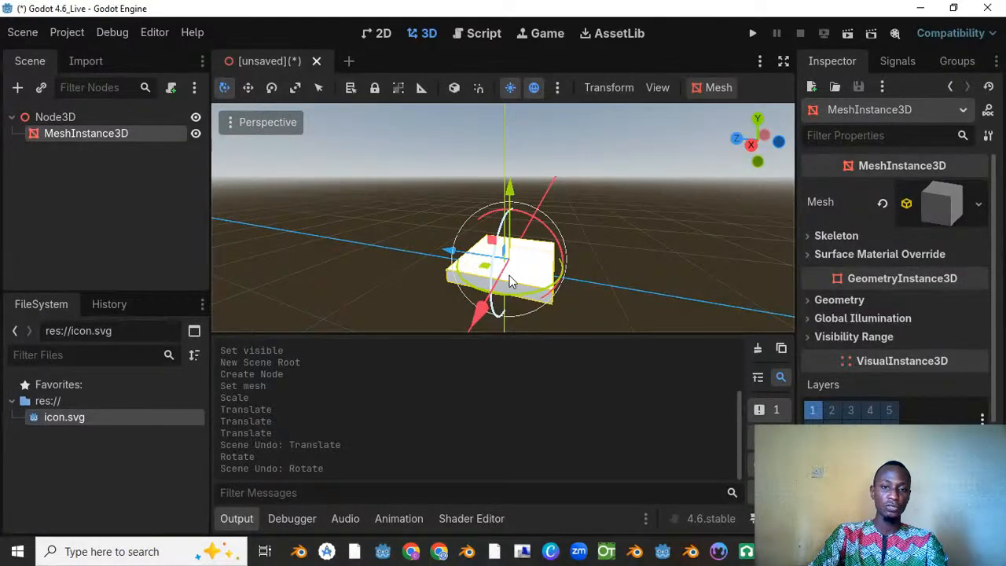
Step: Try several more moves of the box with the Transform mode gizmo and undo them
middle_drag(485, 216, 470, 267)
drag(469, 268, 482, 238)
key(ctrl+z)
key(ctrl+z)
middle_drag(521, 238, 652, 180)
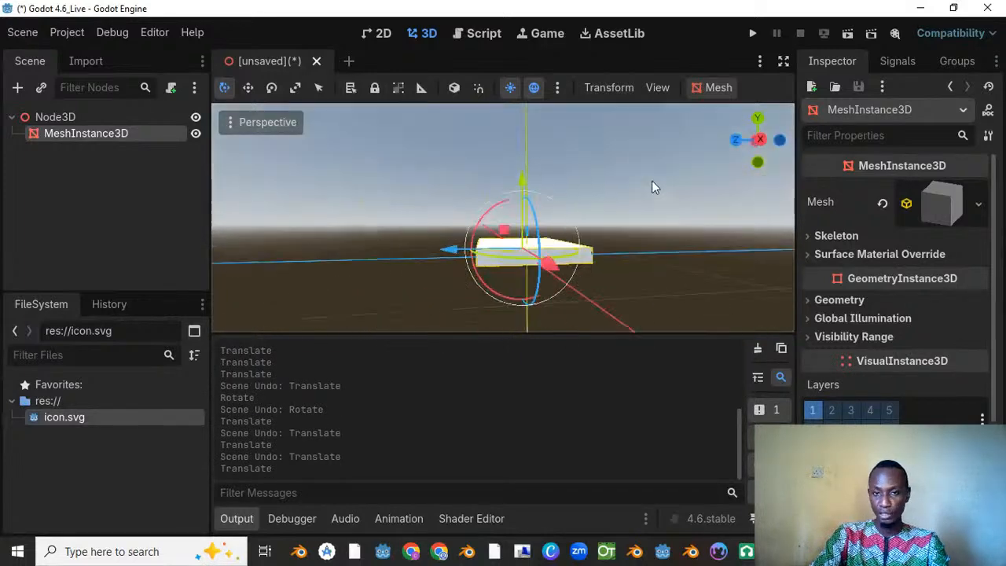
scroll(566, 273, up, 10)
key(ctrl+z)
drag(529, 275, 489, 234)
key(ctrl+z)
key(ctrl+z)
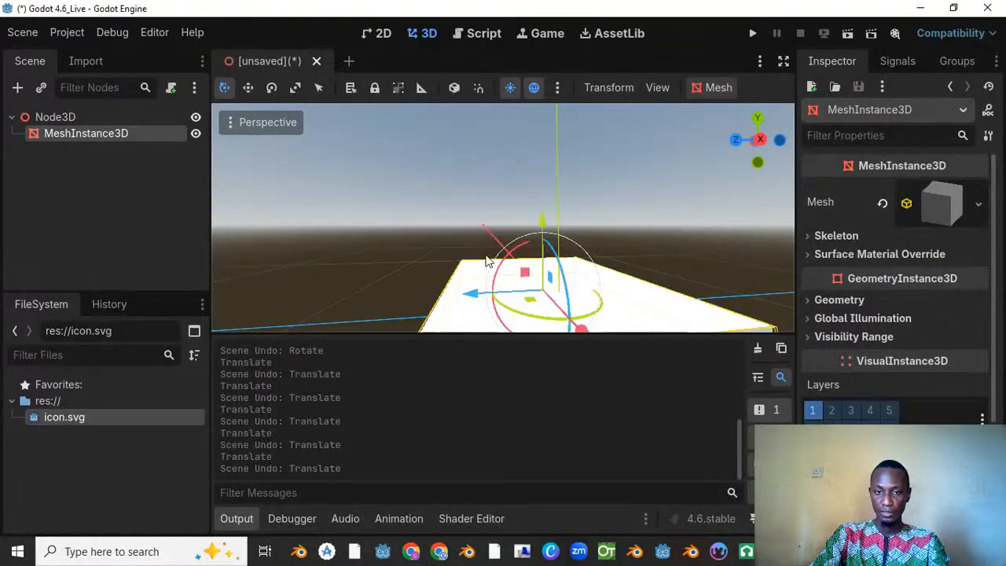
Step: Try stretching the box along its horizontal axes in Scale mode
click(296, 88)
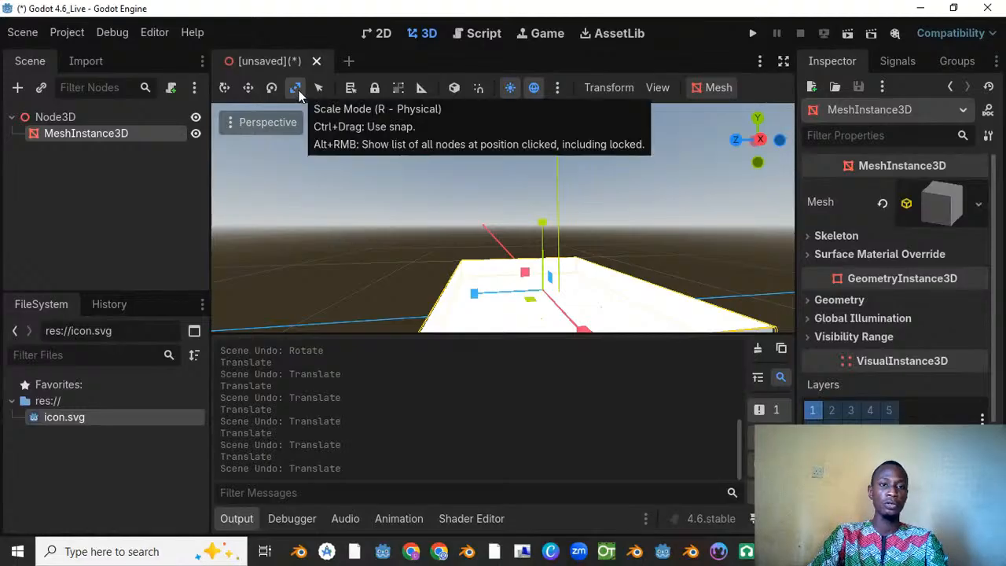
scroll(464, 283, down, 2)
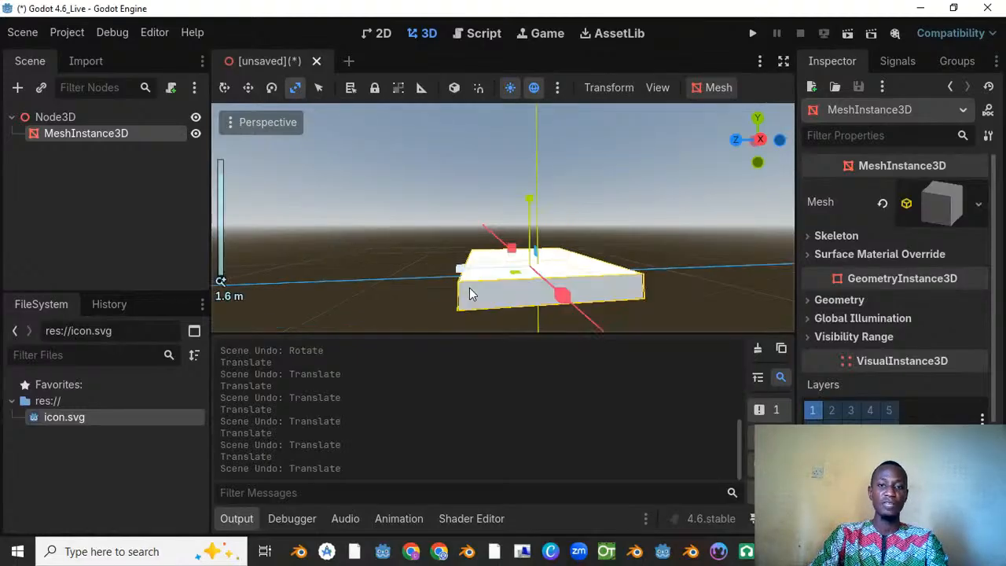
scroll(474, 278, up, 1)
drag(460, 275, 377, 283)
middle_drag(377, 284, 620, 278)
drag(621, 280, 792, 290)
scroll(837, 259, down, 3)
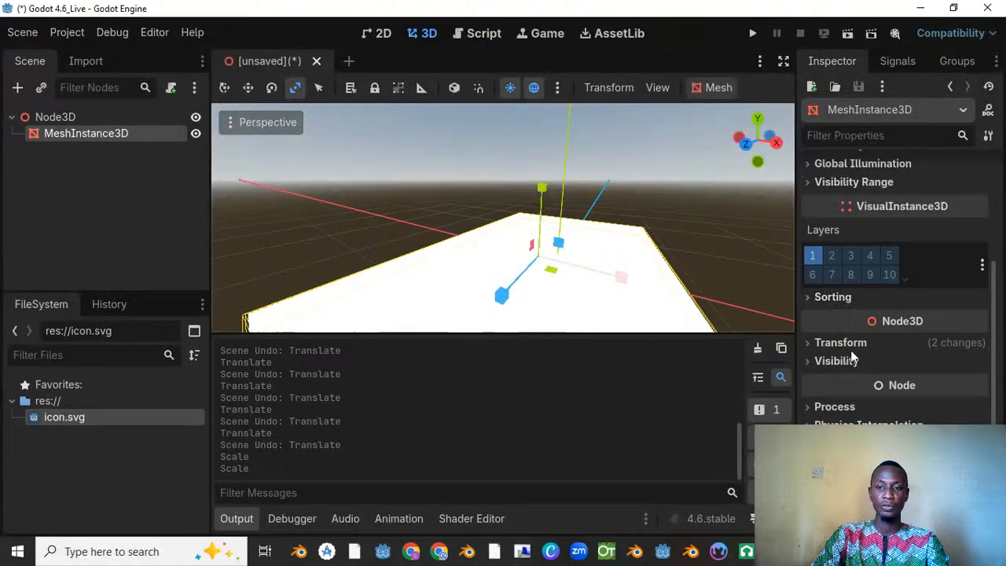
Step: Expand the box's Transform properties and undo the last two scale changes
click(832, 343)
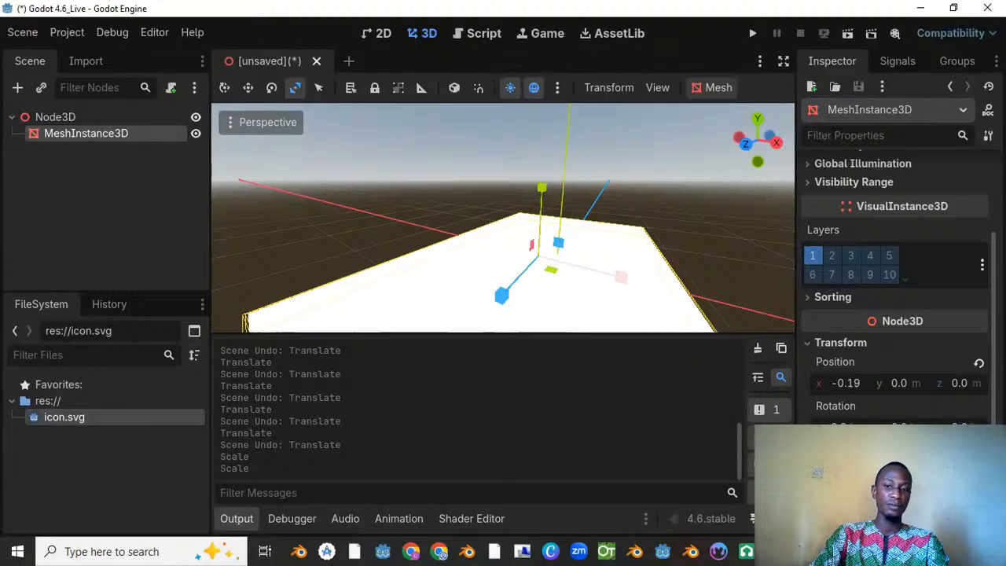
scroll(555, 229, down, 10)
middle_drag(555, 229, 461, 243)
key(ctrl+z)
key(ctrl+z)
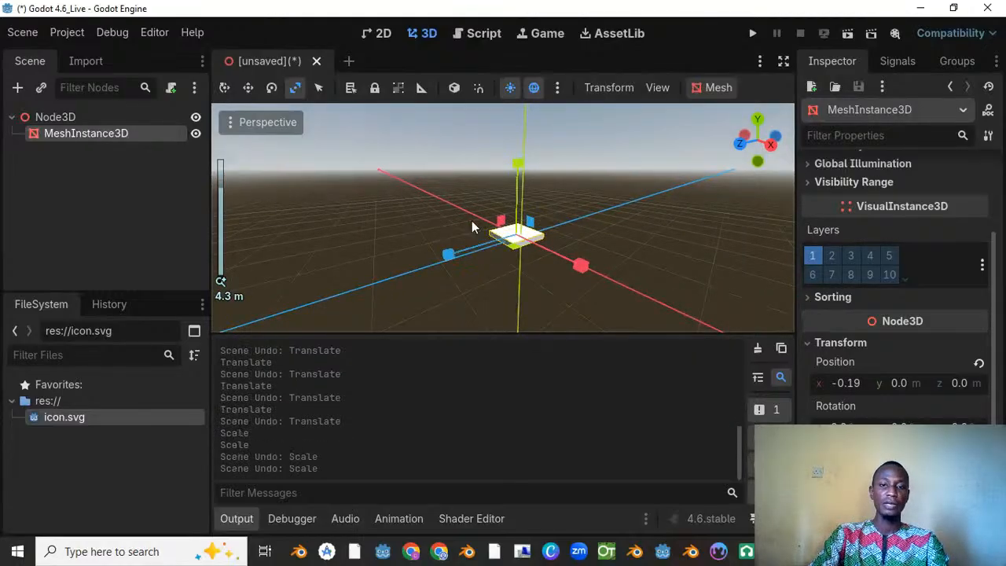
Step: Hide the Output panel to enlarge the 3D view, and try distraction-free mode before restoring the docks
middle_drag(530, 217, 464, 209)
scroll(493, 222, up, 5)
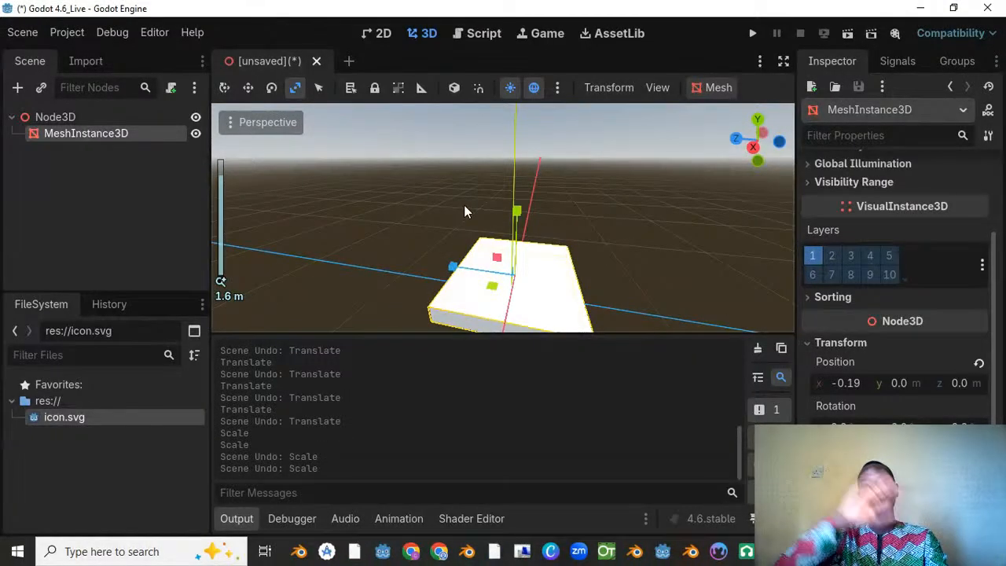
scroll(468, 208, down, 10)
middle_drag(540, 221, 461, 225)
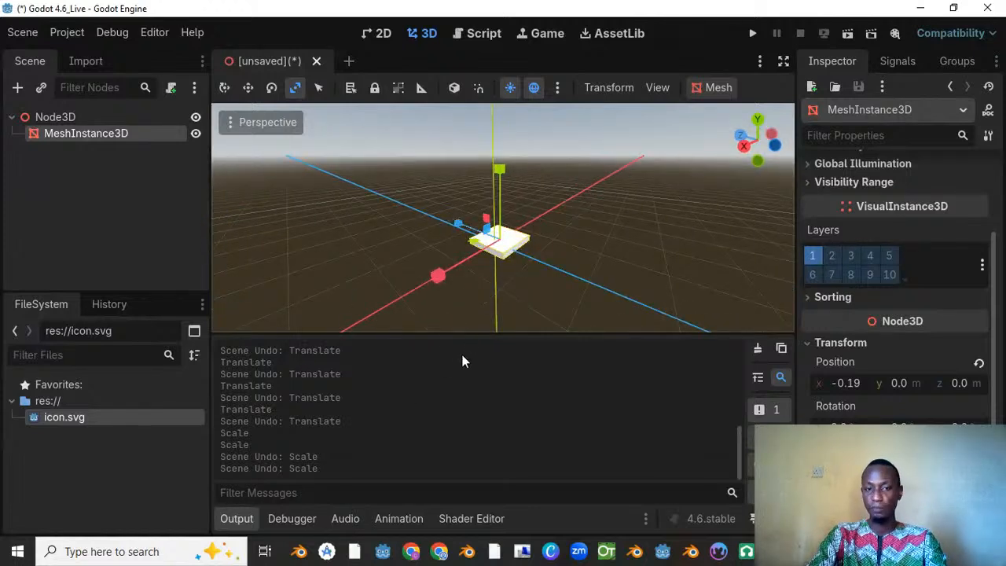
click(234, 519)
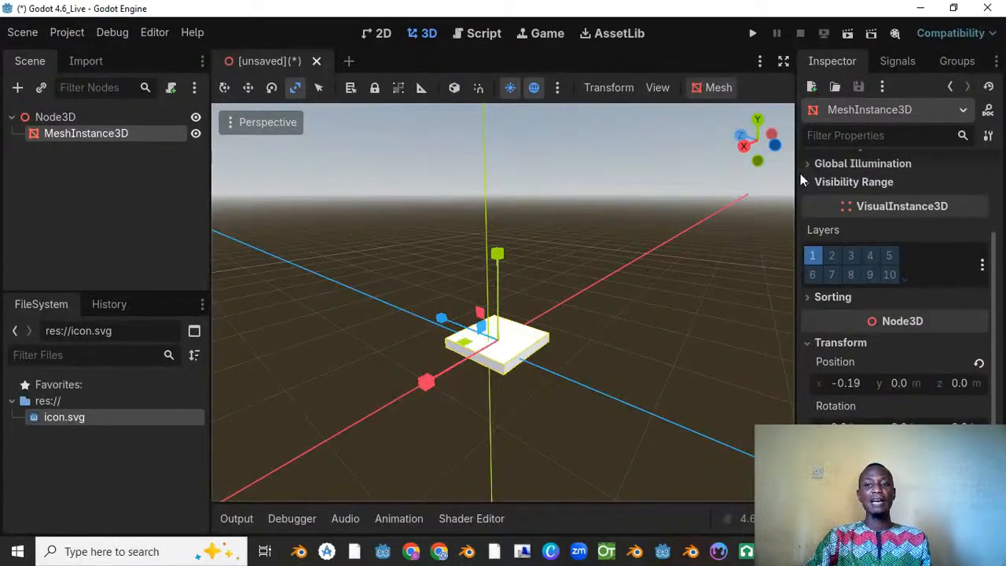
click(784, 63)
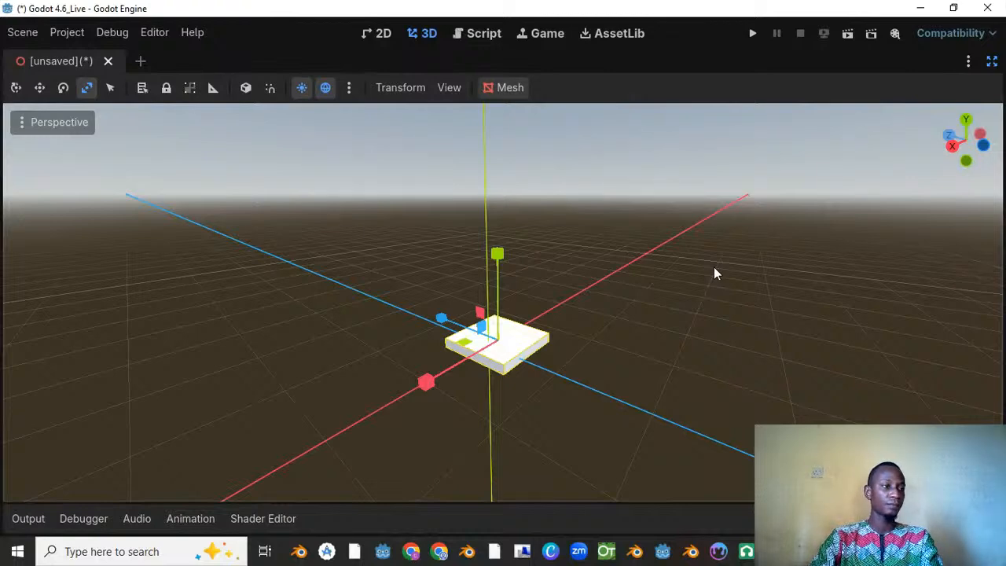
click(993, 61)
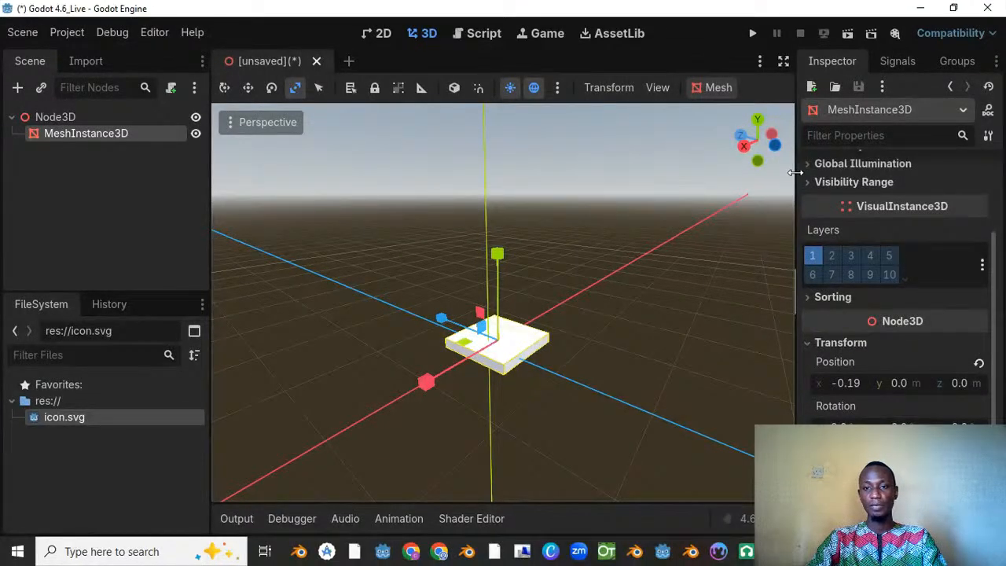
Step: Narrow the side docks to widen the 3D viewport and frame the flattened box in it
drag(795, 172, 815, 227)
scroll(446, 301, down, 2)
middle_drag(446, 300, 481, 286)
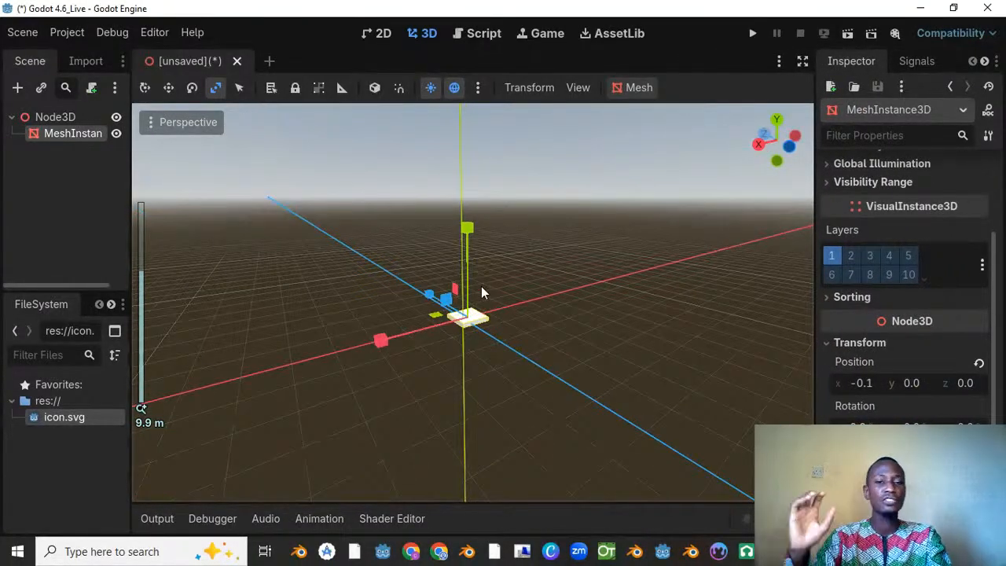
scroll(487, 229, up, 2)
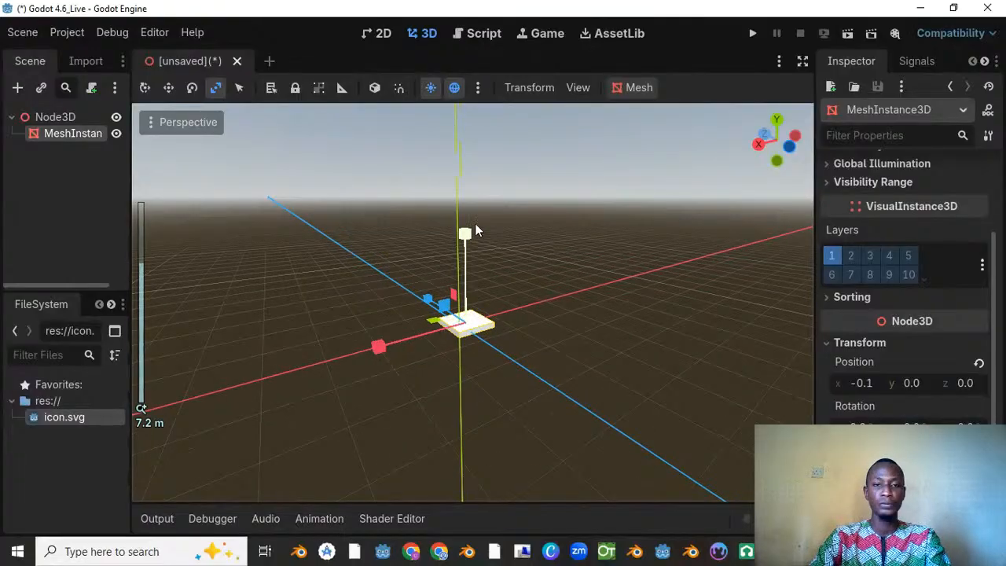
middle_drag(483, 226, 473, 198)
scroll(586, 223, up, 8)
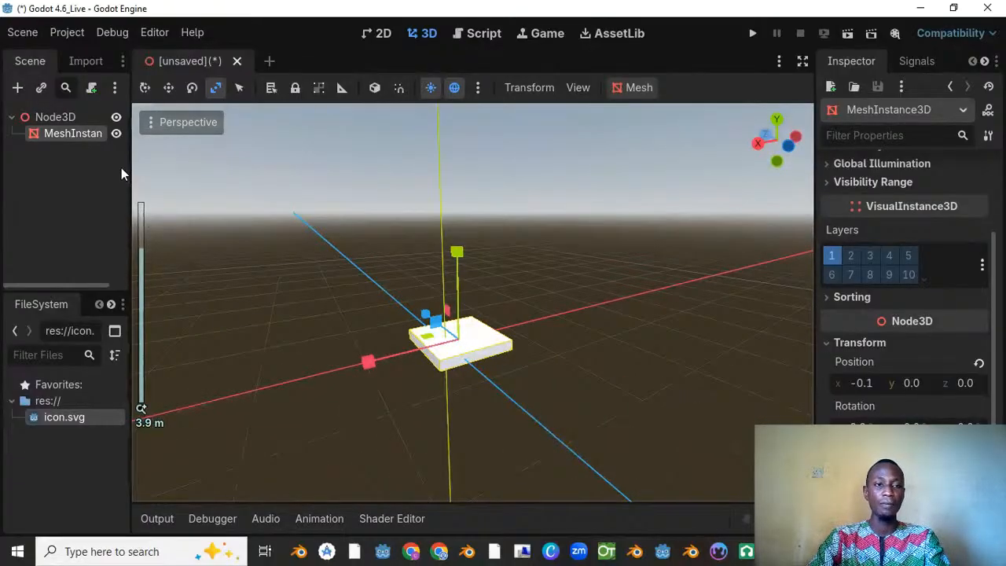
Step: Delete the MeshInstance3D node from the scene
right_click(64, 132)
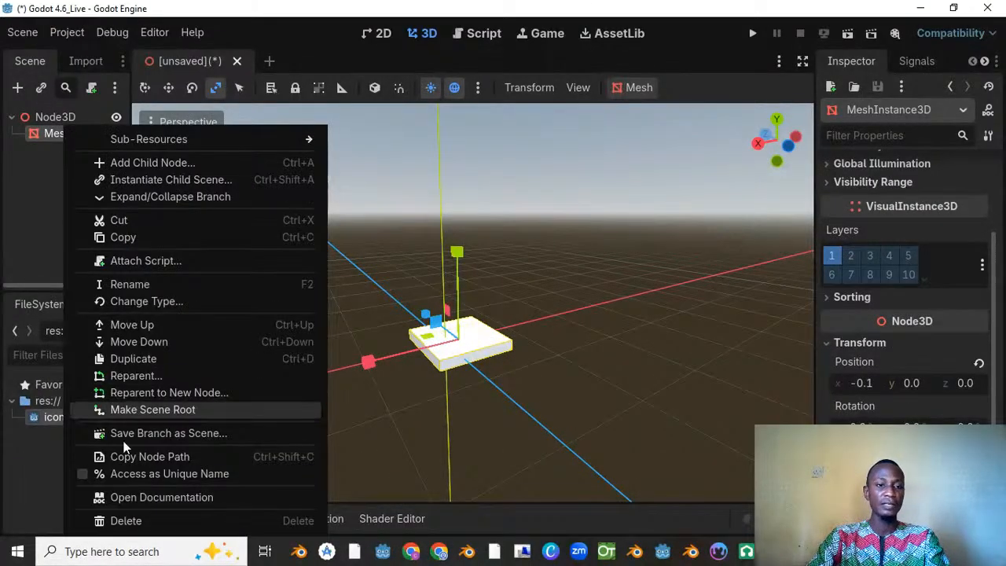
click(130, 519)
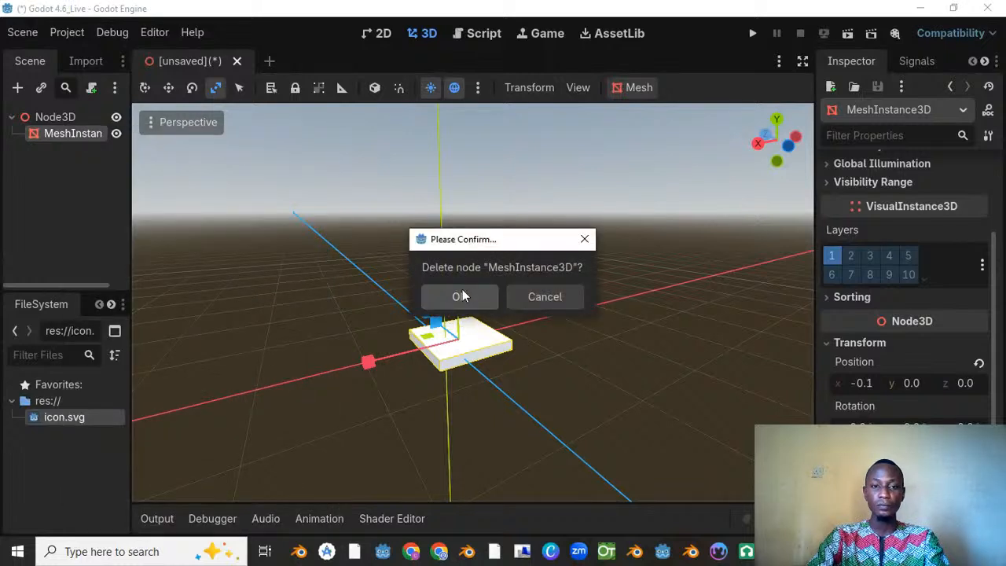
click(461, 292)
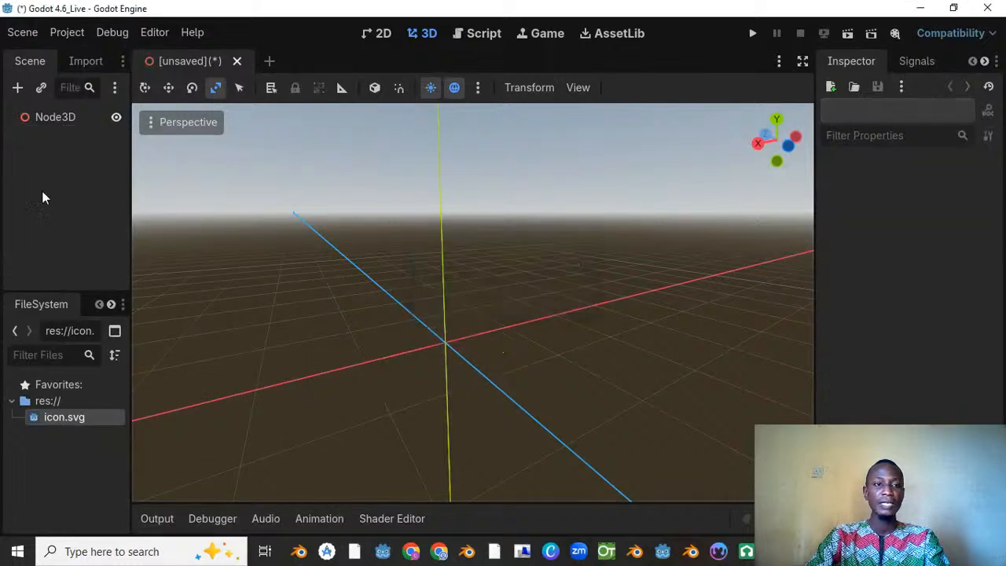
Step: Add a CharacterBody3D as a child of the root Node3D
click(58, 120)
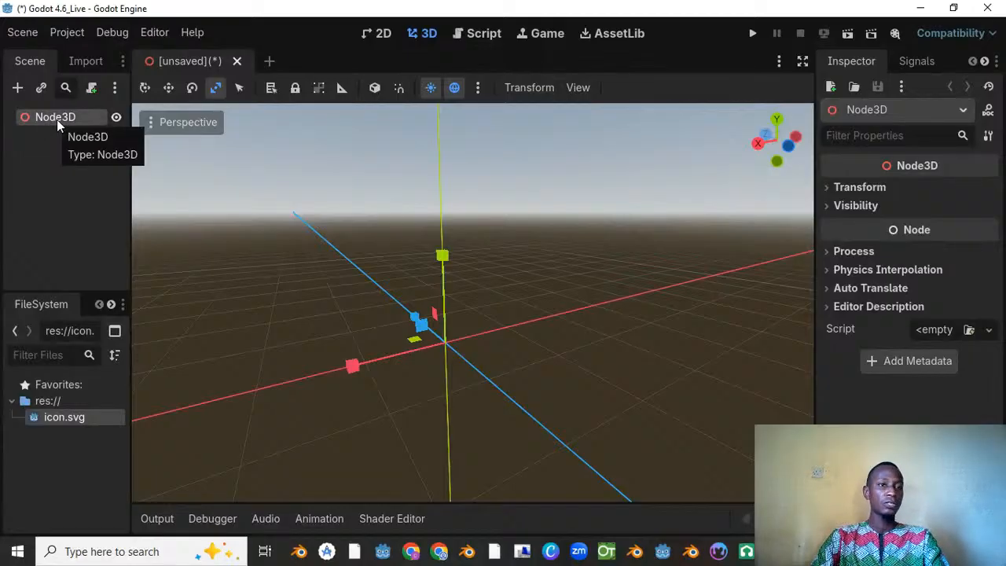
right_click(56, 120)
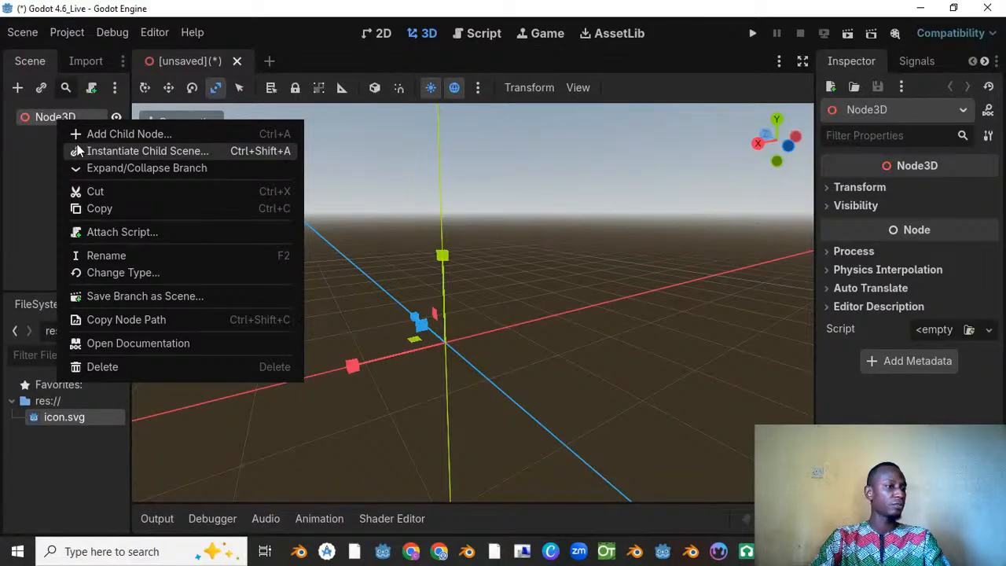
click(35, 119)
right_click(53, 119)
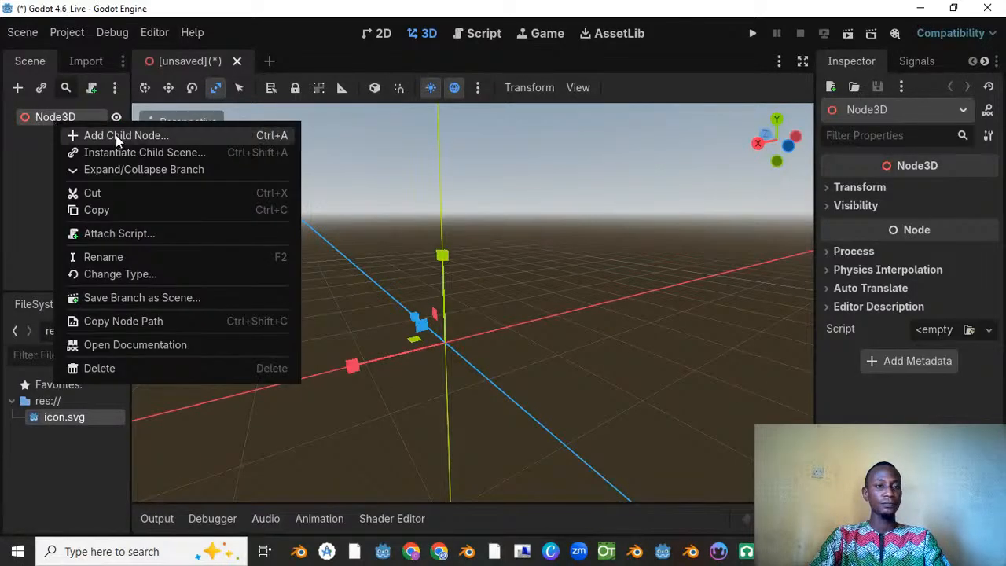
click(111, 136)
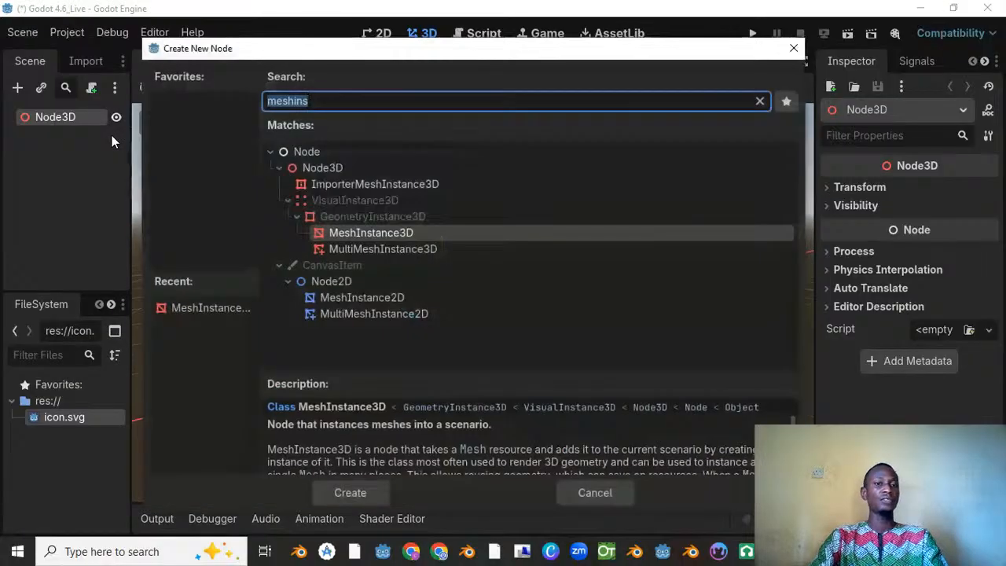
text(chara)
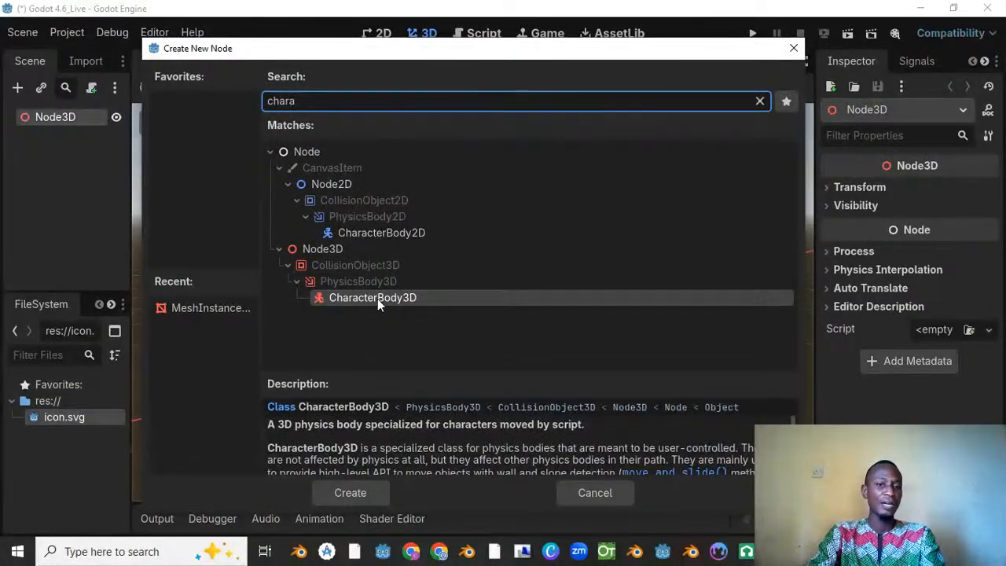
scroll(355, 465, down, 1)
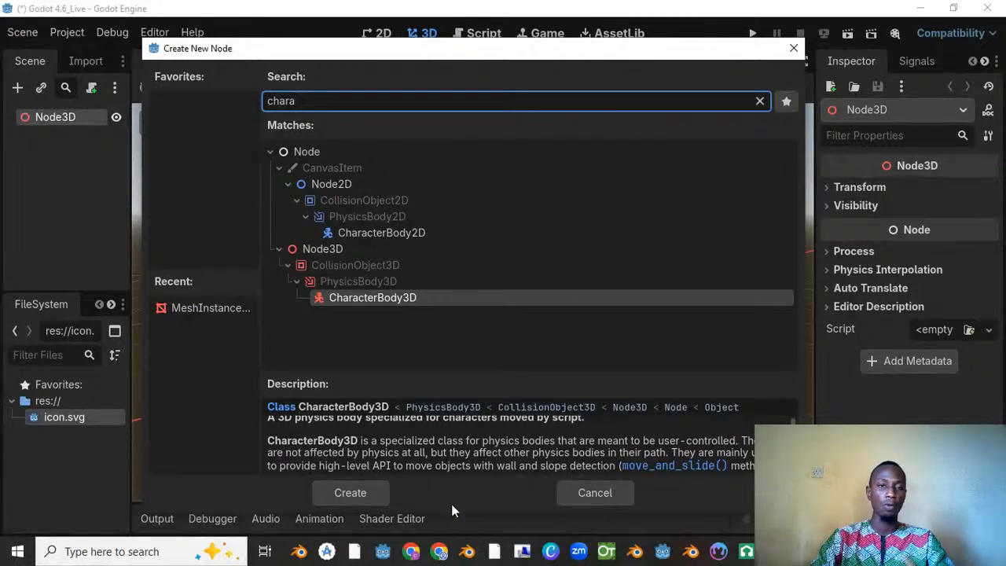
click(350, 492)
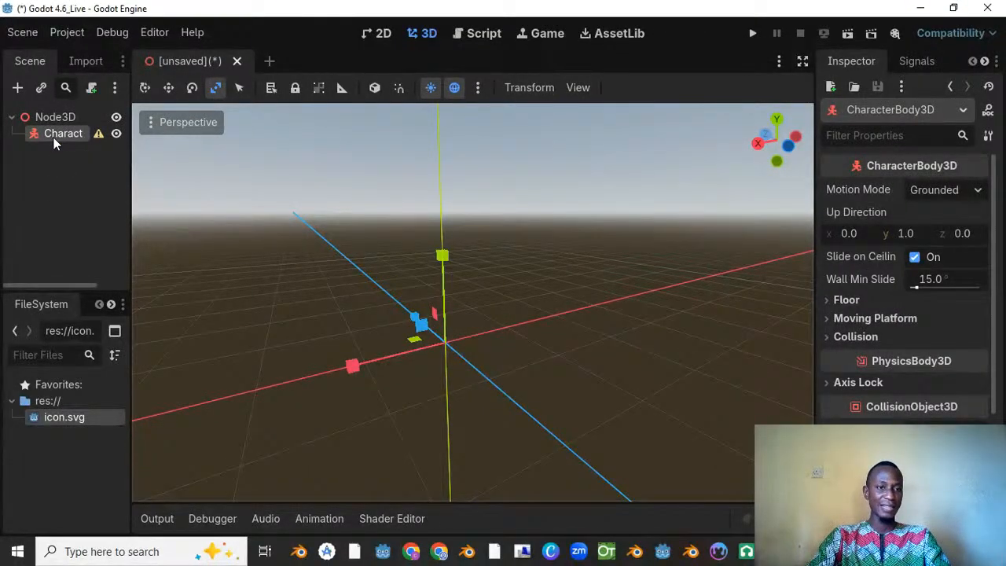
Step: Read the configuration warning on the CharacterBody3D node and dismiss it
mouse_move(98, 134)
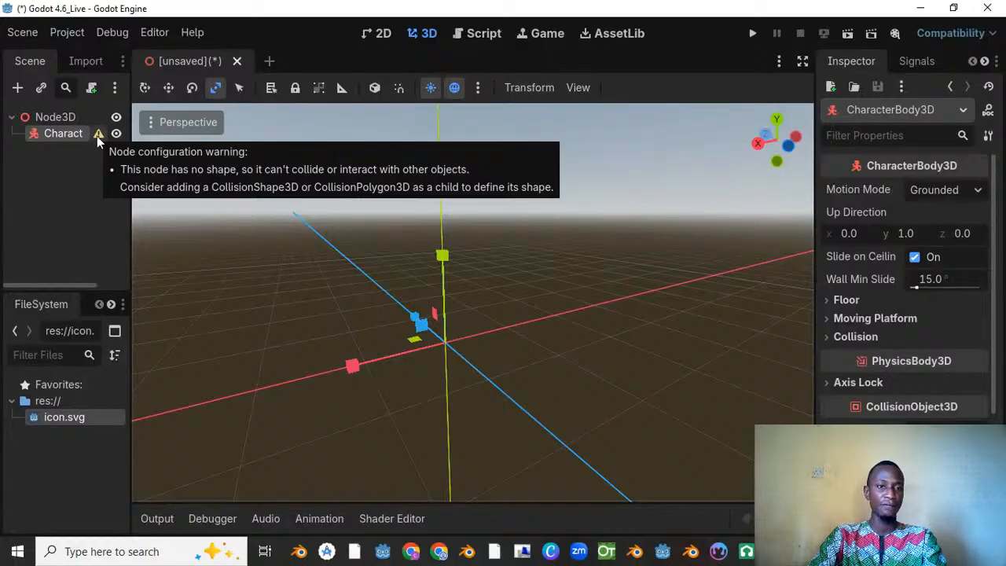
click(97, 134)
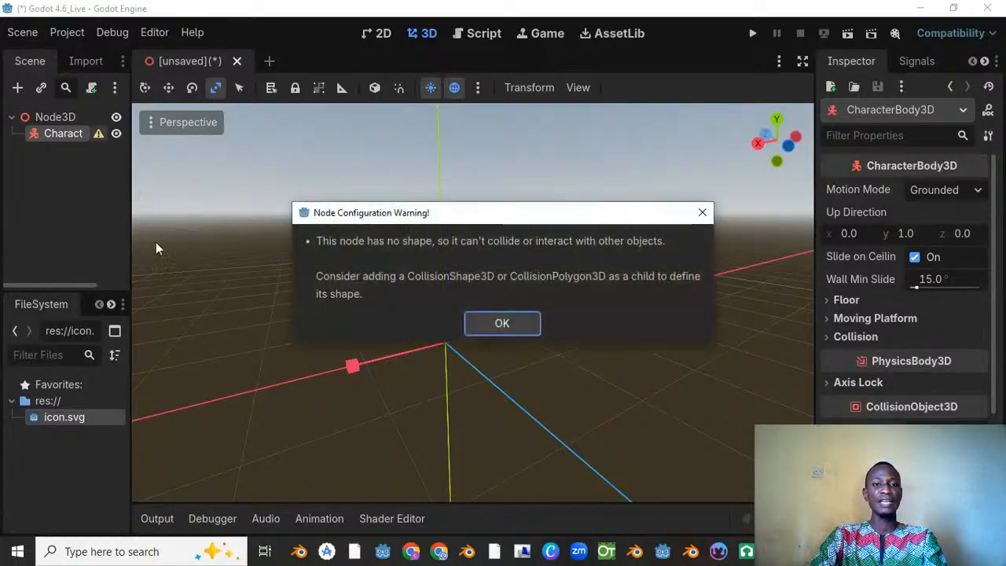
drag(398, 217, 339, 177)
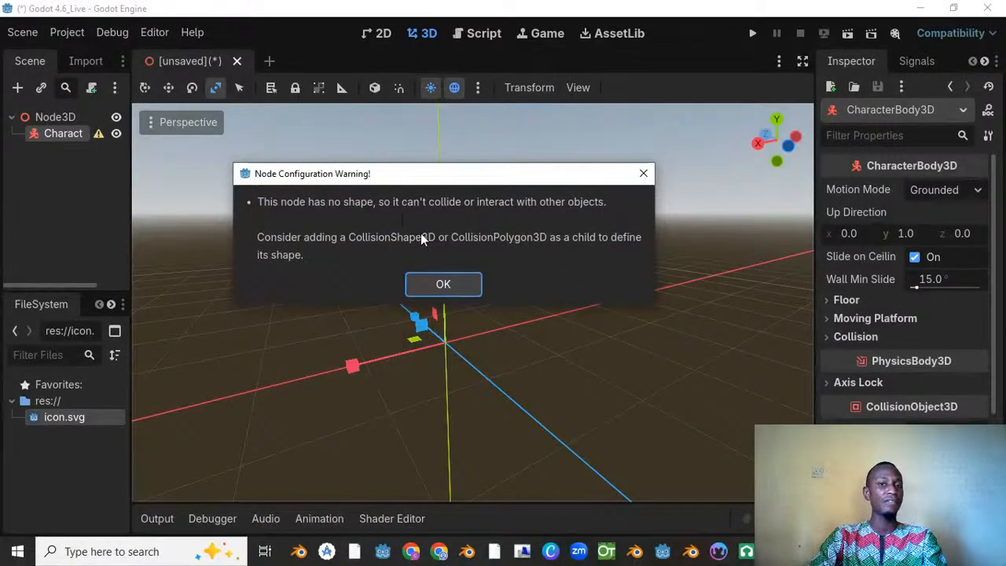
click(442, 282)
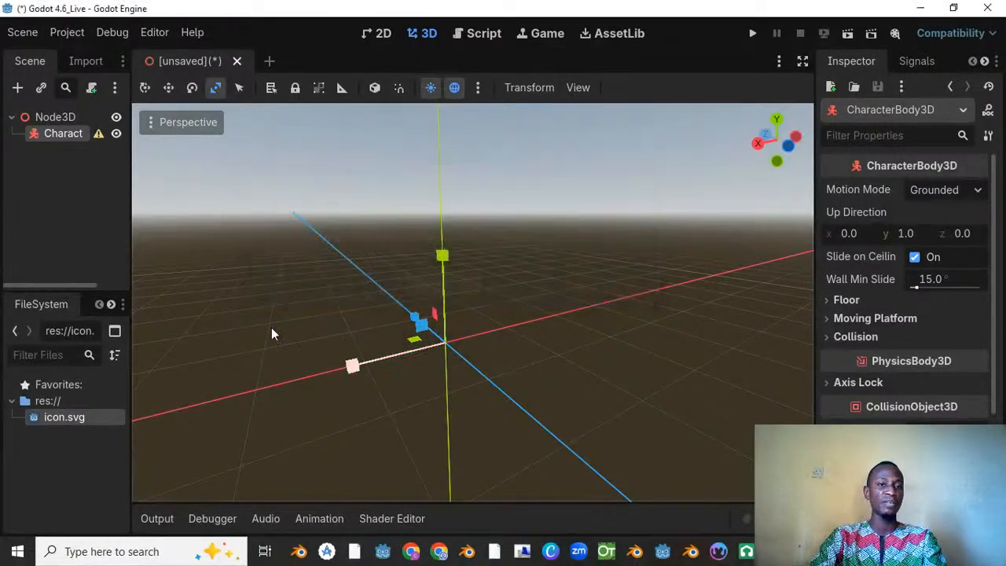
Step: Add a MeshInstance3D as a child of the CharacterBody3D
right_click(62, 139)
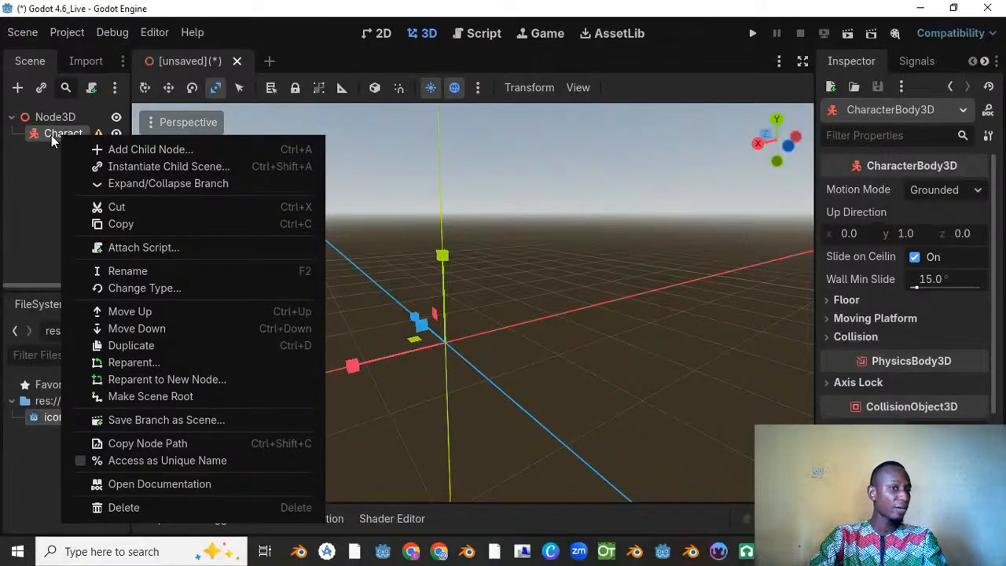
click(52, 117)
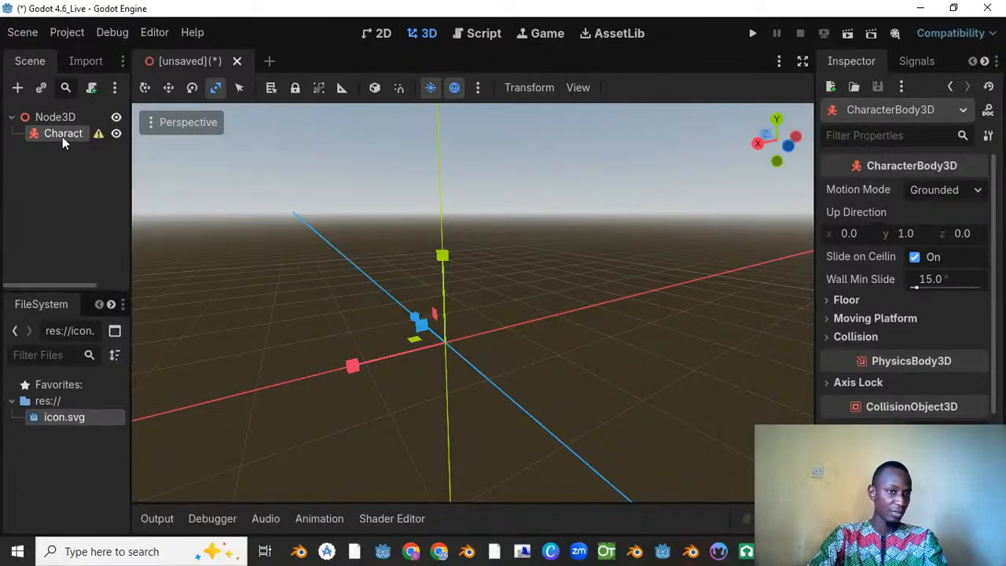
double_click(63, 136)
right_click(62, 137)
click(39, 137)
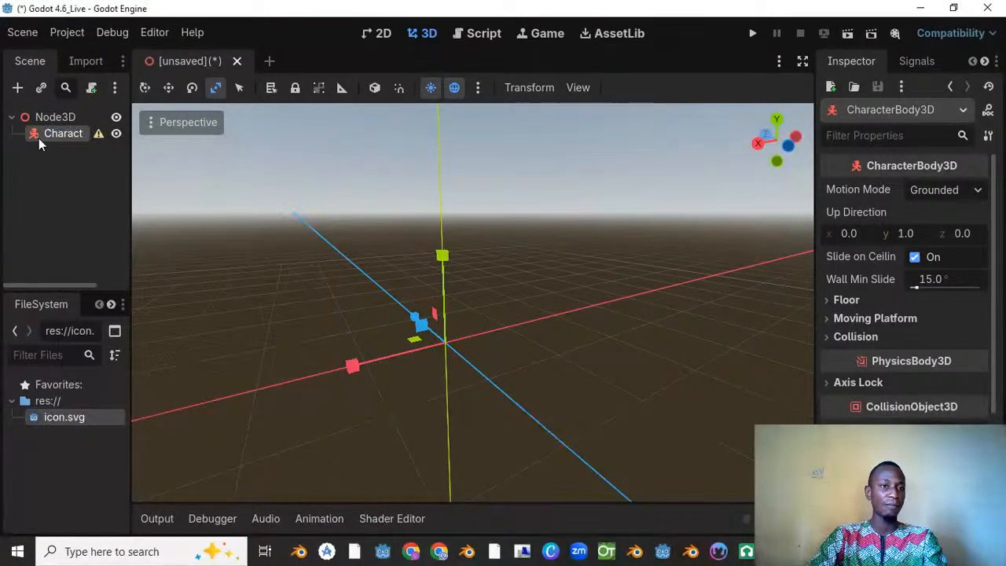
right_click(45, 135)
click(95, 152)
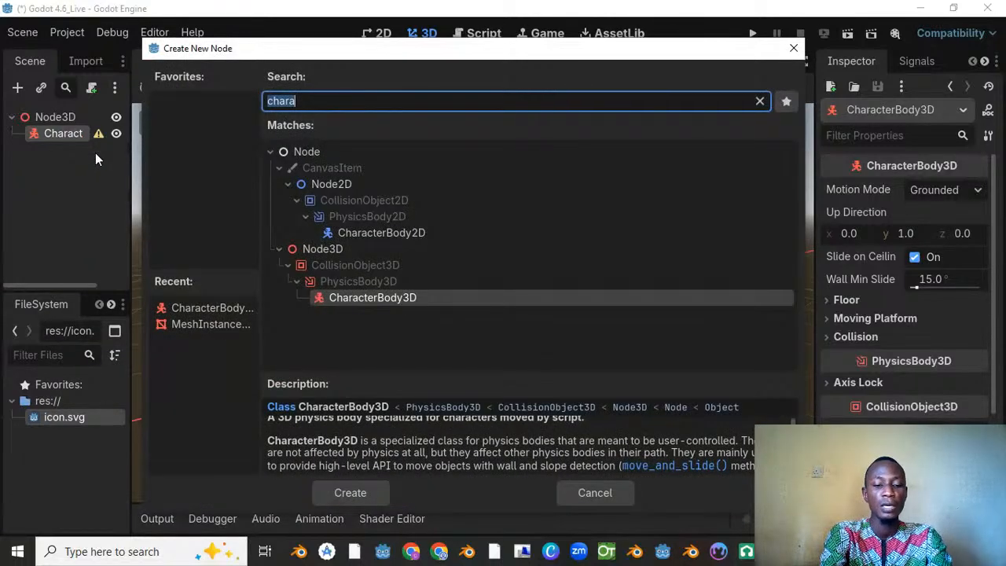
text(mesh)
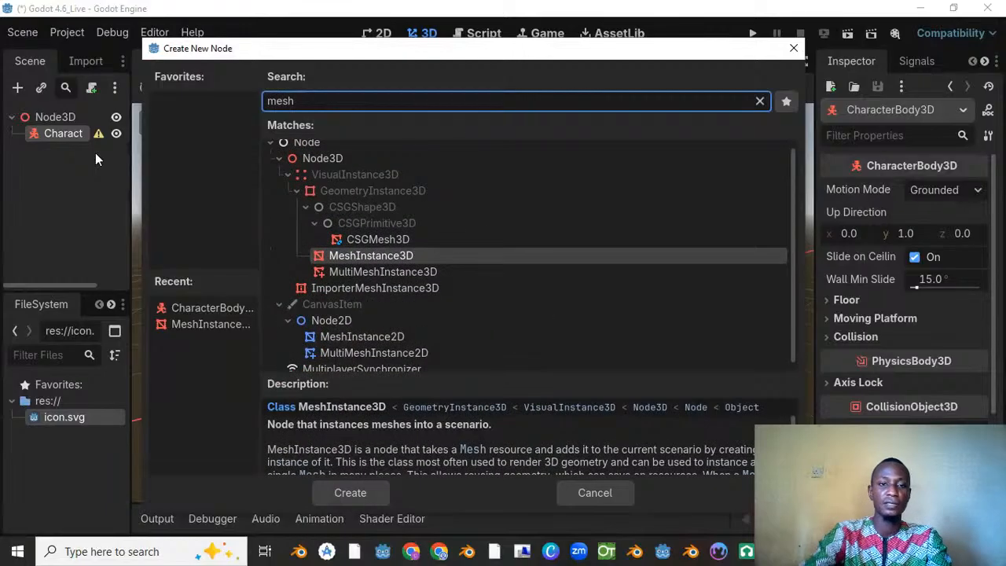
click(382, 256)
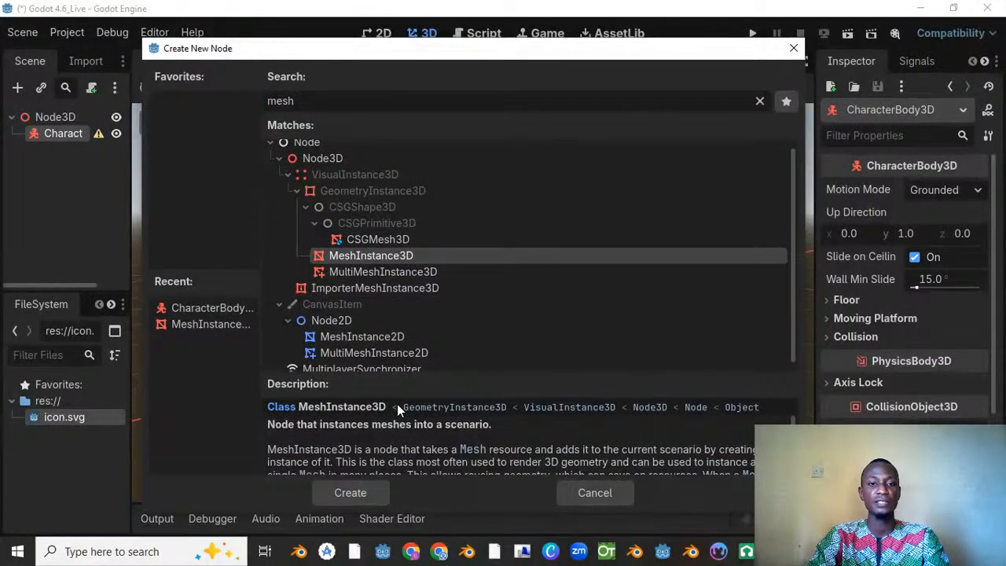
click(350, 493)
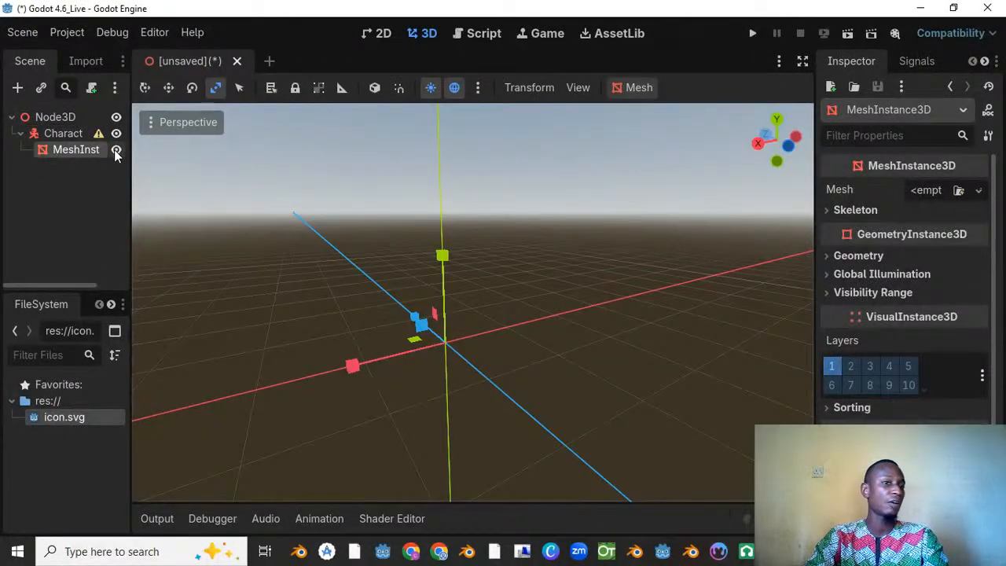
Step: Assign a new CapsuleMesh to the MeshInstance3D and inspect the capsule up close
click(68, 135)
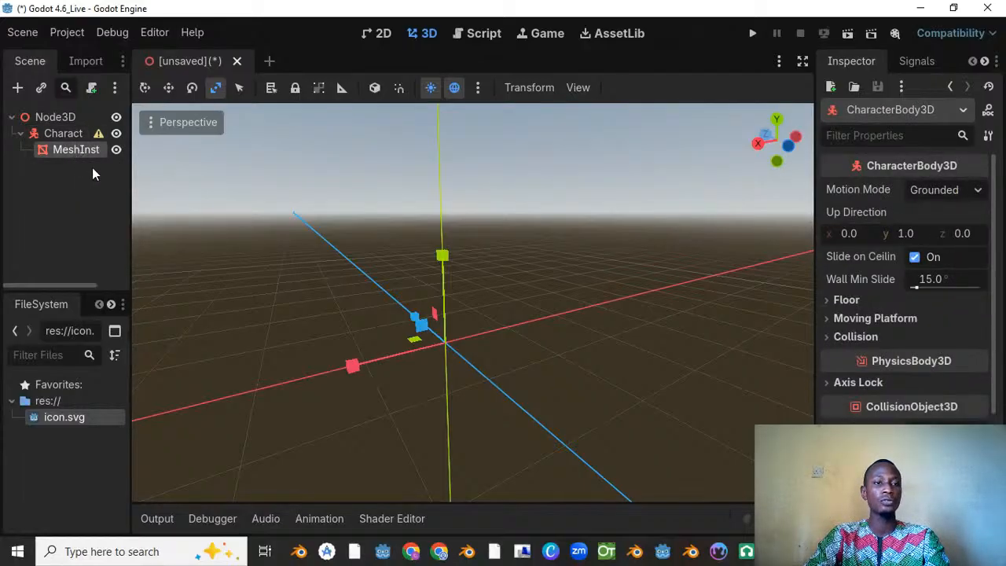
click(103, 149)
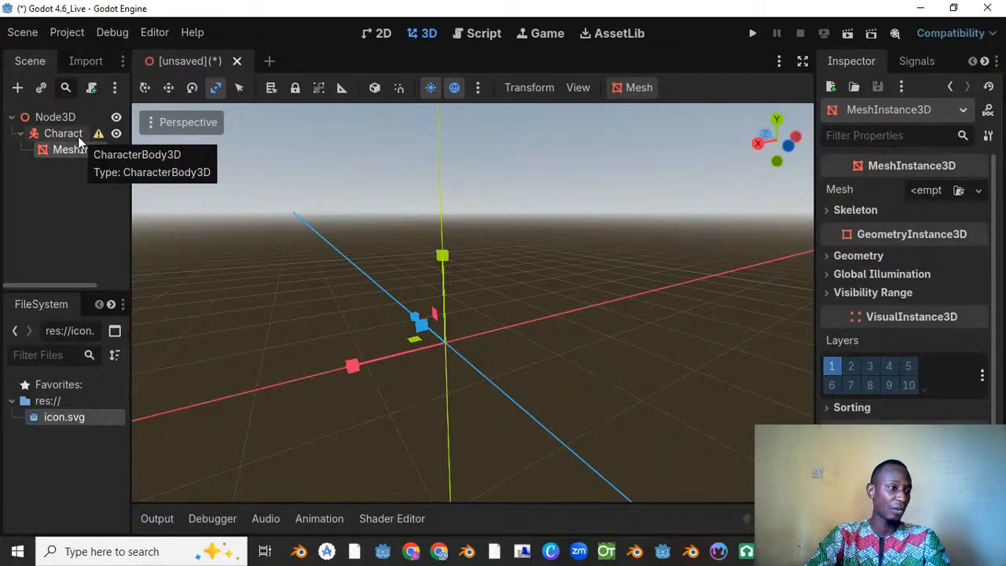
double_click(80, 149)
click(100, 162)
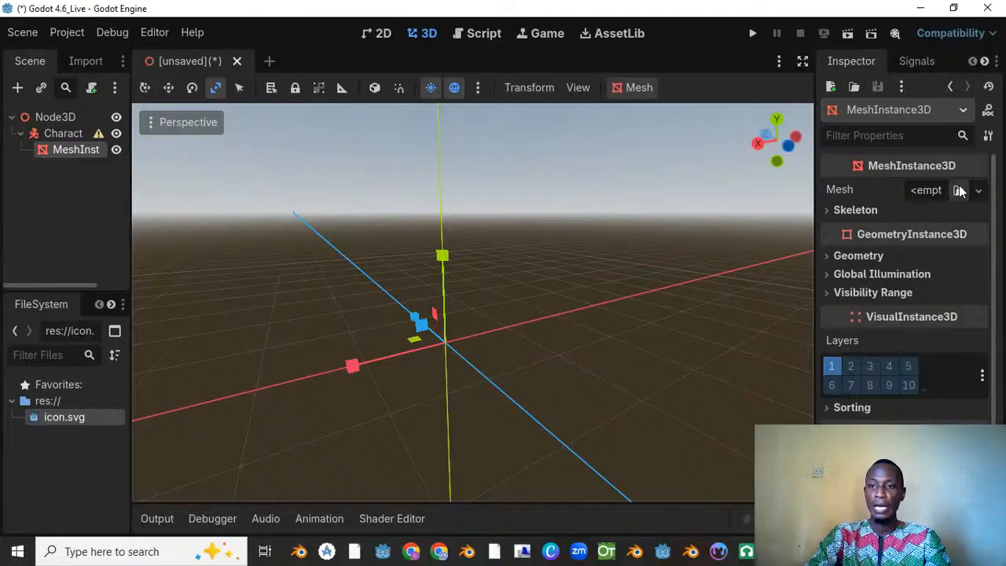
click(979, 191)
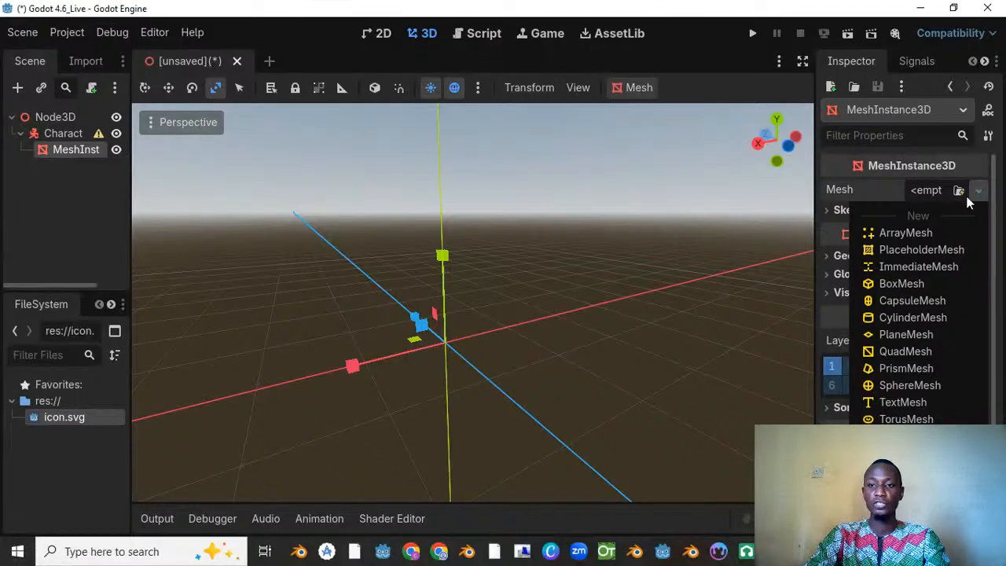
click(913, 301)
scroll(500, 250, down, 3)
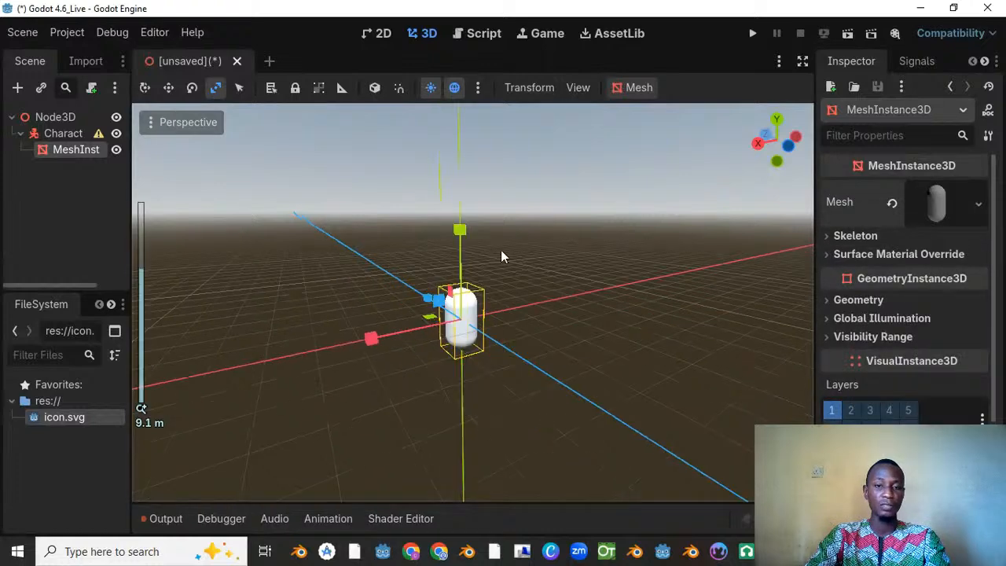
mouse_move(501, 251)
middle_down()
mouse_move(411, 187)
mouse_move(492, 242)
middle_up()
middle_drag(466, 293, 512, 249)
Step: Expand the capsule mesh's Transform properties and raise it with the Move tool to about 0.39 on the Y axis
scroll(923, 354, down, 4)
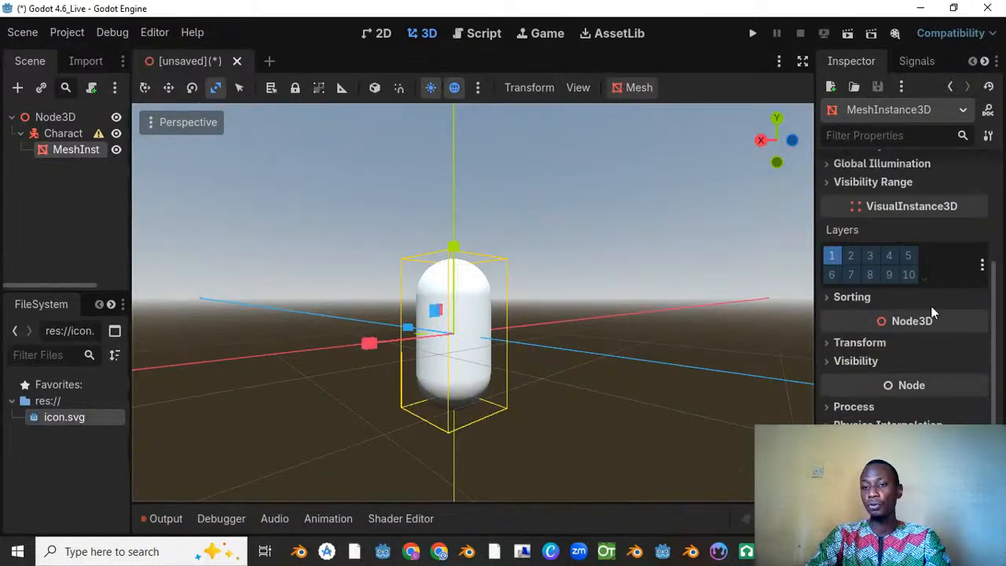
click(861, 343)
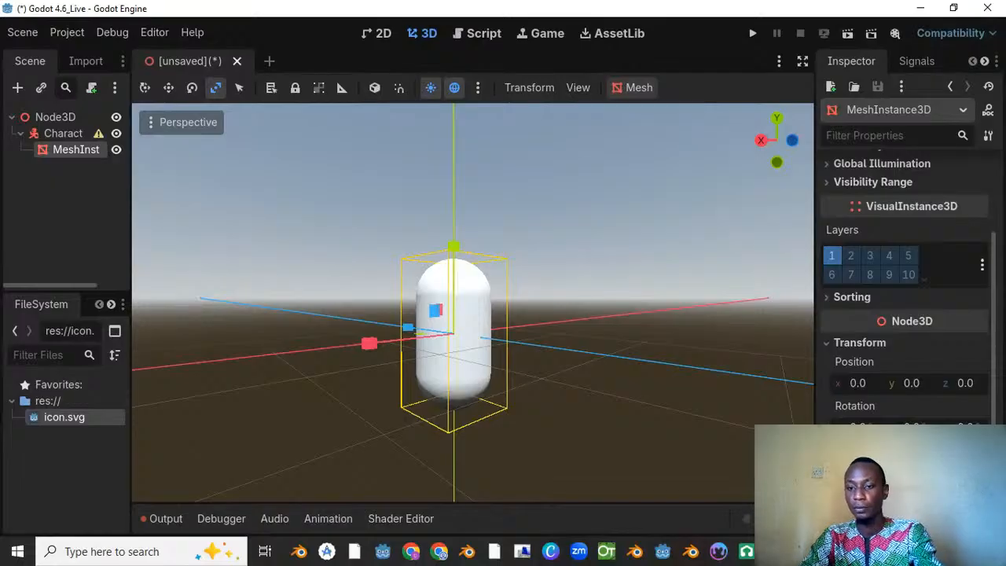
scroll(472, 306, down, 5)
scroll(476, 325, up, 3)
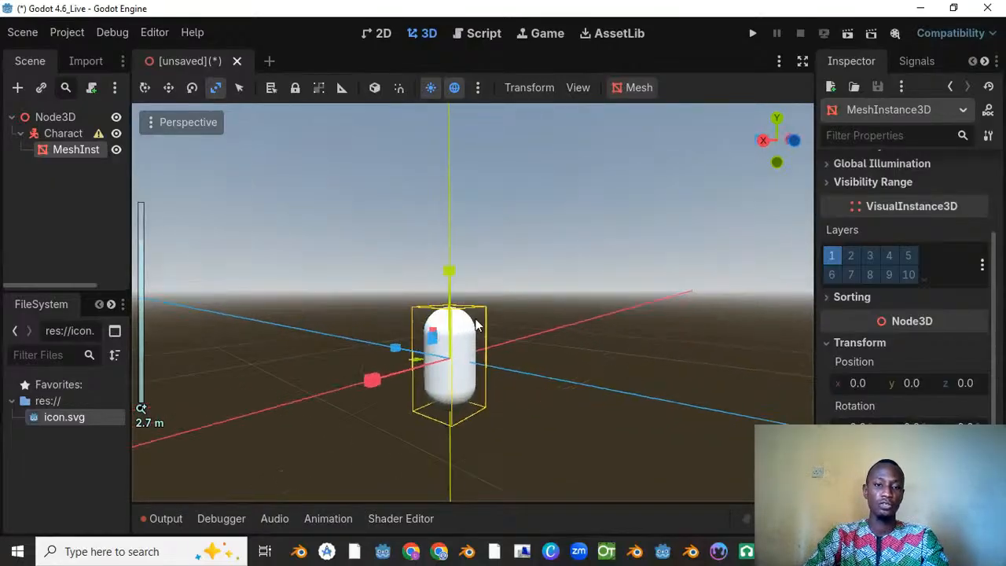
middle_drag(476, 325, 309, 202)
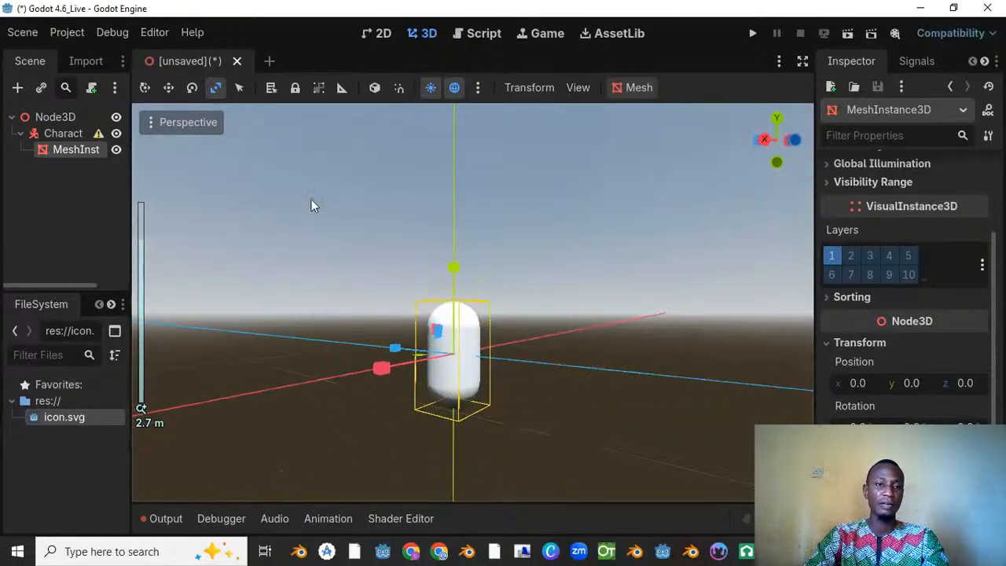
click(163, 89)
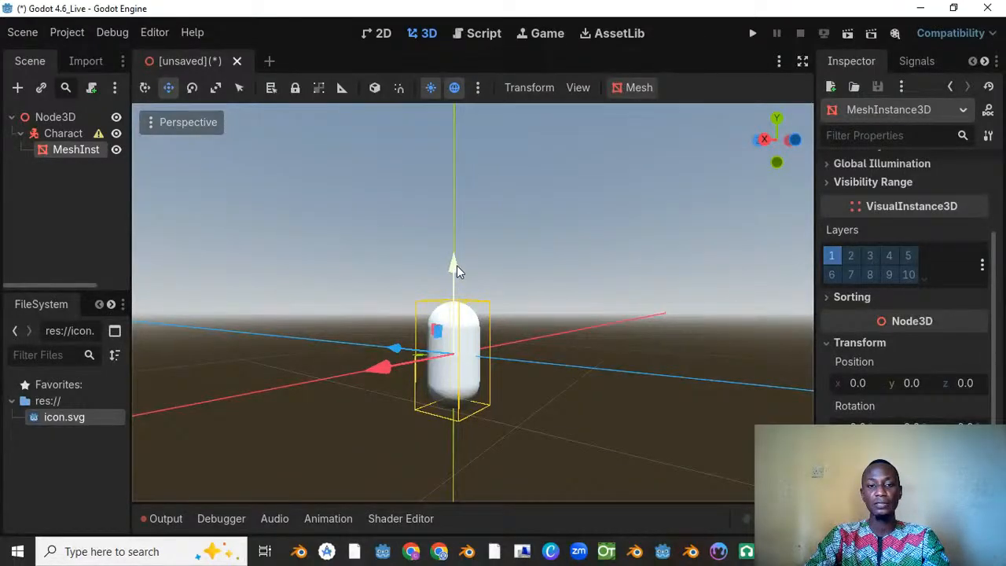
drag(457, 265, 461, 216)
middle_drag(561, 247, 488, 225)
scroll(487, 225, up, 5)
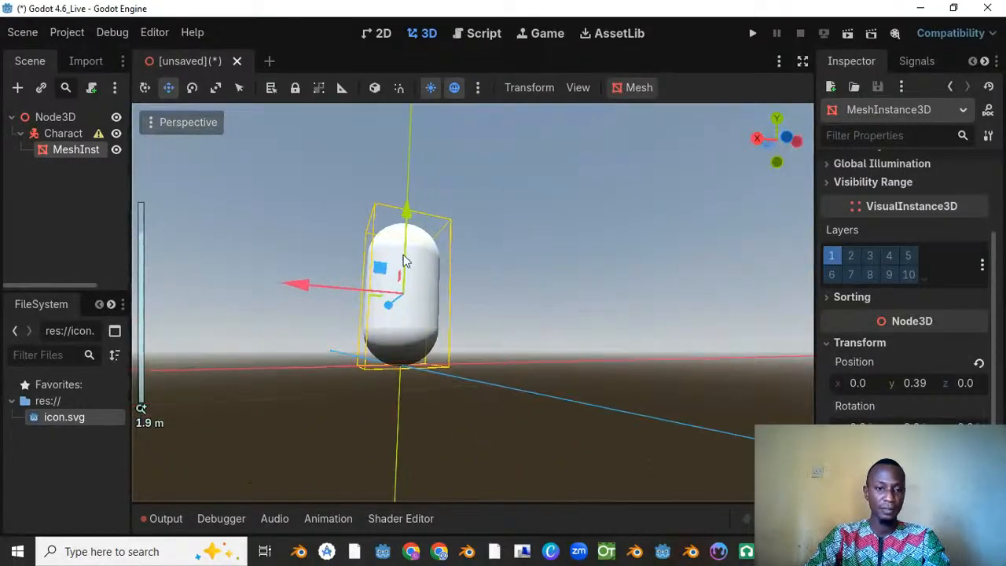
middle_drag(404, 262, 338, 267)
Step: Check the CharacterBody3D's configuration warning and add a CollisionShape3D as its child
click(62, 134)
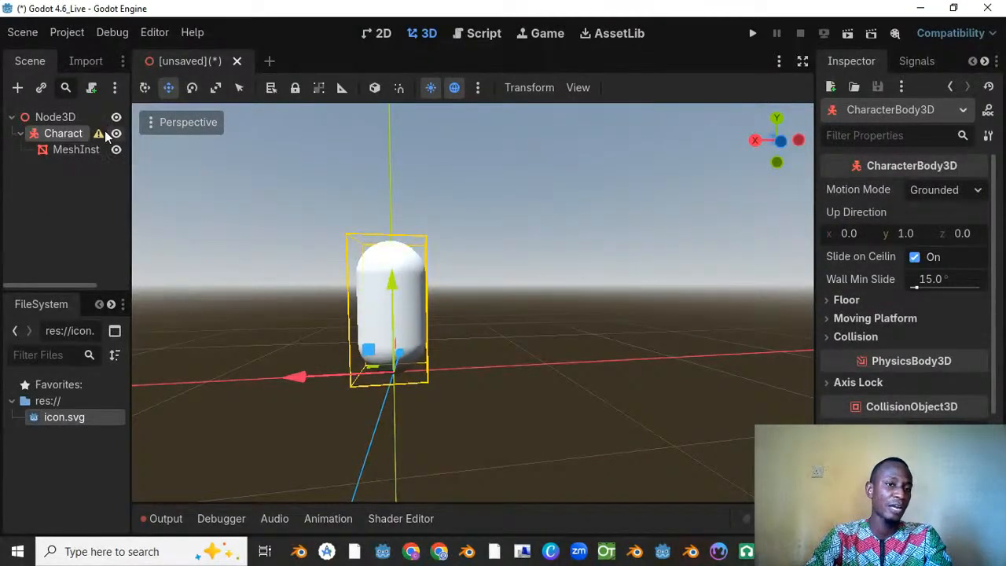
mouse_move(99, 133)
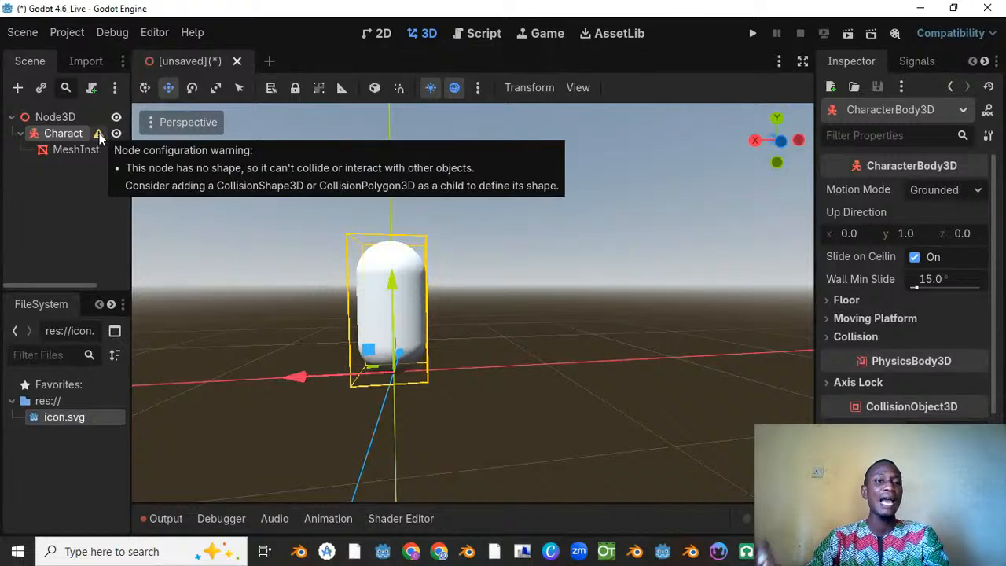
right_click(67, 134)
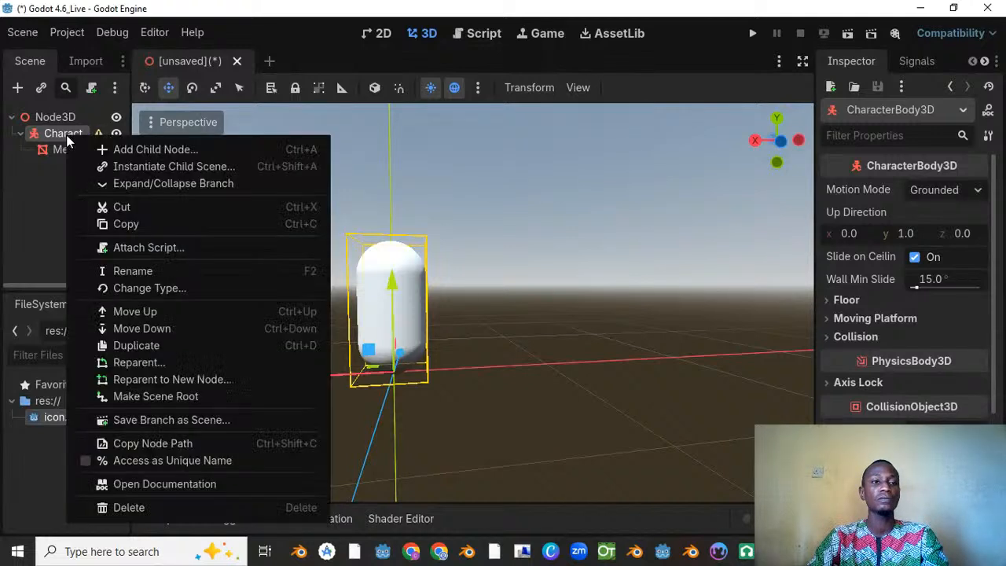
click(118, 150)
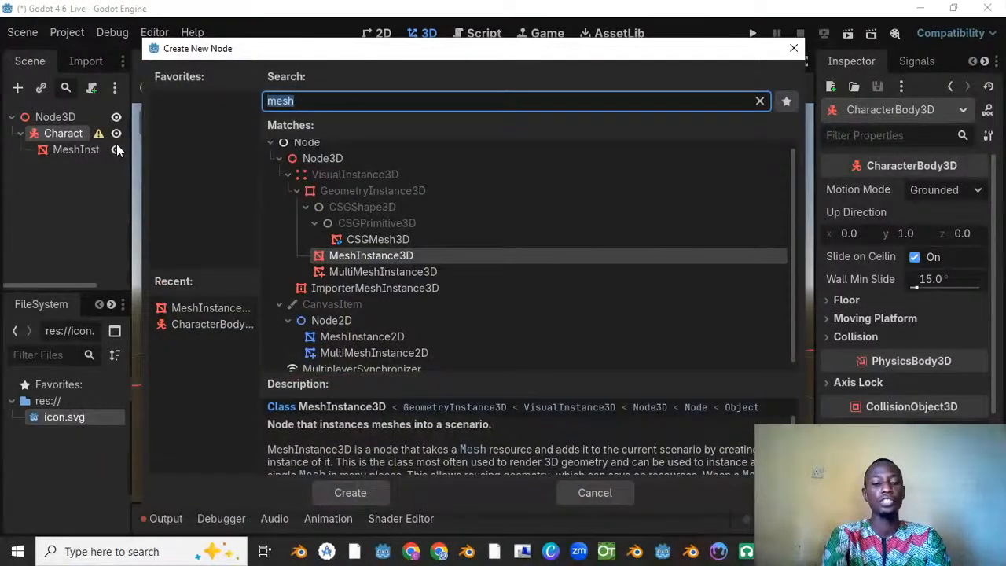
text(c)
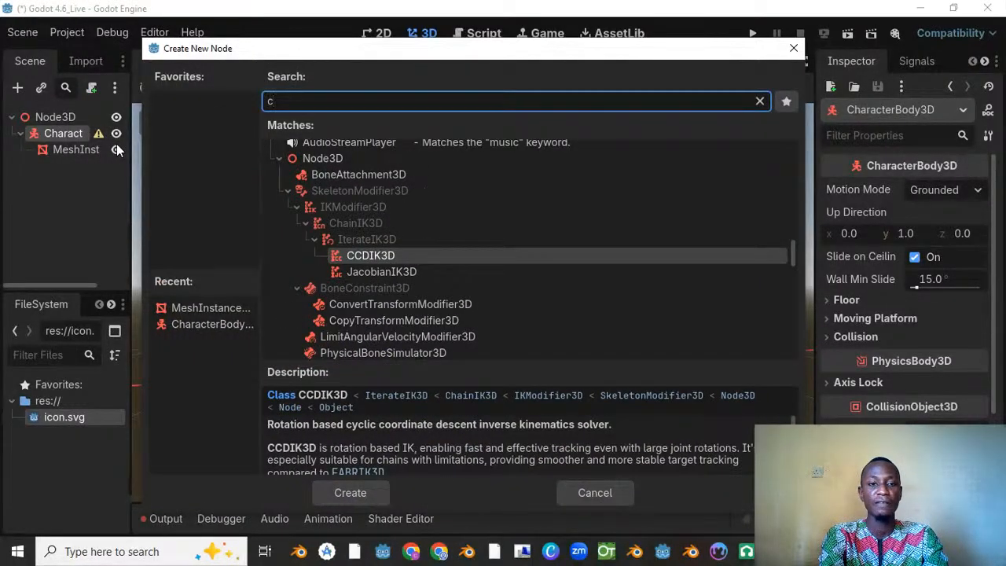
text(ollis)
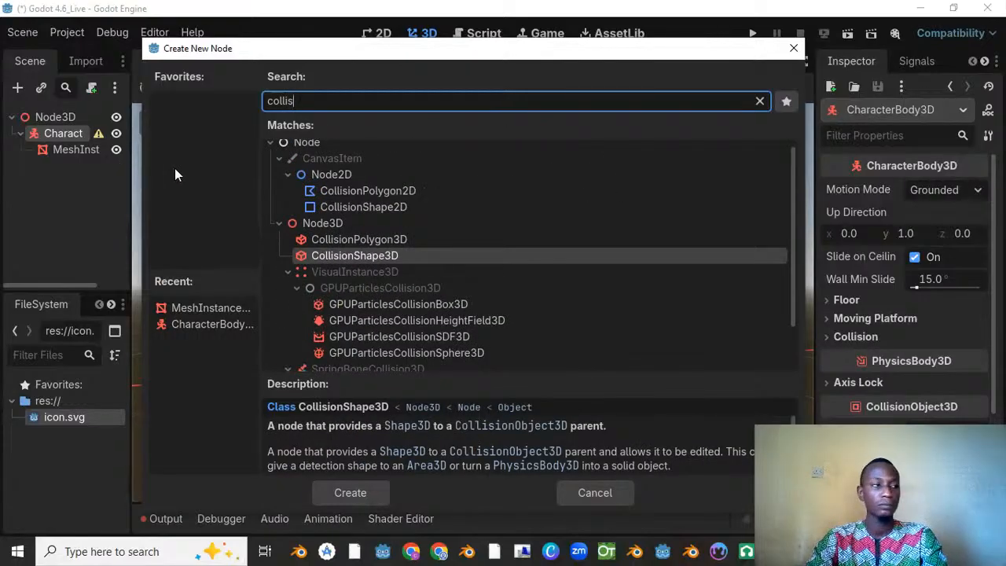
double_click(356, 257)
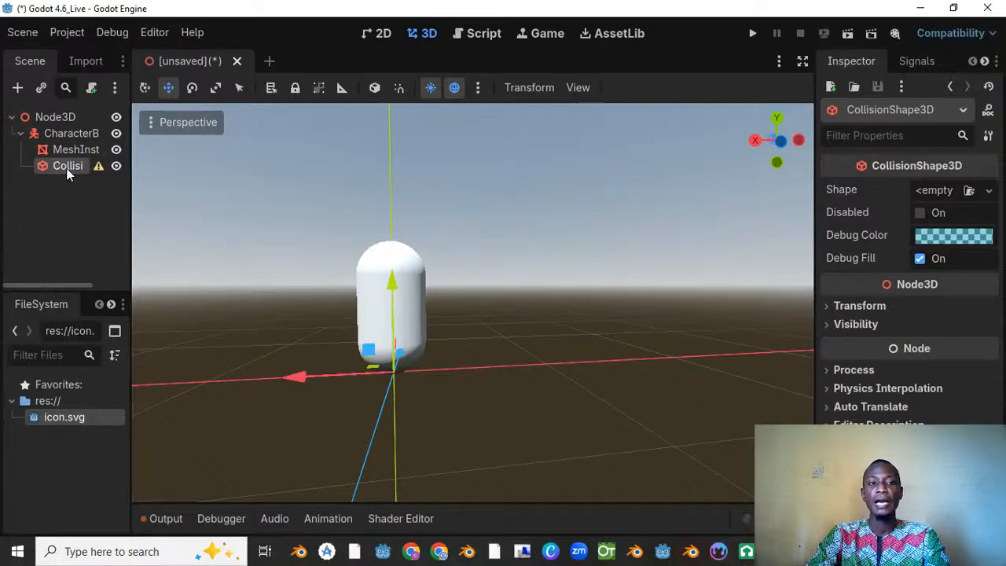
Step: Assign a new CapsuleShape3D to the CollisionShape3D's Shape property and look at it around the mesh
click(989, 190)
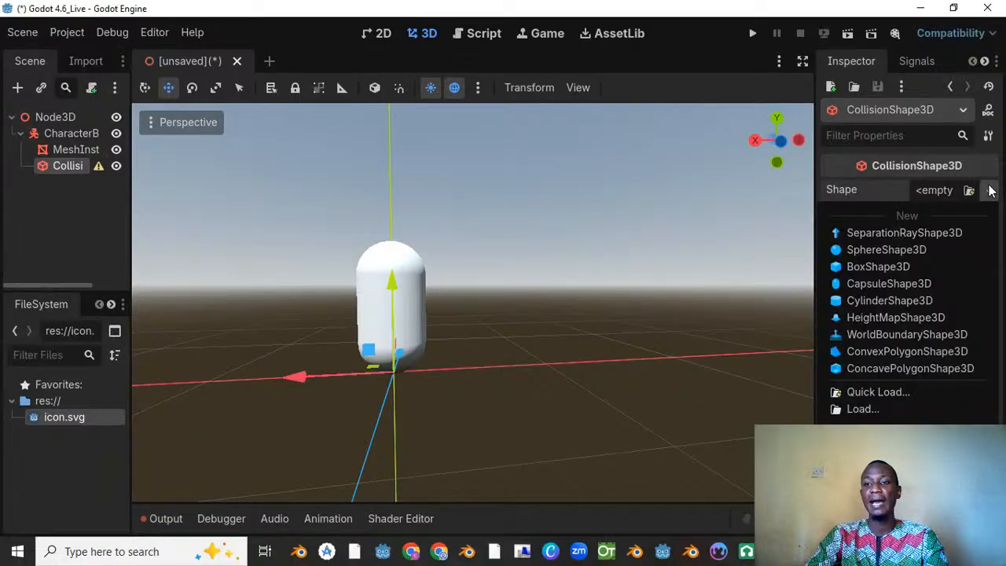
click(913, 284)
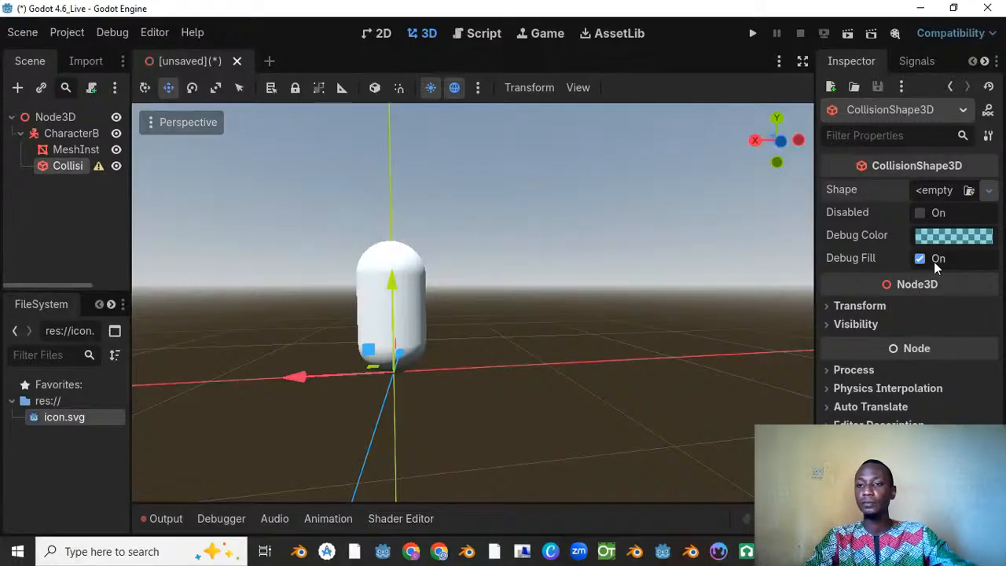
scroll(393, 208, up, 3)
middle_drag(359, 265, 594, 230)
scroll(394, 211, down, 6)
scroll(480, 218, down, 8)
Step: Resize the CollisionShape3D's capsule with its handles to a height of about 0.79 and a radius of about 0.20
click(79, 134)
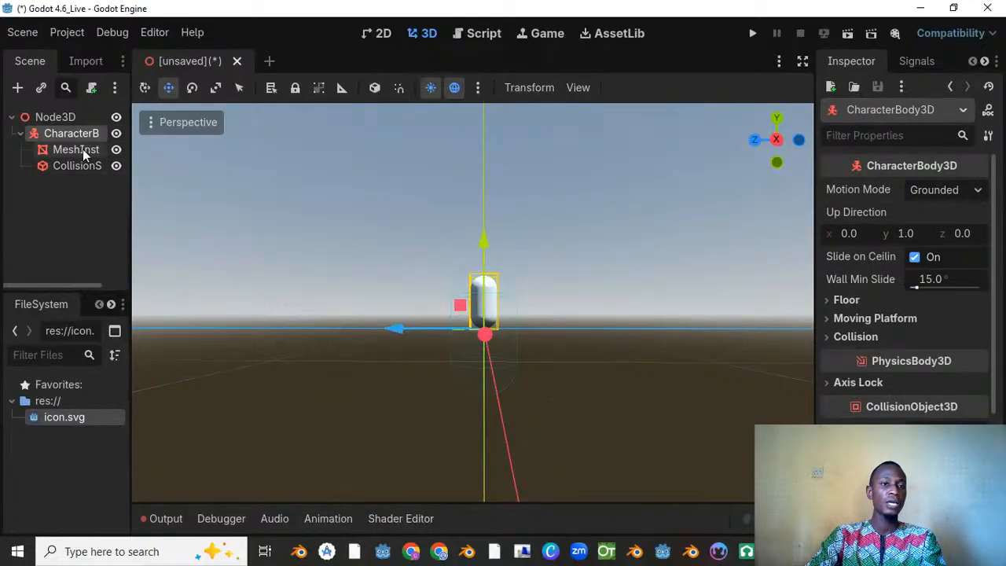
click(81, 149)
middle_drag(543, 318, 497, 338)
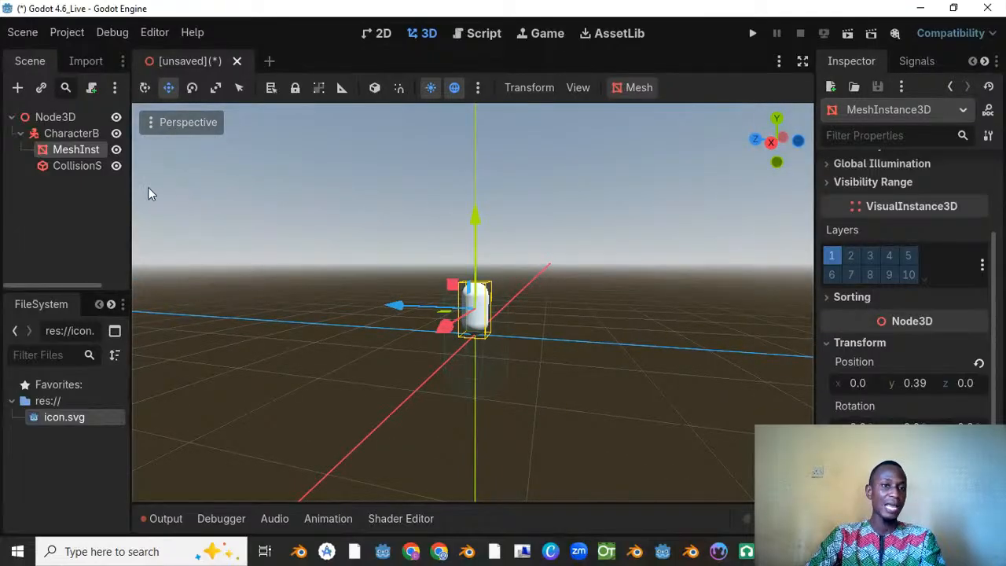
click(76, 166)
scroll(603, 227, up, 3)
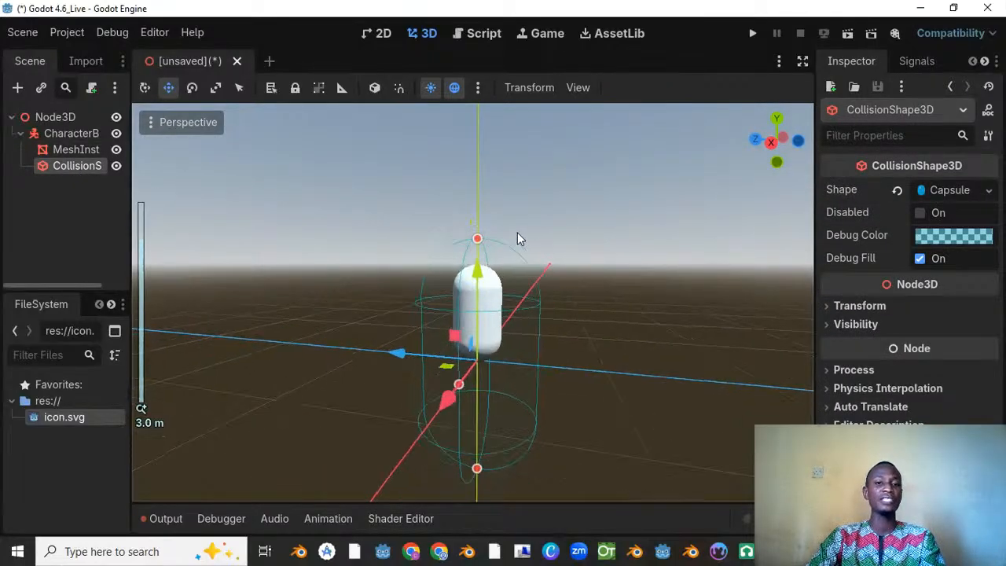
drag(480, 246, 479, 357)
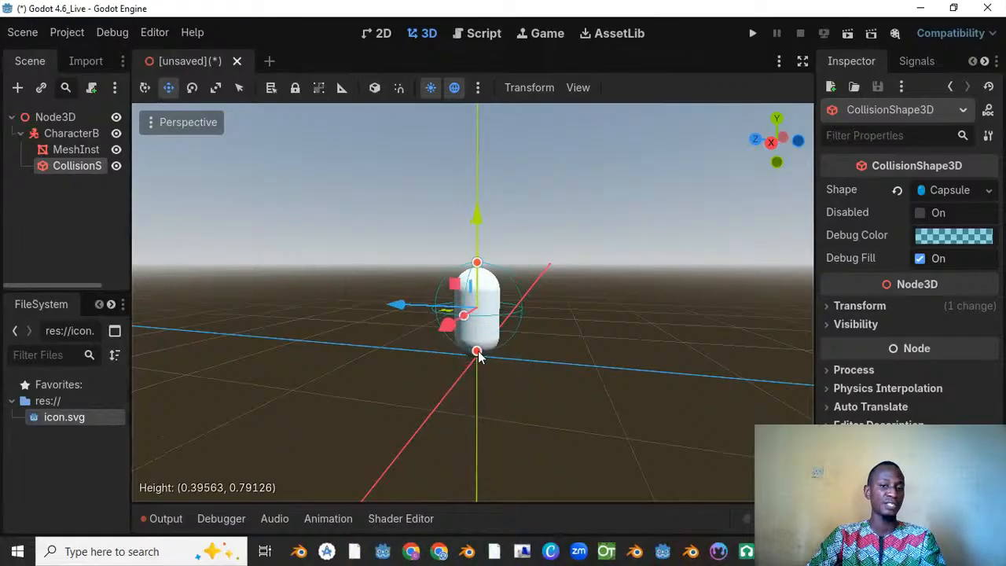
middle_drag(480, 356, 560, 311)
drag(555, 299, 529, 305)
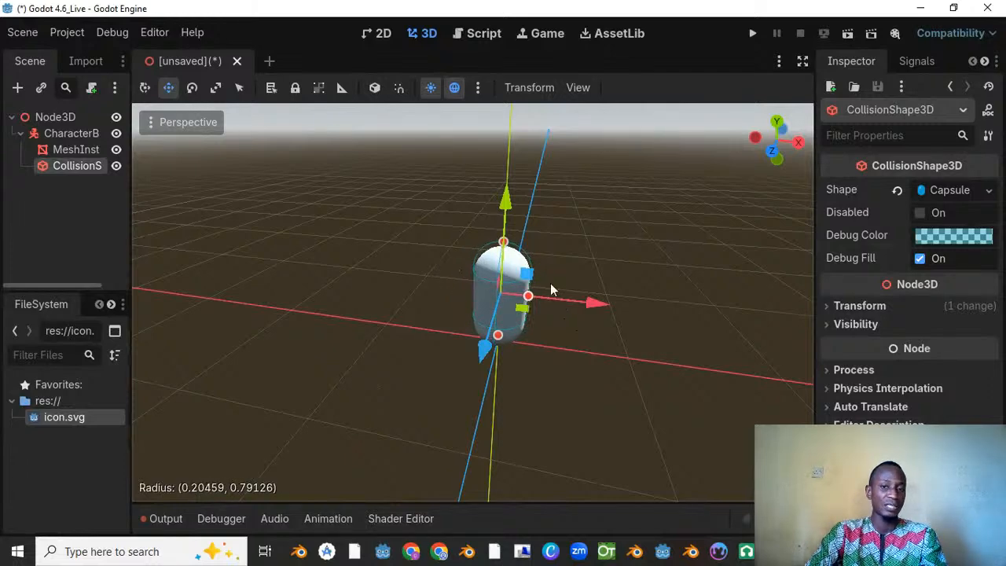
Step: Readjust the collision capsule's radius with its side handle, ending at about 0.21 to fit the mesh
middle_drag(551, 284, 400, 264)
scroll(400, 263, up, 3)
drag(502, 312, 517, 322)
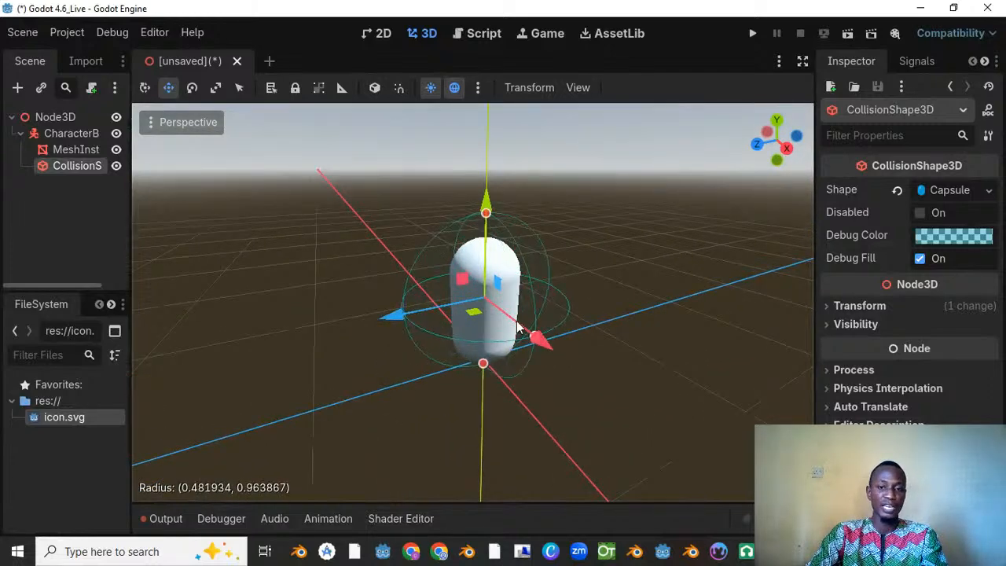
middle_drag(517, 326, 600, 341)
scroll(600, 341, up, 2)
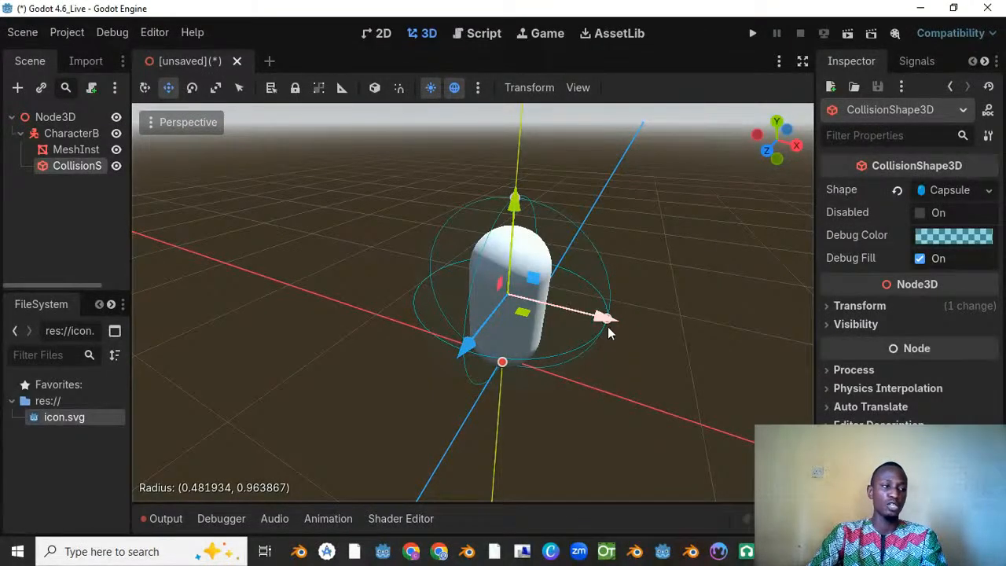
drag(604, 319, 550, 308)
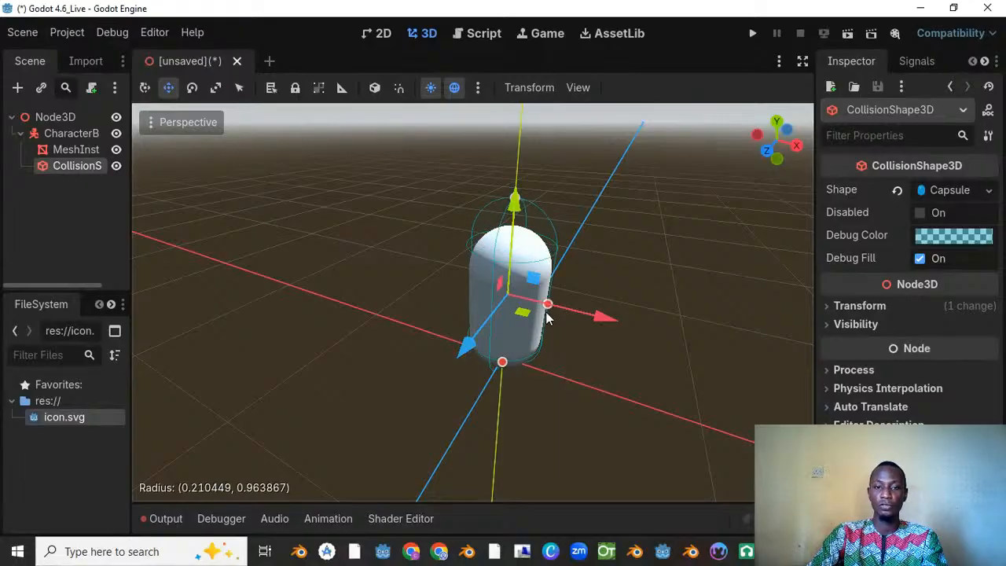
Step: Shorten the collision capsule from its upper and lower ends to a height of about 0.797
middle_drag(598, 314, 406, 220)
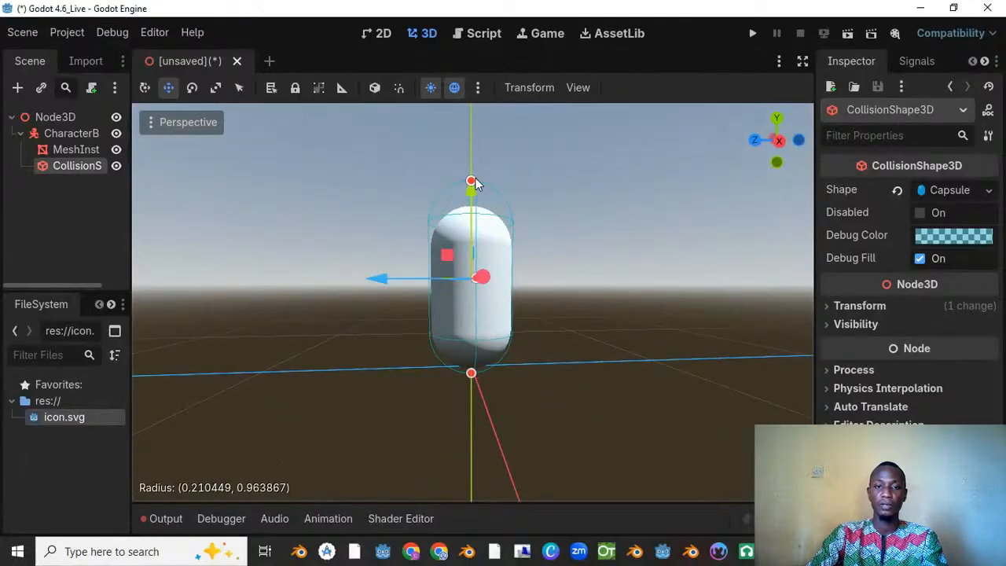
drag(472, 181, 478, 207)
middle_drag(522, 234, 382, 399)
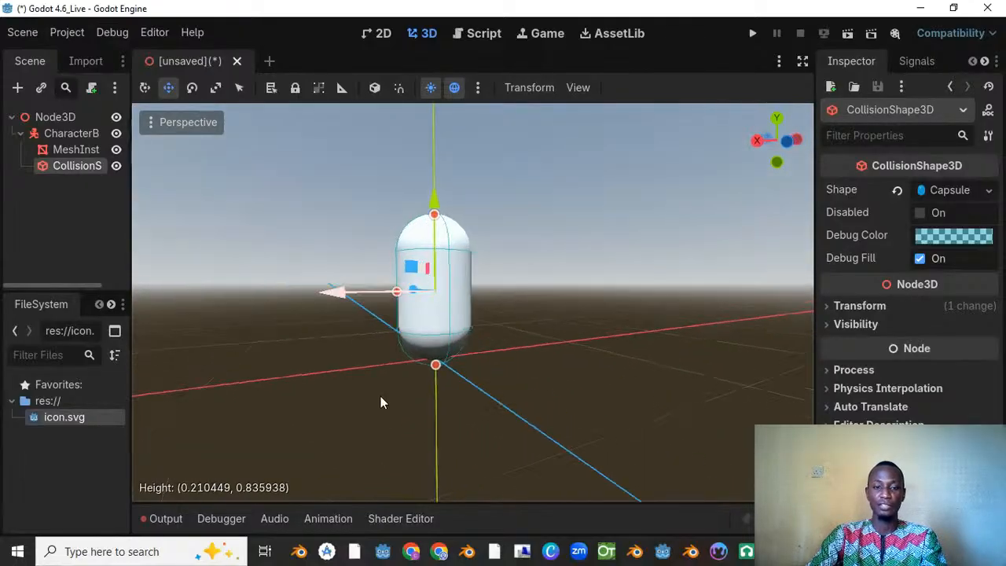
drag(436, 364, 437, 363)
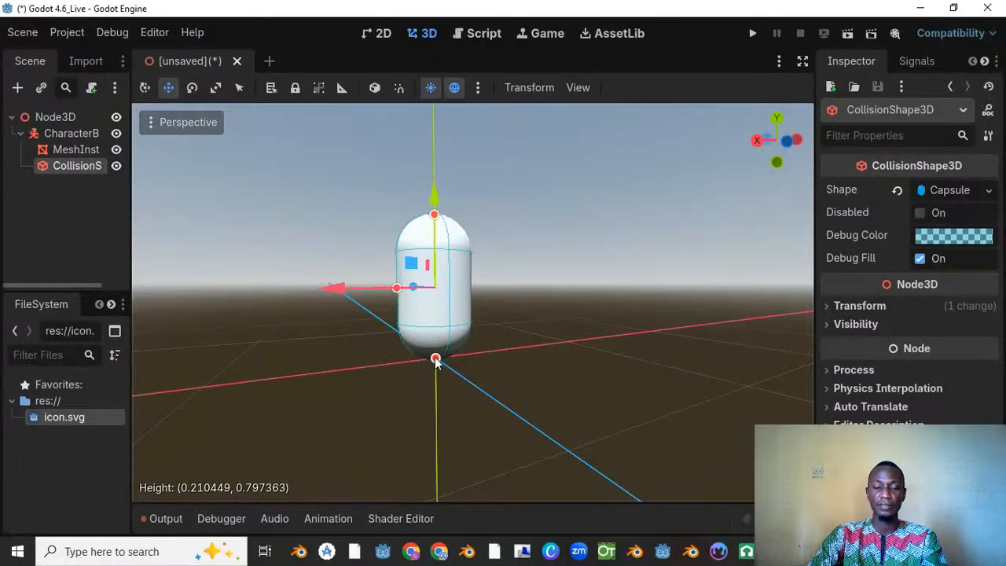
Step: Nudge the upper end of the collision capsule to a height of about 0.801 and check the fit from several angles
middle_drag(469, 319, 327, 309)
scroll(458, 210, up, 6)
shift+middle_drag(458, 210, 500, 241)
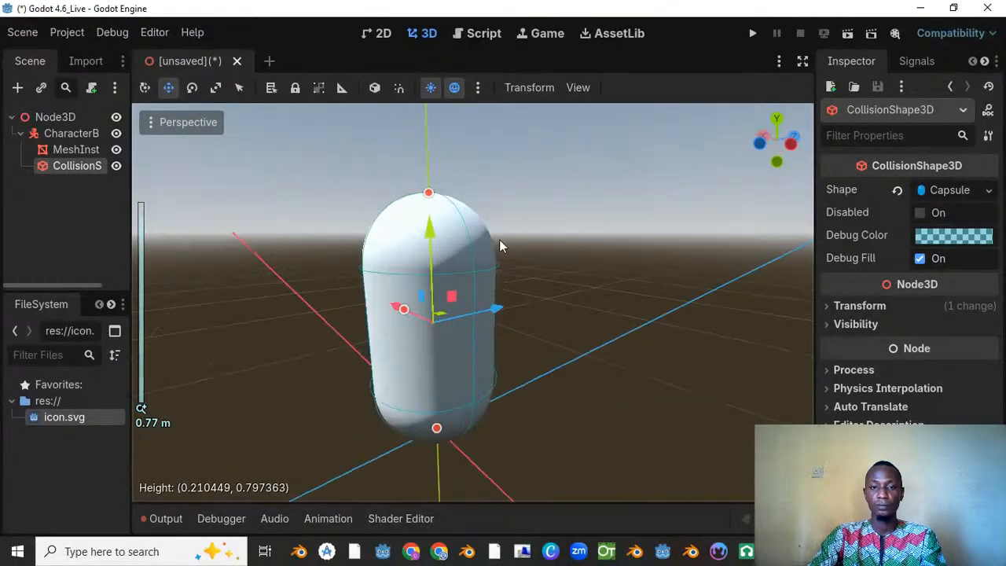
drag(428, 194, 431, 199)
scroll(434, 203, down, 8)
middle_drag(543, 260, 798, 321)
scroll(563, 324, up, 10)
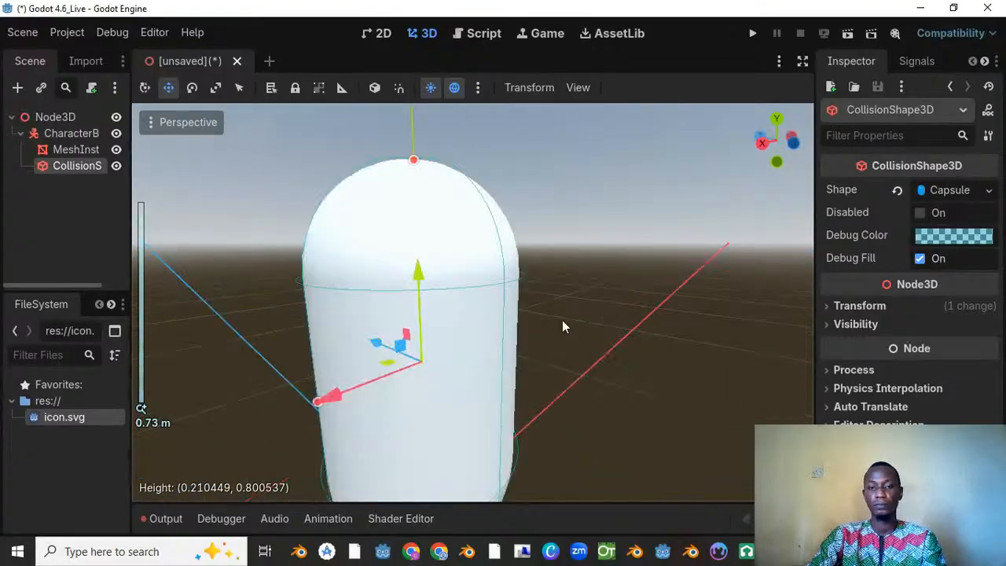
scroll(560, 303, down, 10)
middle_drag(560, 281, 652, 227)
scroll(440, 269, up, 8)
middle_drag(441, 269, 139, 264)
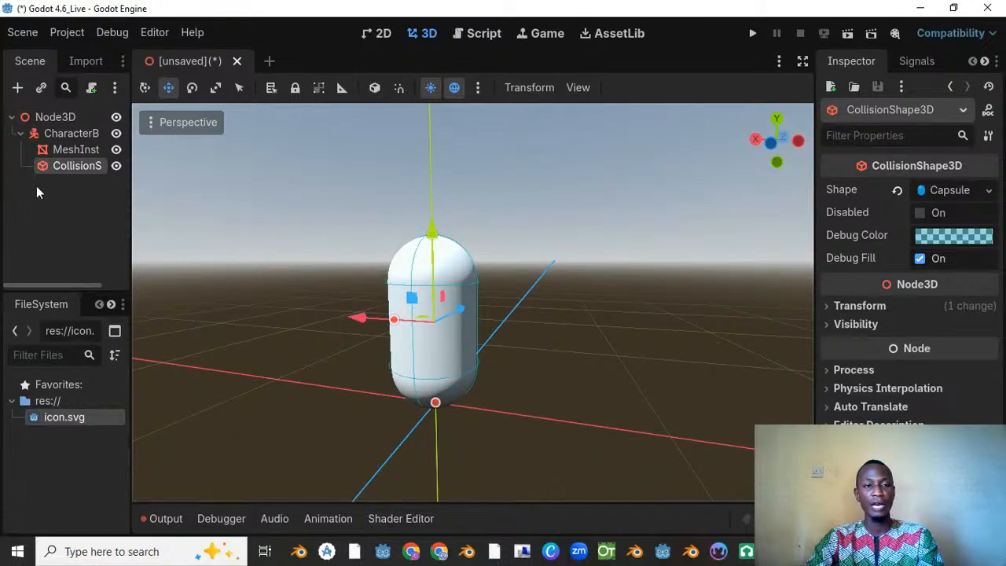
Step: Widen the Scene dock to show the full node names and rename the root Node3D to Player
click(150, 135)
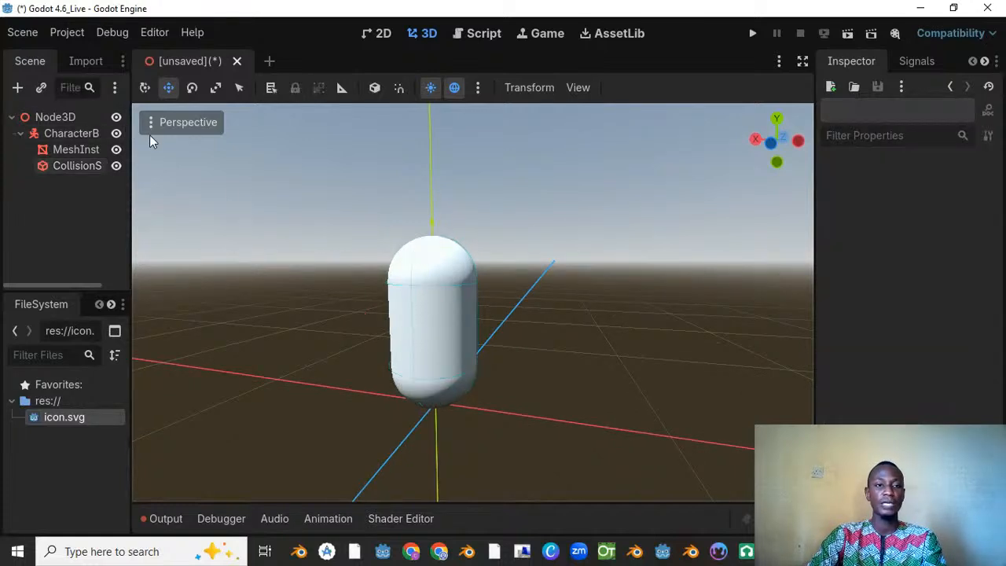
drag(130, 132, 179, 132)
click(105, 118)
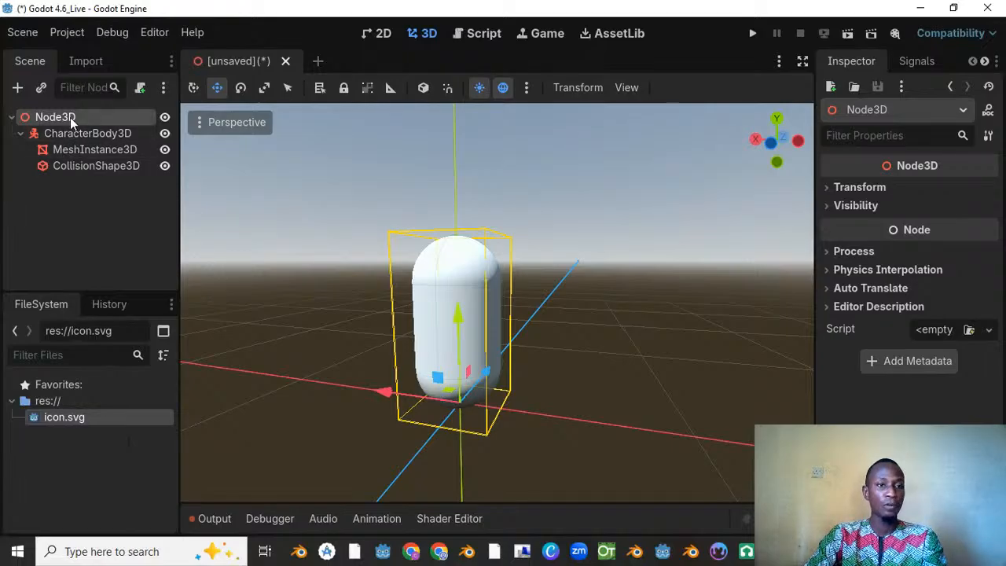
double_click(70, 117)
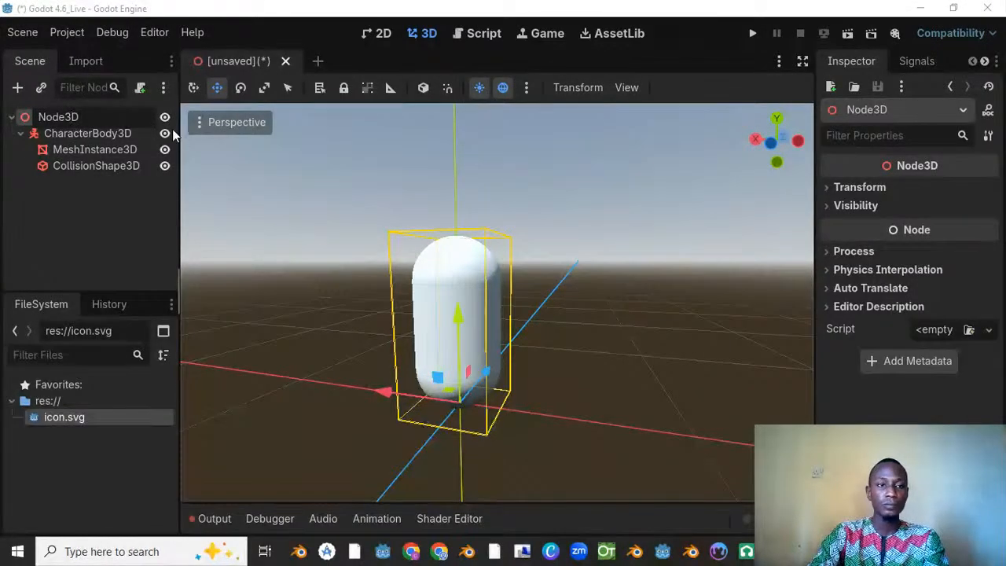
double_click(85, 116)
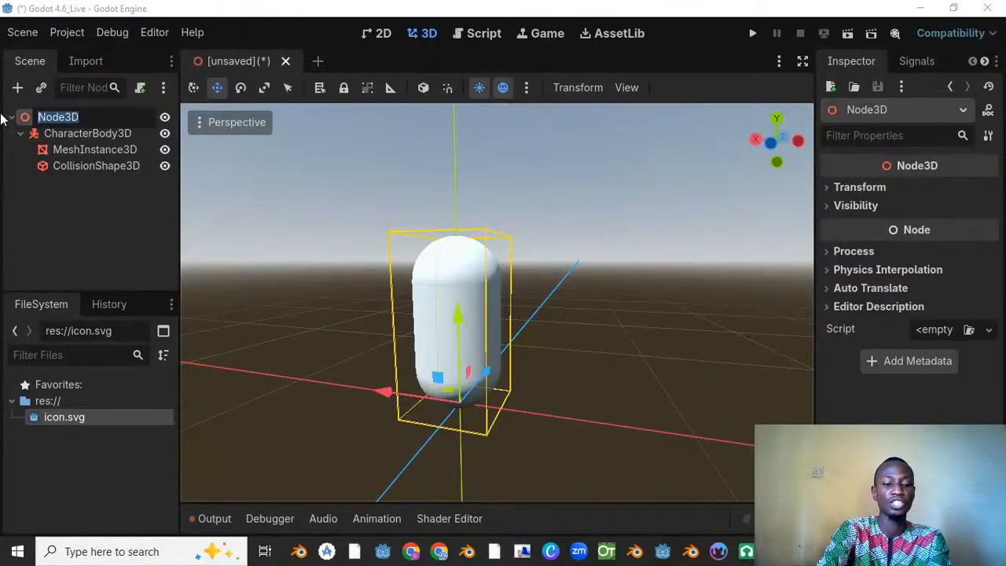
text(Plya)
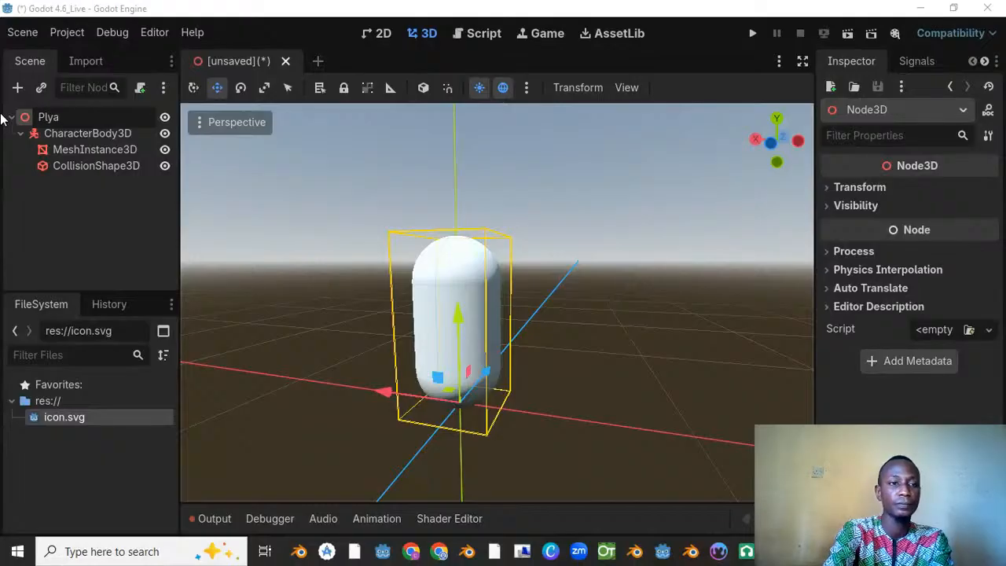
key(BackSpace)
key(BackSpace)
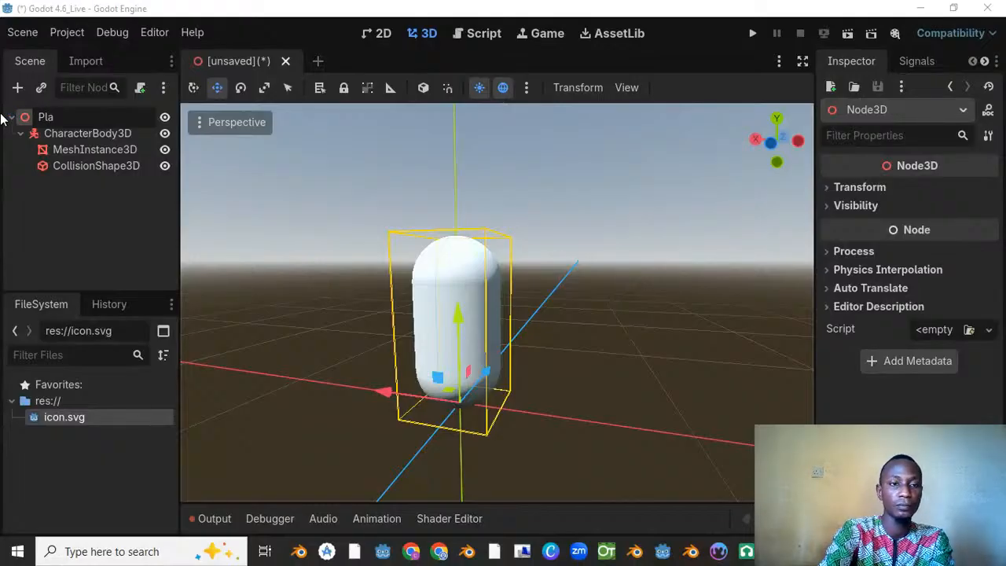
text(ayer)
key(Return)
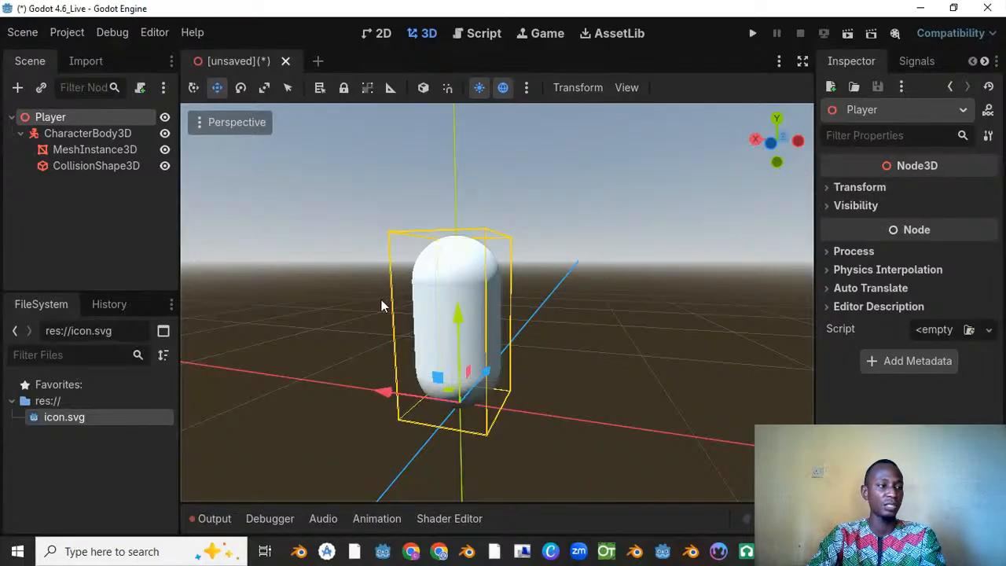
Step: Start saving the unsaved Player scene and create a folder named scenes under res:// for it
mouse_move(916, 174)
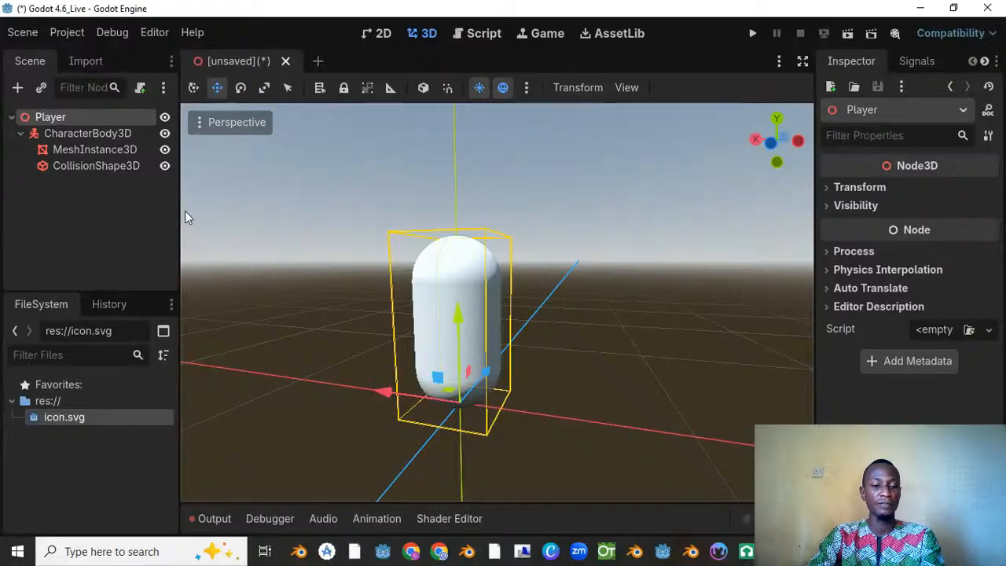
right_click(234, 60)
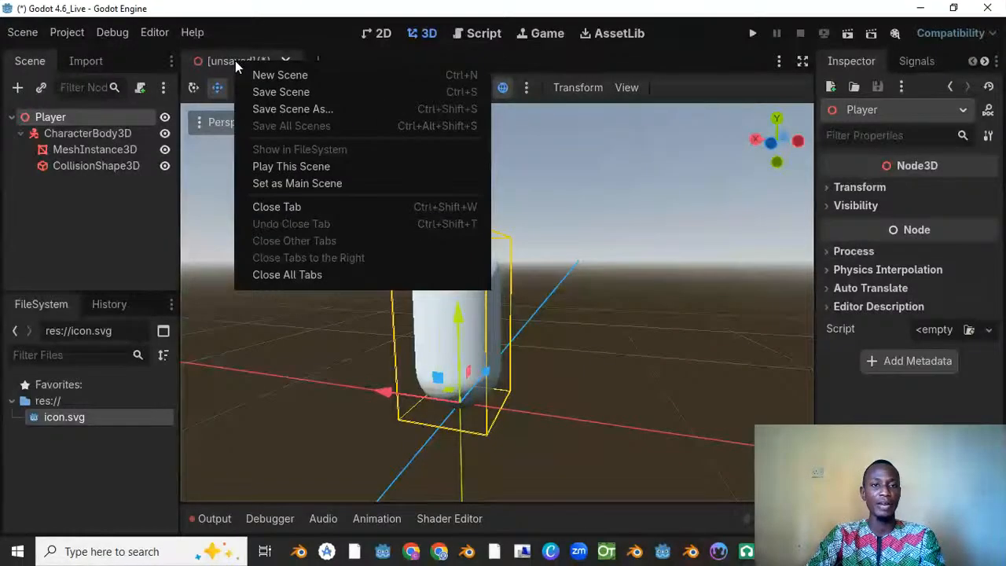
click(270, 92)
drag(268, 46, 357, 87)
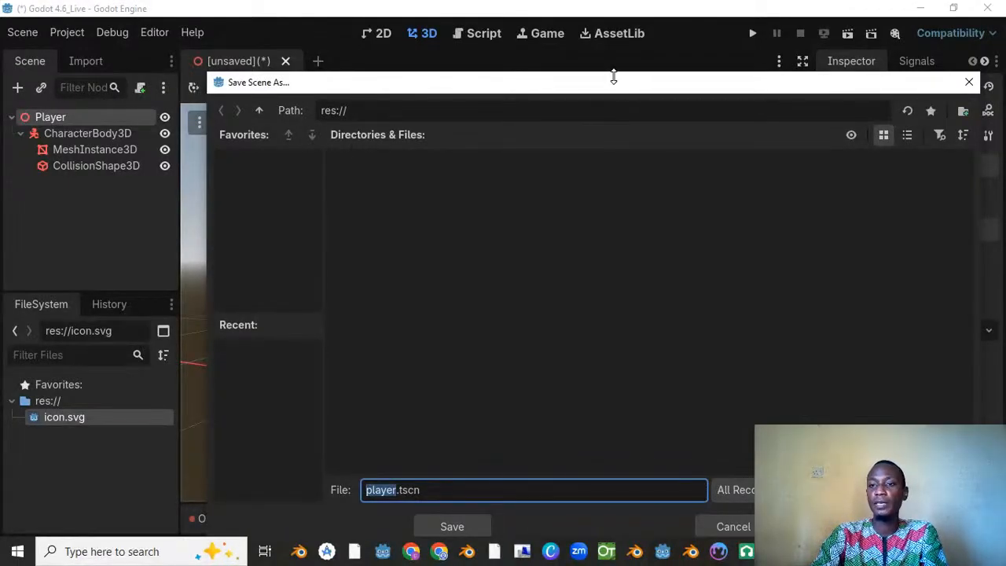
drag(617, 87, 598, 85)
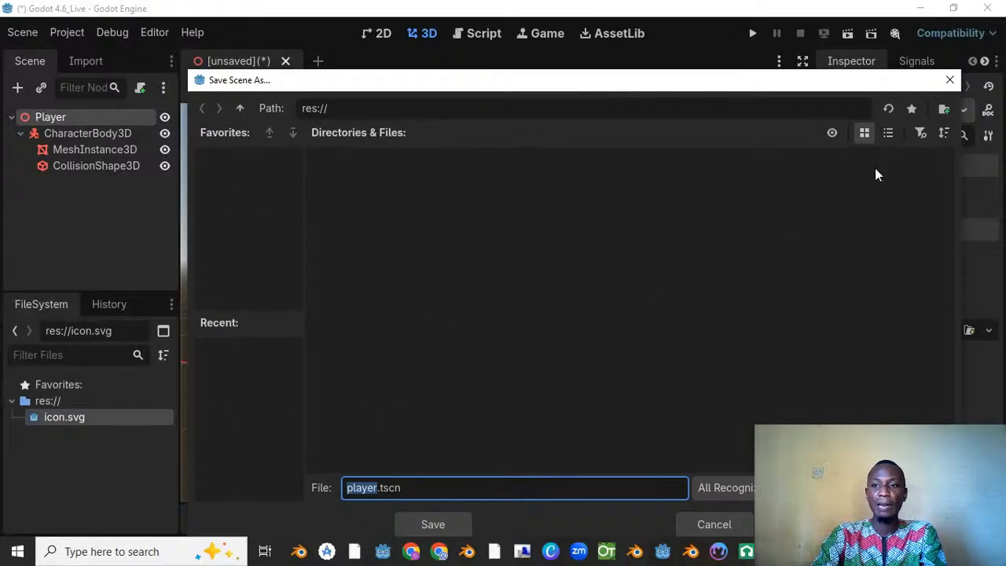
click(944, 110)
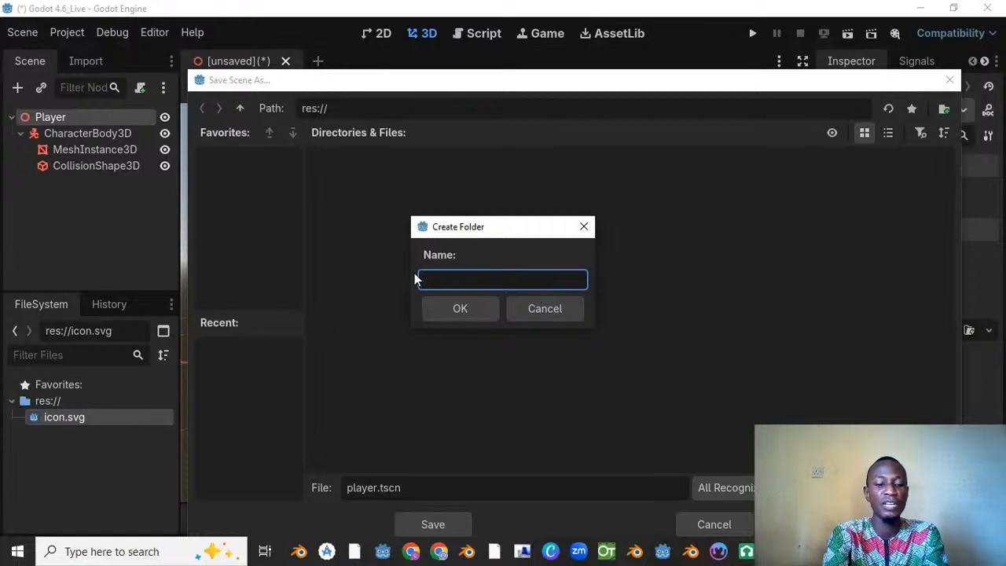
text(scenes)
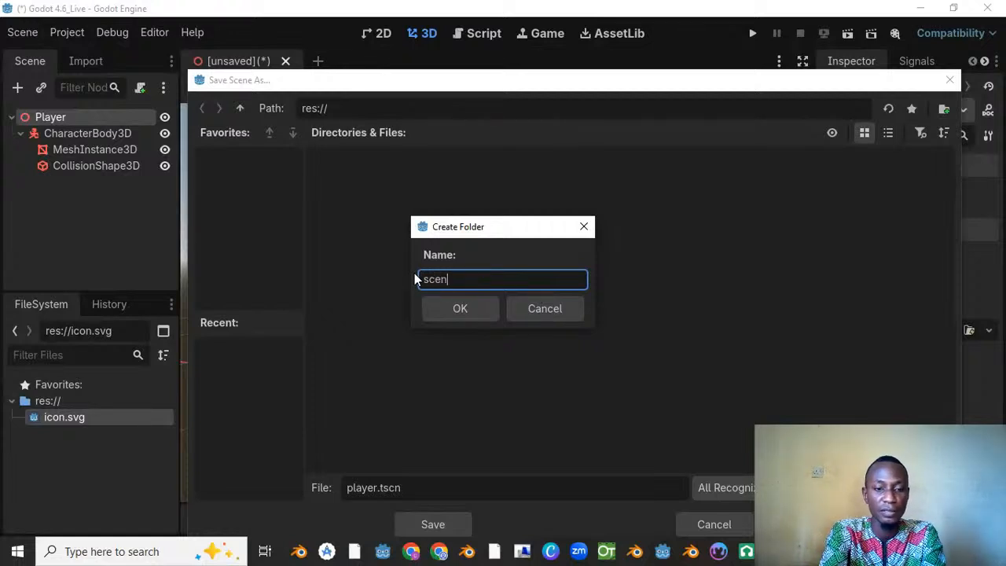
click(458, 310)
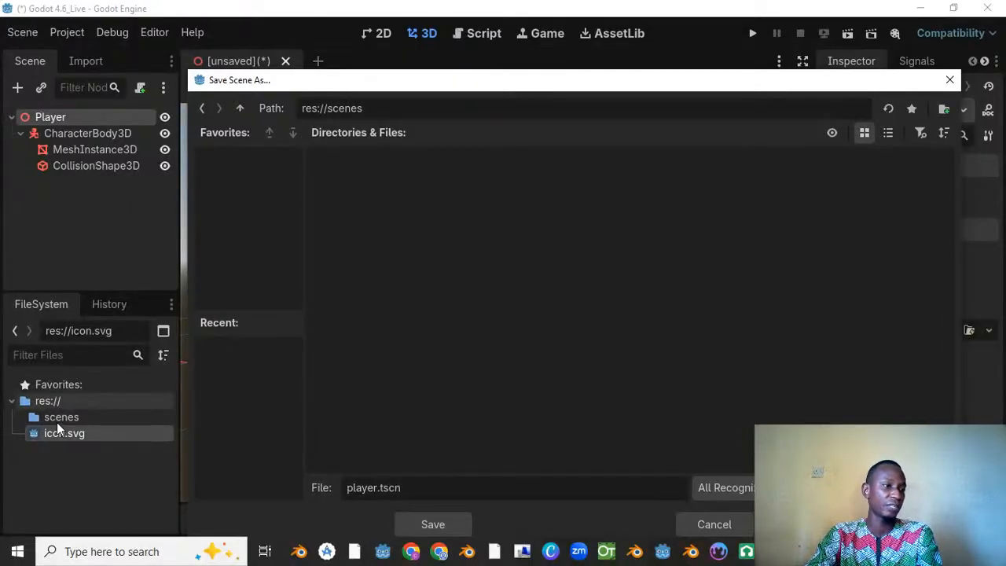
Step: Save the scene as player.tscn in the res://scenes folder
drag(497, 83, 496, 69)
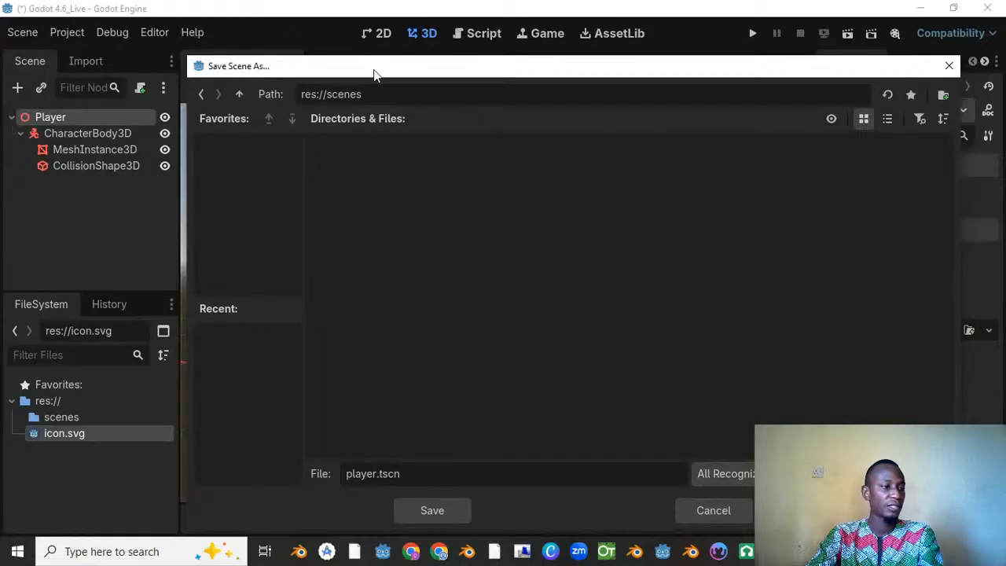
drag(414, 73, 456, 64)
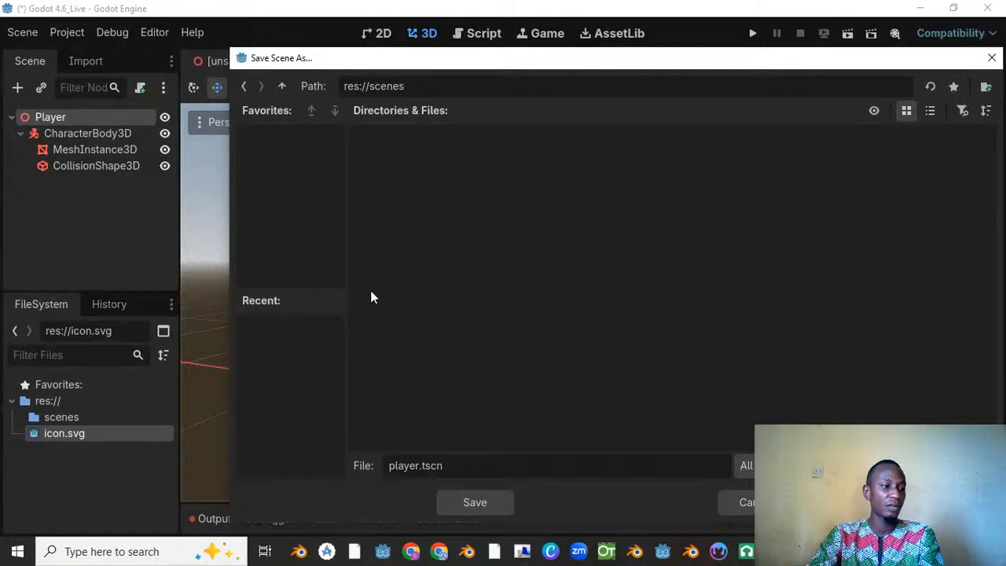
drag(440, 60, 422, 57)
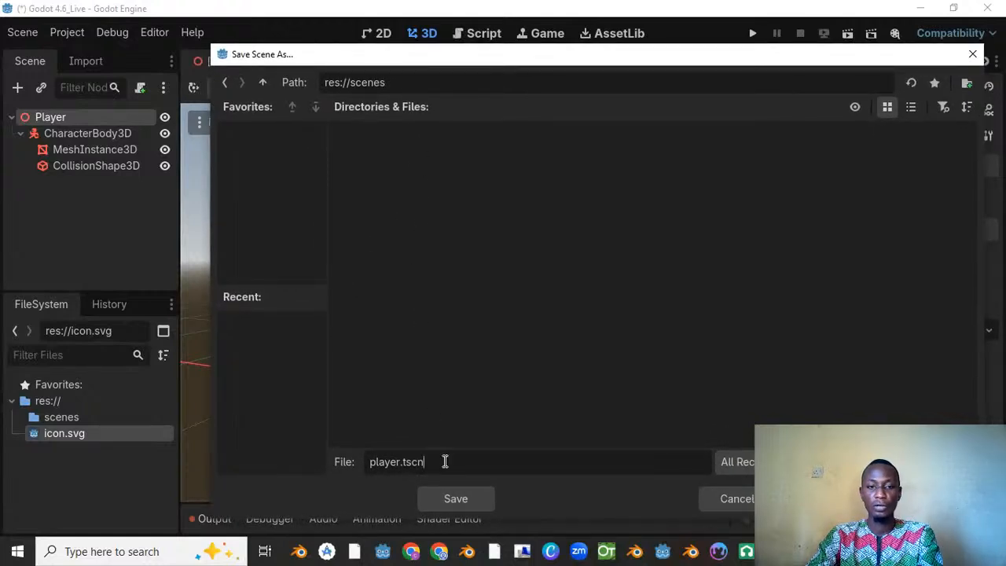
drag(443, 461, 337, 467)
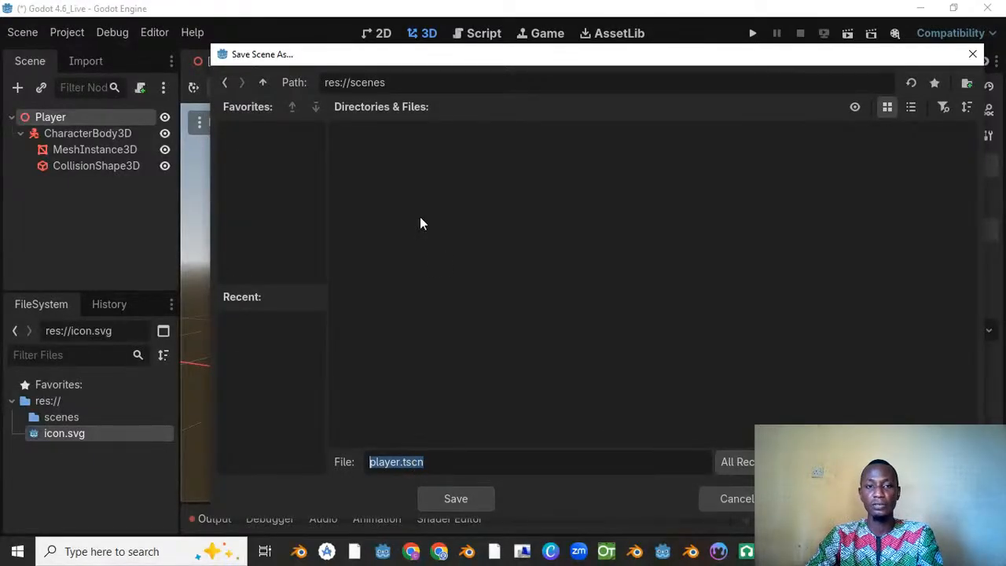
click(468, 493)
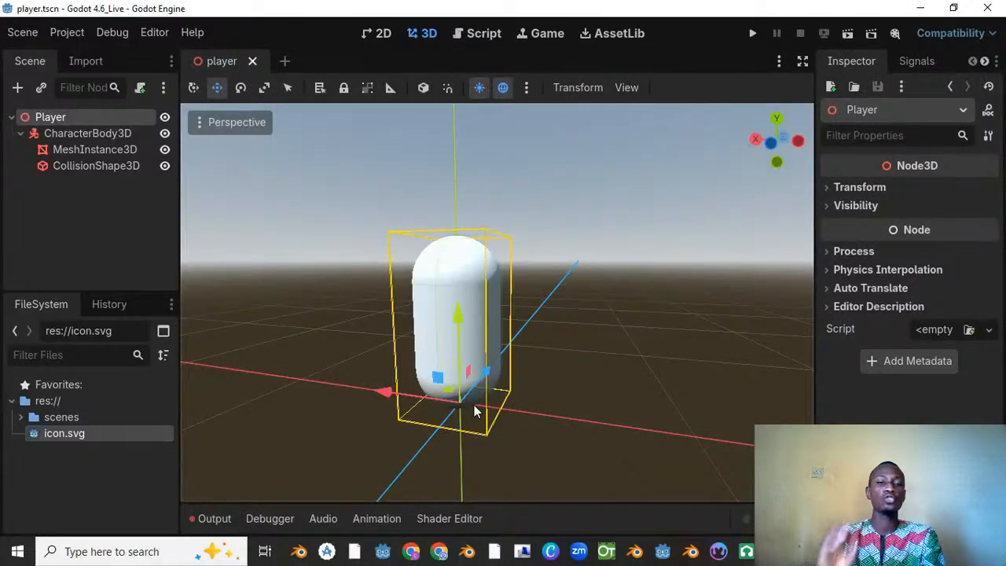
Step: View the whole player capsule from the front and select the CharacterBody3D node to show its properties
scroll(464, 304, down, 8)
middle_drag(464, 305, 510, 261)
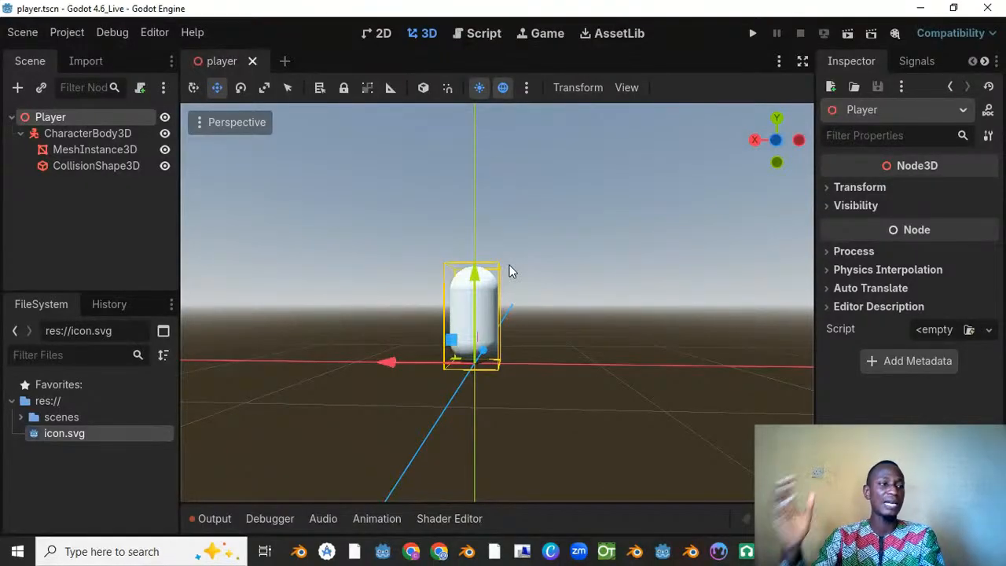
click(84, 132)
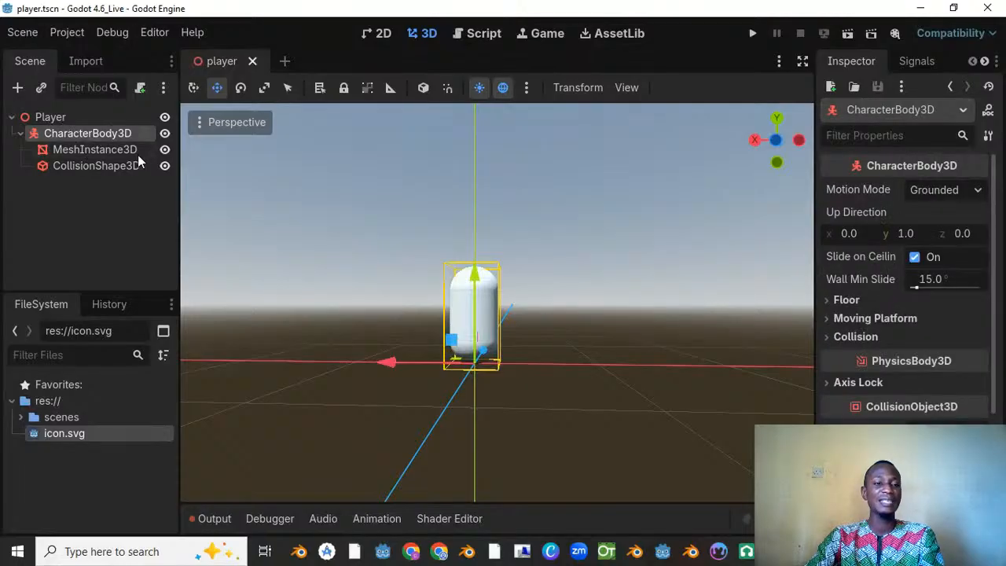
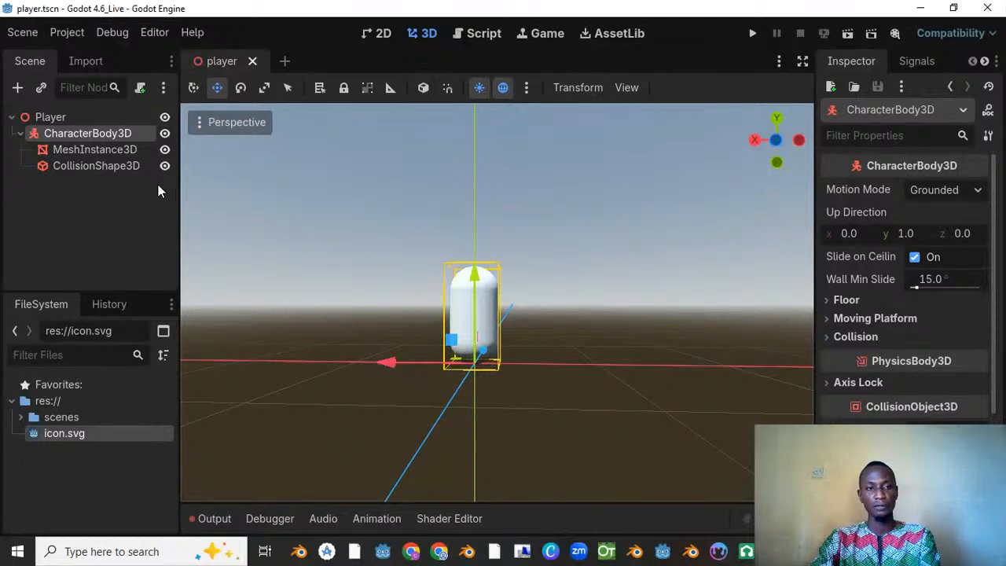
Step: Start attaching a new script to the CharacterBody3D node
click(70, 117)
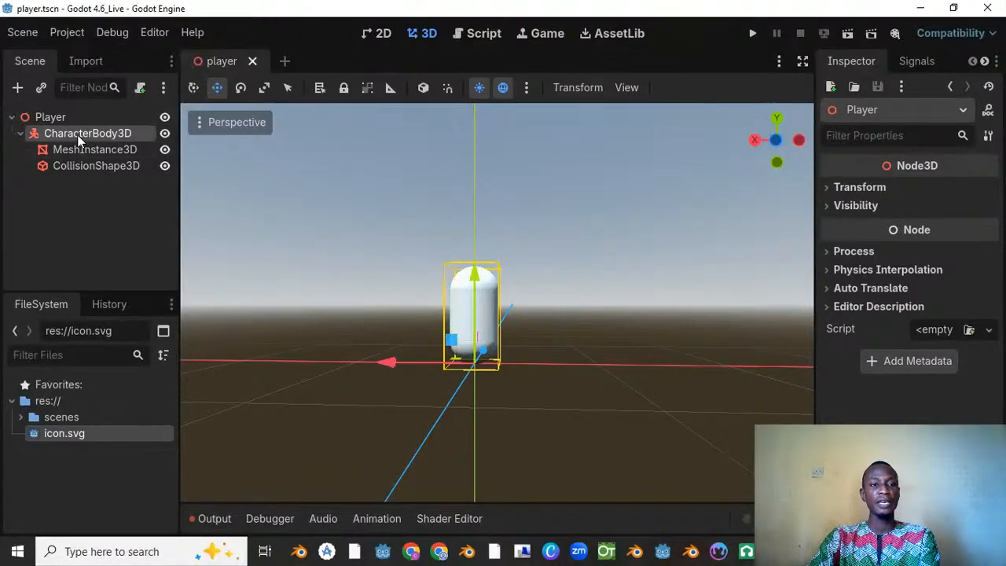
click(77, 134)
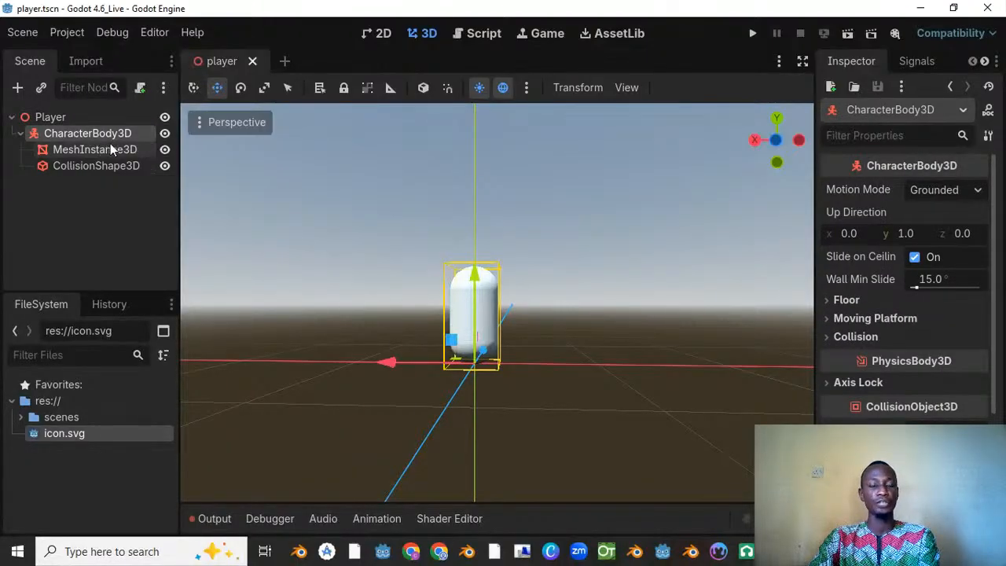
right_click(105, 135)
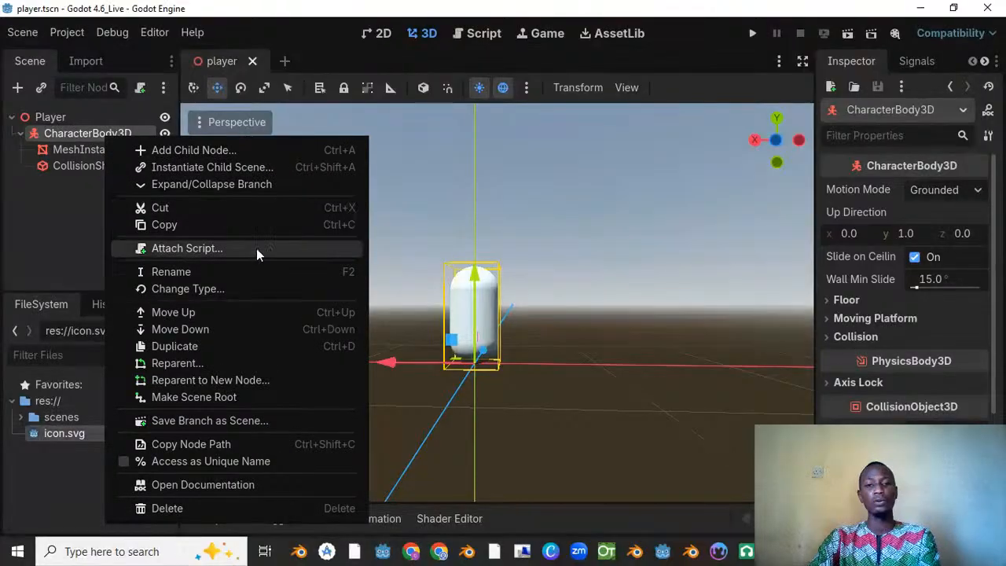
click(179, 248)
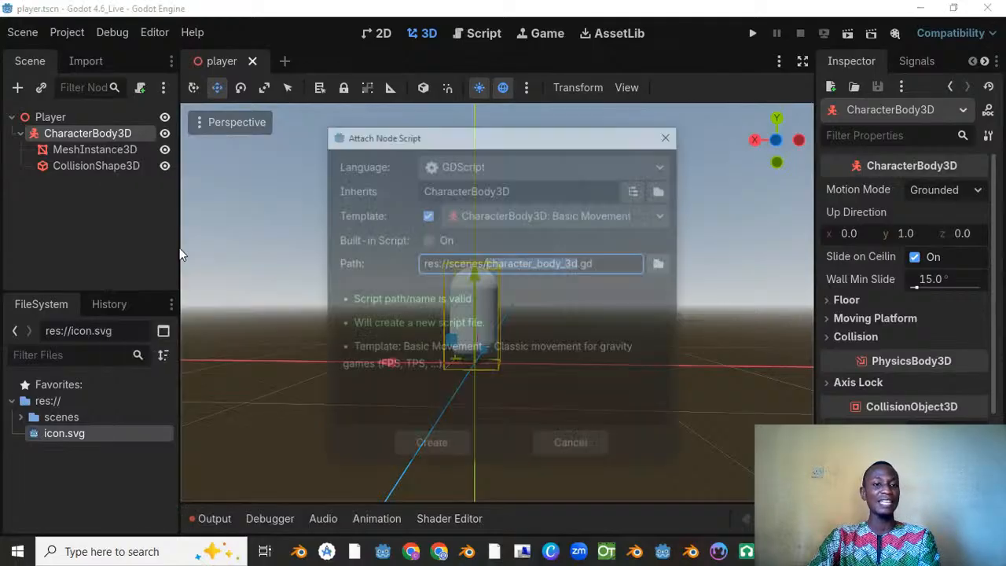
drag(443, 140, 349, 113)
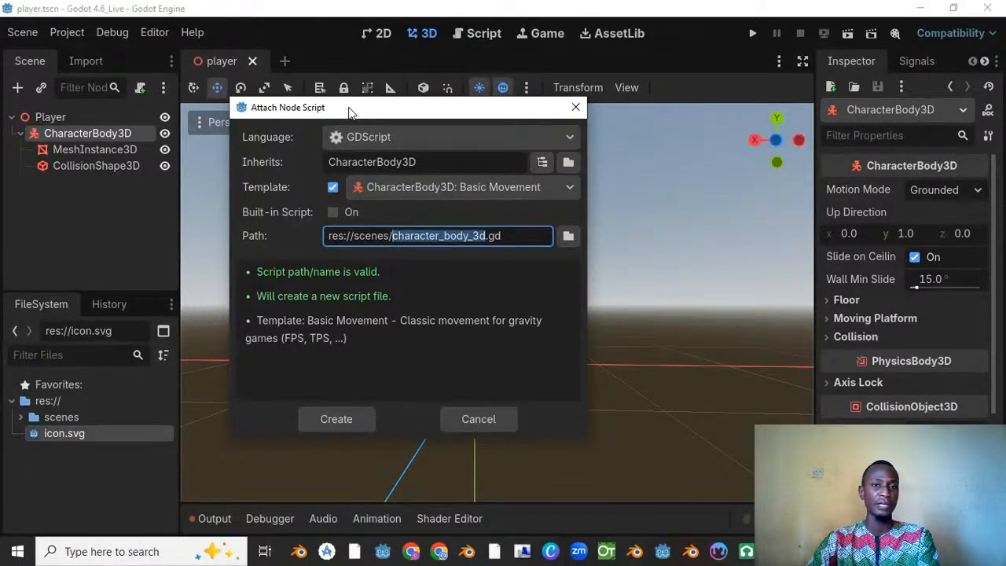
drag(350, 113, 420, 55)
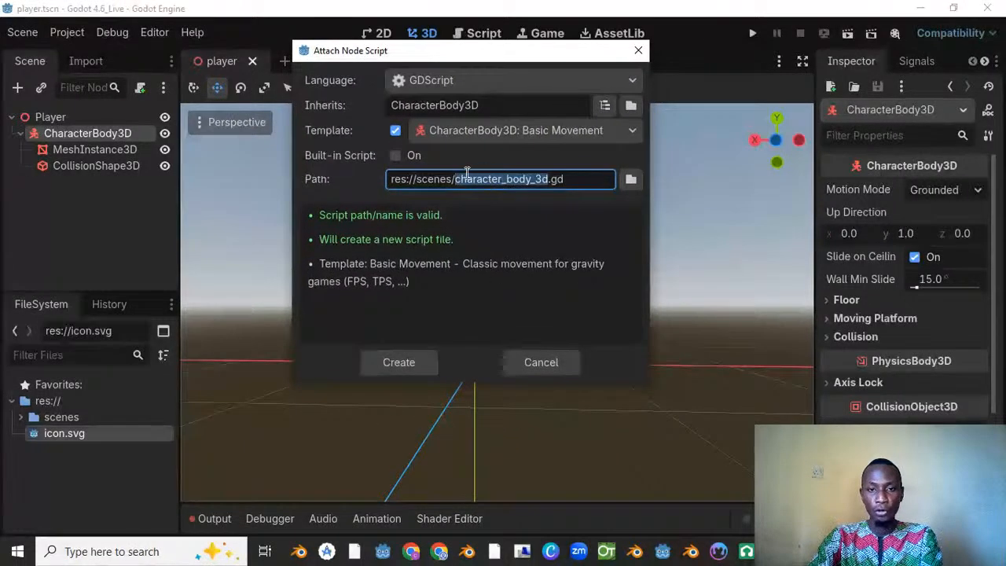
Step: Set the script's path to res://scenes/player.gd and keep GDScript as its language
click(541, 167)
key(BackSpace)
key(BackSpace)
key(BackSpace)
key(BackSpace)
key(BackSpace)
key(BackSpace)
key(BackSpace)
key(BackSpace)
key(BackSpace)
key(BackSpace)
key(BackSpace)
key(BackSpace)
key(BackSpace)
key(BackSpace)
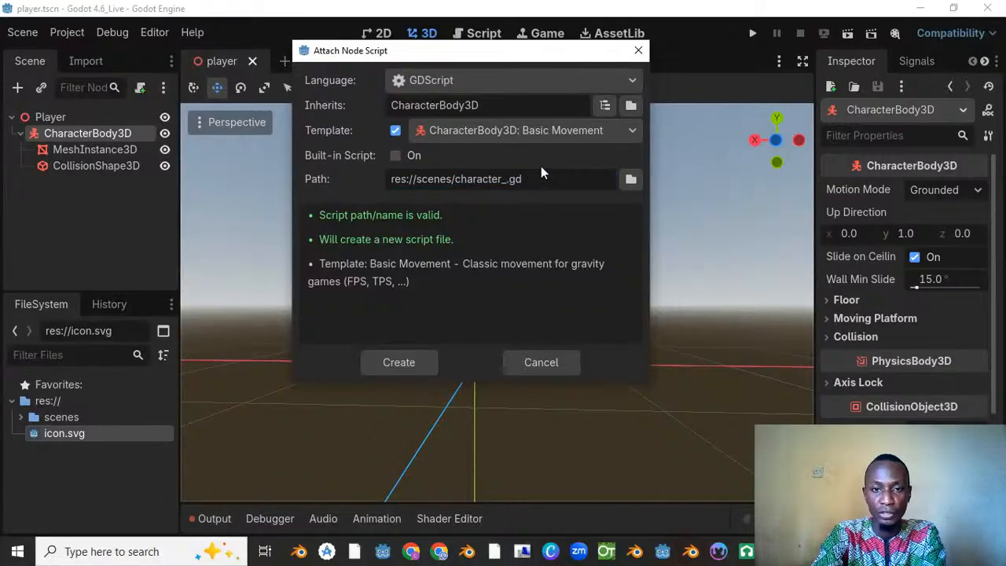
key(BackSpace)
key(BackSpace)
key(BackSpace)
text(player)
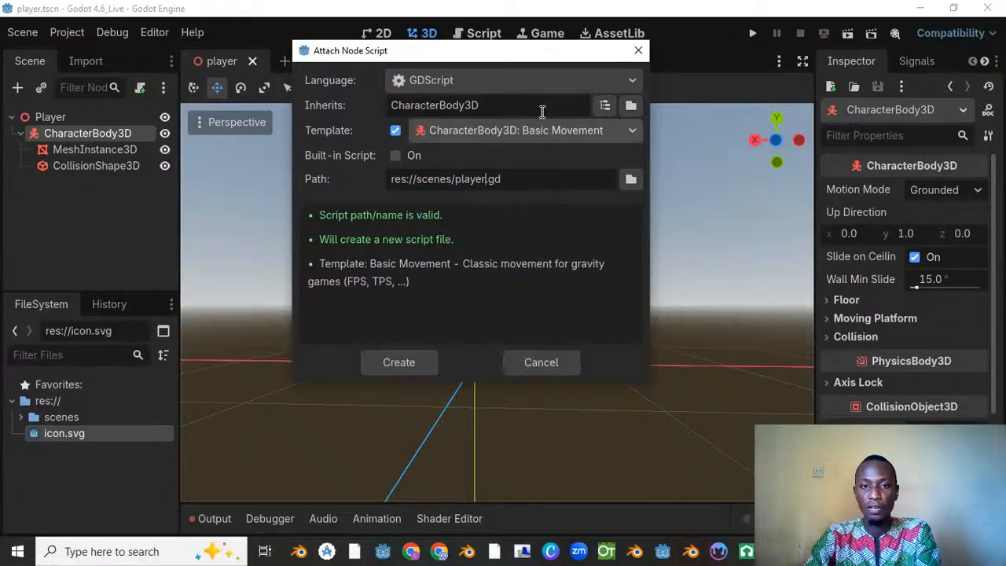
click(470, 81)
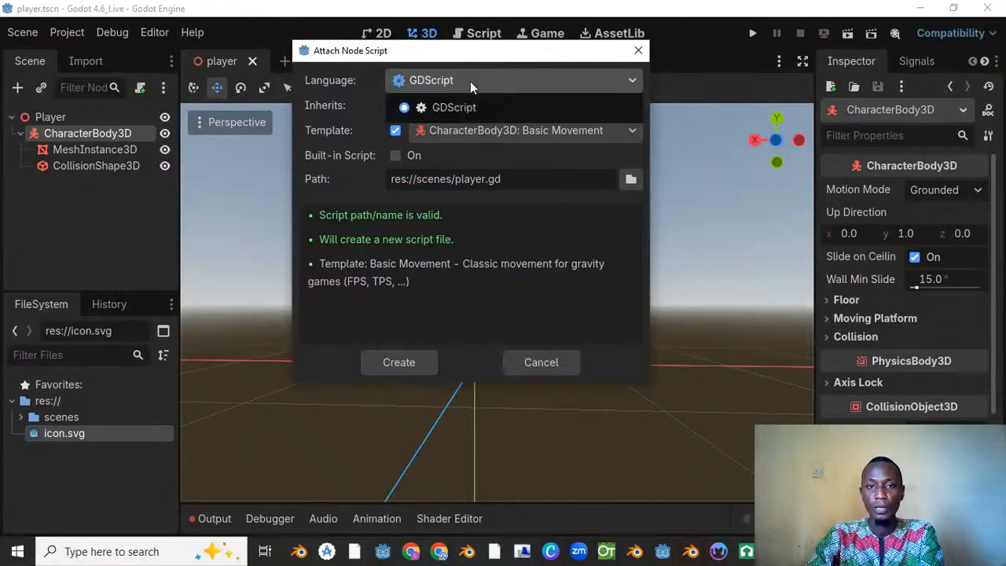
click(436, 108)
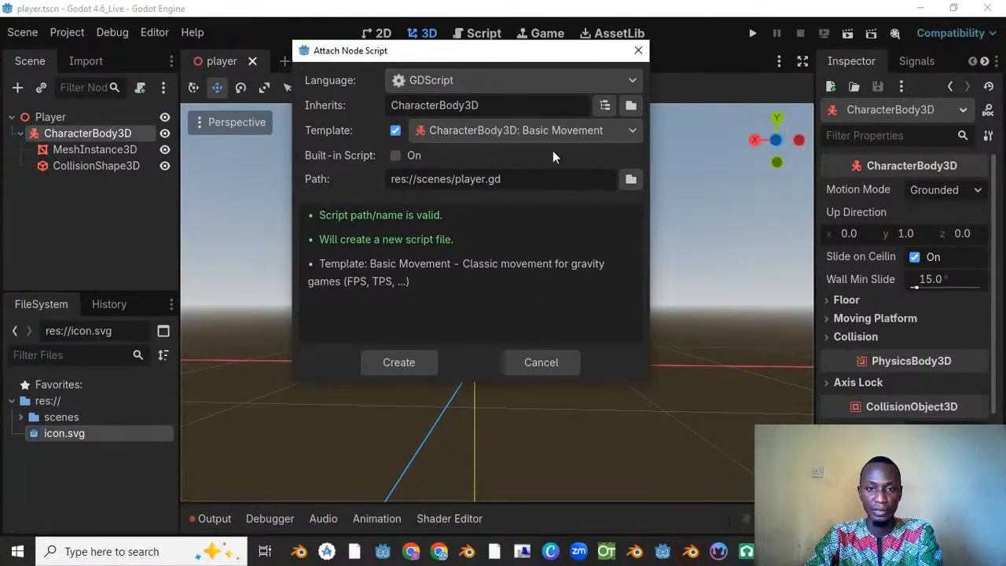
drag(485, 52, 487, 91)
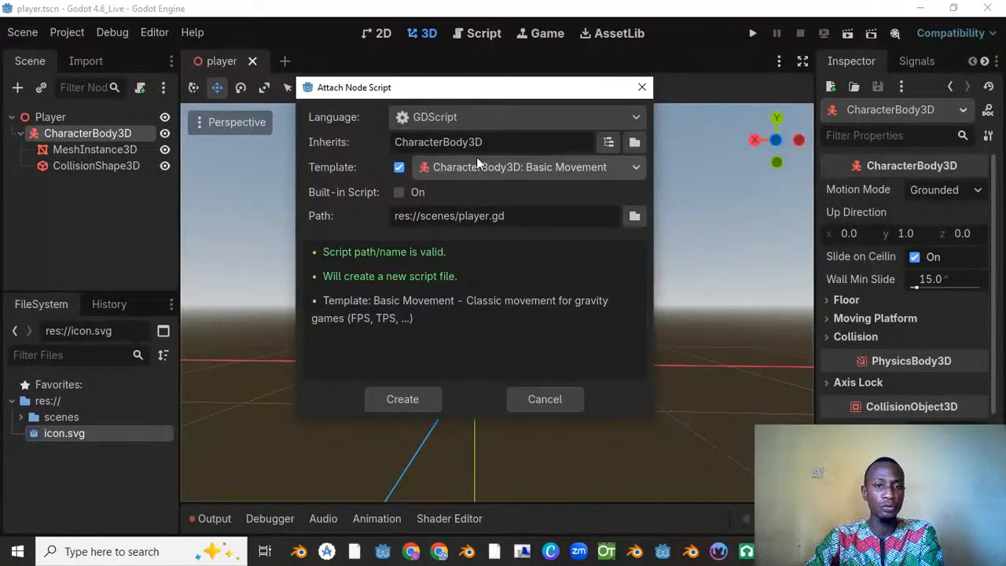
Step: Look over the available script templates and try the Built-in Script option and the template toggle
click(548, 171)
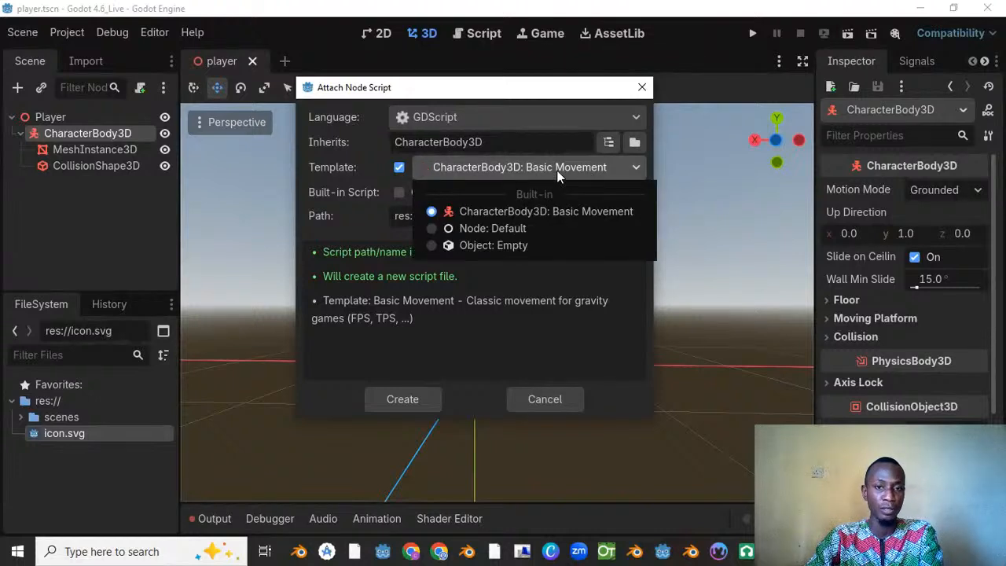
click(556, 170)
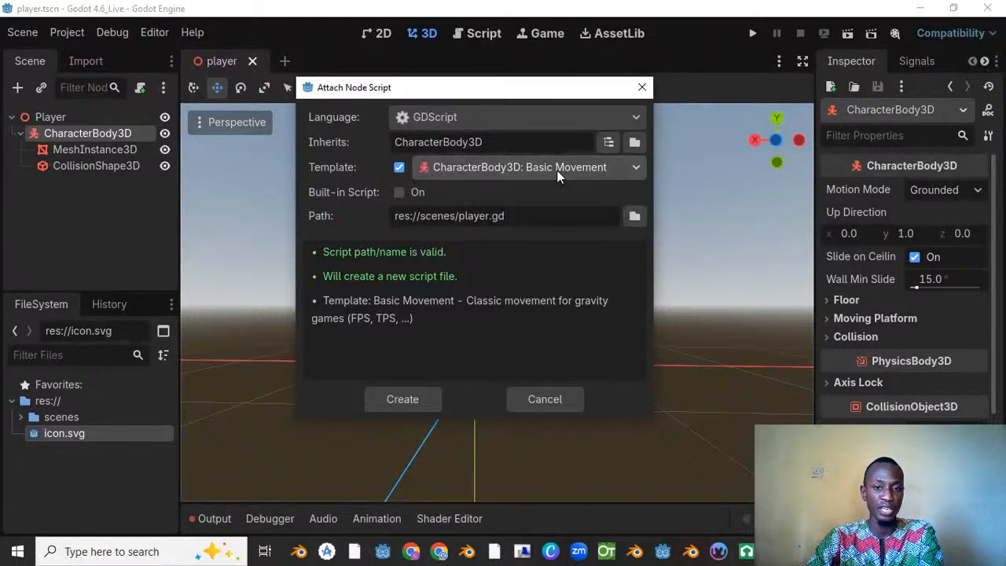
click(401, 192)
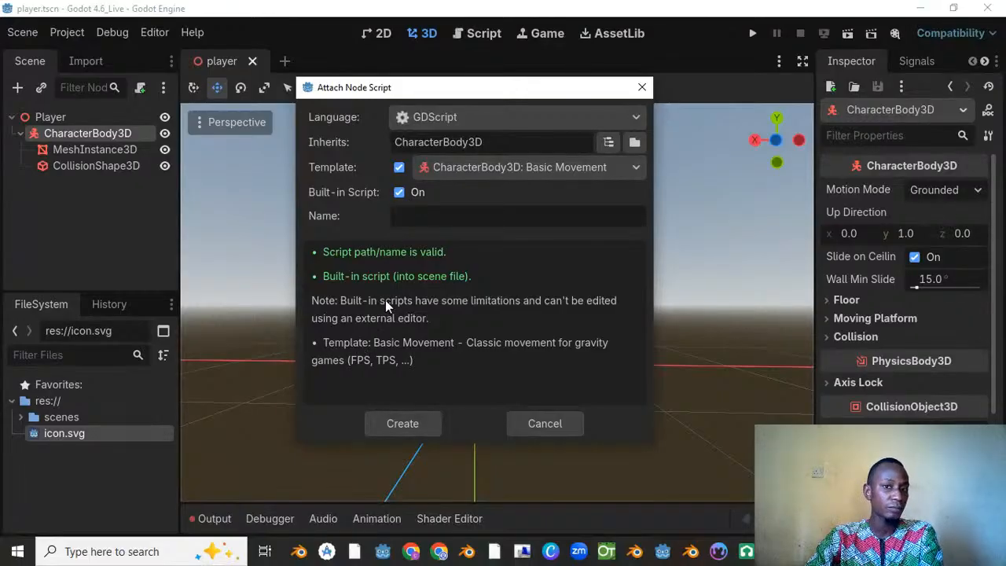
click(485, 160)
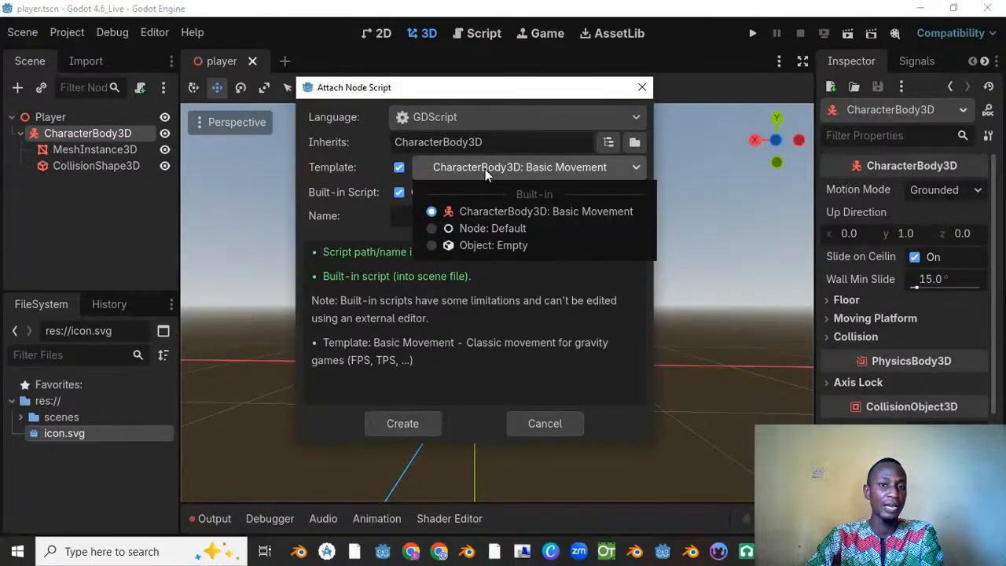
click(435, 171)
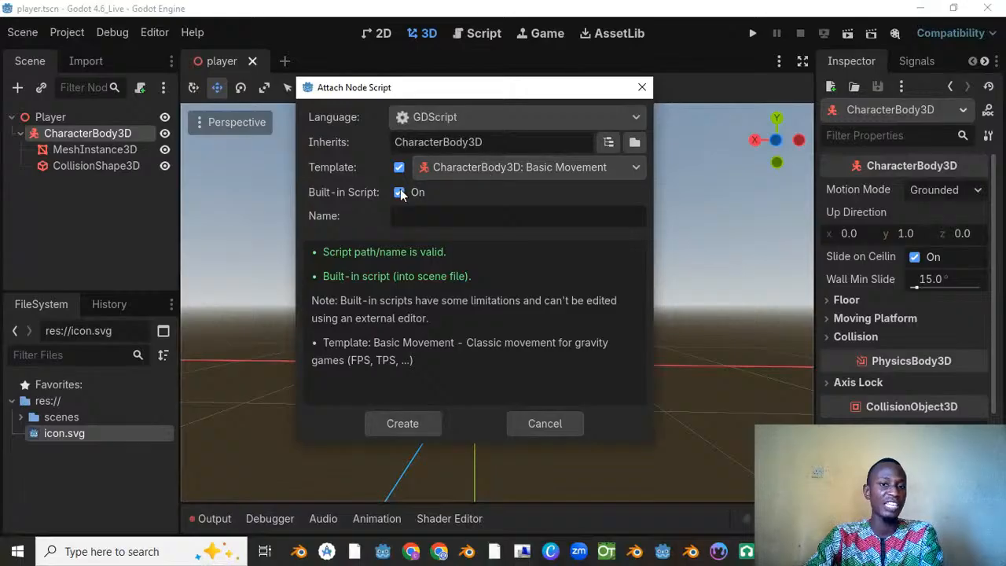
click(400, 193)
click(425, 172)
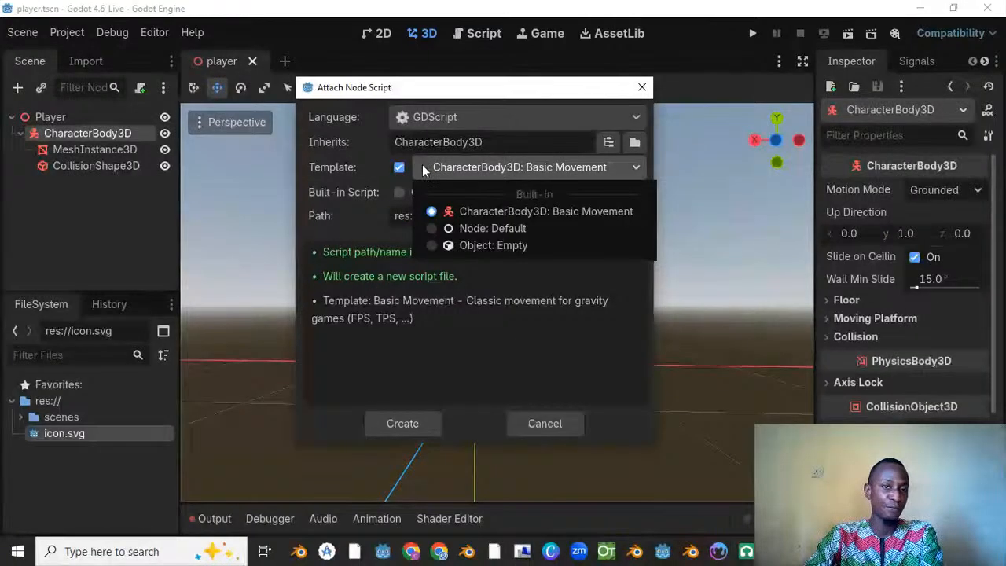
click(332, 171)
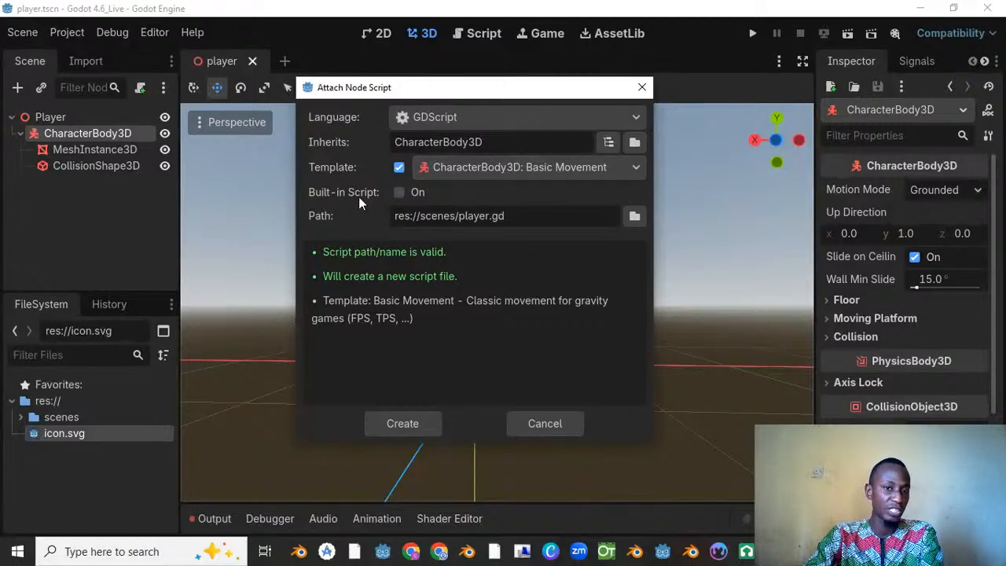
click(398, 168)
click(399, 168)
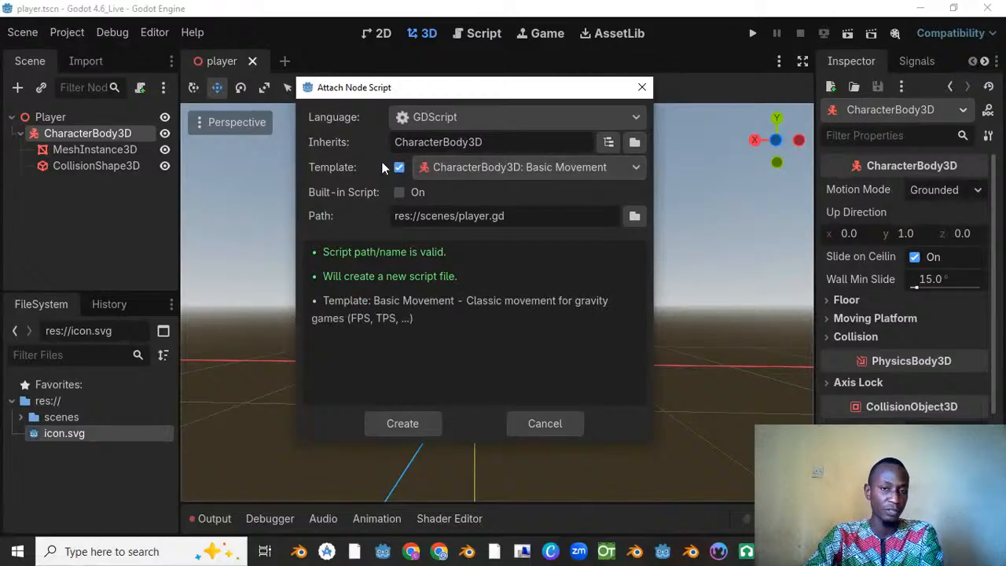
Step: Choose the CharacterBody3D: Basic Movement template and create the player.gd script
click(494, 168)
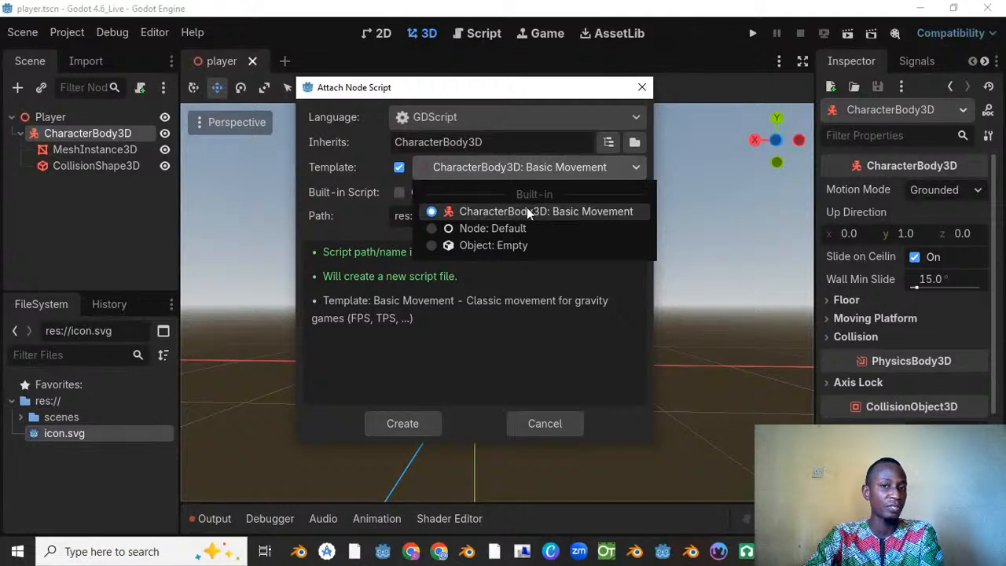
click(574, 213)
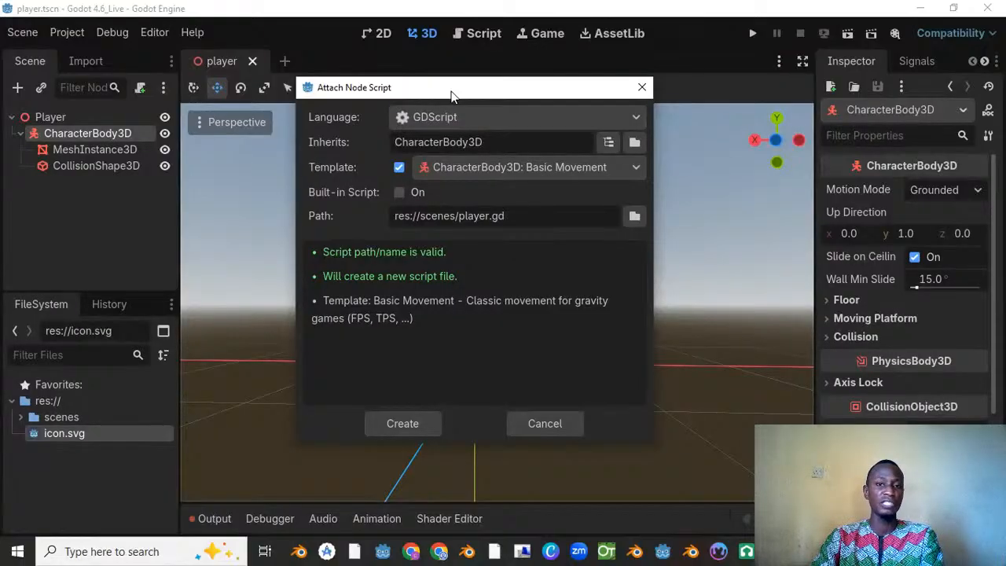
drag(451, 92, 437, 66)
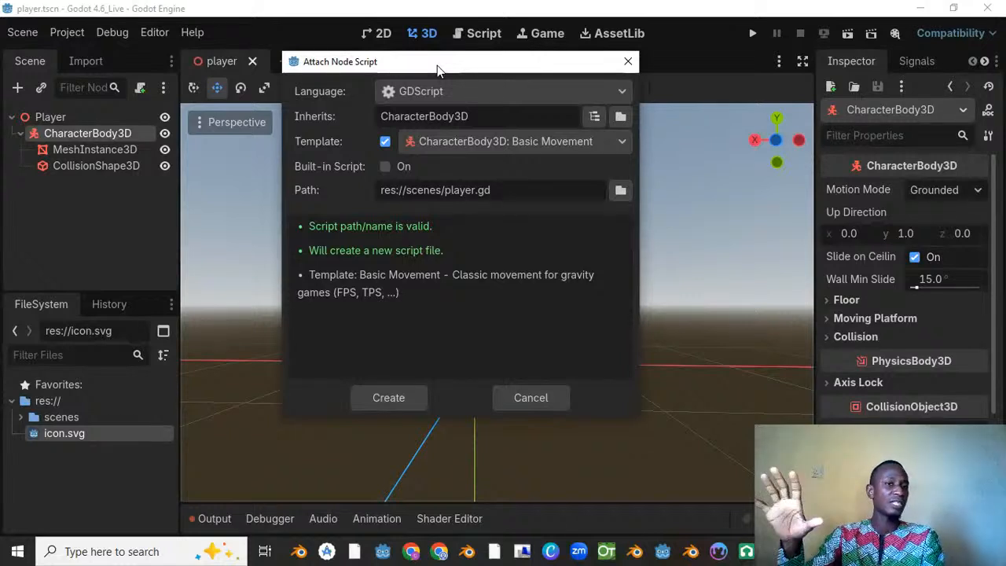
drag(435, 62, 491, 62)
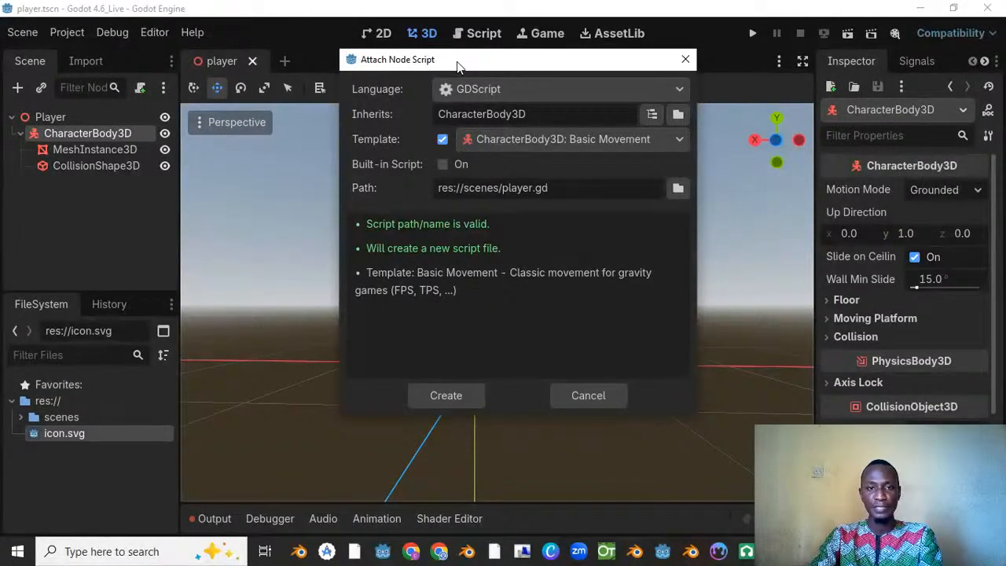
drag(460, 67, 466, 66)
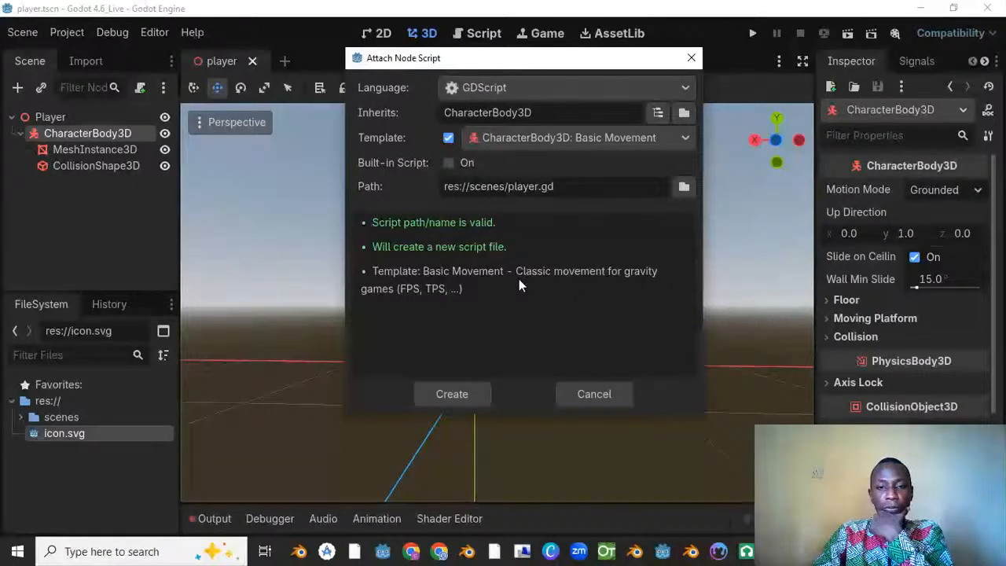
click(463, 394)
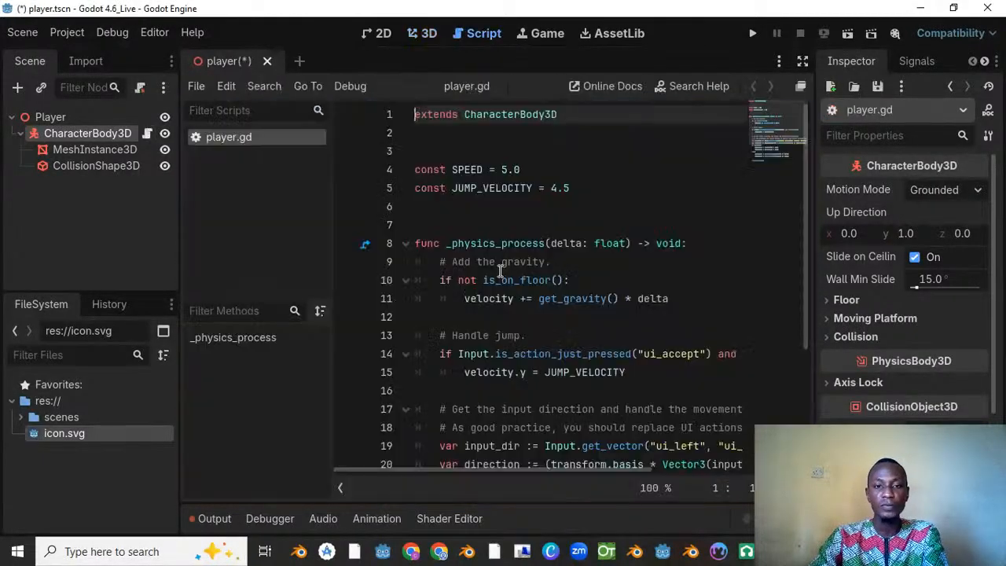
Step: Save the player scene with its attached movement script and return to the 3D view
scroll(597, 244, down, 3)
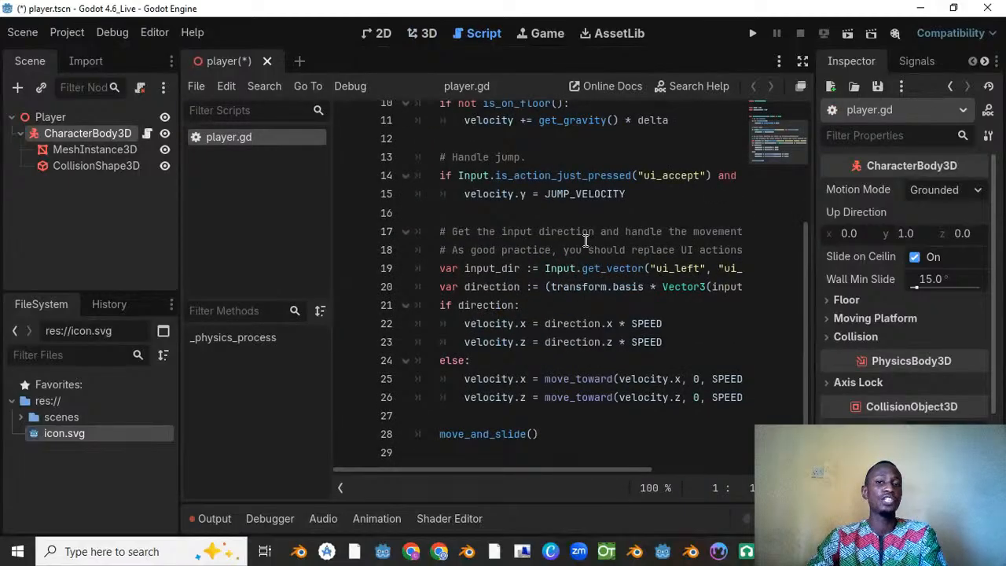
scroll(583, 240, up, 3)
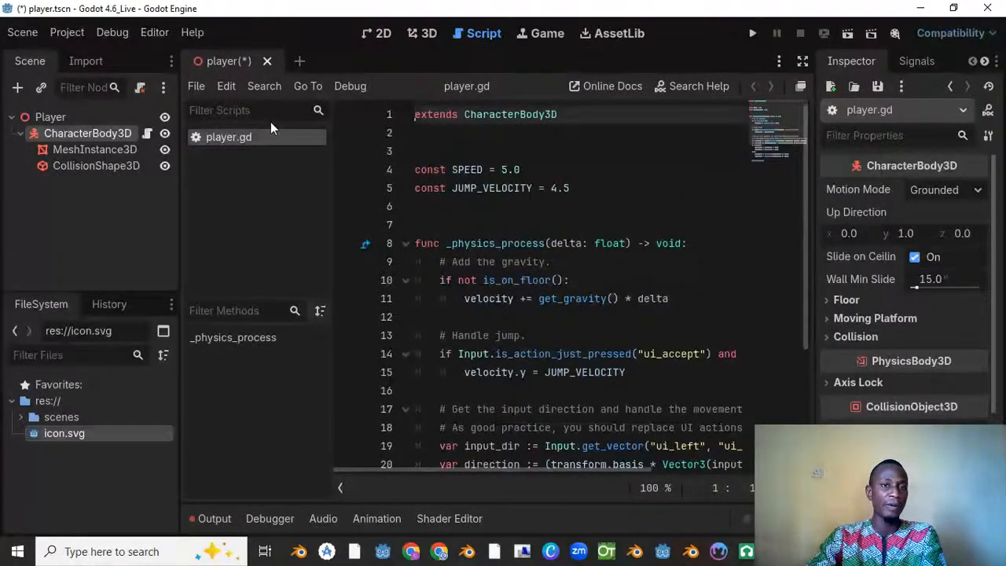
key(ctrl+s)
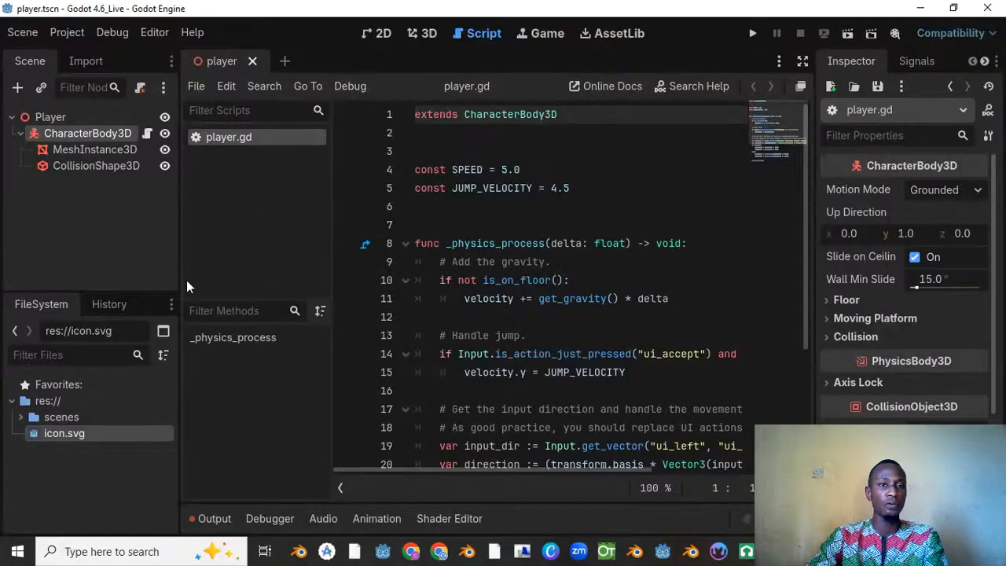
click(59, 118)
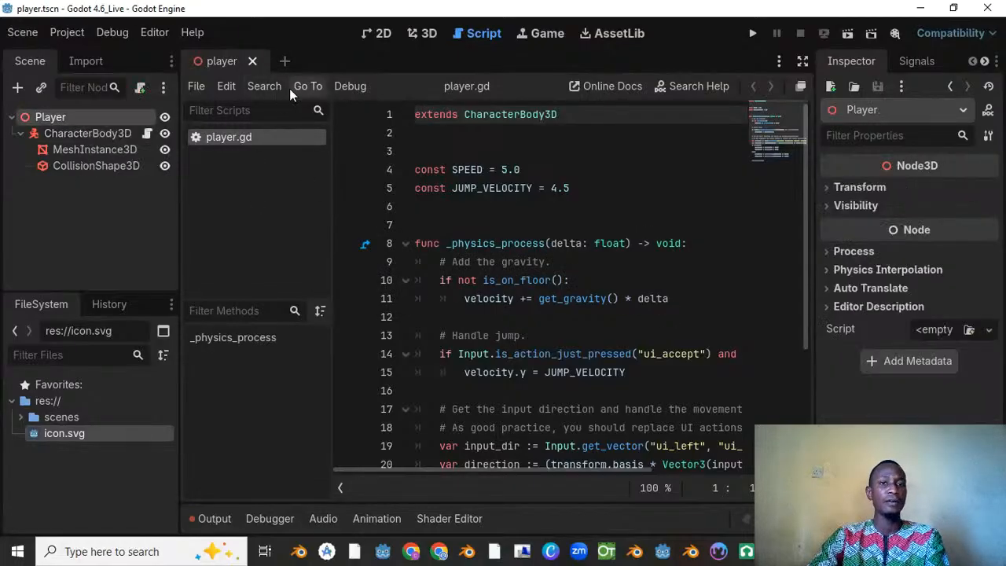
click(425, 35)
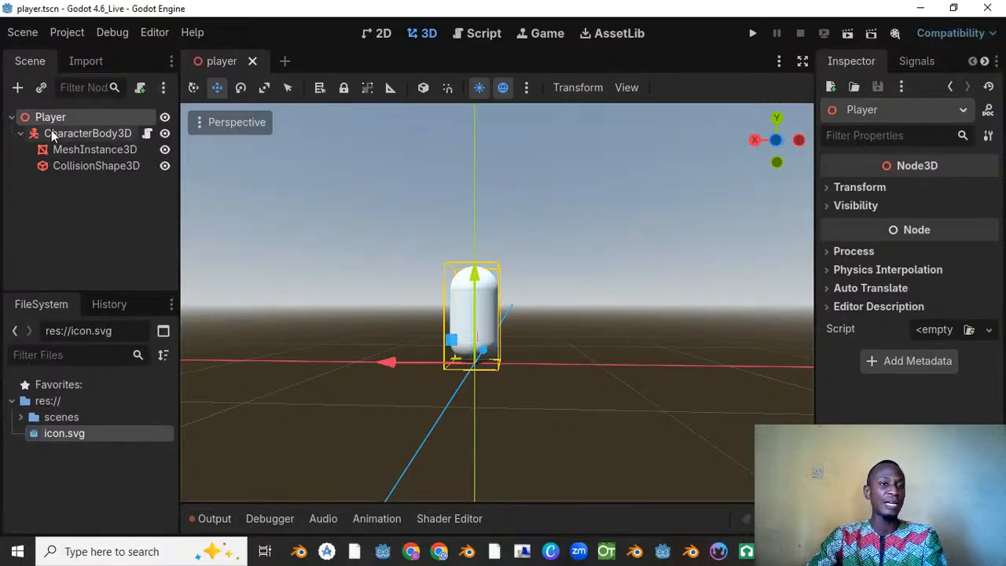
Step: Add a Camera3D node as a child of CharacterBody3D, finding it with the search term "camera"
right_click(66, 114)
key(Escape)
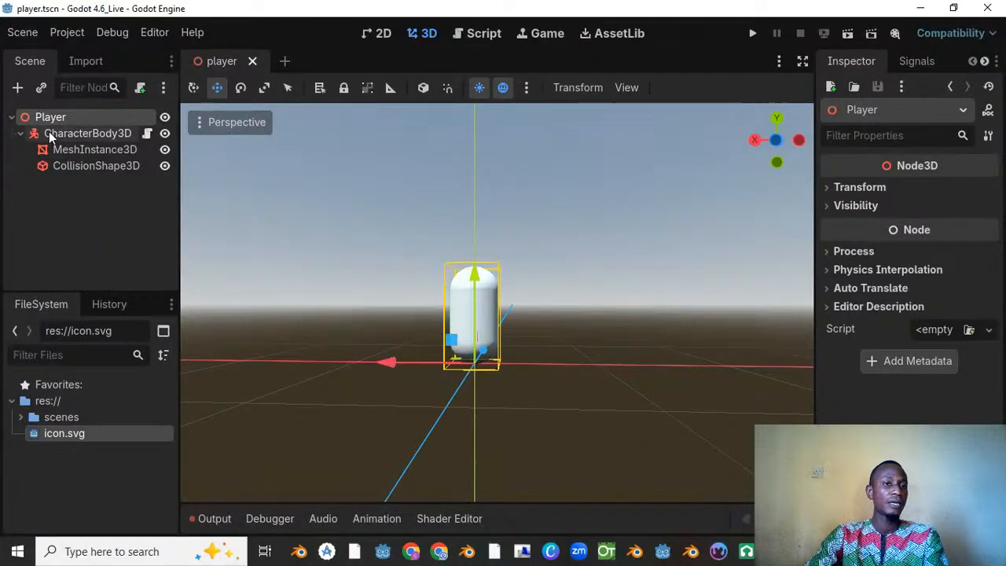
click(67, 134)
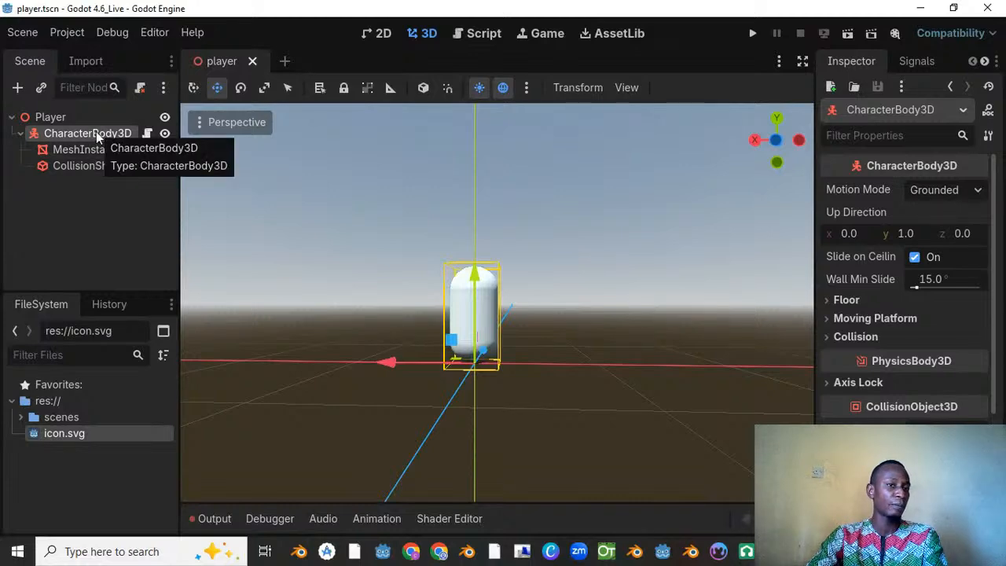
right_click(96, 132)
click(165, 131)
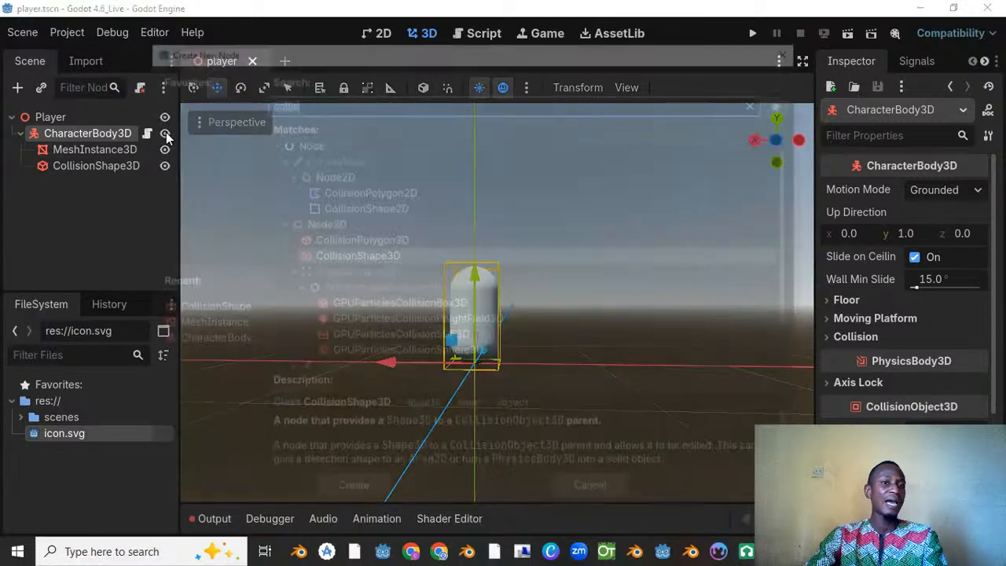
text(camera)
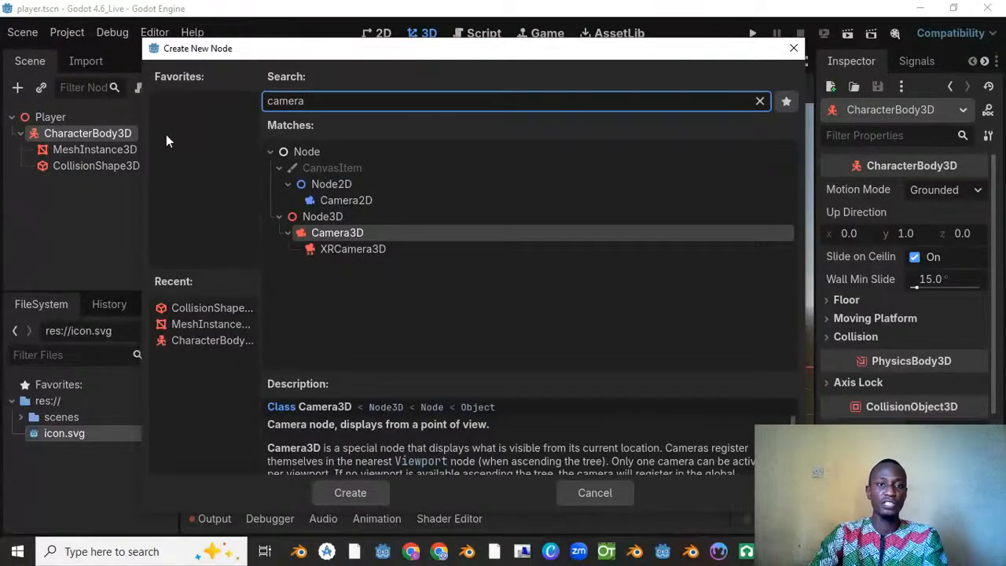
drag(402, 51, 424, 36)
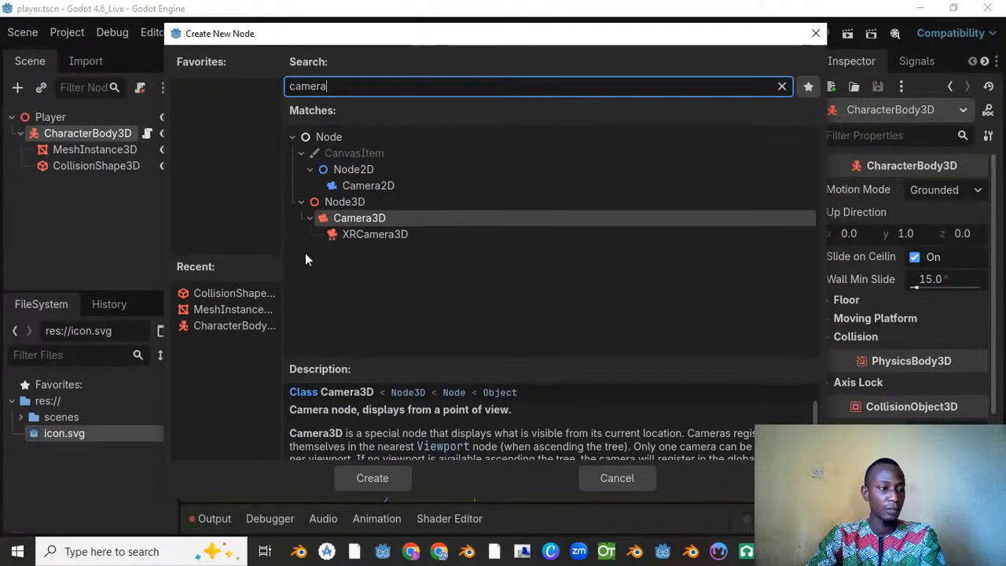
click(377, 220)
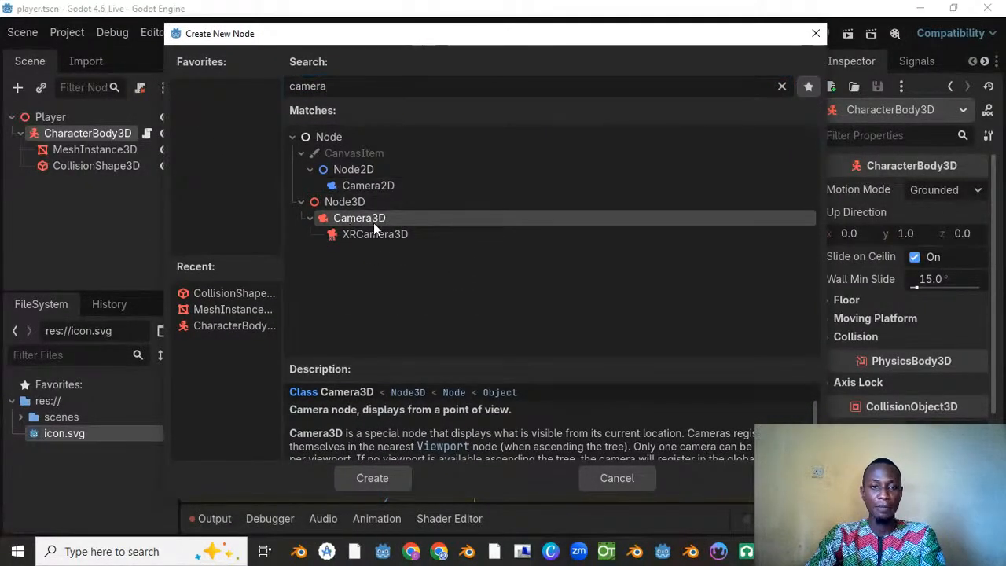
click(372, 478)
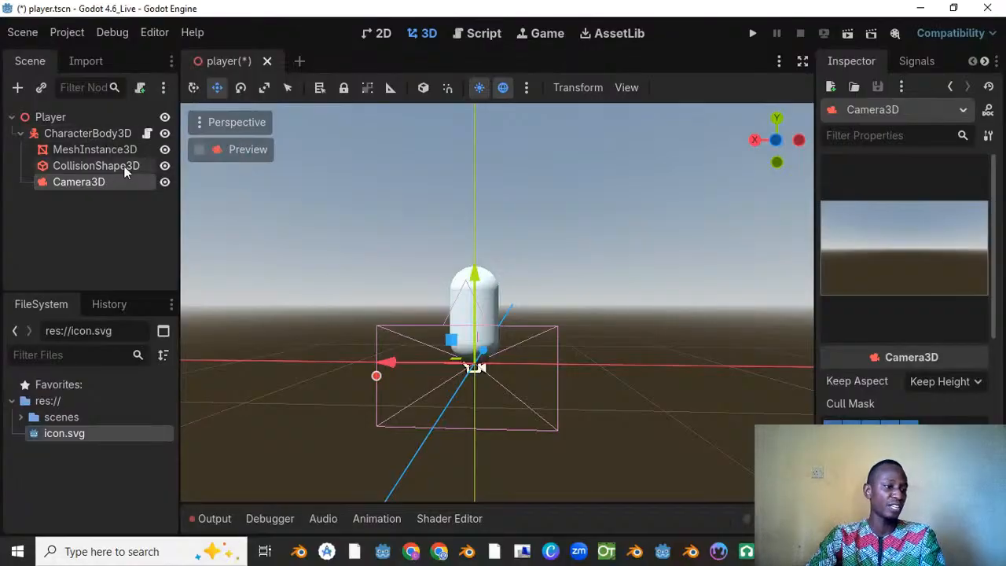
Step: Raise the Camera3D above the capsule to a Y position of about 0.95 and pull it back along positive Z
click(100, 136)
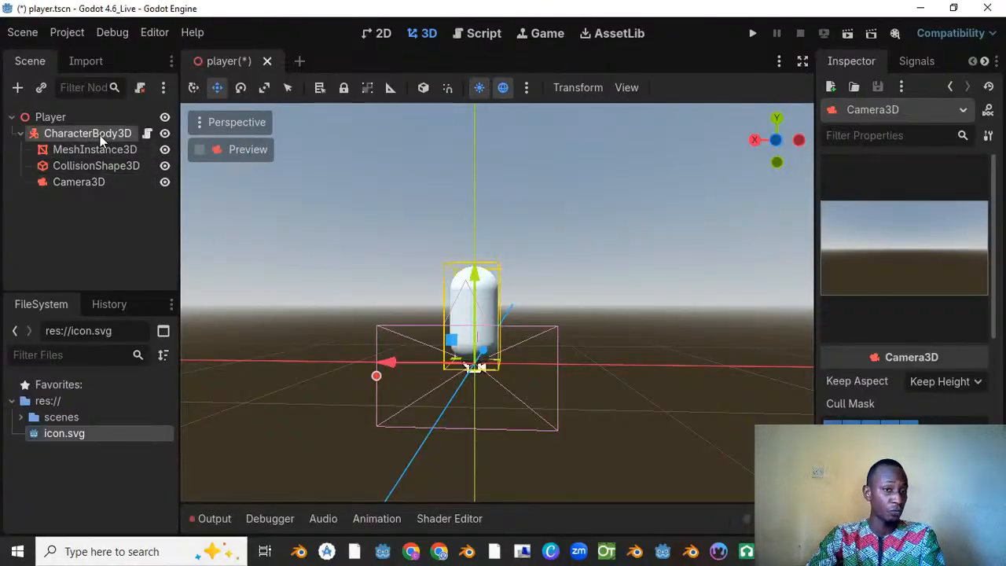
click(90, 184)
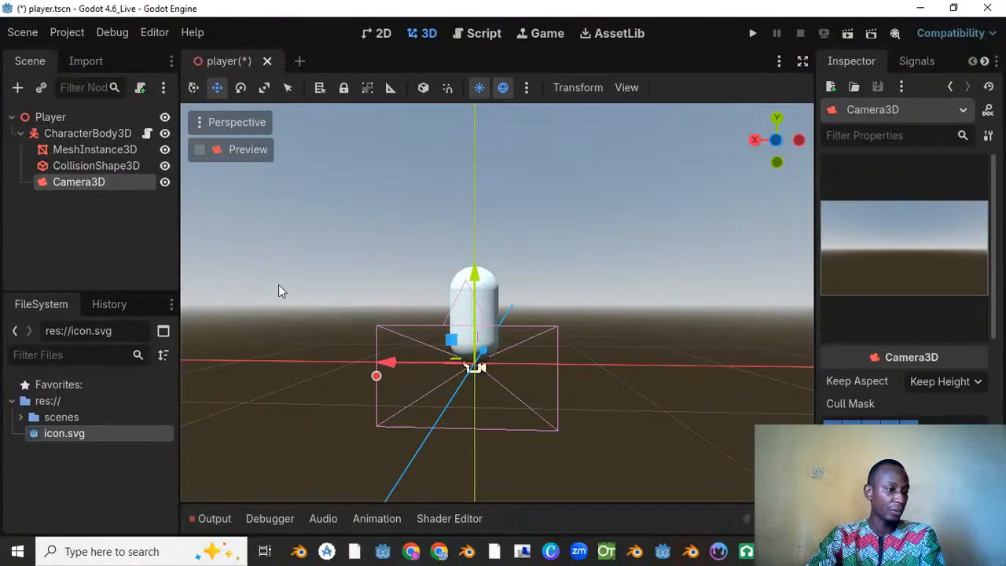
middle_drag(519, 263, 393, 265)
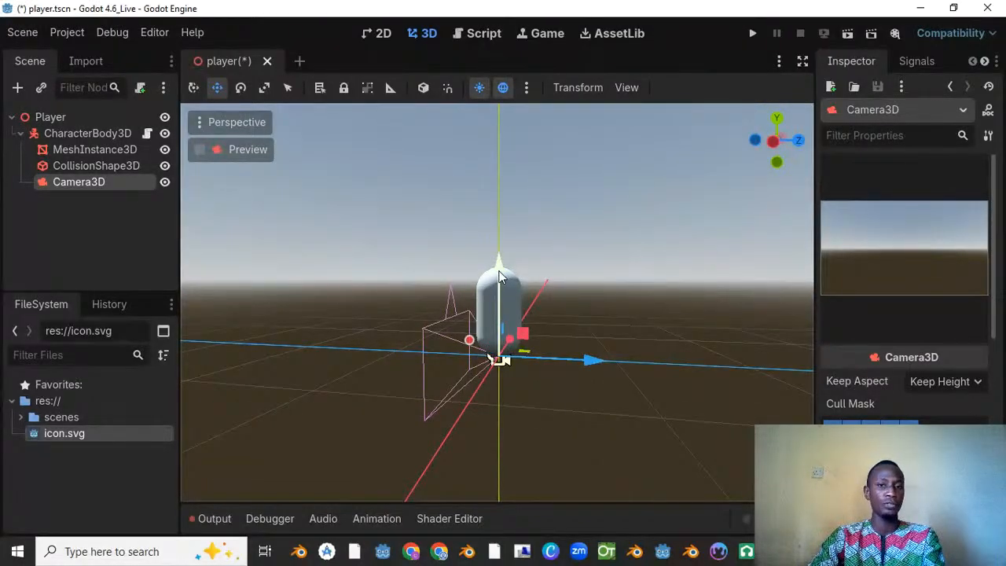
drag(500, 277, 501, 136)
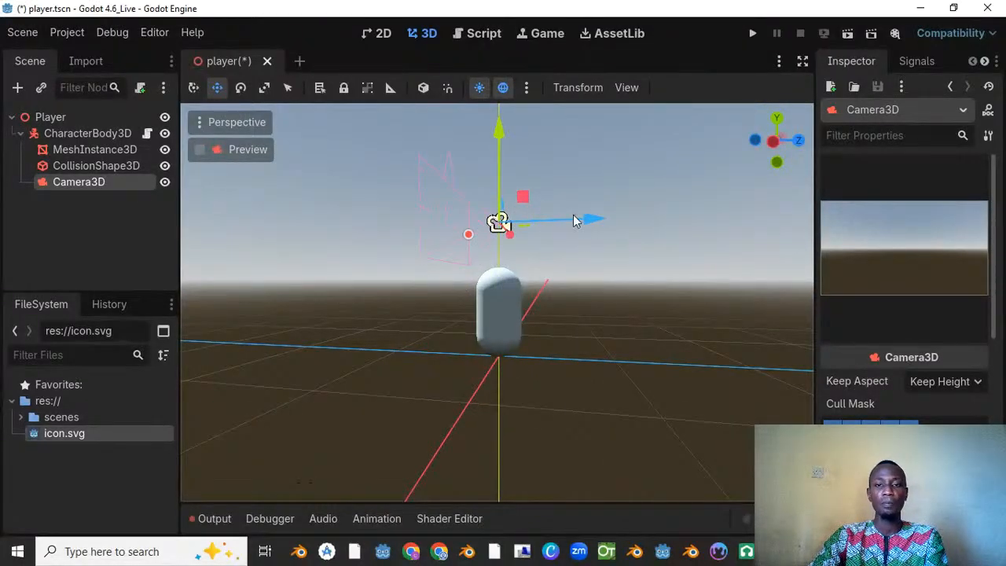
drag(593, 219, 730, 231)
scroll(557, 238, down, 3)
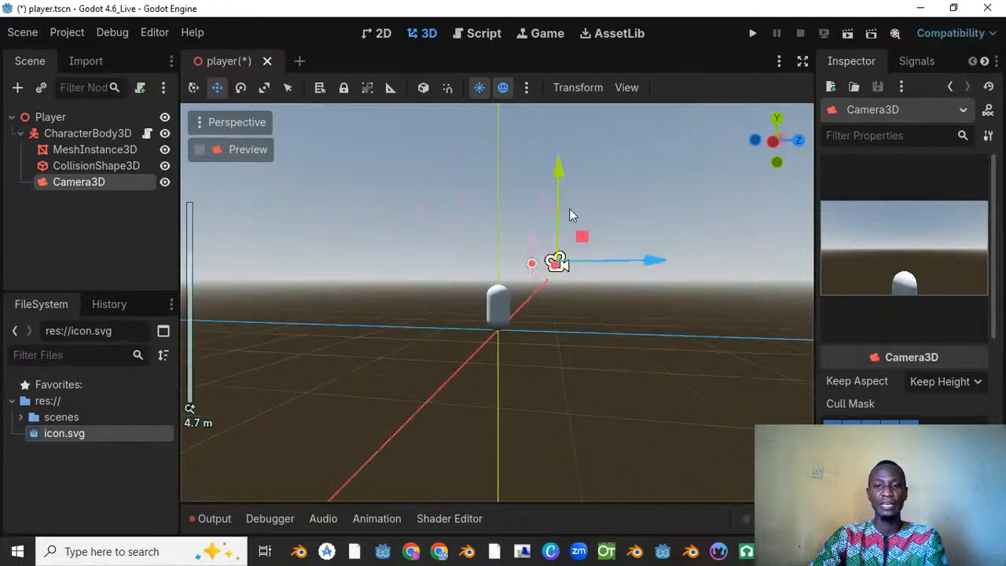
drag(574, 163, 564, 174)
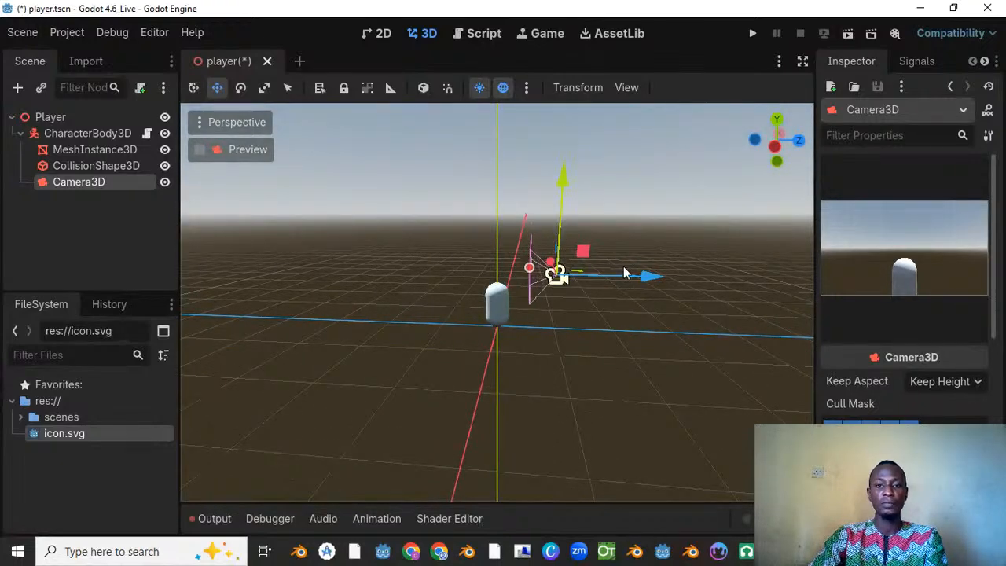
drag(639, 281, 662, 281)
Step: Move the Camera3D along Z to the opposite side of the capsule, at a Z position of about -1.5
click(90, 135)
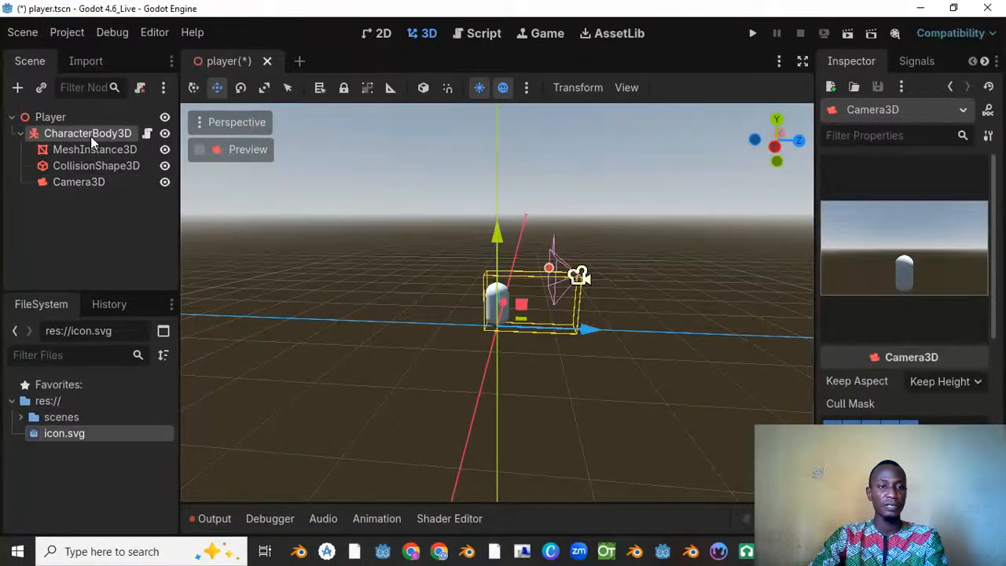
click(79, 182)
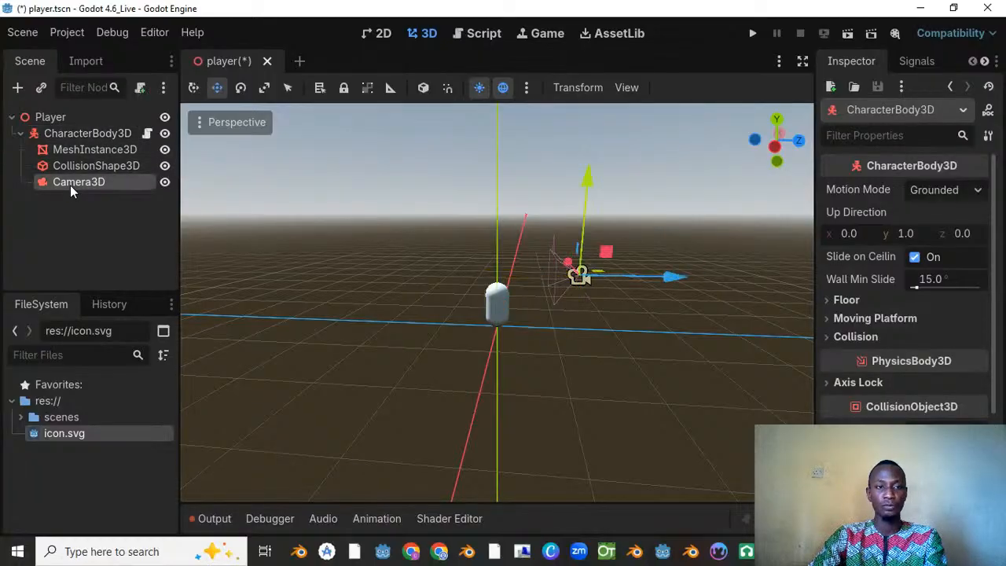
drag(676, 278, 496, 276)
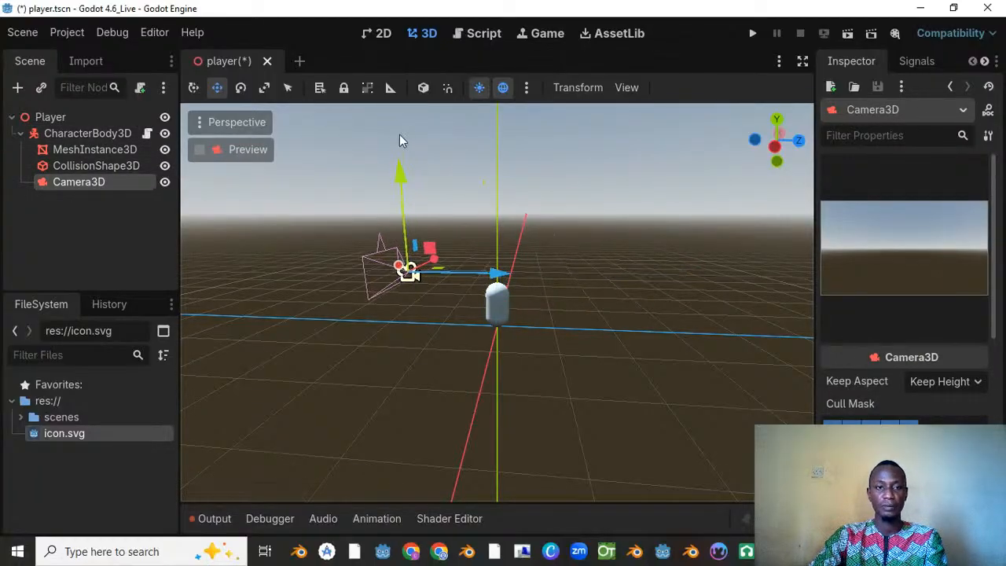
Step: Rotate the Camera3D about its vertical axis until it faces the capsule
click(240, 87)
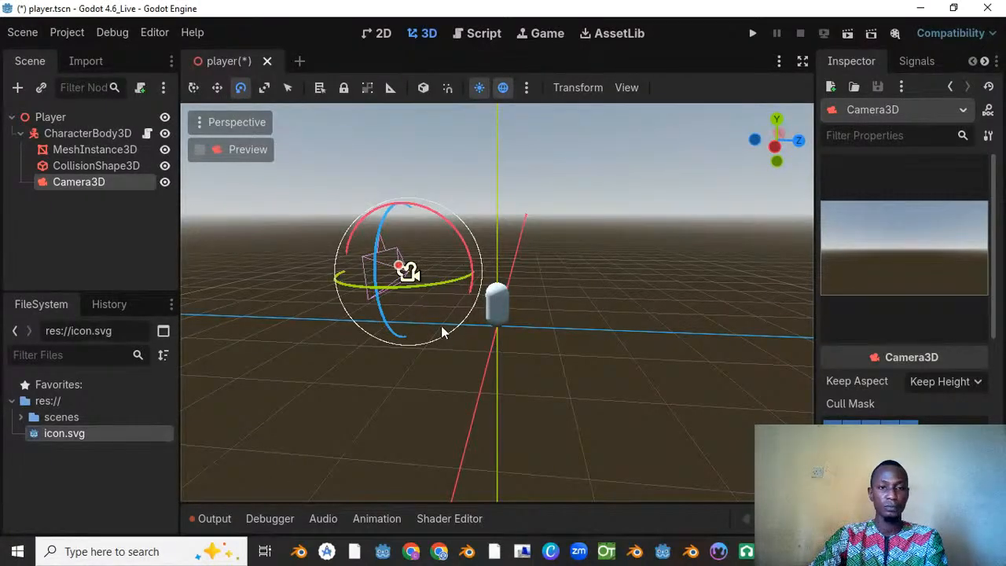
drag(437, 286, 279, 268)
middle_drag(492, 282, 439, 285)
drag(439, 290, 428, 288)
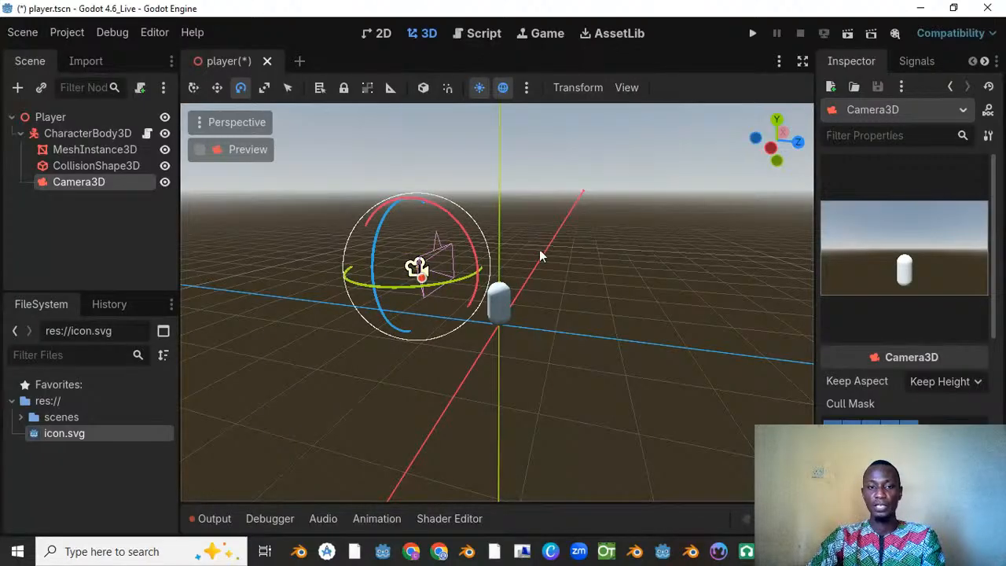
Step: Try entering an exact Y rotation for the Camera3D in its Transform properties, and undo the camera's rotation edits
scroll(921, 393, down, 5)
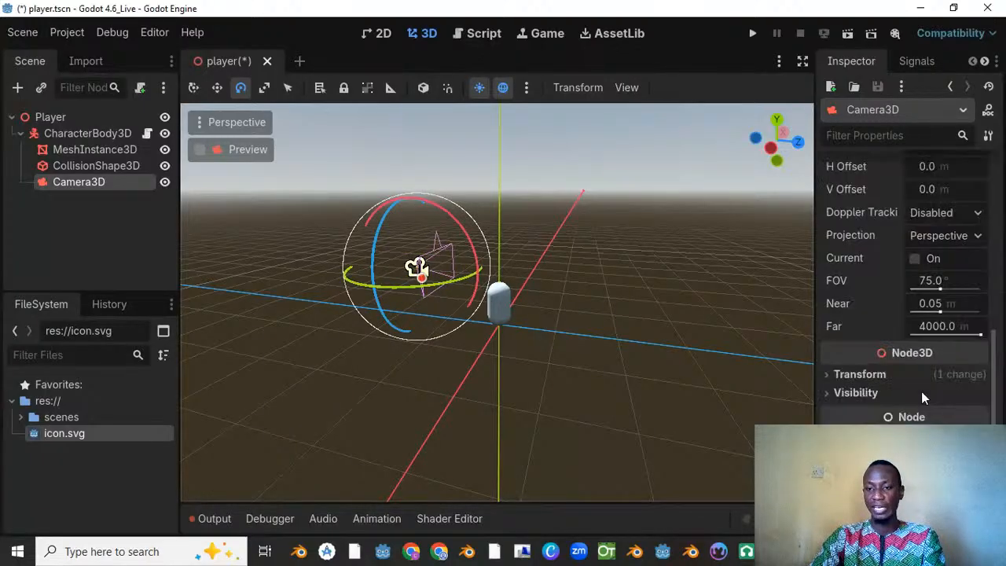
click(859, 344)
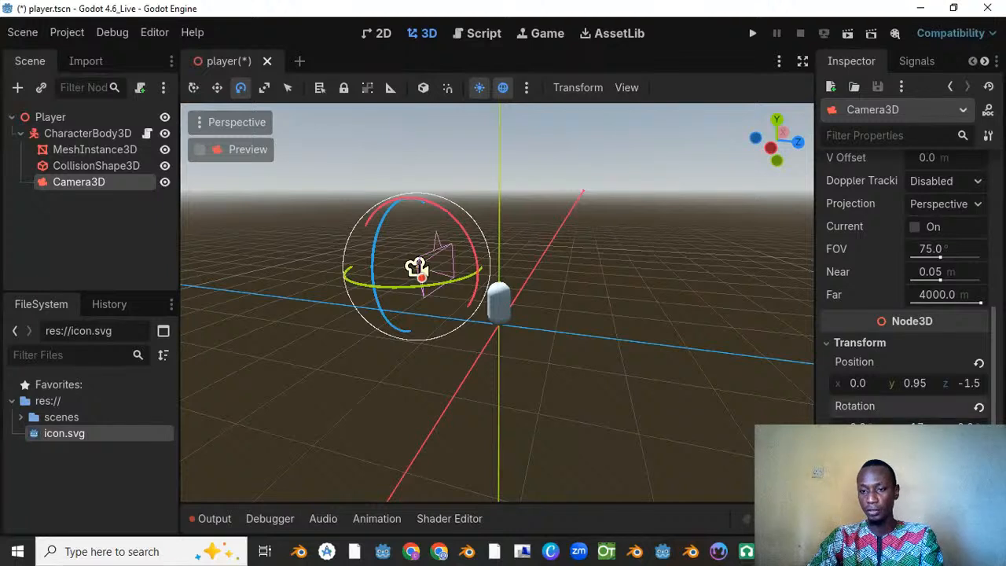
text(0)
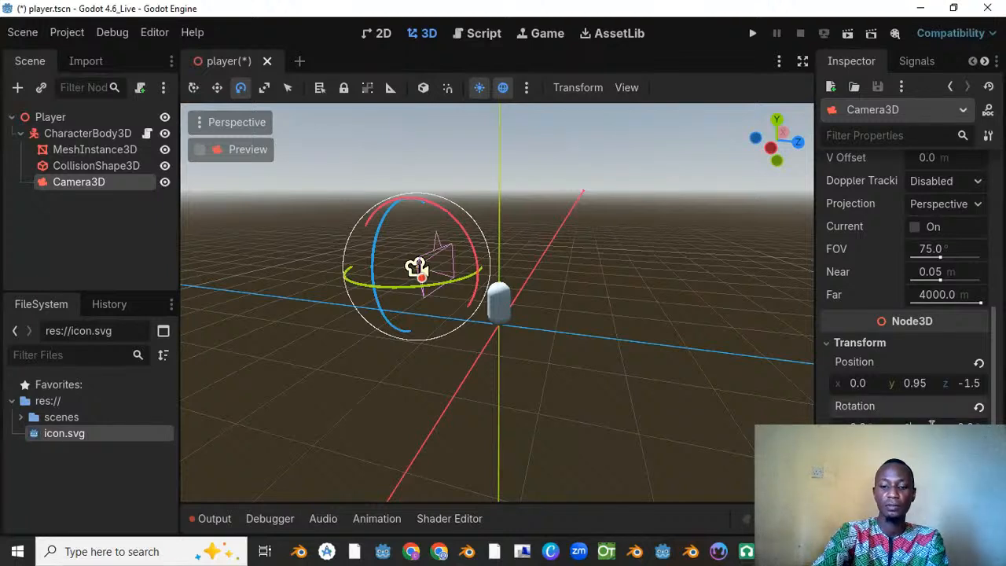
key(Return)
key(ctrl+z)
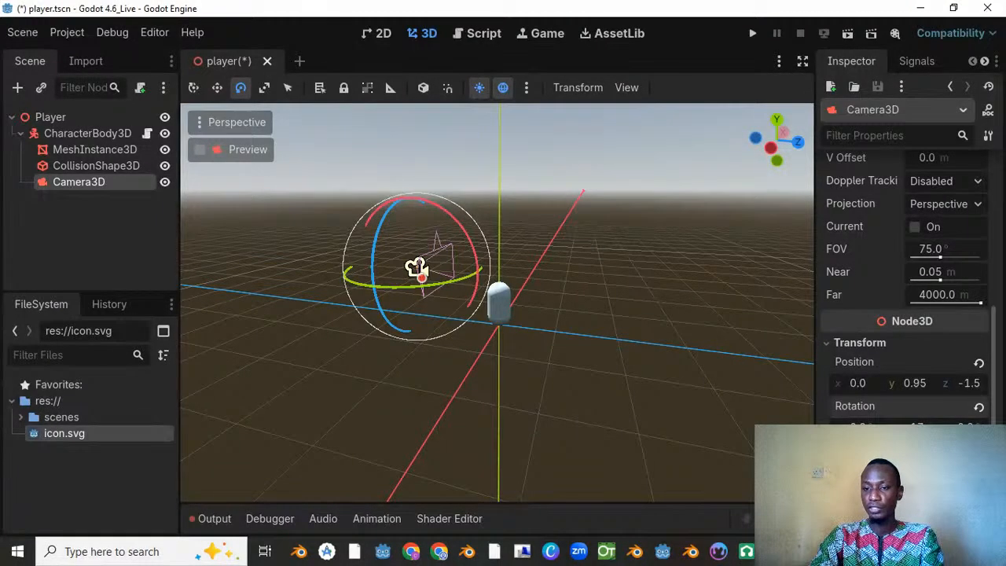
key(ctrl+z)
key(ctrl+z)
key(ctrl+z)
key(ctrl+z)
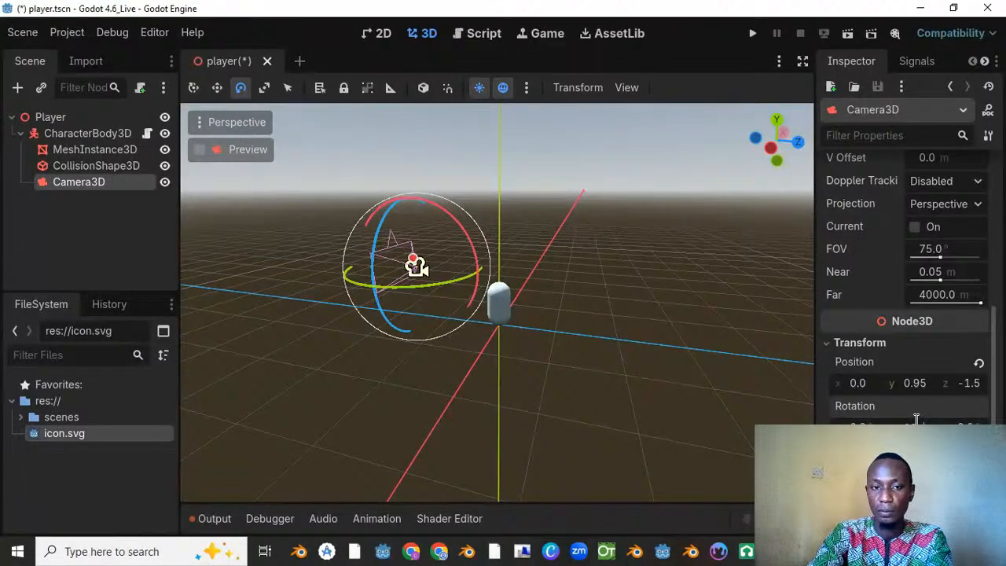
Step: Set the Camera3D's Y rotation so it faces the capsule, and tilt it slightly downward about the X axis
drag(916, 419, 917, 419)
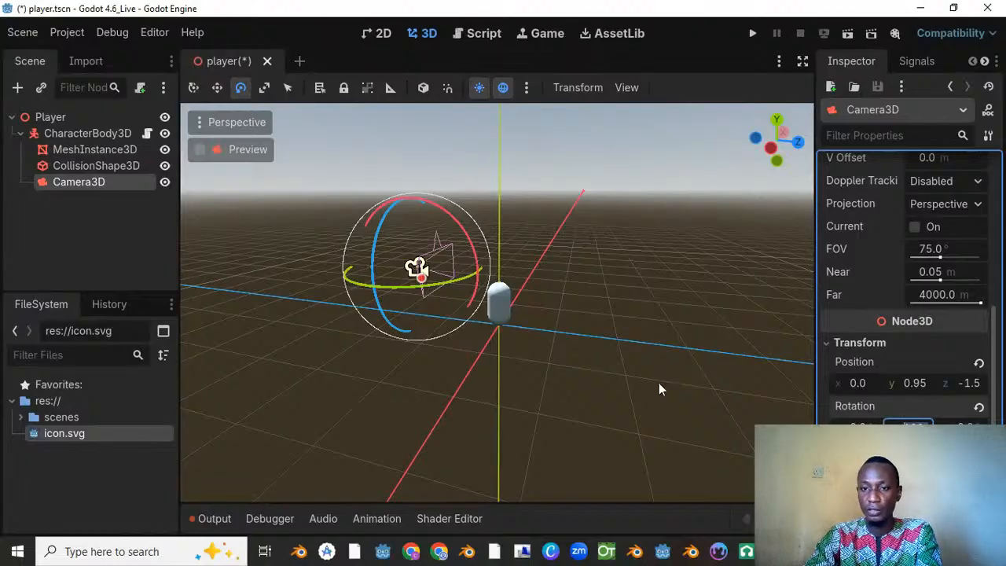
drag(461, 229, 469, 245)
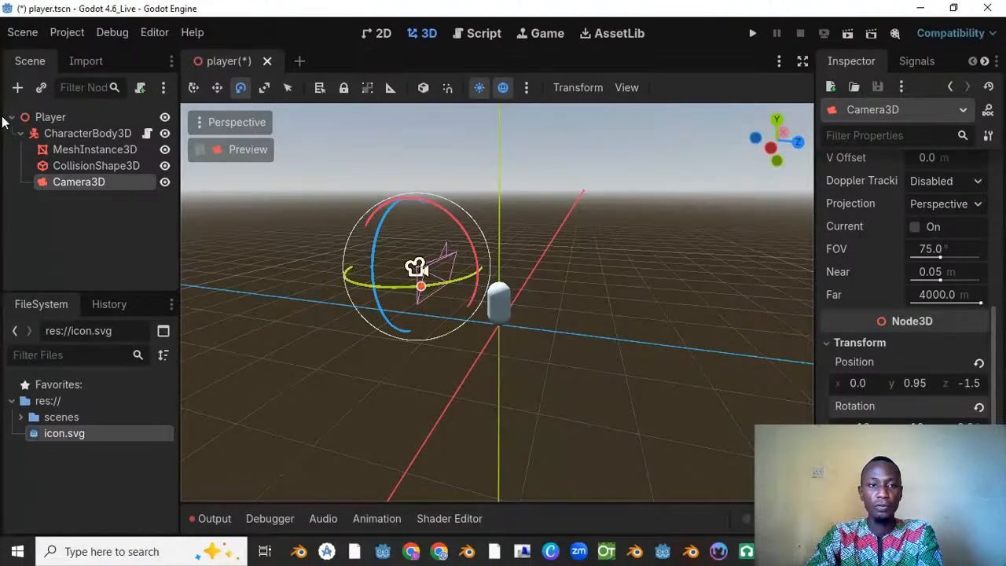
scroll(998, 245, up, 5)
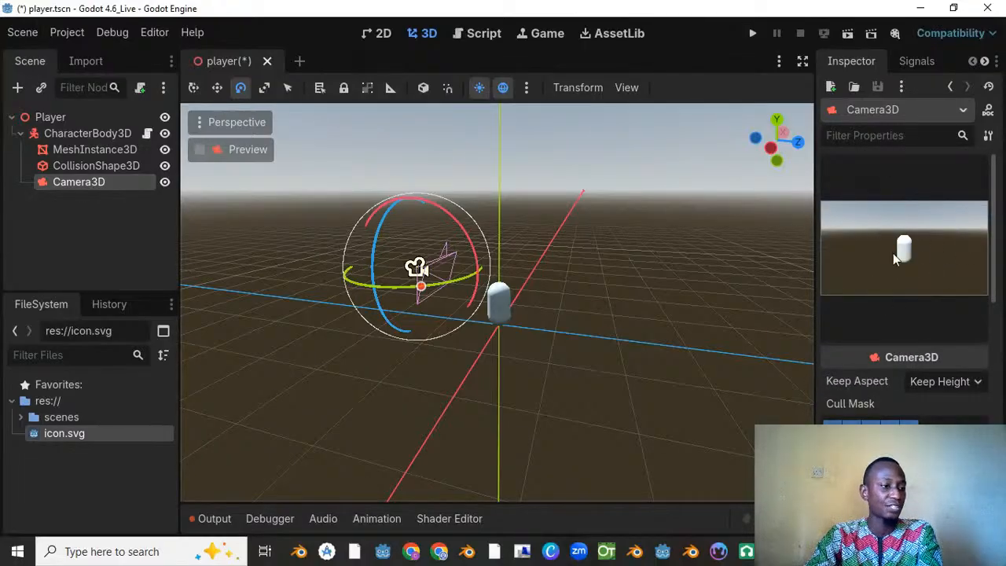
Step: Raise the Camera3D slightly, move it a little closer to the capsule along Z, and save the player scene
click(218, 88)
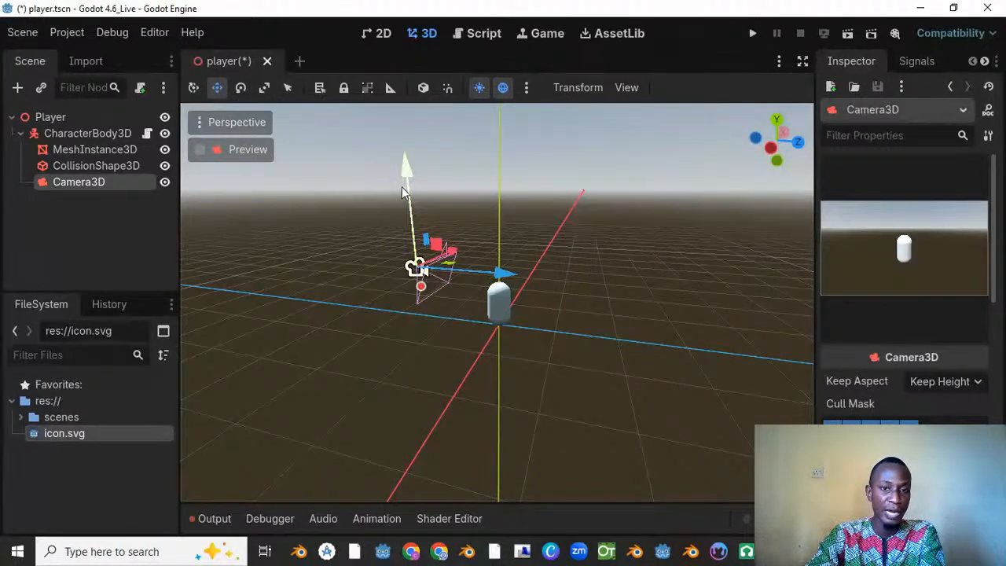
drag(407, 162, 411, 146)
drag(498, 251, 513, 259)
drag(412, 146, 415, 155)
key(ctrl+s)
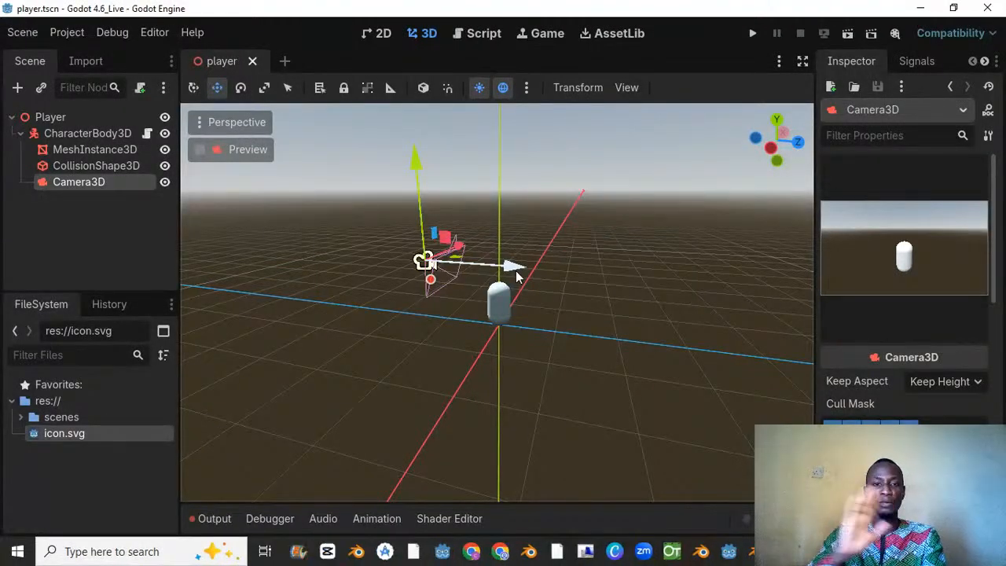
key(ctrl+s)
Step: Examine the camera's placement relative to the capsule from several angles and save the player scene again
middle_drag(538, 196, 483, 292)
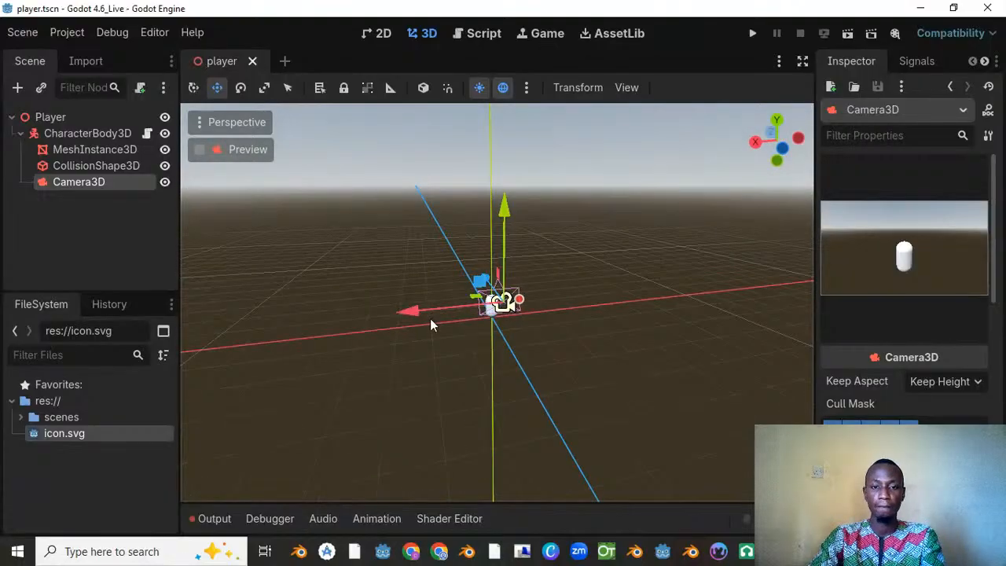
drag(423, 312, 425, 311)
middle_drag(424, 311, 365, 251)
key(ctrl+s)
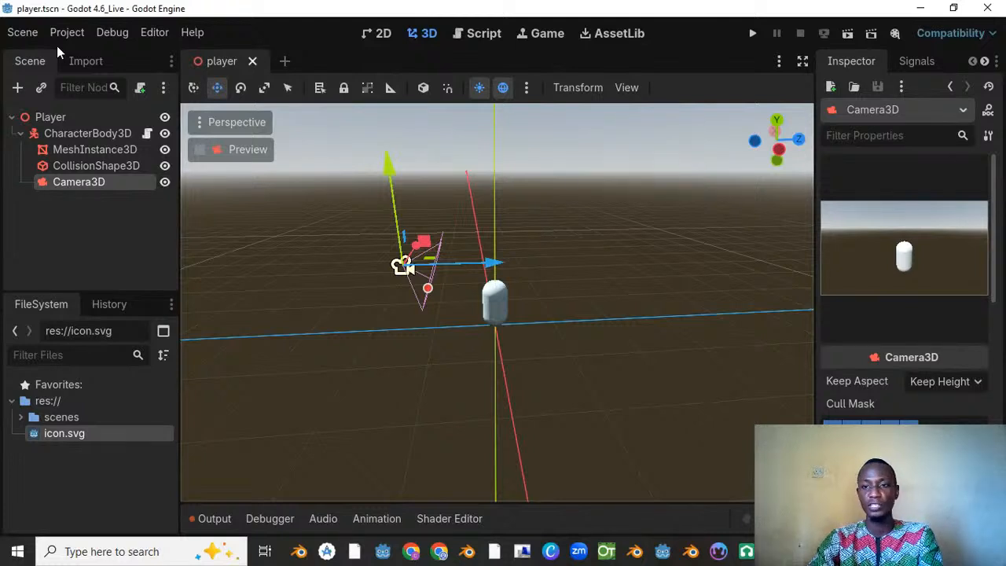
middle_drag(677, 260, 559, 267)
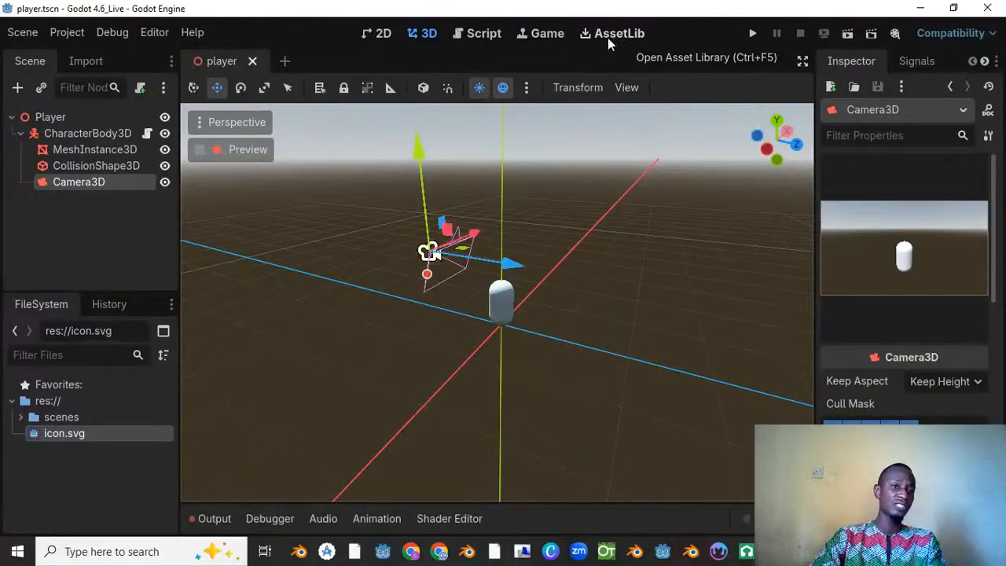
Step: Create a new scene with a 3D Scene root node
click(284, 61)
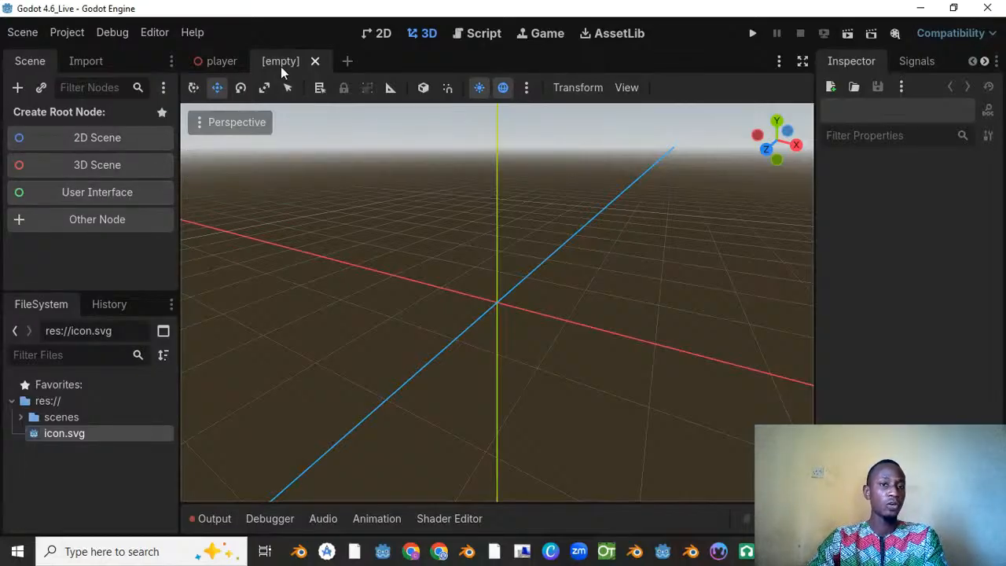
click(315, 61)
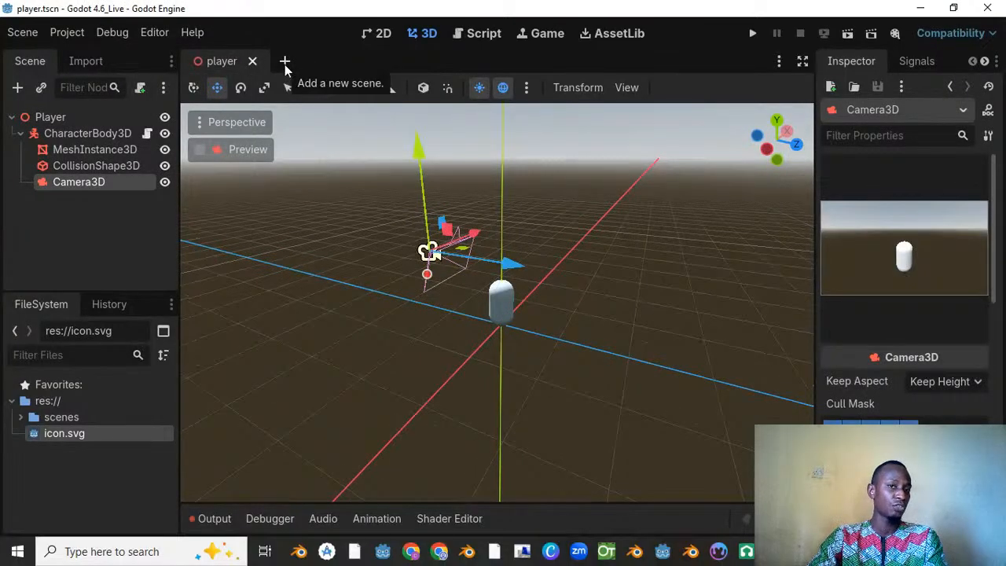
click(285, 61)
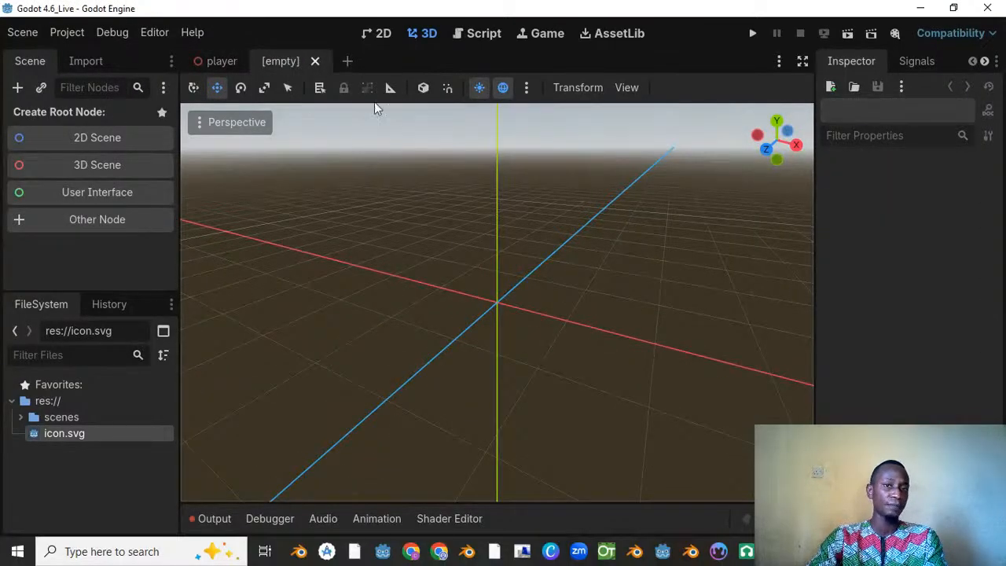
click(111, 166)
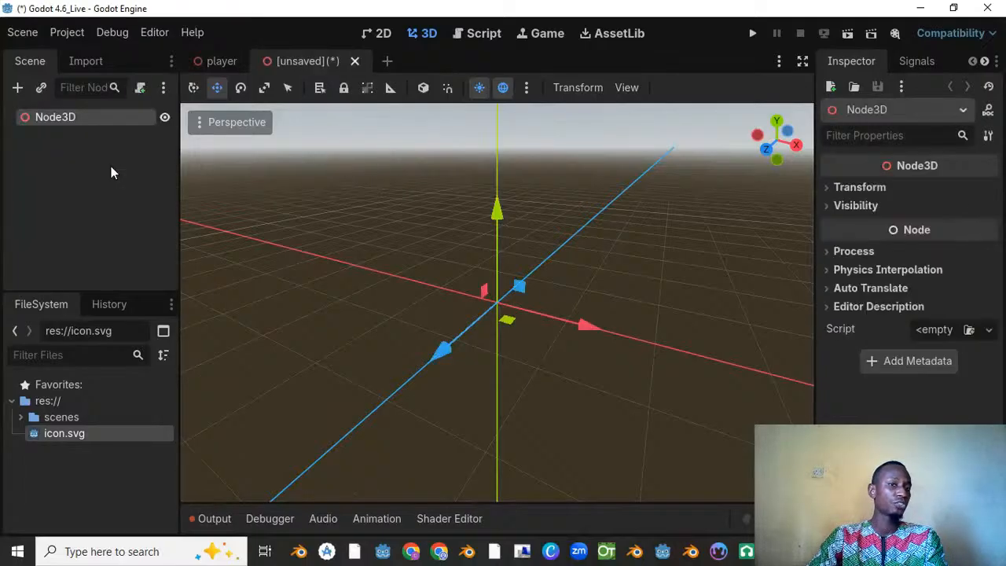
Step: Rename the new scene's root node to Floor
double_click(76, 121)
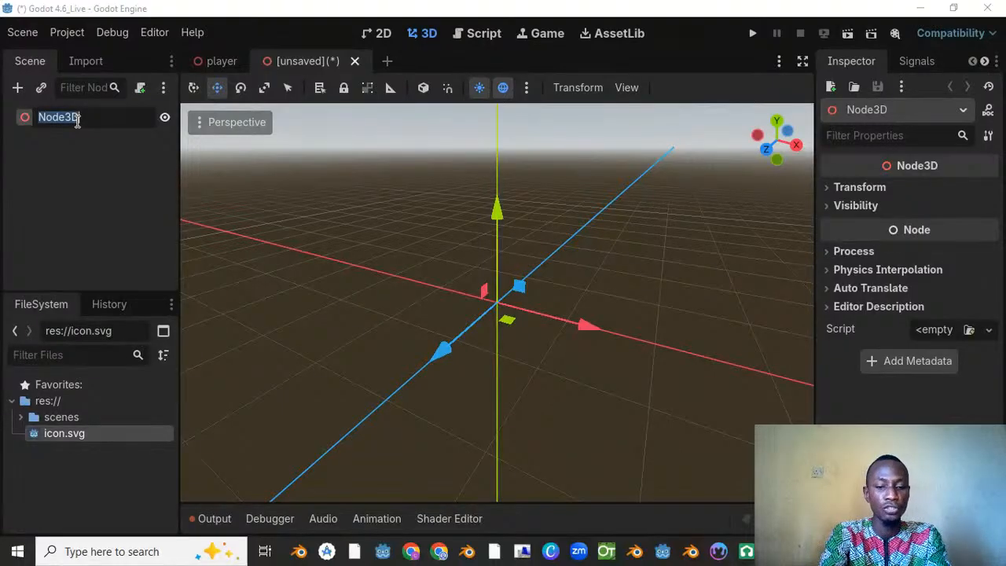
key(BackSpace)
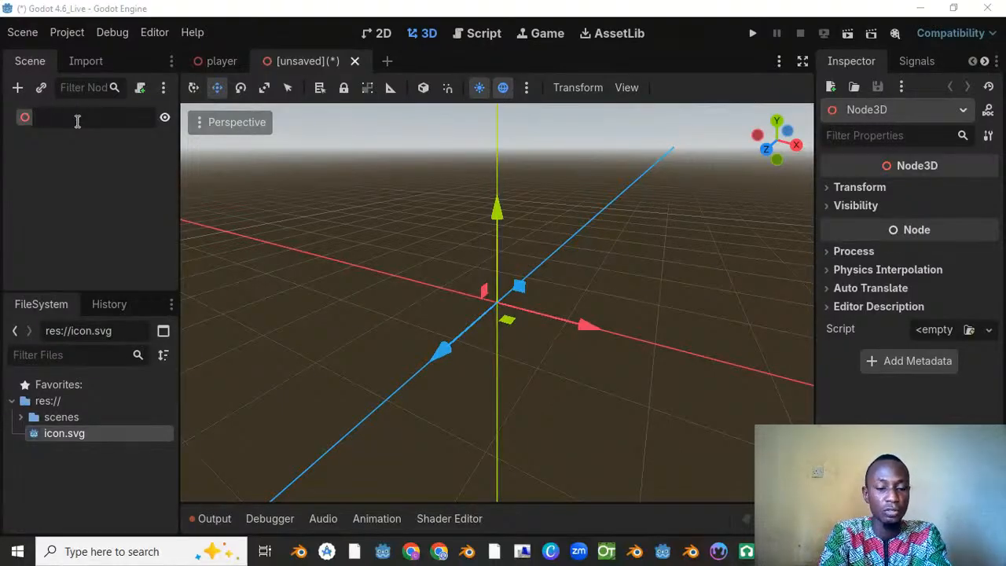
text(Floor)
key(Return)
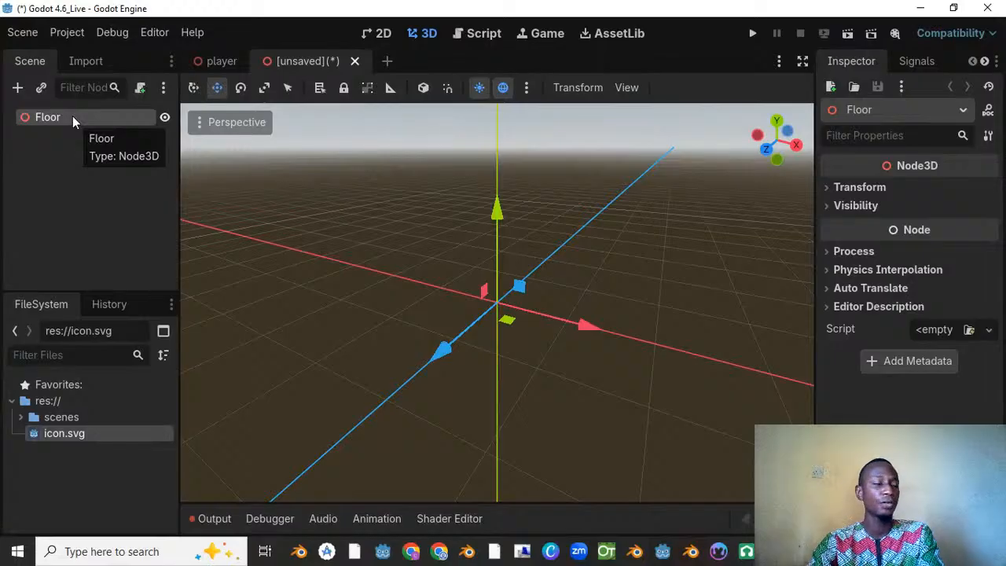
Step: Add a StaticBody3D as a child of the Floor node
right_click(73, 116)
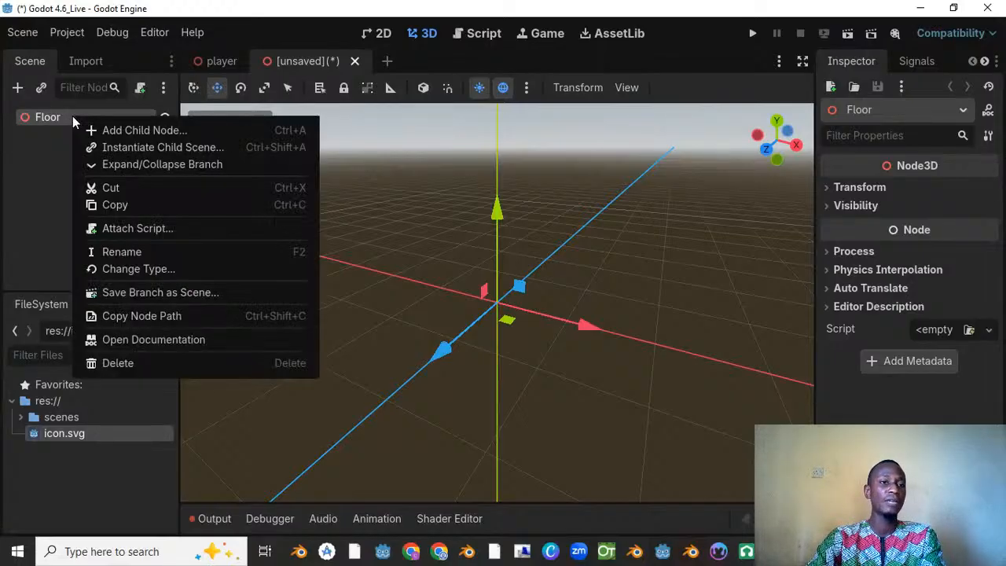
click(98, 126)
text(stat)
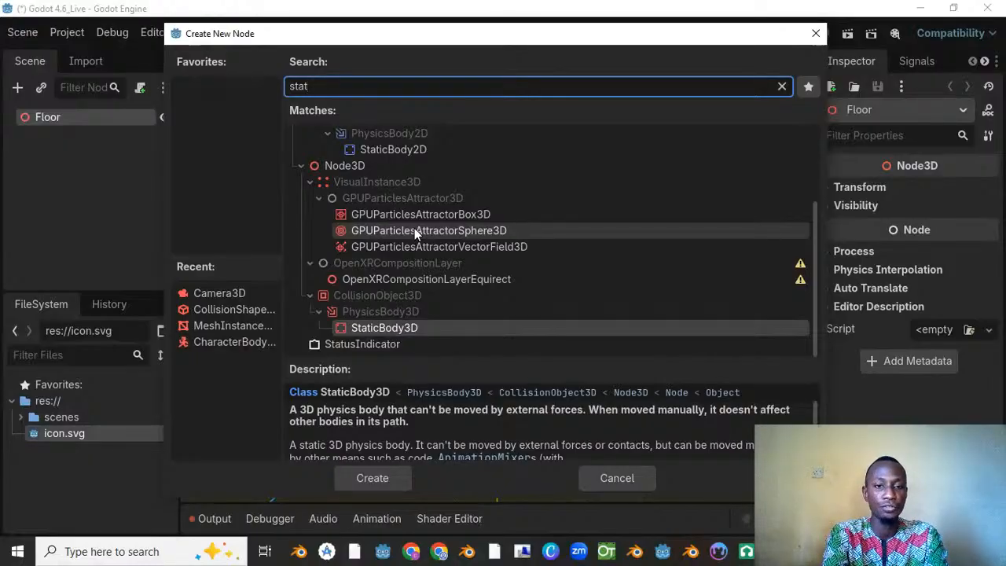
key(Return)
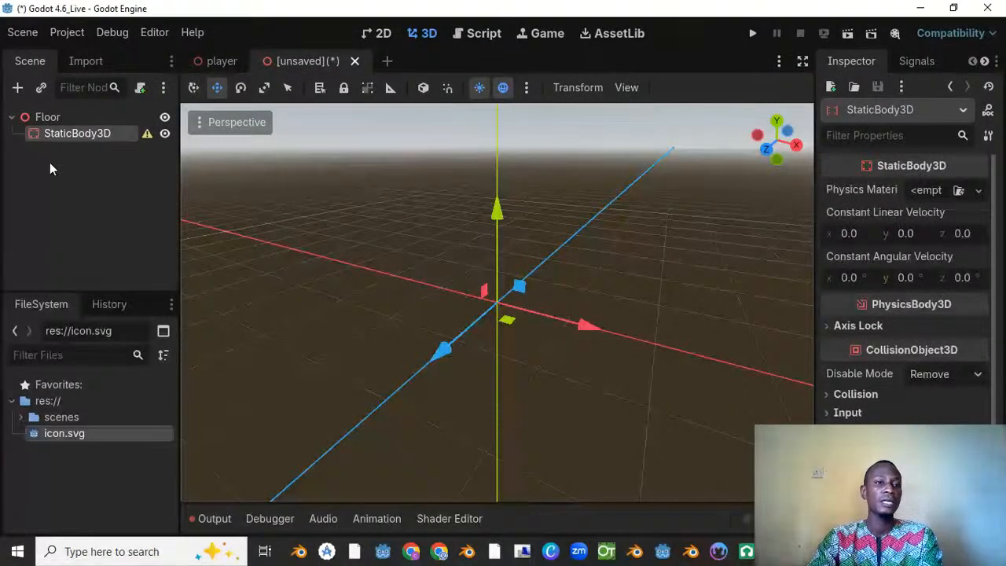
Step: Add a MeshInstance3D child under the StaticBody3D and give it a new BoxMesh
right_click(69, 132)
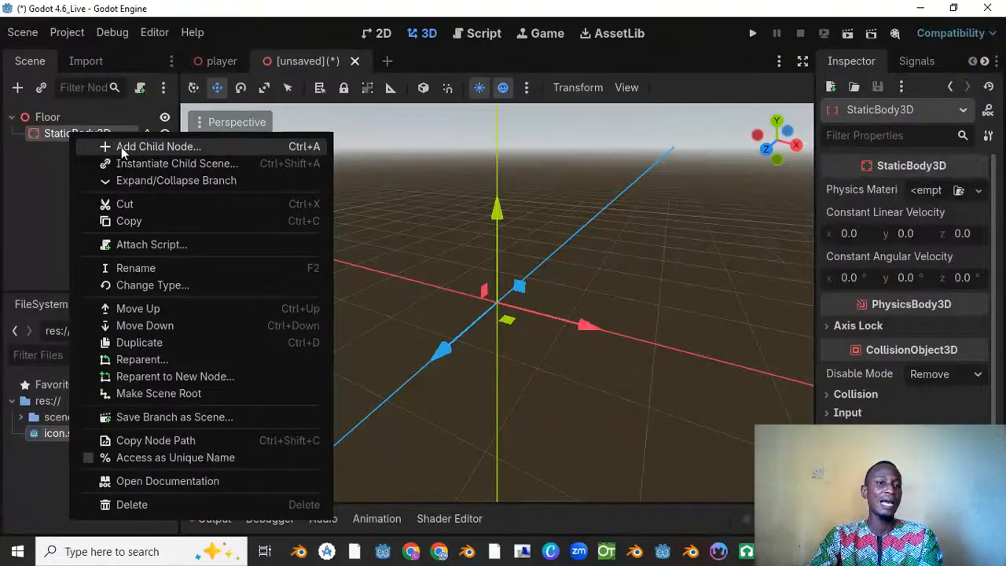
click(121, 149)
text(m)
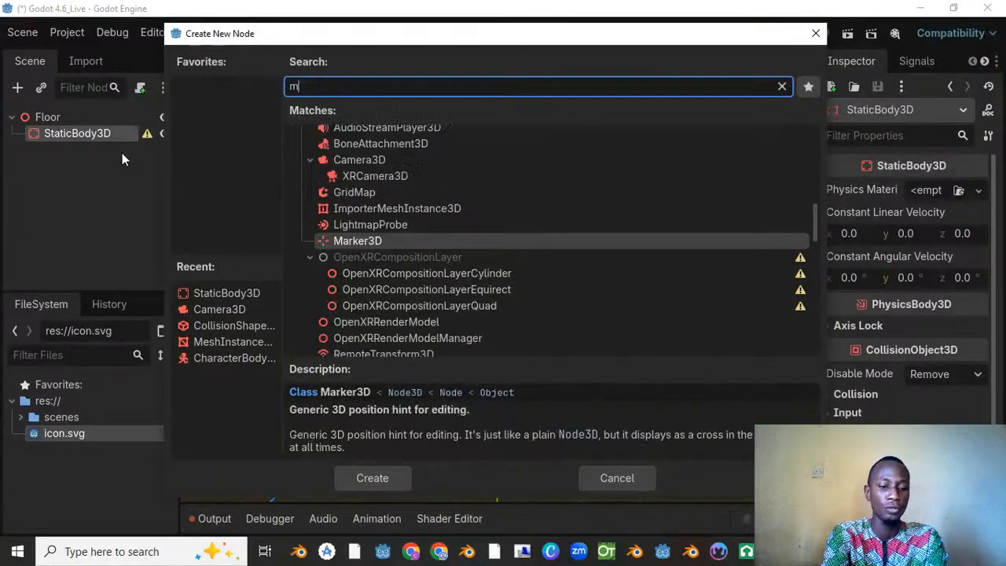
text(esh)
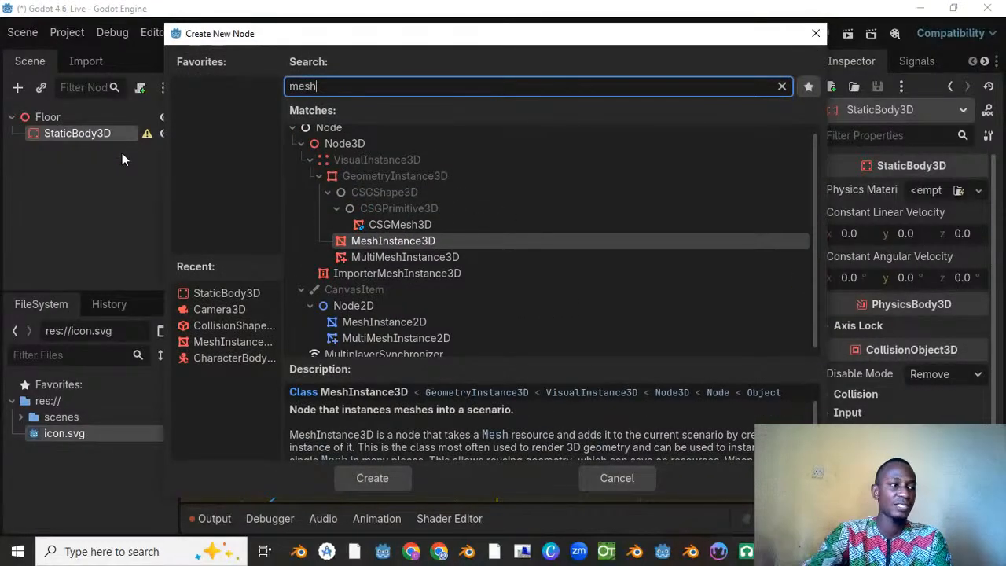
click(406, 246)
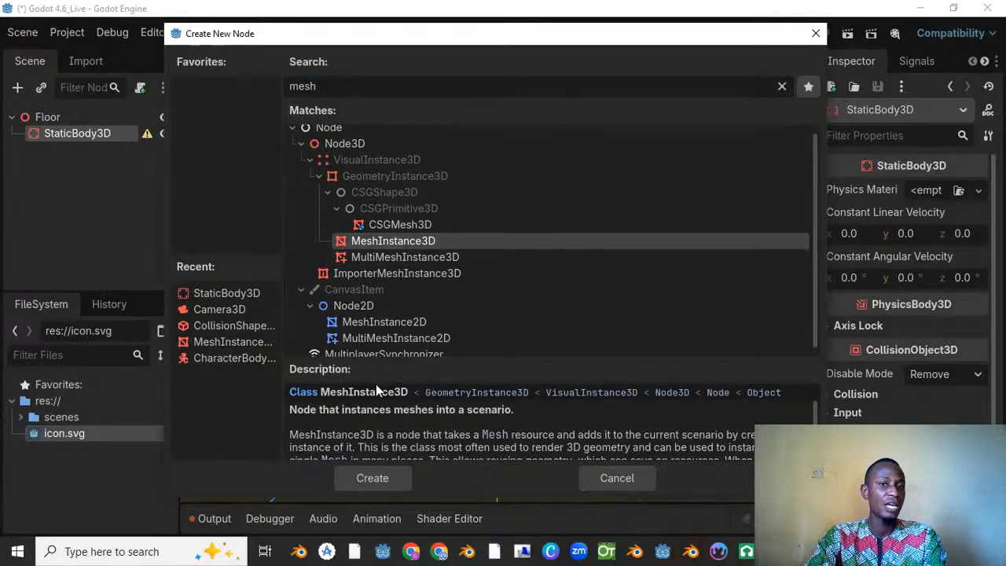
click(375, 481)
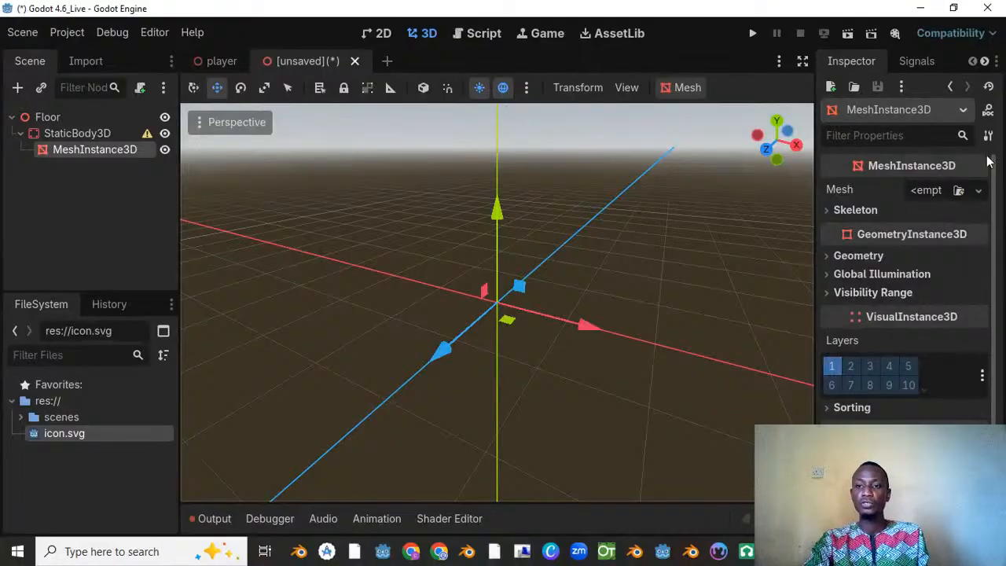
click(978, 191)
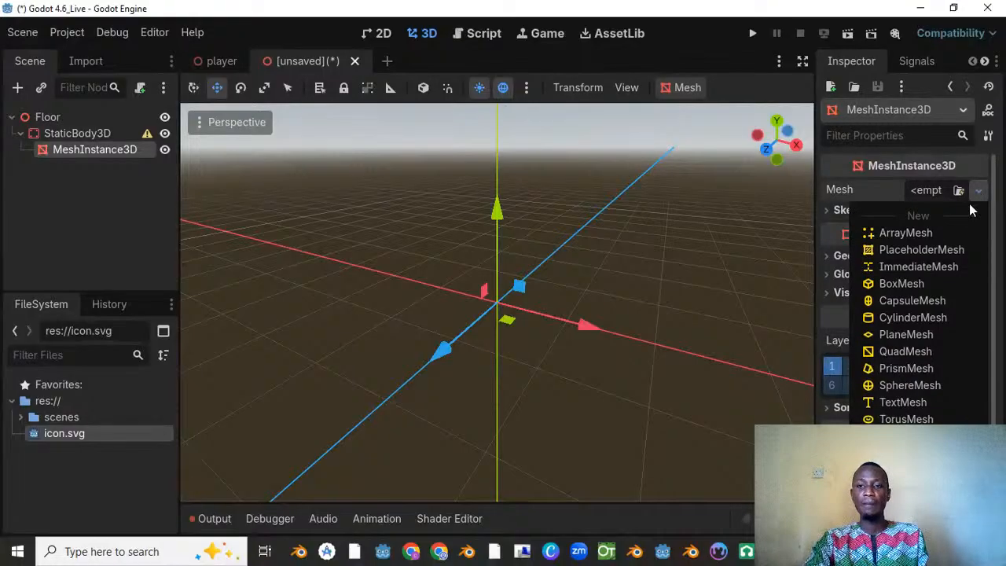
click(933, 283)
Step: Flatten the box mesh into a thin slab by scaling it about -0.865 along the Y axis
scroll(422, 255, down, 3)
middle_drag(477, 259, 425, 229)
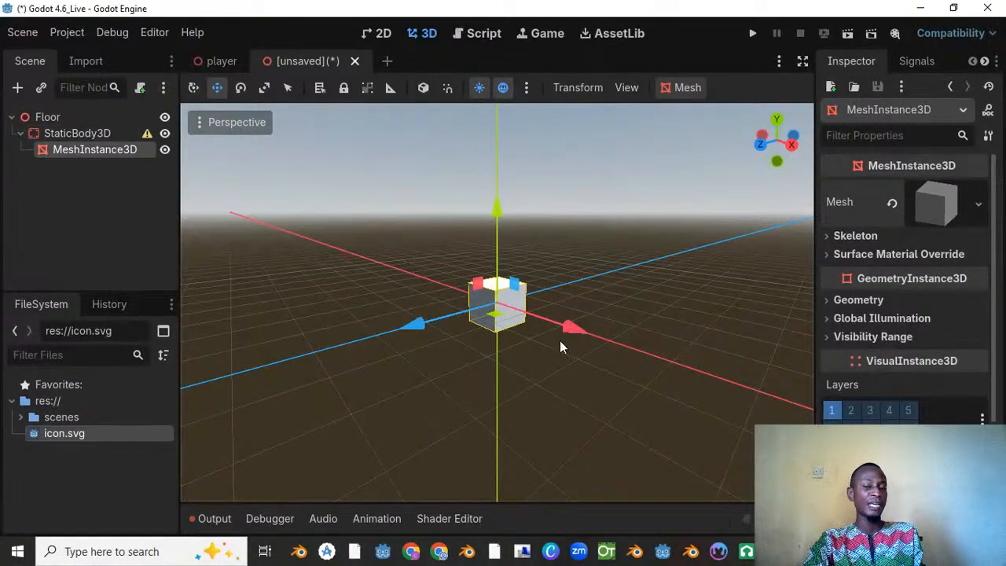
scroll(445, 231, up, 5)
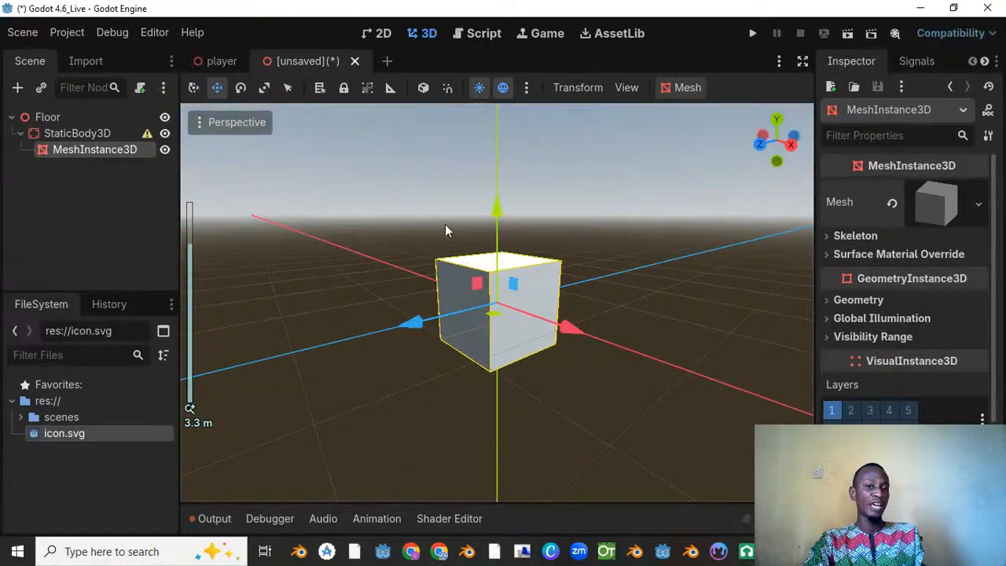
middle_drag(445, 230, 438, 168)
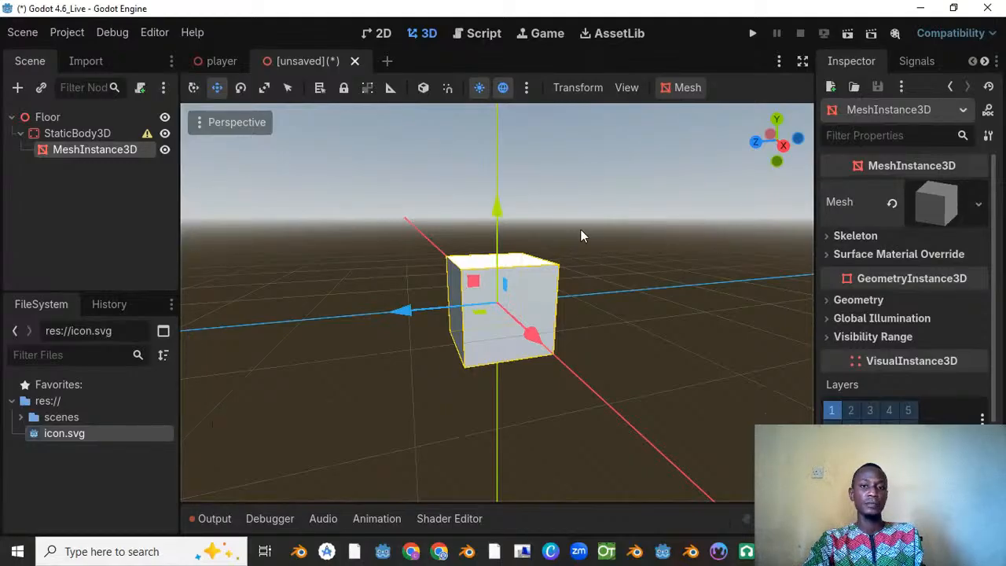
click(265, 89)
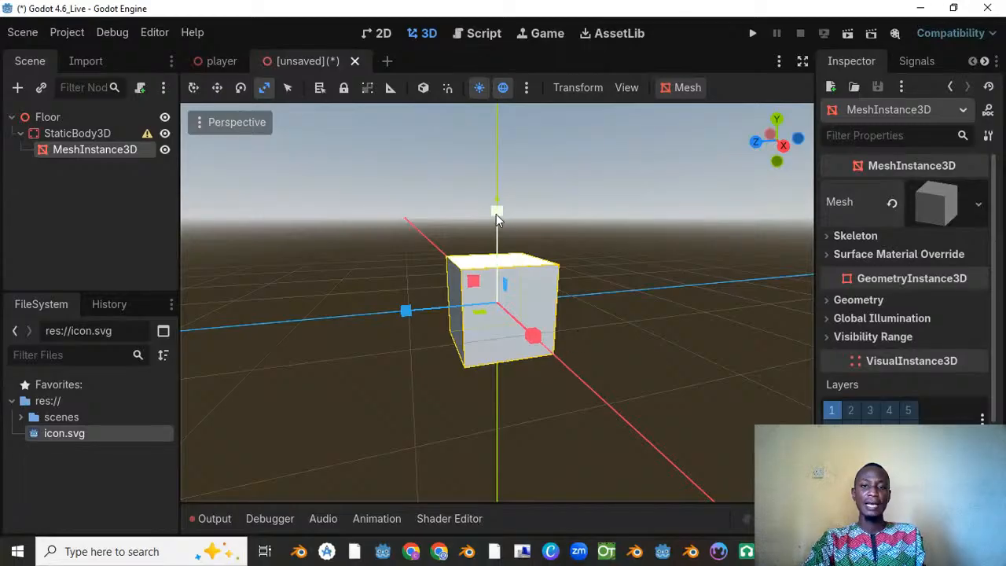
drag(496, 214, 497, 297)
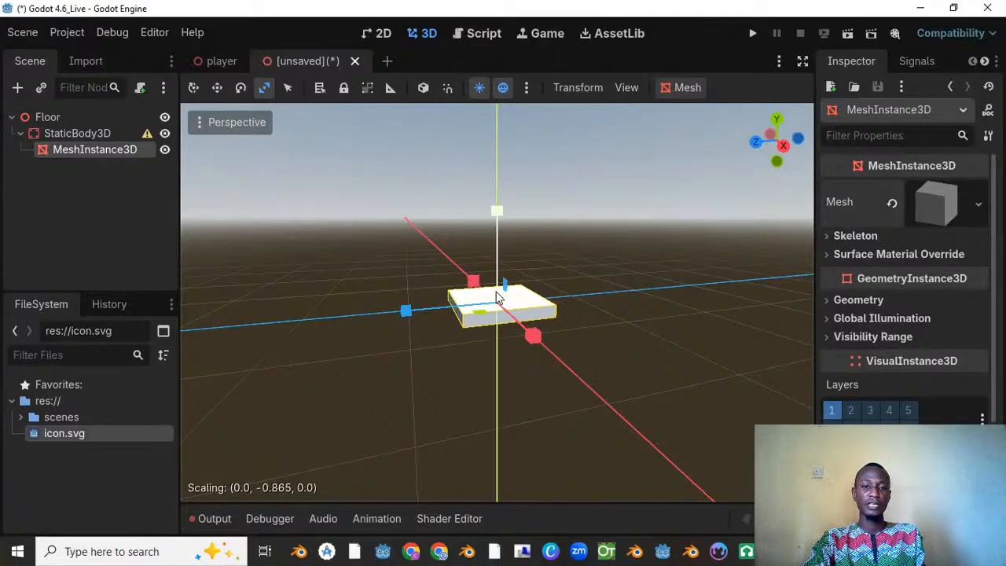
Step: Scale the flattened box repeatedly along the X and Z axes until it forms a large, roughly square floor
scroll(503, 312, down, 10)
middle_drag(505, 315, 569, 344)
drag(567, 340, 912, 517)
scroll(618, 414, down, 7)
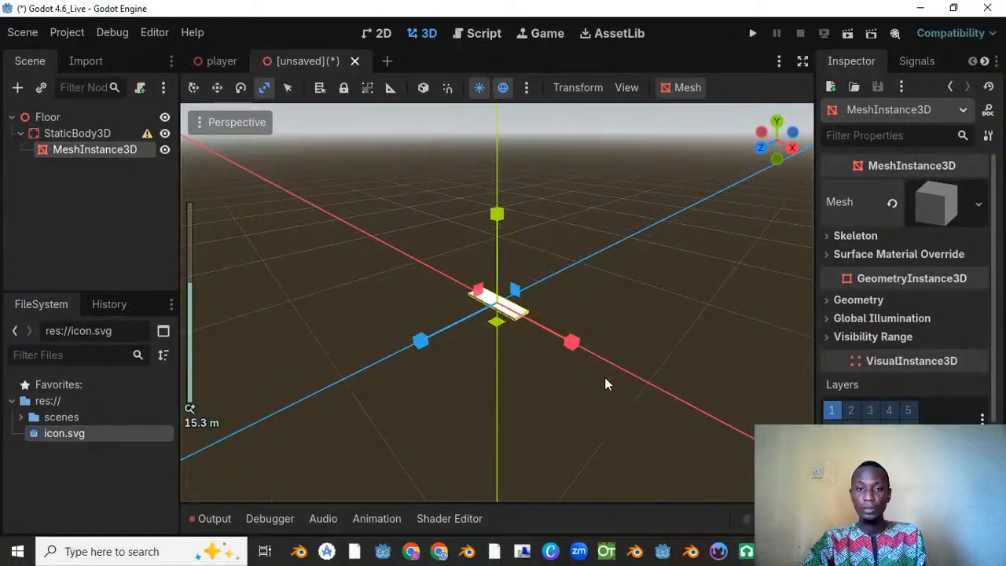
drag(420, 341, 211, 481)
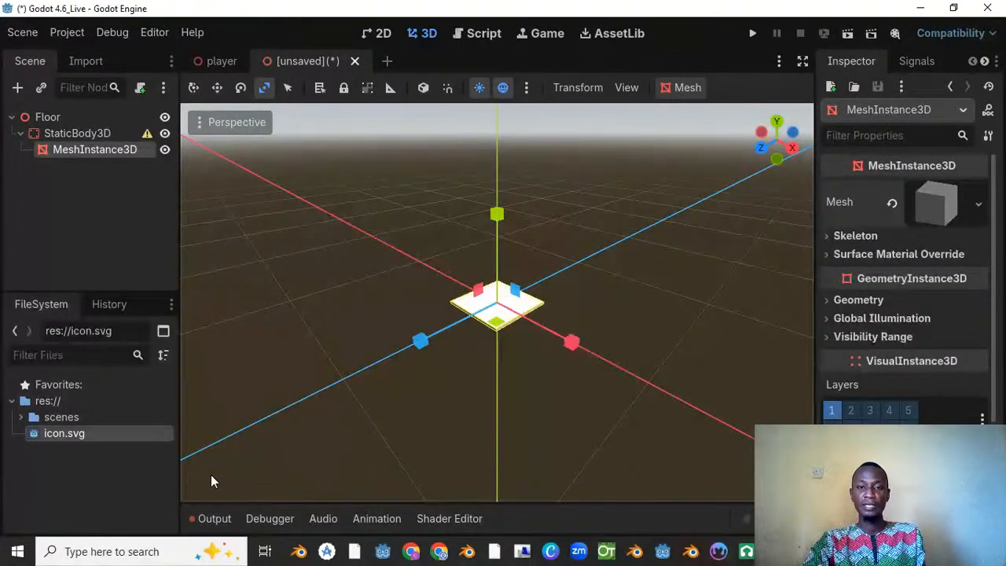
drag(421, 341, 260, 393)
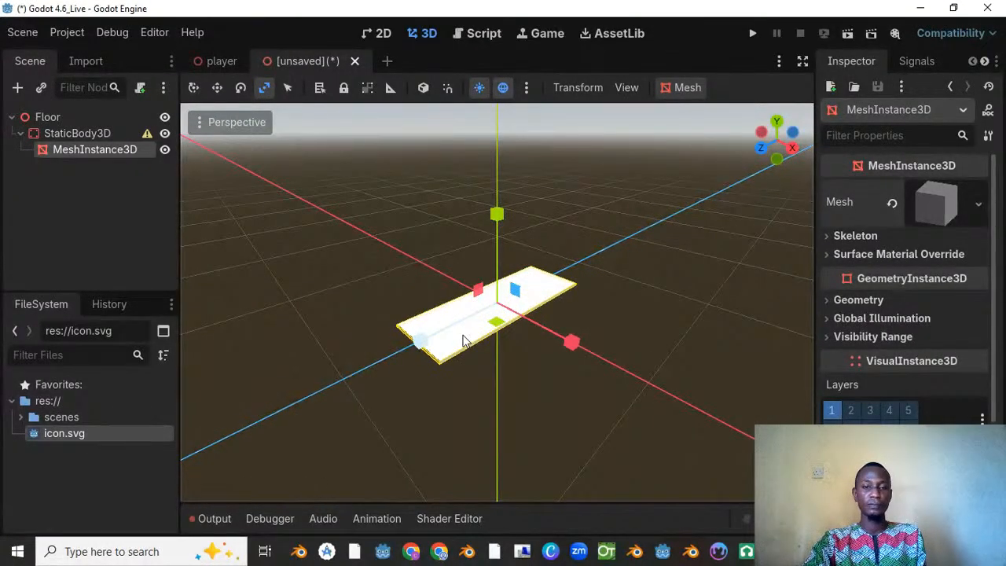
drag(571, 342, 669, 421)
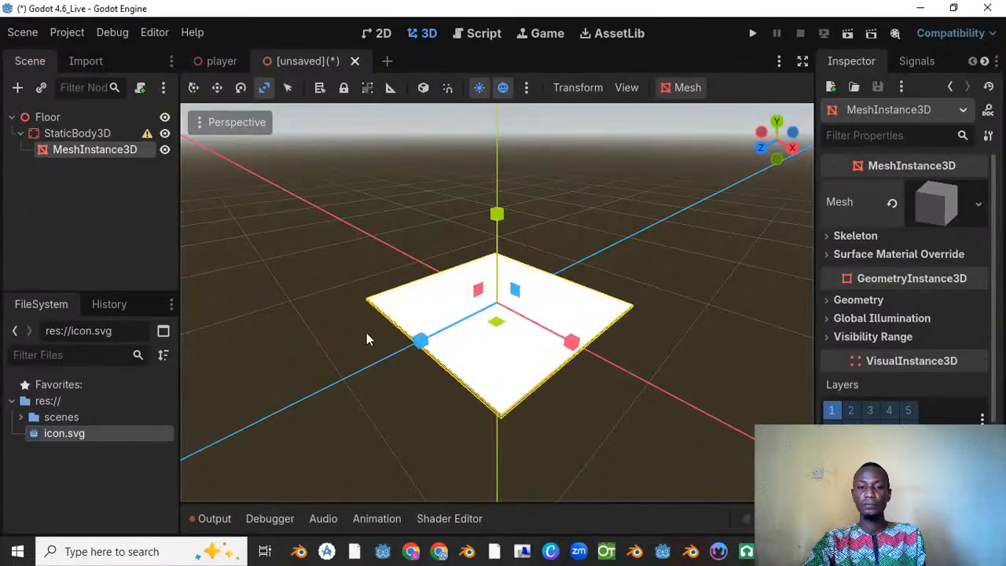
drag(421, 341, 243, 434)
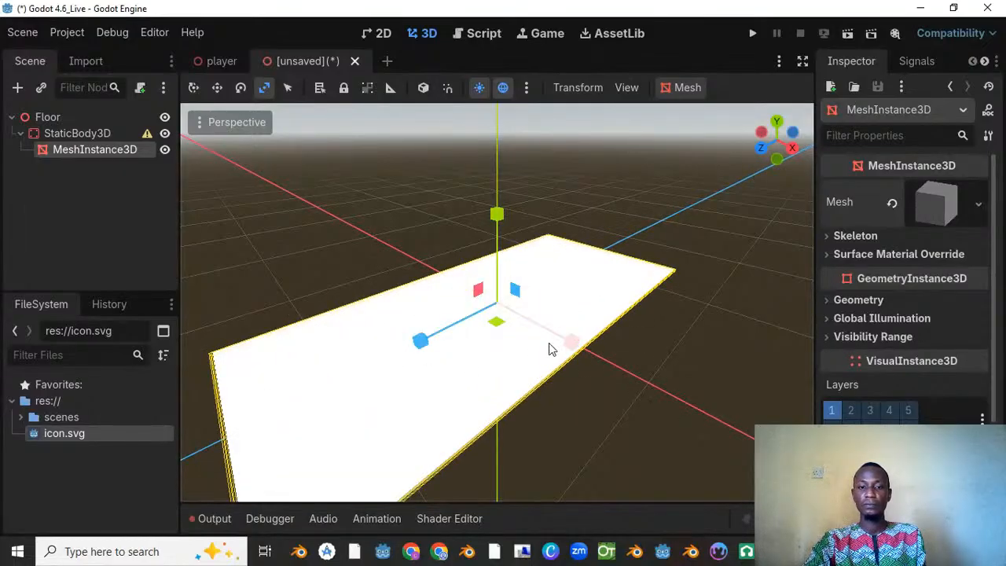
drag(572, 341, 775, 452)
middle_drag(615, 299, 418, 312)
drag(420, 291, 398, 292)
scroll(495, 228, down, 10)
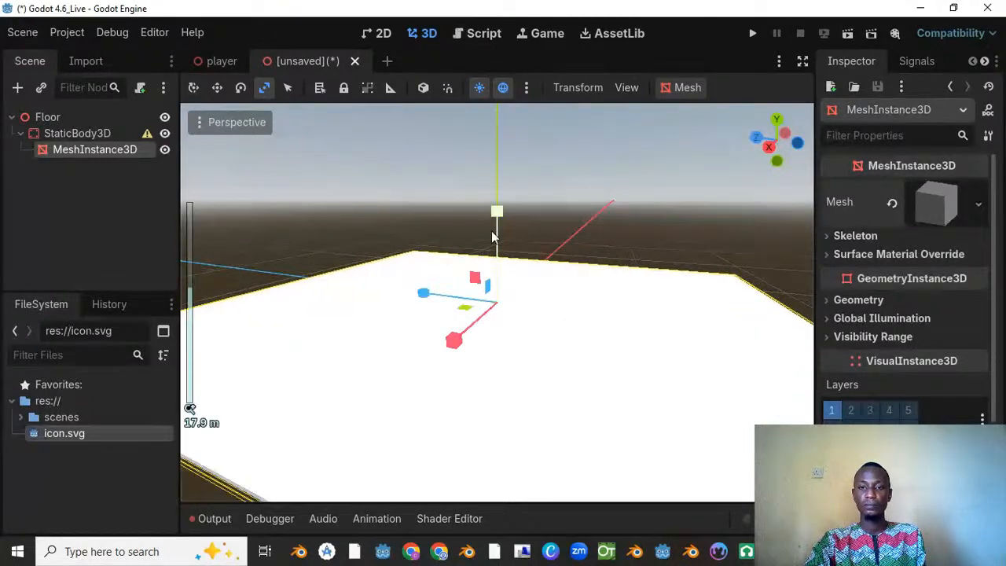
middle_drag(519, 234, 490, 260)
scroll(490, 260, up, 10)
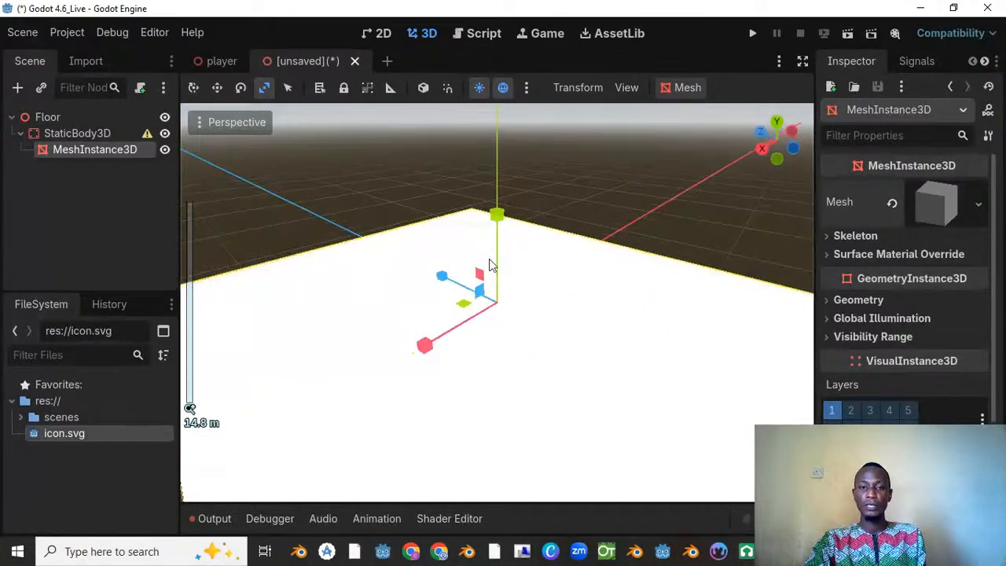
Step: Add a CollisionShape3D child under the StaticBody3D
right_click(85, 134)
click(129, 146)
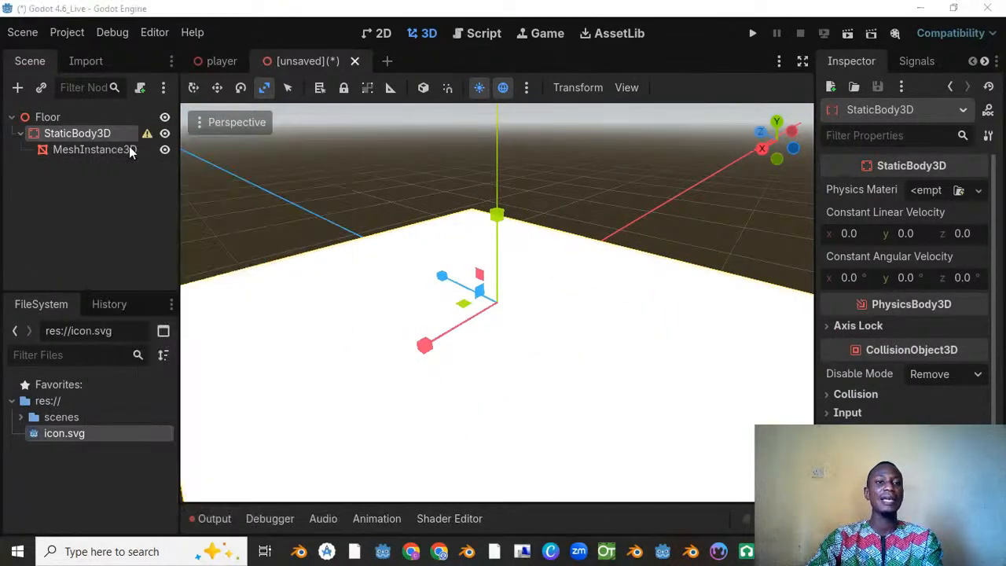
text(colli)
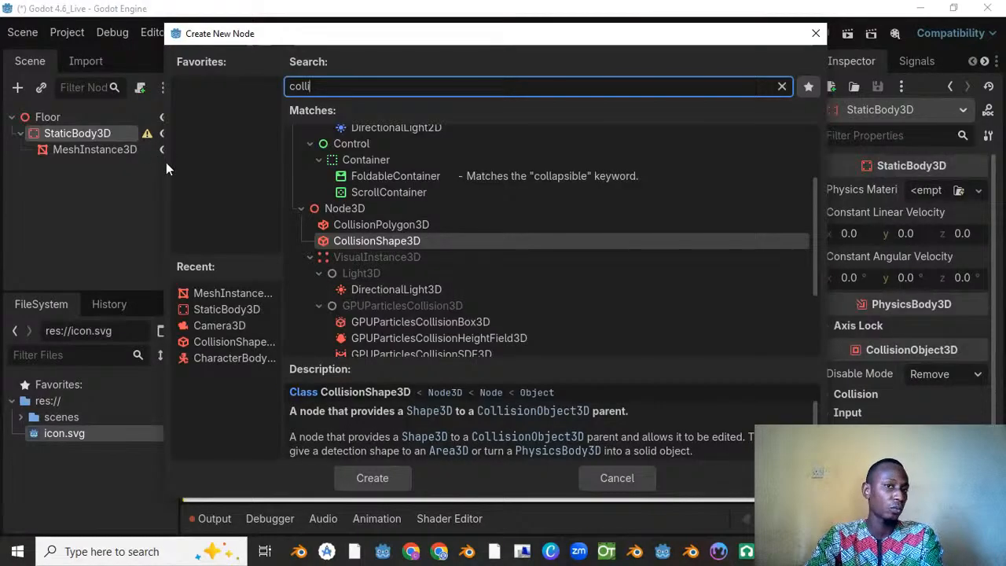
click(382, 483)
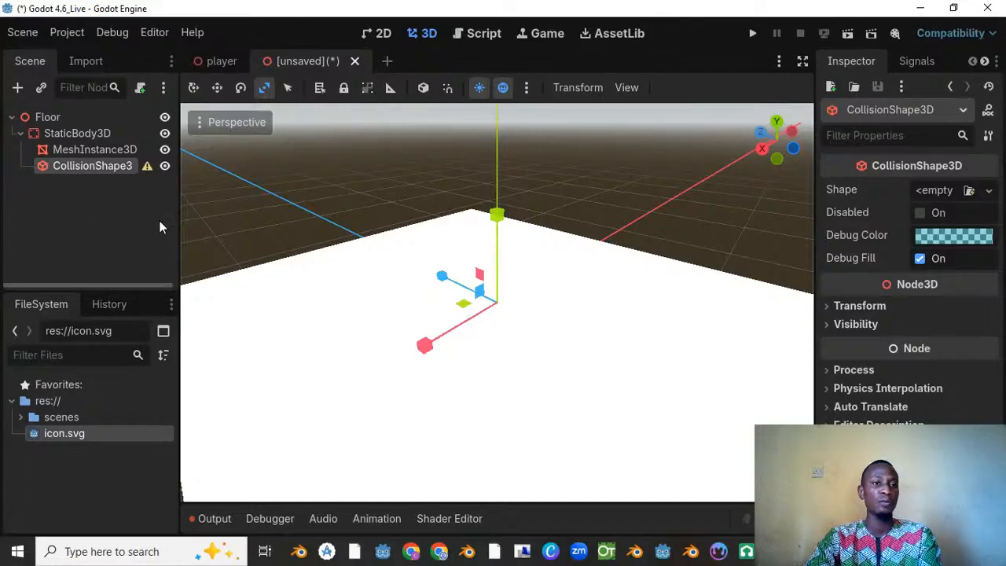
Step: Assign a new BoxShape3D to the CollisionShape3D's shape
scroll(508, 367, down, 13)
middle_drag(508, 367, 595, 299)
scroll(674, 276, up, 9)
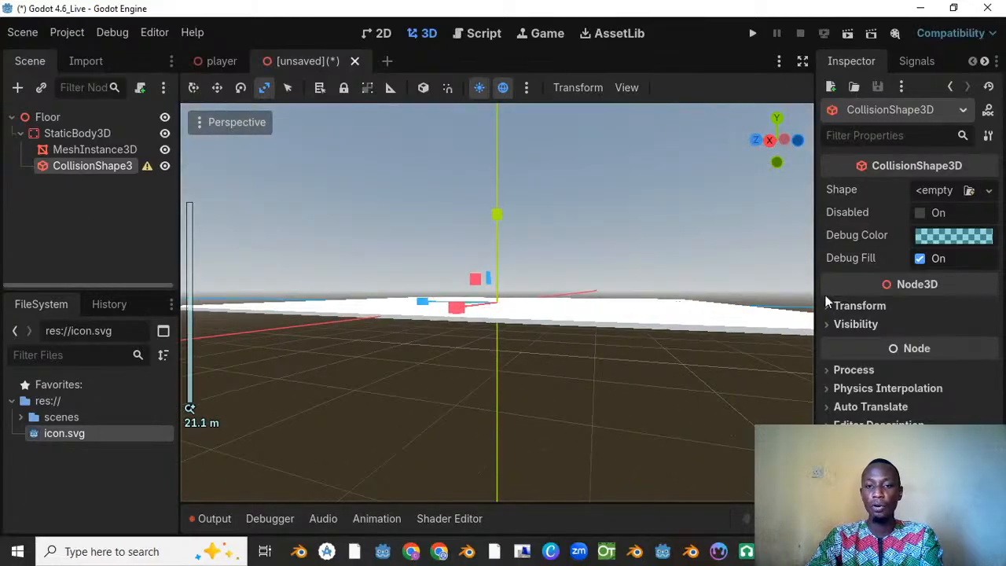
click(989, 190)
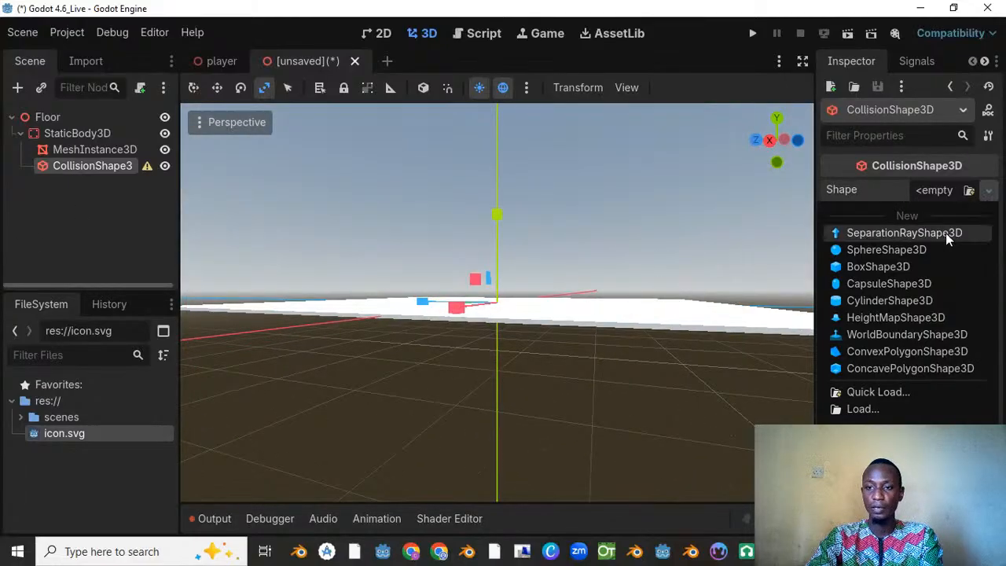
click(917, 269)
Step: Extend one Z end of the collision box outward from the floor's centre to a Z size of about 9.3
scroll(605, 255, down, 3)
middle_drag(606, 255, 544, 375)
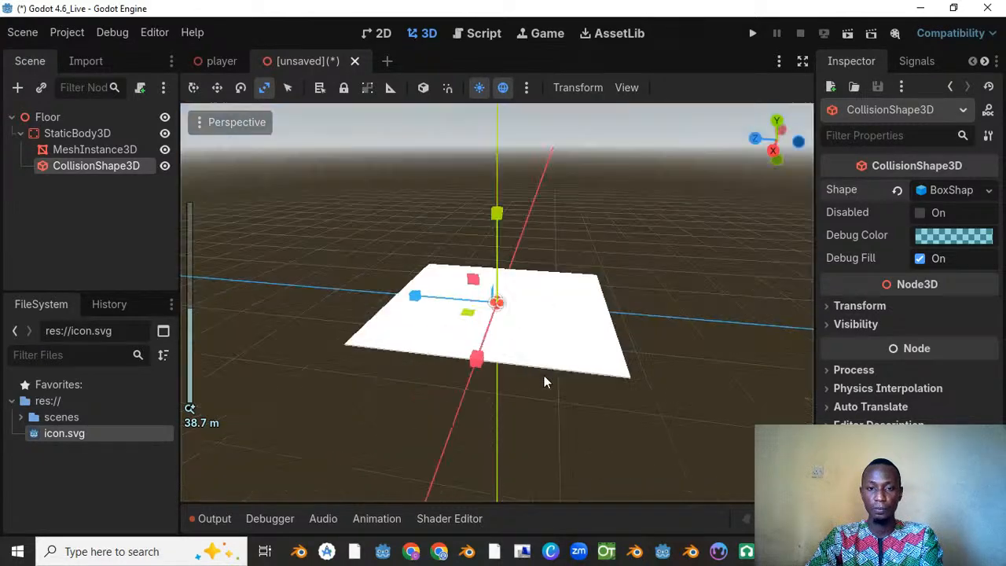
scroll(517, 333, up, 6)
scroll(516, 333, up, 9)
drag(510, 304, 759, 323)
scroll(651, 309, down, 20)
scroll(651, 309, up, 14)
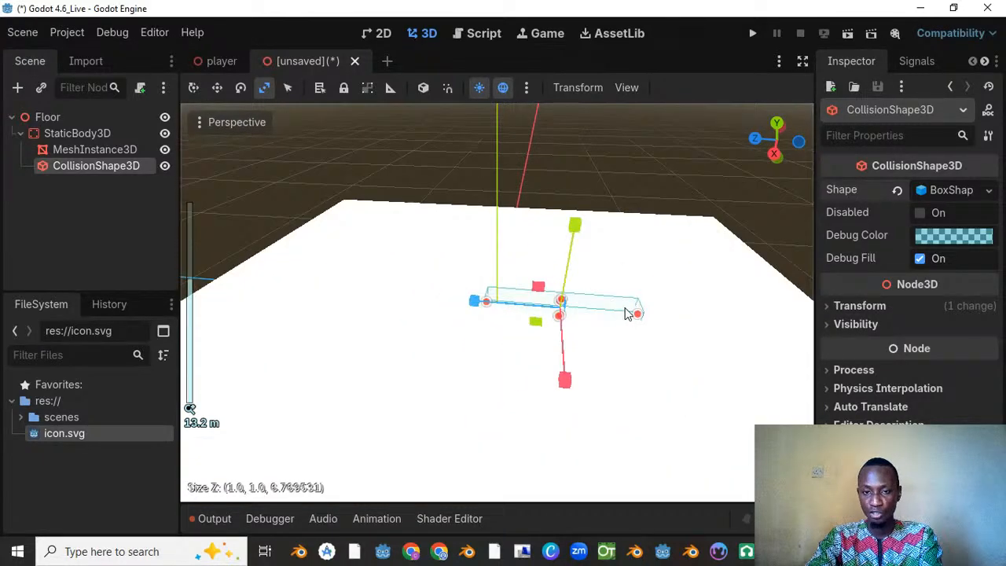
middle_drag(641, 316, 598, 386)
scroll(584, 343, up, 8)
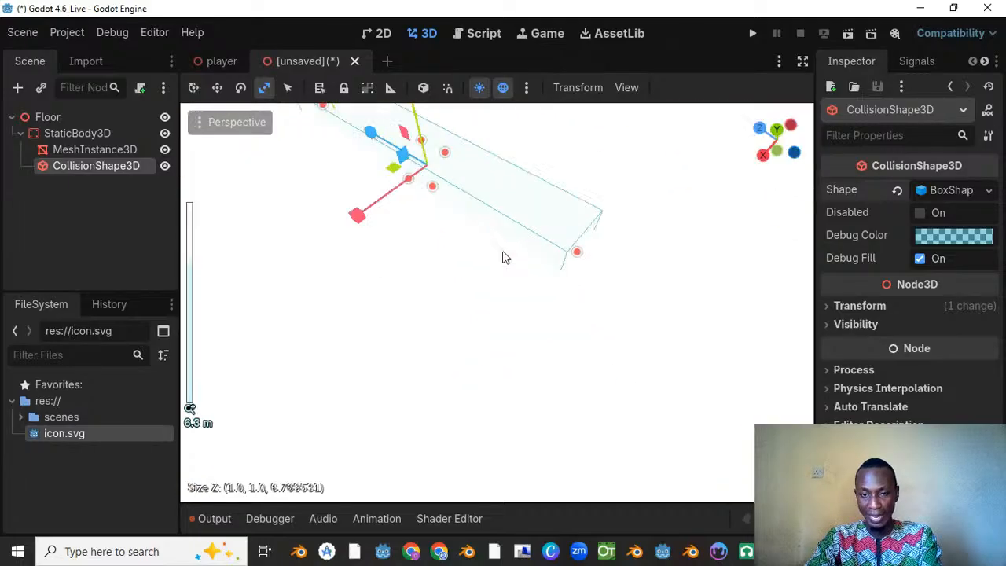
drag(579, 256, 737, 337)
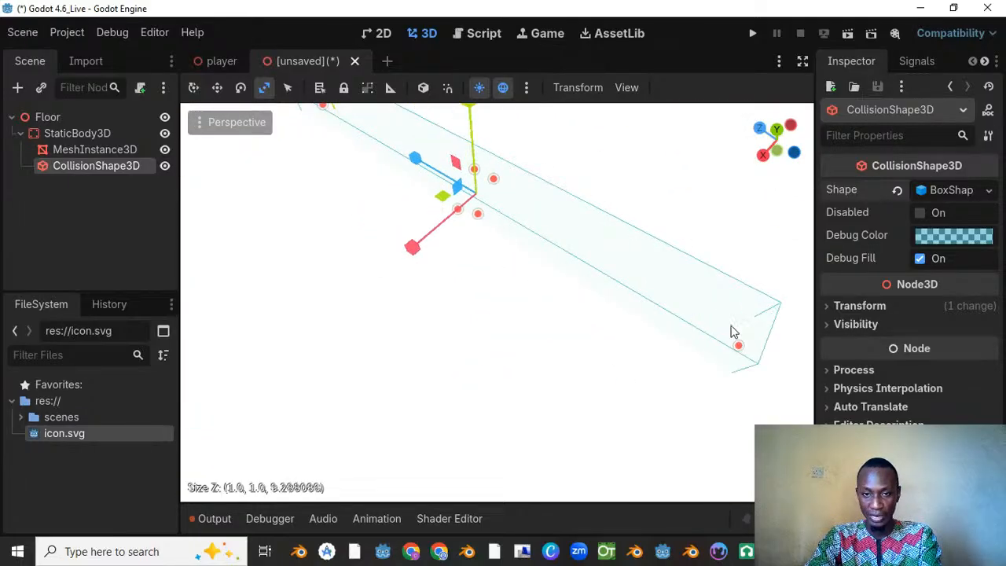
Step: Extend the collision box along Z to both opposite edges of the floor, for a Z size of about 29.8
scroll(598, 307, down, 18)
drag(528, 309, 571, 353)
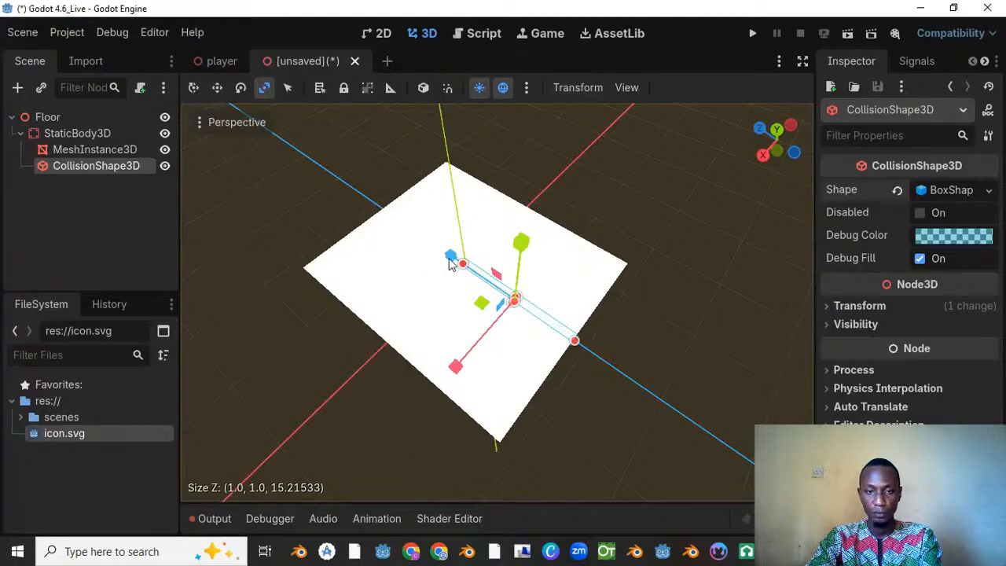
drag(463, 264, 378, 219)
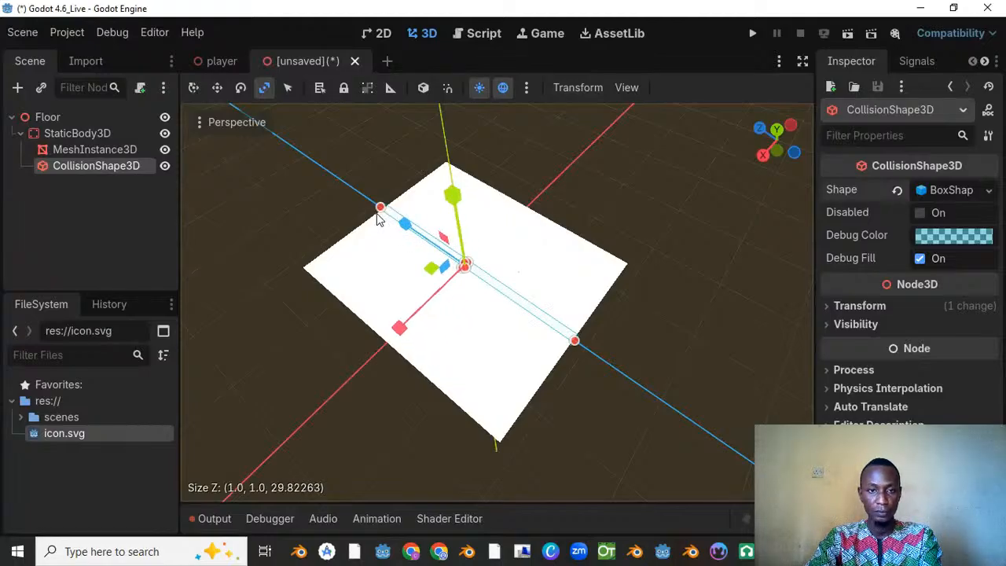
Step: Extend the collision box along X to both opposite edges of the floor, for an X size of about 24.1
scroll(377, 220, down, 3)
click(217, 88)
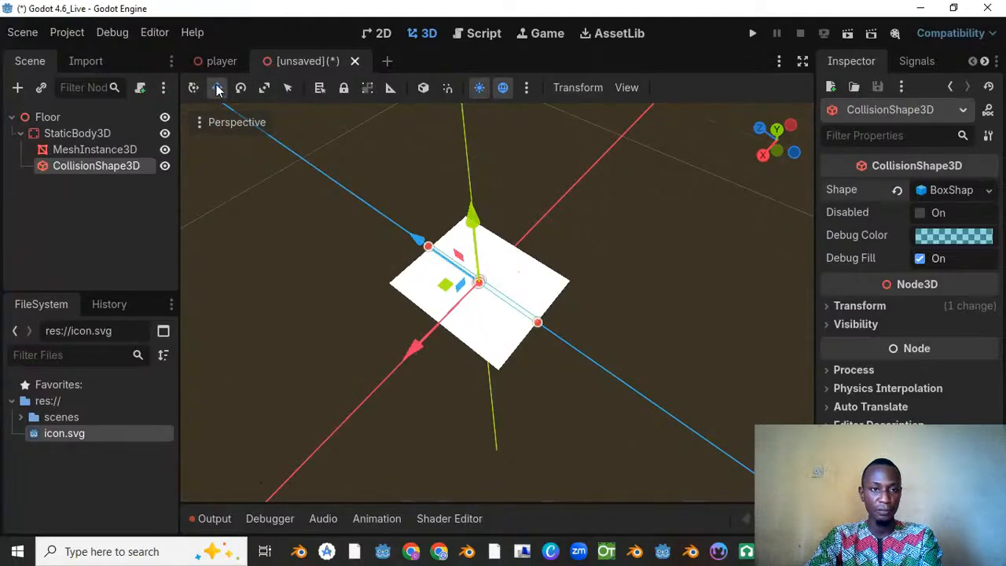
middle_drag(790, 279, 579, 288)
scroll(611, 289, up, 5)
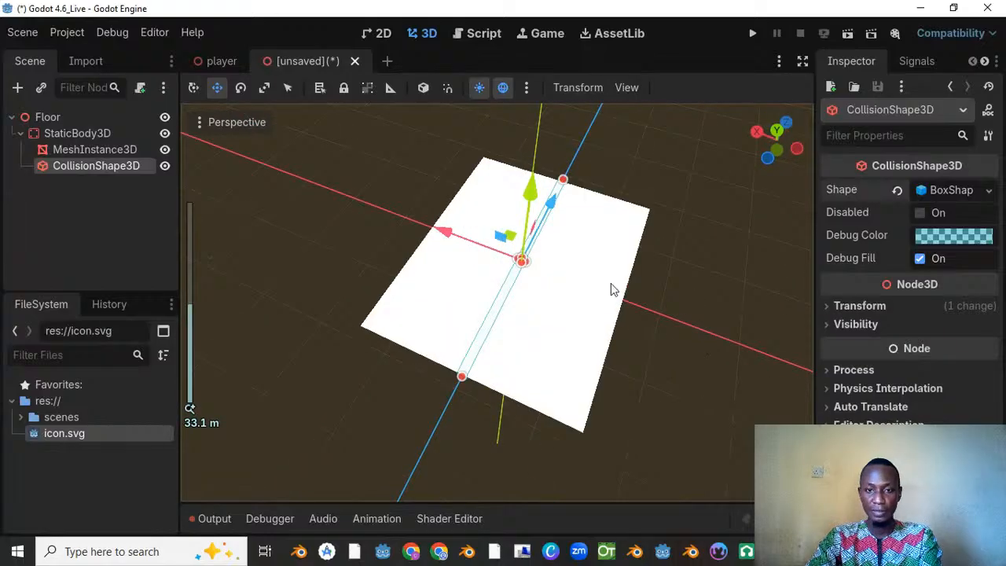
scroll(611, 289, up, 8)
drag(573, 196, 678, 254)
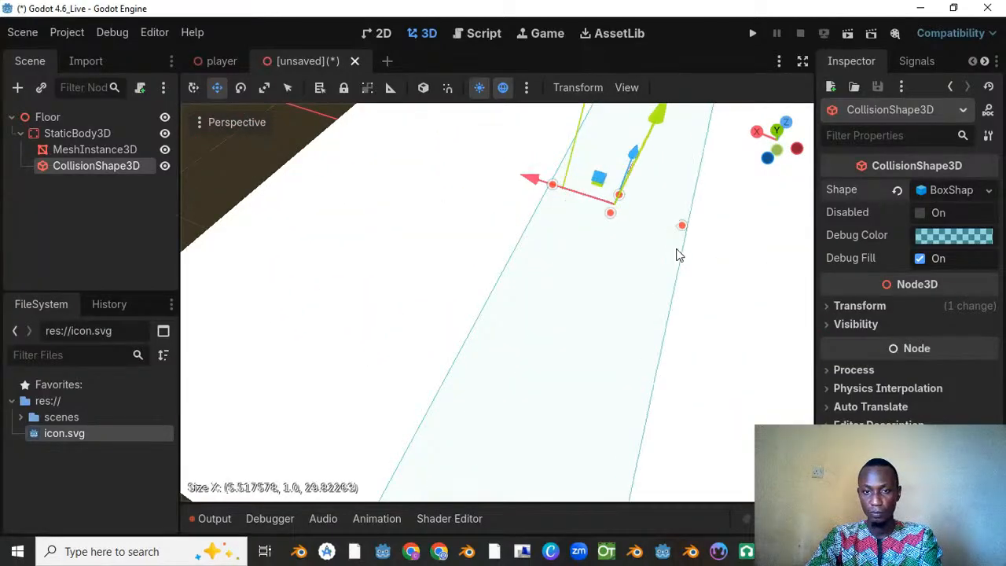
scroll(645, 263, down, 5)
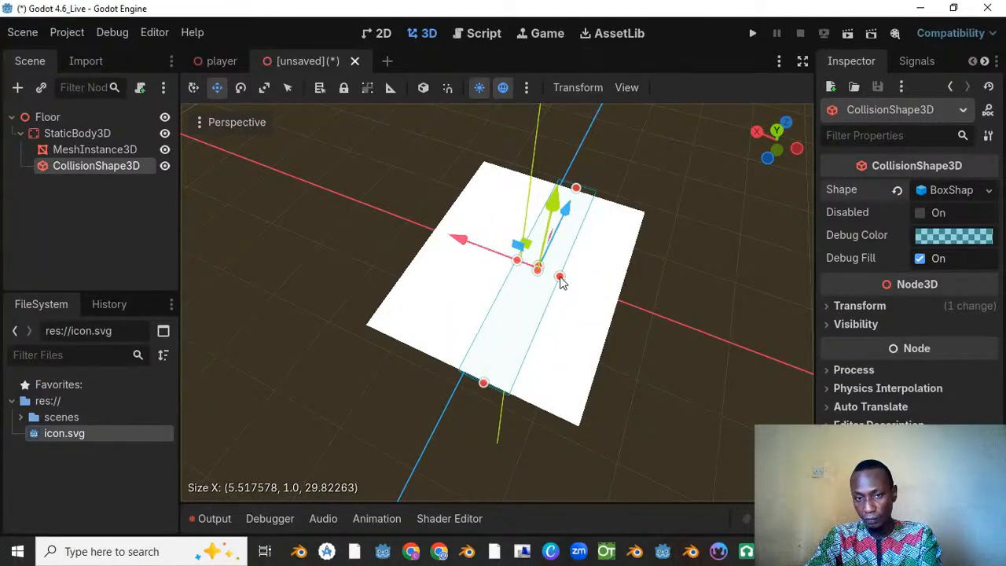
drag(561, 281, 619, 300)
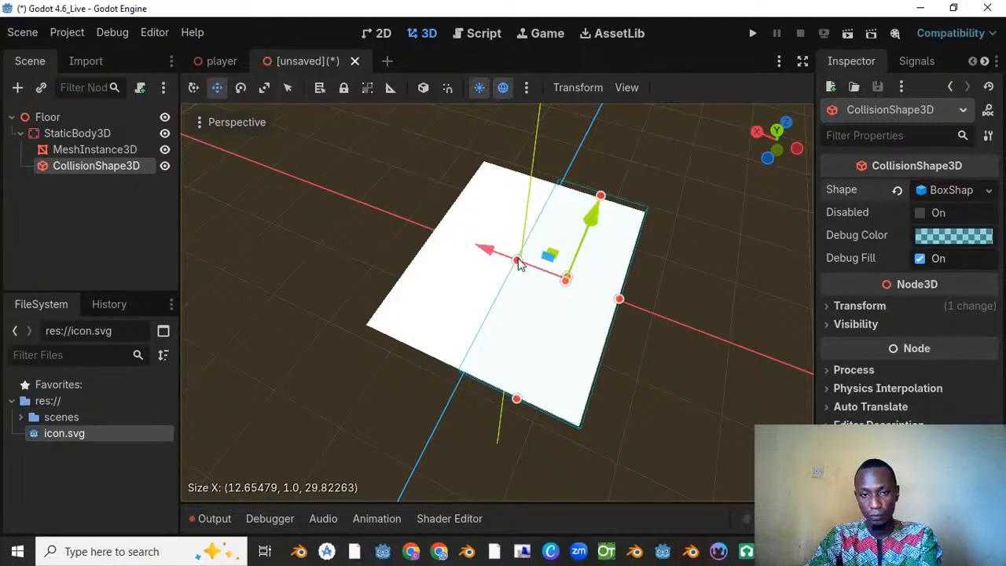
drag(518, 261, 438, 243)
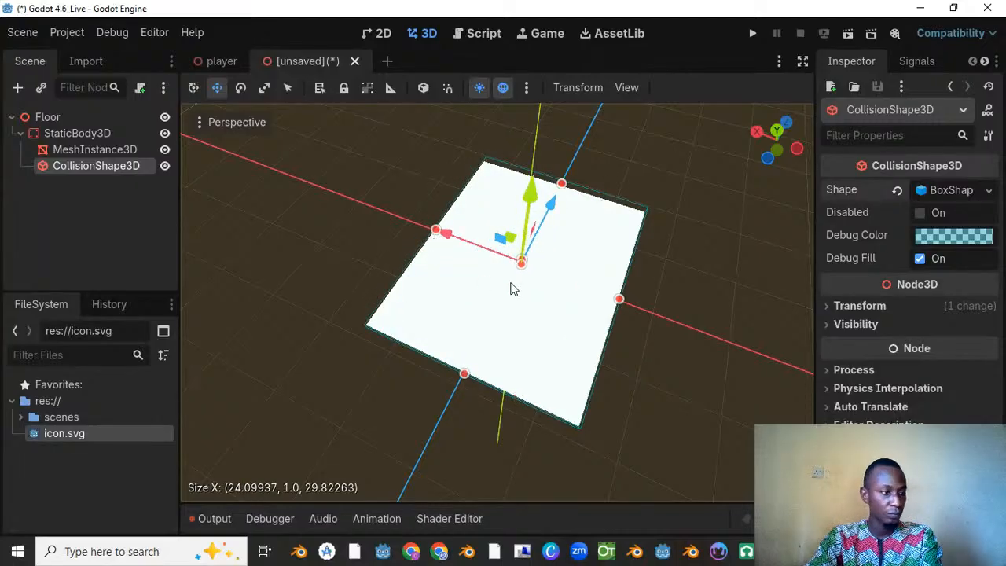
Step: Split the 3D view into two stacked viewports and set the lower one to the left orthogonal view
scroll(511, 290, down, 4)
scroll(533, 356, up, 7)
scroll(583, 246, up, 11)
middle_drag(583, 247, 548, 261)
scroll(571, 219, down, 3)
scroll(540, 247, up, 9)
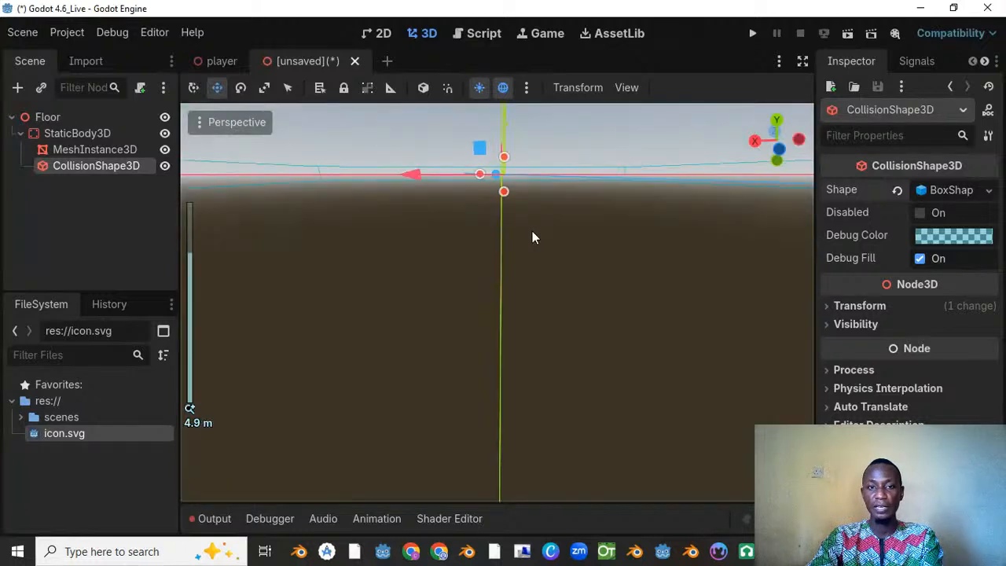
scroll(532, 228, down, 12)
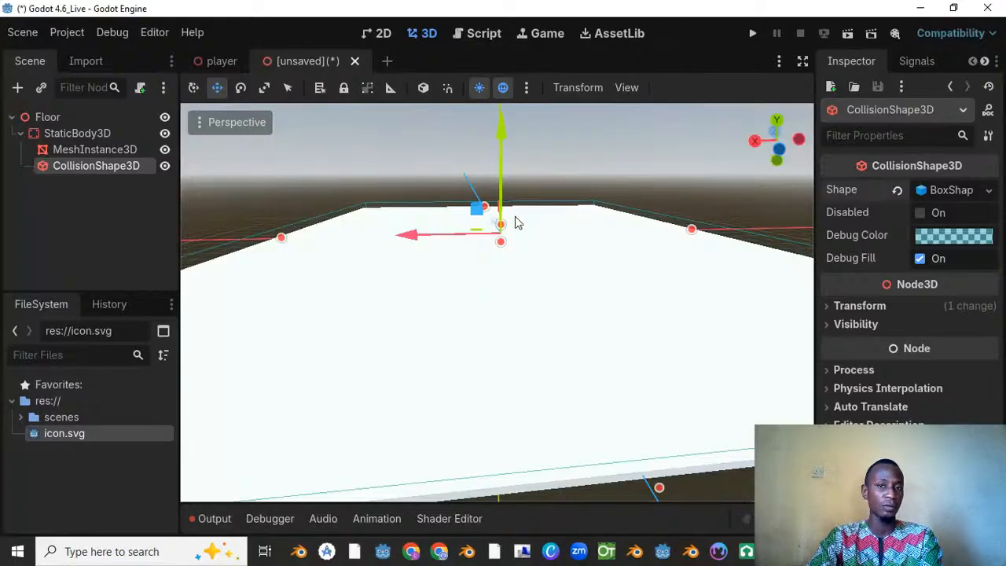
click(626, 88)
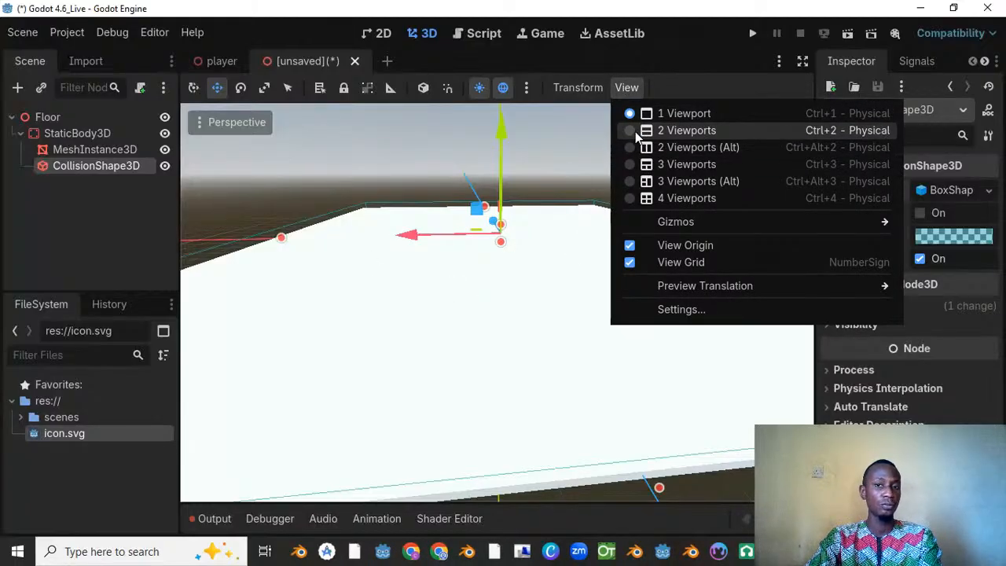
click(636, 131)
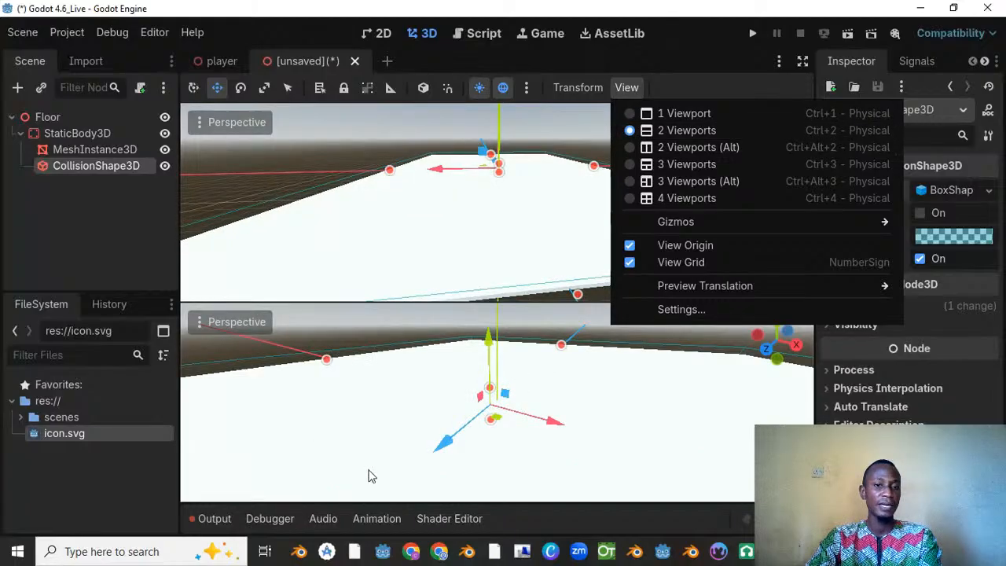
click(267, 324)
click(243, 322)
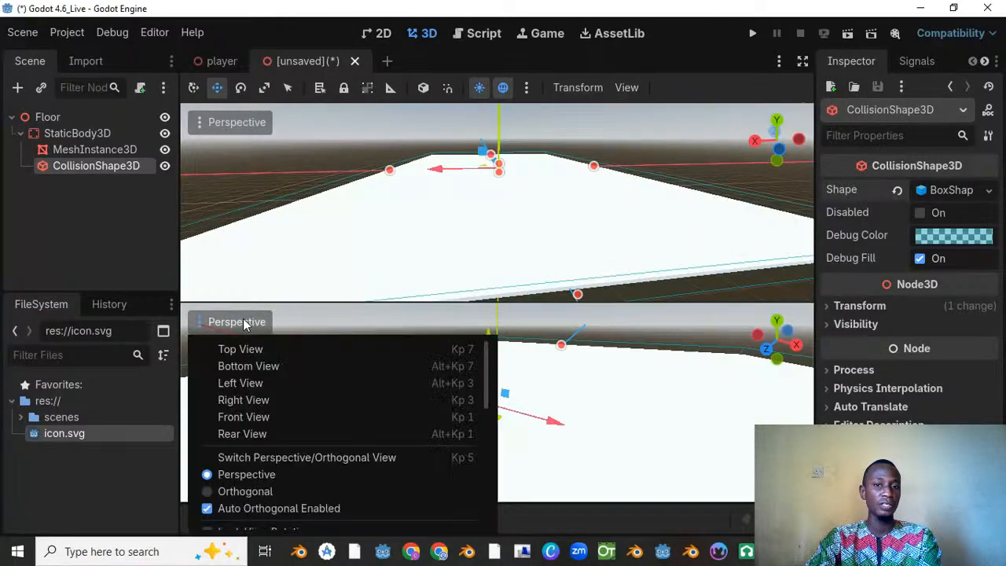
click(248, 384)
scroll(497, 413, up, 8)
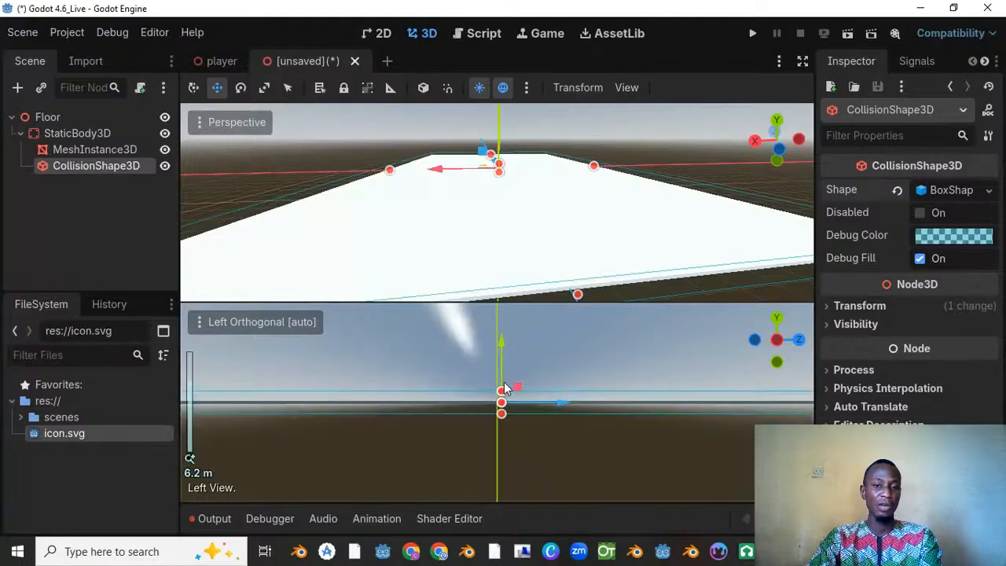
Step: Shrink the collision box from above and below to the floor mesh's thickness, for a Y size of about 0.14
scroll(504, 382, down, 3)
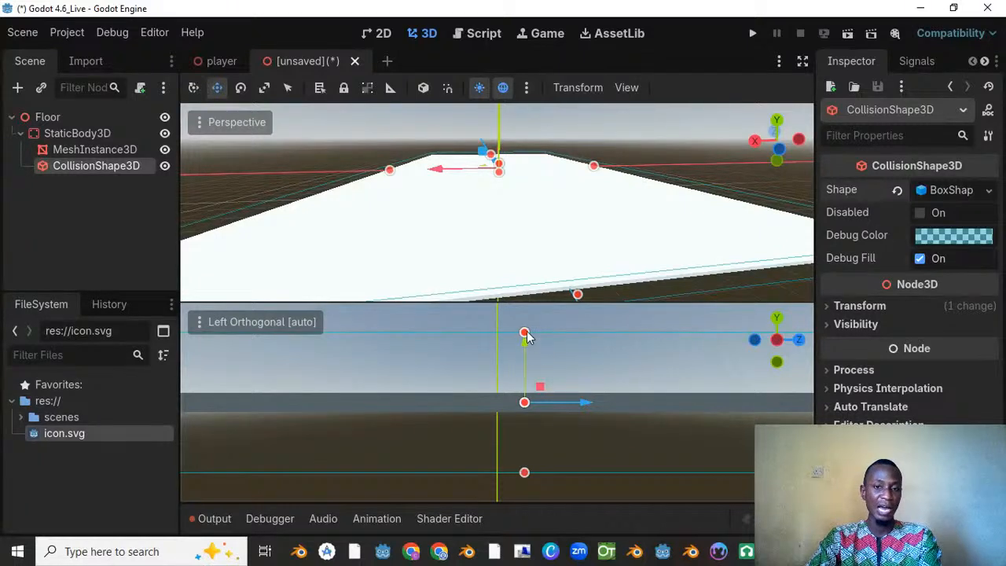
drag(526, 334, 529, 398)
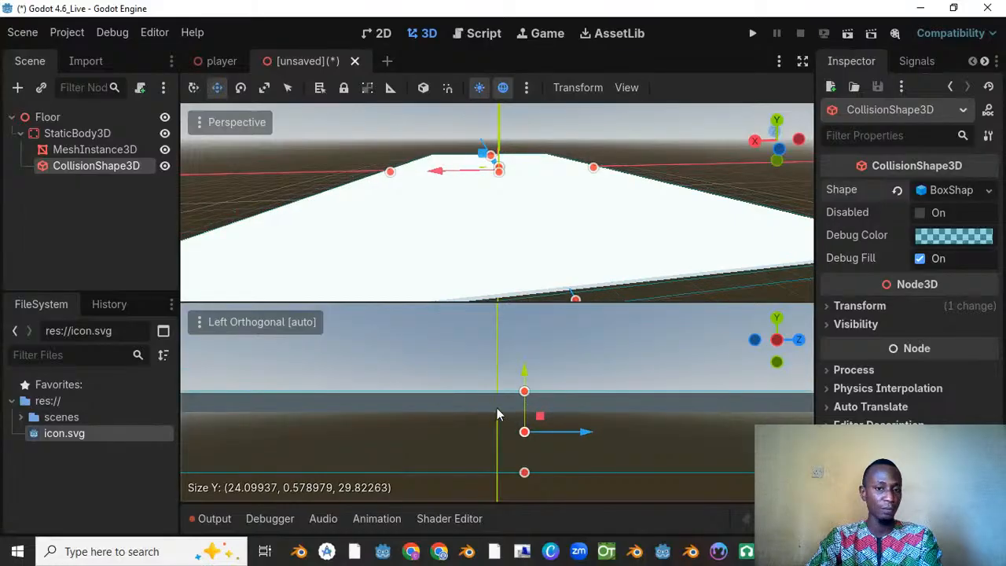
drag(525, 475, 518, 417)
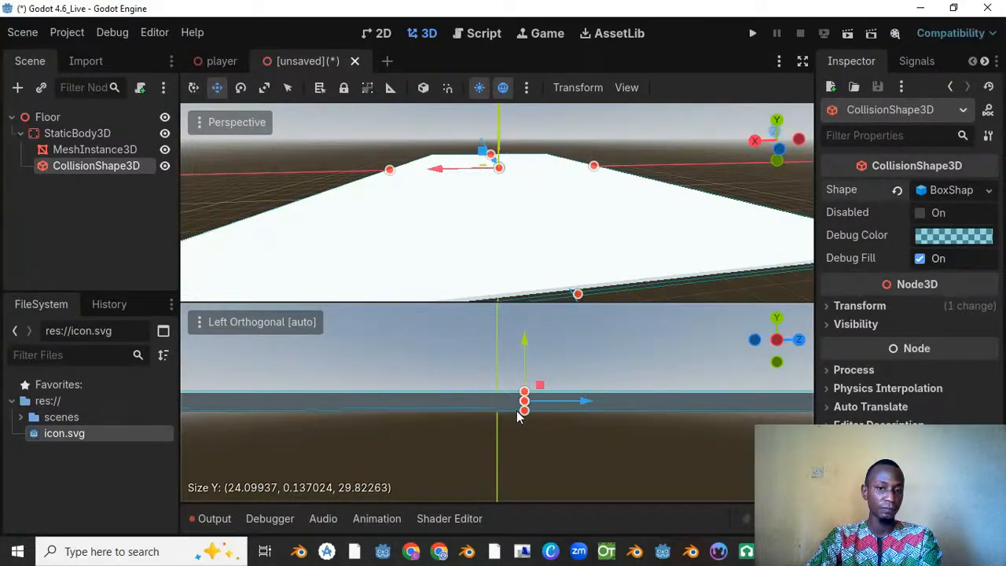
Step: Examine from several angles how the collision box fits the floor mesh in both viewports
scroll(518, 418, down, 3)
middle_drag(318, 388, 189, 459)
scroll(406, 384, down, 9)
middle_drag(475, 347, 404, 355)
scroll(404, 354, down, 2)
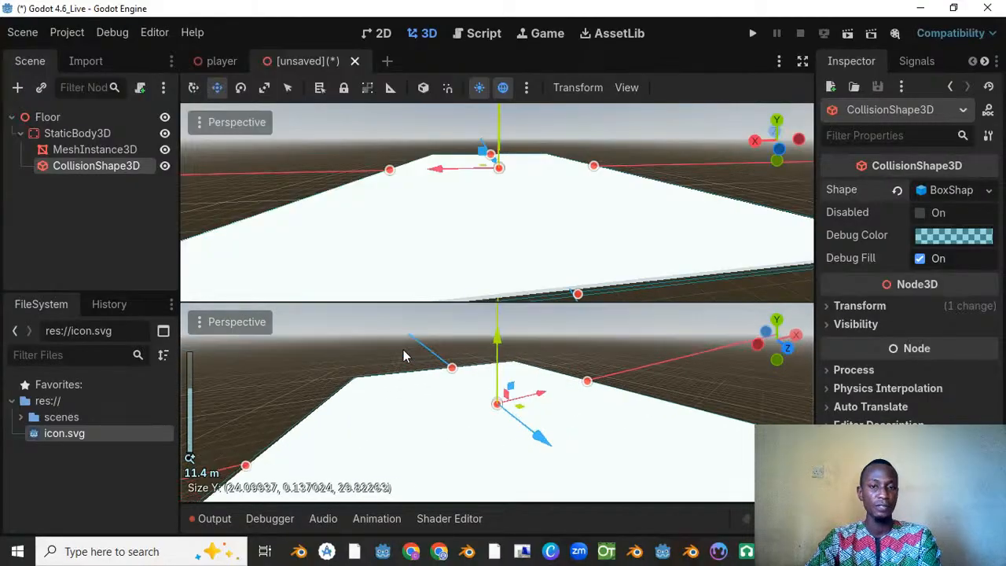
scroll(470, 346, down, 4)
middle_drag(553, 180, 511, 197)
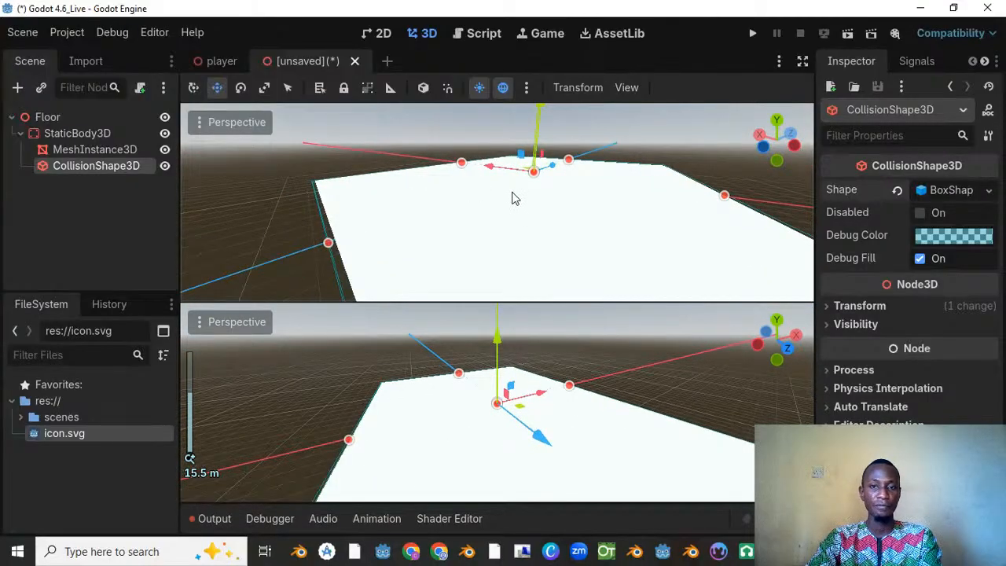
scroll(512, 206, down, 3)
Step: Save the scene as floor.tscn in the scenes folder and return to a single viewport
key(ctrl+s)
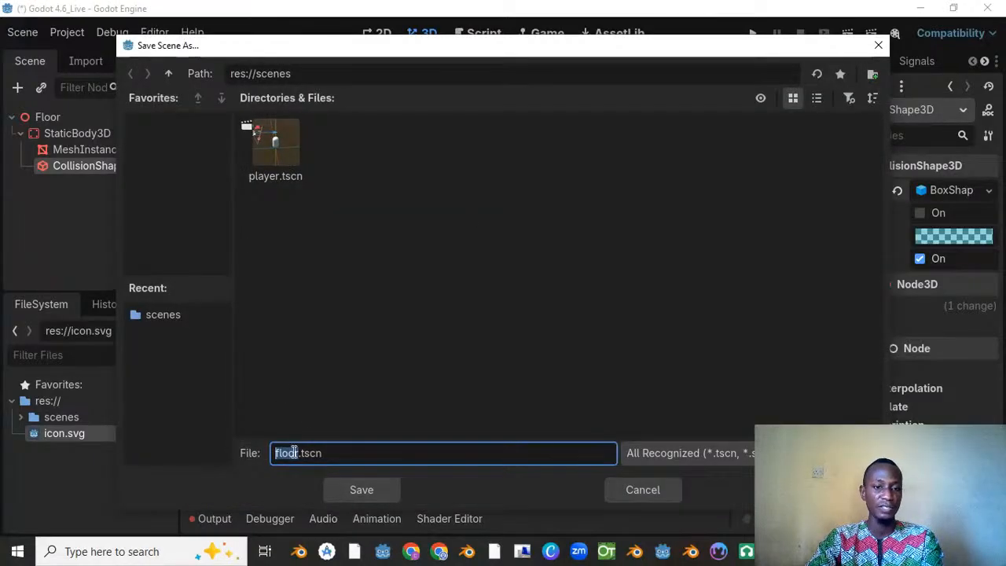
click(357, 489)
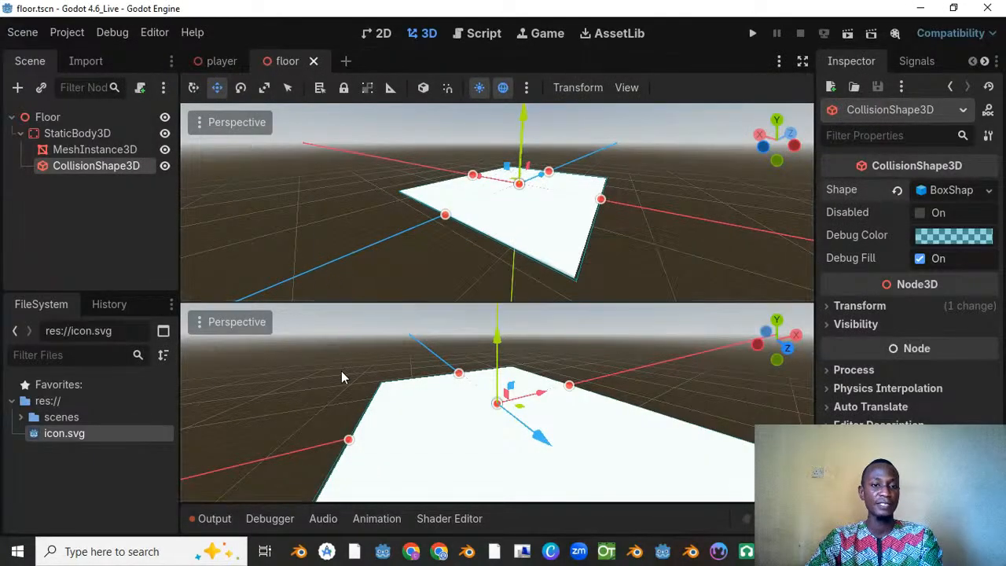
click(636, 88)
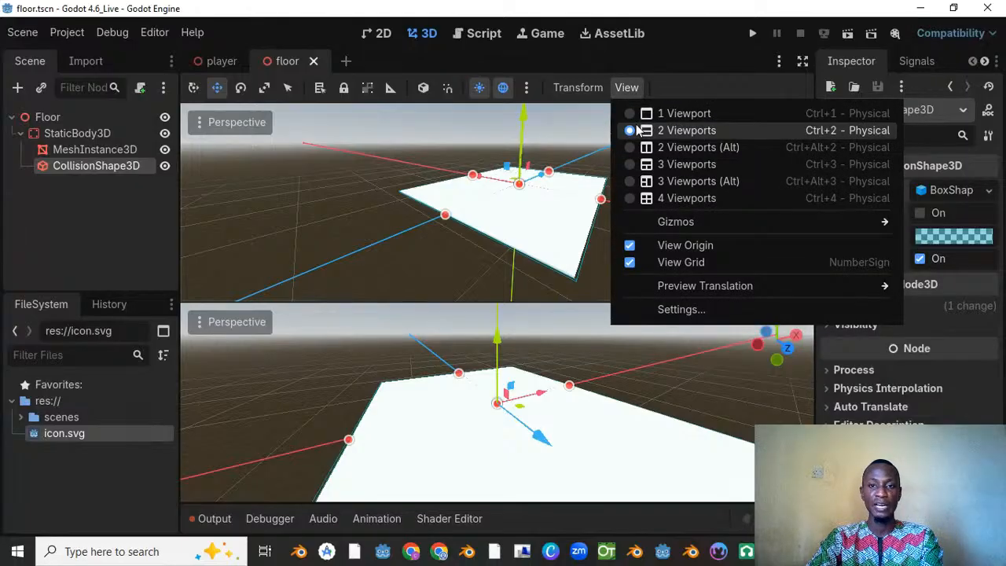
click(627, 116)
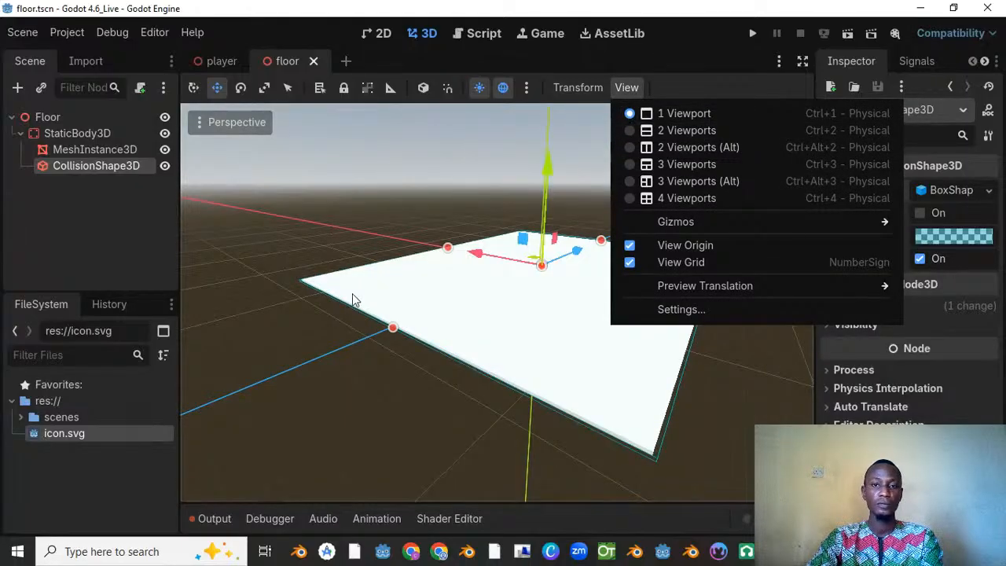
click(383, 254)
scroll(529, 238, down, 5)
middle_drag(529, 232, 414, 241)
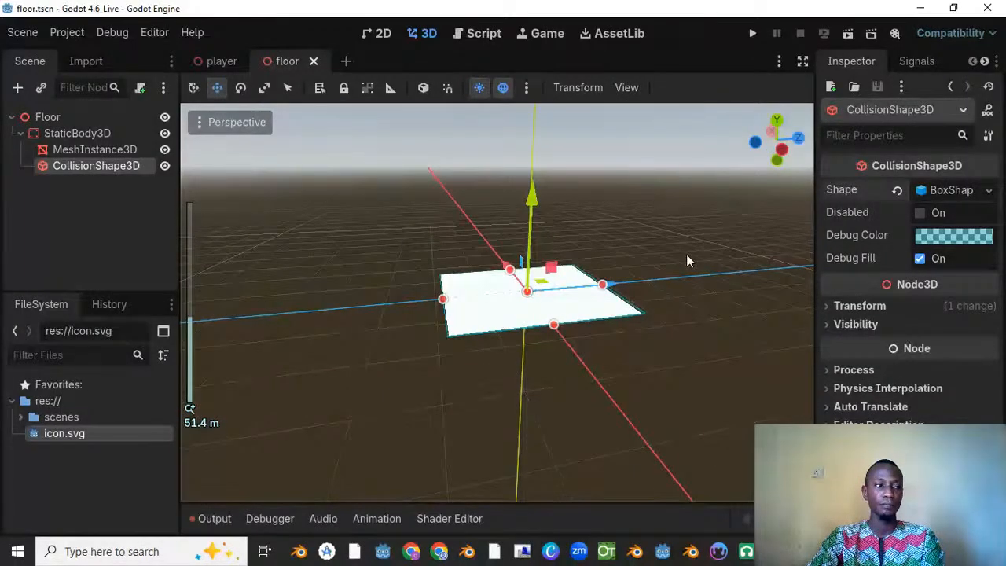
scroll(494, 250, up, 4)
middle_drag(687, 254, 523, 251)
scroll(430, 247, up, 1)
scroll(614, 198, up, 3)
scroll(523, 251, up, 2)
middle_drag(659, 284, 510, 263)
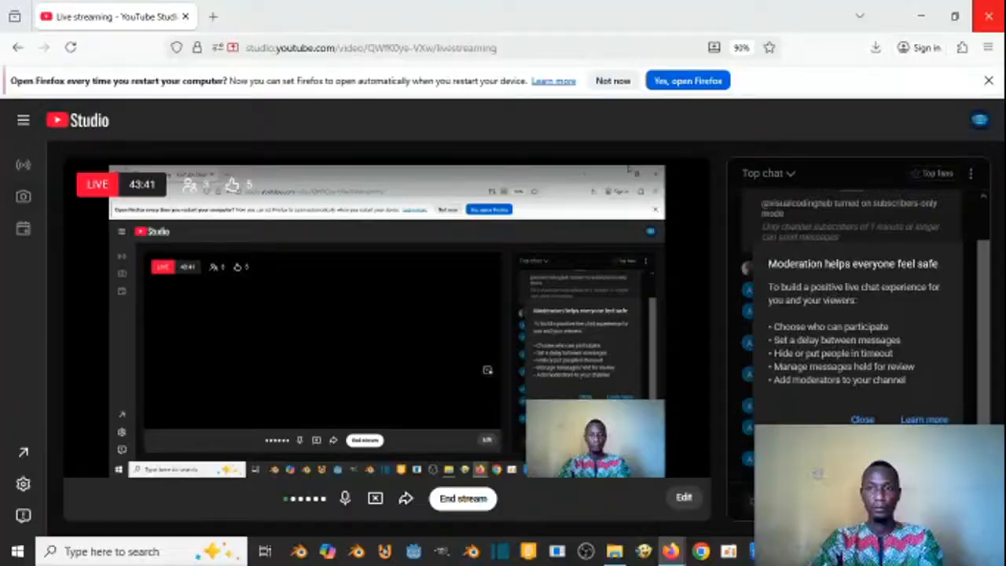
Step: Minimise the live-streaming browser window to get back to the floor scene in Godot
click(921, 16)
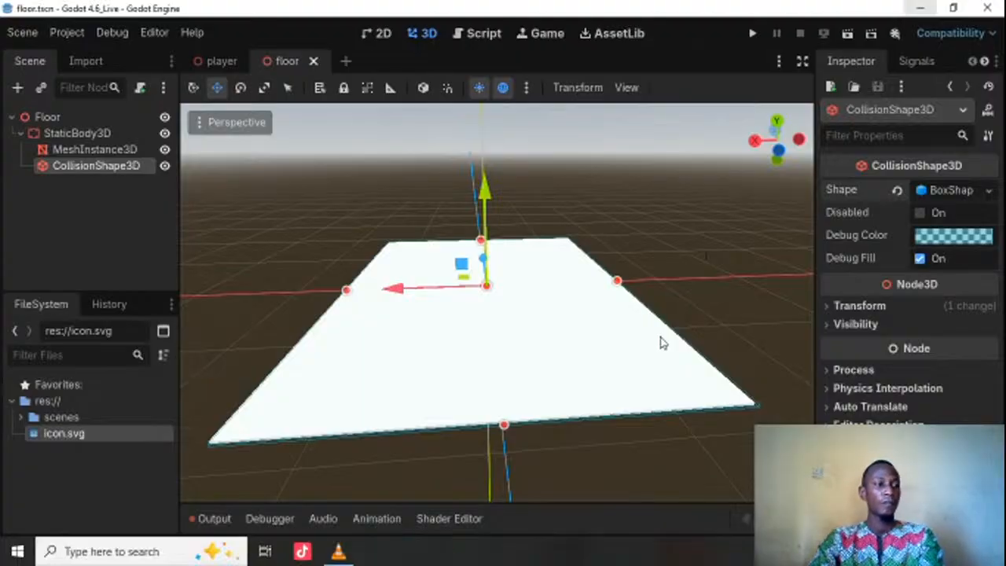
mouse_move(576, 272)
middle_down()
mouse_move(539, 278)
mouse_move(579, 269)
middle_up()
scroll(540, 260, up, 2)
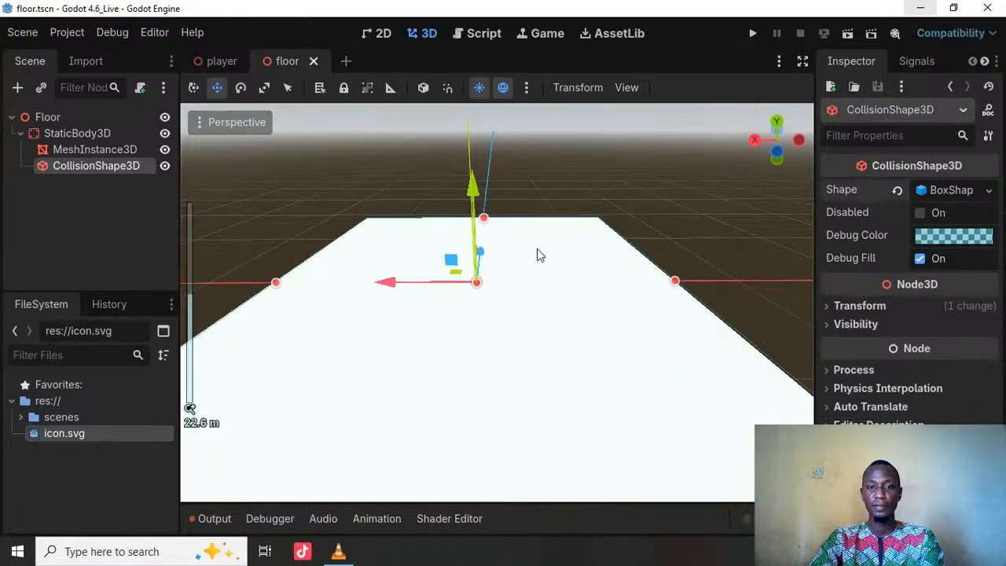
scroll(516, 233, down, 5)
middle_drag(555, 285, 475, 273)
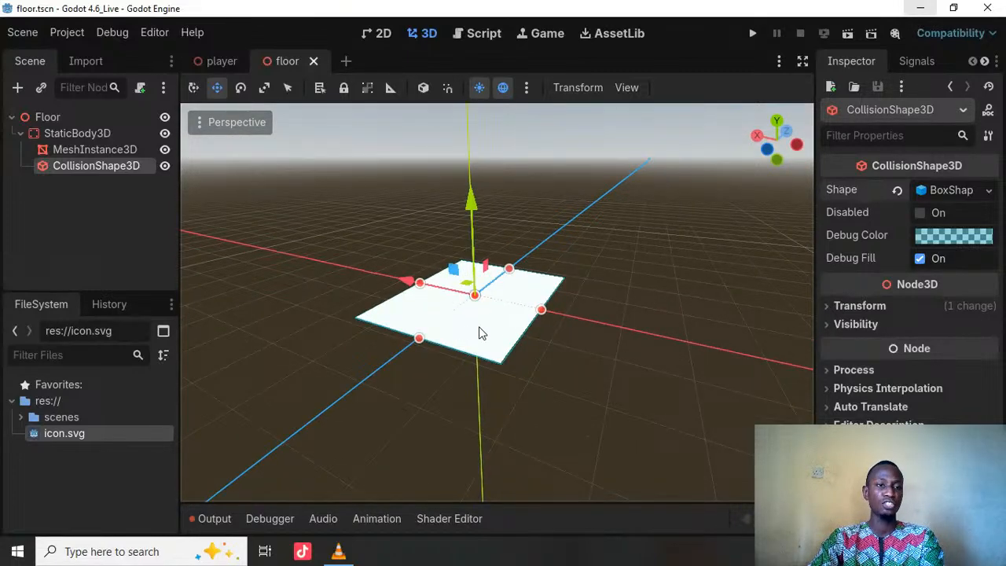
middle_drag(482, 333, 551, 319)
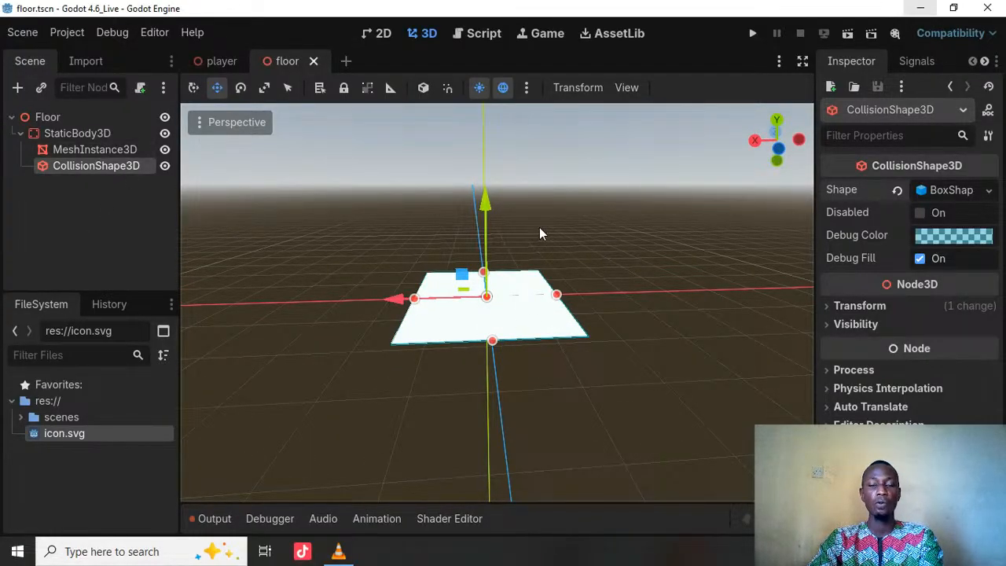
shift+middle_drag(715, 189, 719, 230)
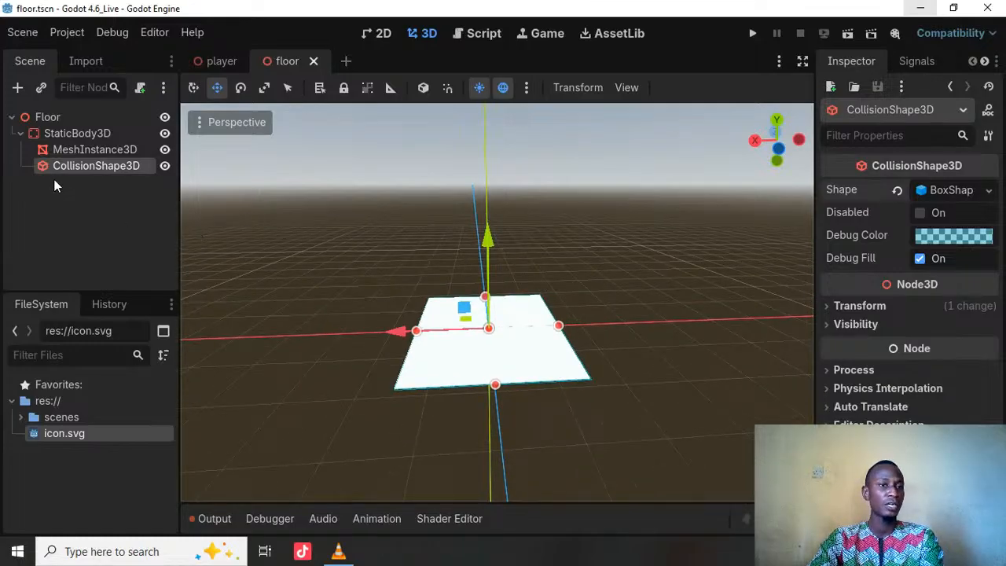
Step: Assign a new StandardMaterial3D as the material of the floor MeshInstance3D's box mesh
click(83, 148)
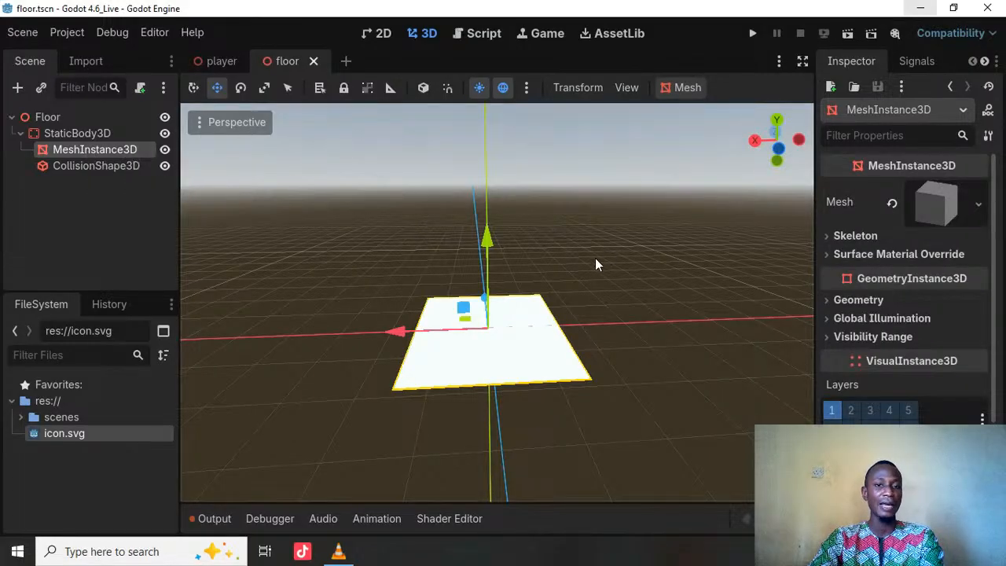
scroll(607, 243, up, 4)
shift+middle_drag(593, 195, 587, 177)
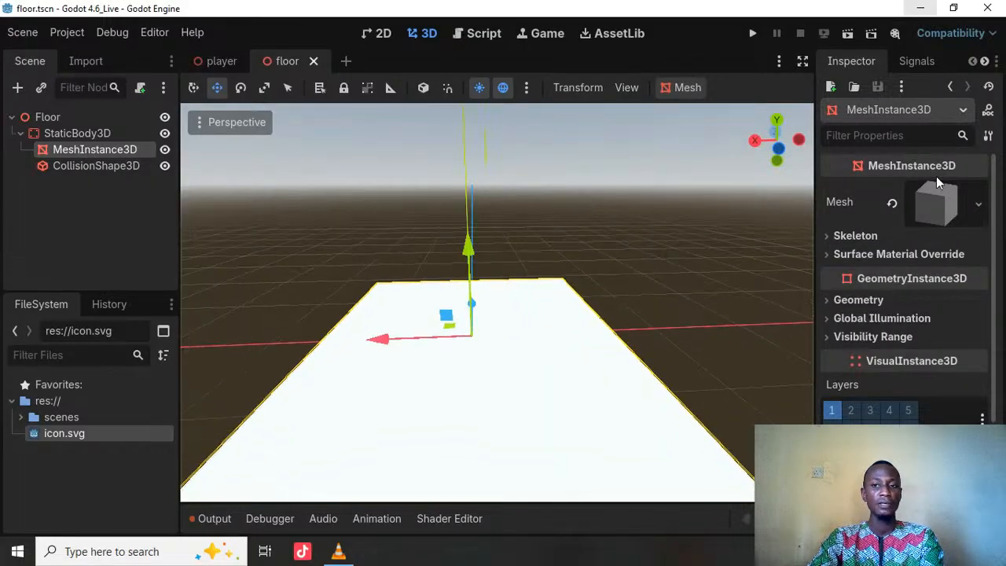
middle_drag(622, 253, 597, 269)
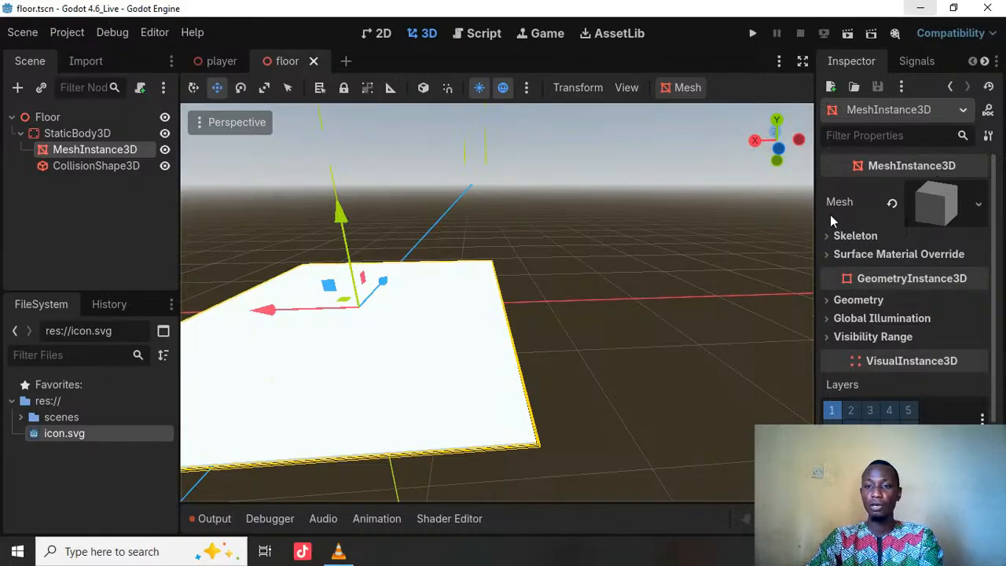
click(947, 202)
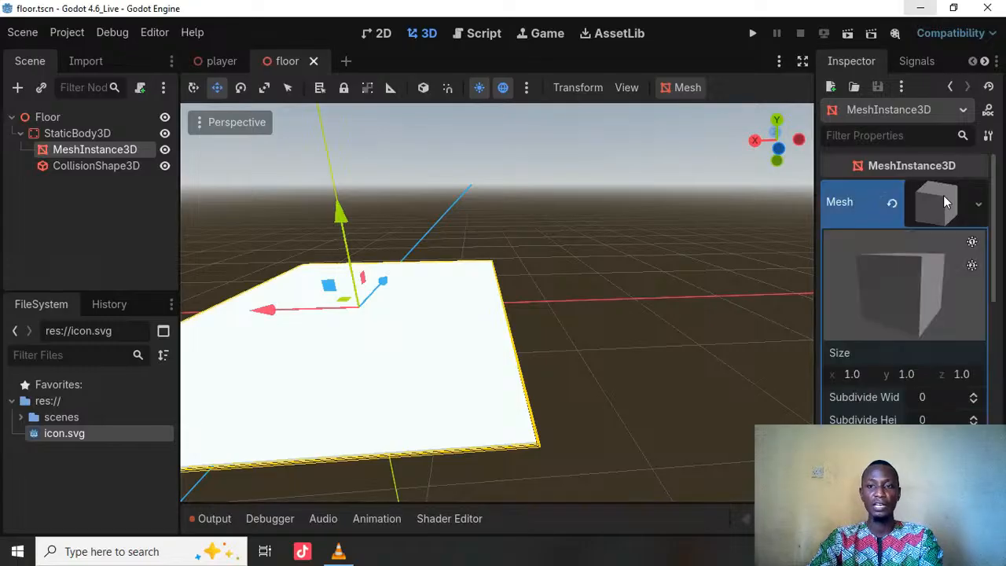
scroll(909, 263, down, 3)
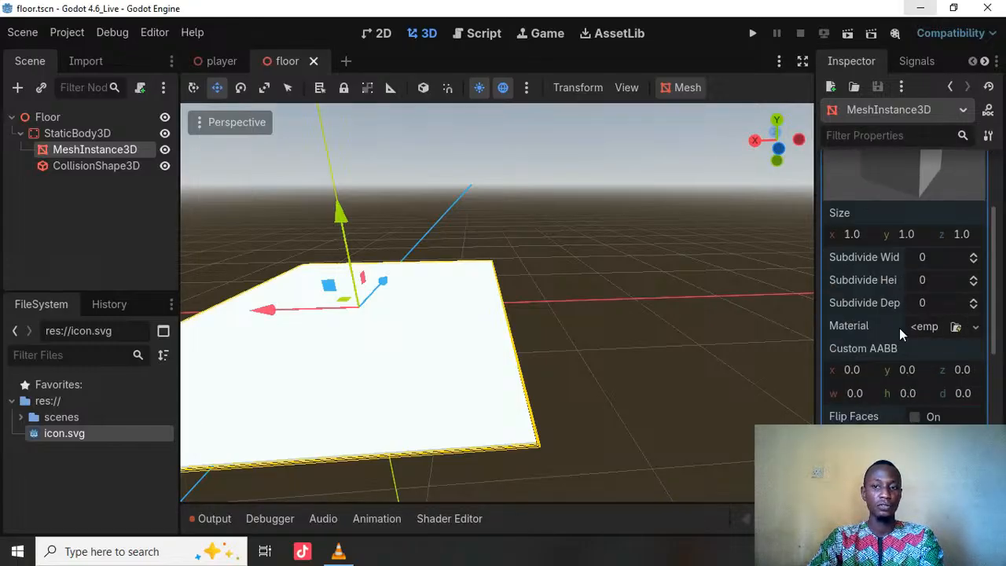
click(976, 328)
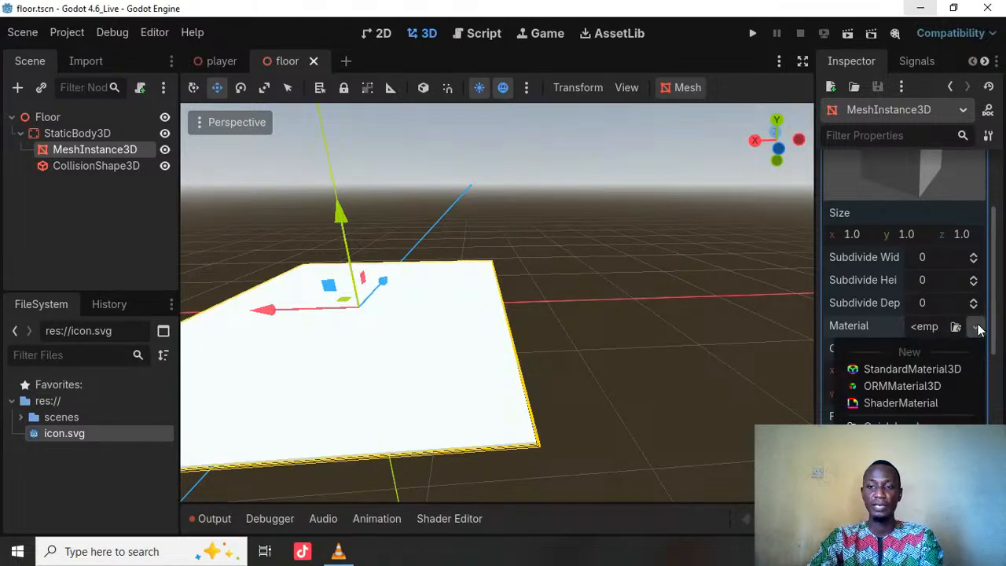
click(919, 375)
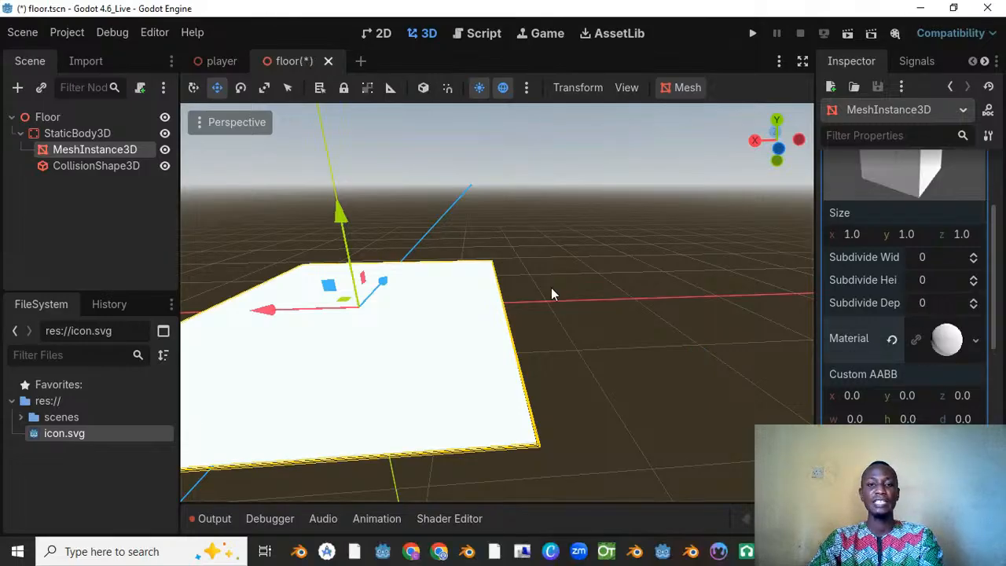
scroll(535, 297, down, 5)
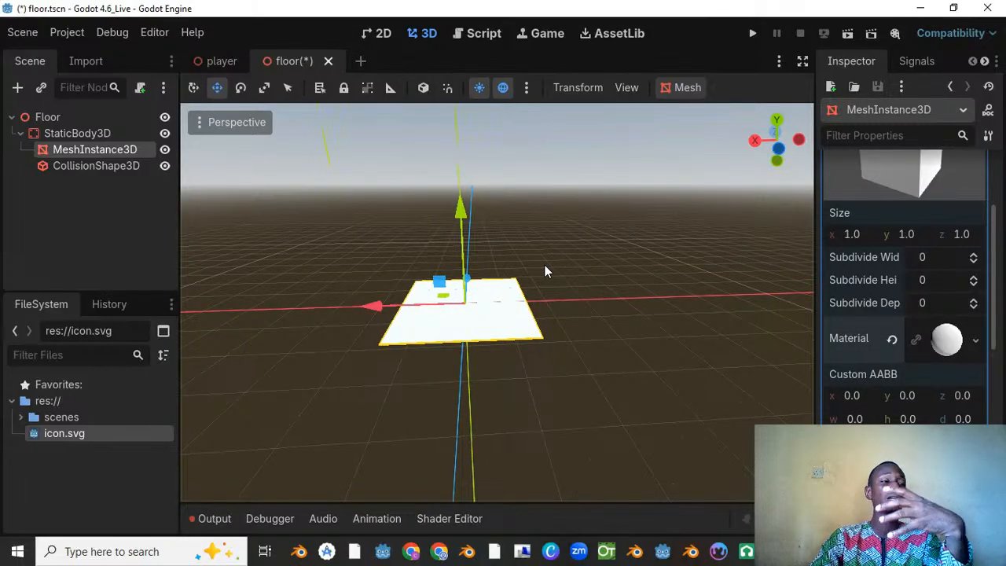
scroll(548, 260, up, 6)
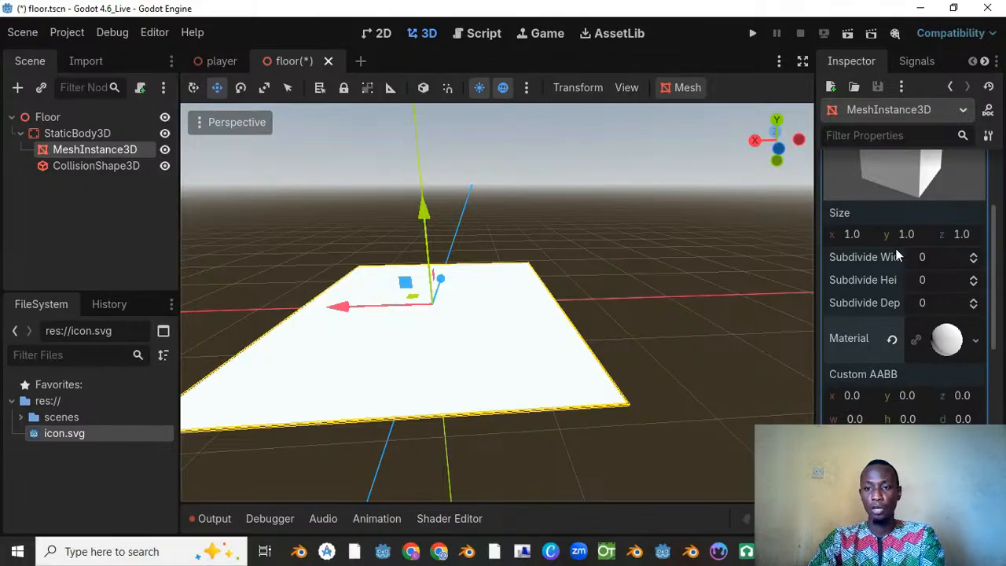
scroll(903, 262, up, 3)
scroll(882, 351, down, 3)
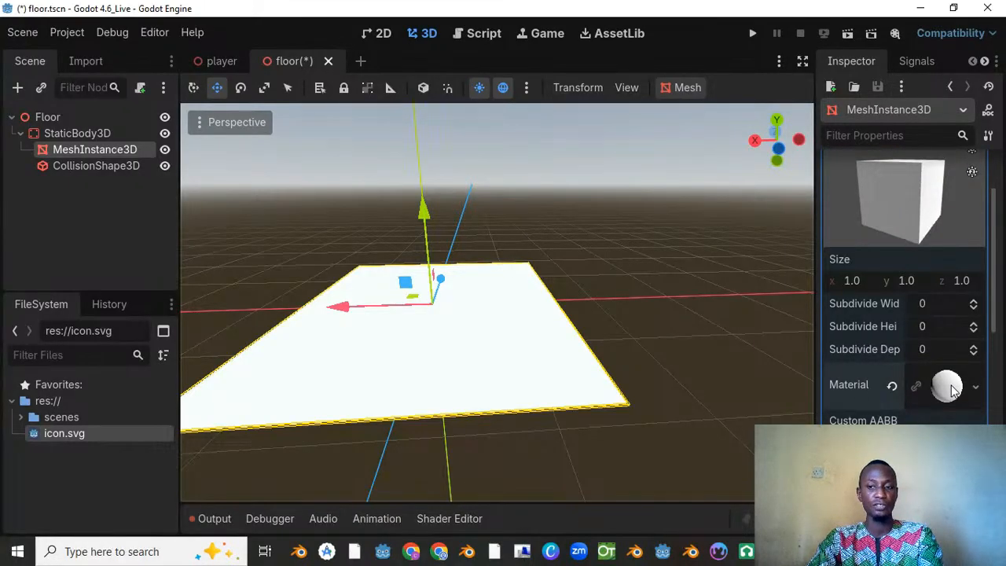
click(855, 385)
scroll(855, 385, down, 8)
scroll(855, 385, up, 3)
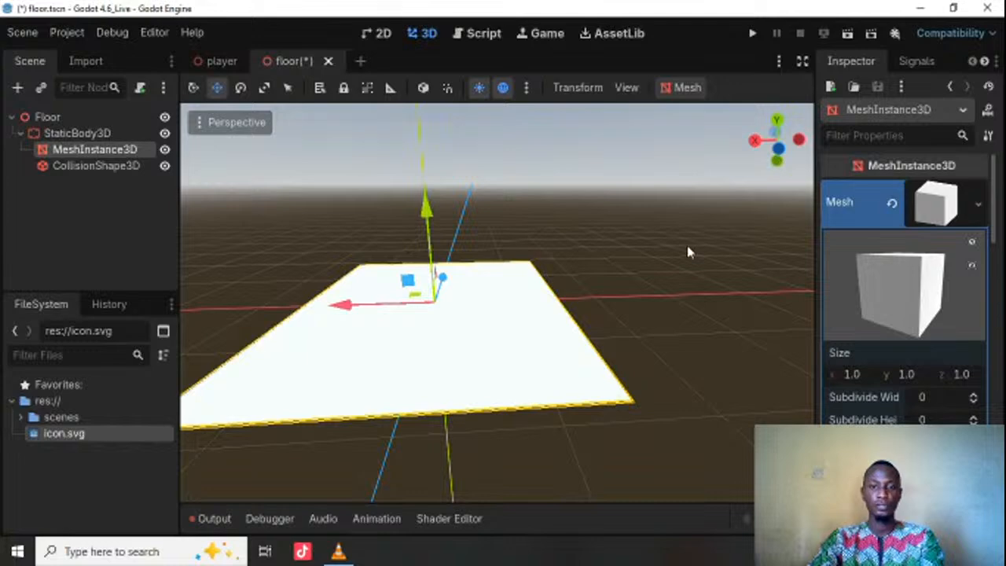
Step: Select the floor's MeshInstance3D again in the 3D viewport
click(688, 246)
scroll(512, 272, down, 9)
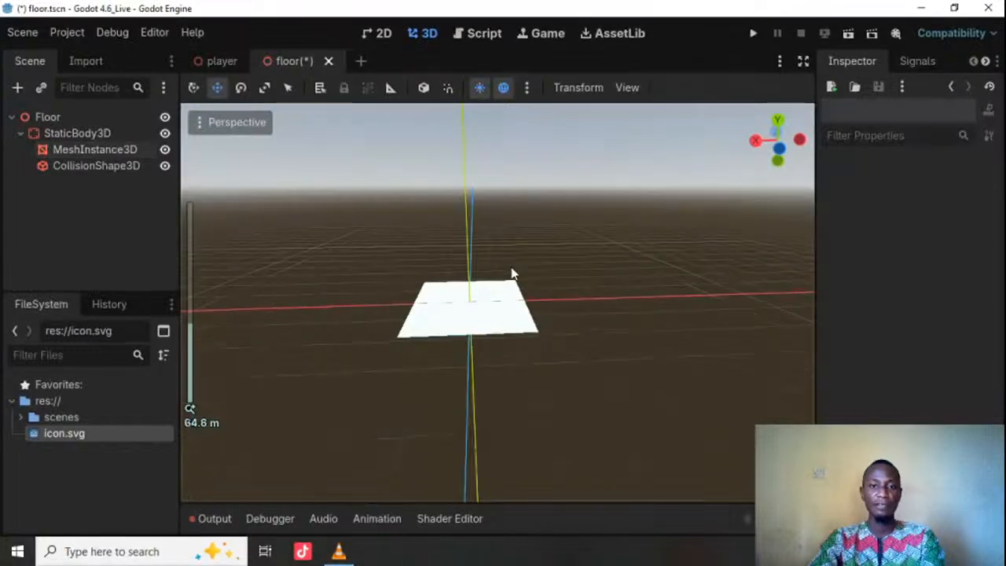
scroll(491, 308, up, 9)
click(366, 434)
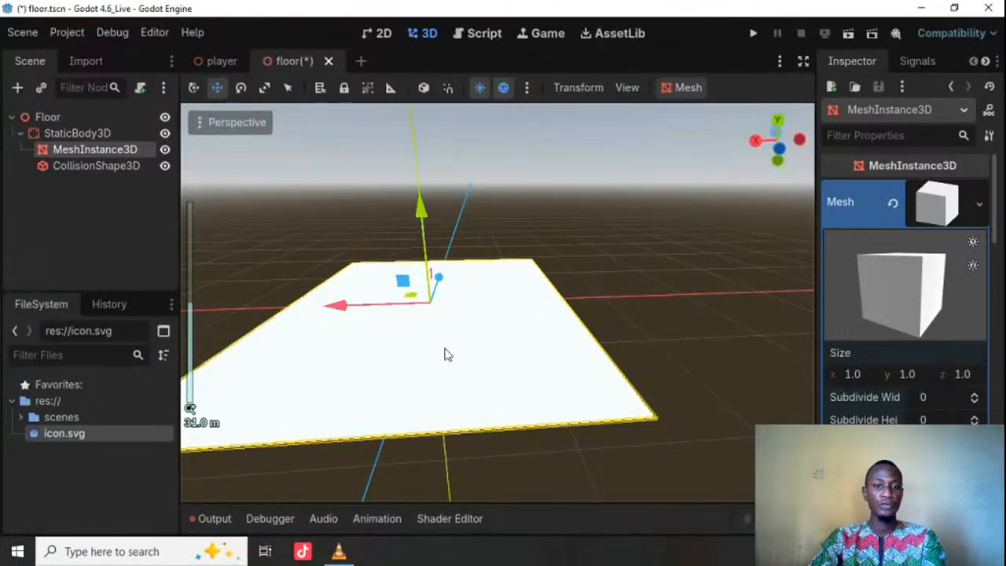
middle_drag(471, 312, 427, 254)
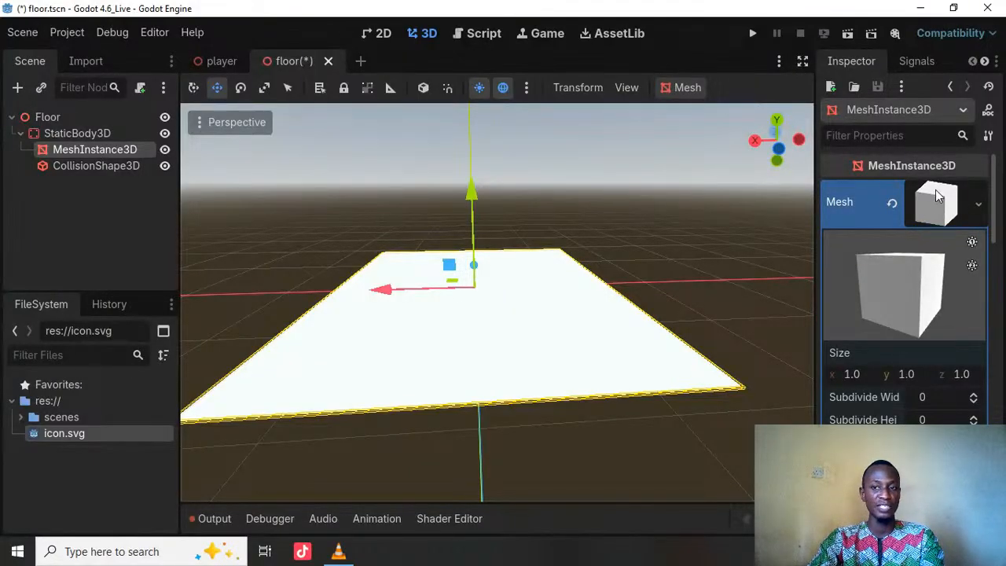
Step: Open the material settings of the floor's box mesh and expand the Albedo section
scroll(940, 197, down, 3)
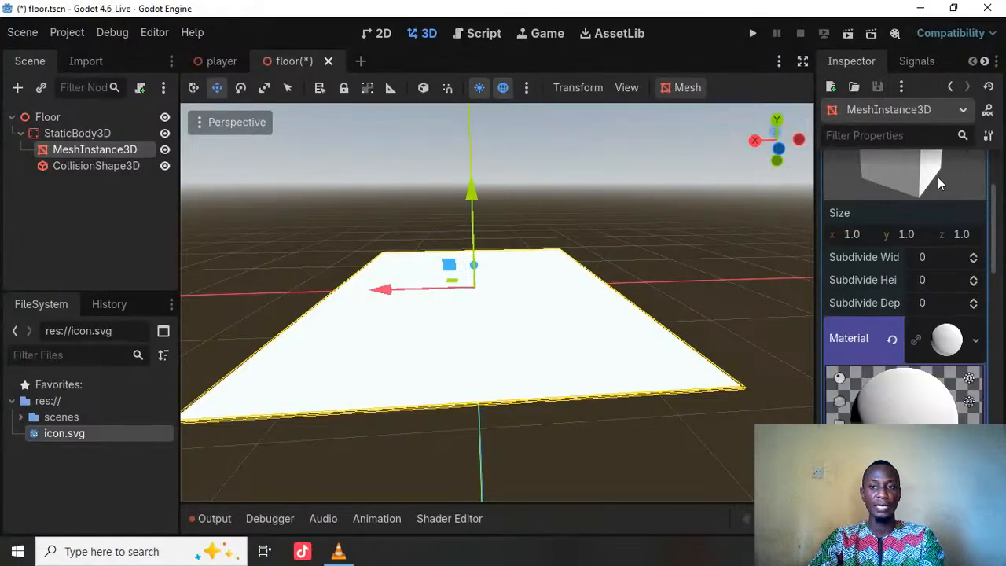
scroll(938, 177, up, 3)
click(938, 204)
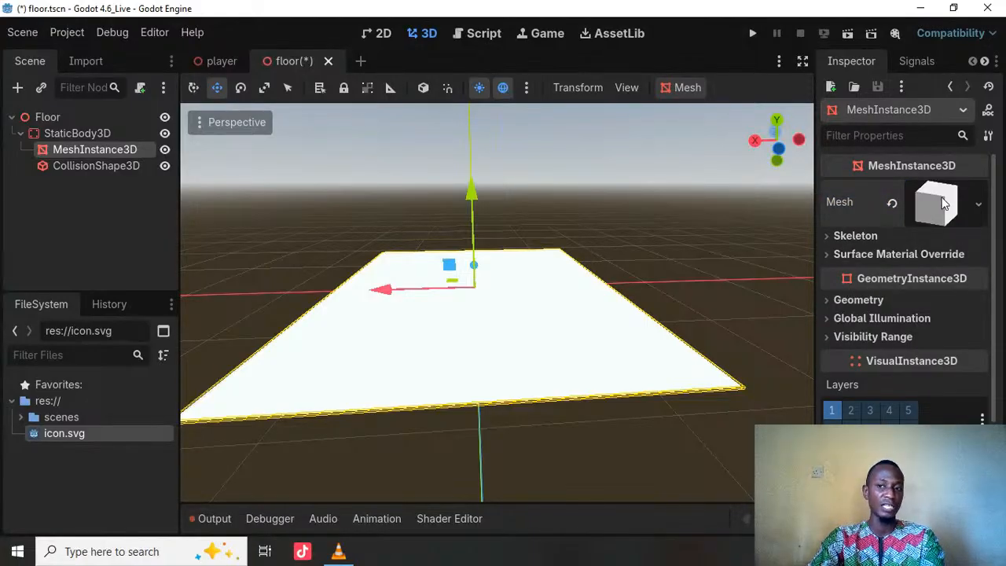
scroll(926, 275, down, 4)
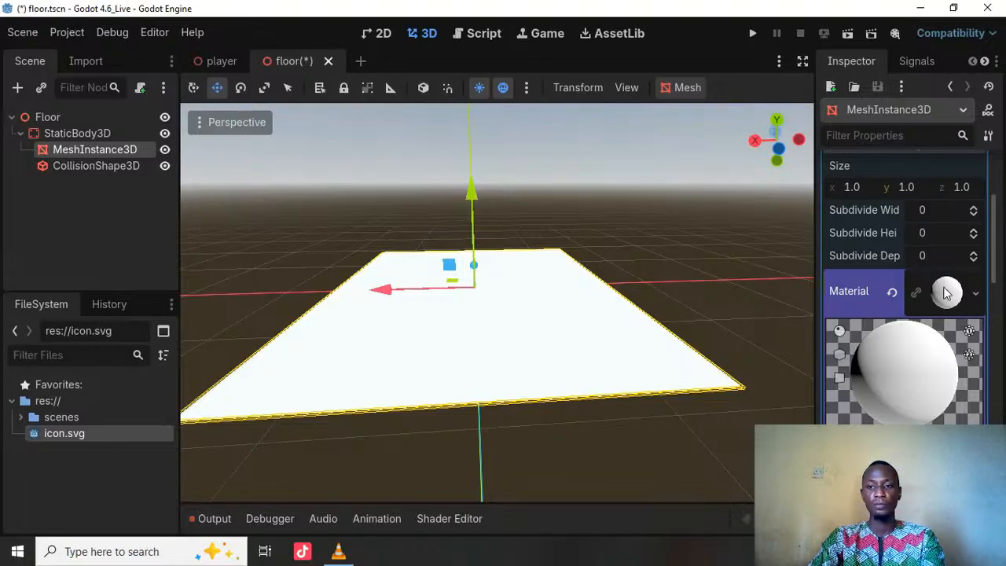
click(952, 291)
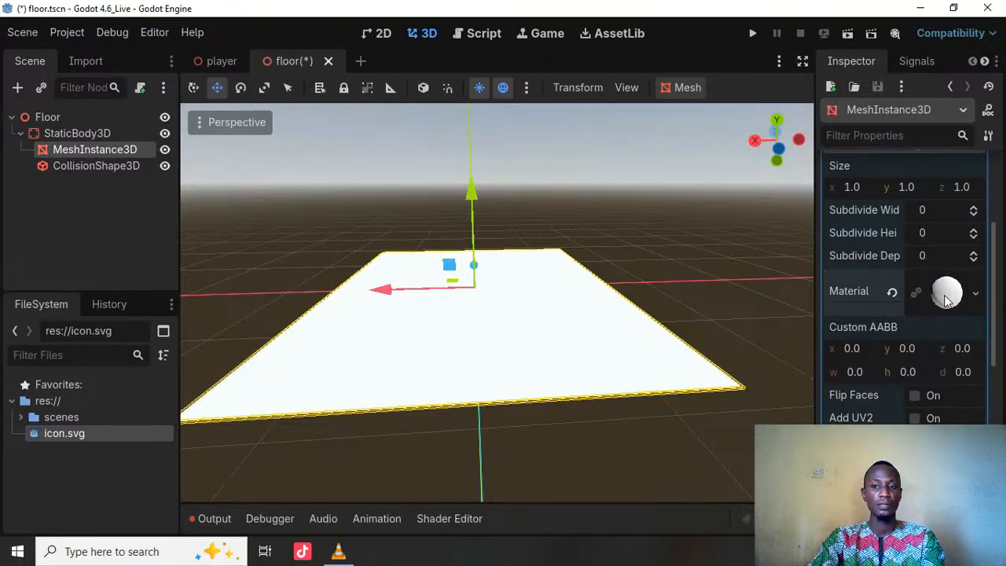
click(949, 295)
scroll(906, 405, down, 3)
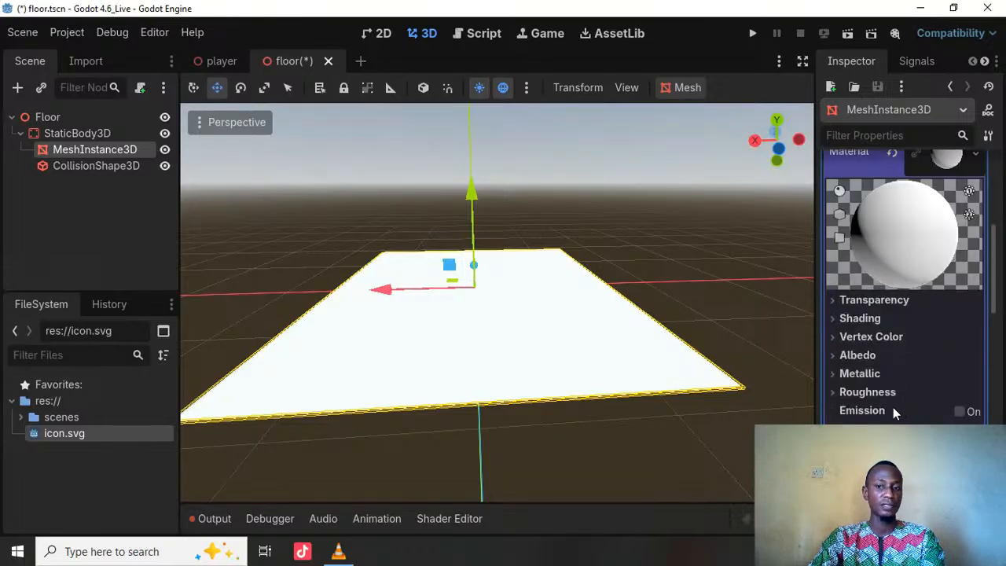
click(866, 357)
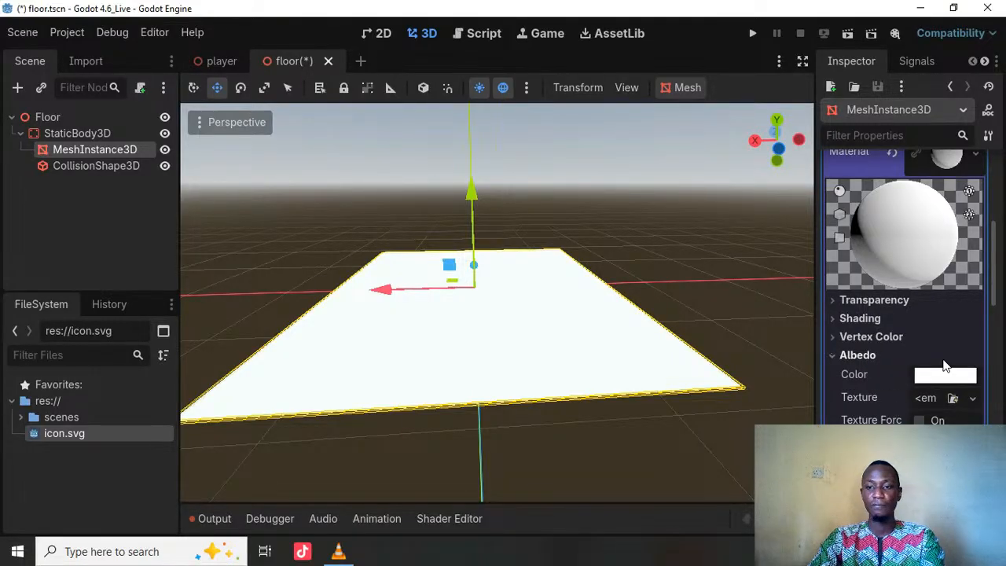
click(881, 355)
click(870, 356)
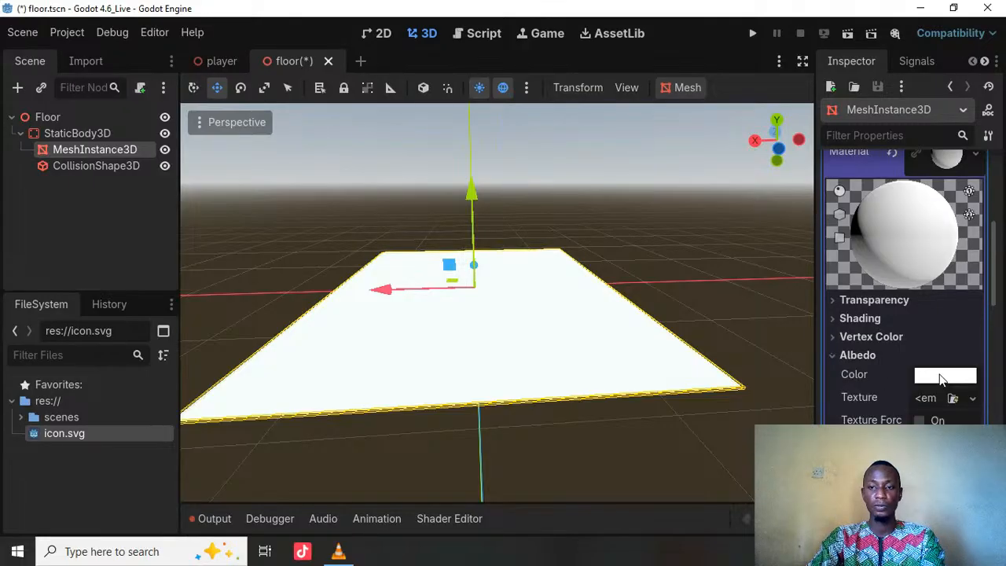
Step: Set the albedo color of the floor material to dark red, hex 5f1f24
click(942, 378)
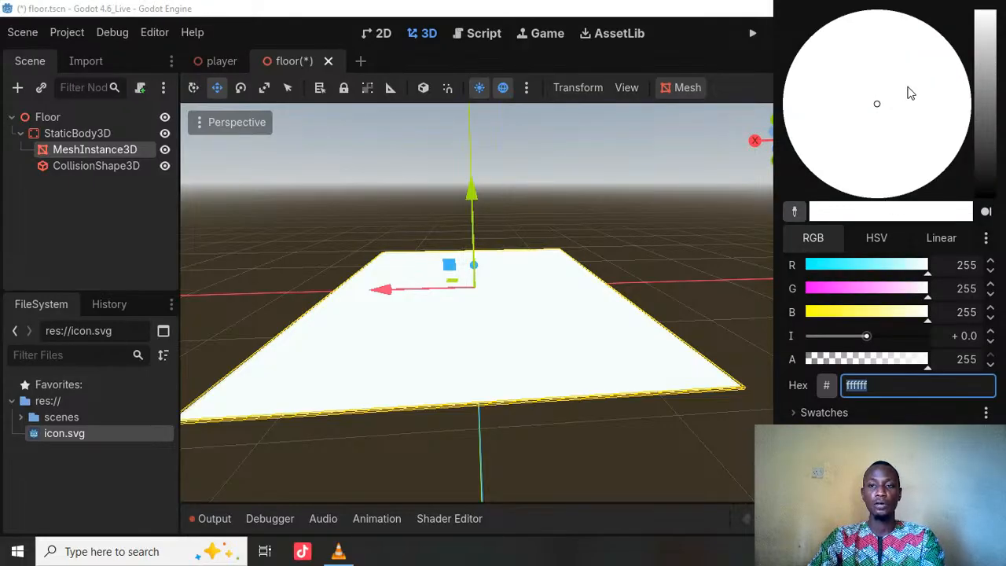
drag(950, 82, 937, 124)
scroll(503, 303, up, 5)
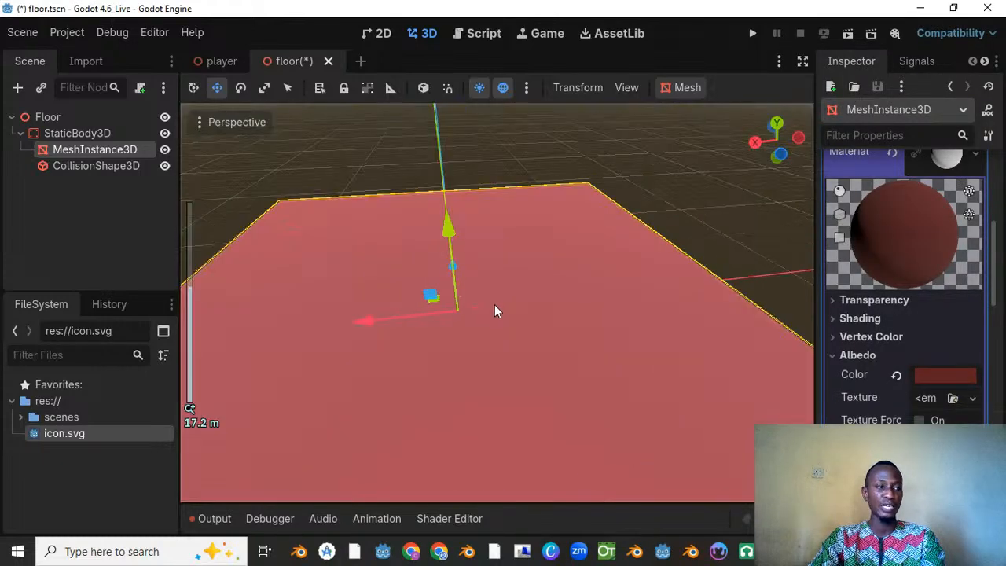
Step: Change the floor material's albedo color to a dark purple
click(936, 372)
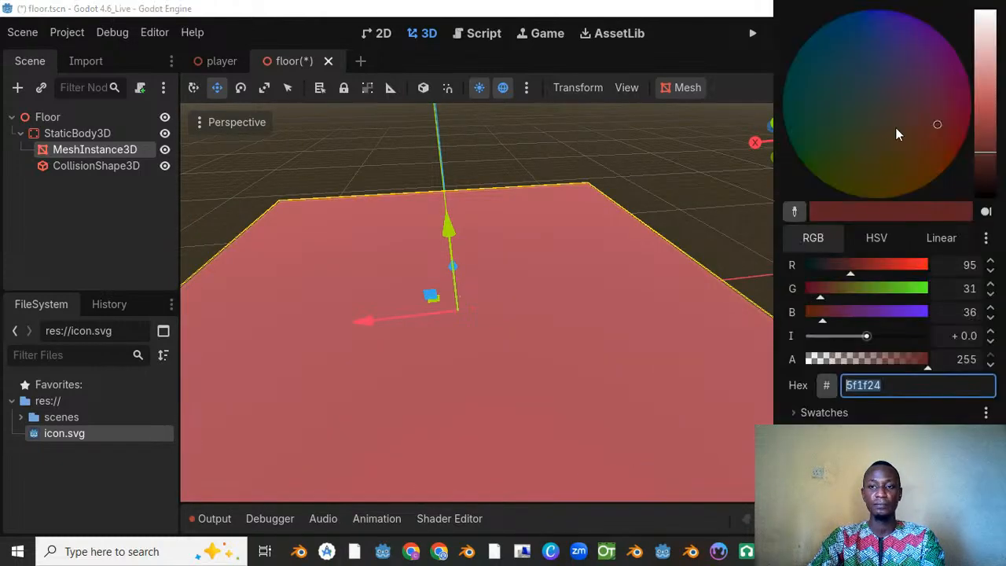
drag(896, 127, 925, 28)
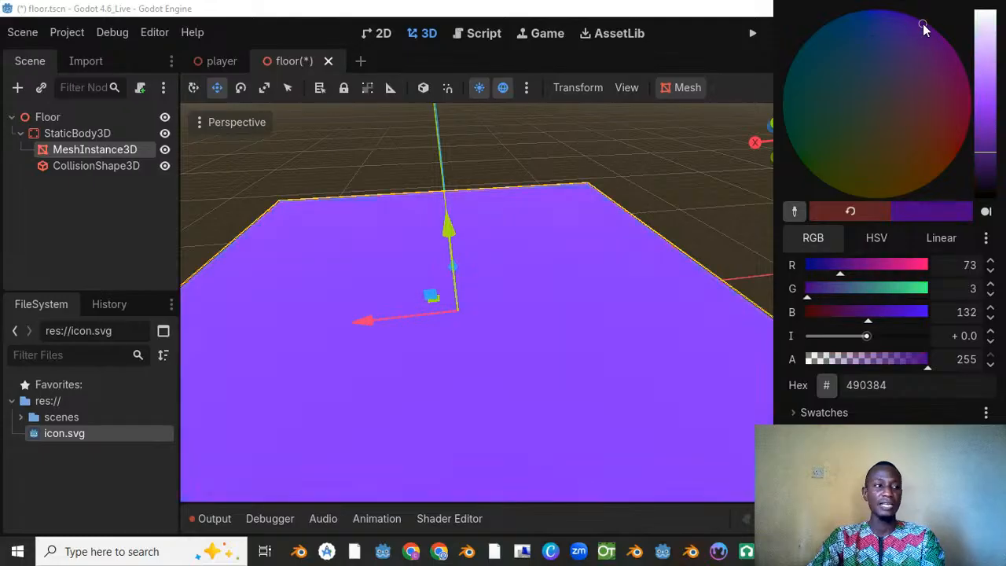
click(989, 164)
click(743, 223)
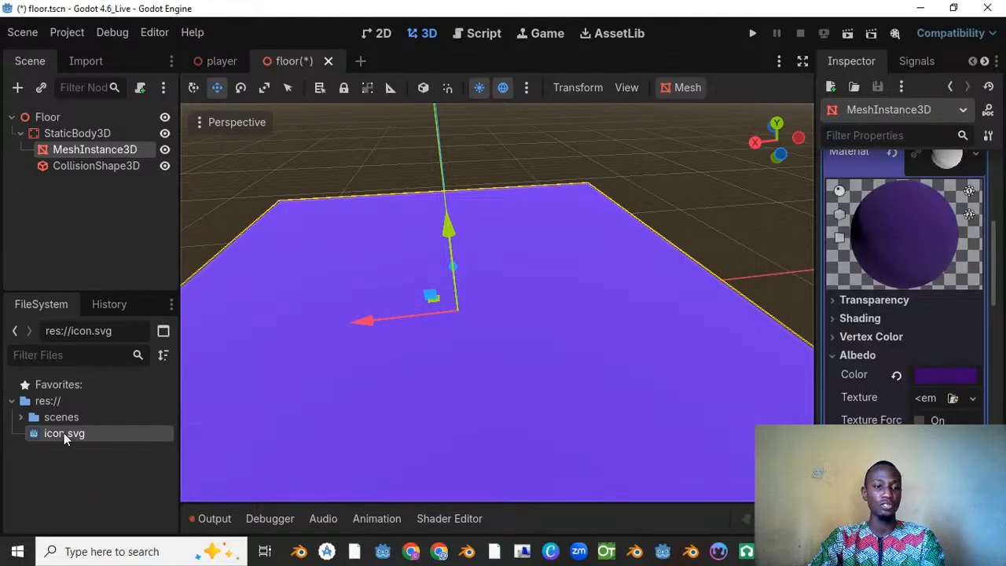
Step: Assign icon.svg from the project files as the albedo texture of the floor material
scroll(492, 260, down, 11)
shift+middle_drag(512, 227, 530, 182)
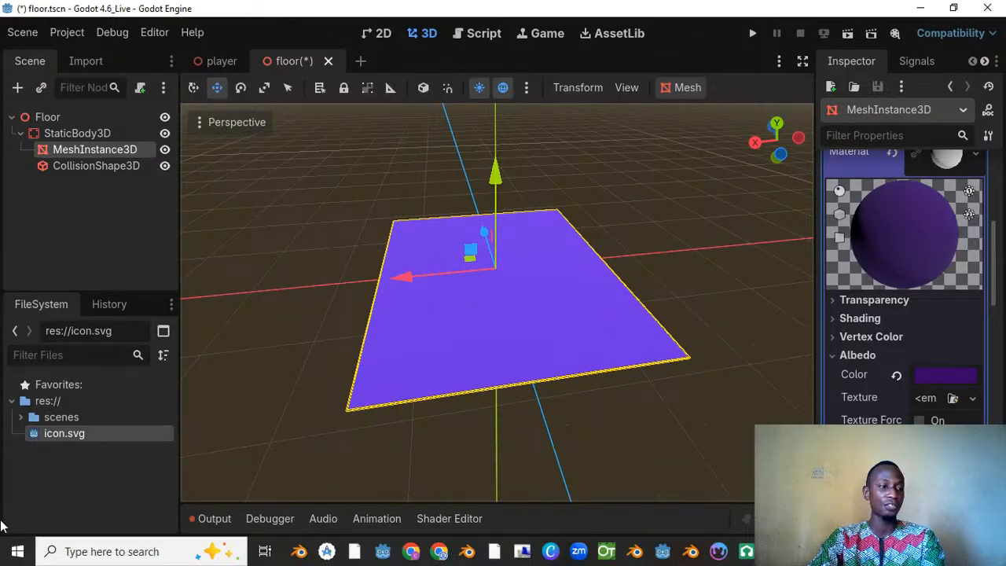
middle_drag(480, 368, 451, 340)
scroll(451, 340, down, 8)
scroll(451, 340, up, 12)
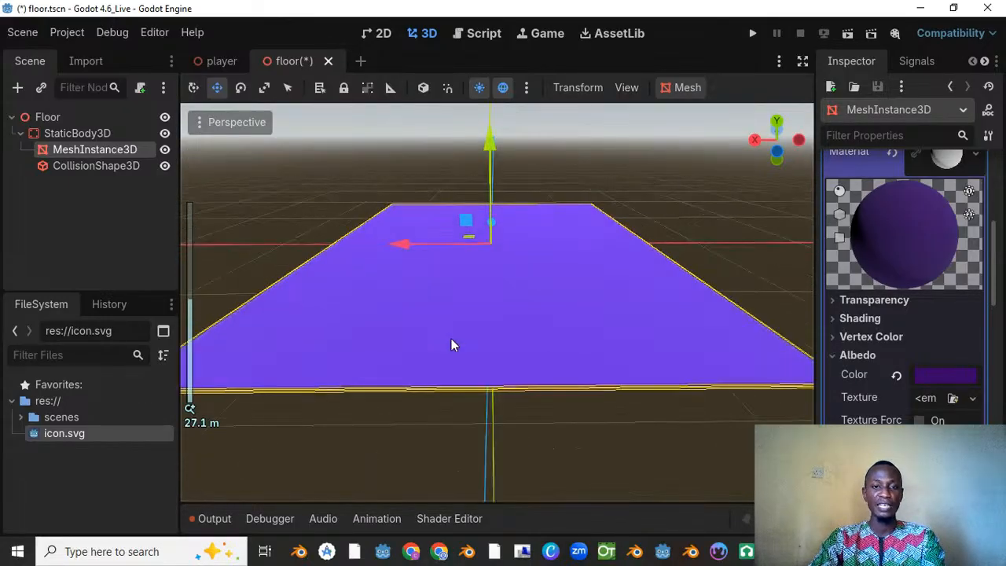
drag(70, 433, 924, 400)
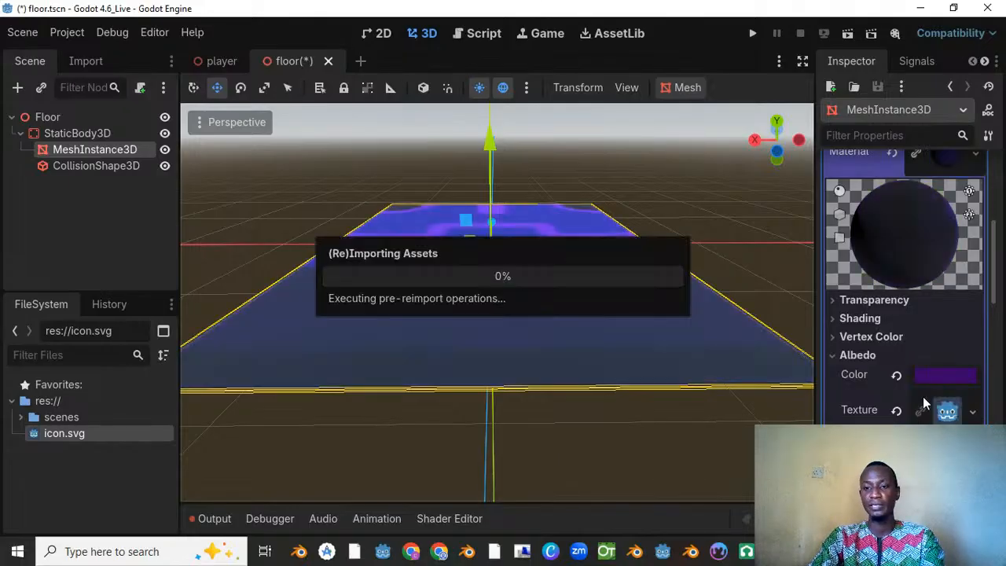
middle_drag(576, 157, 411, 260)
Step: Lighten the floor material's albedo color to a pale blue, hex d3defc
click(946, 375)
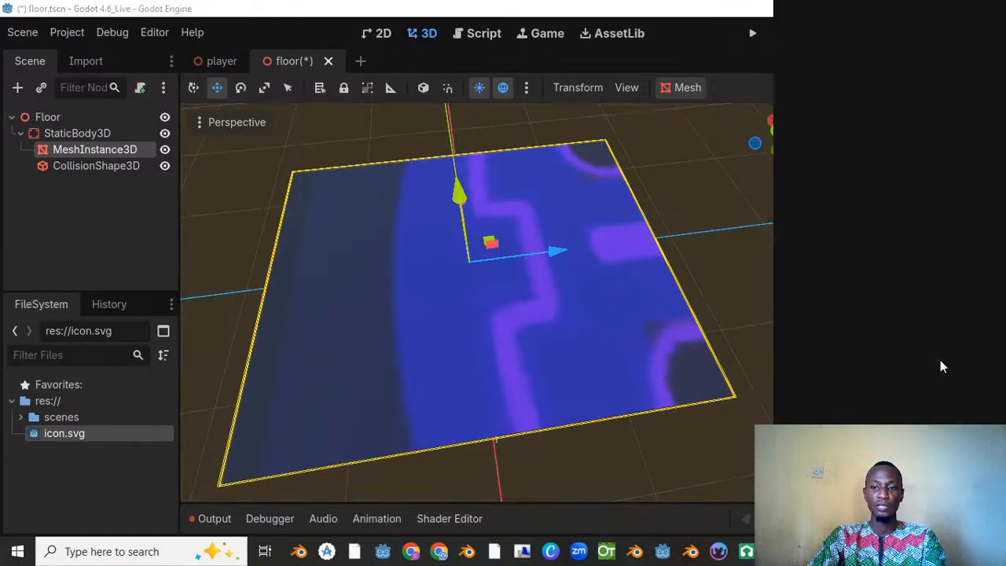
drag(987, 65, 812, 76)
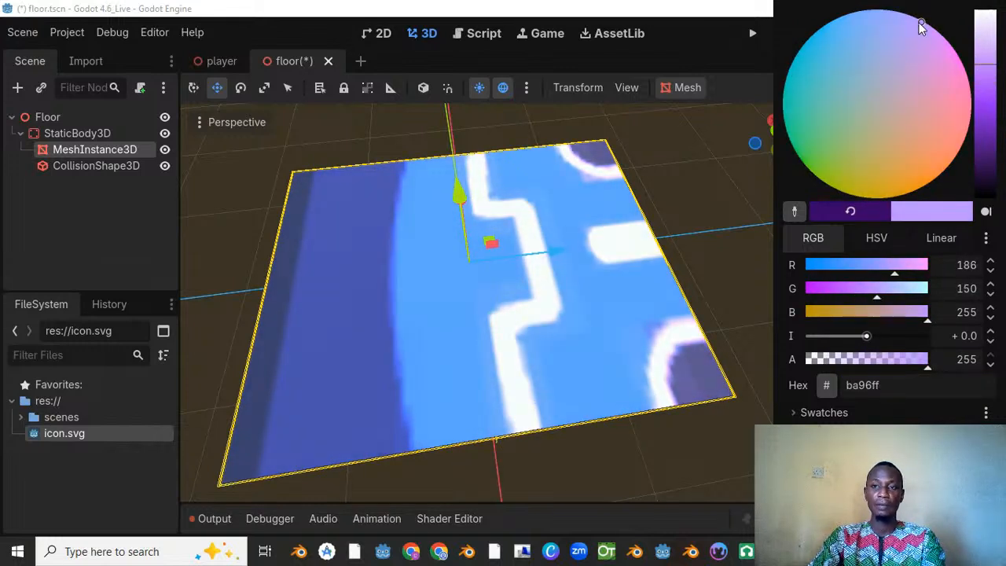
drag(921, 27, 879, 26)
drag(985, 37, 985, 31)
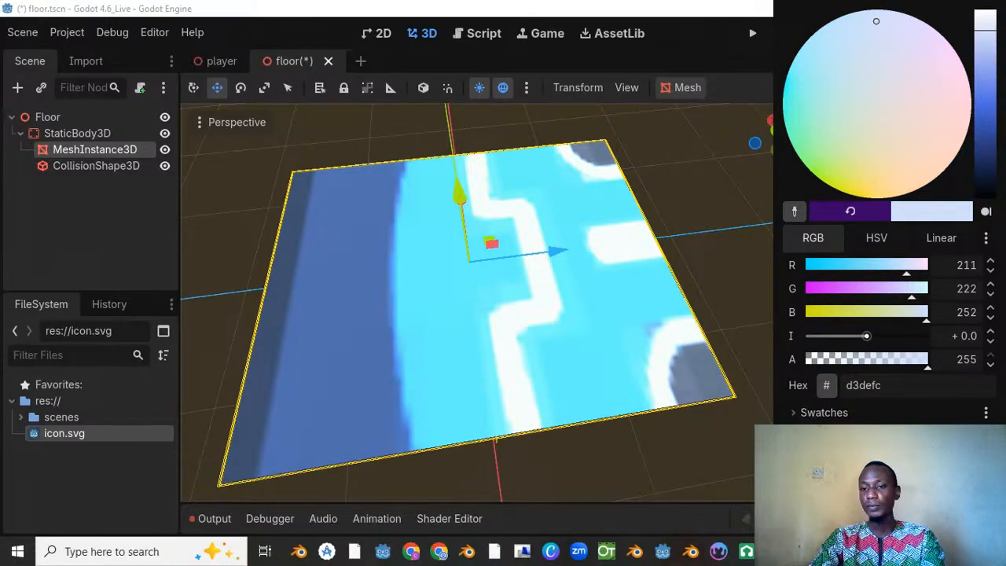
key(Escape)
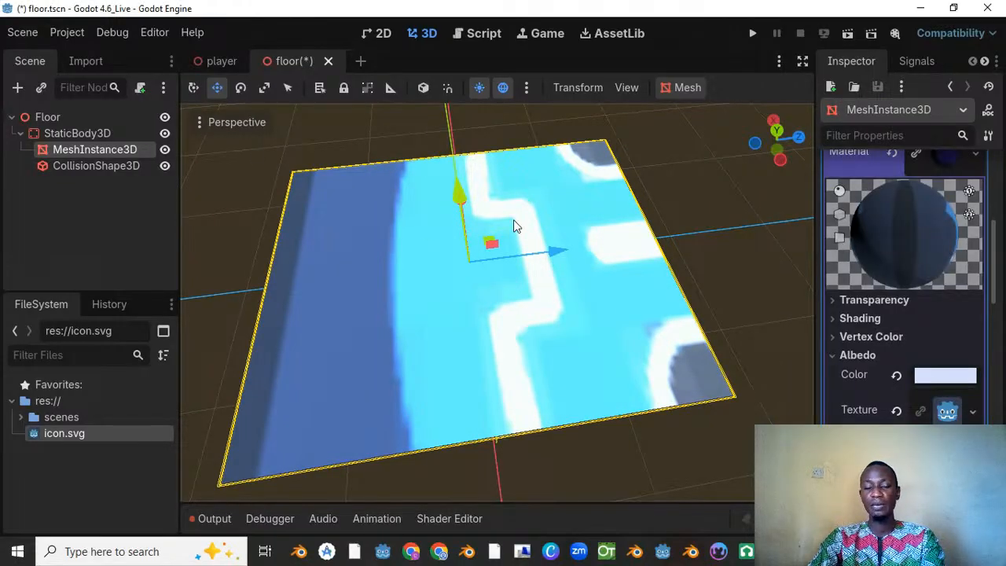
Step: Set the floor material's UV1 scale to 44 on all three linked axes to tile the icon texture
scroll(514, 225, down, 10)
middle_drag(457, 276, 485, 280)
scroll(485, 280, up, 7)
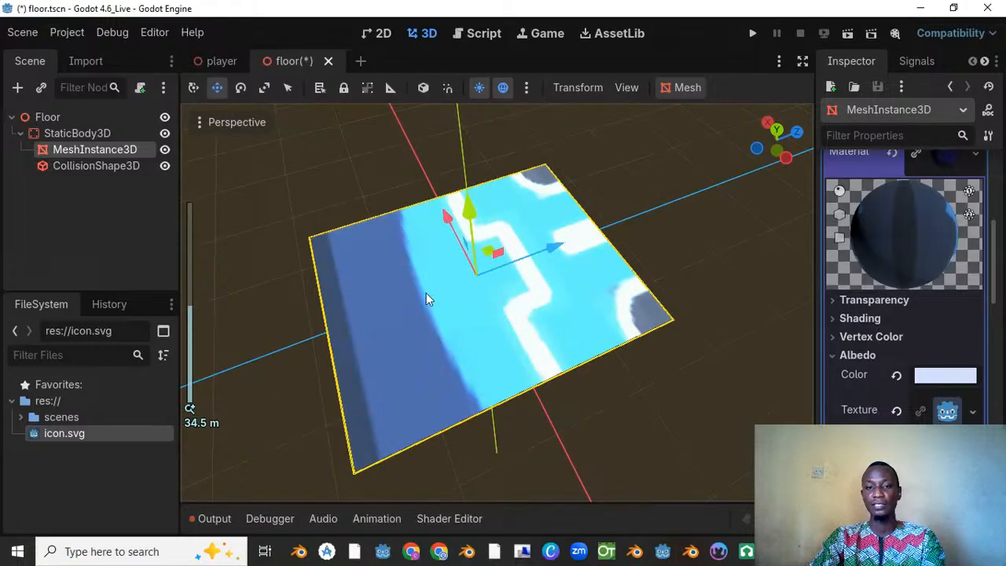
middle_drag(426, 298, 583, 286)
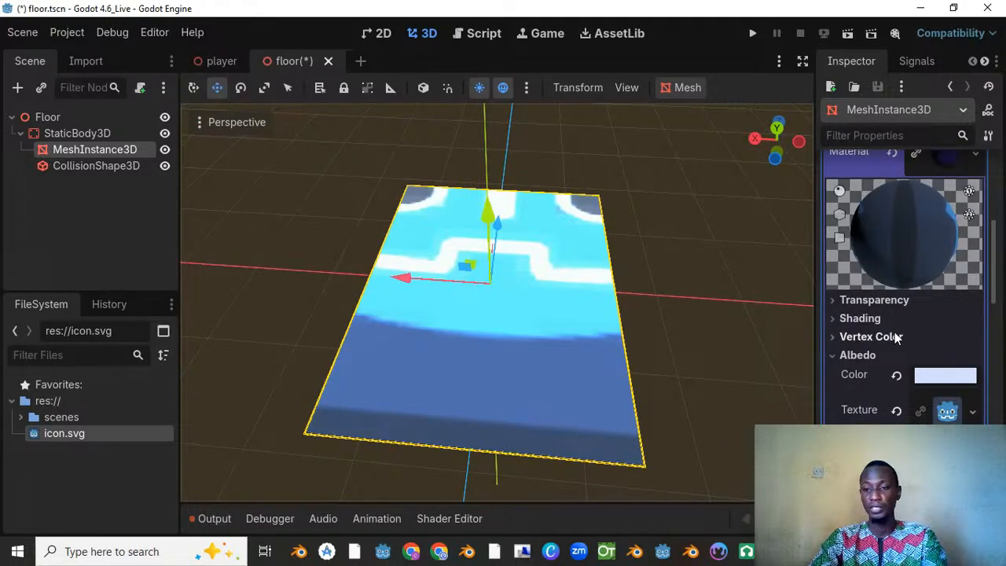
scroll(933, 331, down, 5)
scroll(933, 331, up, 5)
scroll(927, 317, down, 15)
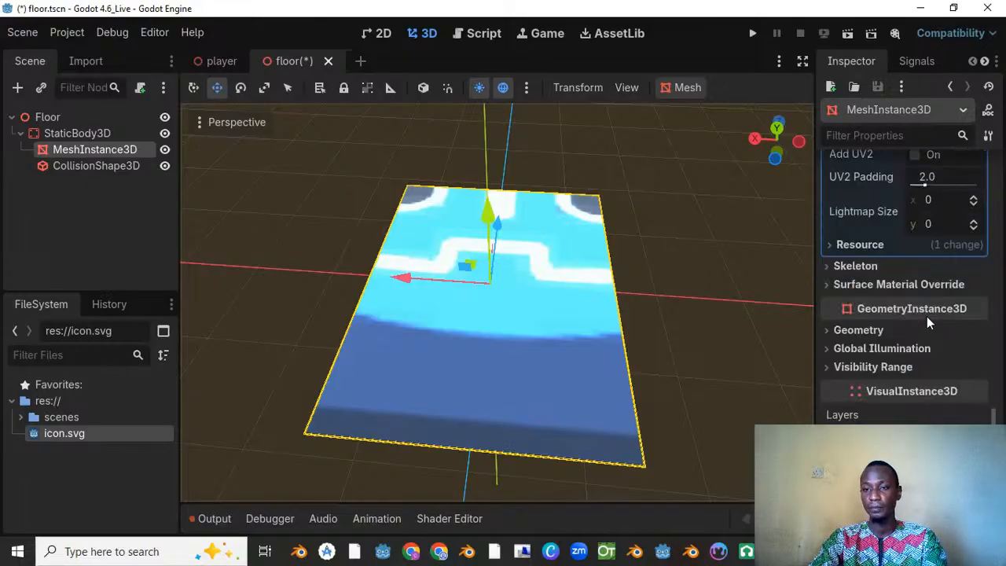
scroll(927, 316, up, 10)
click(851, 233)
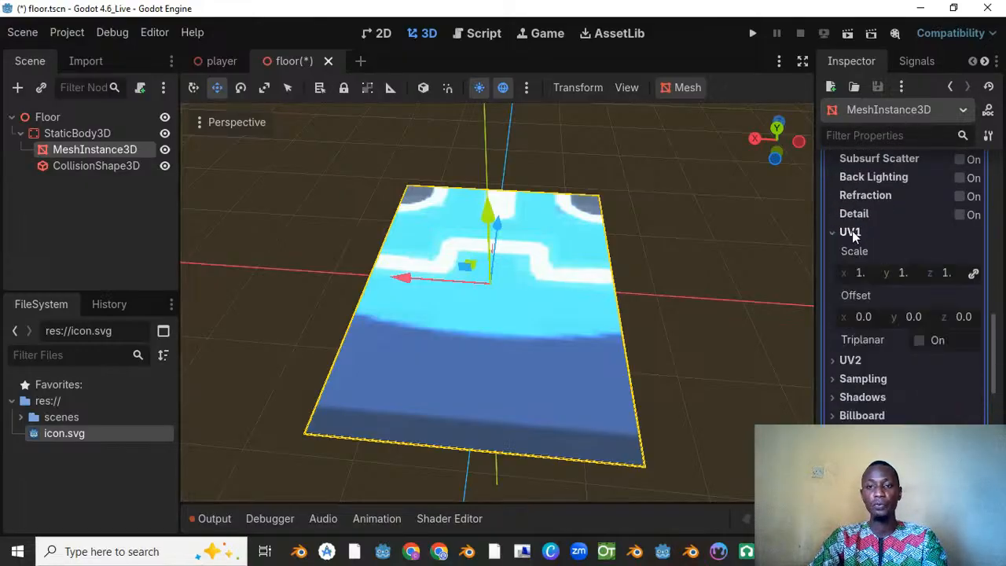
click(864, 273)
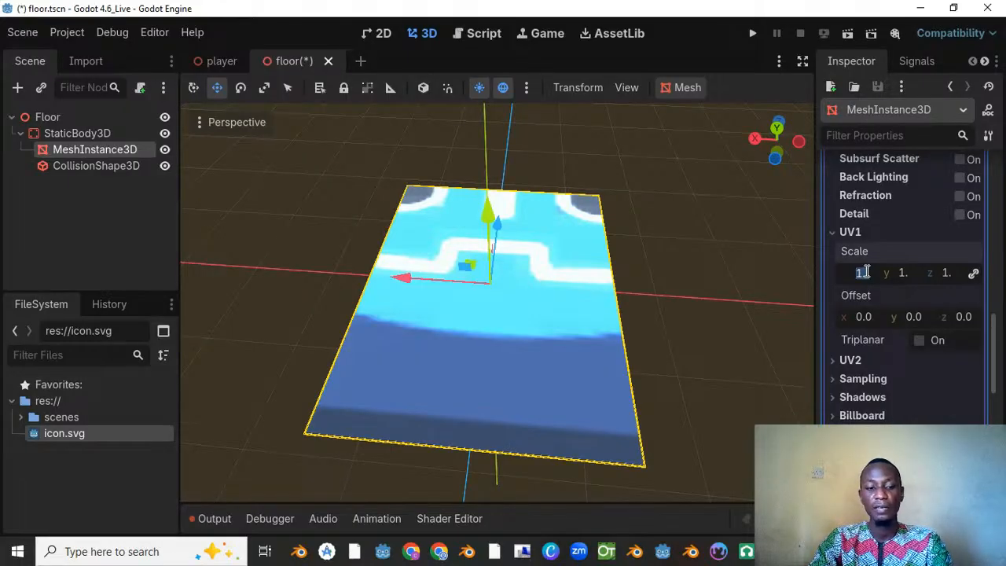
text(4)
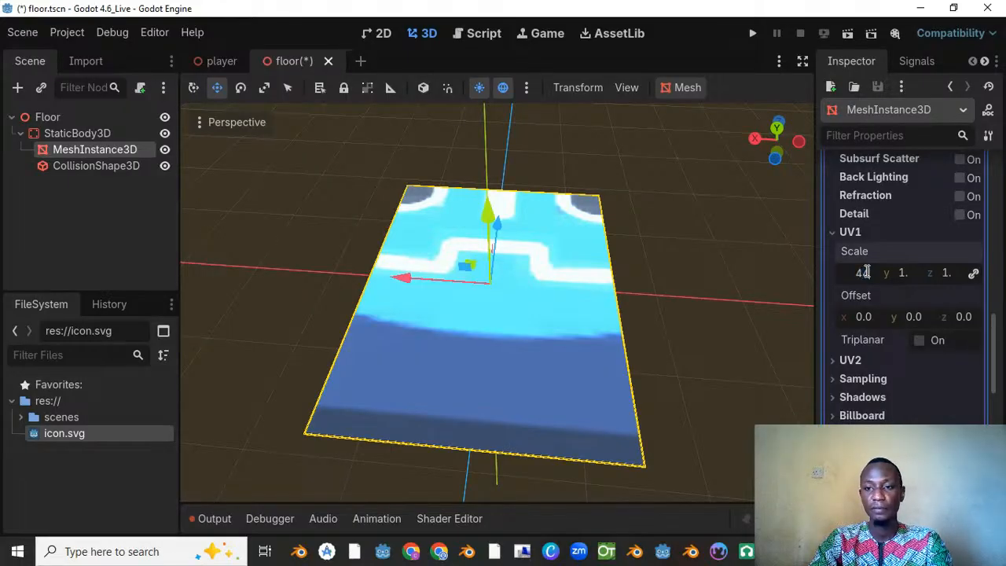
key(Return)
Step: Reduce the floor material's UV1 scale to 44 on the linked axes so the icon tiles appear larger
scroll(582, 262, up, 10)
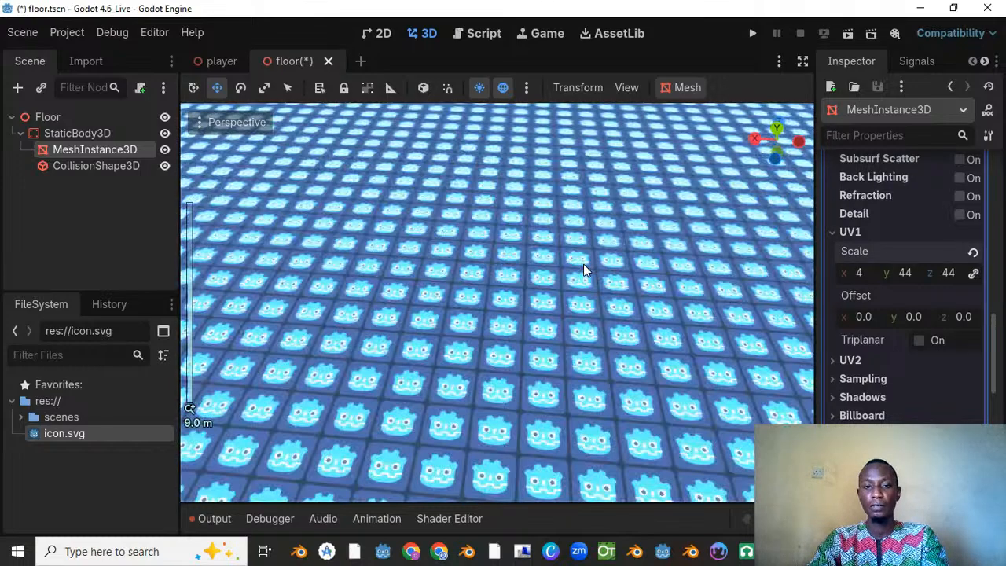
scroll(505, 211, down, 10)
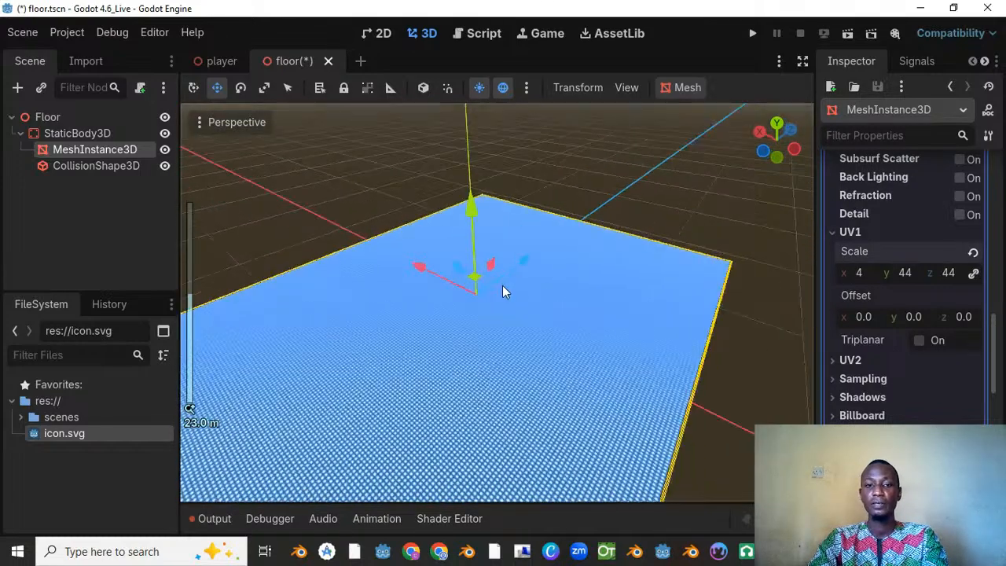
click(864, 272)
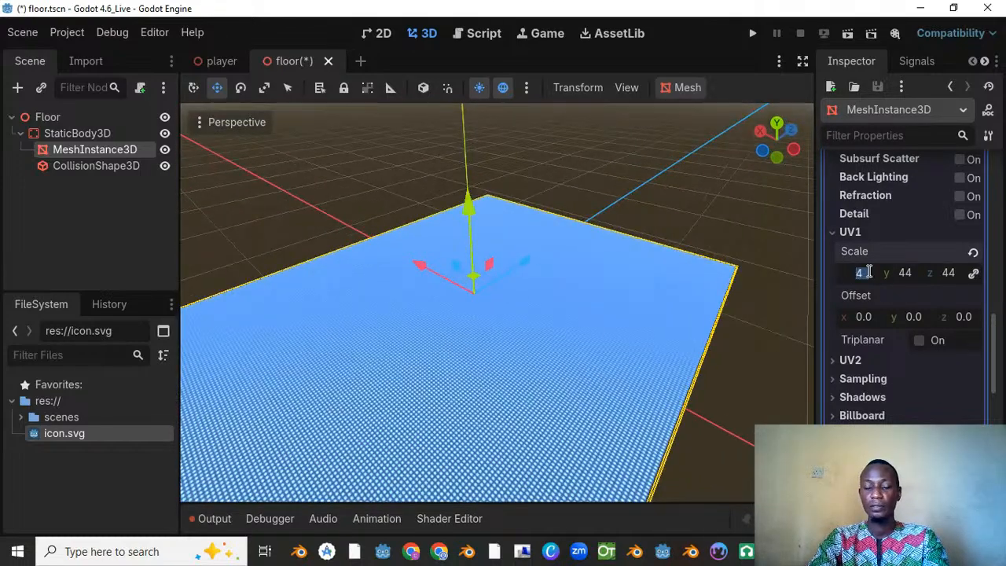
text(4)
key(Return)
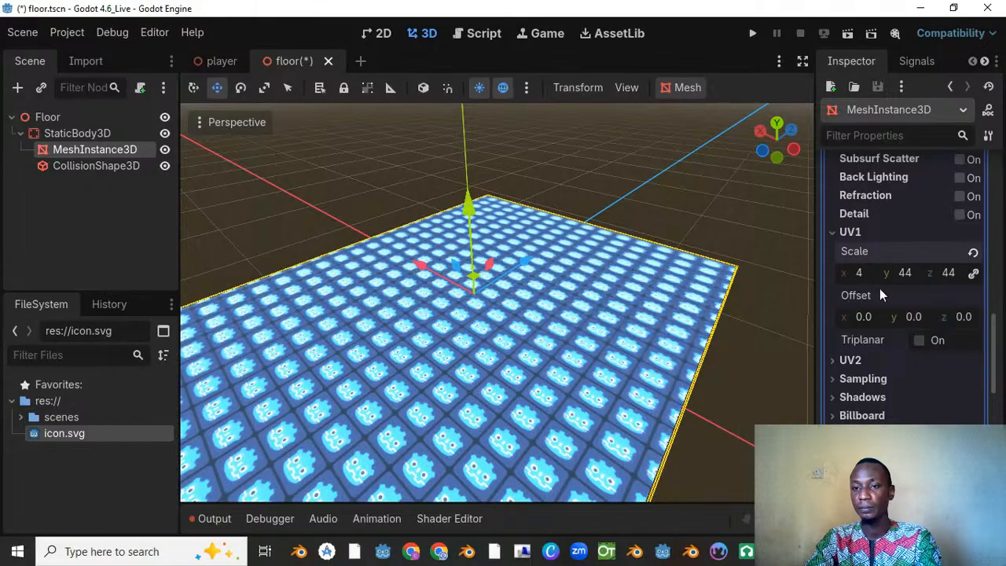
Step: Inspect the tiled icon texture across the floor from several angles and distances, and save the floor scene
scroll(868, 283, up, 3)
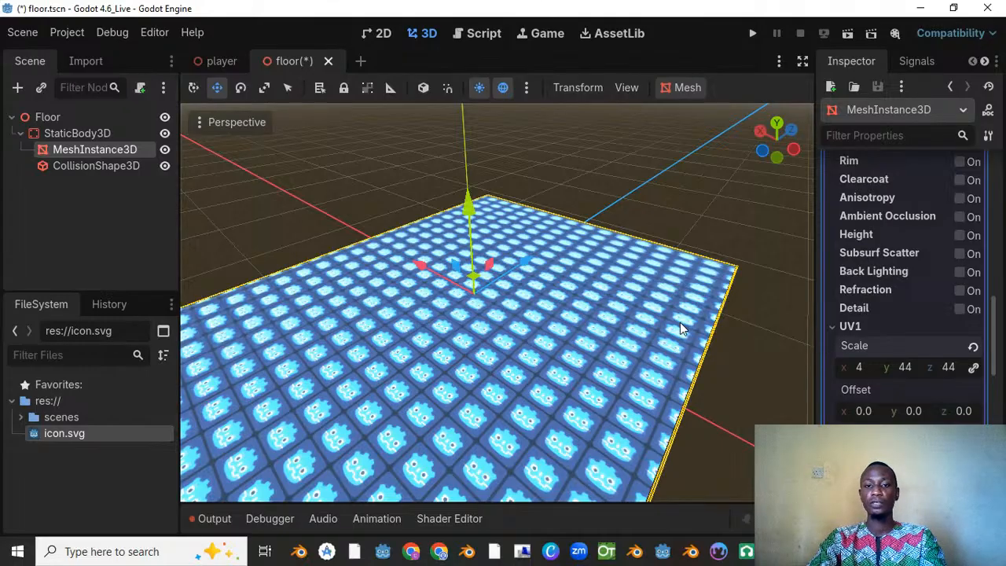
scroll(653, 324, down, 5)
scroll(652, 323, up, 10)
middle_drag(652, 322, 469, 304)
key(ctrl+s)
scroll(484, 281, down, 5)
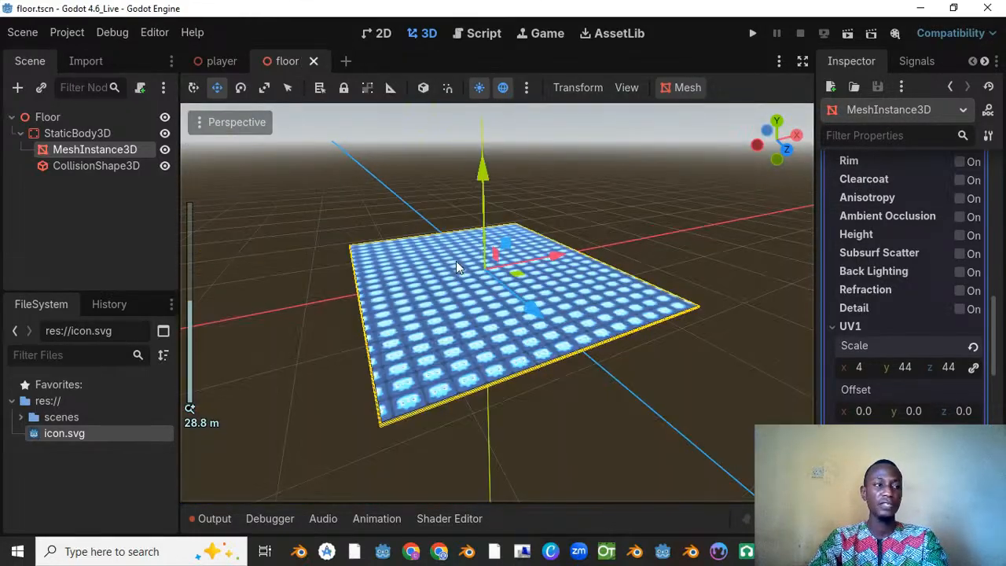
middle_drag(456, 261, 644, 249)
scroll(437, 265, up, 10)
middle_drag(436, 266, 628, 300)
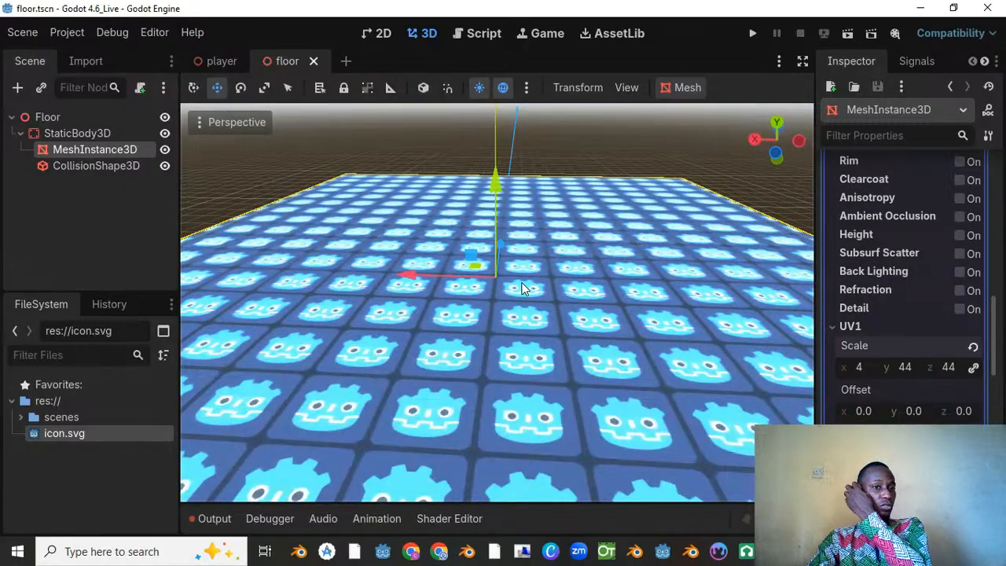
scroll(523, 288, down, 4)
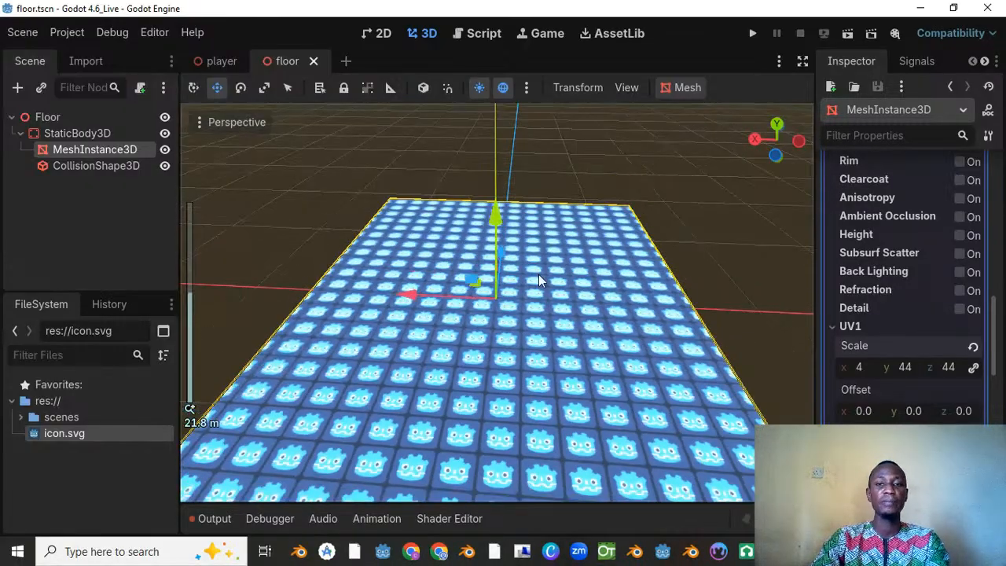
key(ctrl+s)
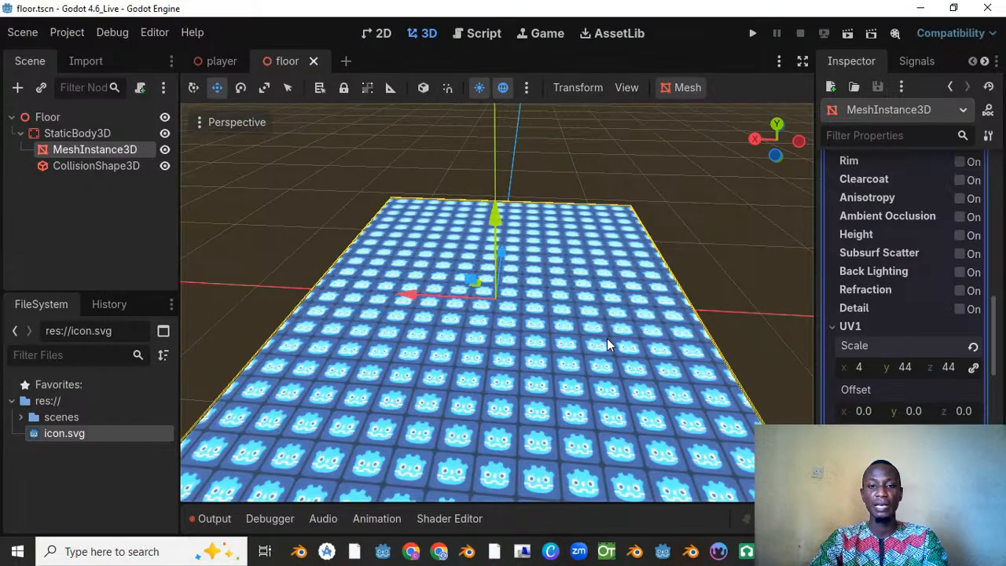
scroll(607, 346, up, 2)
scroll(610, 330, up, 2)
key(ctrl+s)
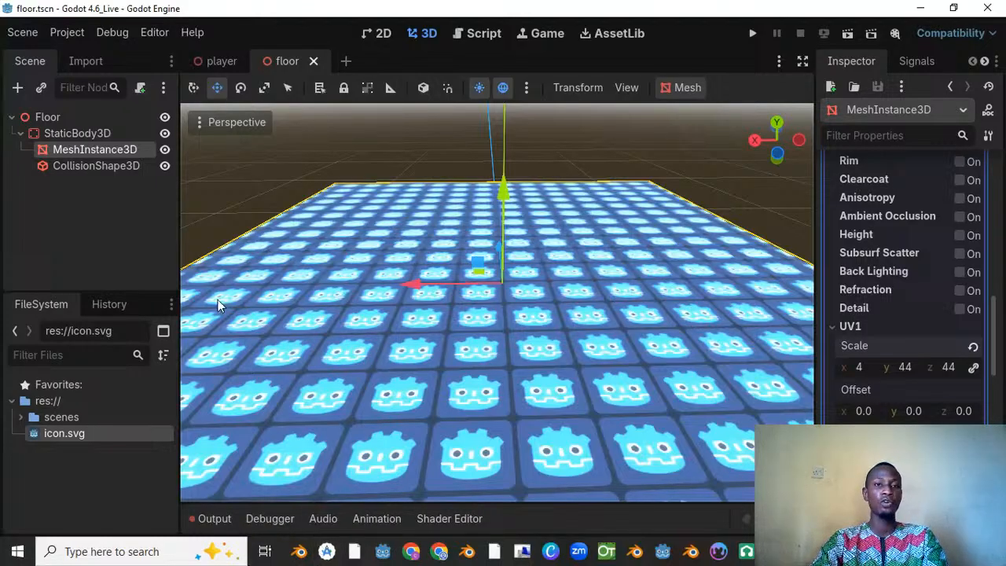
Step: Create a new scene with a 3D root node
click(346, 61)
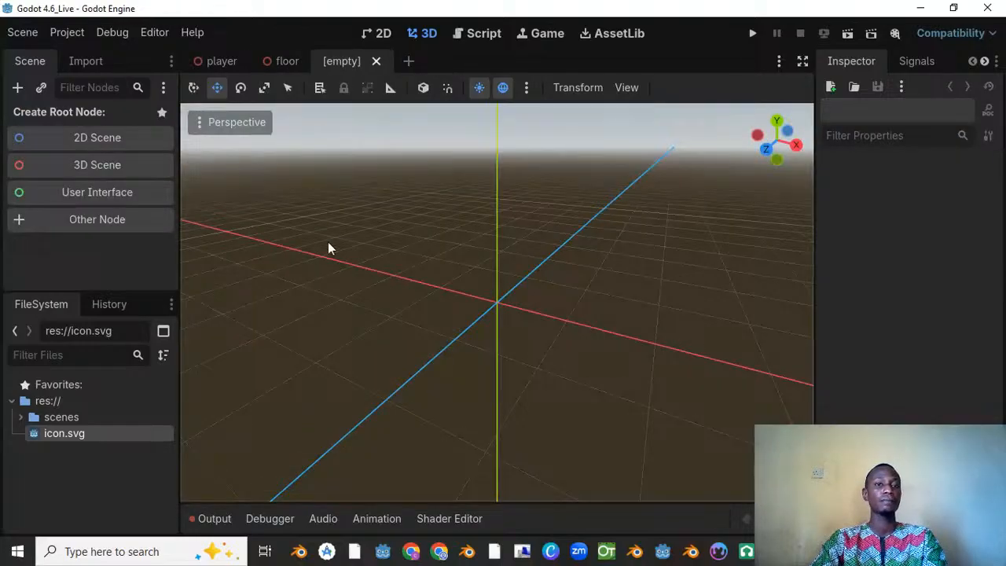
click(111, 167)
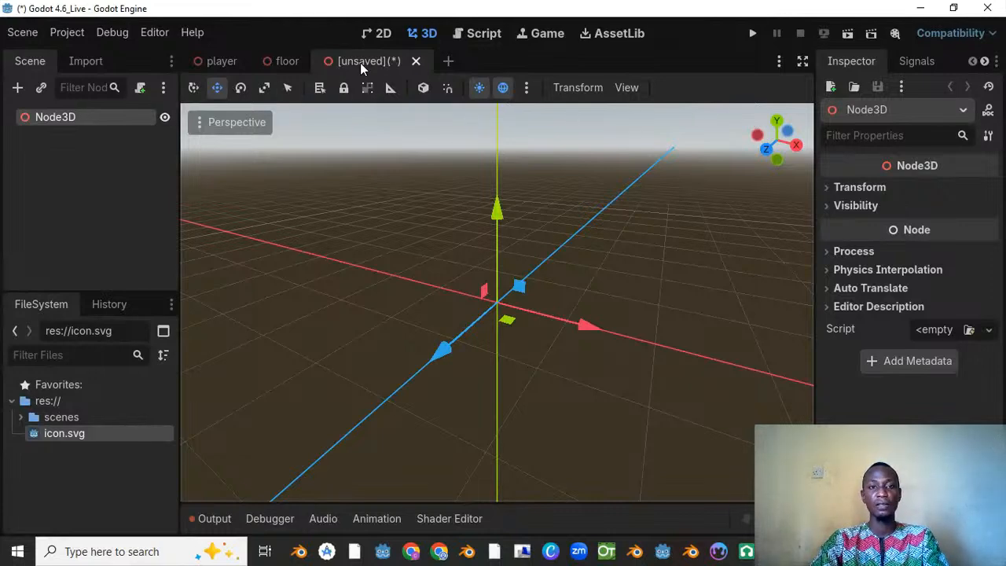
right_click(98, 117)
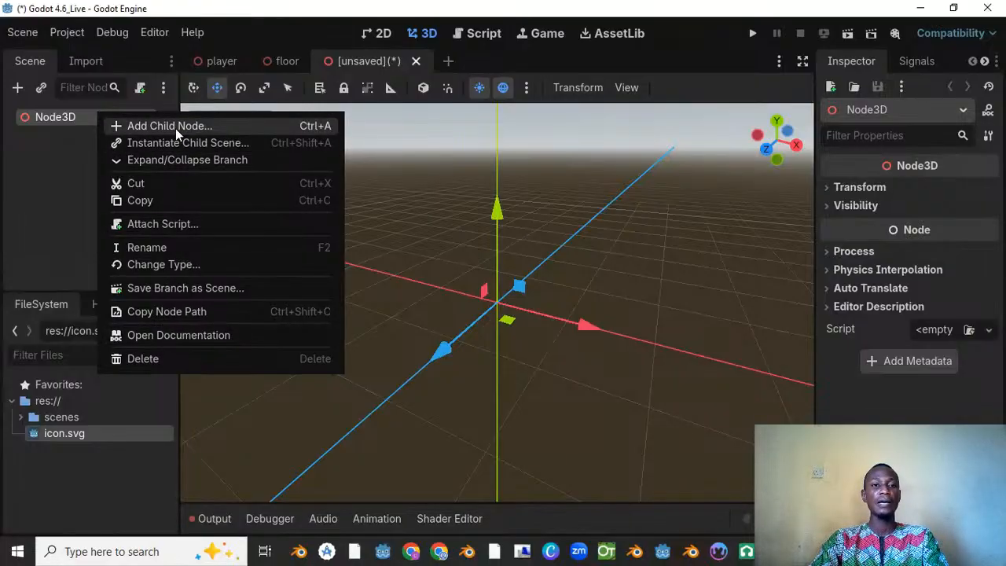
click(409, 155)
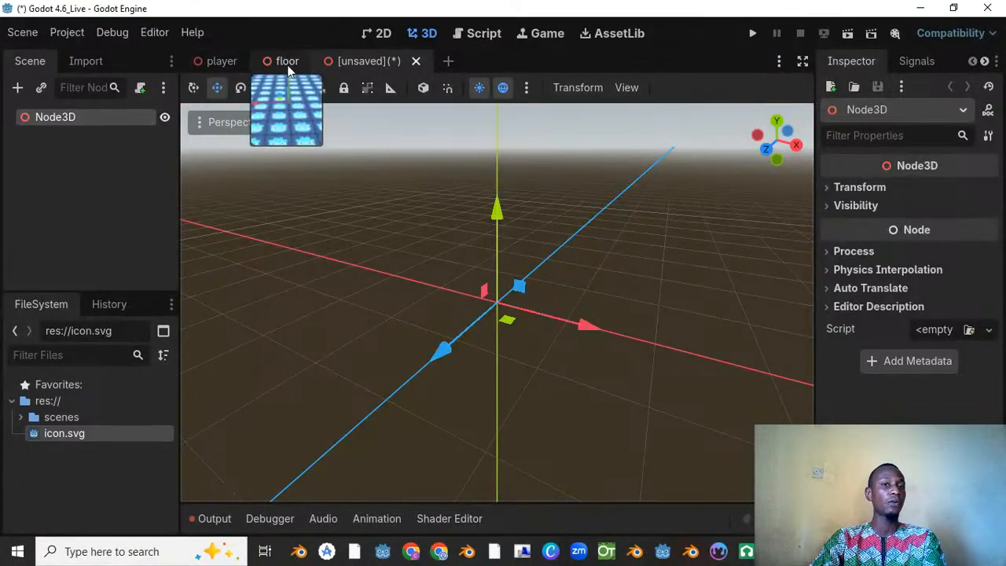
Step: Instantiate floor.tscn as a child scene of the new root node
right_click(68, 117)
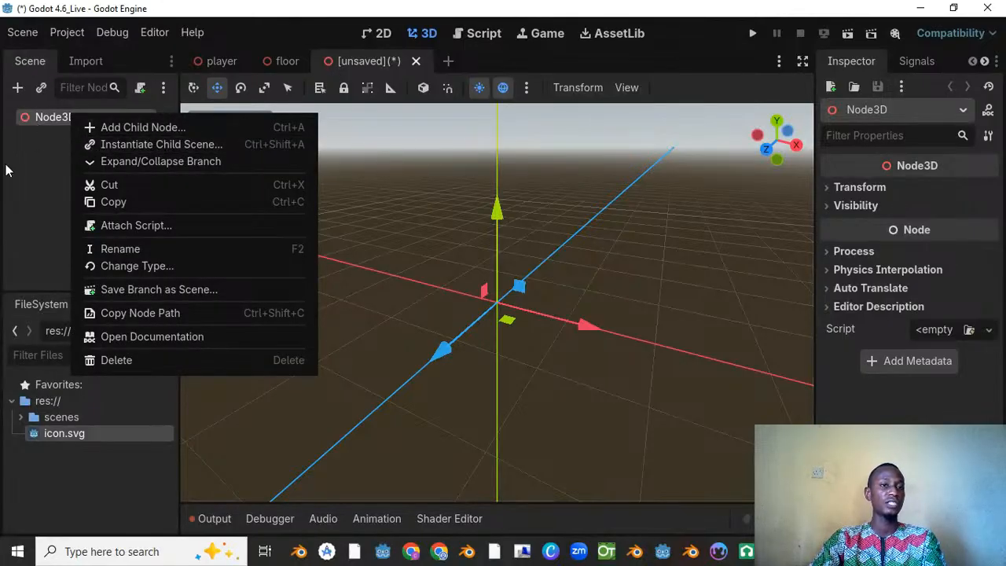
click(44, 91)
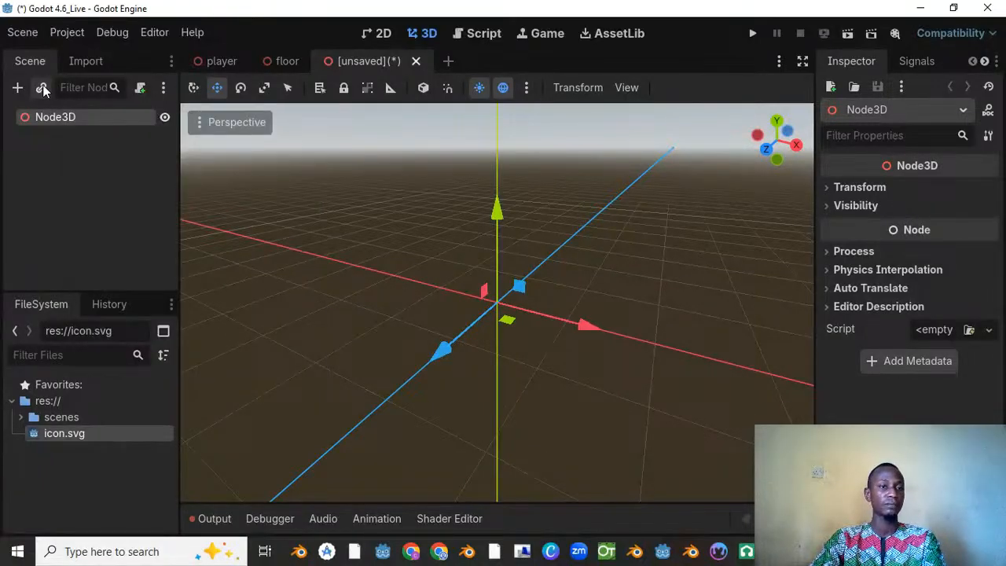
click(43, 88)
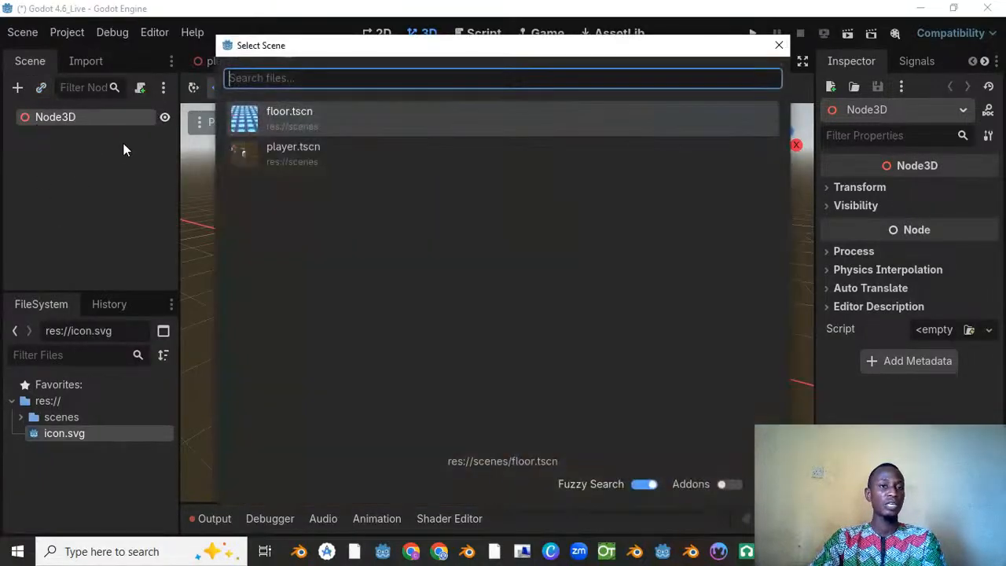
drag(273, 56, 234, 61)
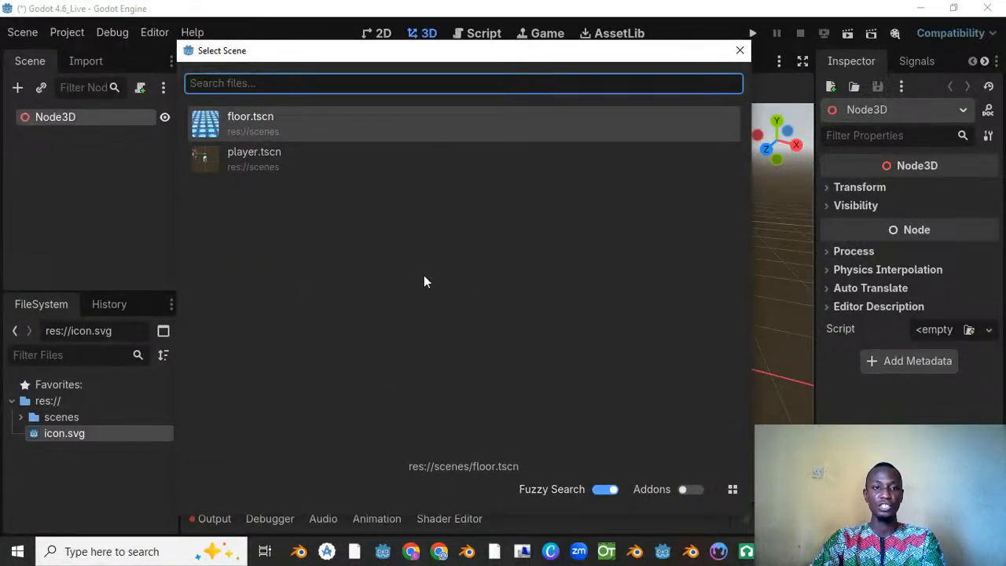
double_click(295, 127)
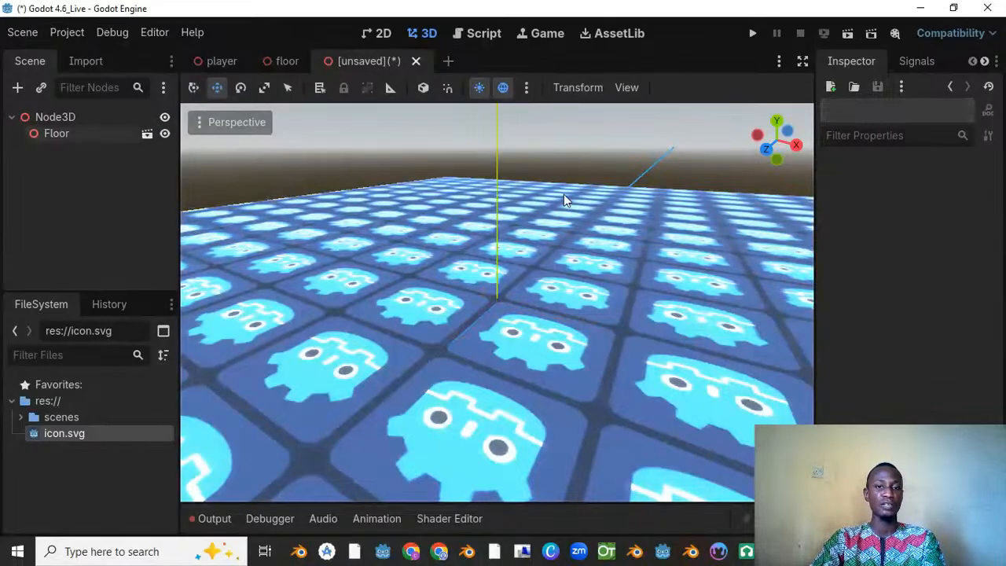
scroll(565, 195, down, 18)
middle_drag(571, 208, 545, 273)
scroll(544, 273, up, 5)
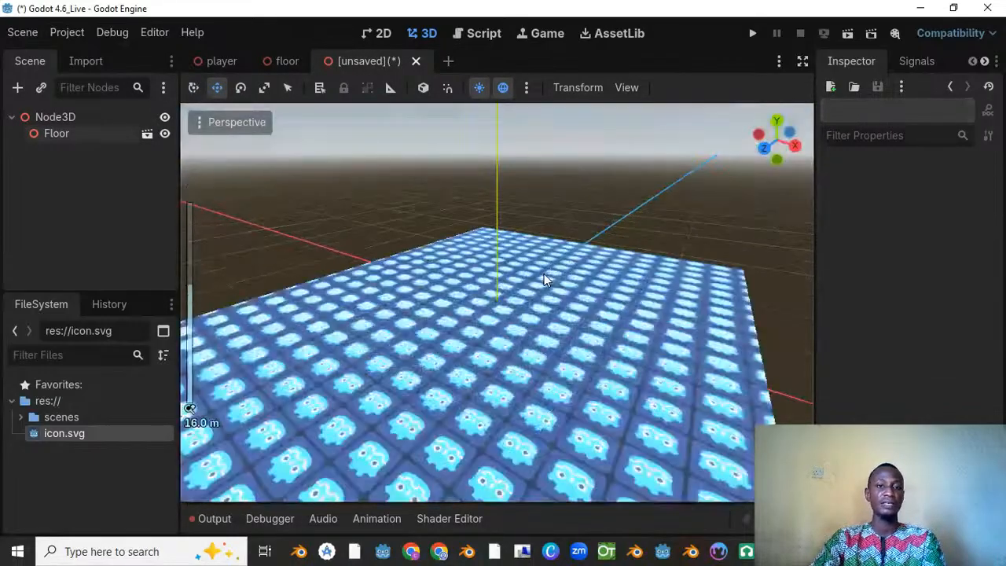
scroll(544, 274, up, 2)
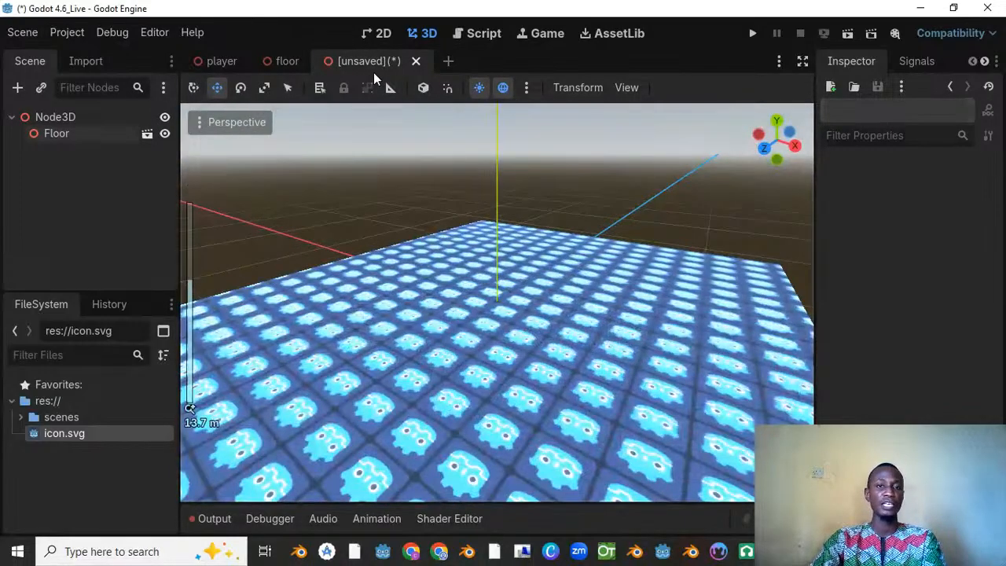
Step: Rename the root node as Level_1
click(63, 116)
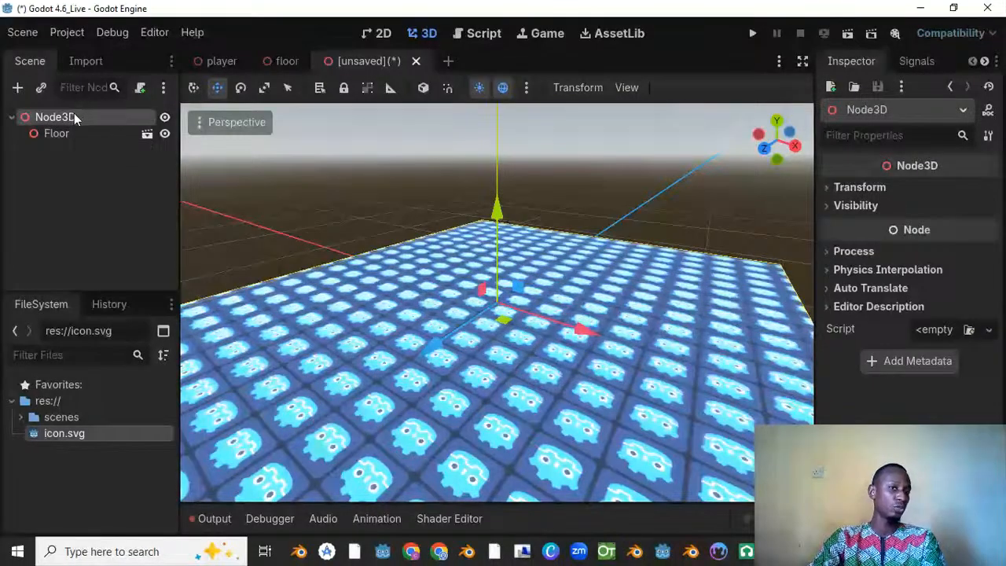
click(71, 116)
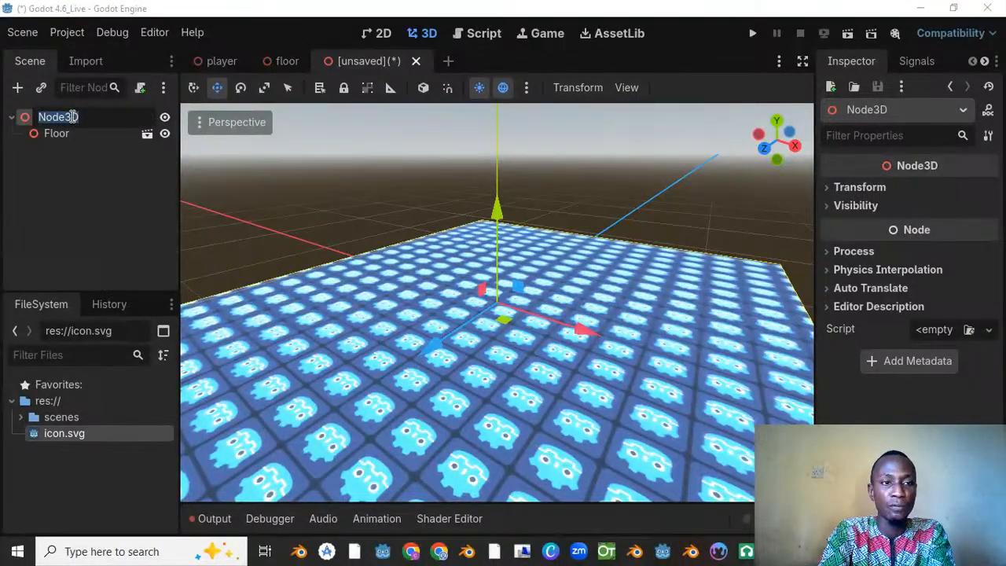
text(Le)
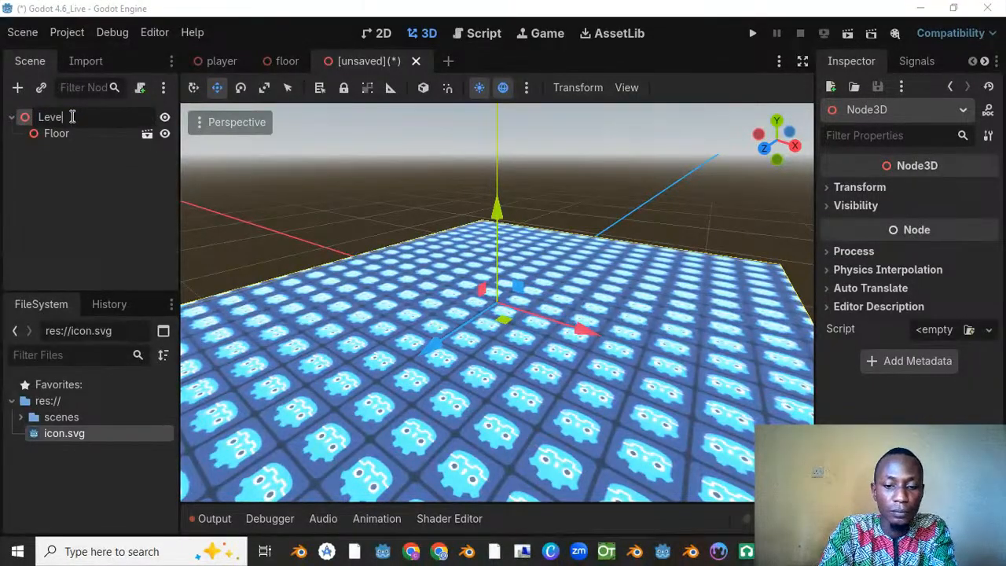
text(vel_)
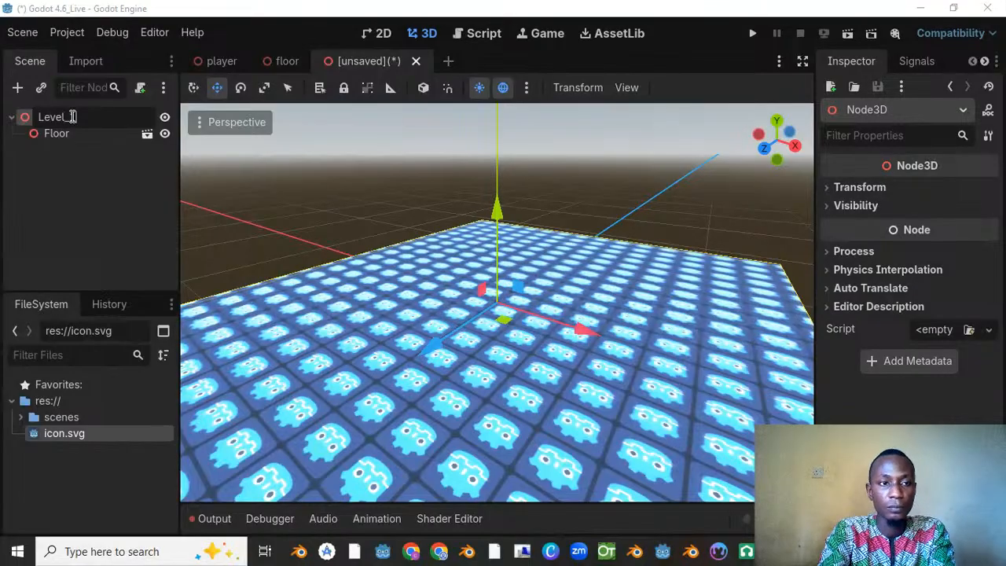
text(1)
key(Return)
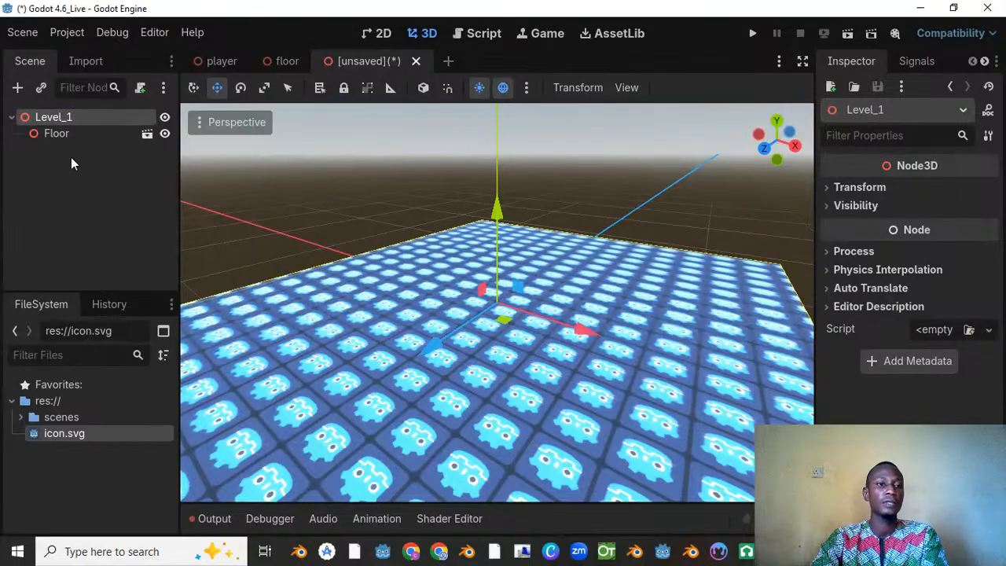
Step: Instantiate player.tscn as a child of Level_1 and check how the capsule sits on the floor
right_click(70, 119)
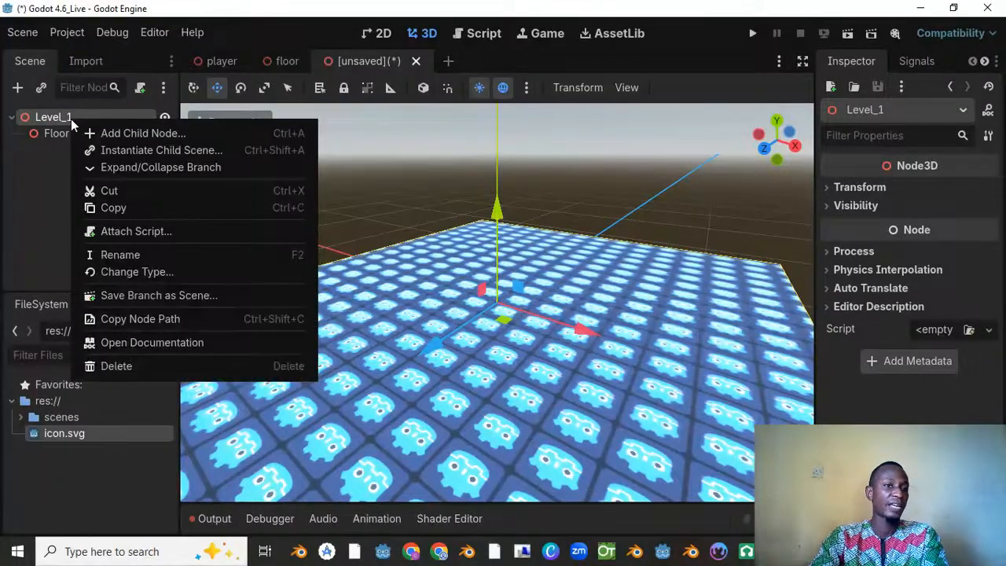
click(178, 149)
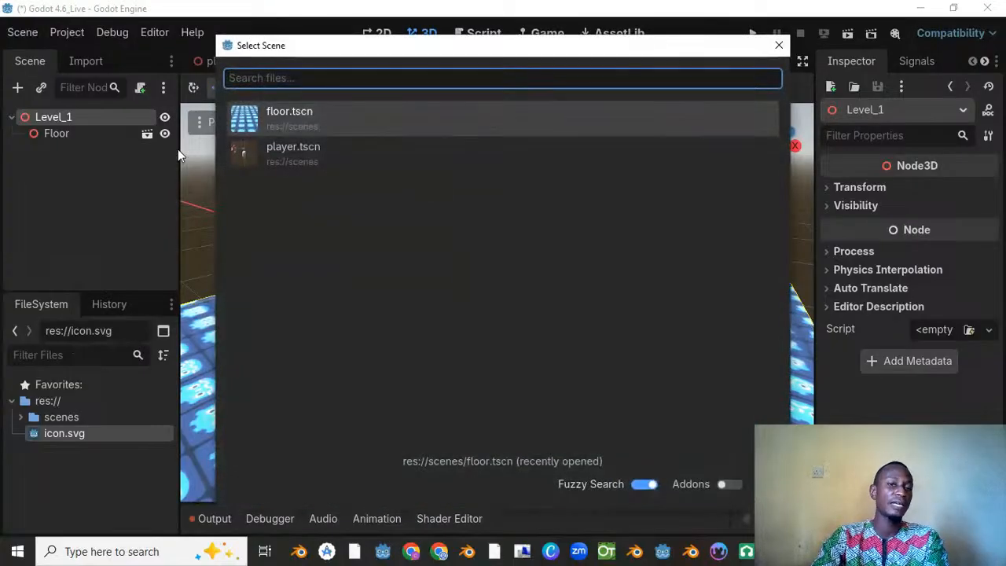
double_click(309, 149)
click(310, 150)
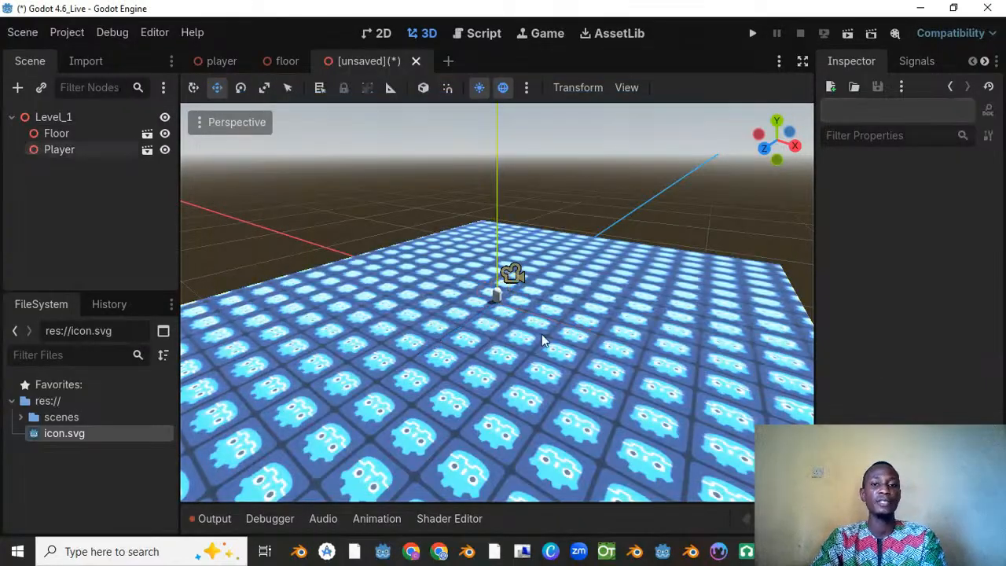
scroll(612, 307, up, 6)
scroll(612, 306, up, 6)
middle_drag(612, 306, 362, 331)
click(69, 135)
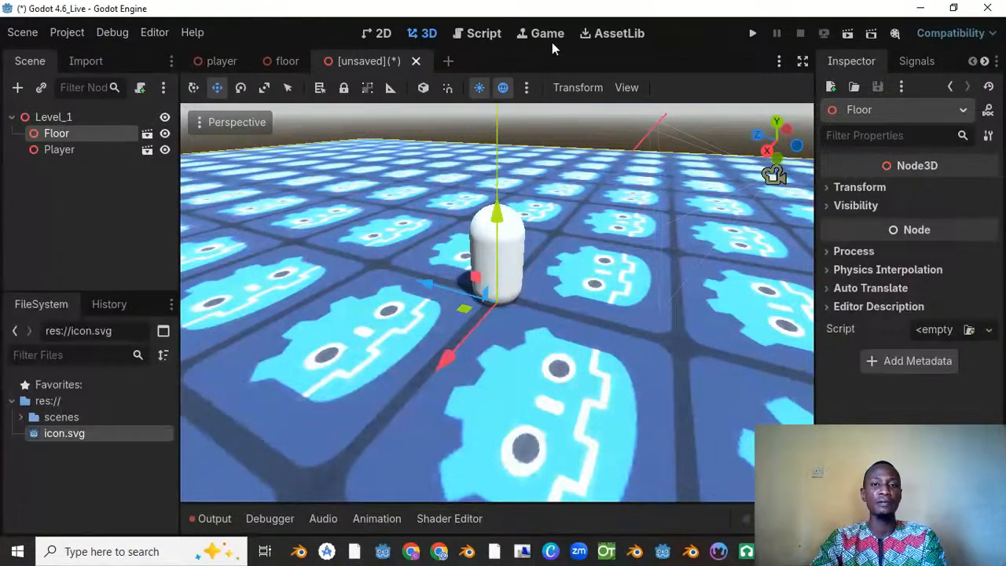
Step: Save the scene as level_1.tscn in the scenes folder and check the folder's contents
right_click(379, 60)
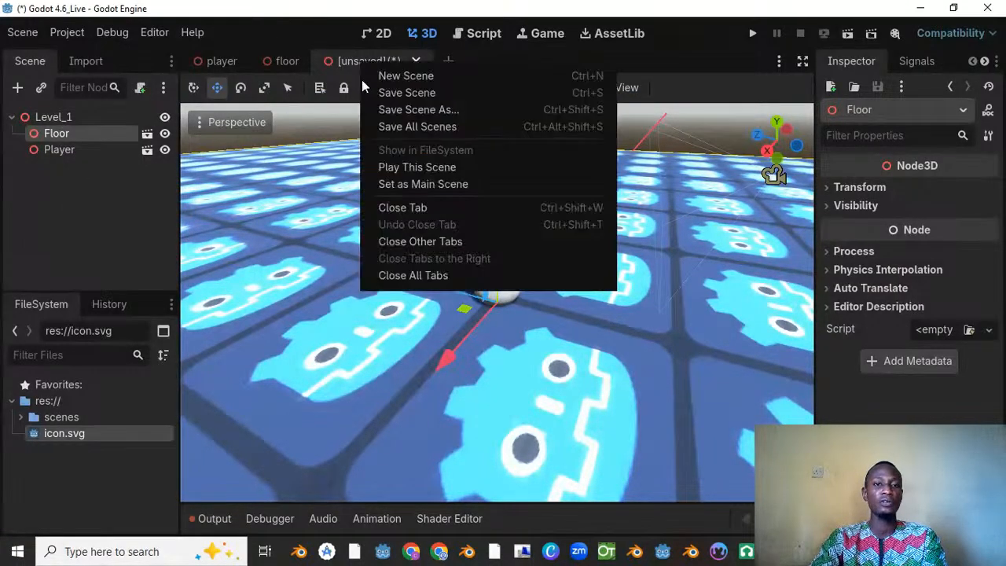
click(415, 107)
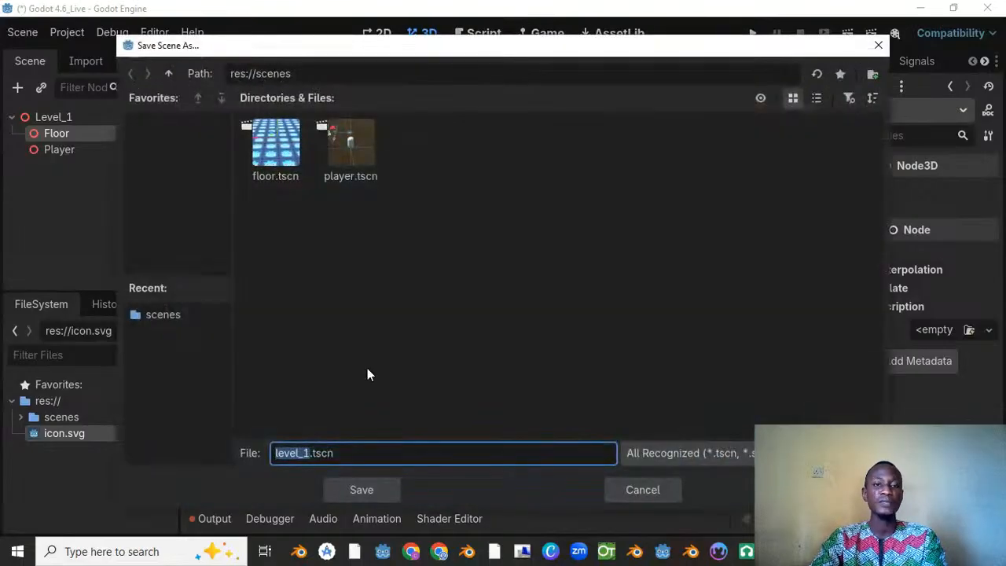
click(370, 492)
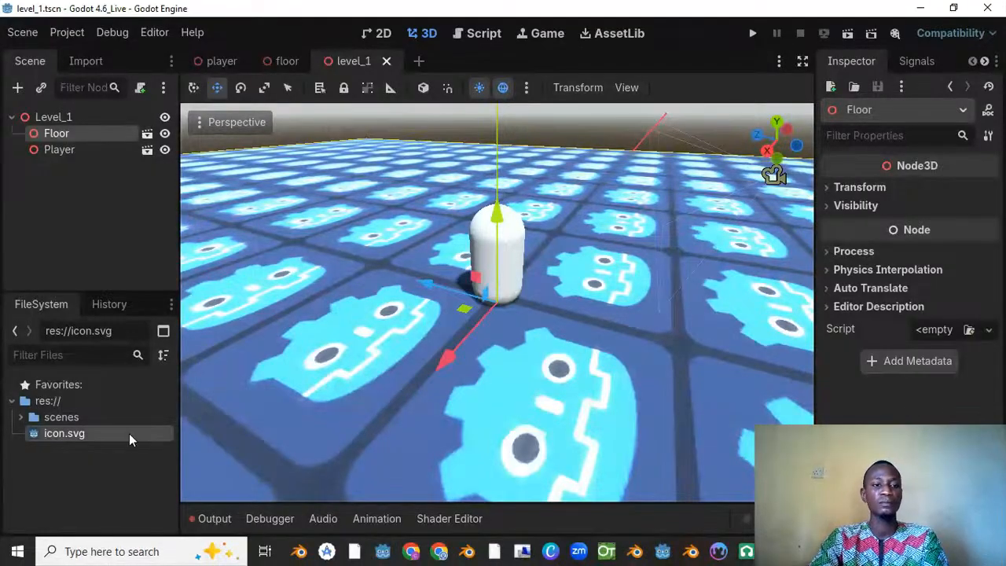
click(21, 423)
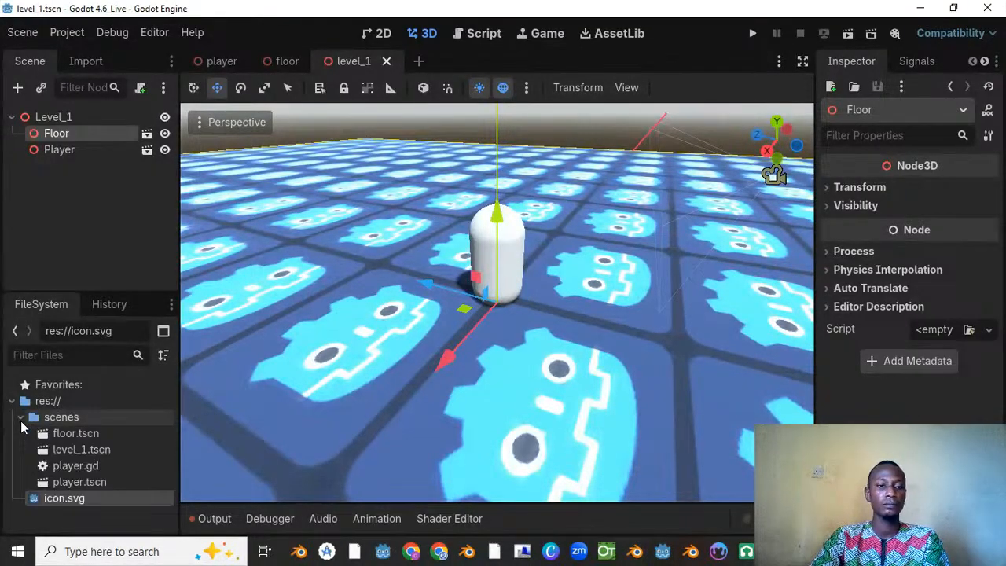
click(21, 423)
scroll(419, 234, down, 14)
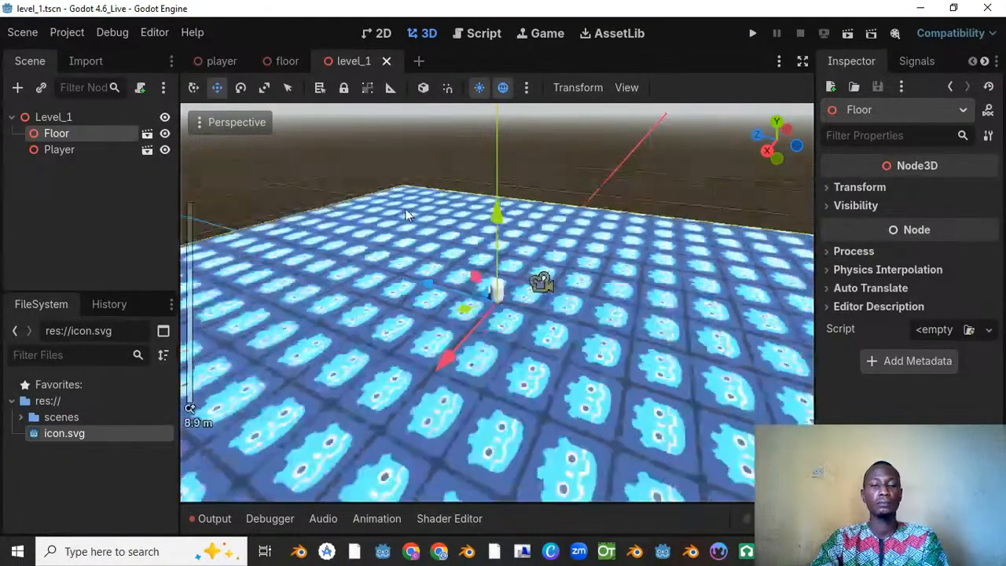
Step: Check the player capsule on the floor up close and save the Level_1 scene
middle_drag(361, 214, 554, 219)
scroll(324, 205, up, 8)
scroll(445, 212, up, 5)
key(ctrl+s)
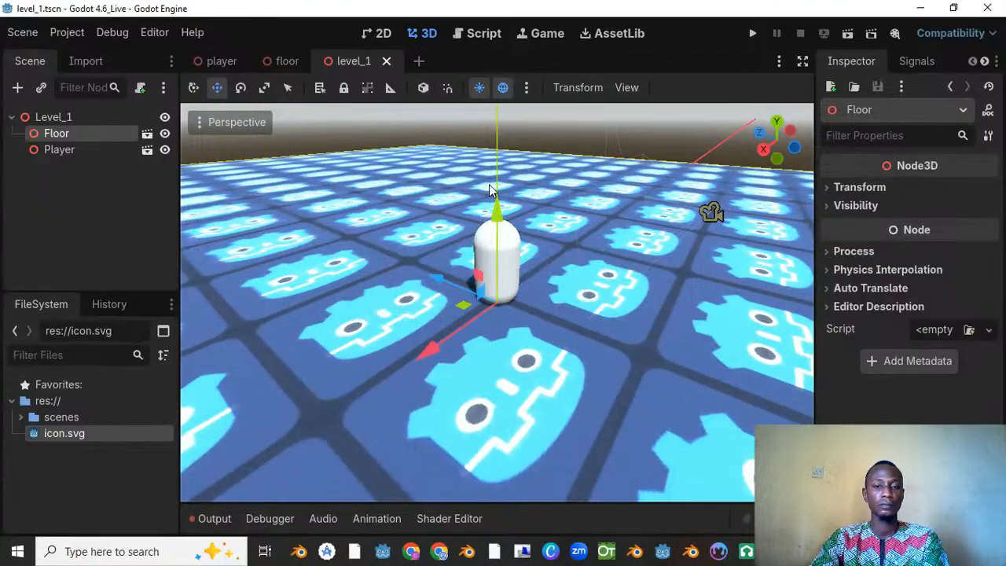
Step: Examine the whole tiled floor and the player in Level_1 from several angles and distances
scroll(429, 168, down, 3)
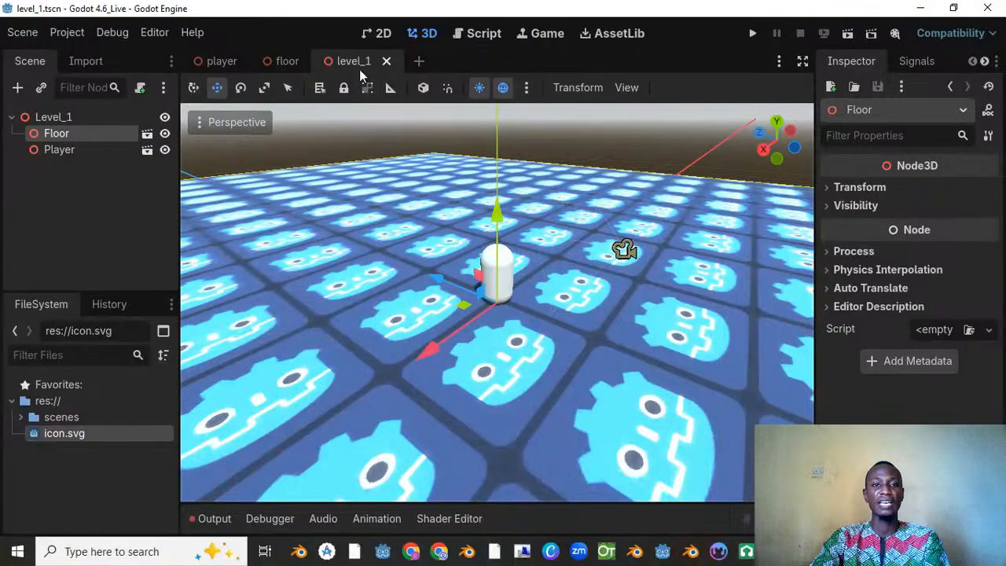
middle_drag(479, 289, 802, 267)
scroll(522, 241, down, 10)
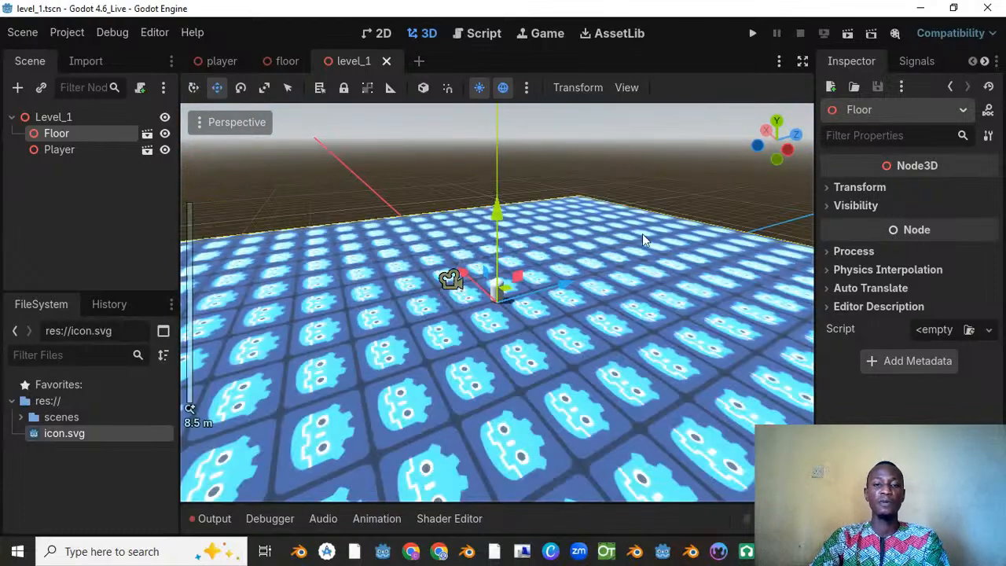
middle_drag(642, 235, 549, 246)
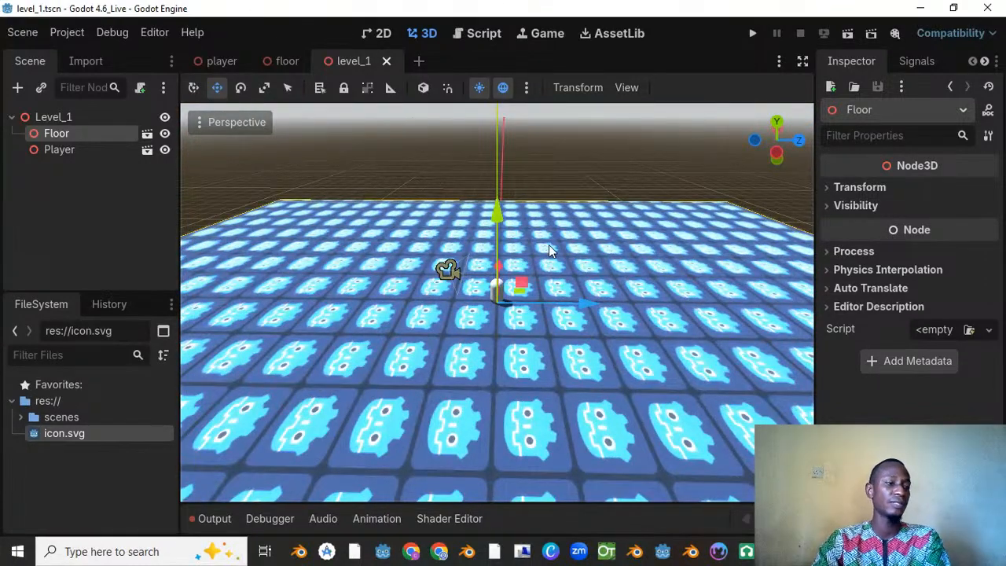
scroll(375, 263, down, 5)
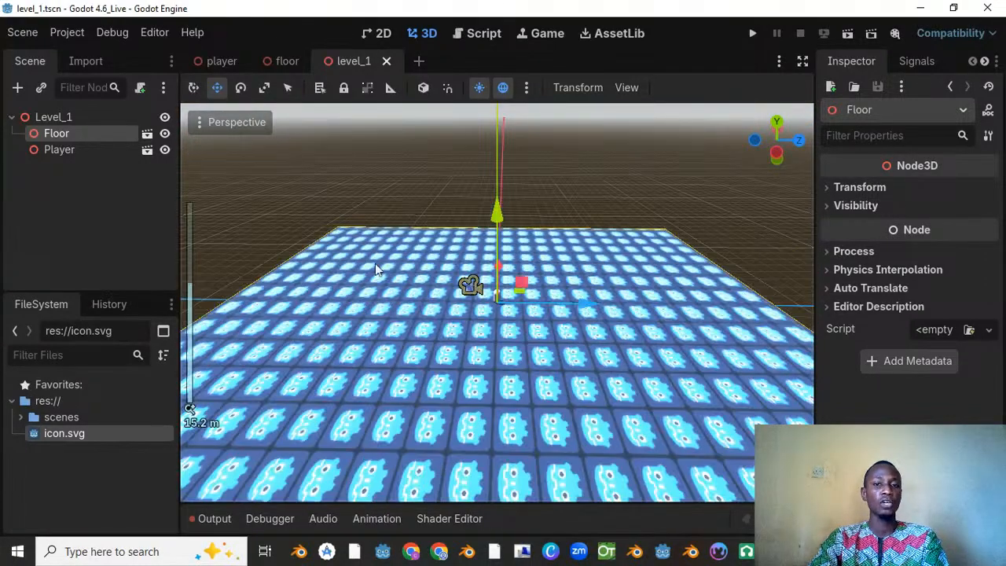
middle_drag(375, 264, 442, 241)
middle_drag(519, 291, 594, 297)
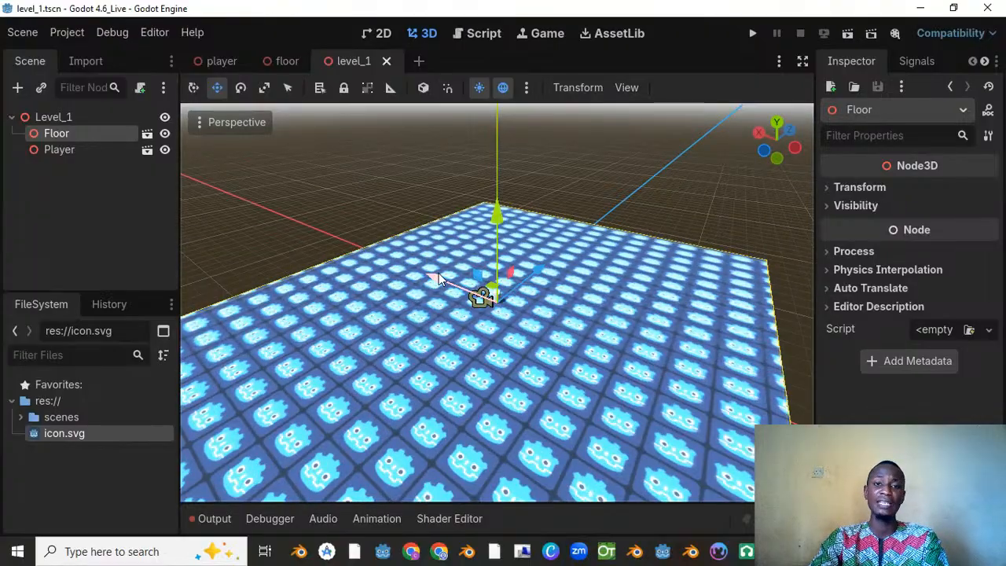
middle_drag(438, 279, 524, 296)
scroll(611, 250, up, 7)
scroll(523, 296, down, 8)
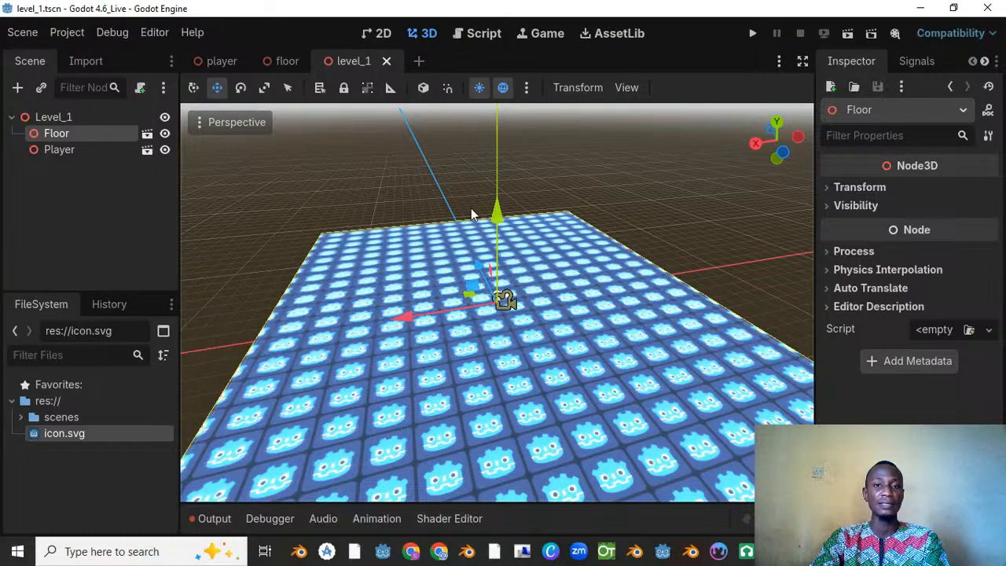
Step: Add the preview environment to Level_1 as a WorldEnvironment node and open its Environment resource
click(528, 88)
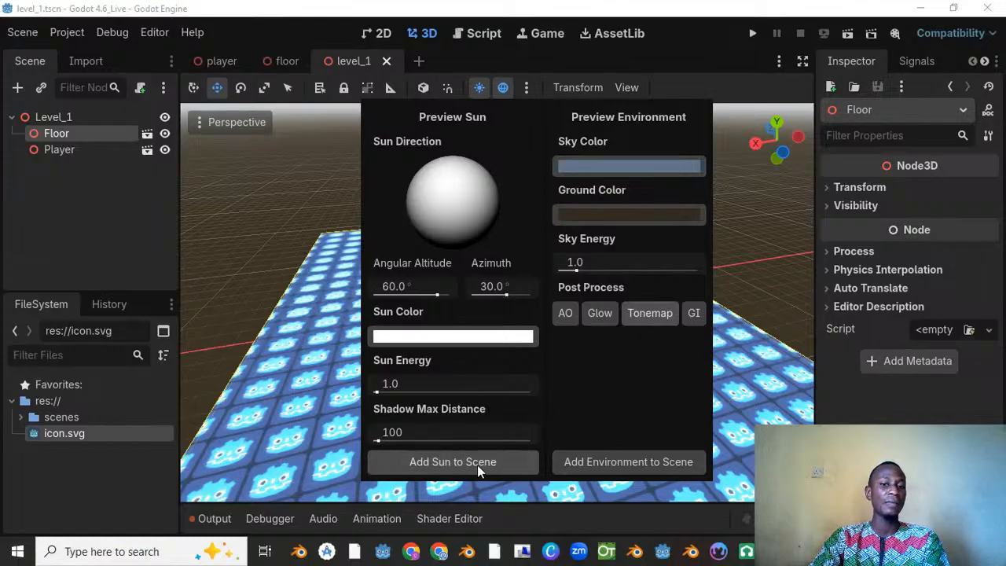
click(599, 461)
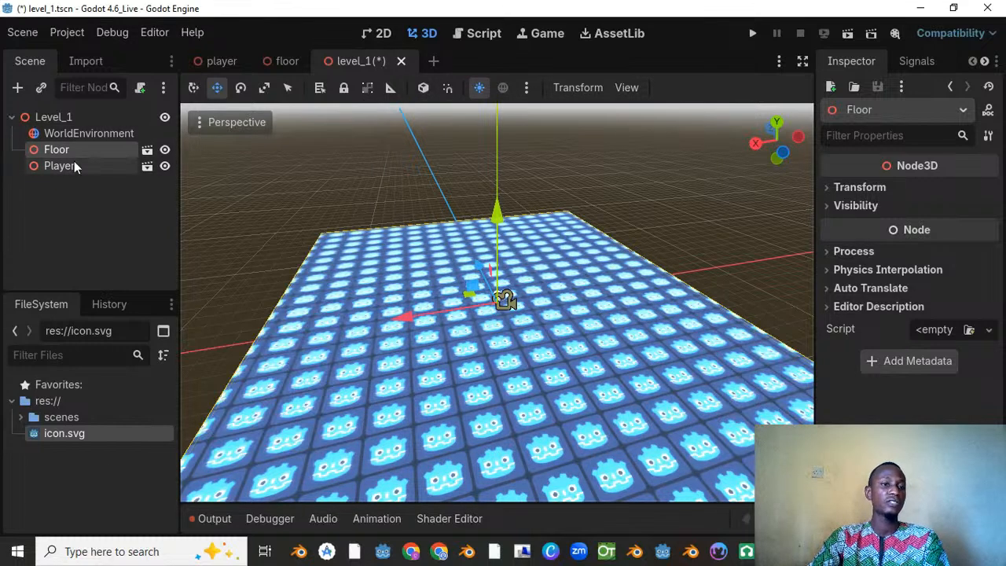
click(80, 135)
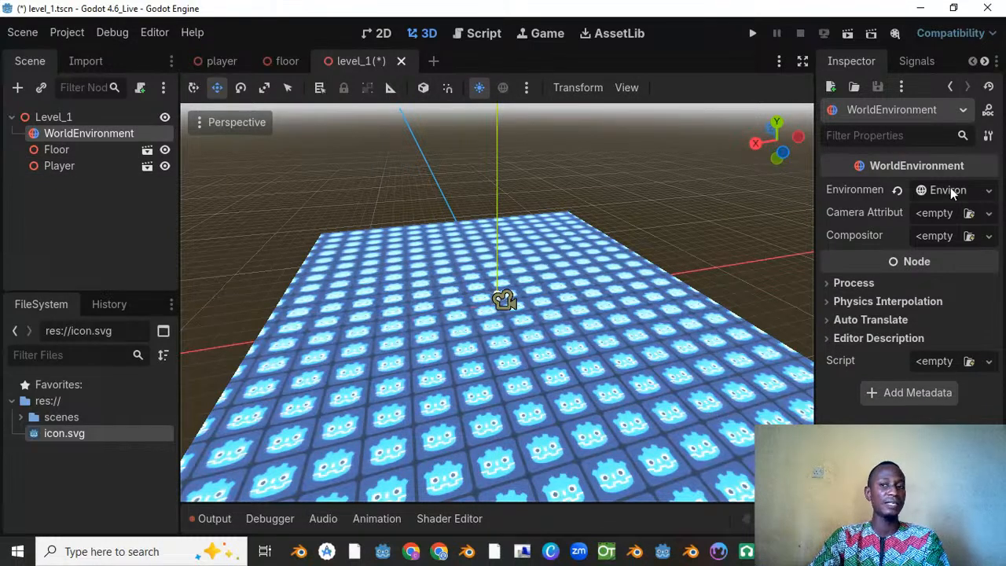
click(945, 194)
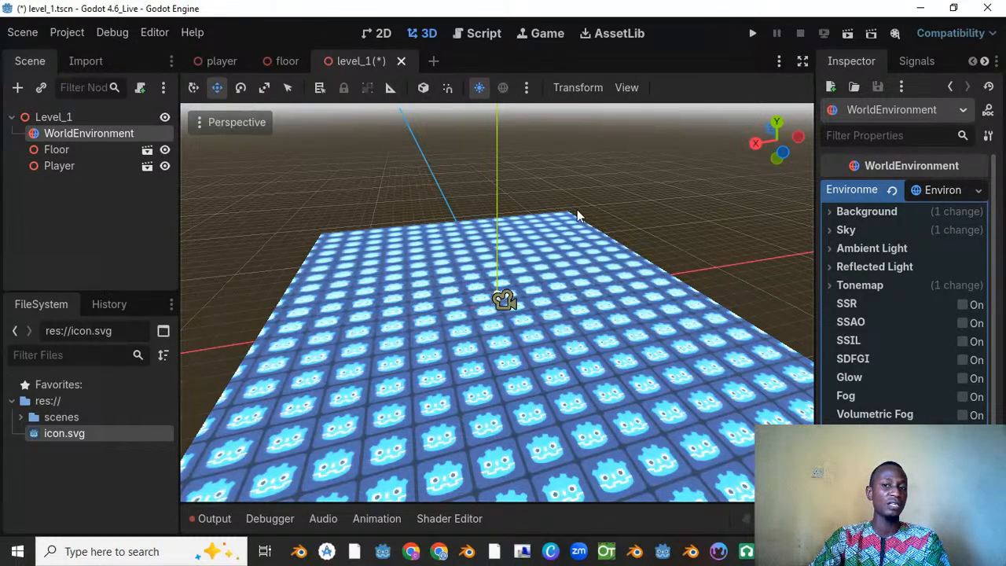
Step: Review the Sky and Background settings of the WorldEnvironment's Environment resource
click(842, 231)
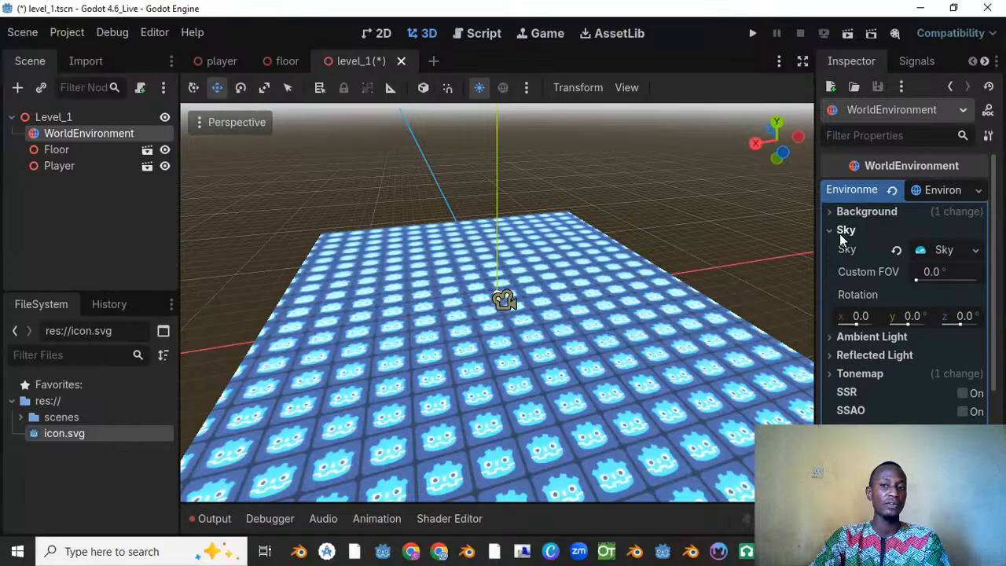
click(843, 230)
click(842, 211)
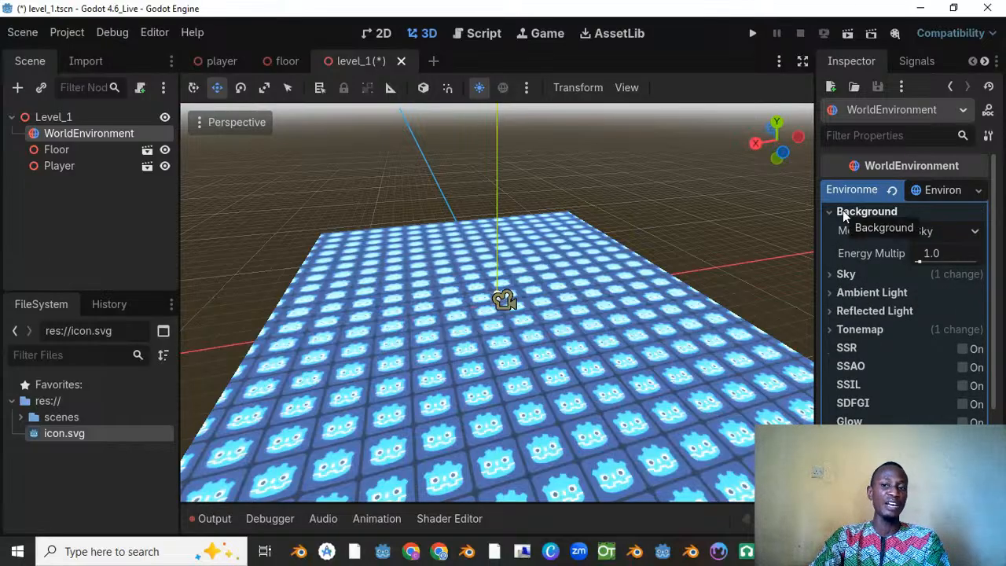
click(843, 211)
click(868, 212)
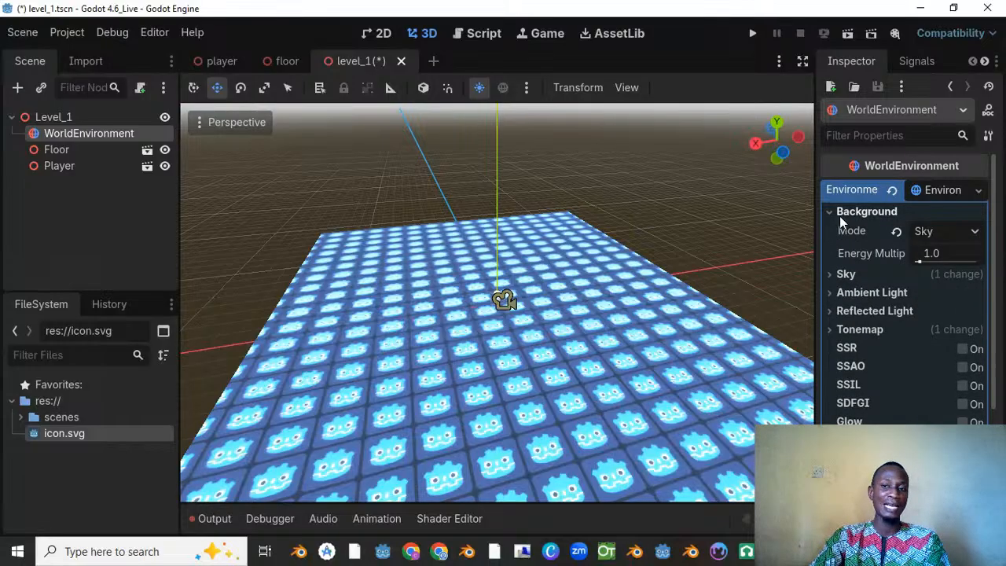
click(840, 212)
Step: Set the top color of the environment's procedural sky material to orange-brown 9e6406
click(836, 230)
click(943, 252)
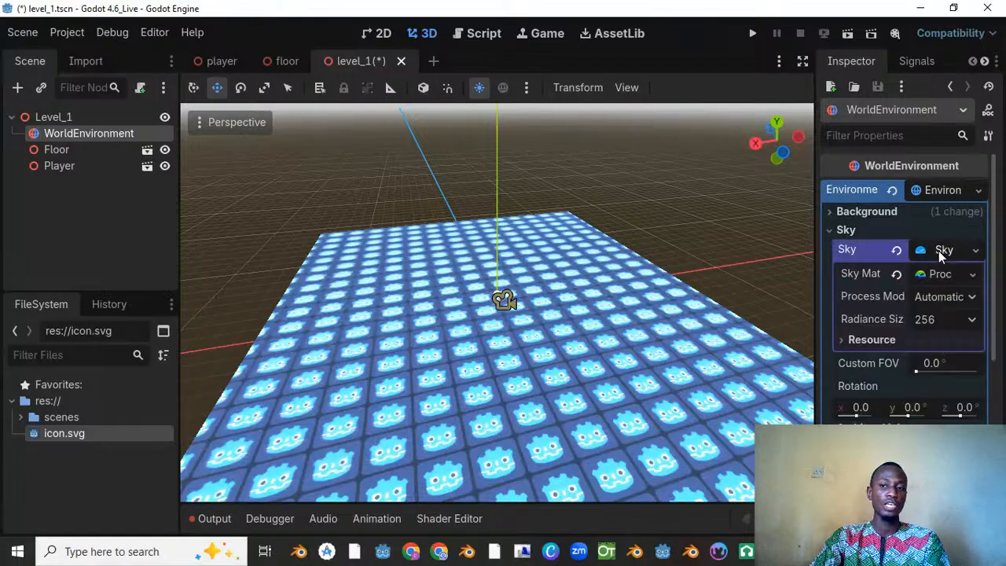
scroll(626, 201, down, 5)
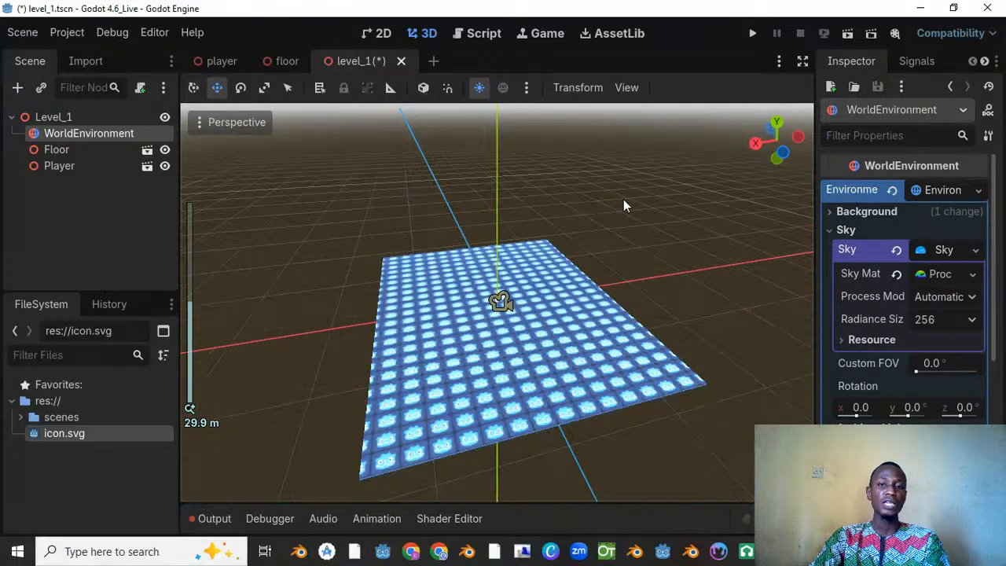
click(943, 277)
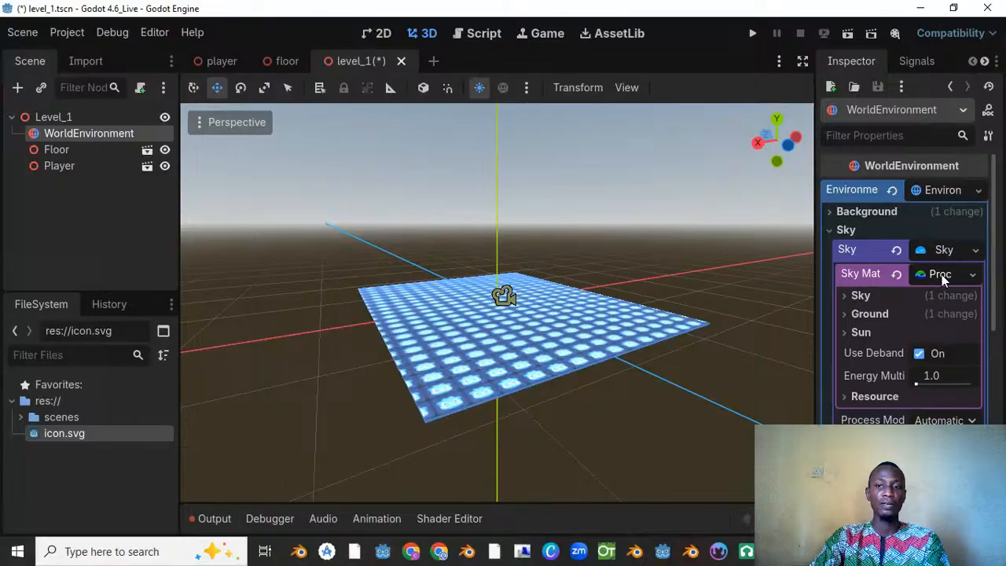
click(853, 295)
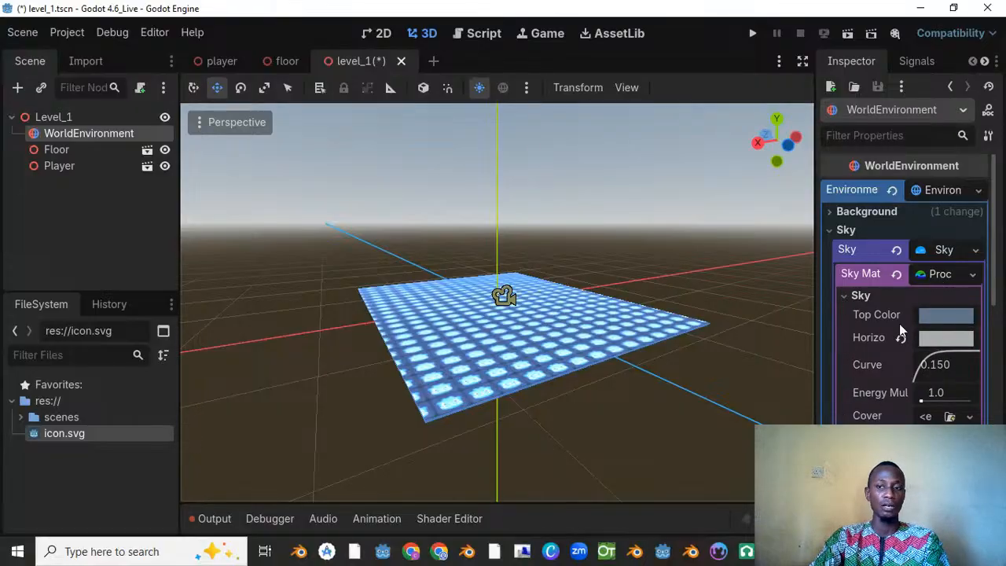
click(940, 315)
mouse_move(919, 105)
mouse_down()
mouse_move(954, 83)
mouse_move(959, 103)
mouse_move(873, 107)
mouse_move(807, 130)
mouse_move(834, 154)
mouse_move(867, 118)
mouse_move(896, 56)
mouse_move(919, 52)
mouse_move(963, 116)
mouse_move(961, 147)
mouse_move(909, 190)
mouse_up()
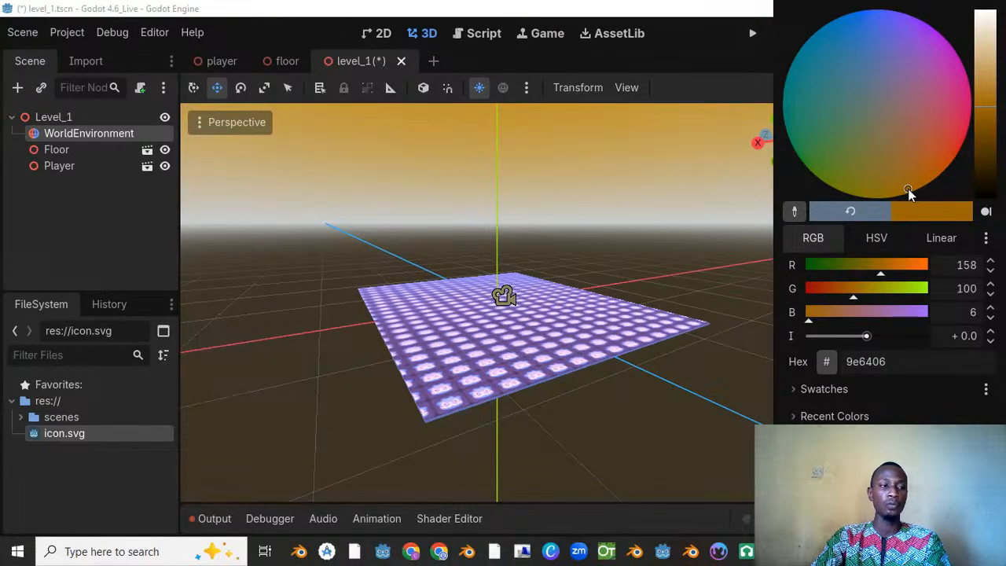
click(689, 206)
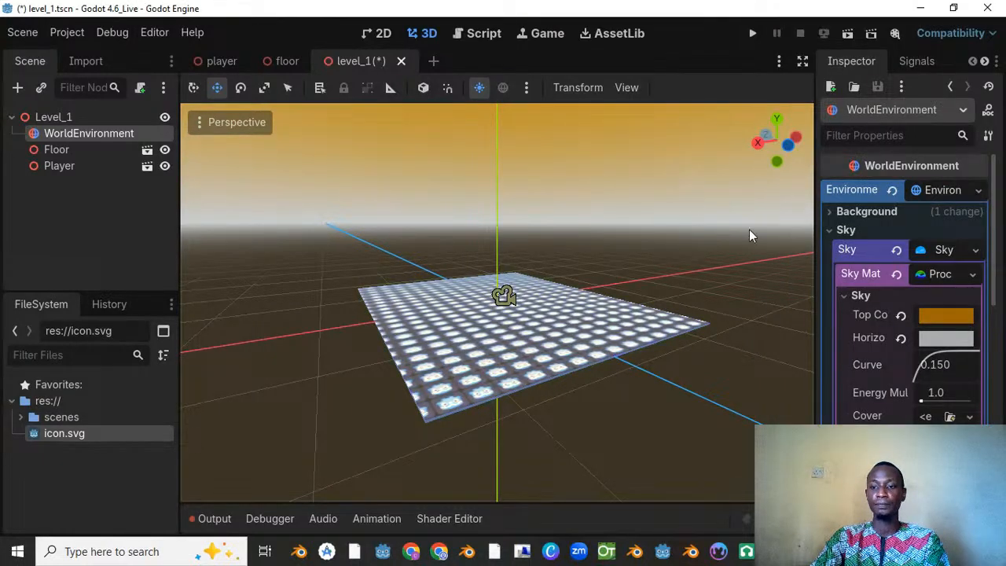
Step: Set the sky material's horizon color to a soft pink and check the sky over the floor
click(948, 337)
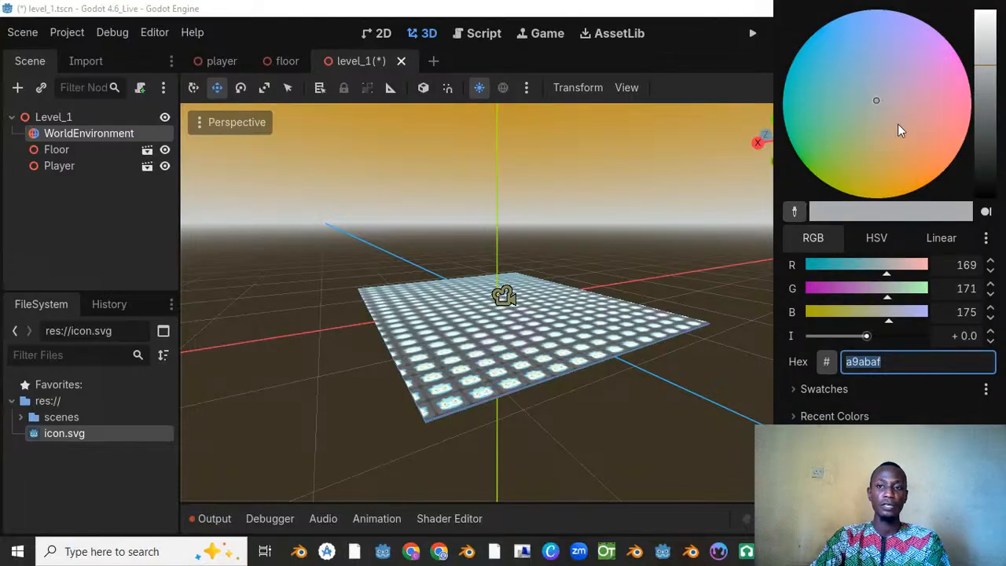
mouse_move(901, 130)
mouse_down()
mouse_move(923, 154)
mouse_move(902, 115)
mouse_up()
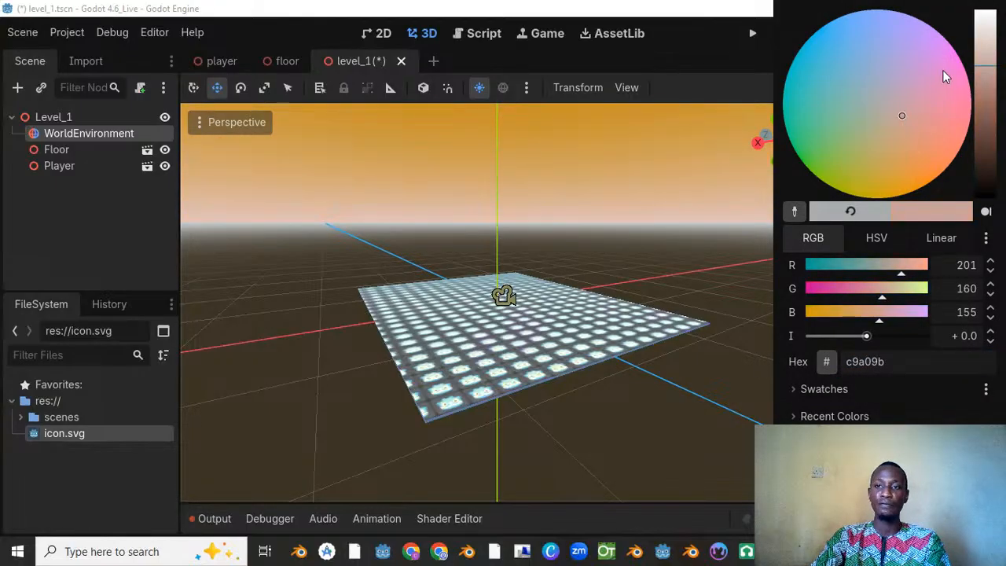
mouse_move(945, 74)
mouse_down()
mouse_move(956, 77)
mouse_move(904, 101)
mouse_up()
click(574, 207)
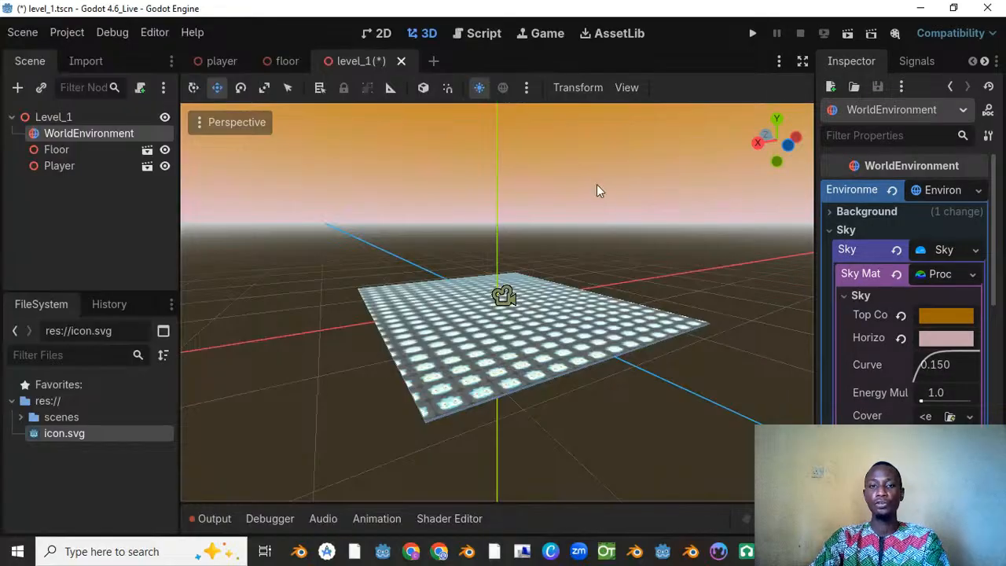
shift+middle_drag(597, 190, 600, 260)
scroll(601, 260, up, 4)
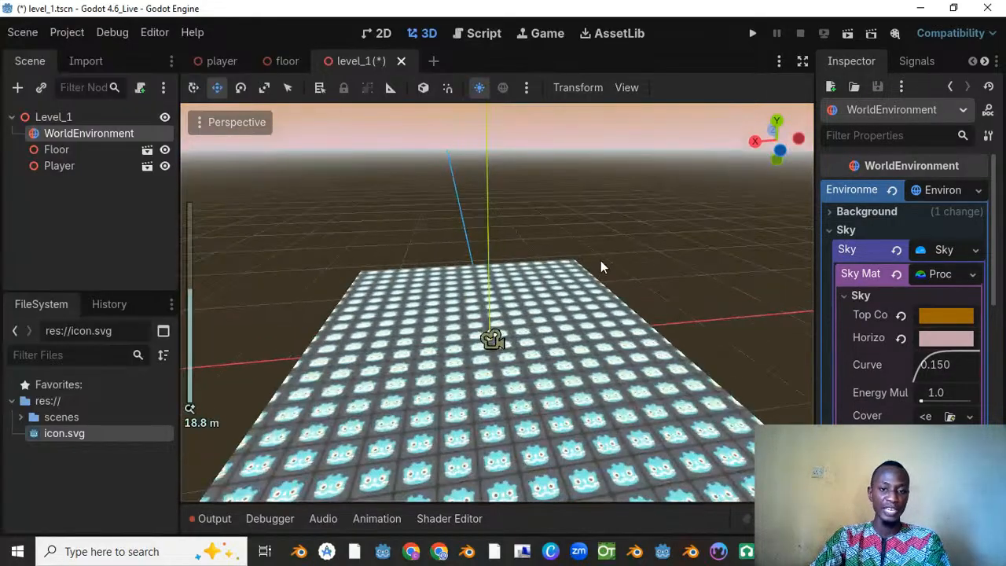
Step: Add the preview sun to Level_1 as a DirectionalLight3D and check the player's shadow on the floor
click(523, 85)
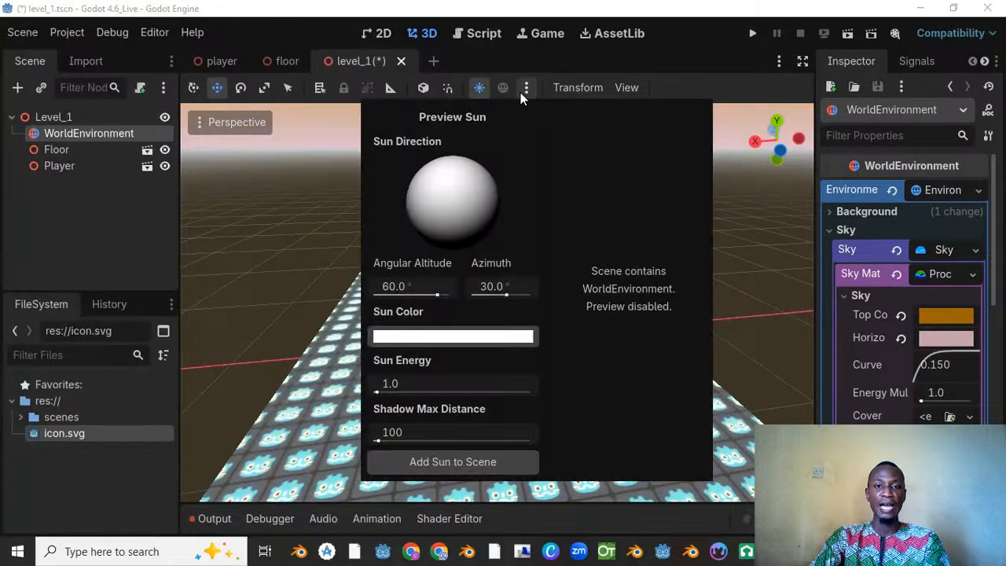
click(455, 463)
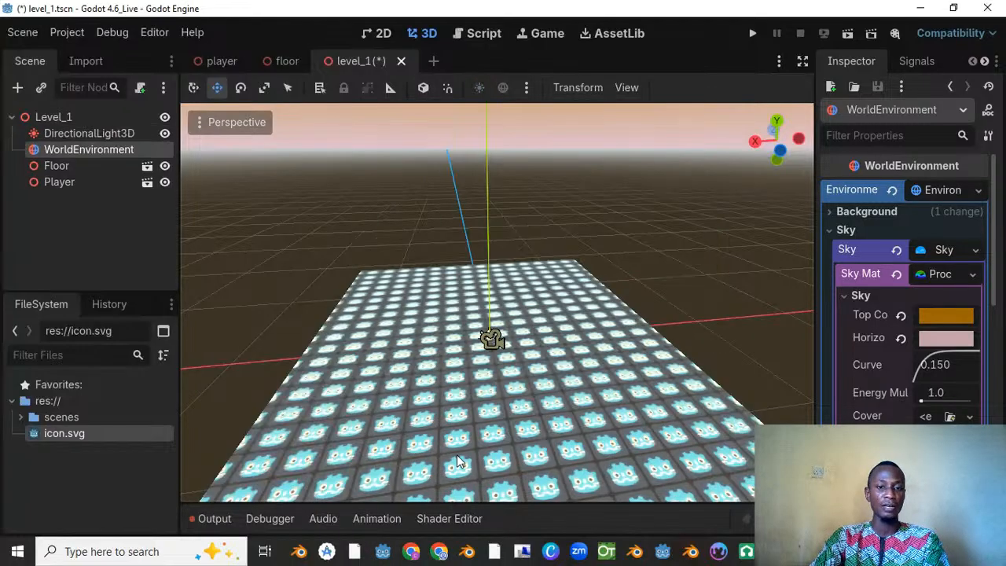
scroll(387, 336, down, 5)
scroll(577, 295, up, 10)
middle_drag(418, 330, 514, 302)
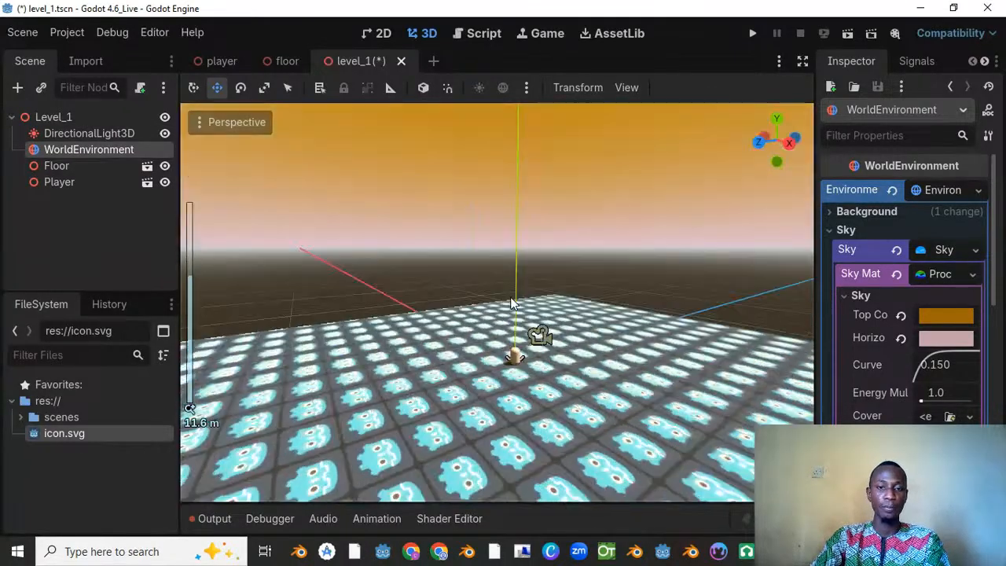
scroll(503, 319, up, 6)
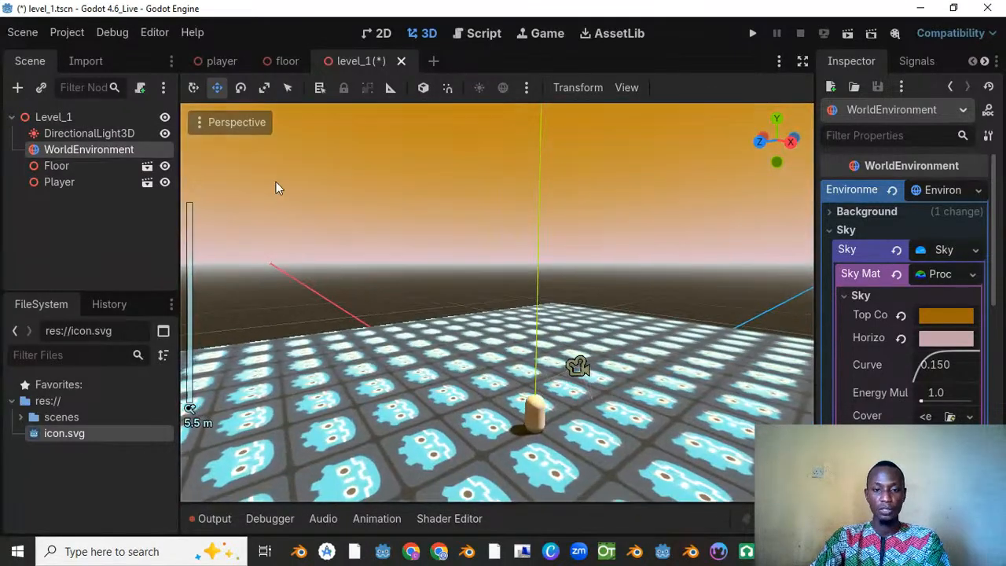
Step: Raise the DirectionalLight3D along the Y axis to well above the player capsule
click(81, 136)
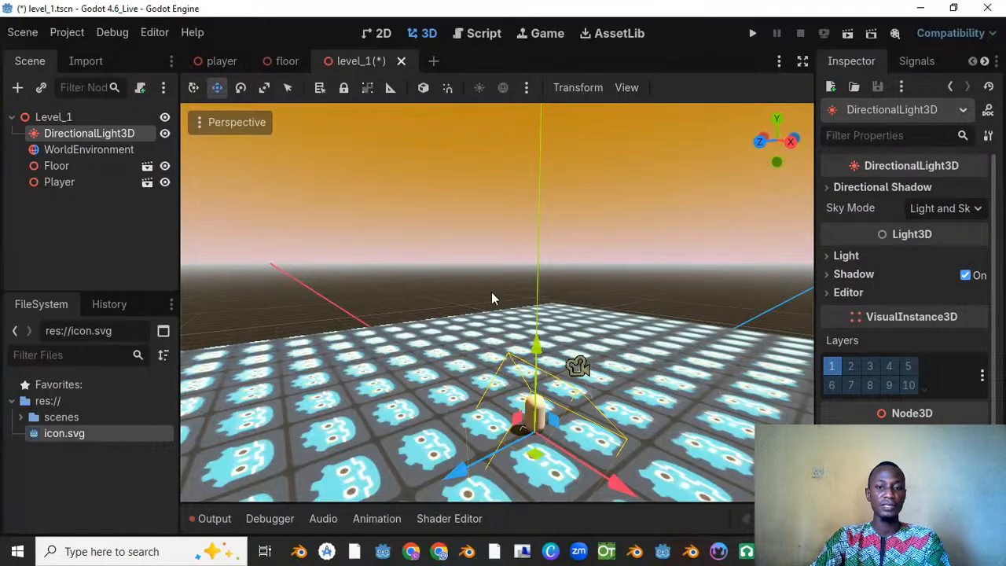
drag(535, 346, 546, 119)
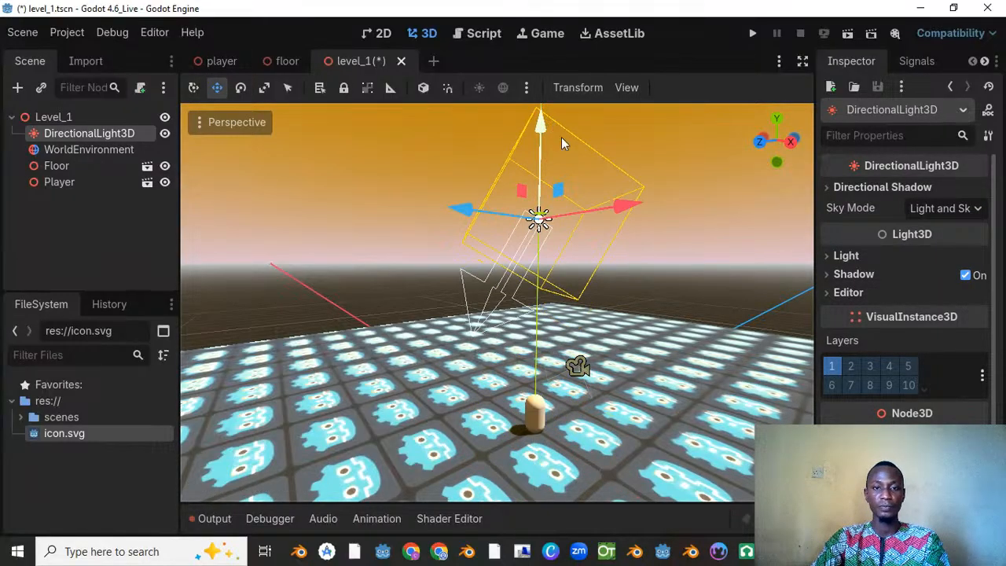
scroll(554, 157, down, 10)
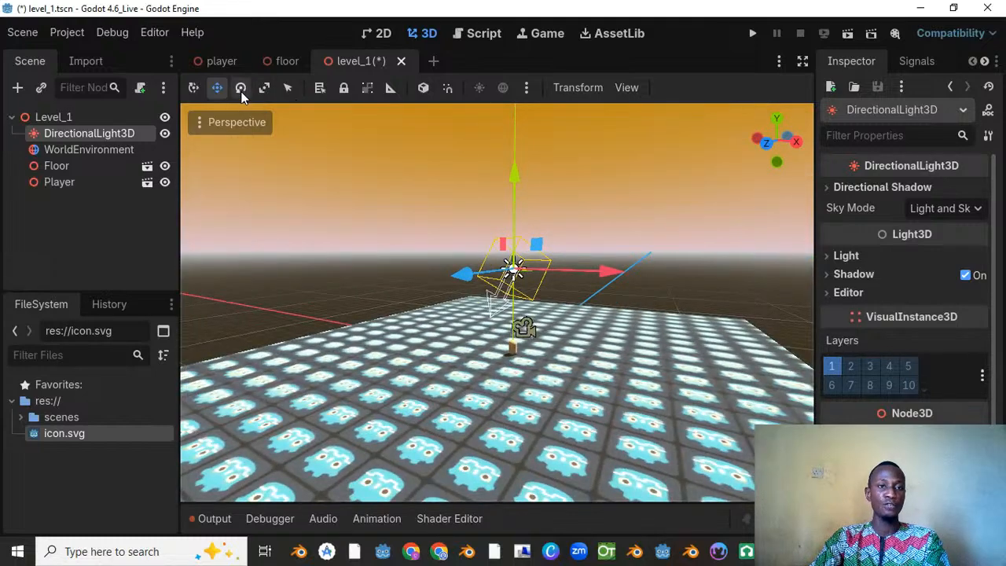
Step: Rotate the DirectionalLight3D slightly about the X axis
click(240, 88)
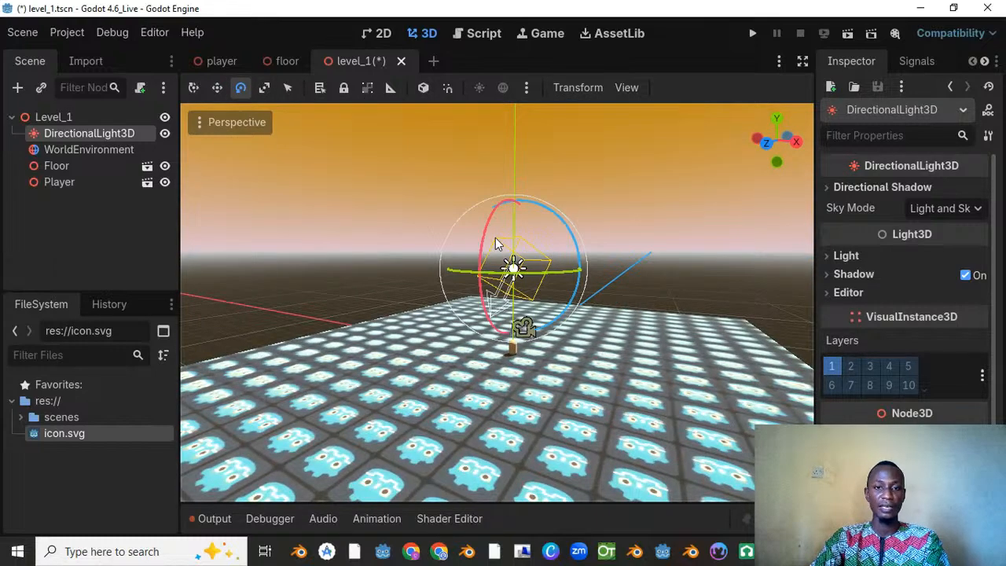
scroll(467, 247, up, 5)
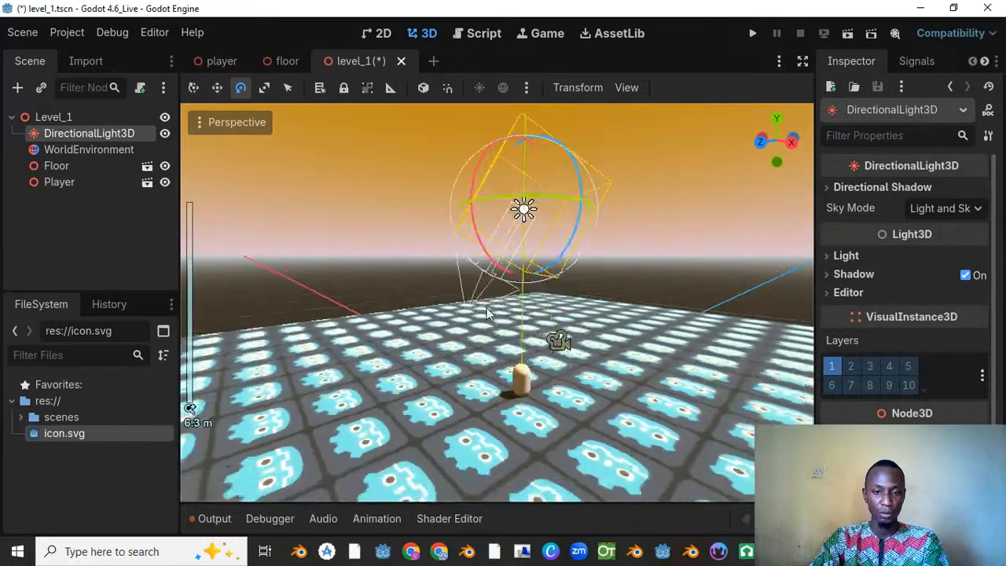
scroll(533, 403, up, 5)
scroll(502, 248, down, 4)
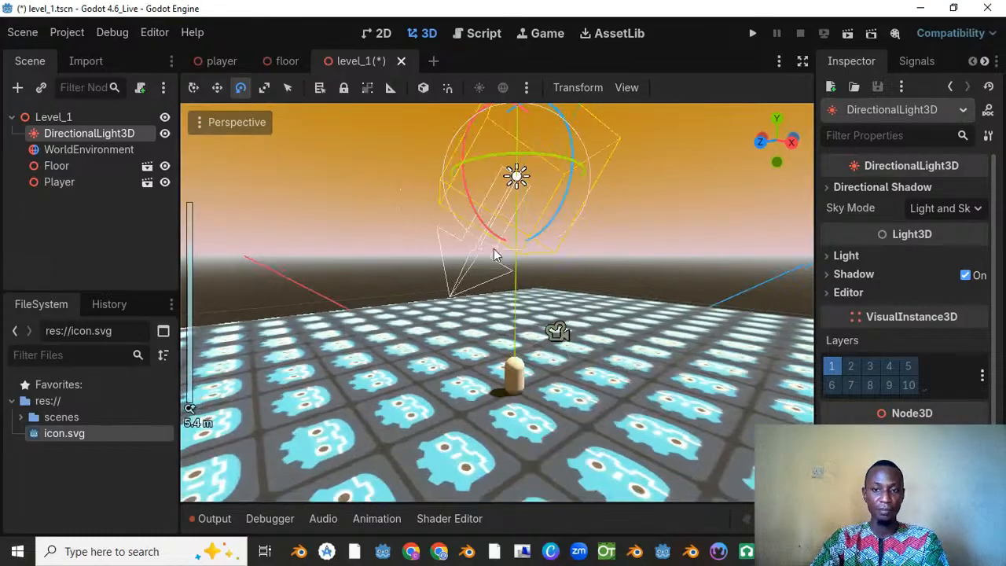
drag(479, 177, 449, 170)
Step: Set the DirectionalLight3D's energy to 0.455 and its light color to a warm orange, RGB 222, 164, 100
click(848, 256)
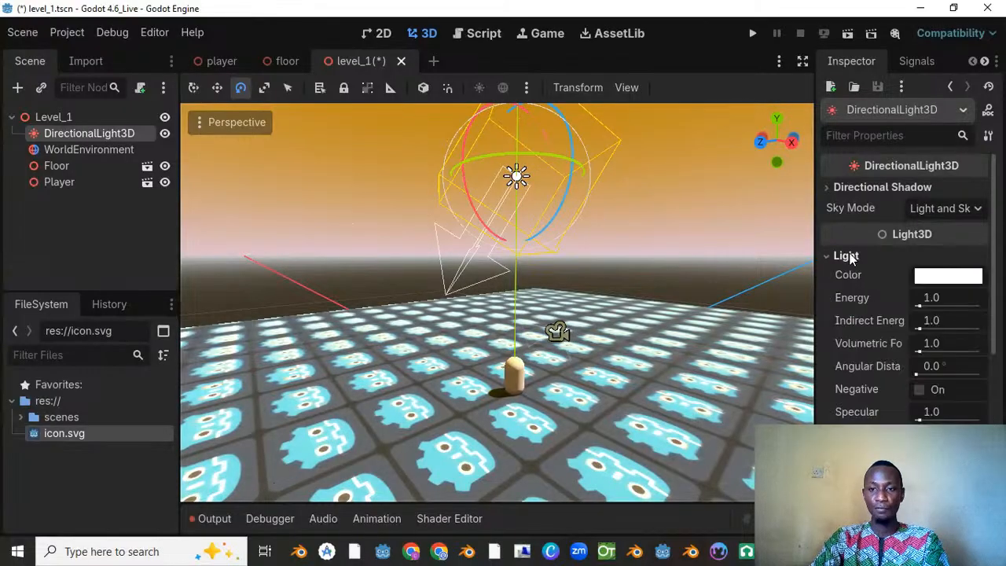
drag(920, 307, 918, 311)
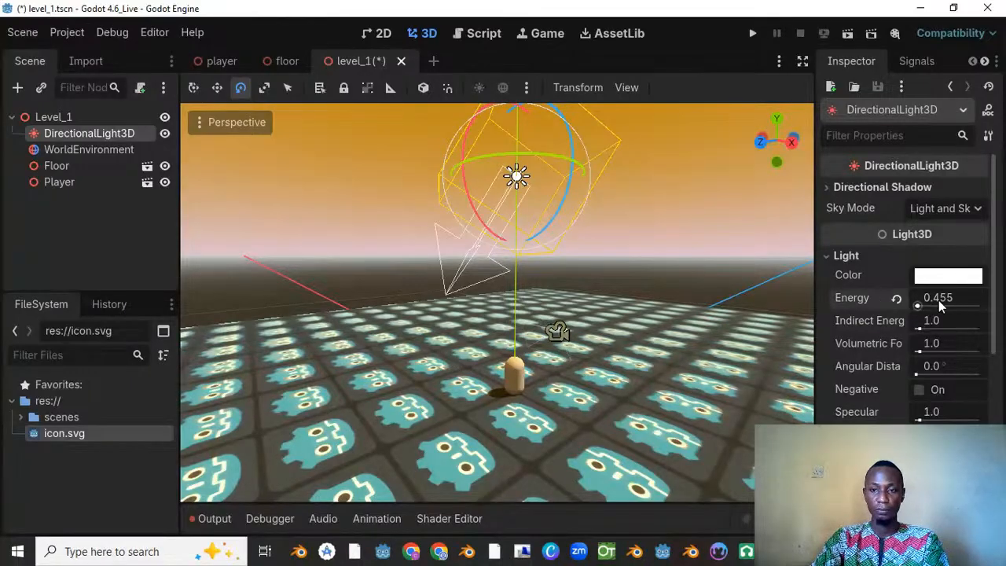
click(950, 279)
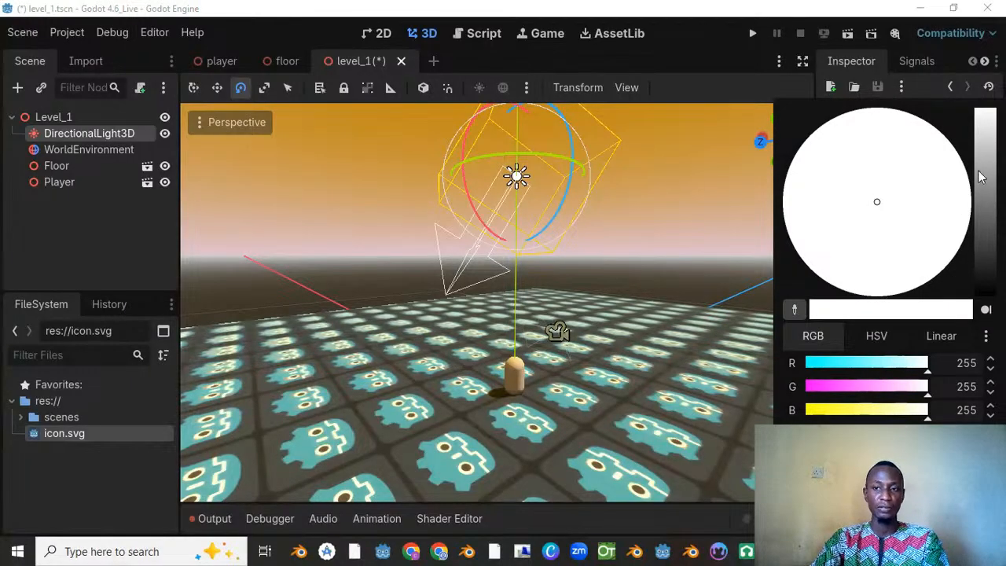
mouse_move(981, 177)
mouse_down()
mouse_move(990, 240)
mouse_move(987, 166)
mouse_up()
mouse_move(815, 195)
mouse_down()
mouse_move(802, 215)
mouse_move(833, 185)
mouse_move(840, 191)
mouse_move(830, 206)
mouse_move(832, 182)
mouse_move(870, 200)
mouse_move(854, 215)
mouse_move(833, 182)
mouse_move(929, 226)
mouse_move(910, 268)
mouse_move(900, 259)
mouse_up()
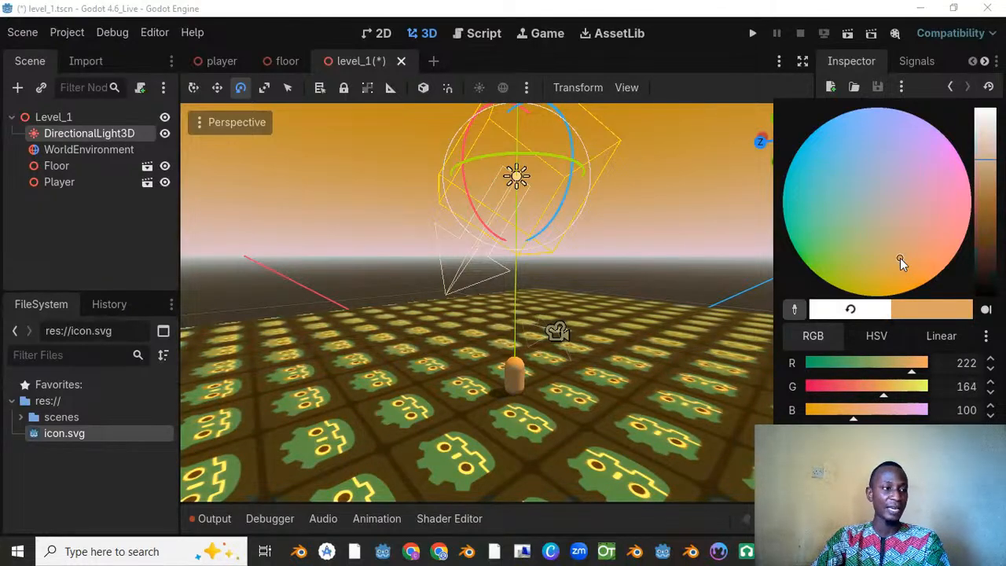
click(462, 273)
Step: Check the tinted lighting around the player, save the Level_1 scene and run that scene
middle_drag(462, 273, 589, 246)
scroll(589, 245, up, 8)
key(ctrl+s)
scroll(416, 153, down, 3)
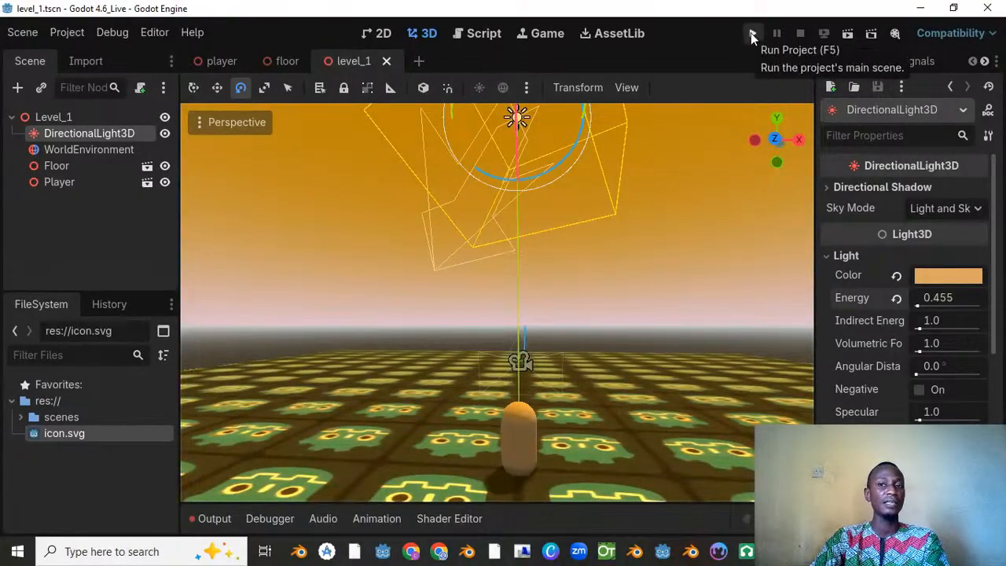
right_click(347, 62)
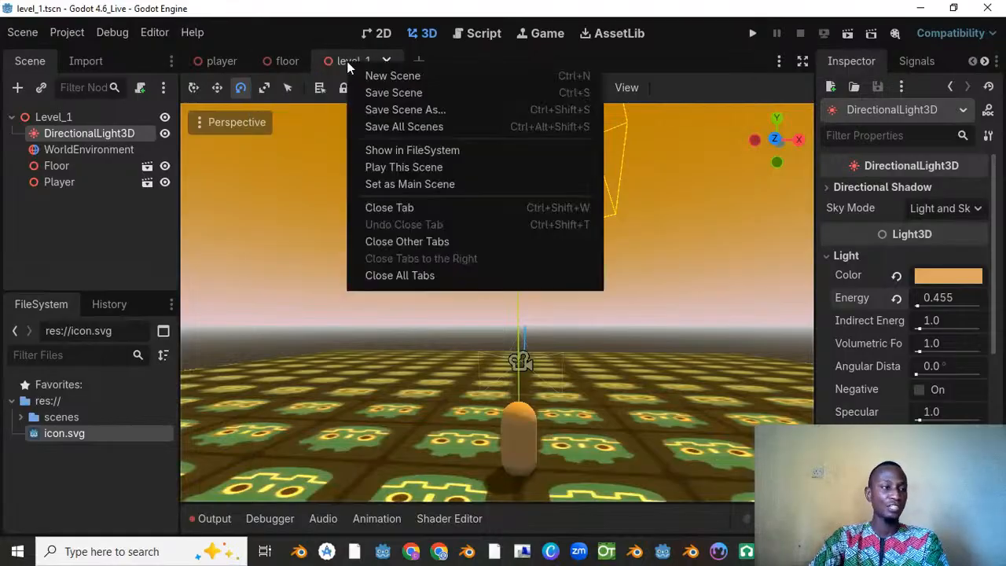
click(408, 167)
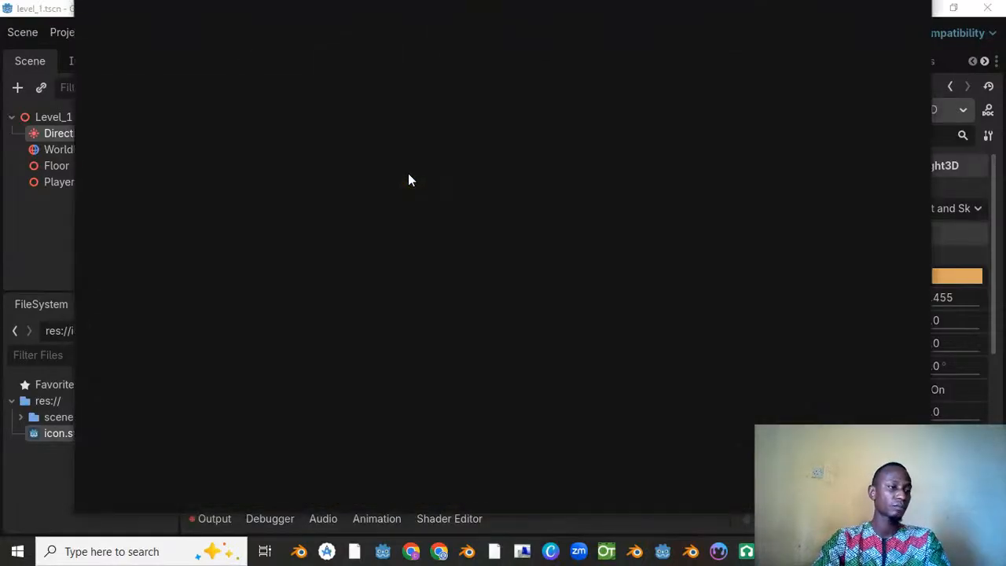
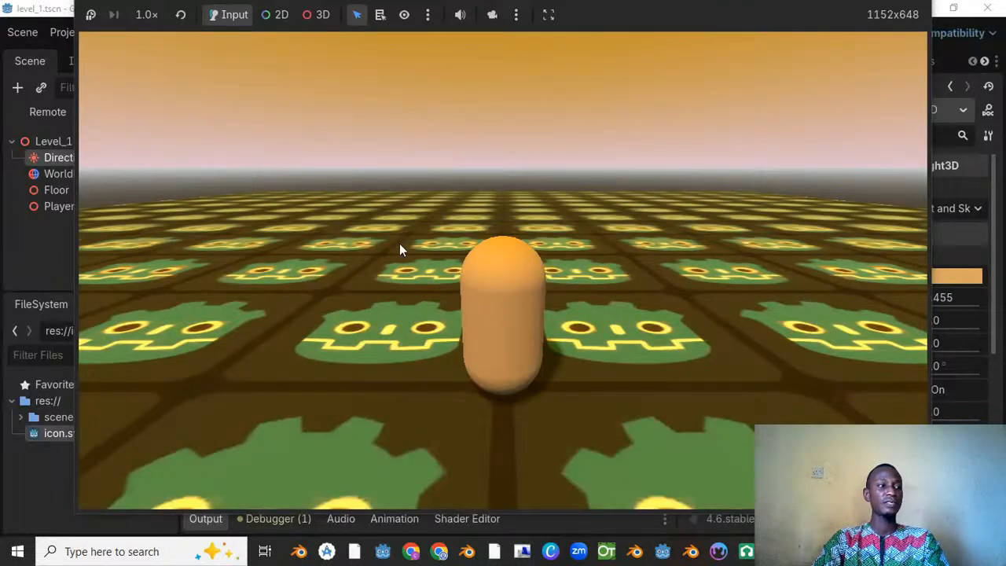
Step: Test moving the player forwards, backwards and sideways across the tiled floor in the running Level_1 scene, and stop the run
key(w)
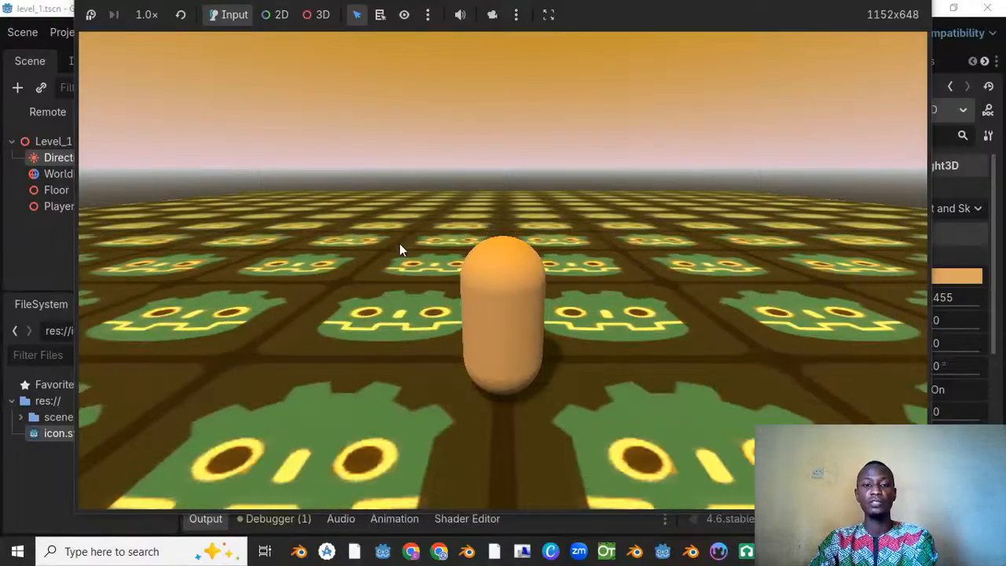
key(w)
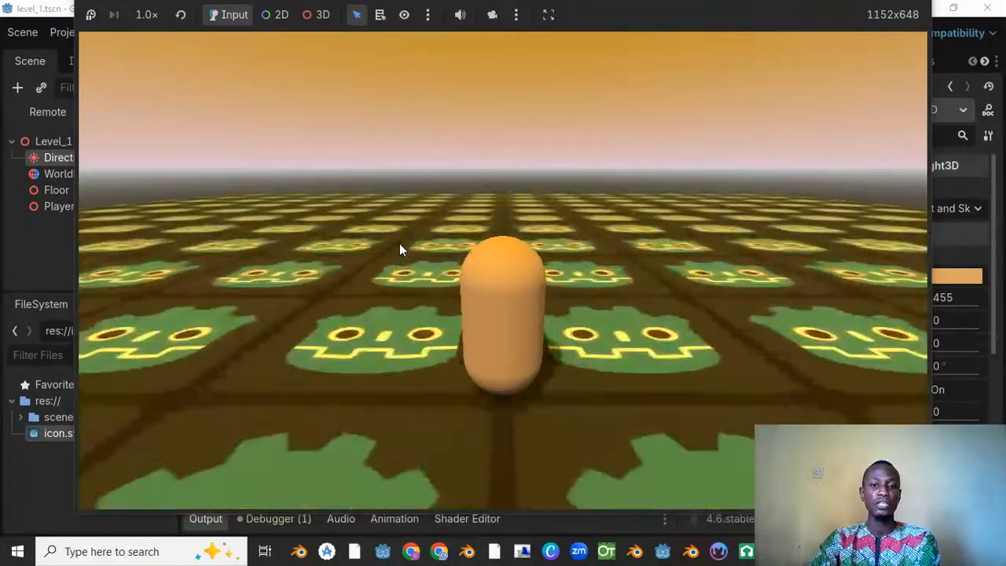
key(w)
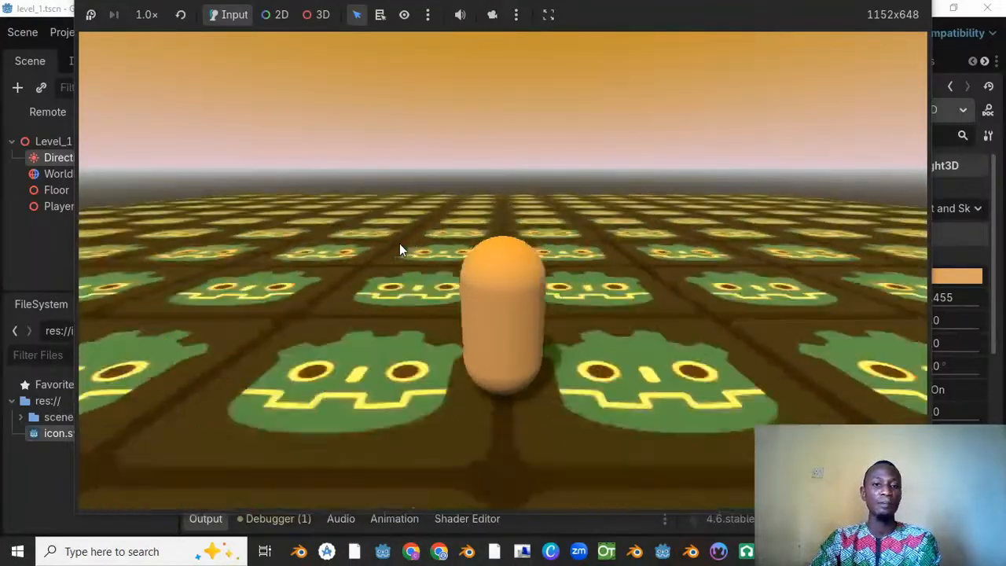
key(w)
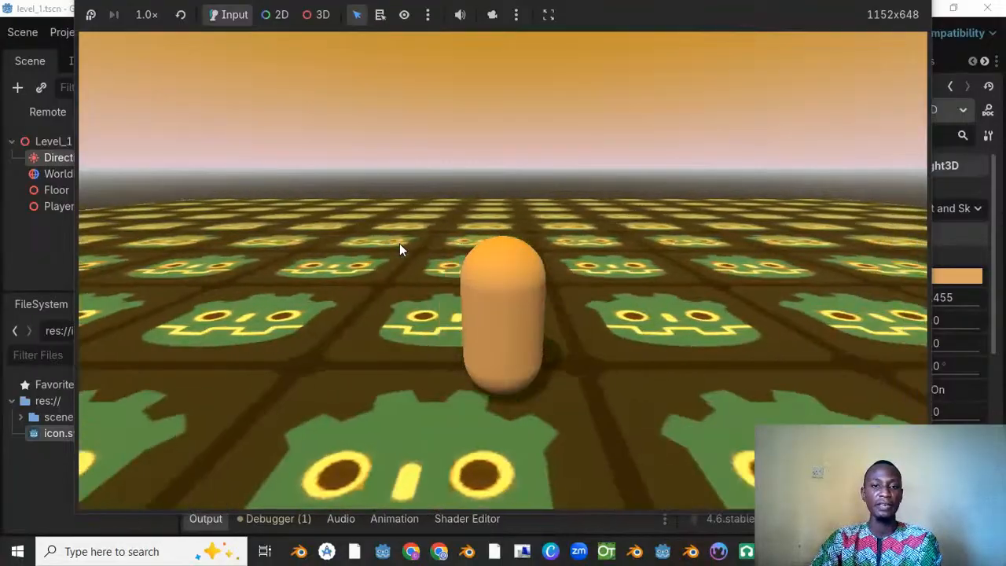
key(Left)
key(Right)
key(Left)
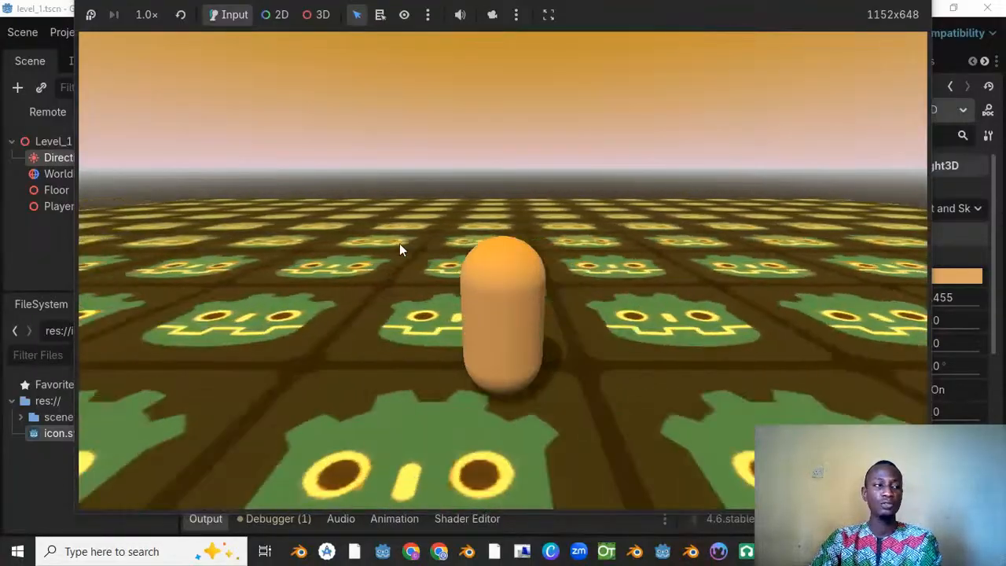
key(Right)
key(Left)
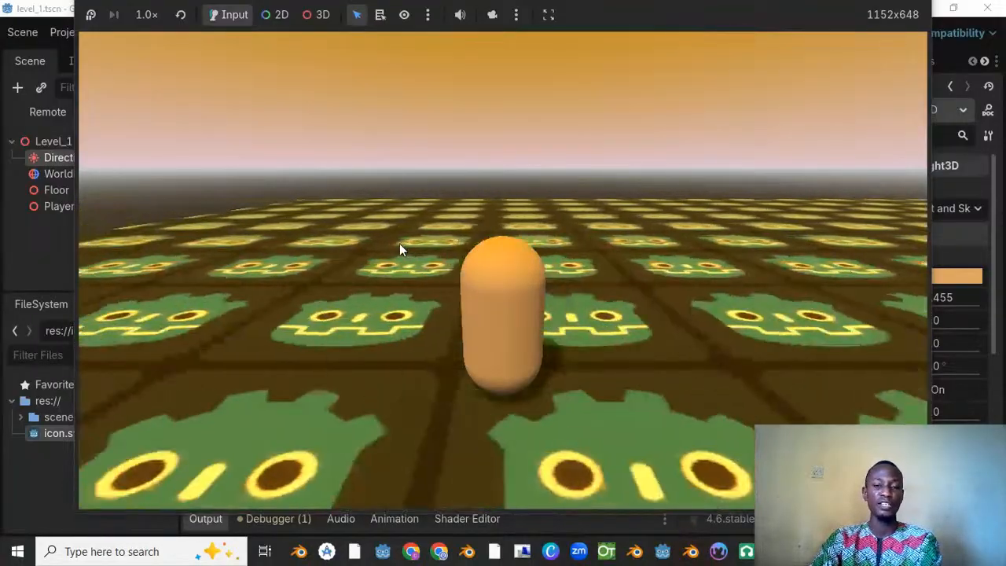
key(Right)
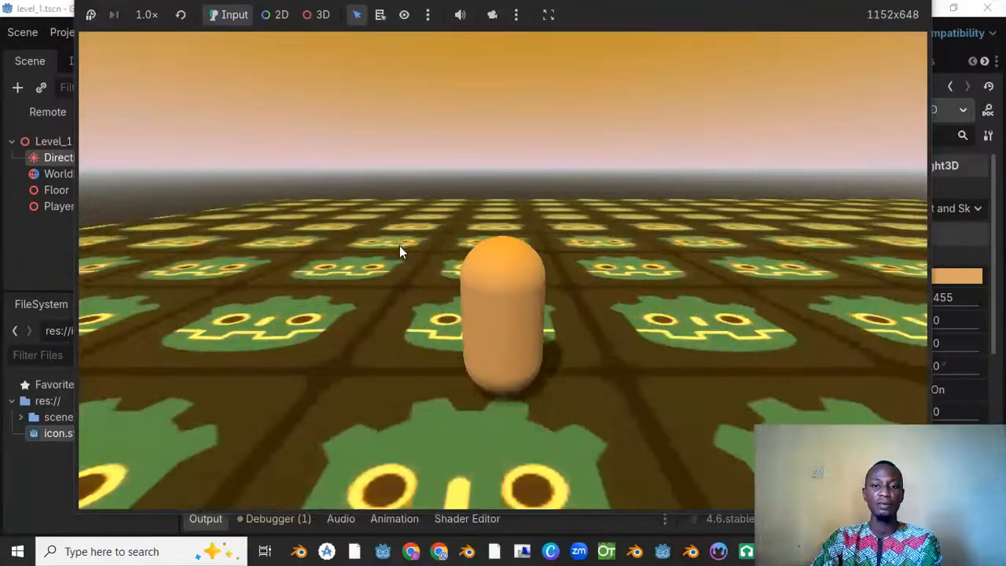
key(Up)
key(Up)
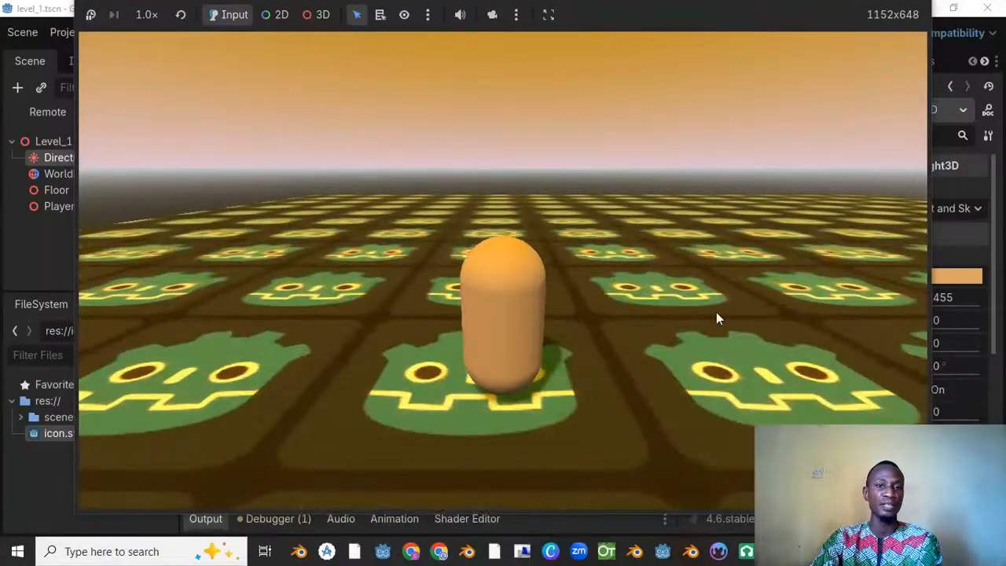
click(988, 8)
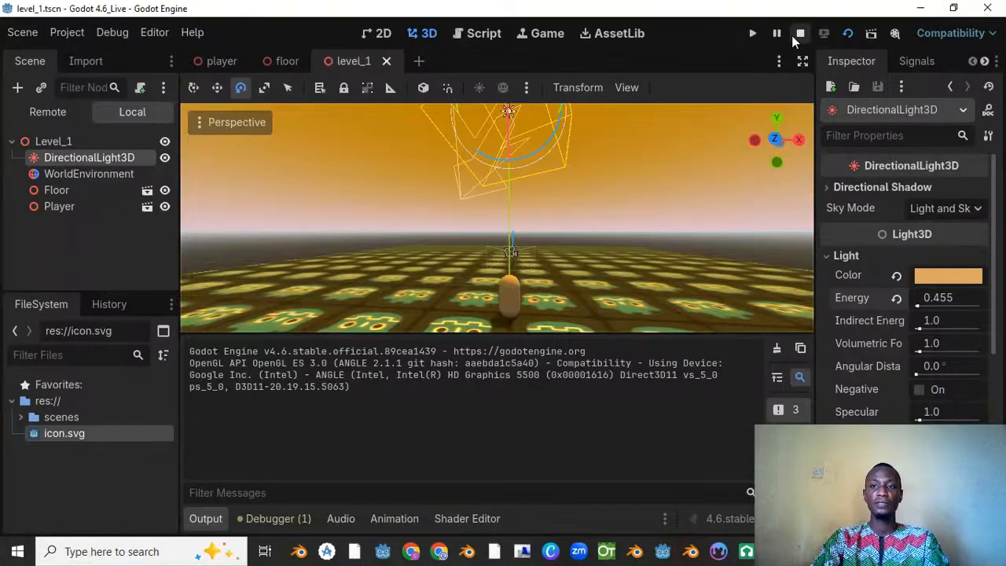
click(797, 31)
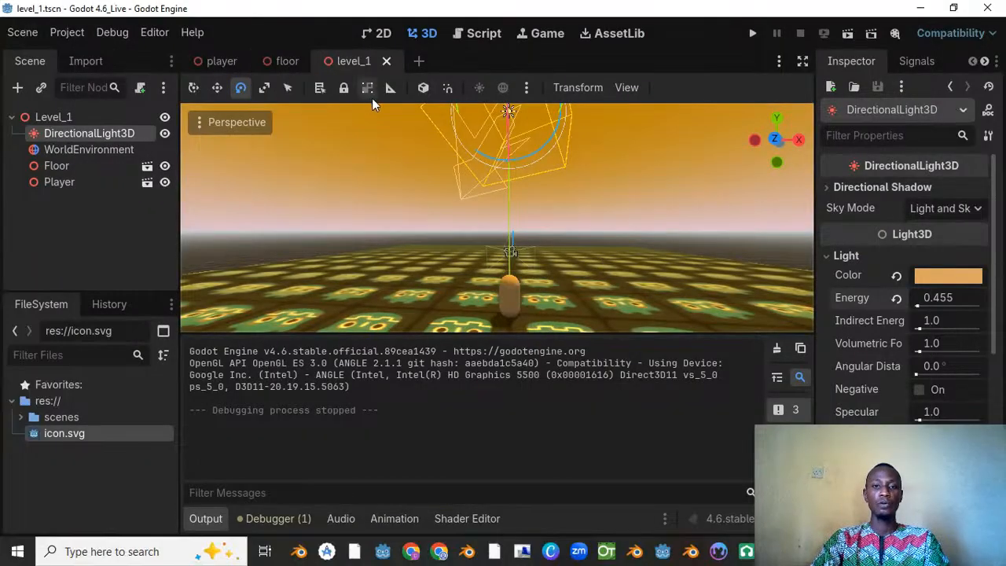
Step: In the player scene, set the Camera3D's Y rotation to 0 degrees
click(220, 61)
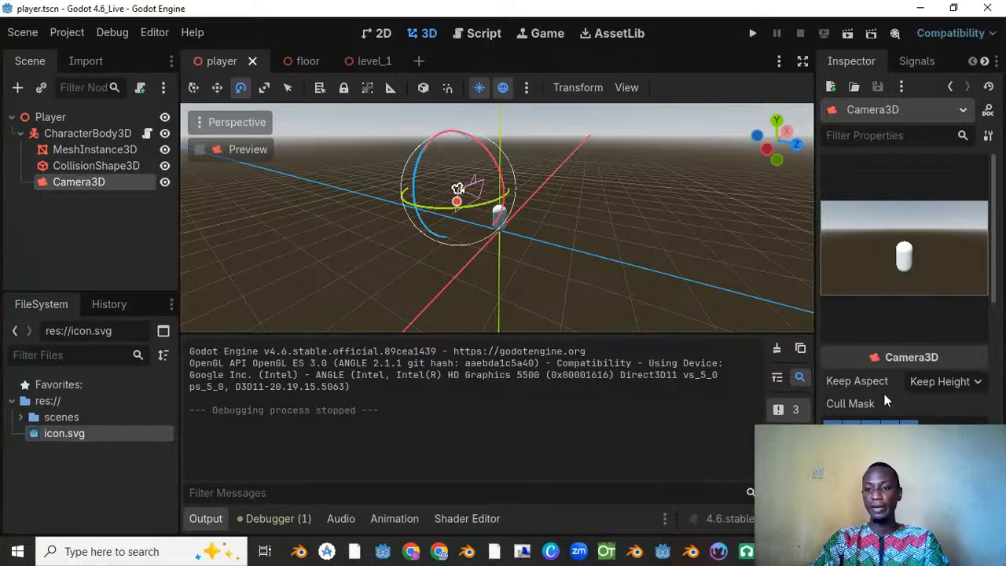
scroll(948, 414, down, 5)
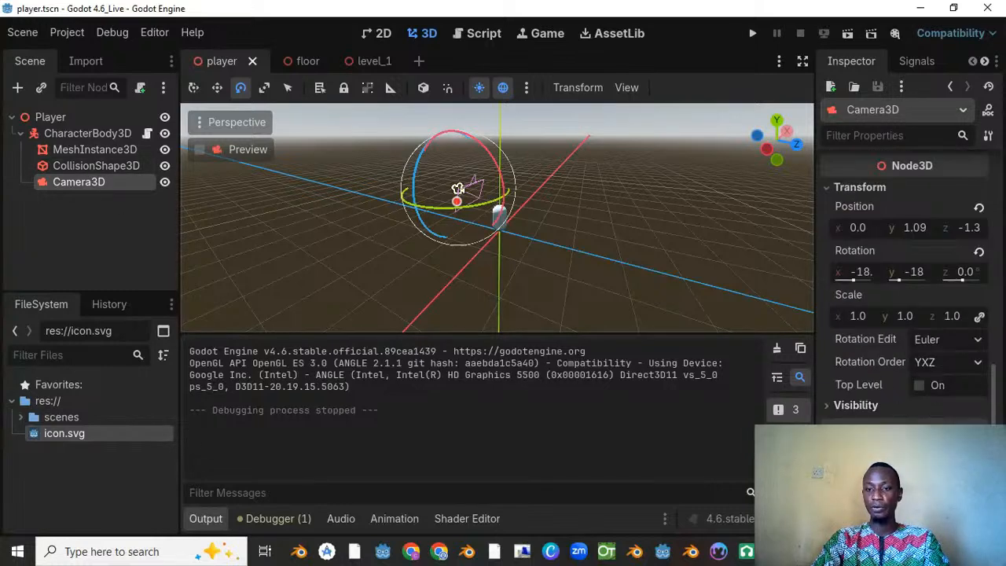
scroll(867, 425, down, 1)
scroll(867, 409, up, 7)
scroll(865, 369, down, 3)
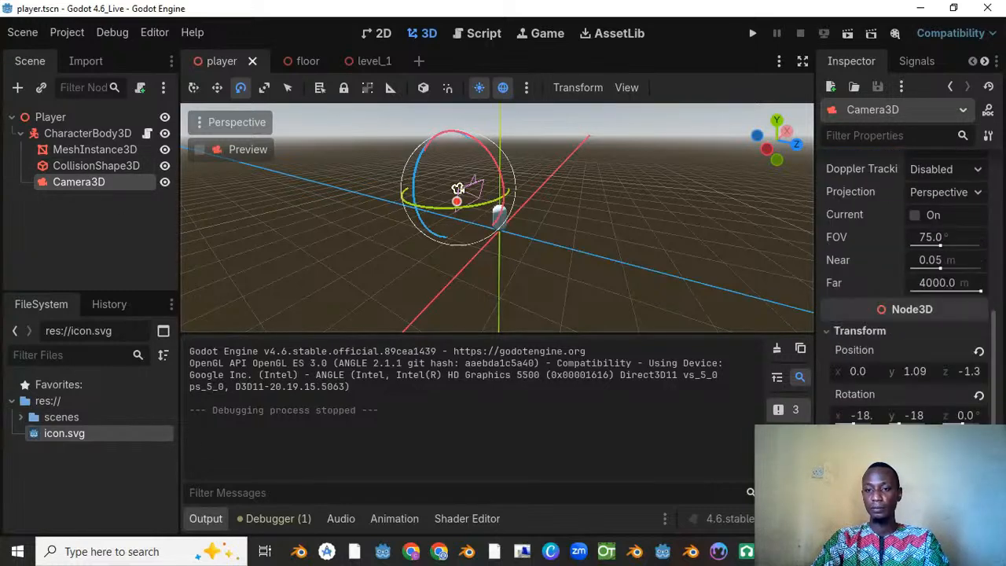
click(921, 415)
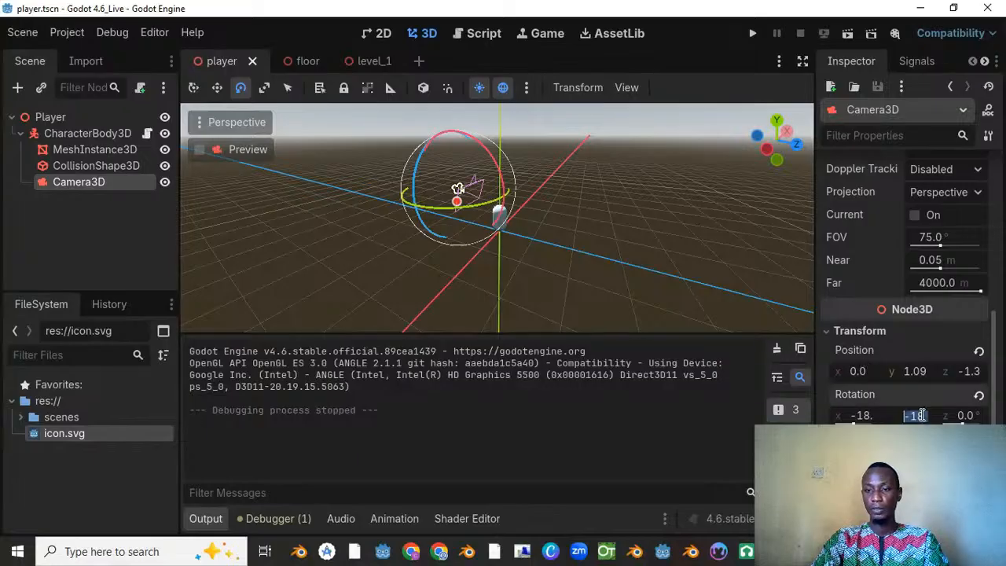
text(0)
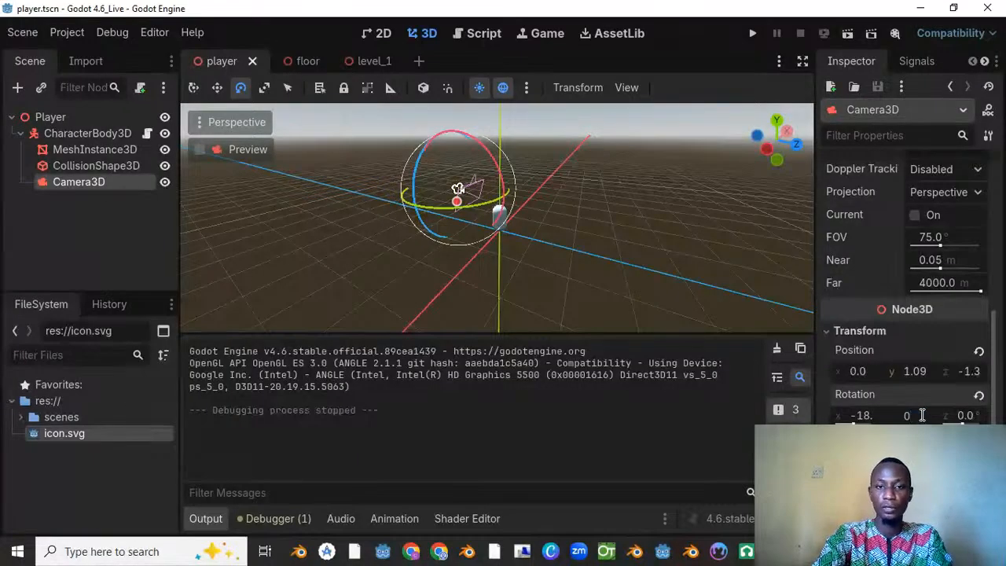
key(Return)
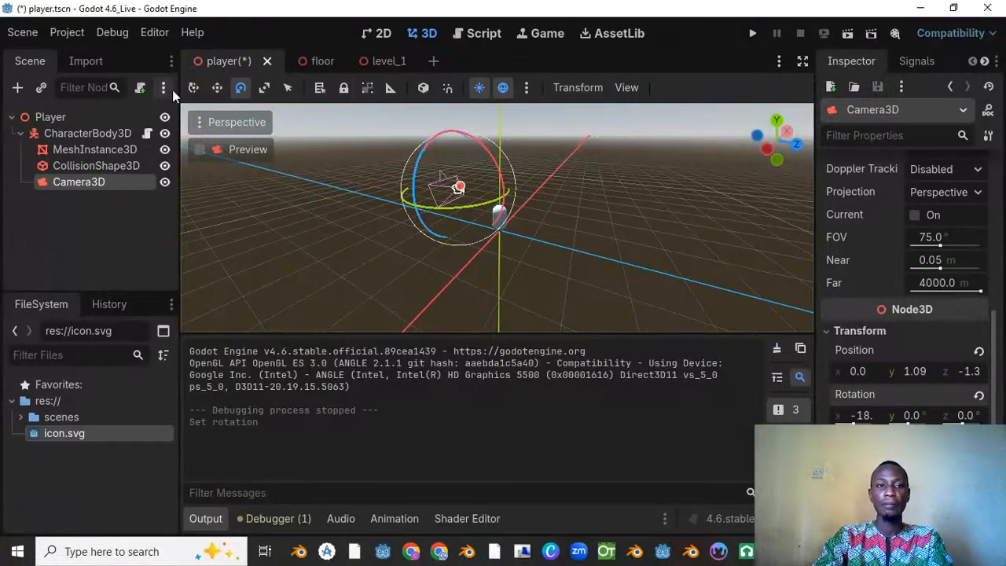
Step: Move the Camera3D along the Z axis to the opposite side of the capsule, facing it, and save the player scene
click(218, 87)
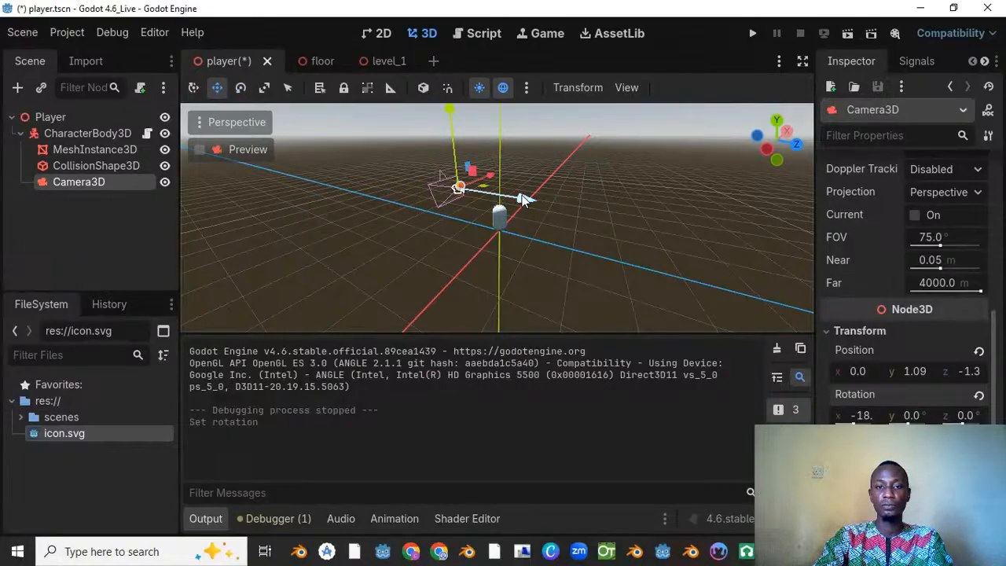
drag(522, 195, 693, 268)
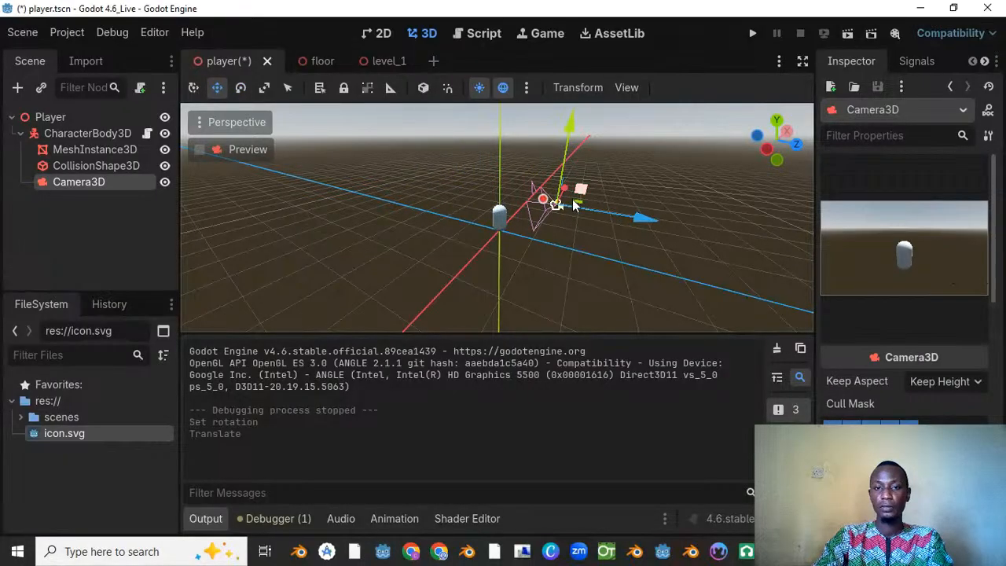
middle_drag(572, 200, 601, 197)
drag(641, 203, 645, 202)
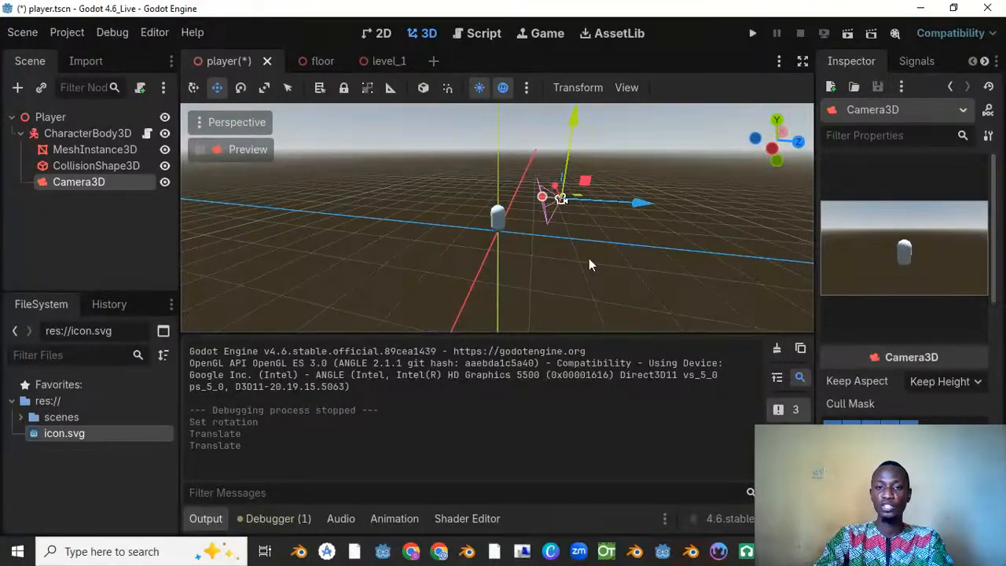
middle_drag(590, 265, 280, 306)
key(ctrl+s)
scroll(471, 263, up, 2)
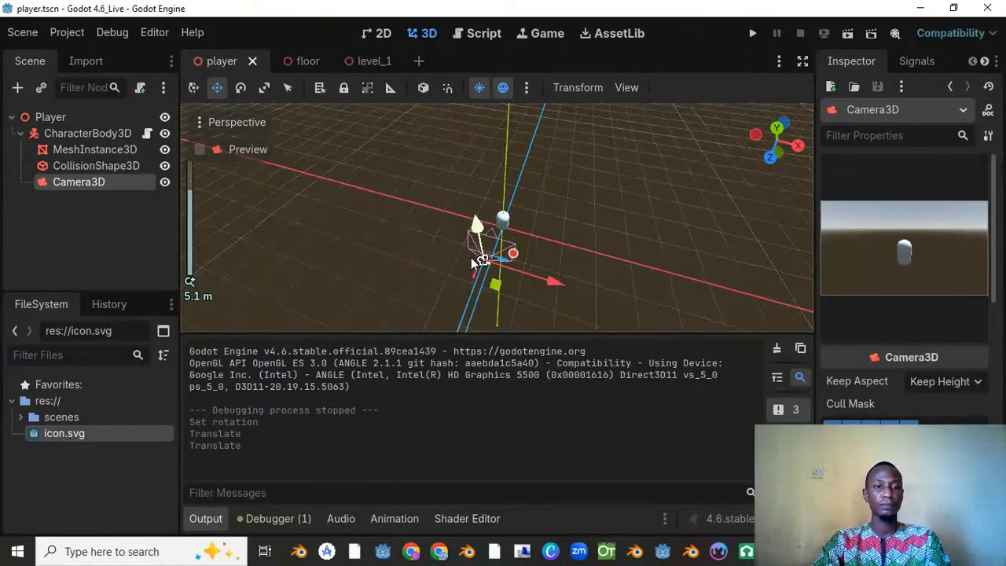
middle_drag(464, 207, 423, 142)
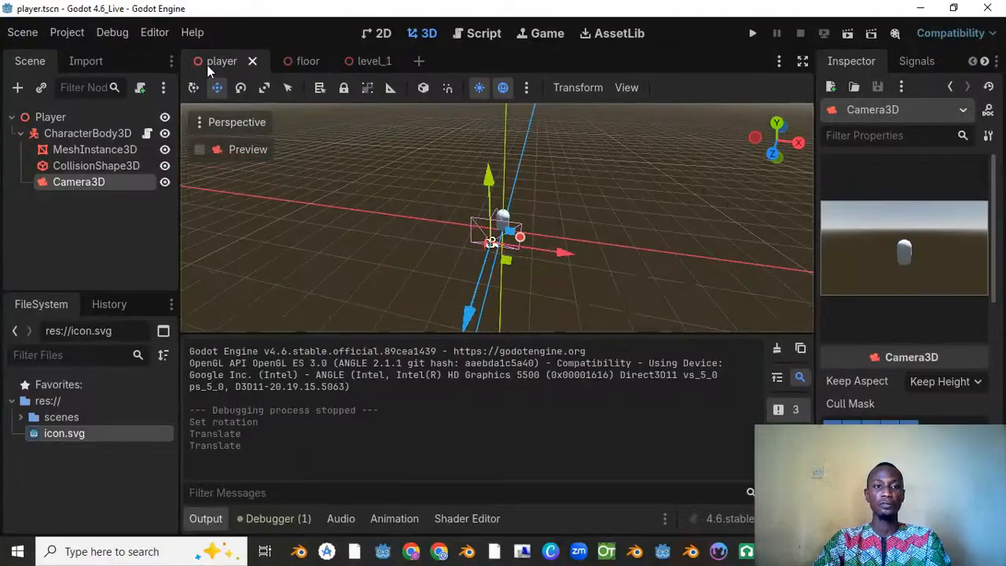
Step: Run the Level_1 scene and test the player's forward, backward and sideways movement from the repositioned camera
click(365, 60)
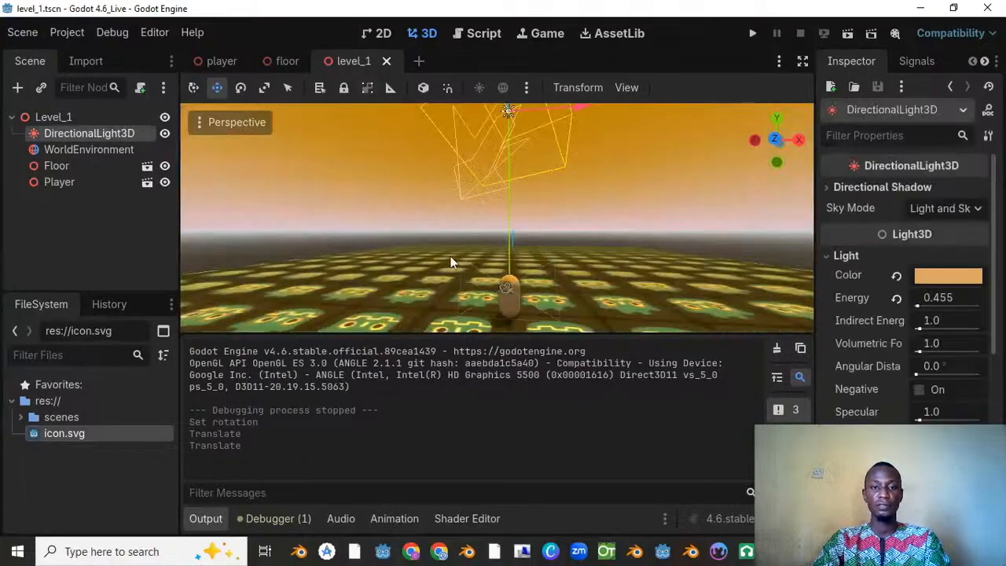
right_click(344, 60)
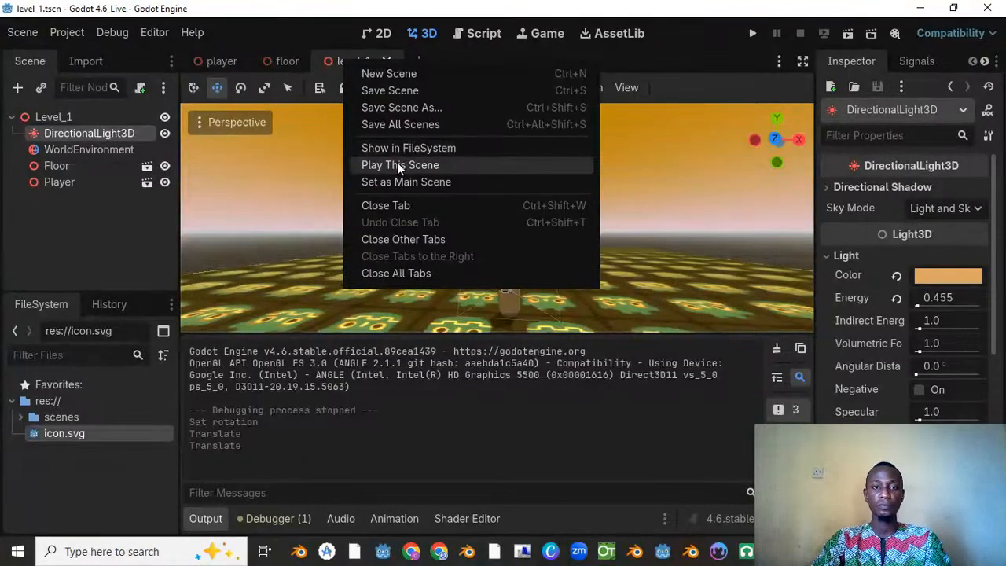
click(397, 165)
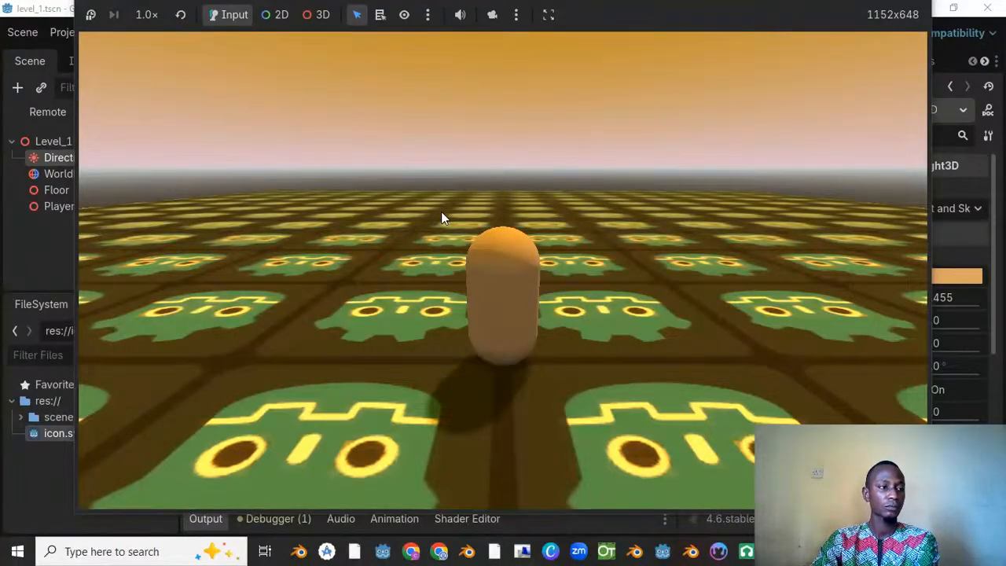
key(Up)
key(Left)
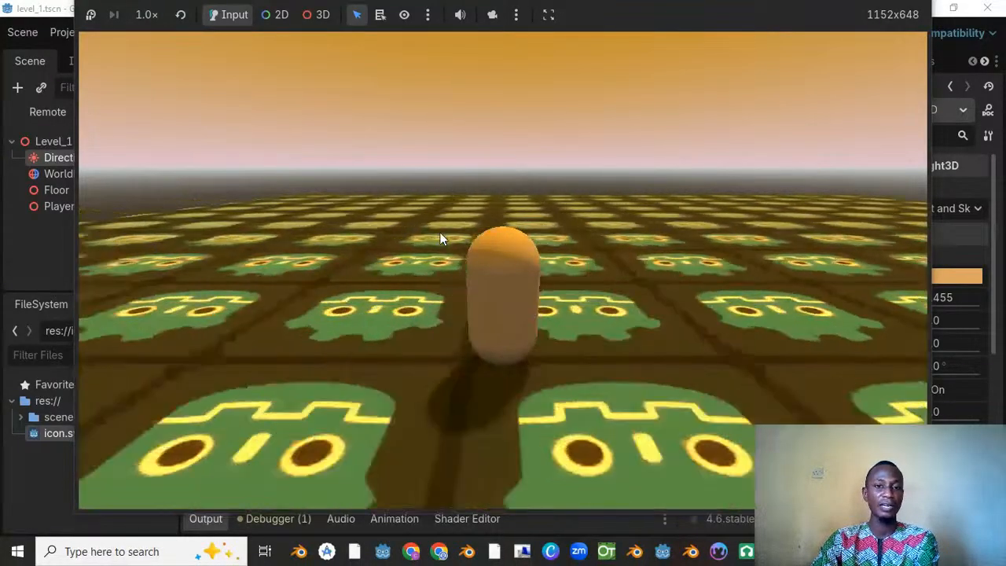
key(Left)
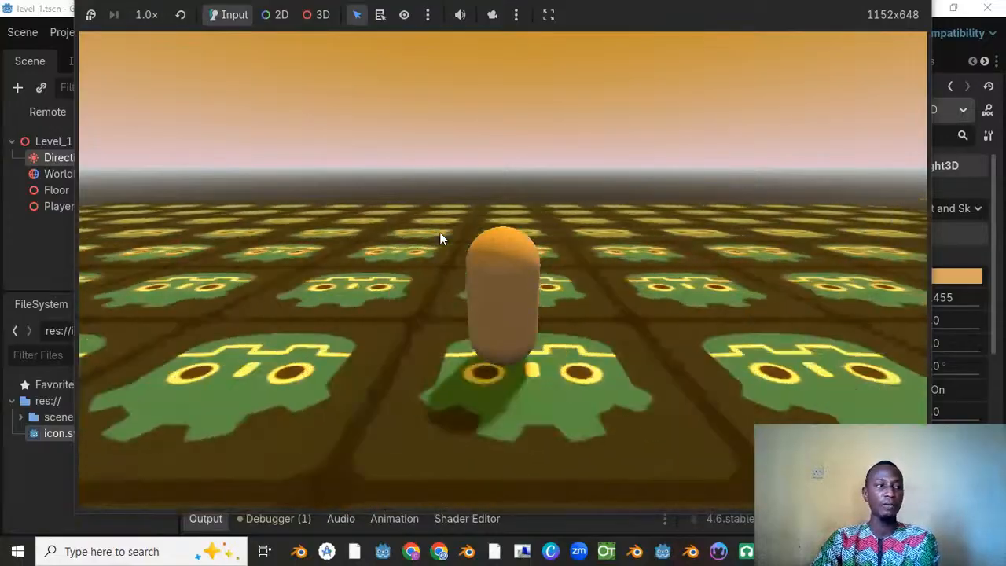
key(Up)
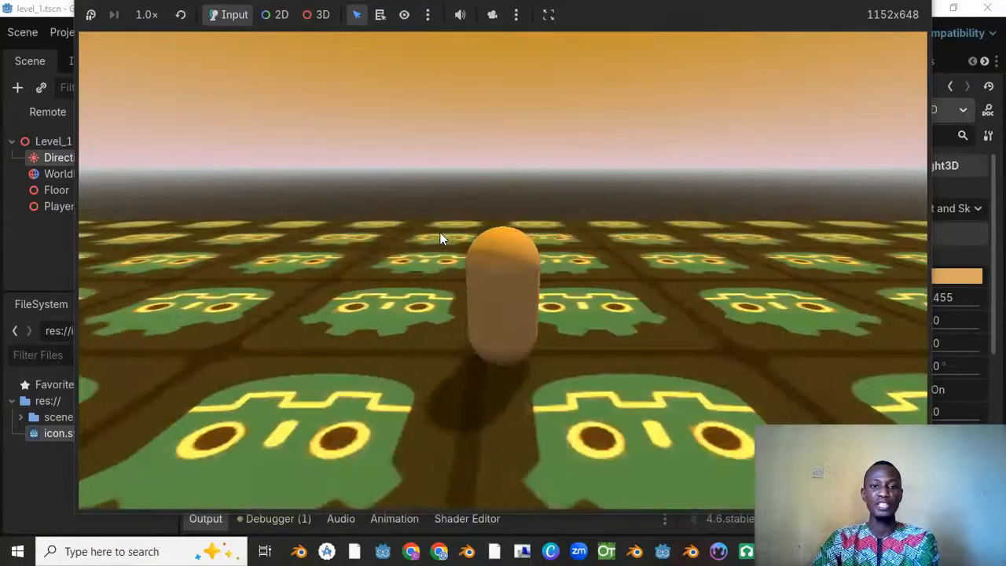
key(Down)
key(Left)
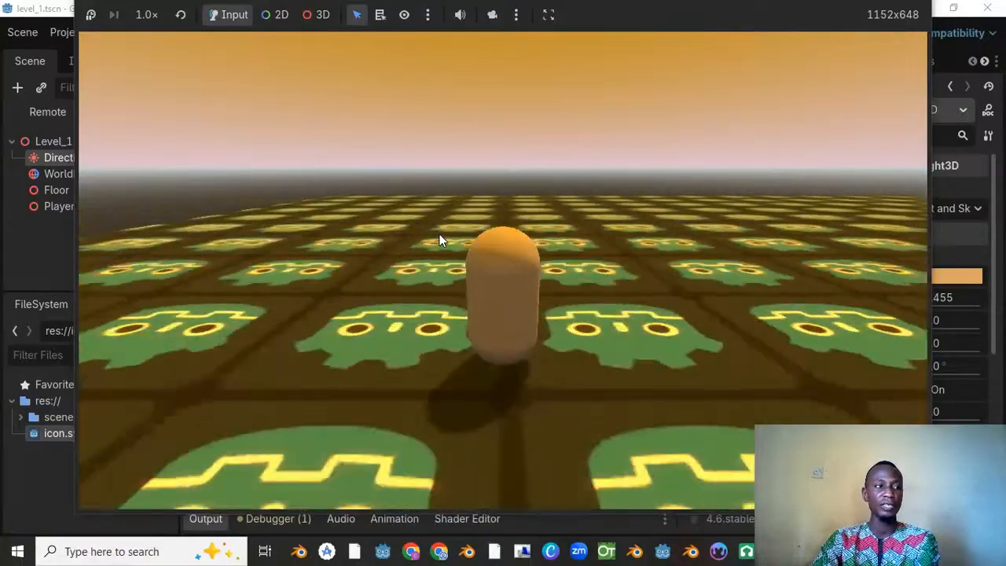
key(Right)
Step: Test the player's repeated jumps, move it forward over the floor's far edge and return to the Level_1 scene in the editor
key(space)
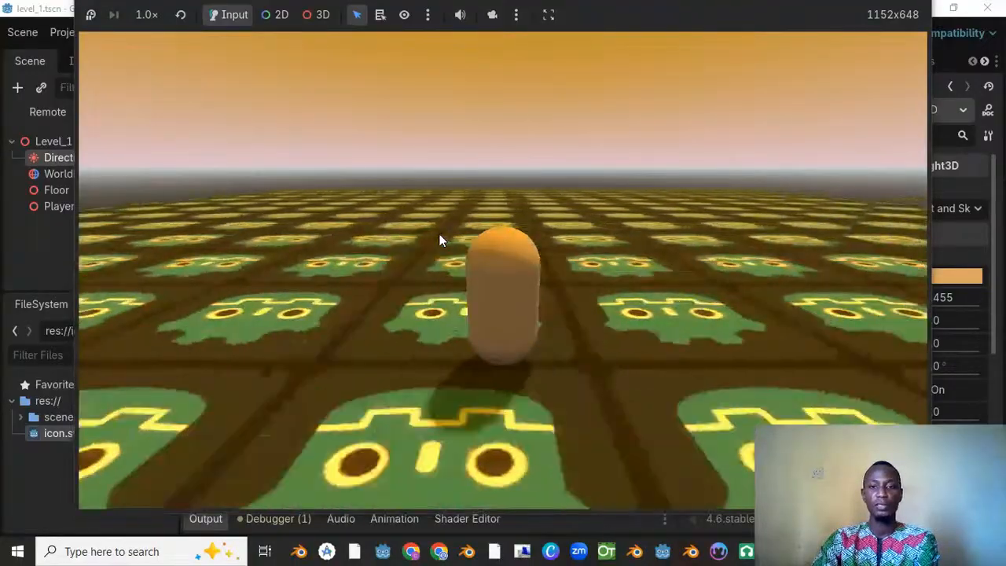
key(space)
key(space)
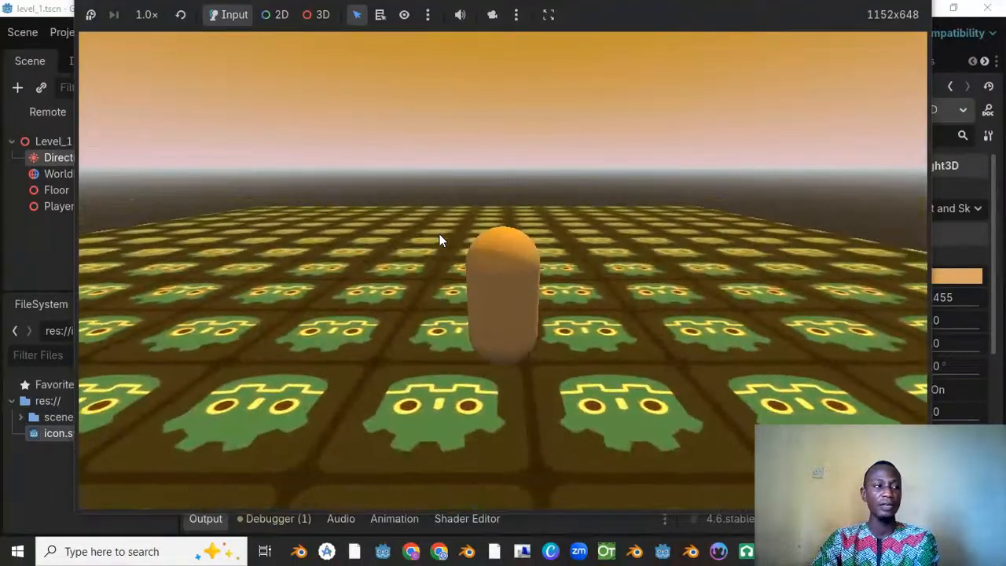
key(space)
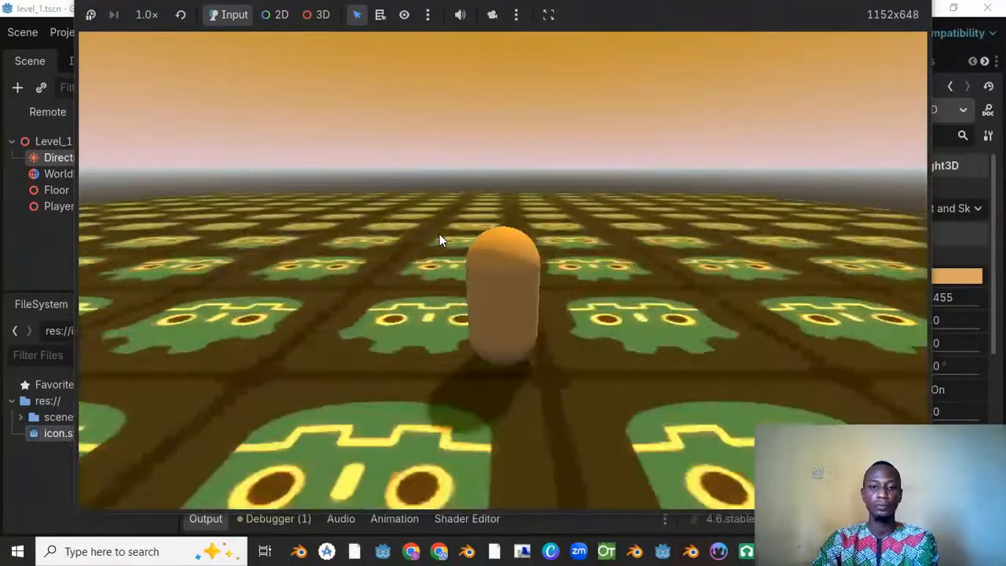
key(space)
key(Up)
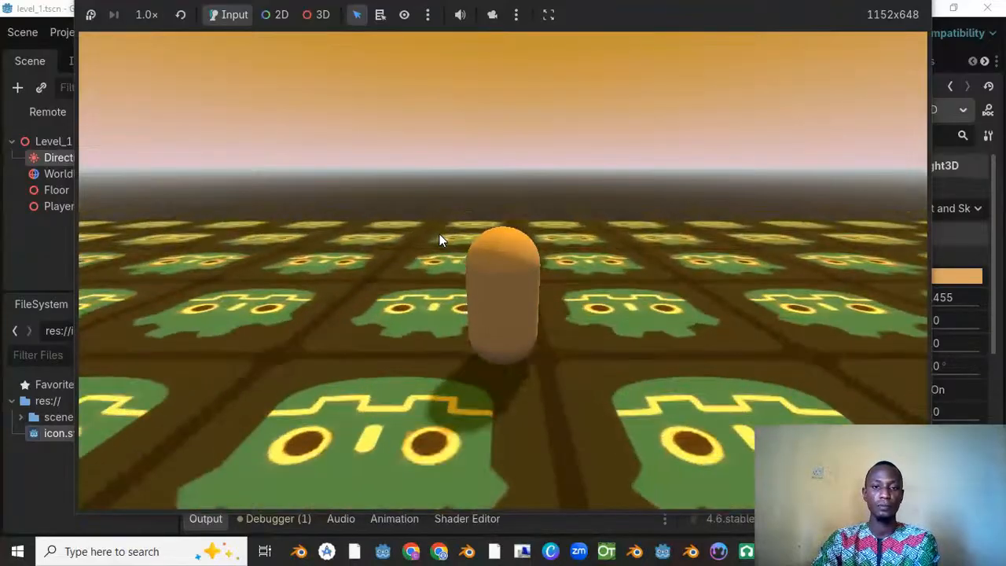
key(Up)
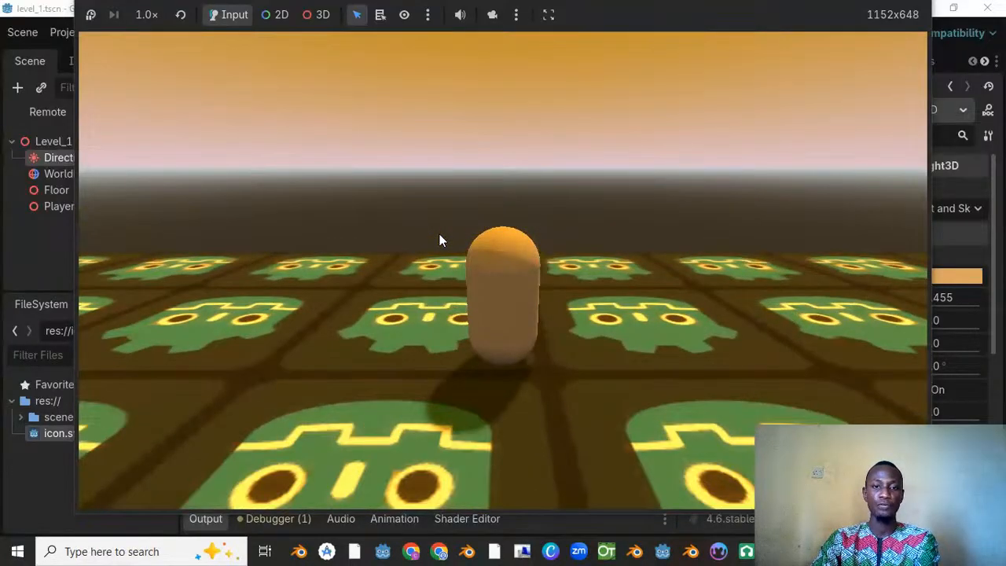
key(Up)
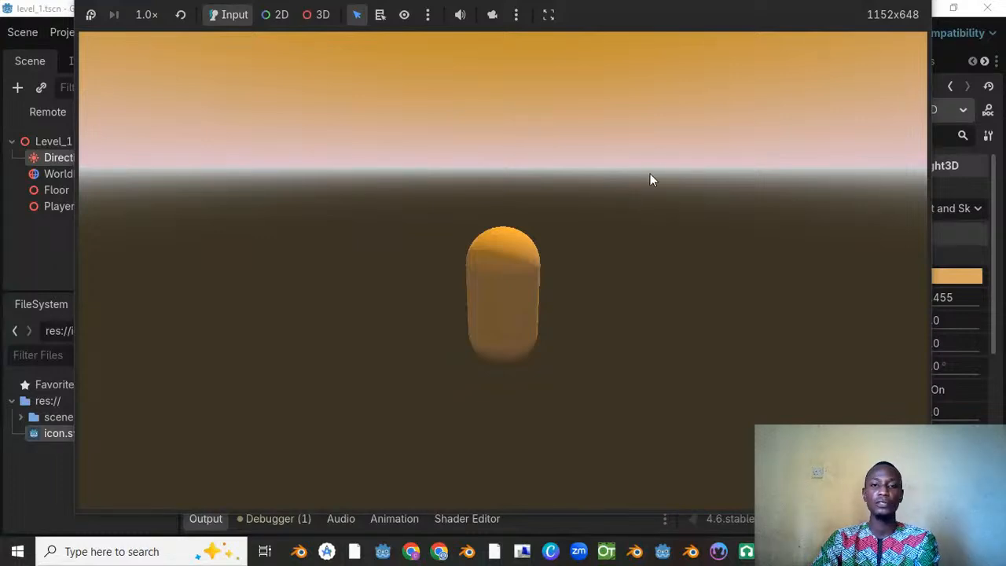
click(942, 53)
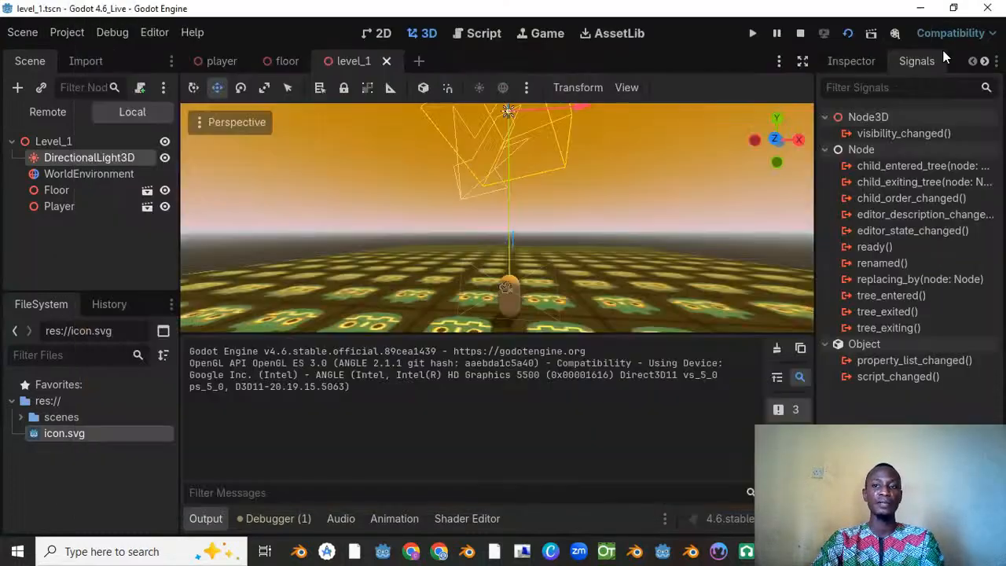
Step: Stop the running game, check the Level_1 layout around the player and floor, and save the scene
click(798, 34)
scroll(539, 206, down, 10)
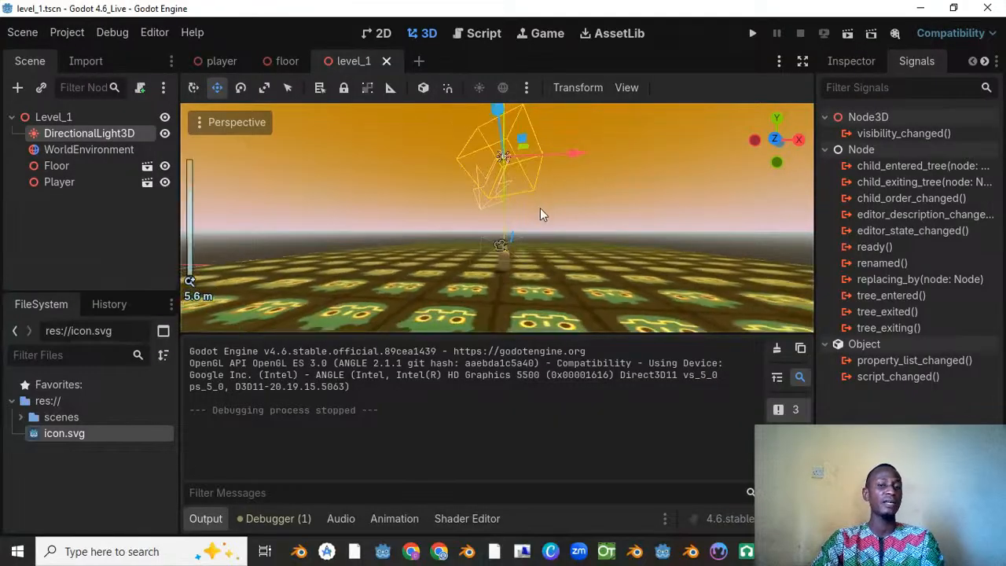
middle_drag(548, 221, 476, 247)
scroll(544, 244, up, 10)
middle_drag(543, 244, 509, 248)
scroll(425, 254, down, 6)
key(ctrl+s)
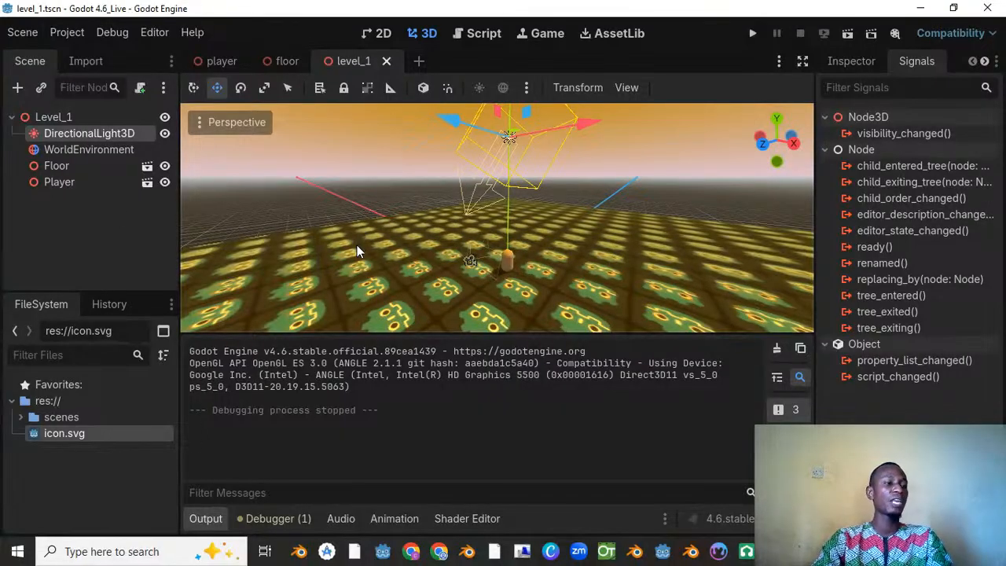
middle_drag(523, 200, 525, 166)
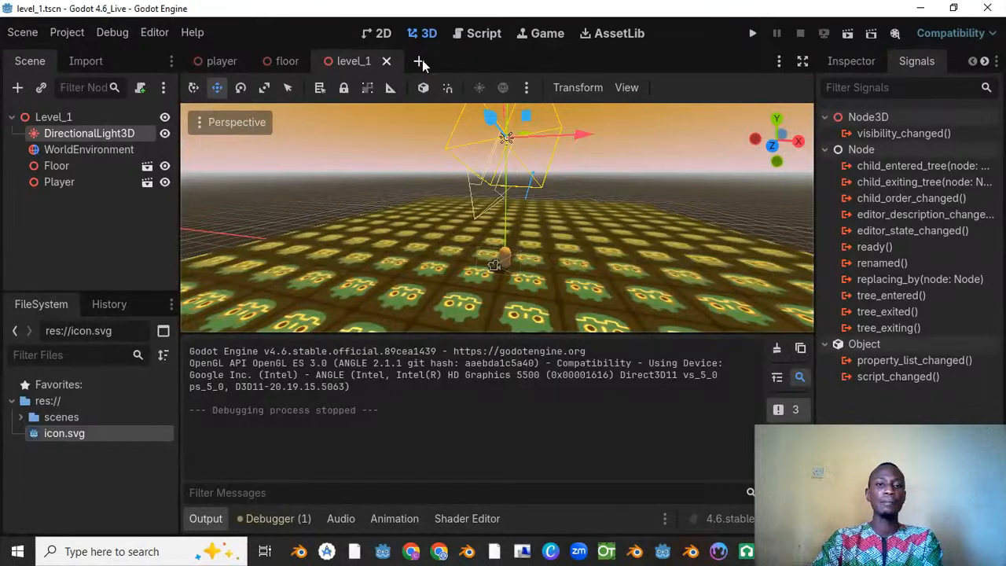
Step: Create a new scene with a Node3D root
click(419, 62)
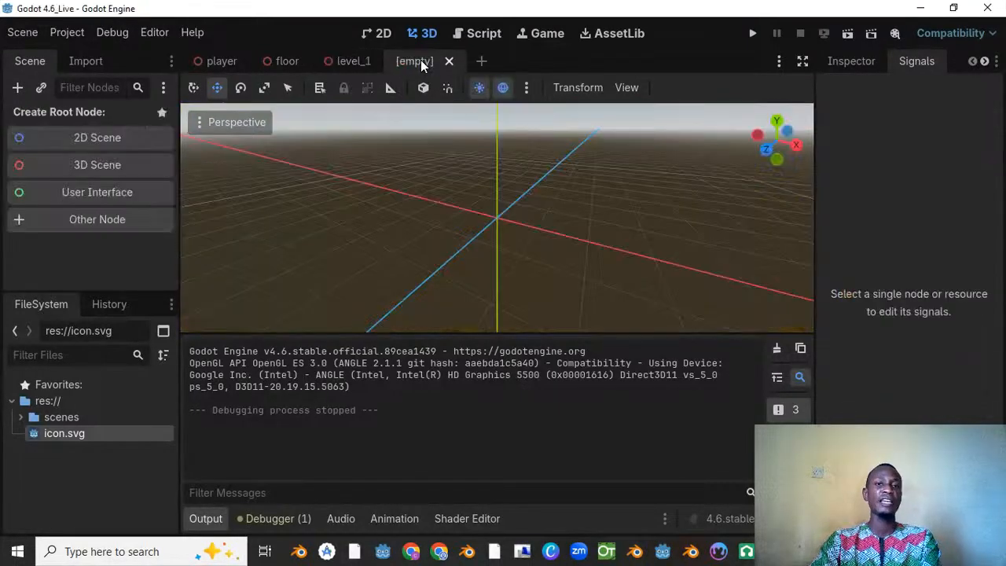
click(112, 163)
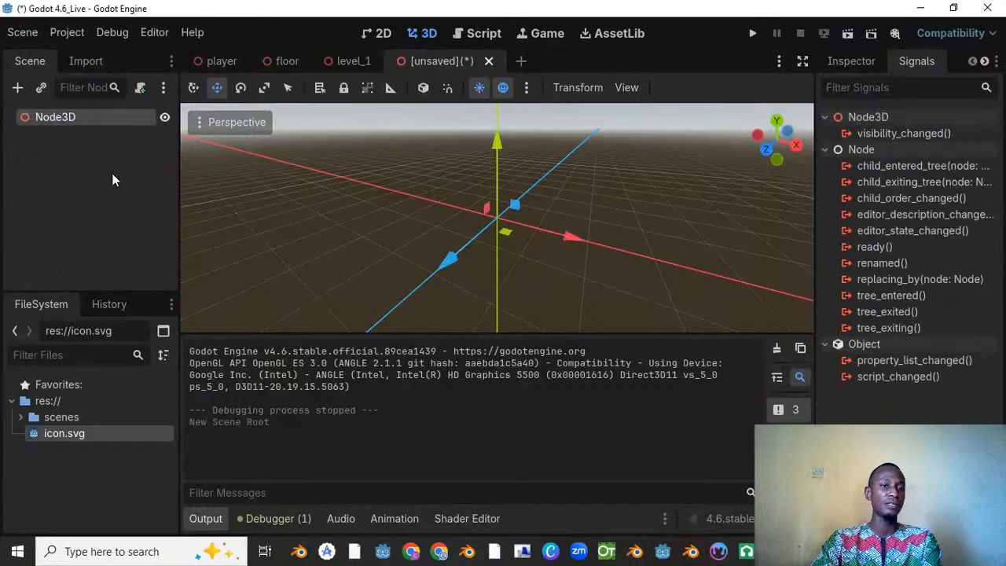
right_click(67, 121)
click(119, 130)
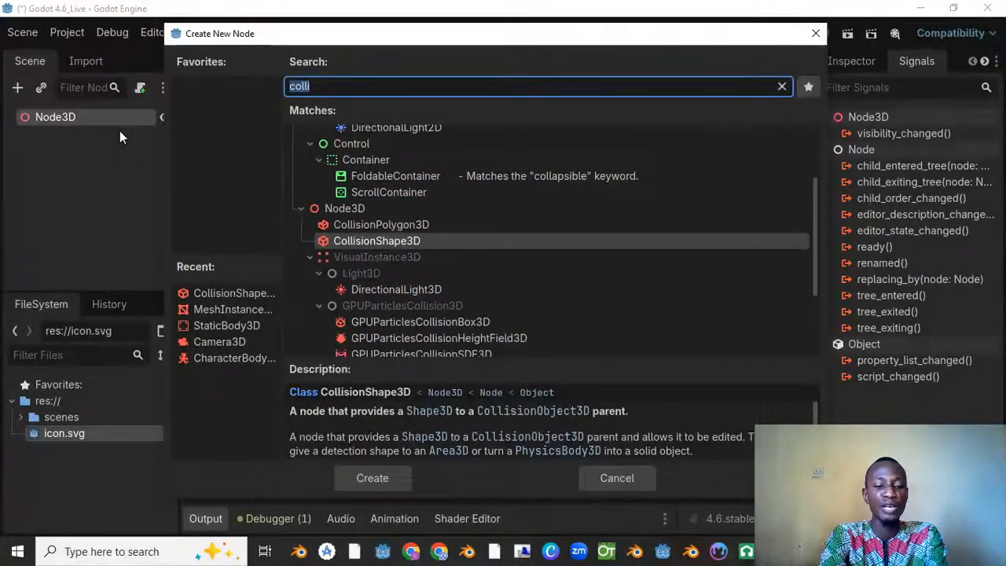
text(stat)
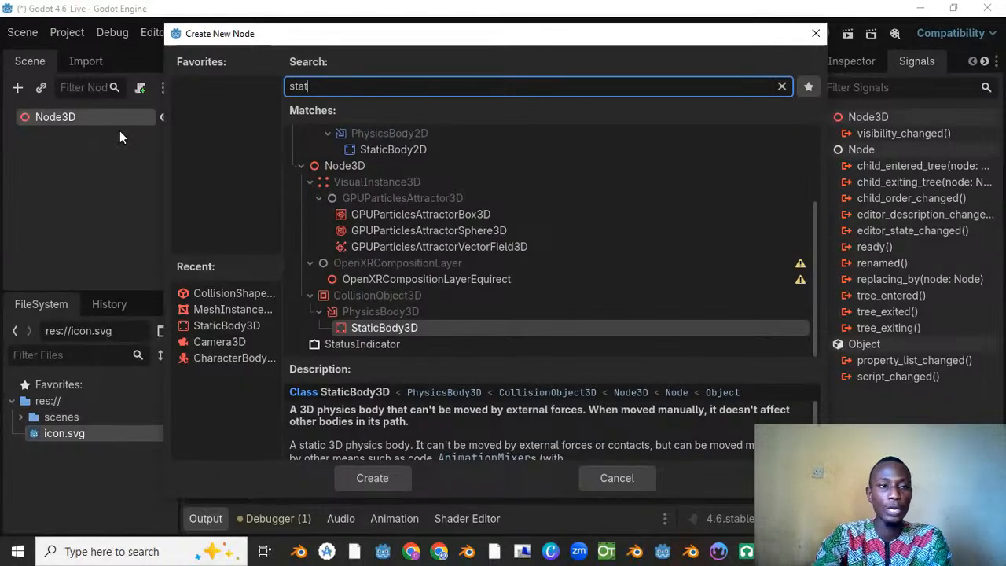
key(Escape)
Step: Add a MeshInstance3D as a child of the Node3D root
right_click(69, 119)
click(116, 132)
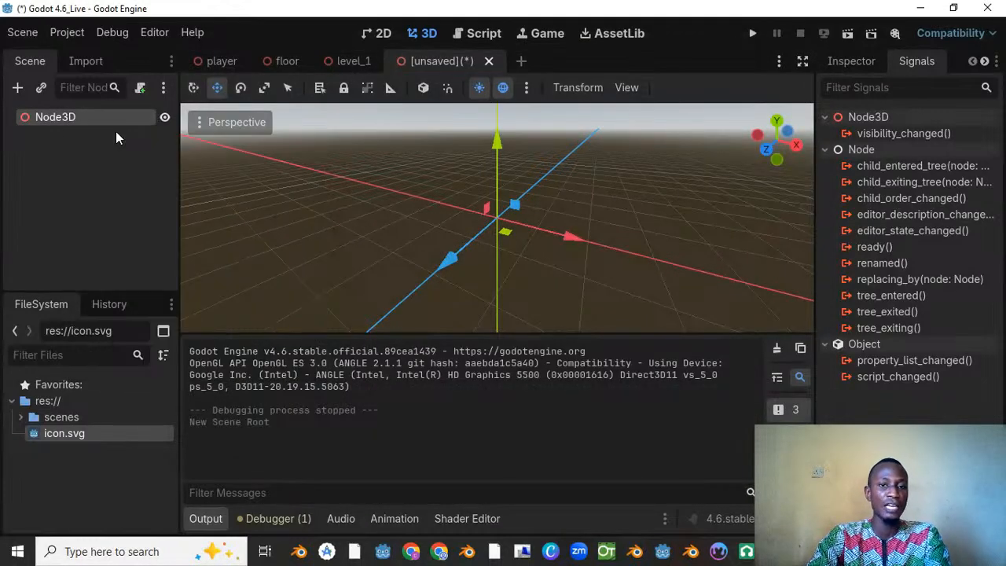
text(mesh)
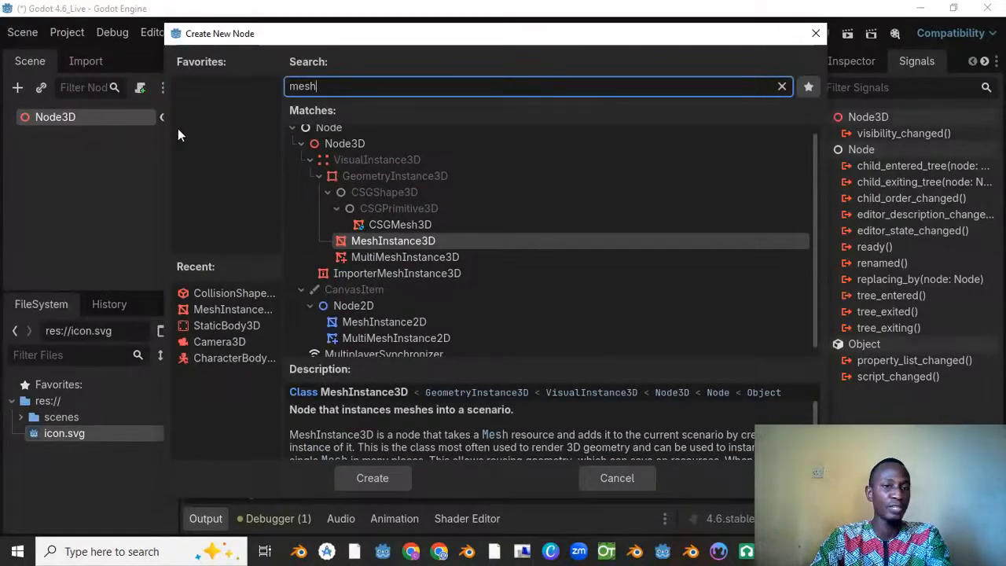
double_click(419, 241)
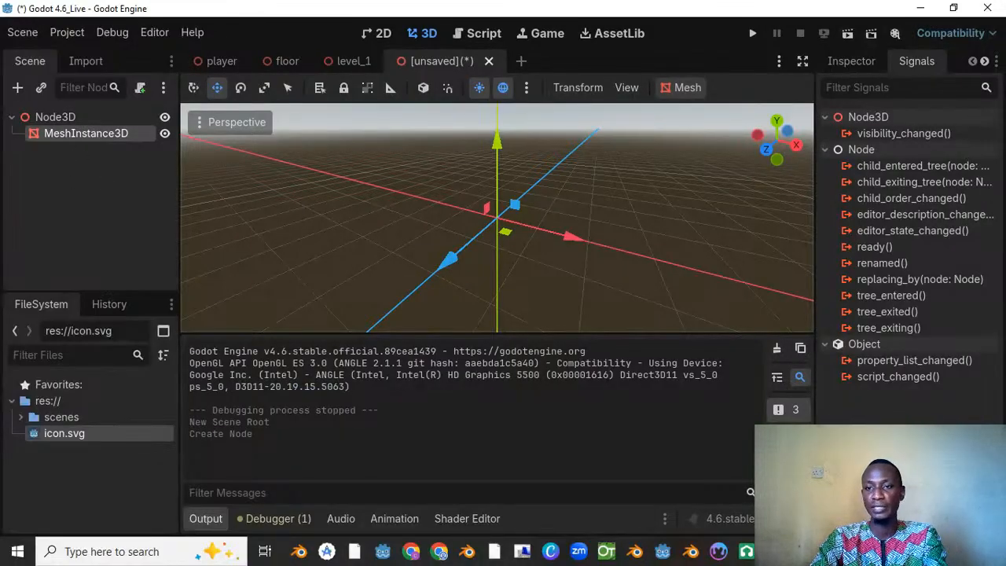
Step: Assign a new CylinderMesh to the MeshInstance3D
click(844, 61)
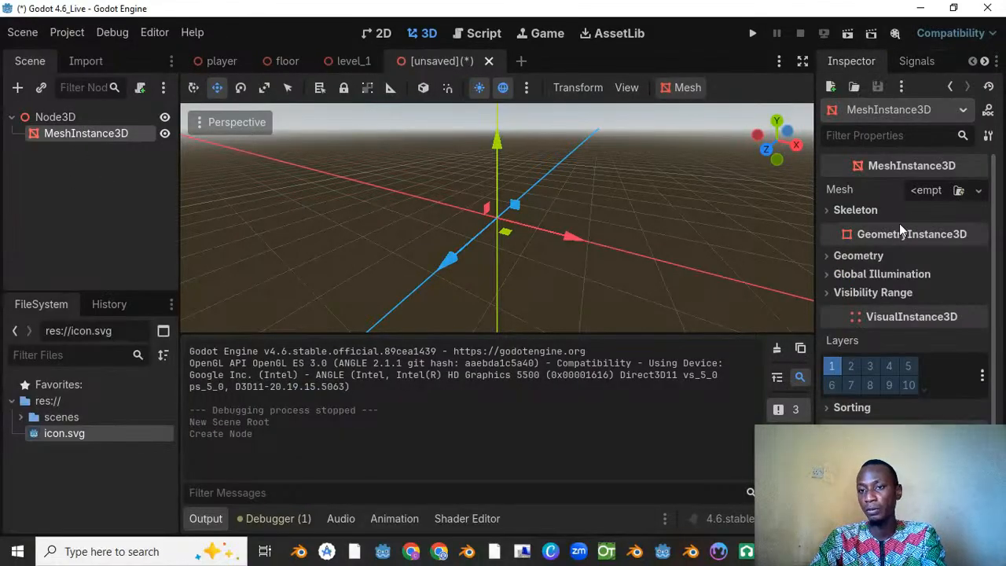
click(978, 191)
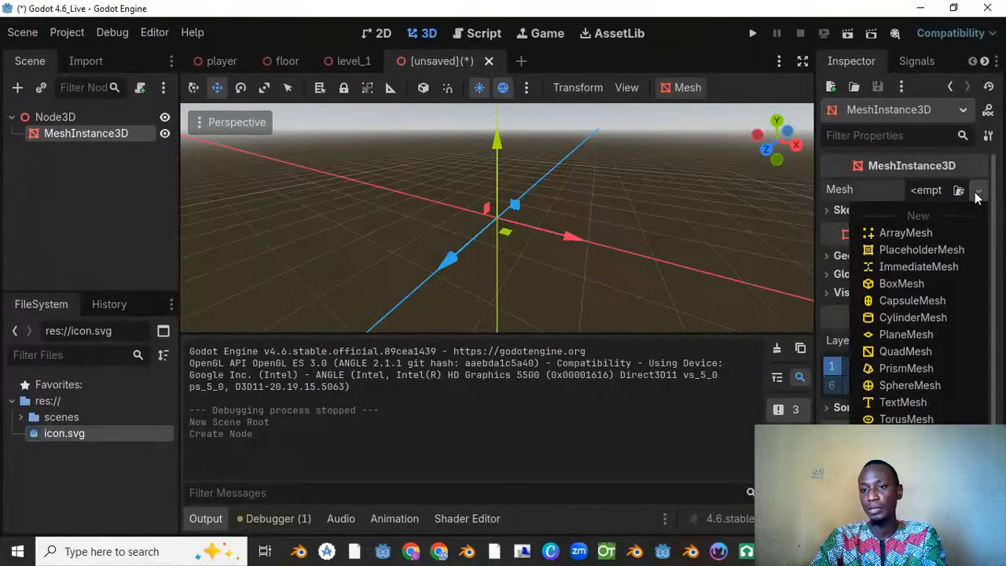
click(917, 318)
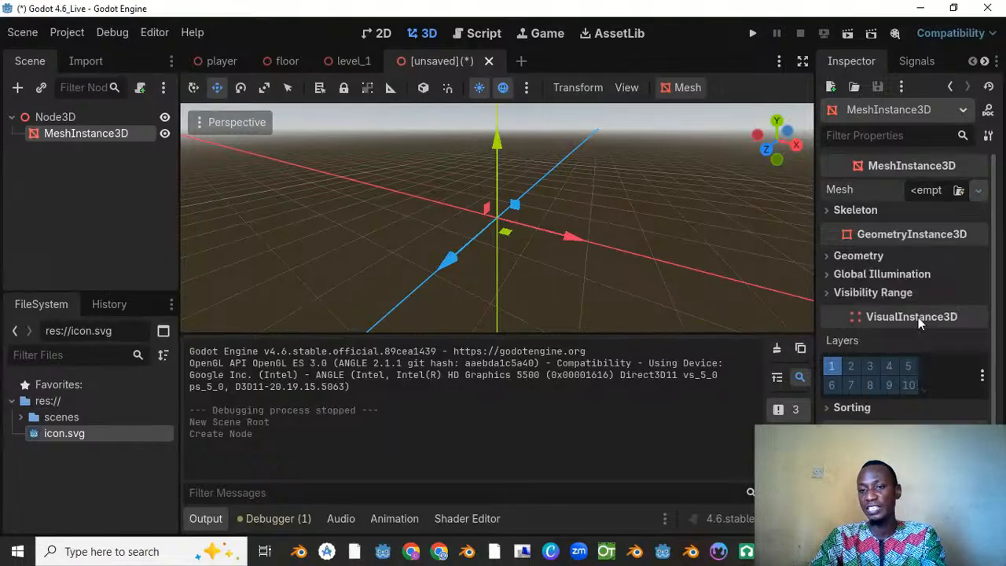
Step: Scale the cylinder down along the Y axis to about 0.1, flattening it into a disc
scroll(669, 190, up, 5)
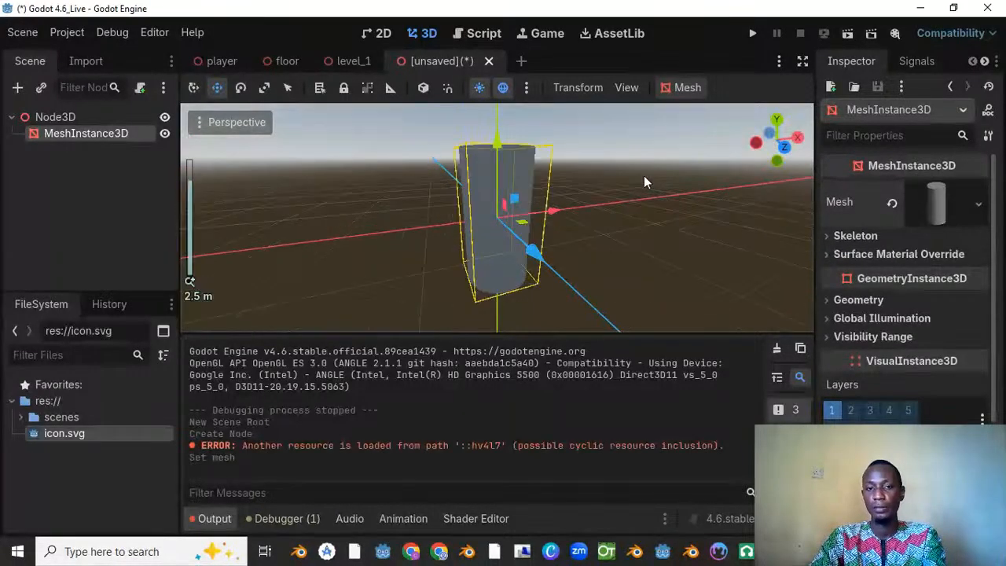
scroll(531, 173, down, 4)
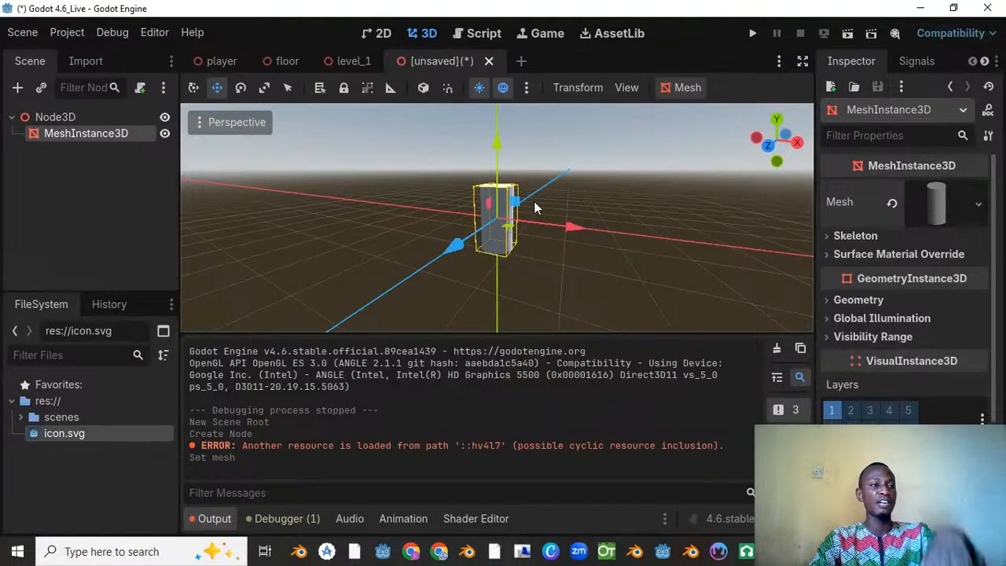
middle_drag(589, 173, 585, 213)
scroll(638, 154, up, 3)
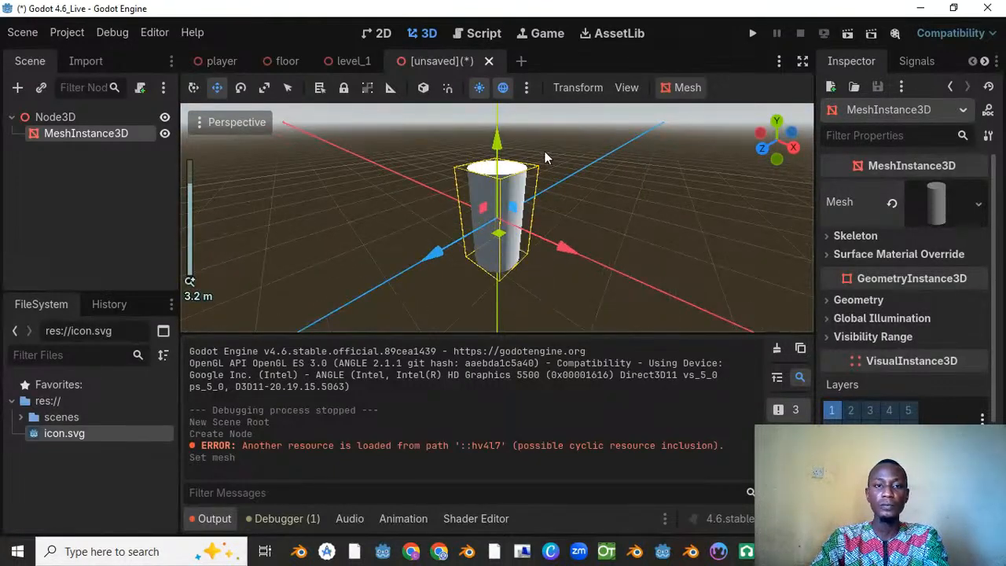
click(264, 88)
drag(497, 145, 499, 219)
drag(562, 247, 574, 254)
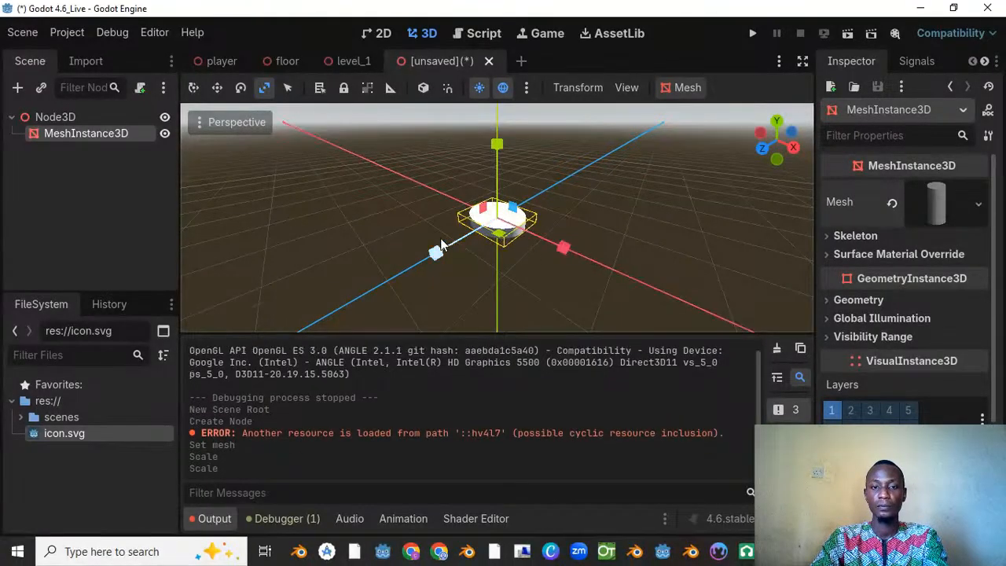
key(ctrl+z)
drag(515, 209, 529, 213)
key(ctrl+z)
middle_drag(529, 216, 524, 236)
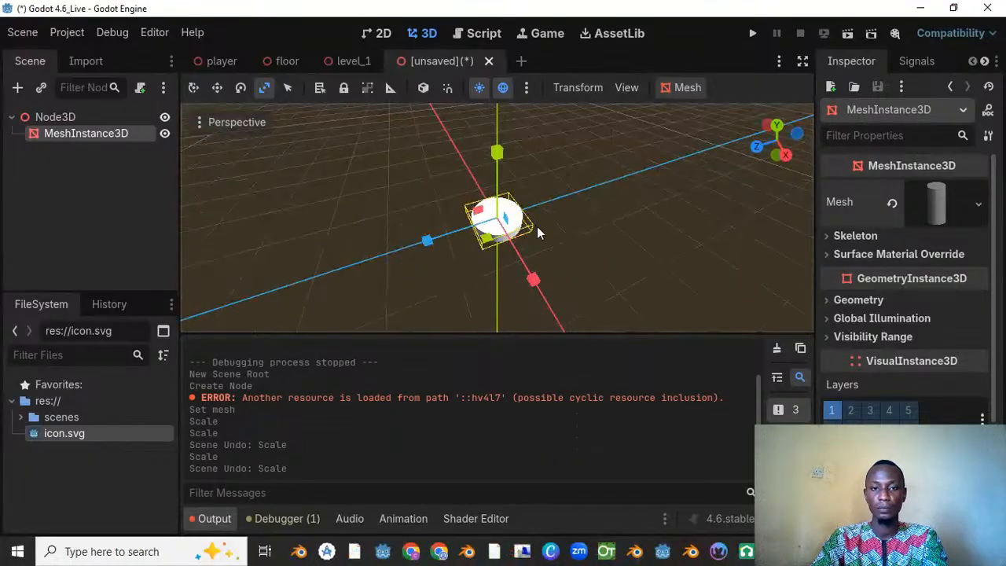
click(529, 254)
click(503, 225)
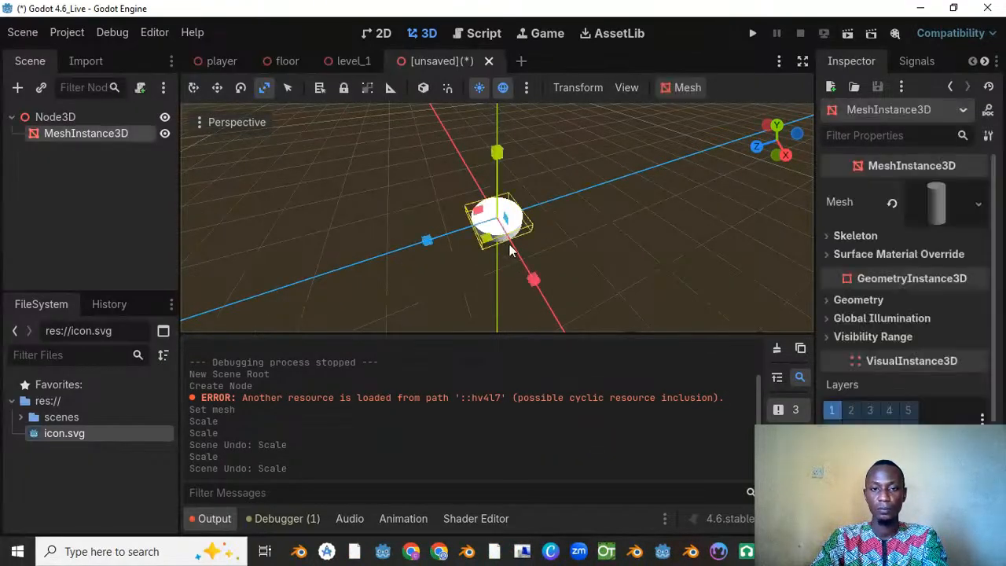
drag(533, 283, 541, 285)
key(ctrl+z)
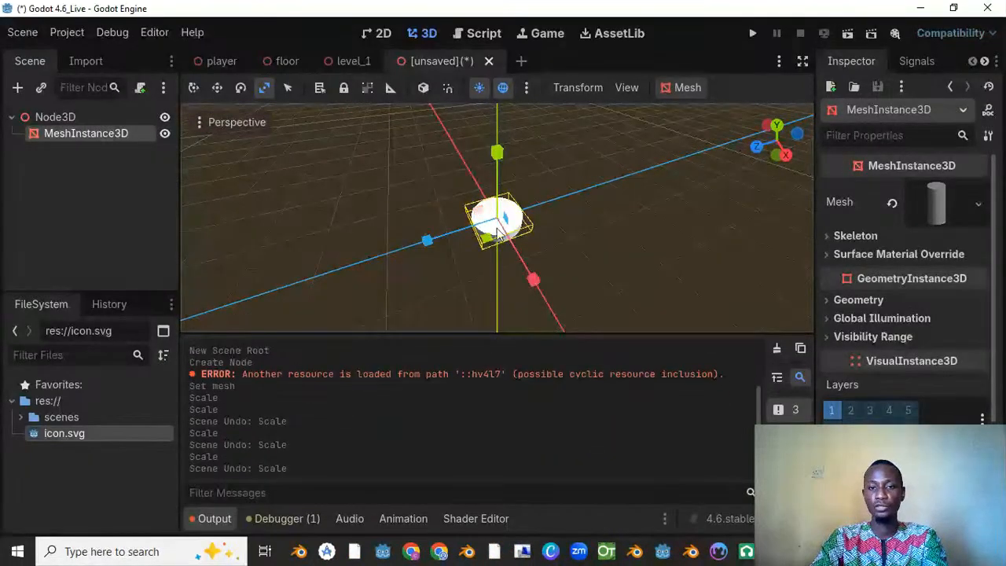
Step: Enlarge the disc proportionally with an X scale of 2 and thin it further along the Y axis
scroll(885, 312, down, 3)
click(860, 343)
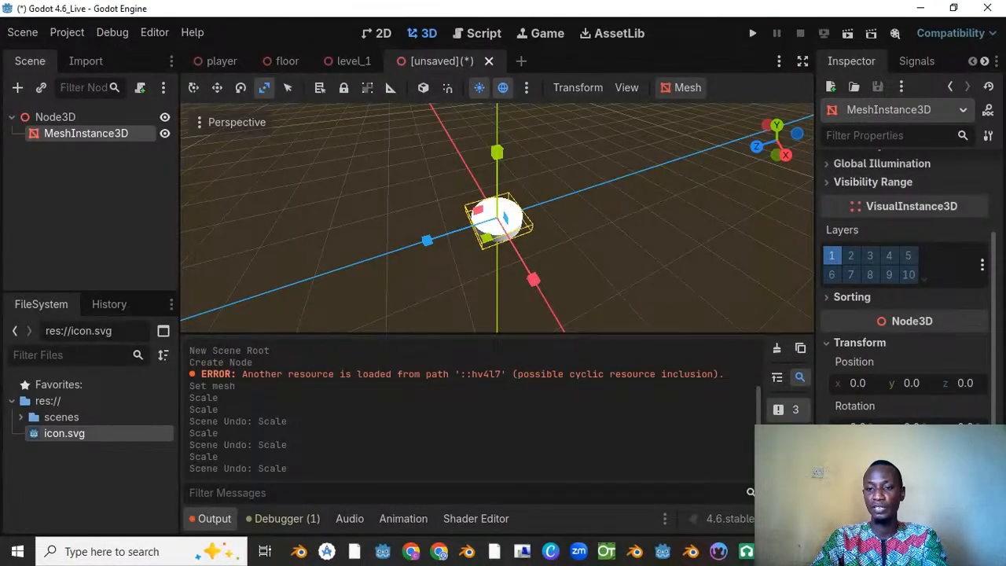
scroll(901, 410, down, 3)
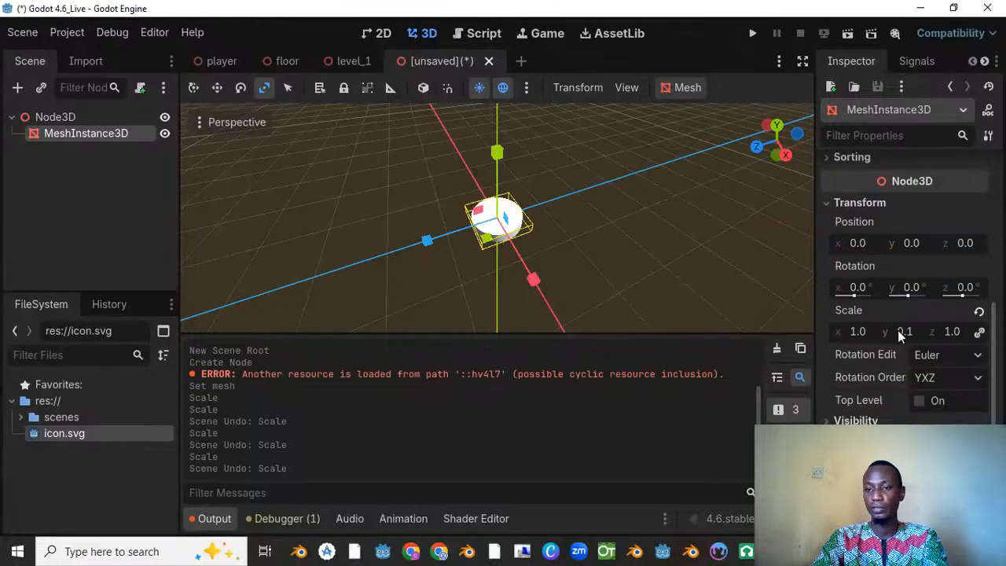
click(980, 332)
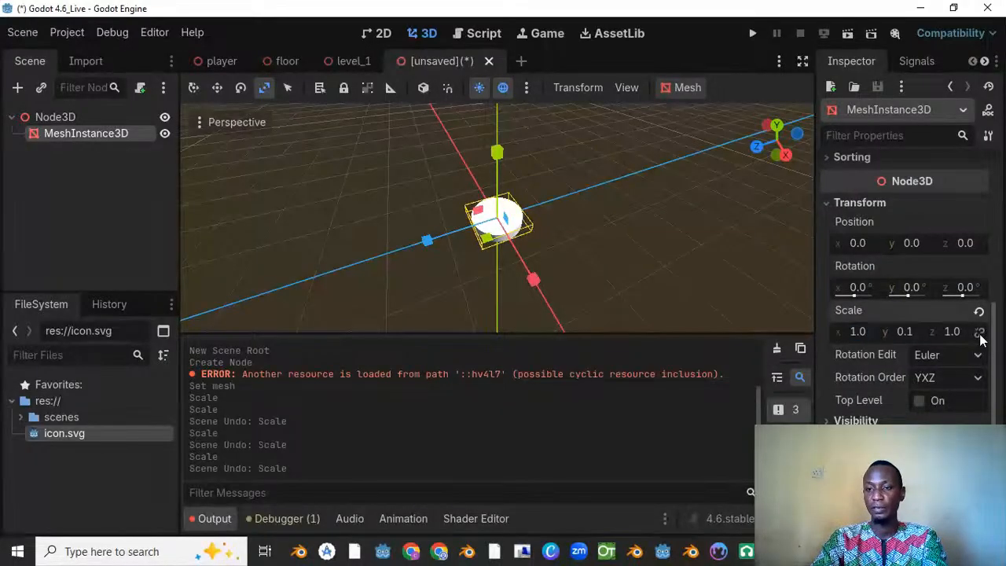
click(851, 334)
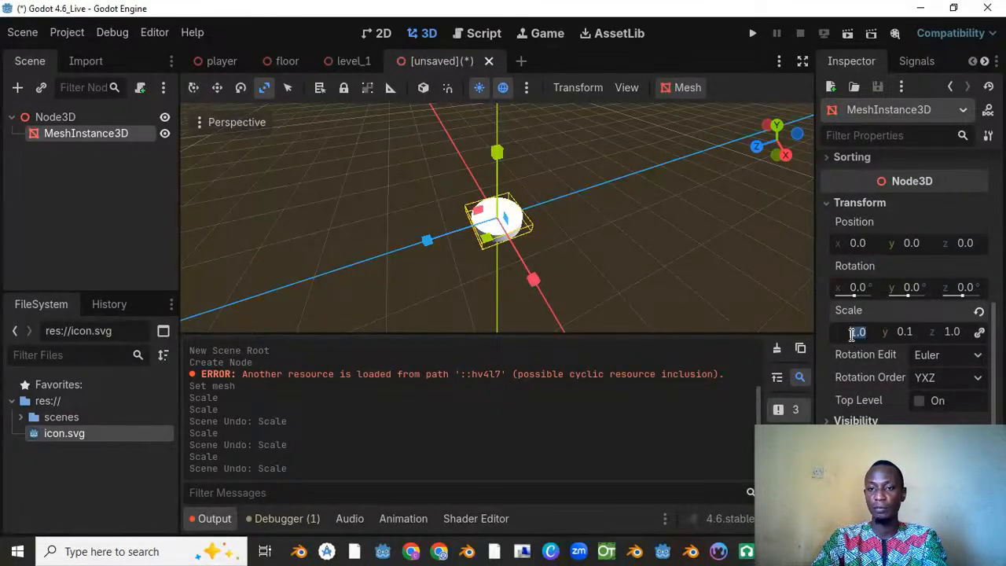
key(BackSpace)
text(2)
key(Return)
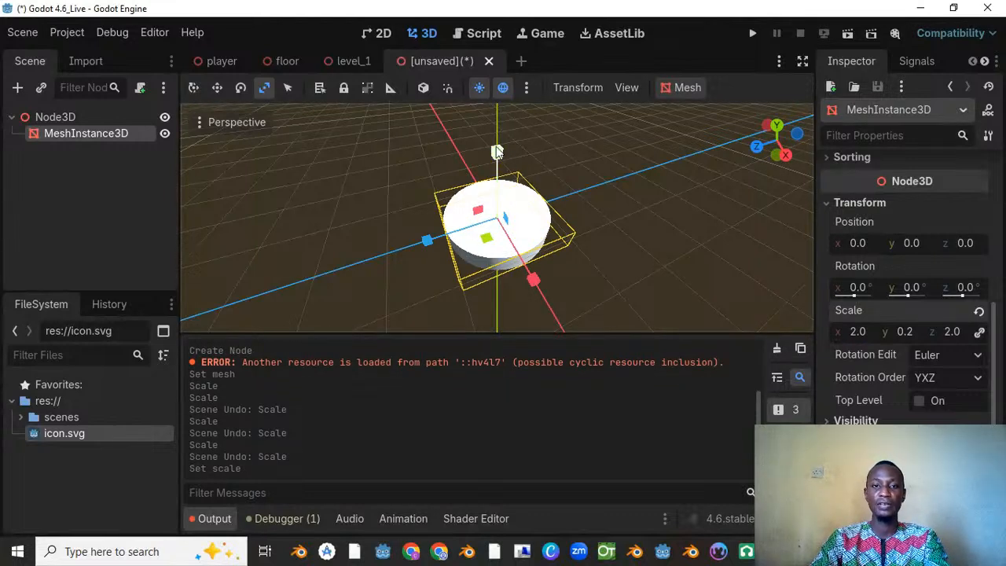
drag(506, 154, 504, 209)
middle_drag(503, 209, 551, 197)
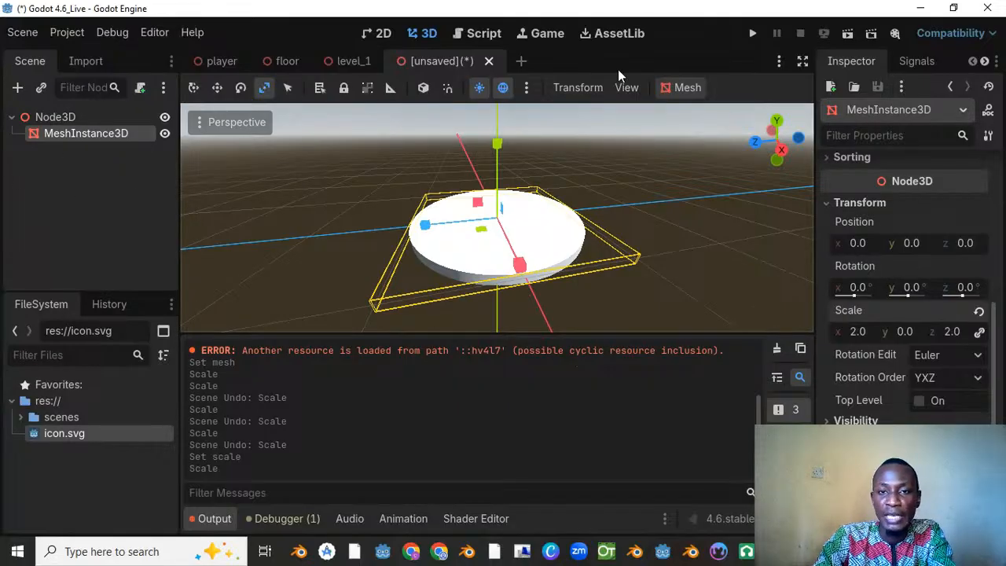
Step: Create a collision shape for the disc mesh with Static Body Child placement and the Single Convex type
click(688, 89)
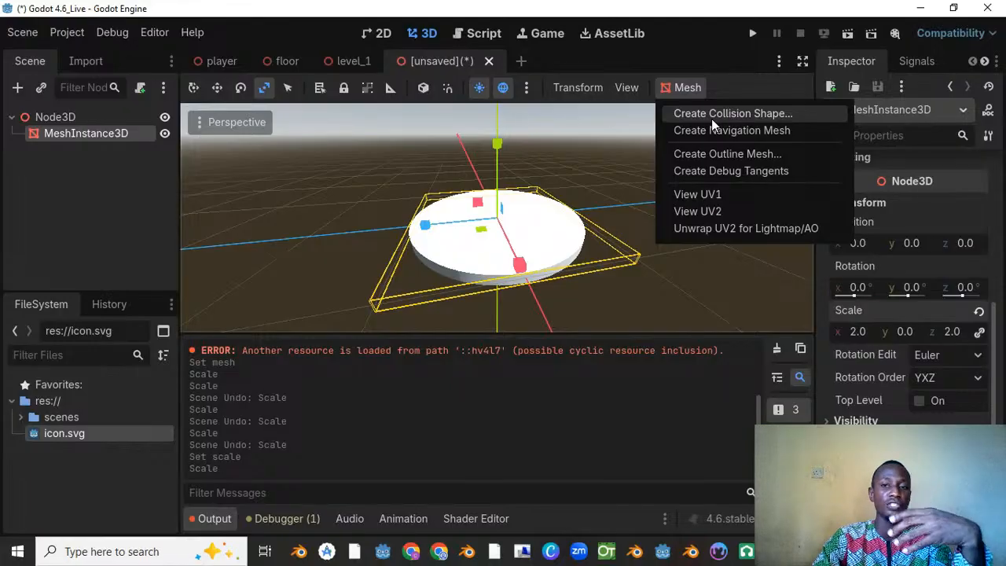
click(712, 116)
drag(522, 183, 483, 151)
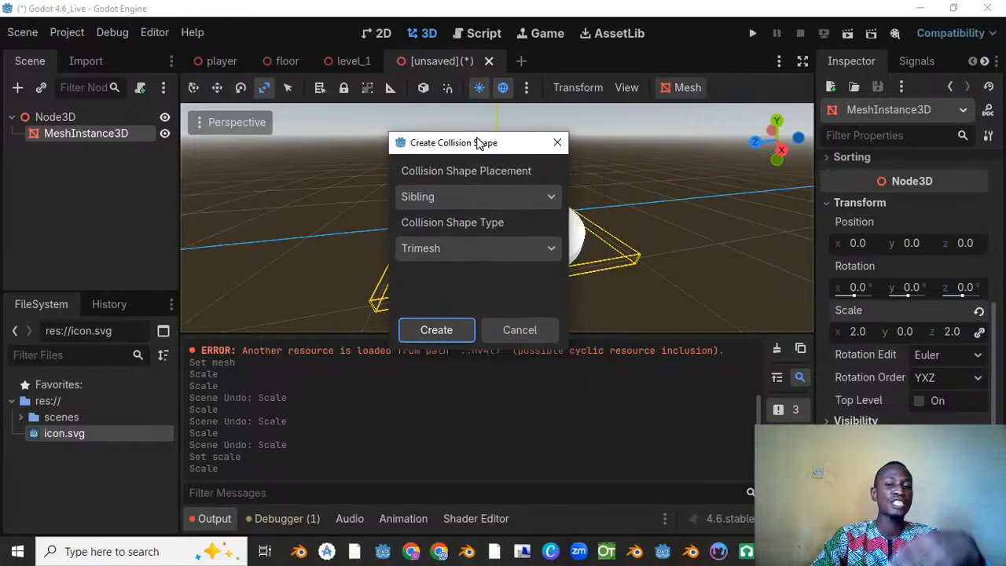
click(463, 197)
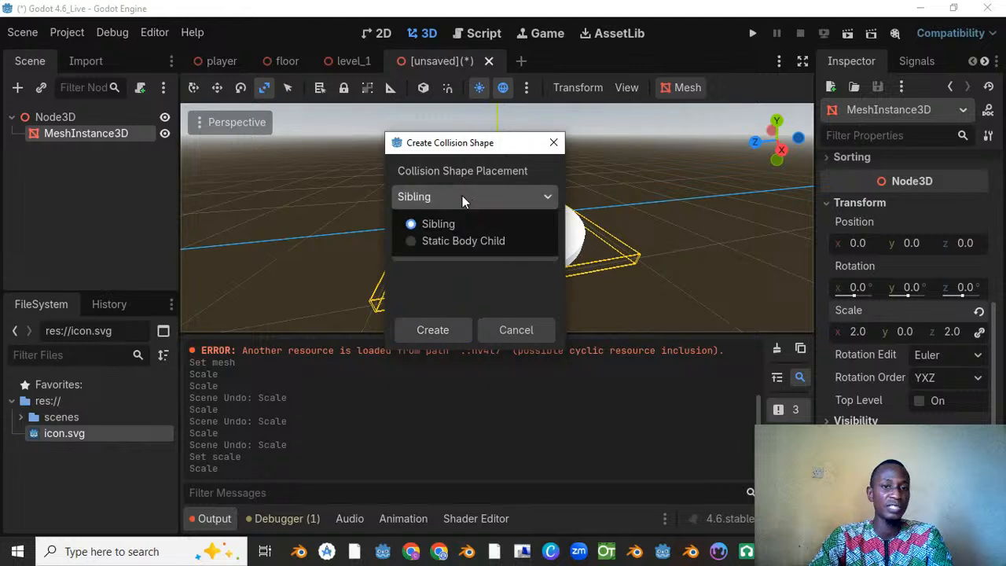
click(448, 242)
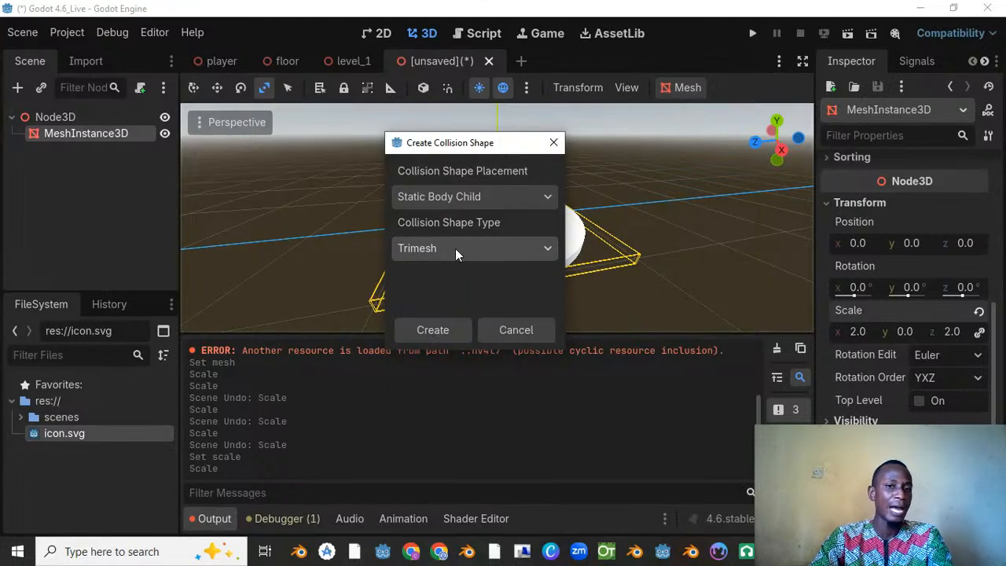
click(455, 248)
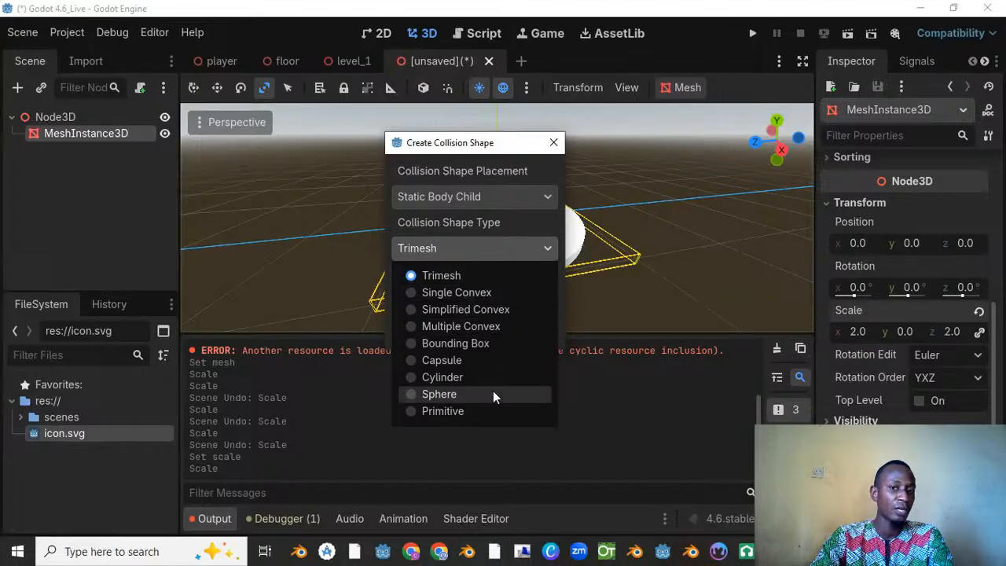
click(447, 293)
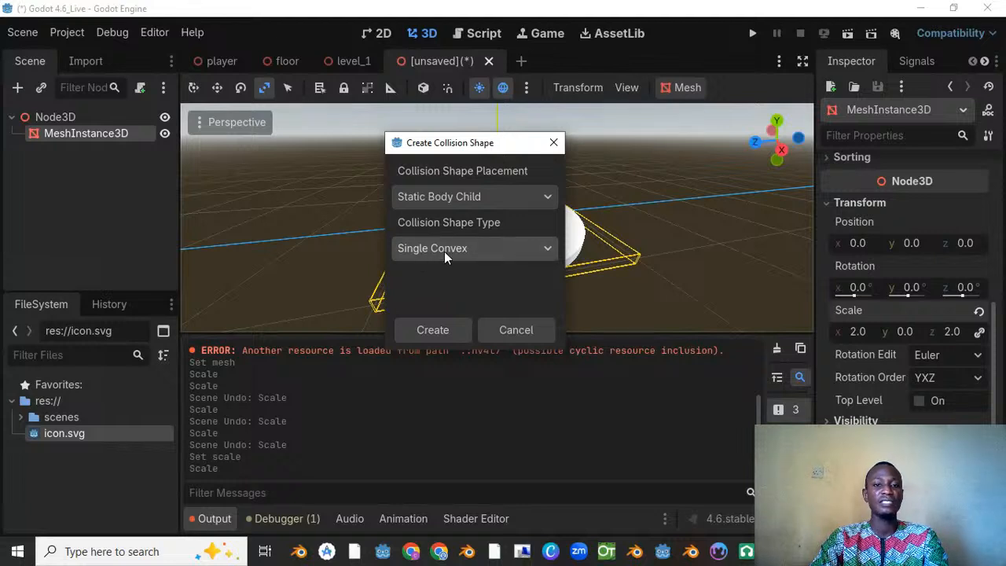
click(435, 330)
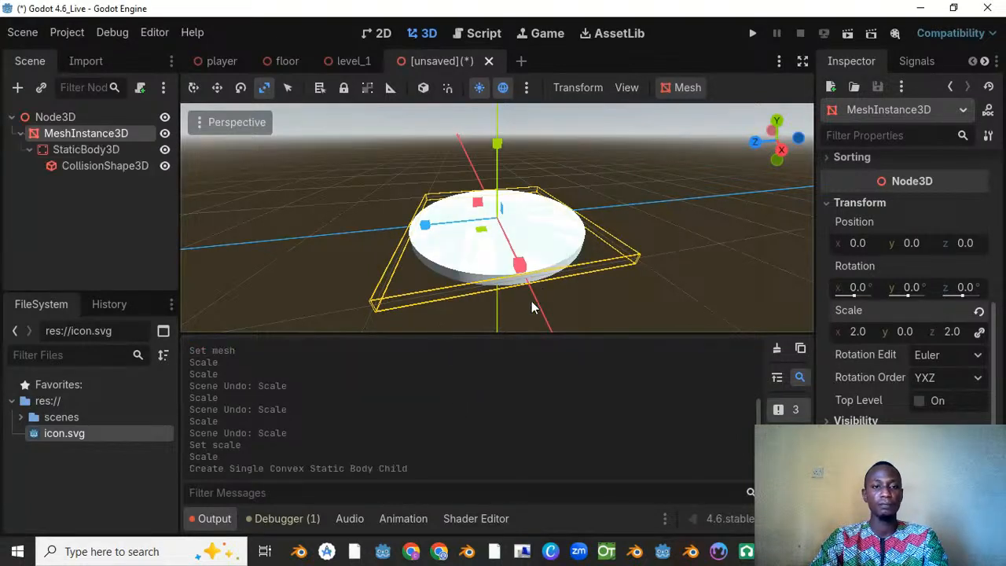
Step: Examine the StaticBody3D and the fit of its convex CollisionShape3D around the disc from several angles
middle_drag(506, 249, 524, 186)
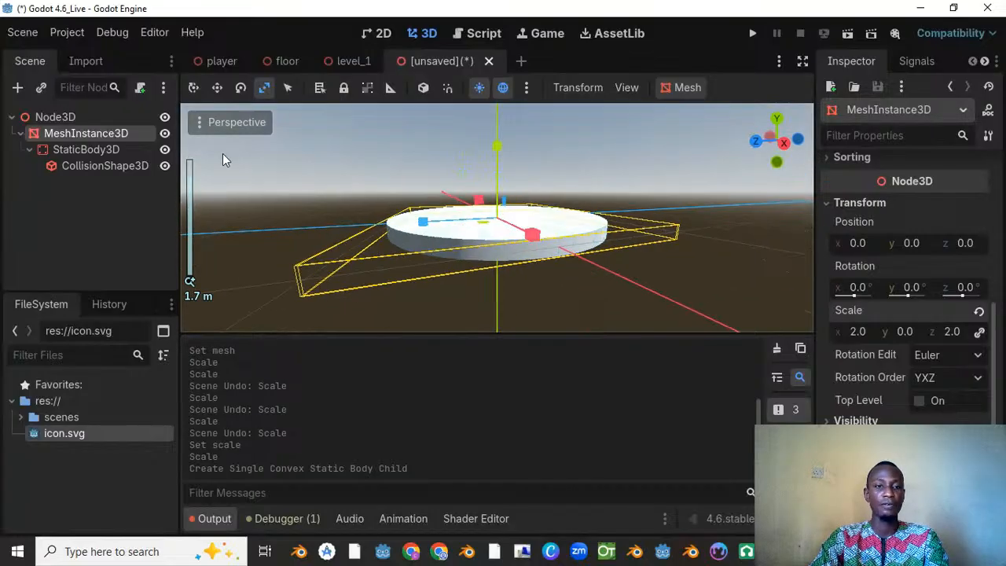
click(92, 150)
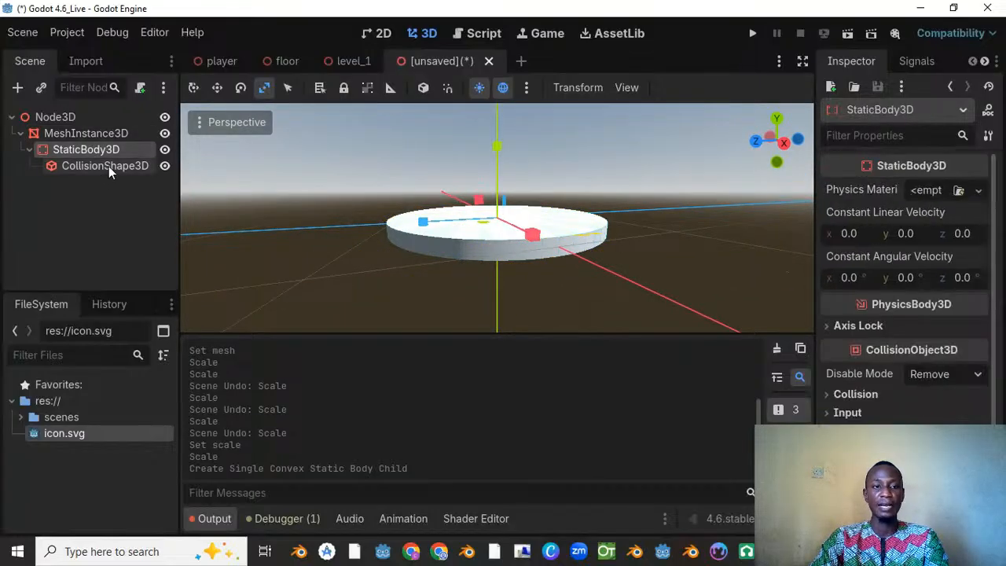
click(109, 166)
middle_drag(564, 206, 546, 242)
scroll(588, 186, up, 10)
scroll(482, 239, down, 12)
scroll(546, 242, up, 2)
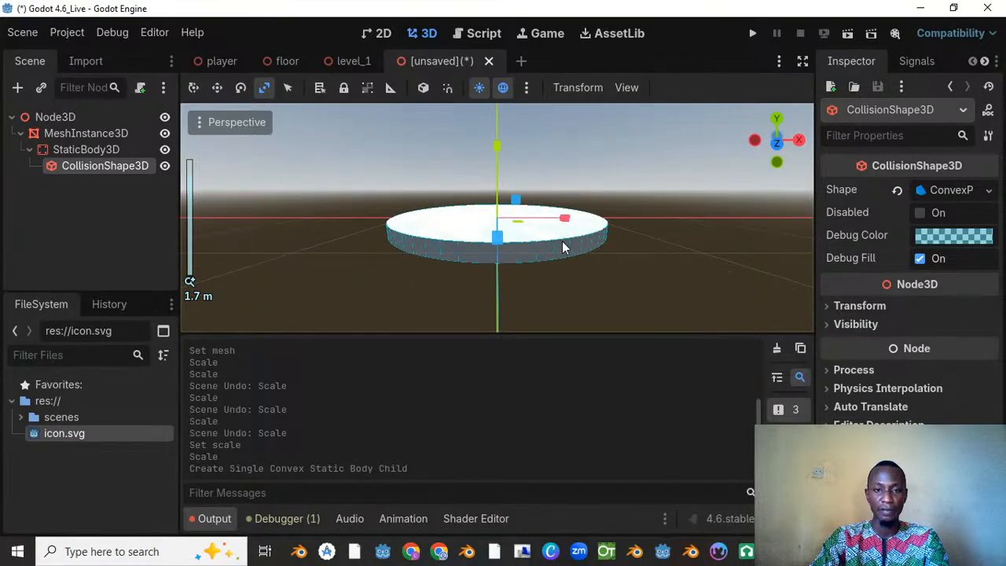
middle_drag(373, 244, 528, 237)
scroll(469, 233, up, 12)
scroll(489, 264, down, 11)
middle_drag(384, 225, 420, 228)
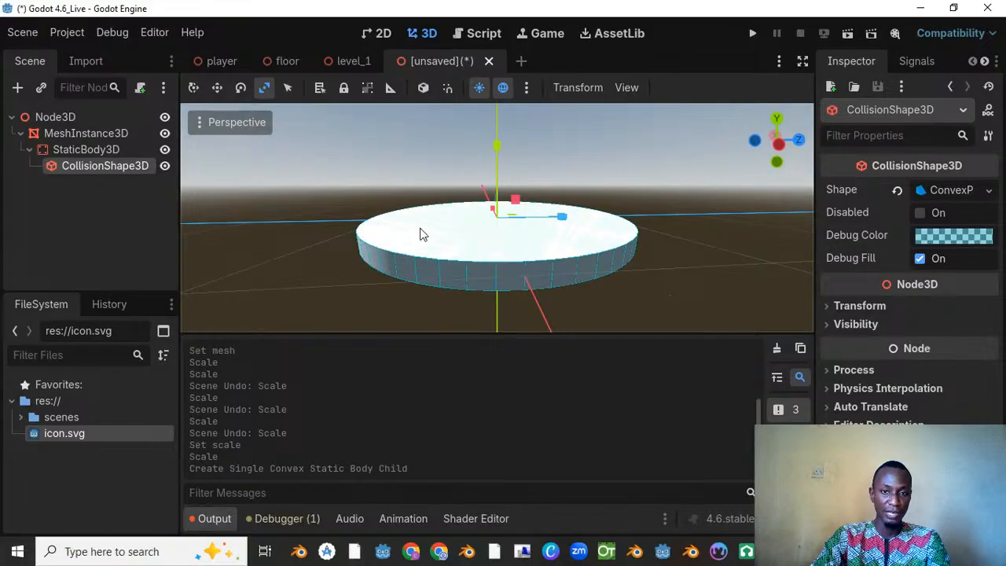
Step: Try moving the collision shape up off the disc along the Y axis by about 0.33, and undo the move
click(218, 92)
drag(497, 136, 497, 108)
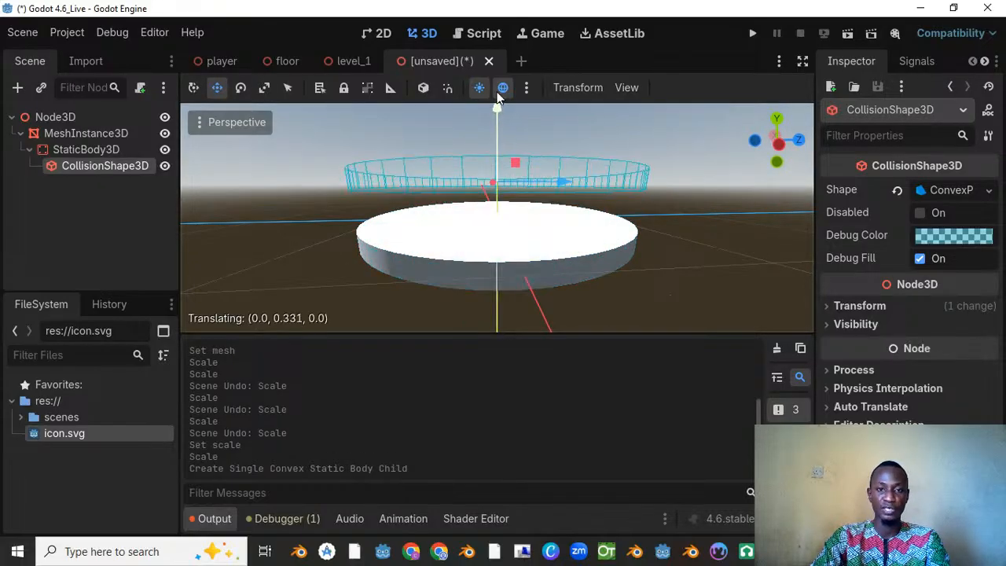
middle_drag(497, 108, 364, 205)
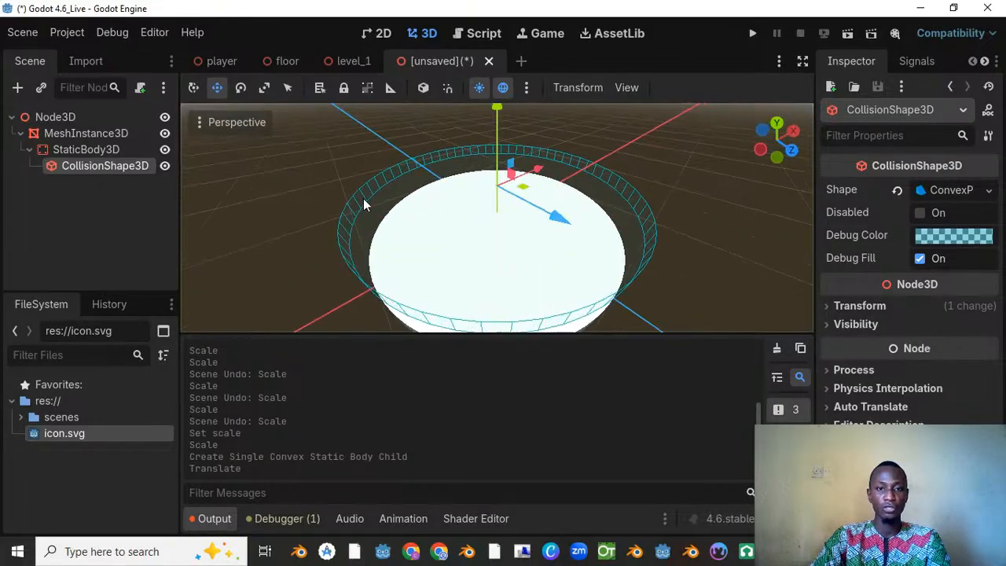
key(ctrl+z)
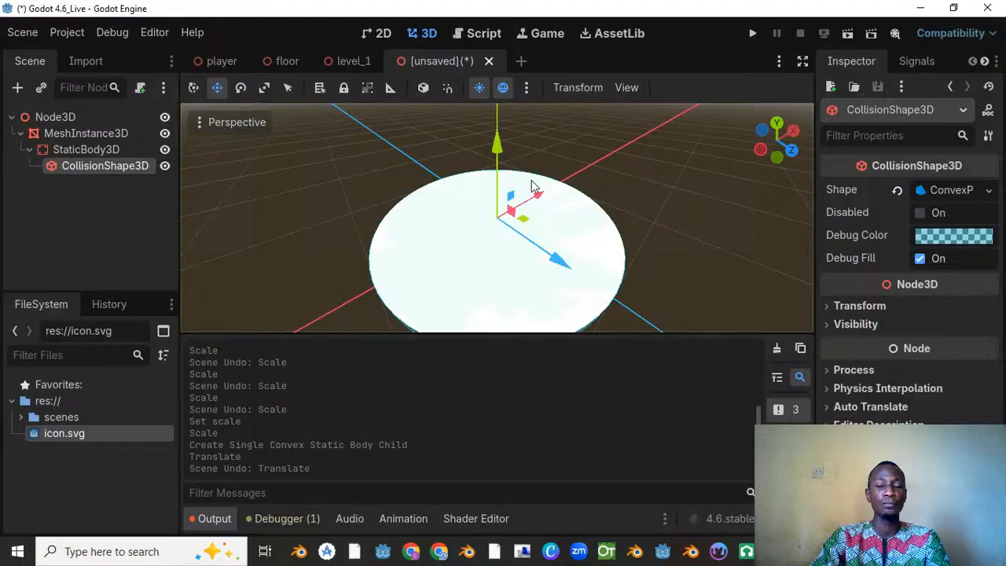
Step: Examine the StaticBody3D's physics material options and the shape types available for the CollisionShape3D
middle_drag(532, 184, 468, 322)
middle_drag(409, 240, 441, 225)
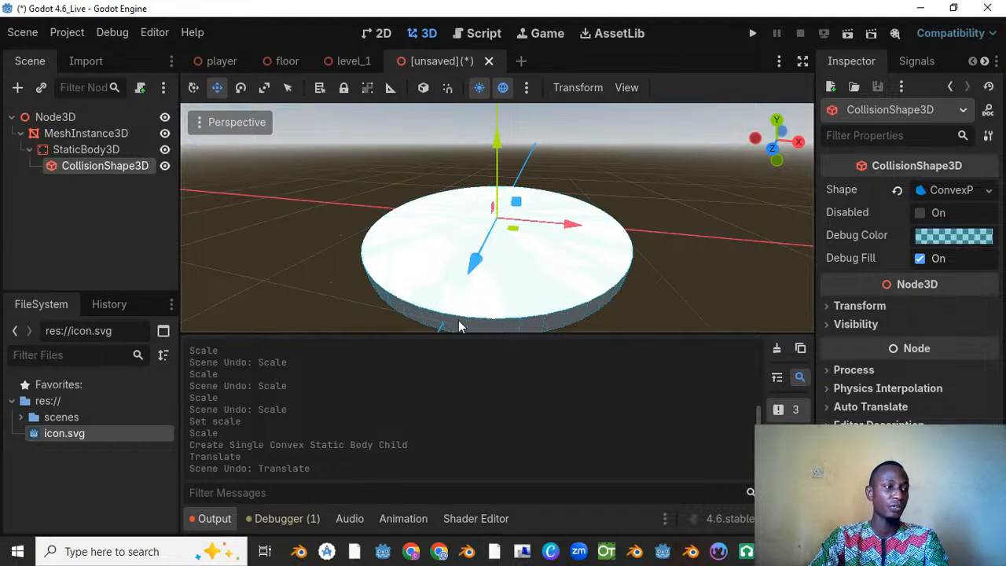
middle_drag(557, 243, 338, 196)
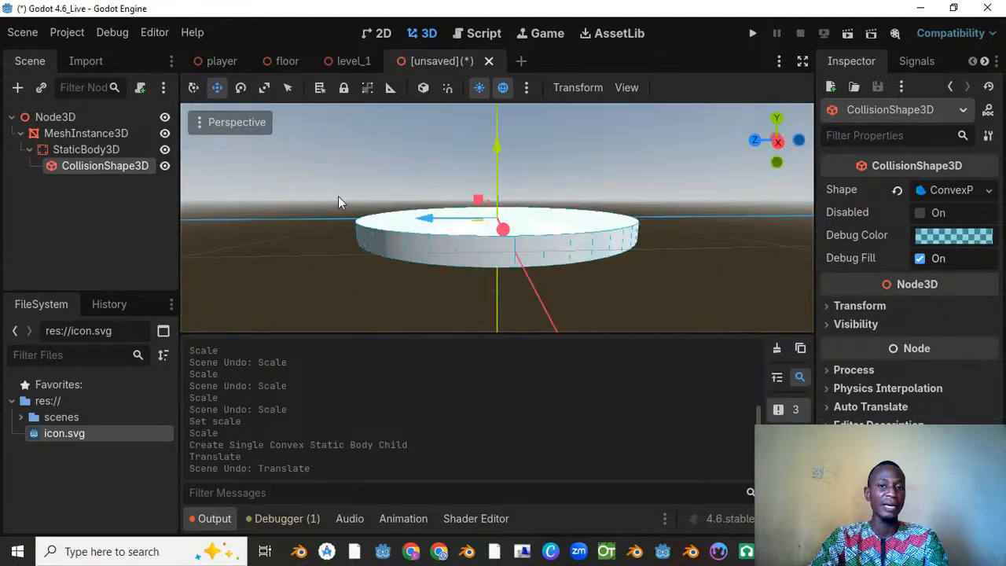
scroll(445, 263, up, 3)
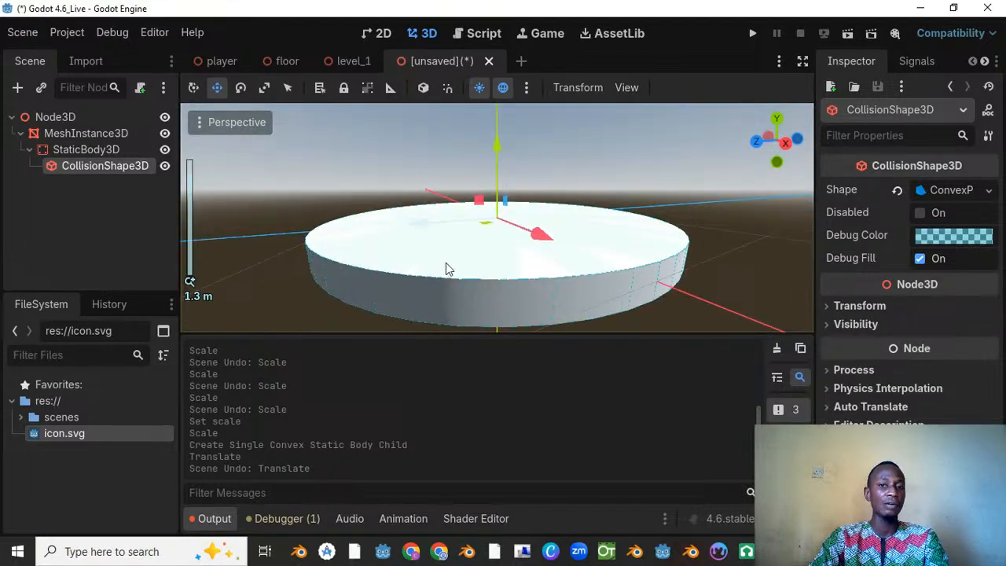
click(93, 150)
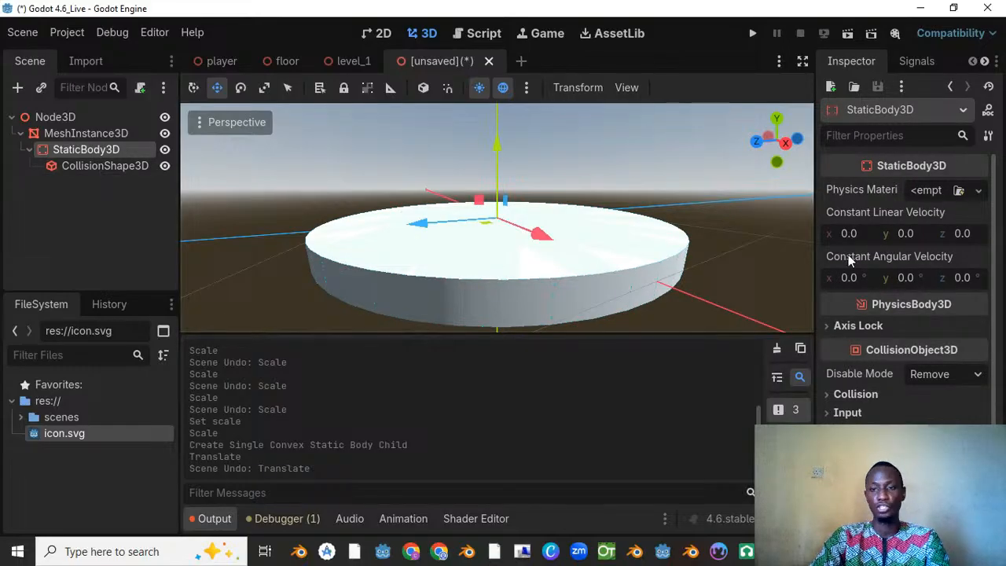
click(978, 190)
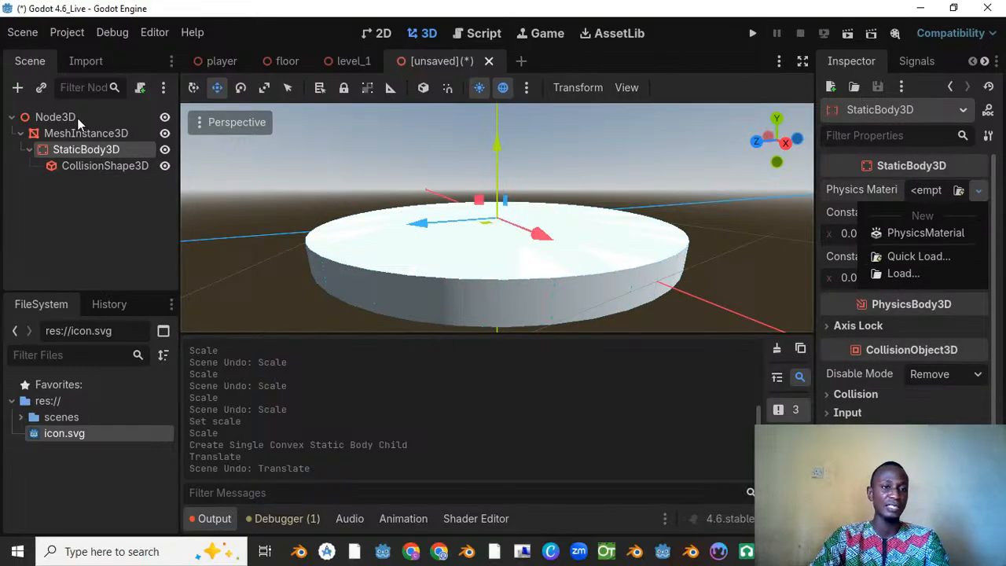
click(100, 168)
click(102, 167)
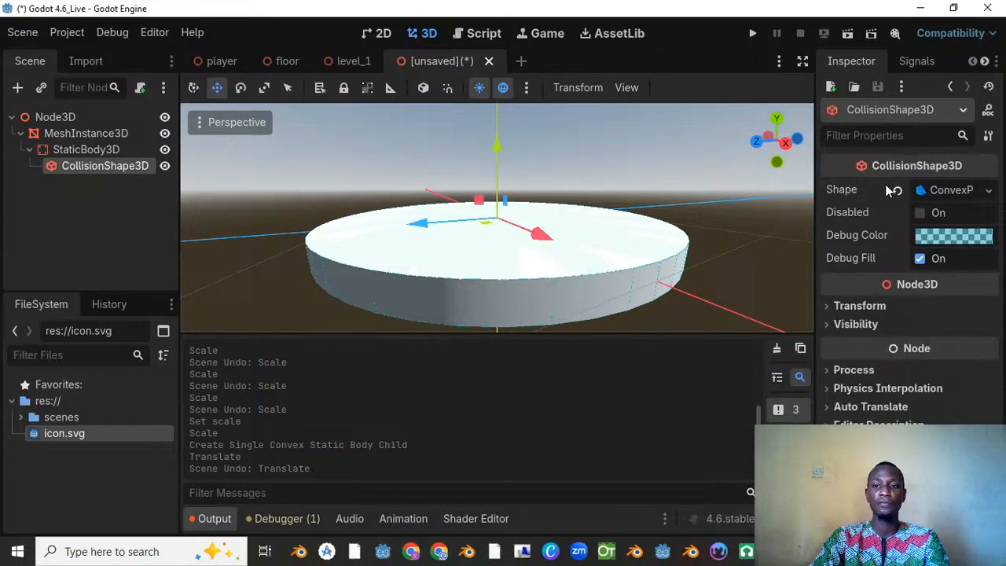
click(990, 190)
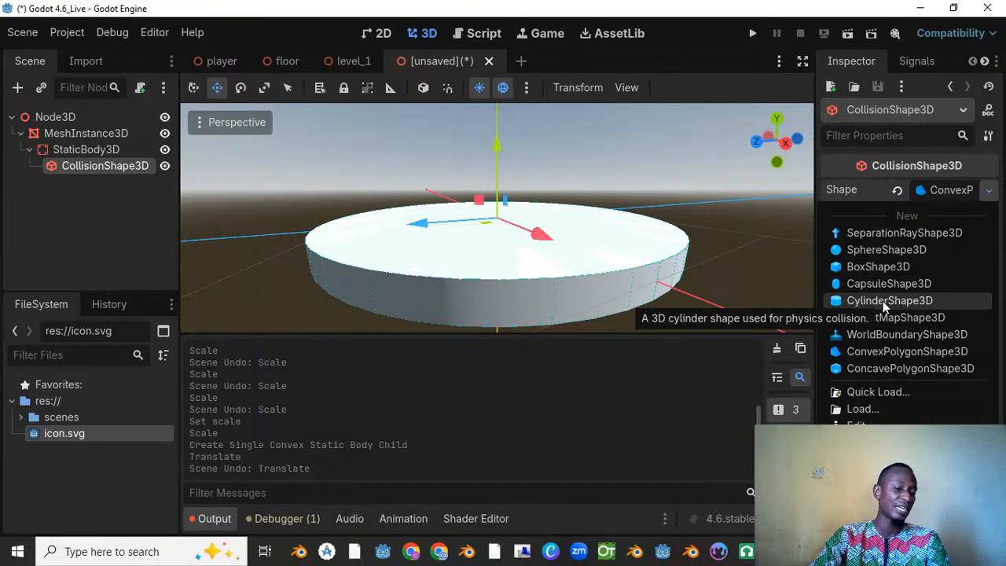
click(545, 218)
scroll(541, 221, down, 8)
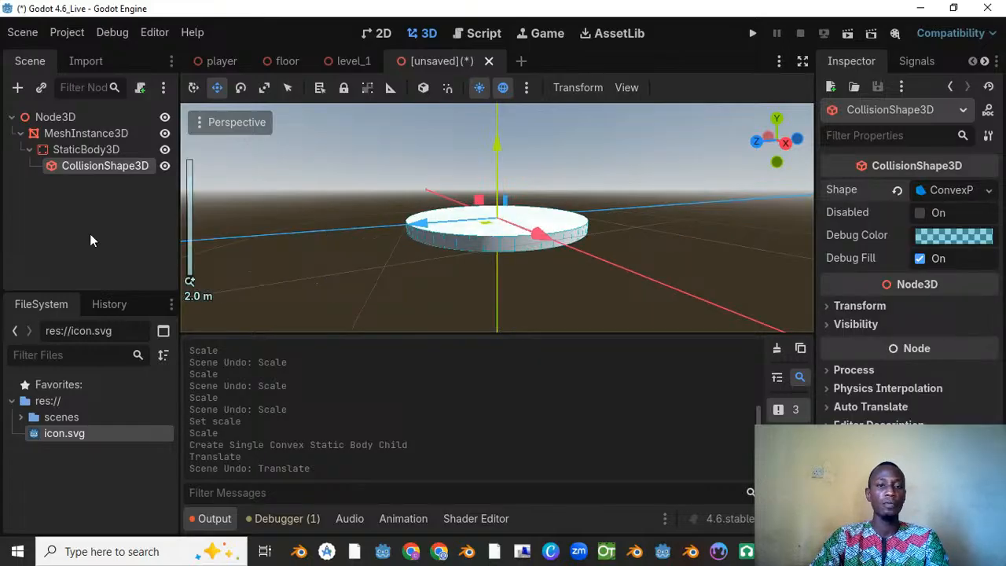
click(72, 151)
click(73, 164)
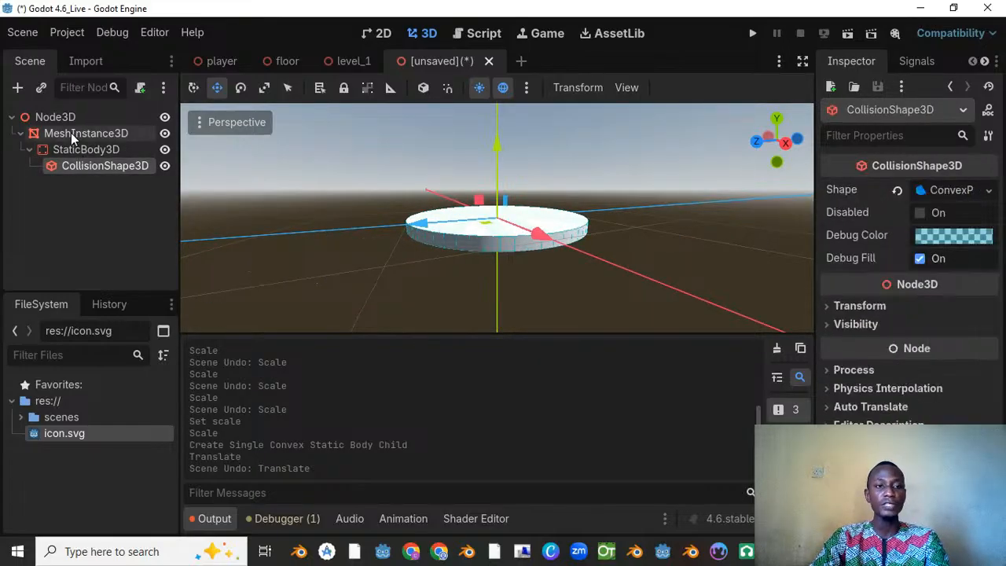
click(70, 133)
Step: Rename the scene's root Node3D to "Animated 3d Cylinder"
double_click(80, 115)
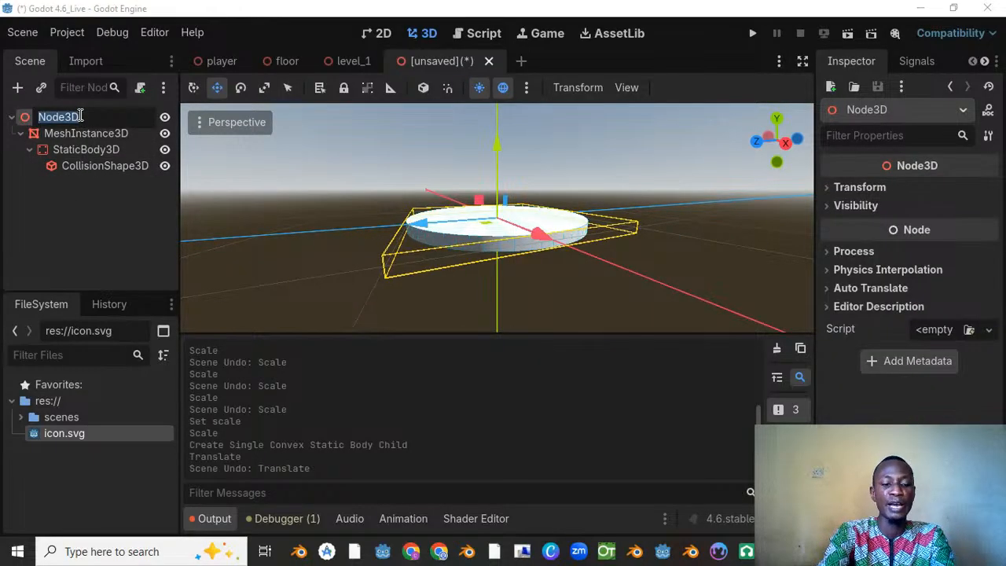
text(Animate)
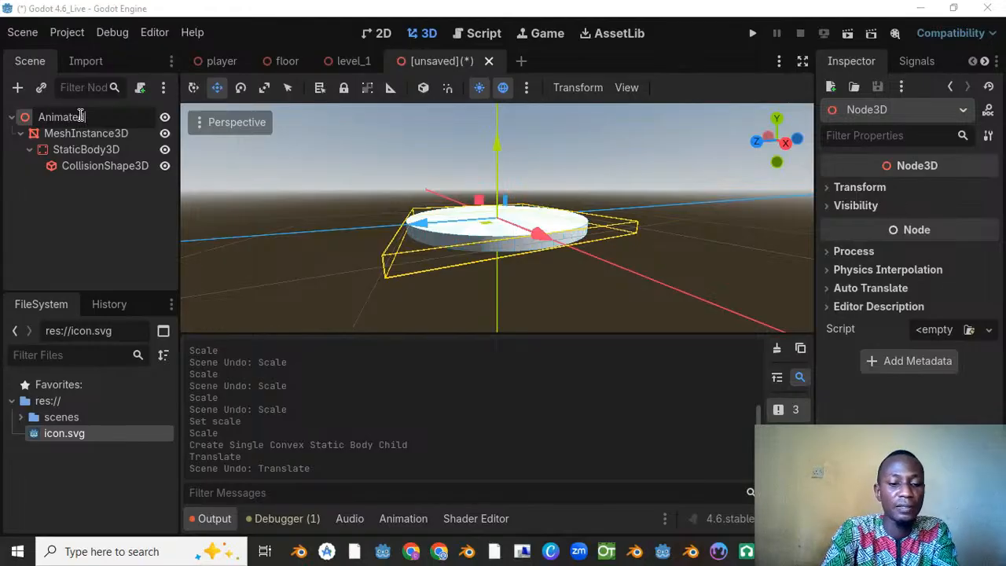
text(d 3d C)
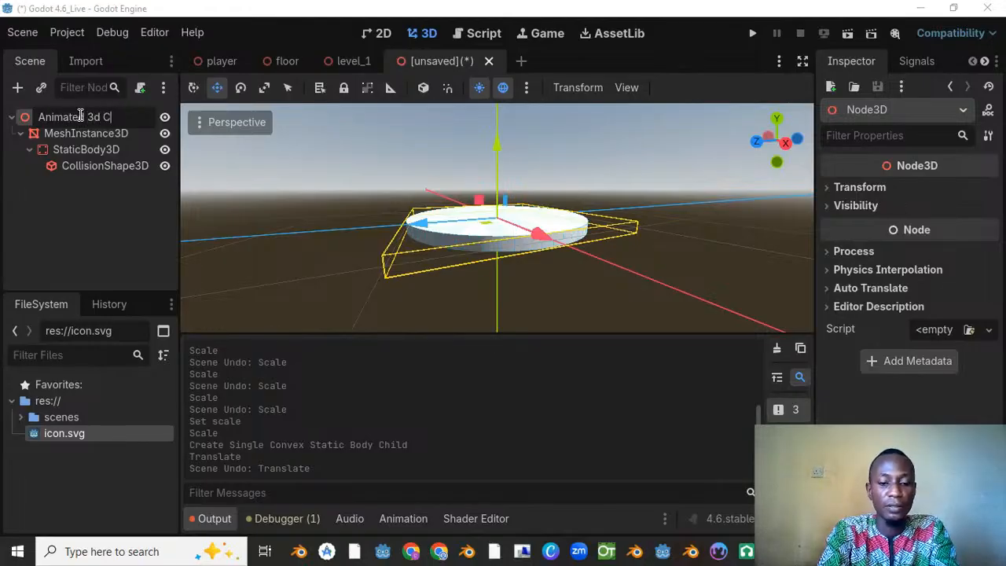
text(ylinde)
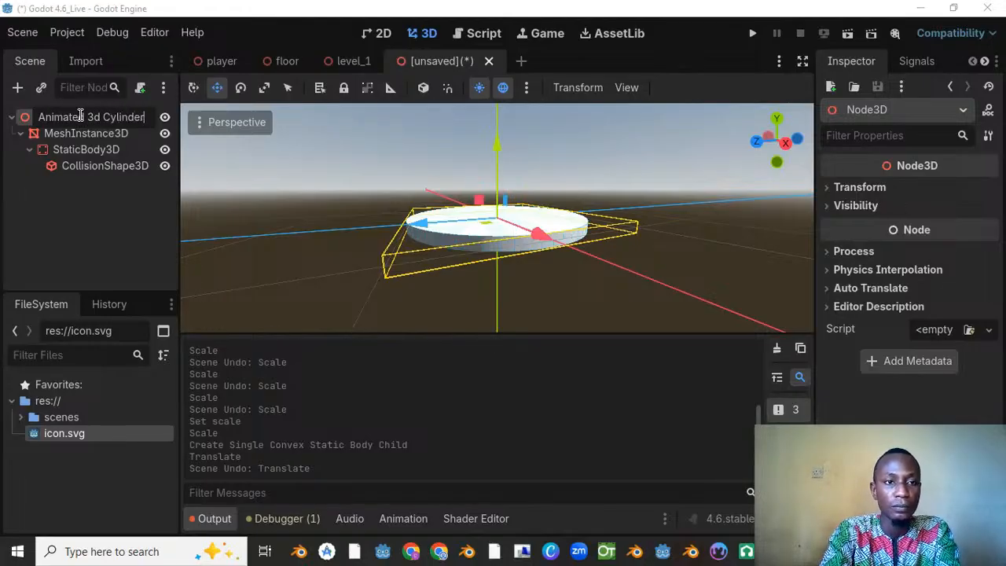
text(r)
key(Return)
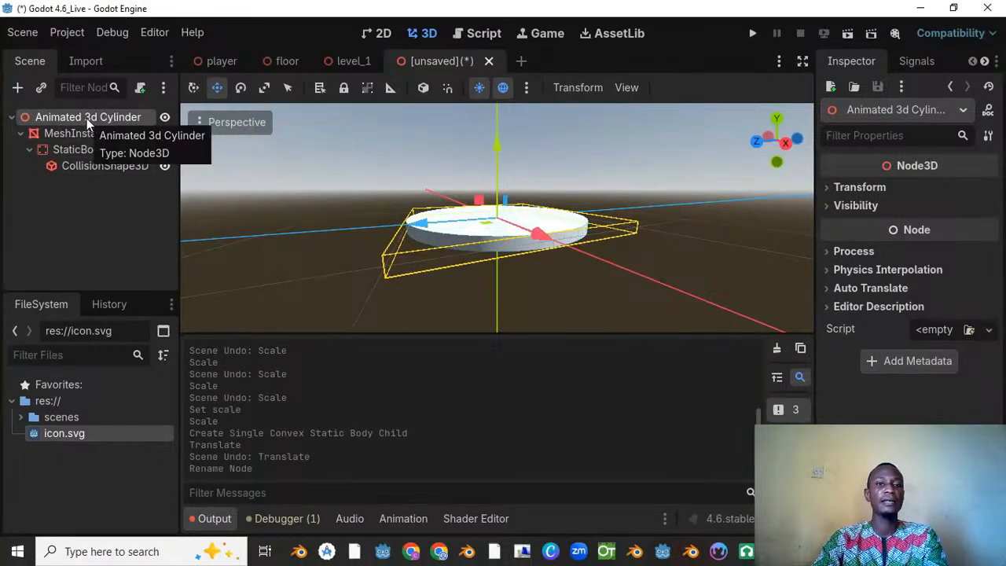
Step: Save the scene as animated_3d_cylinder.tscn in the res://scenes folder
key(ctrl+s)
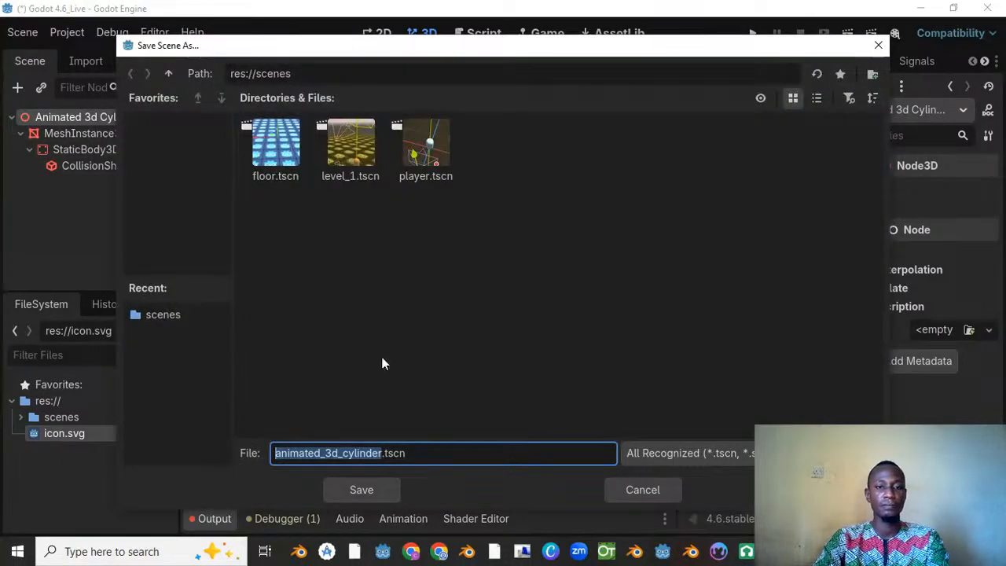
click(286, 456)
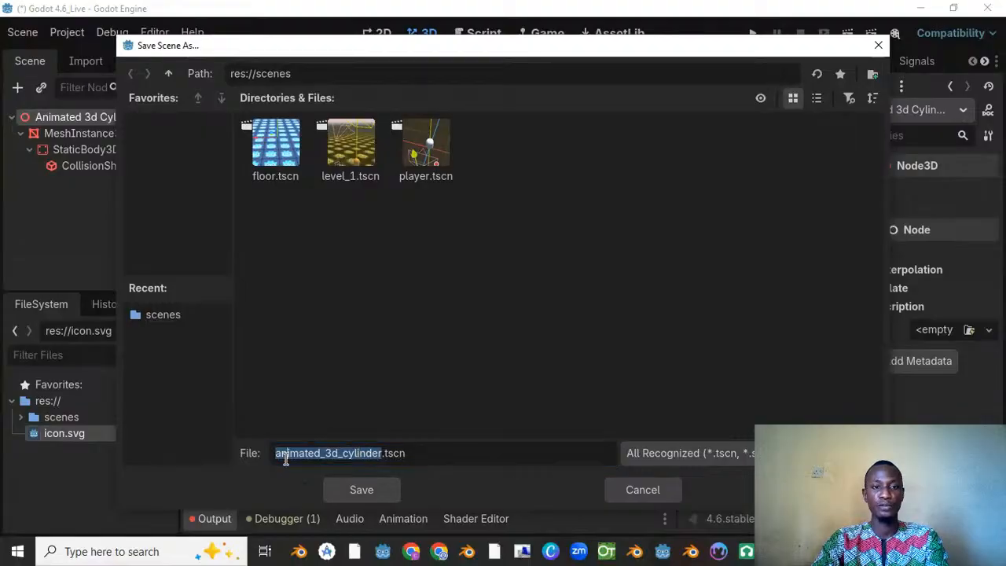
click(370, 490)
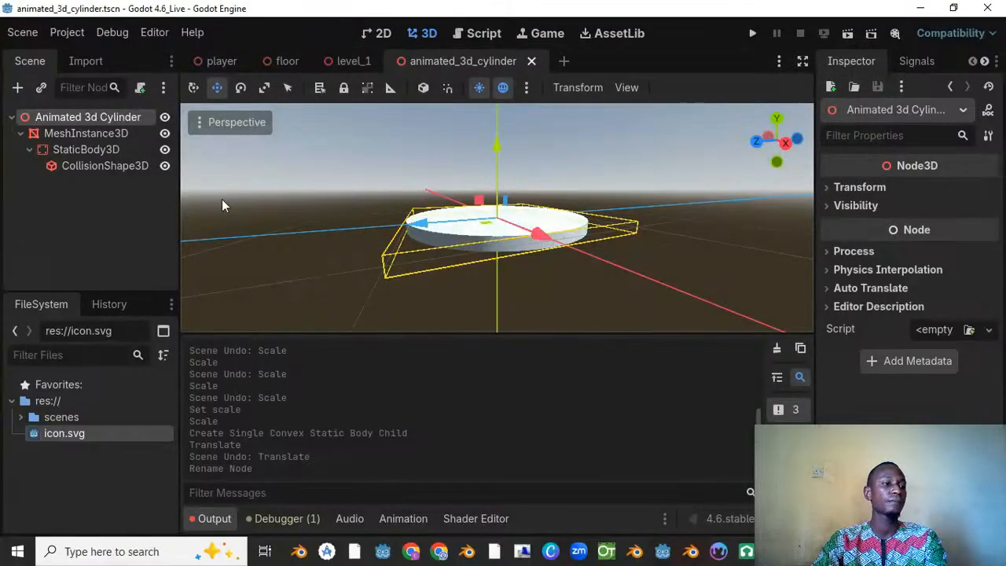
Step: Add an AnimationPlayer node as a child of the Animated 3d Cylinder root node
click(85, 134)
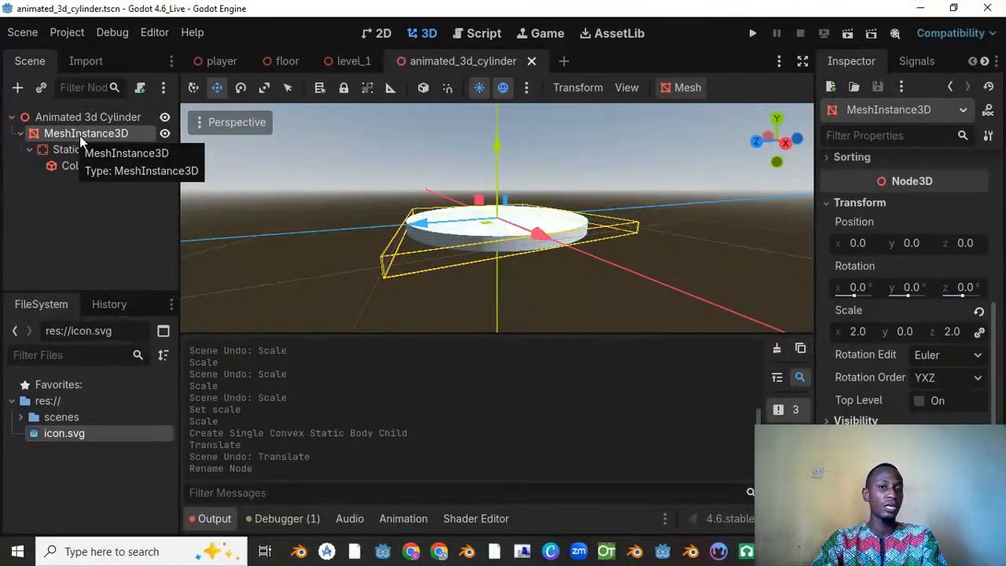
click(82, 116)
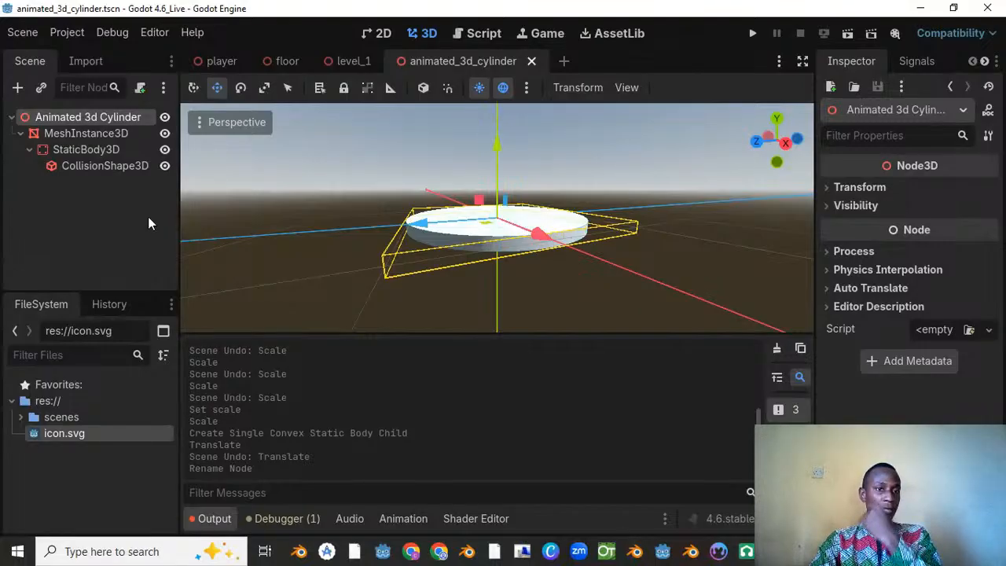
click(89, 135)
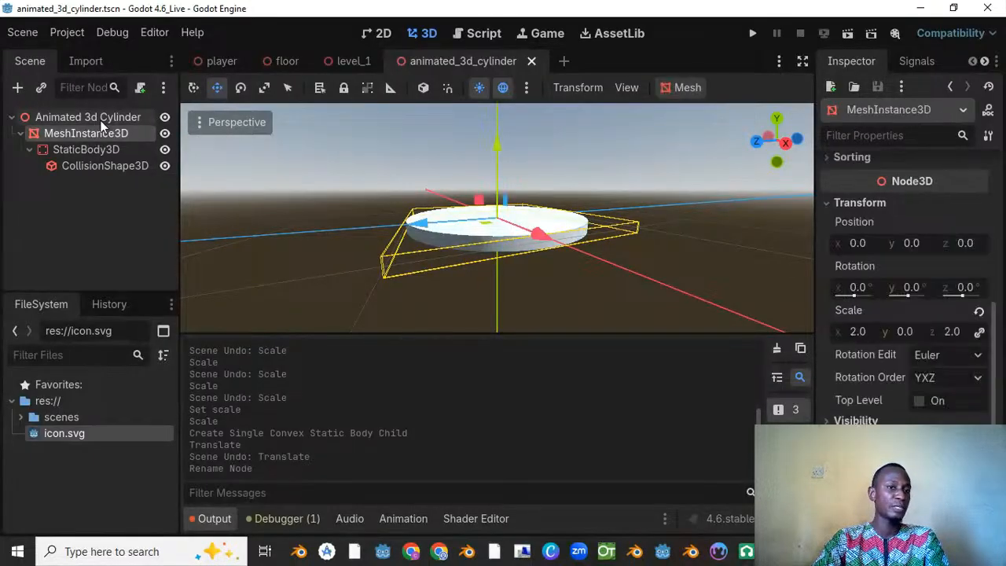
click(103, 119)
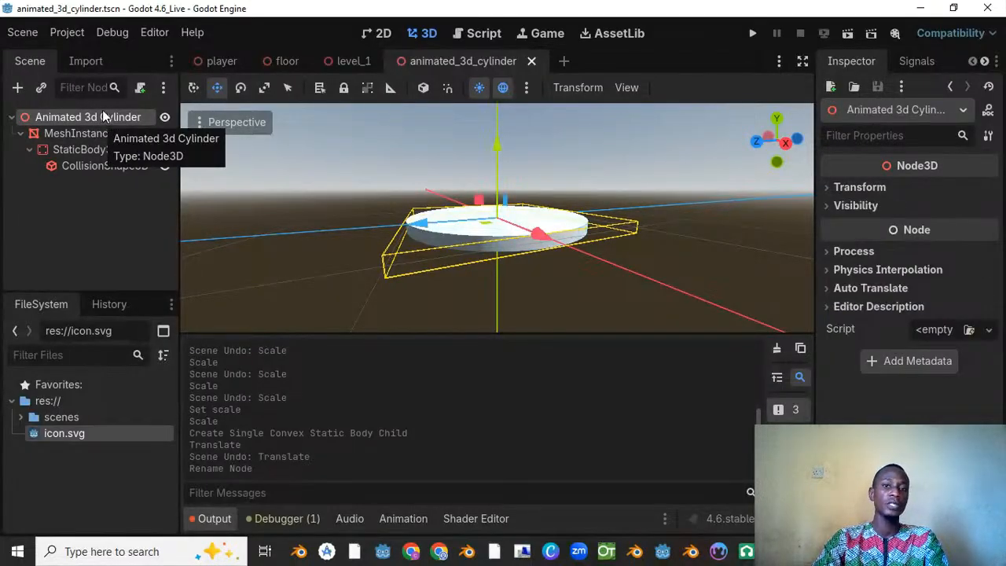
right_click(103, 116)
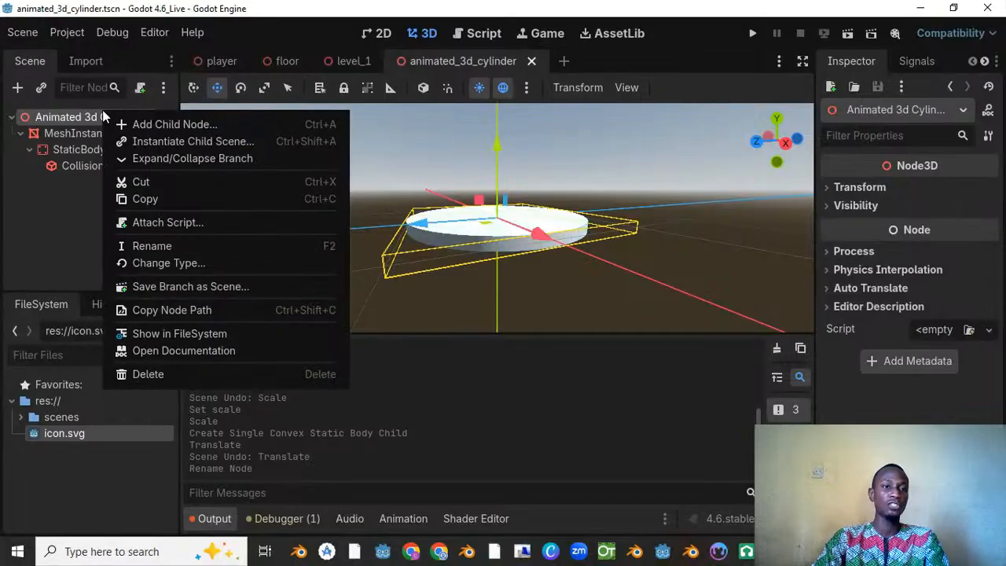
click(160, 125)
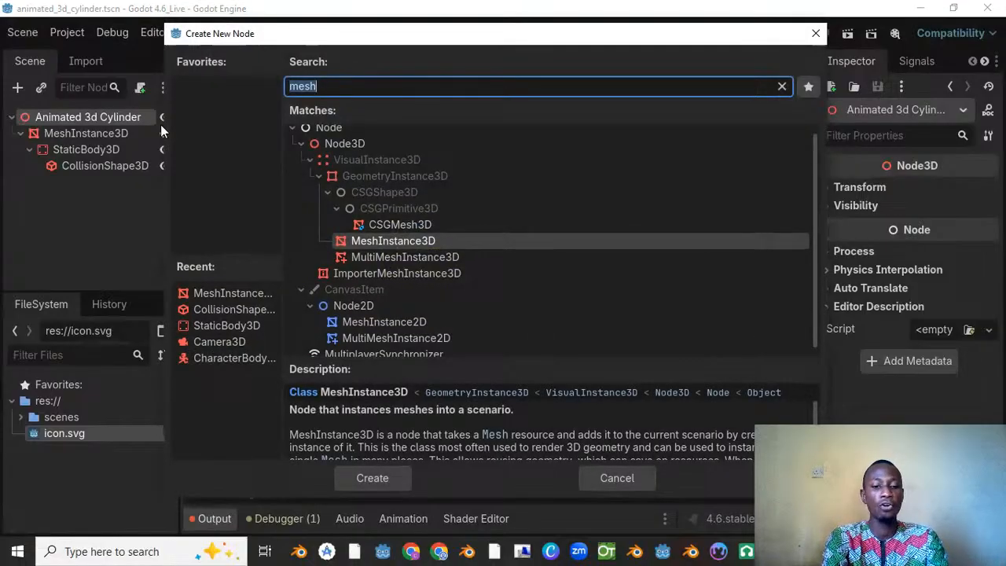
text(ani)
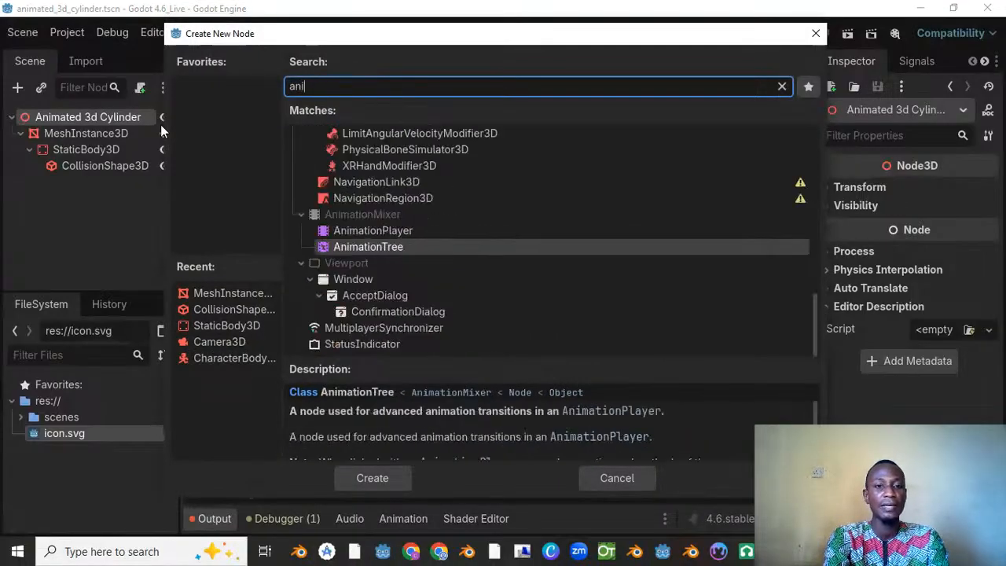
text(ma)
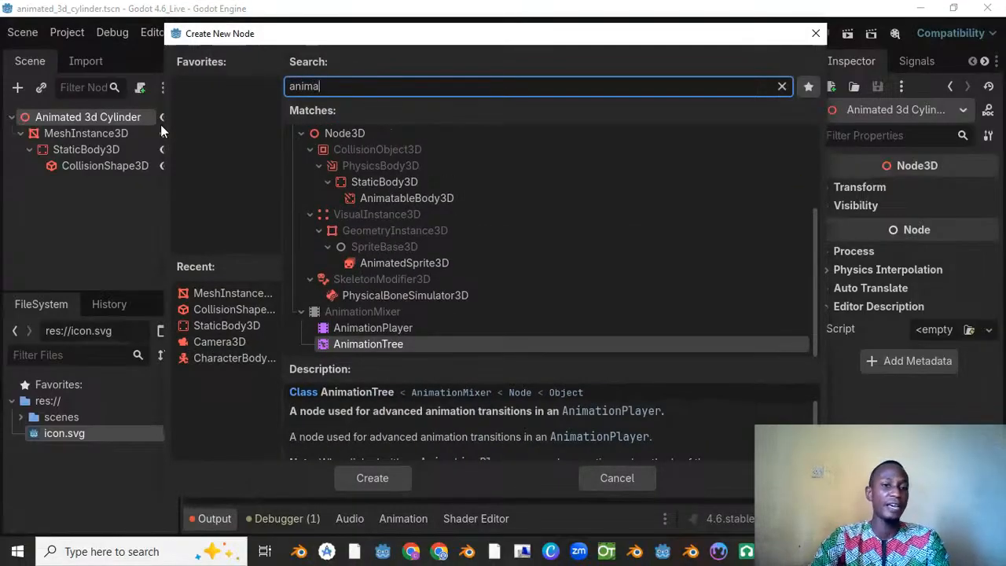
click(373, 328)
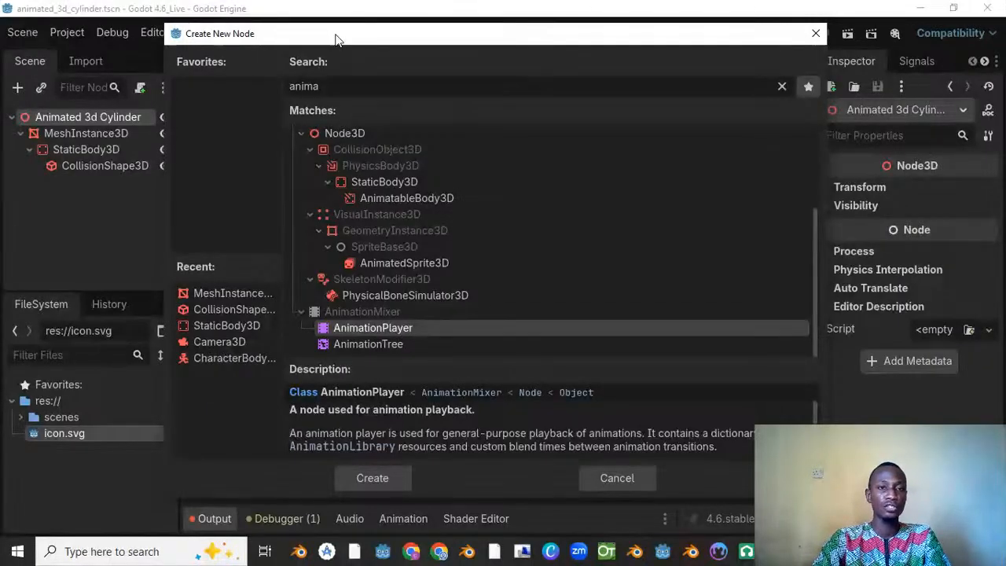
drag(335, 39, 344, 29)
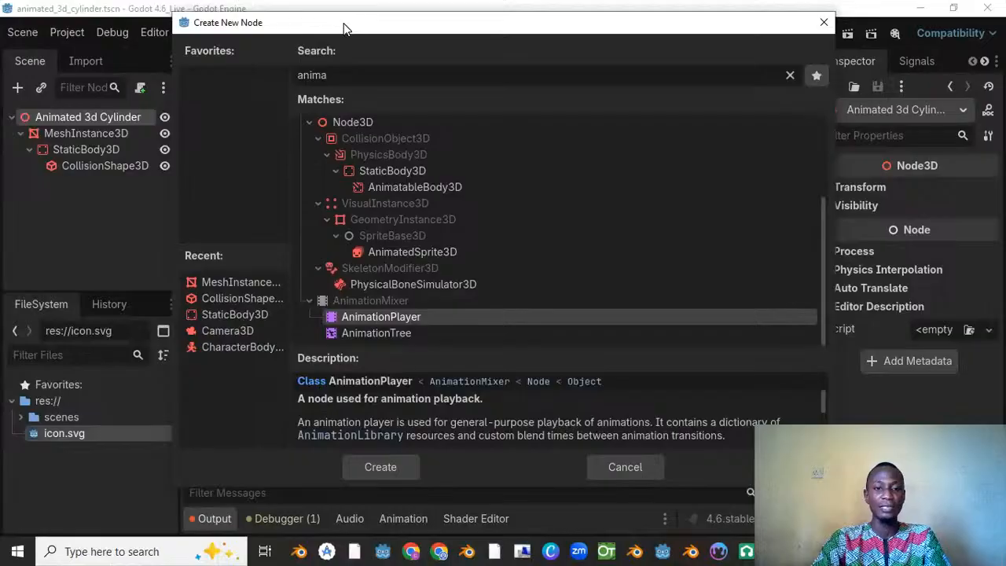
click(380, 467)
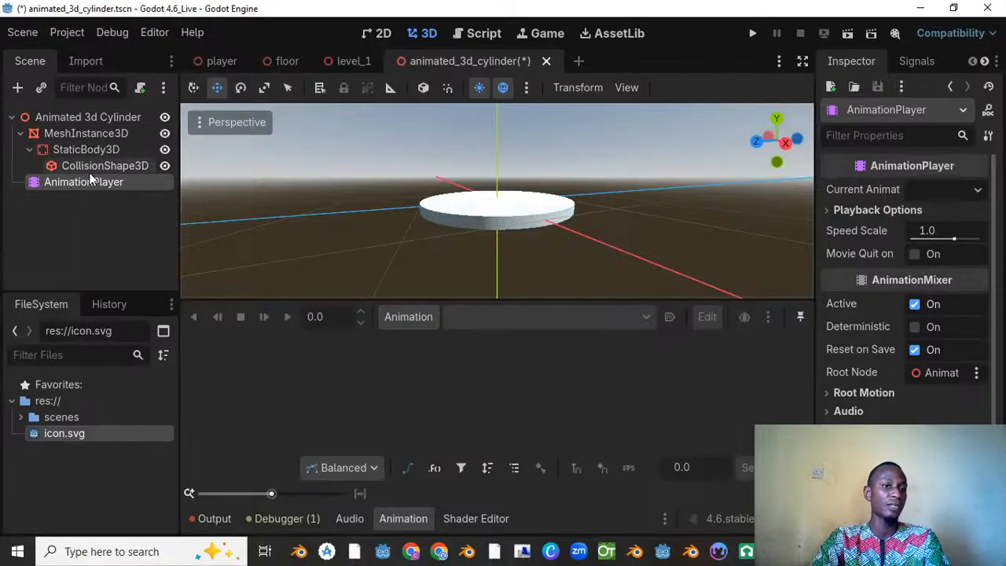
double_click(124, 182)
click(136, 185)
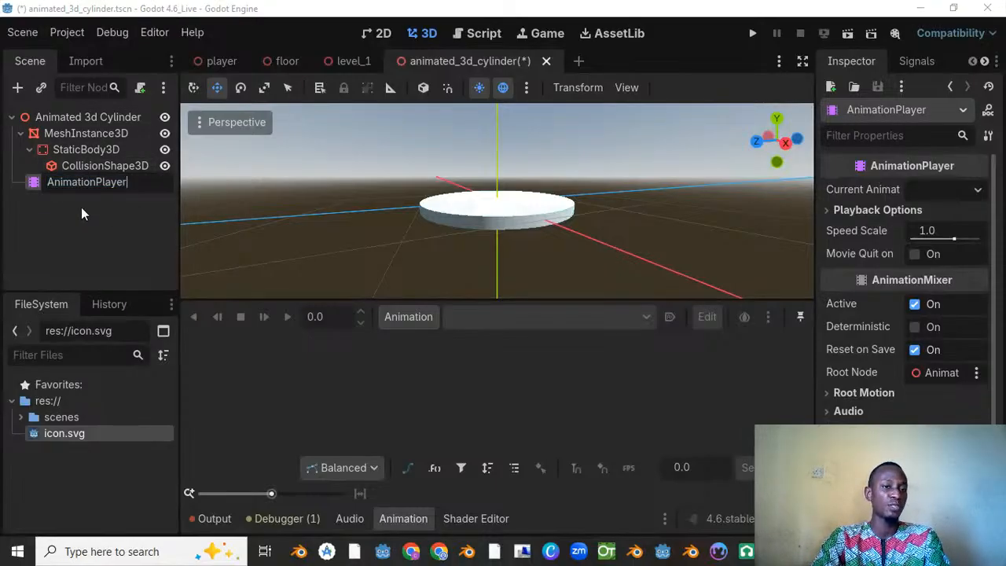
key(Return)
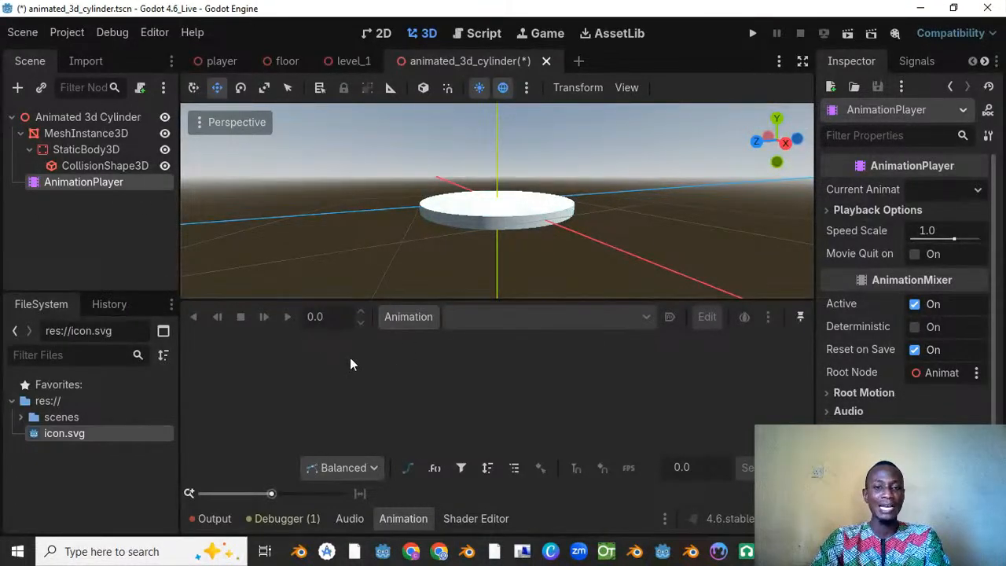
Step: Create a new animation named "up and down" in the AnimationPlayer
middle_drag(492, 202, 342, 250)
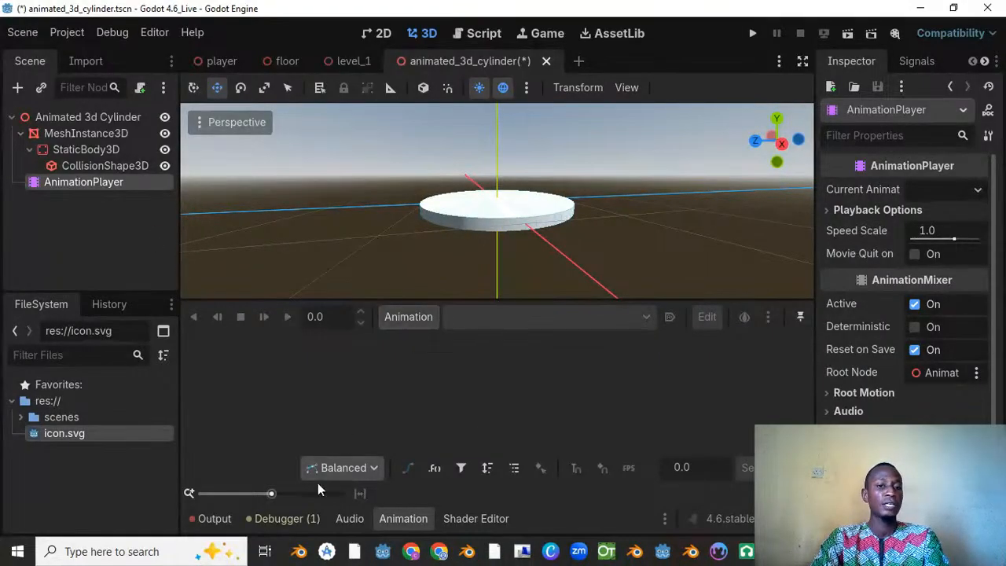
click(404, 519)
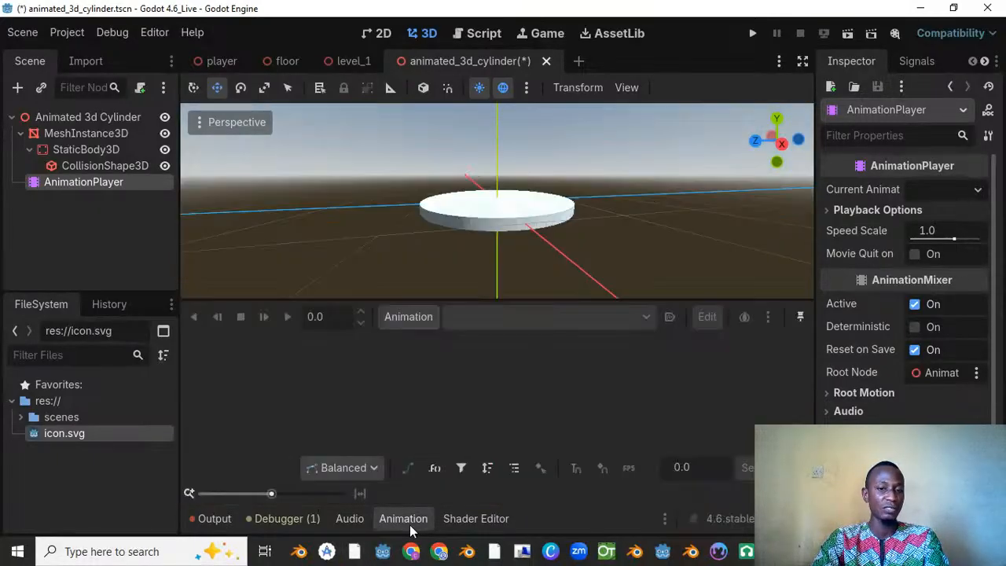
click(408, 317)
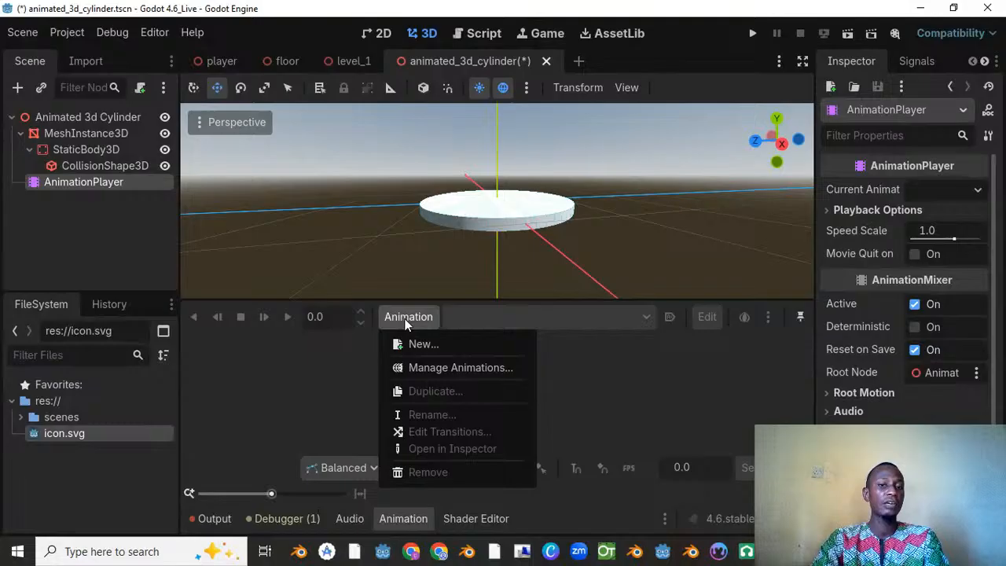
click(442, 348)
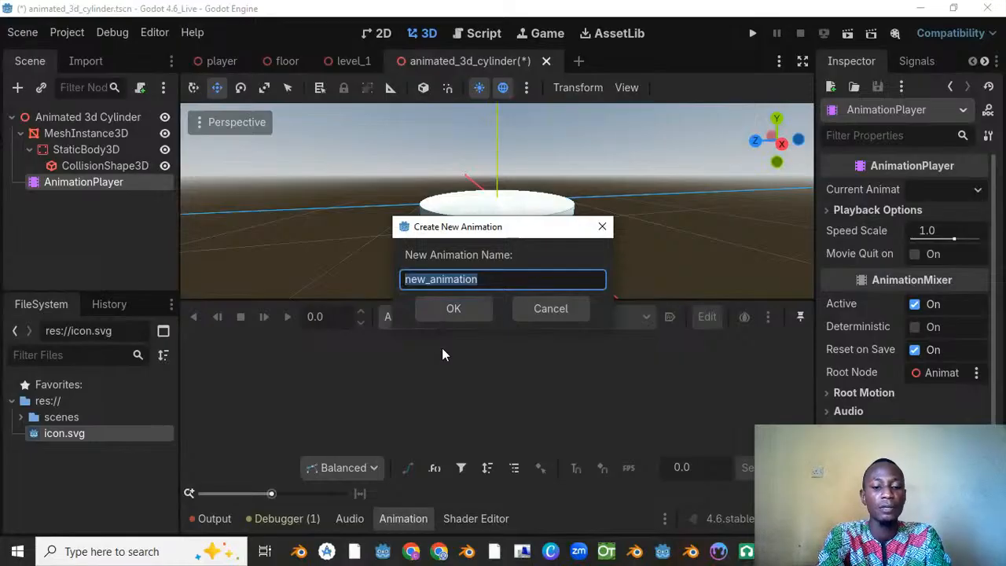
text(up )
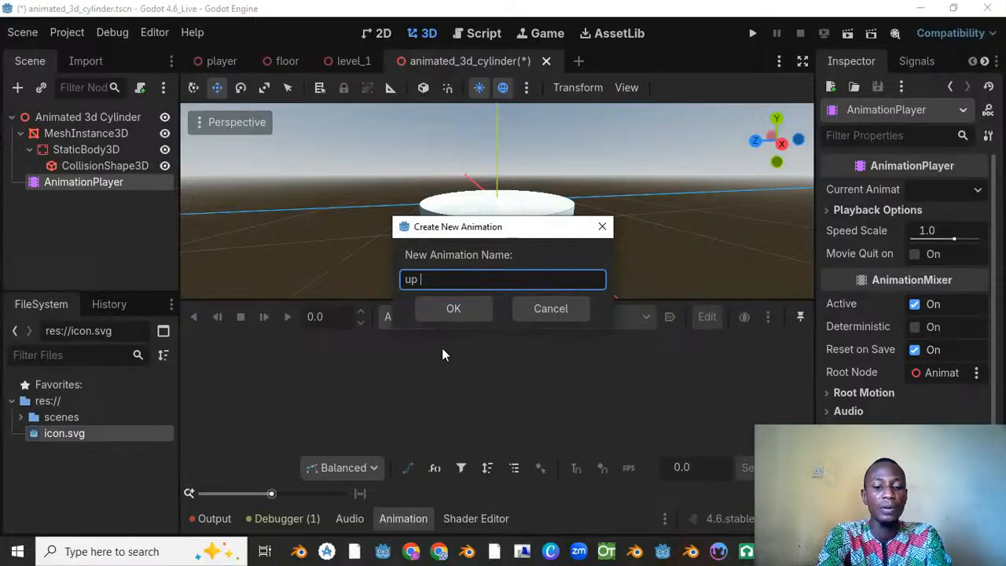
text(and doe)
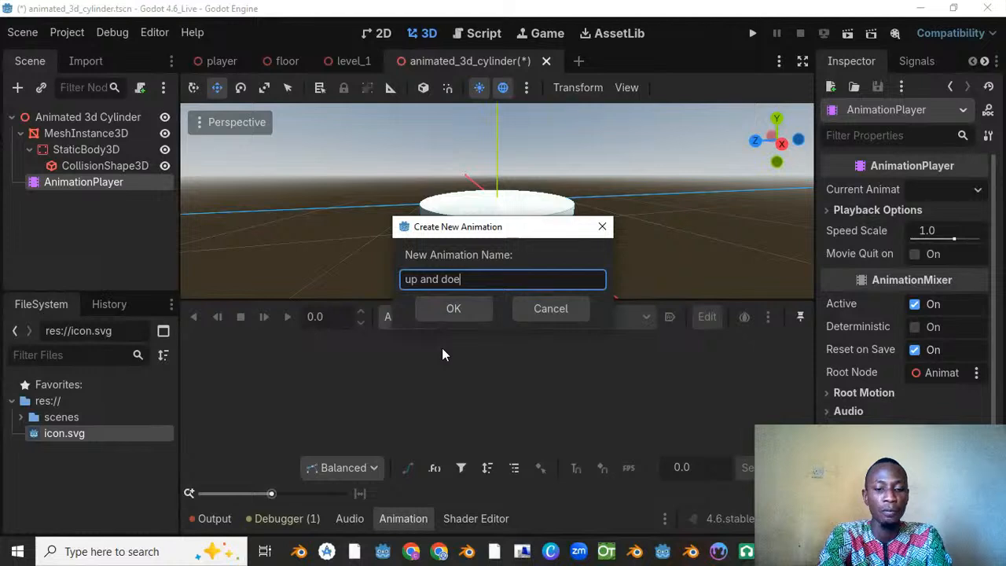
key(BackSpace)
text(wn)
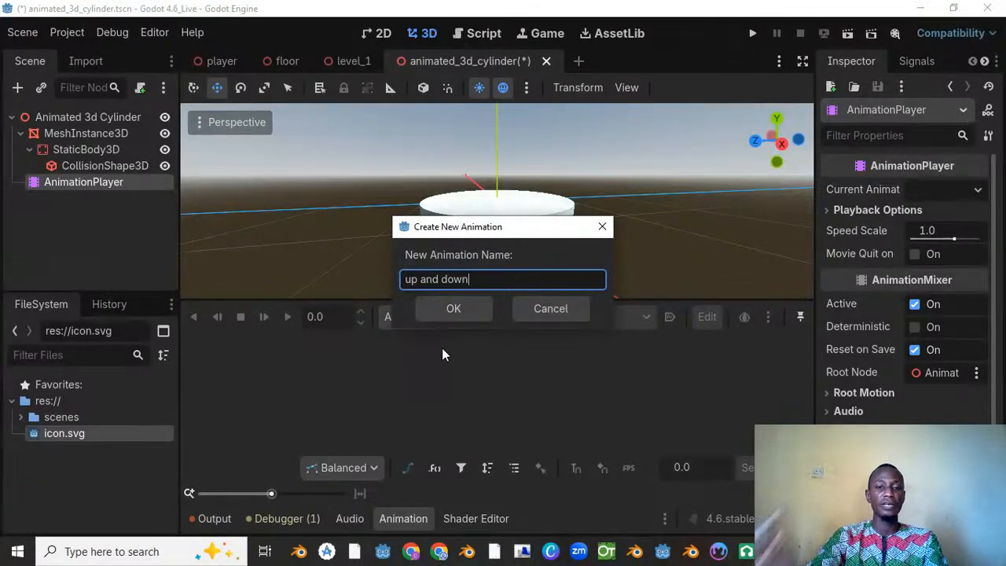
click(465, 313)
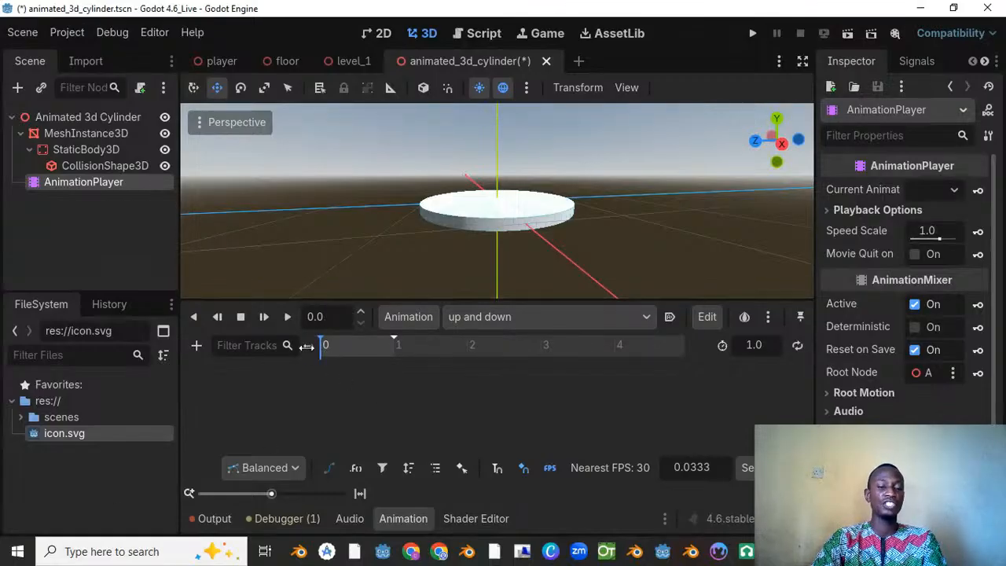
Step: Set the length of the "up and down" animation to 2 seconds and return the playhead to 0
drag(321, 351, 408, 356)
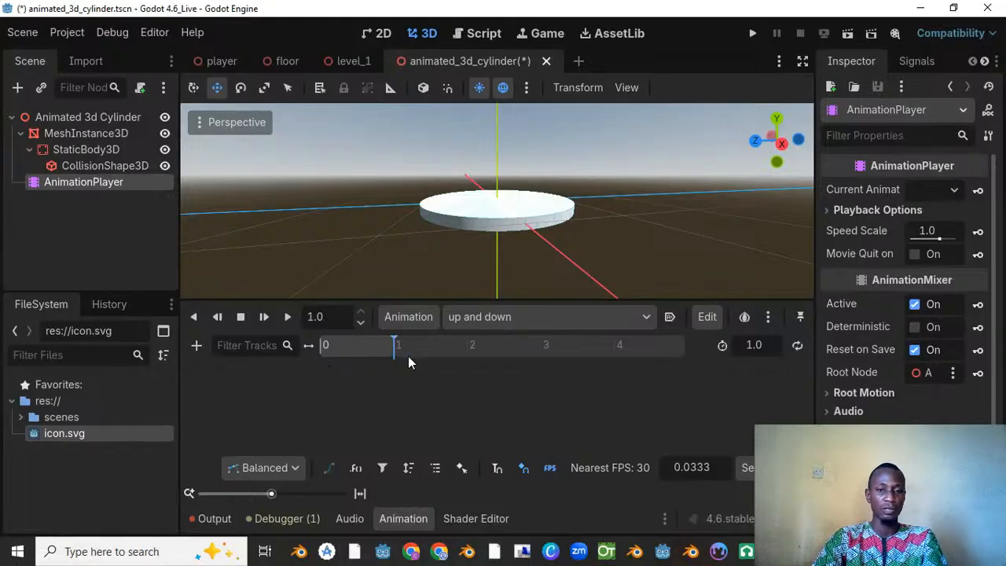
click(753, 349)
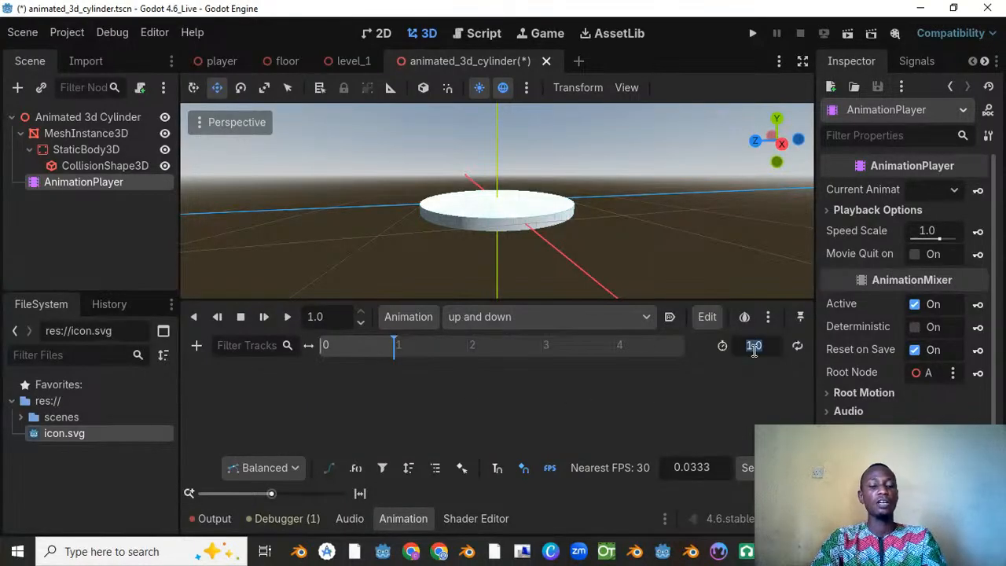
text(2)
key(Return)
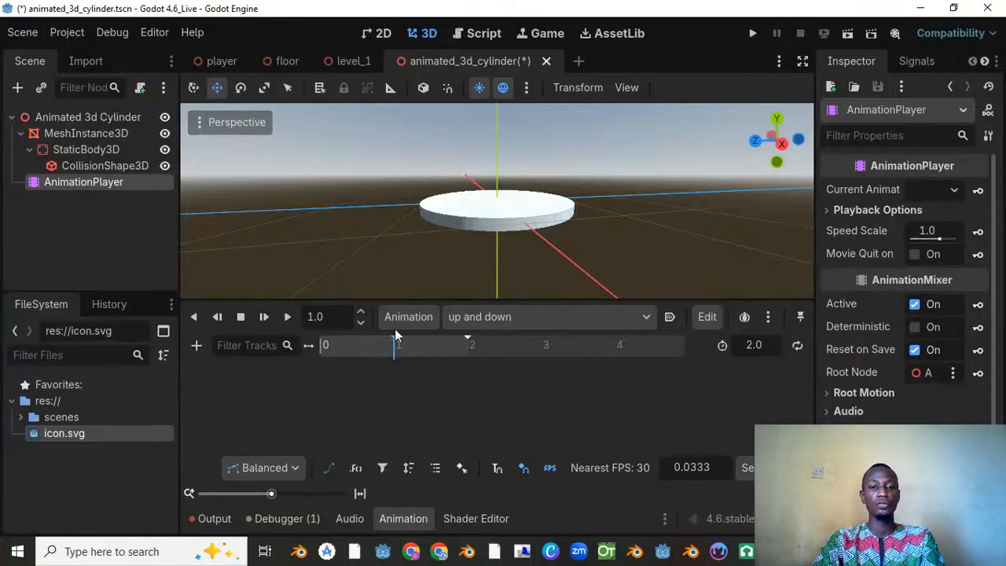
drag(397, 353, 288, 348)
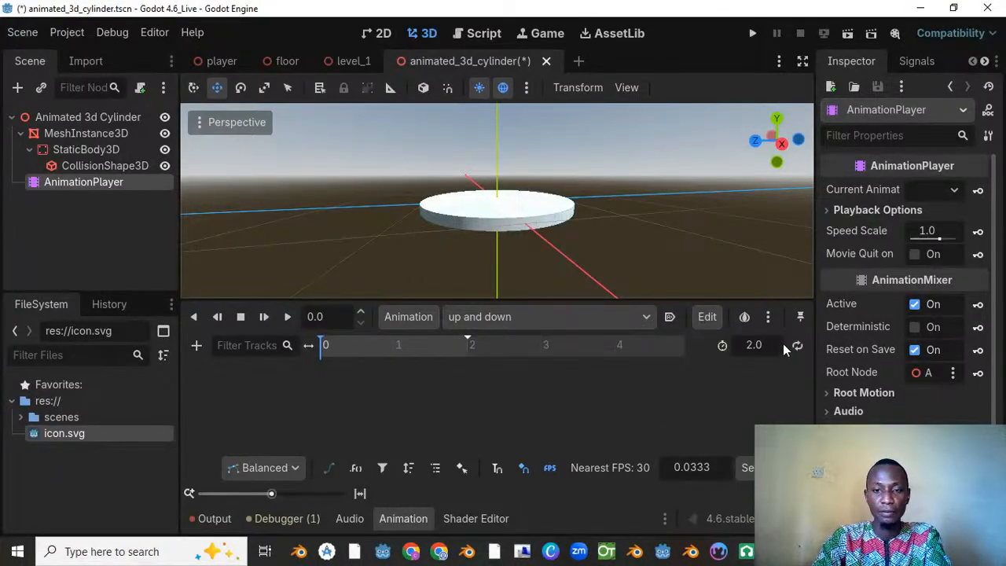
click(547, 316)
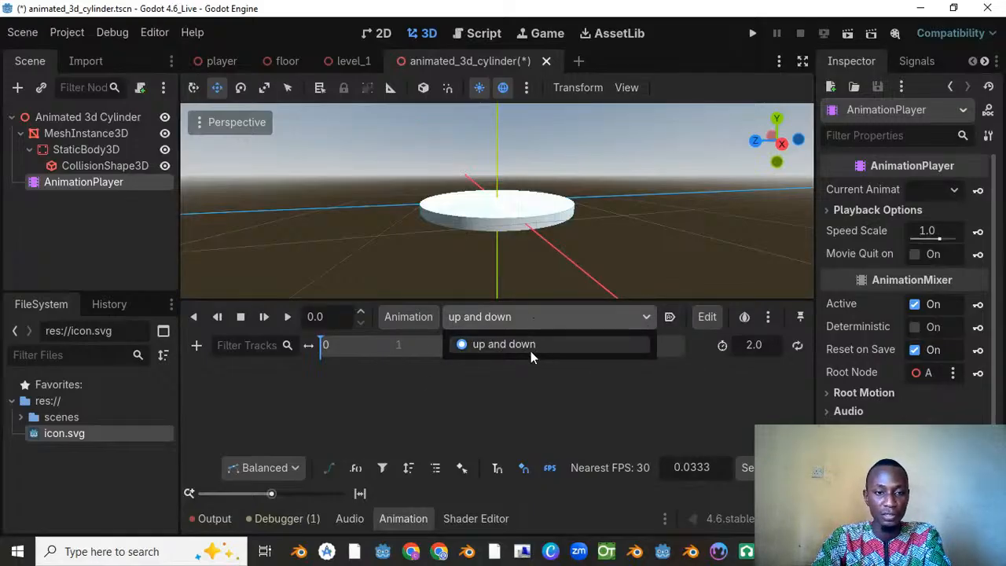
click(517, 394)
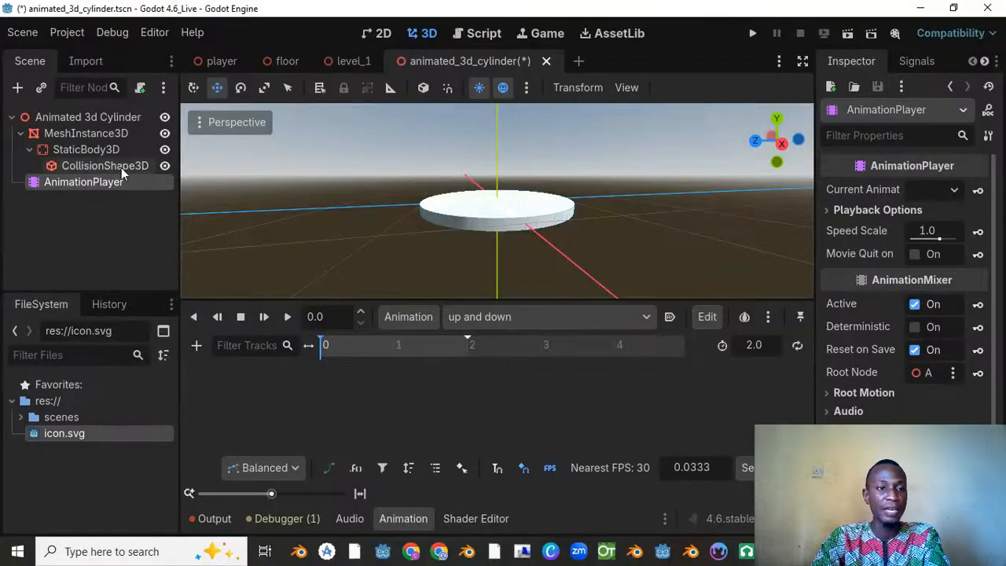
Step: Create position tracks for MeshInstance3D with a key at 0 seconds, using Bezier curves and no RESET tracks
click(100, 132)
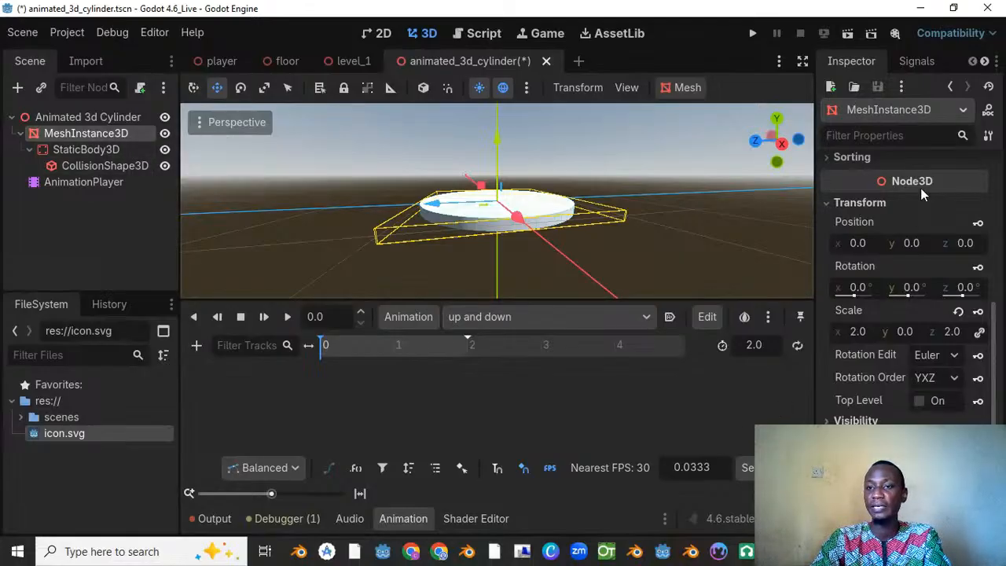
click(840, 203)
click(855, 346)
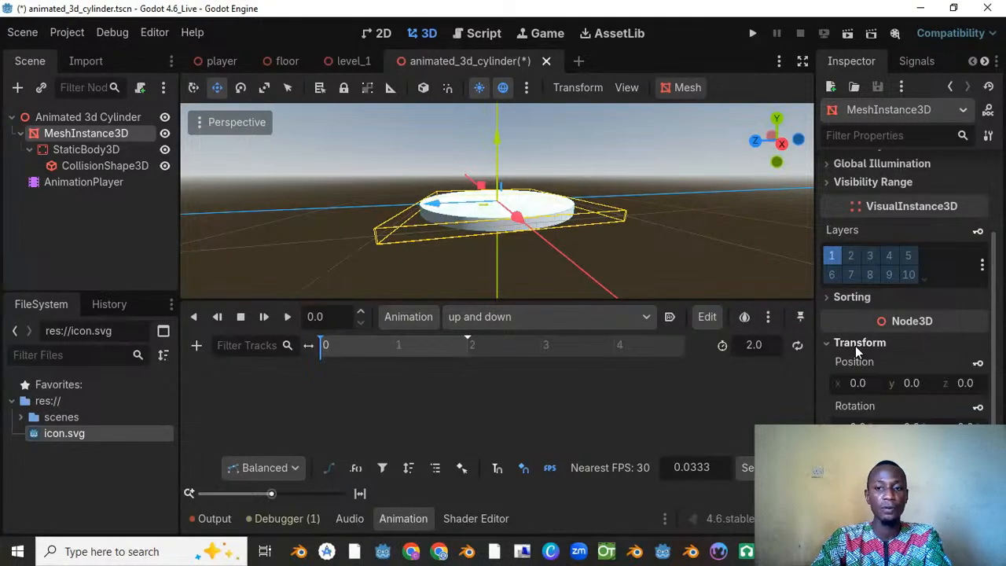
click(856, 346)
click(856, 346)
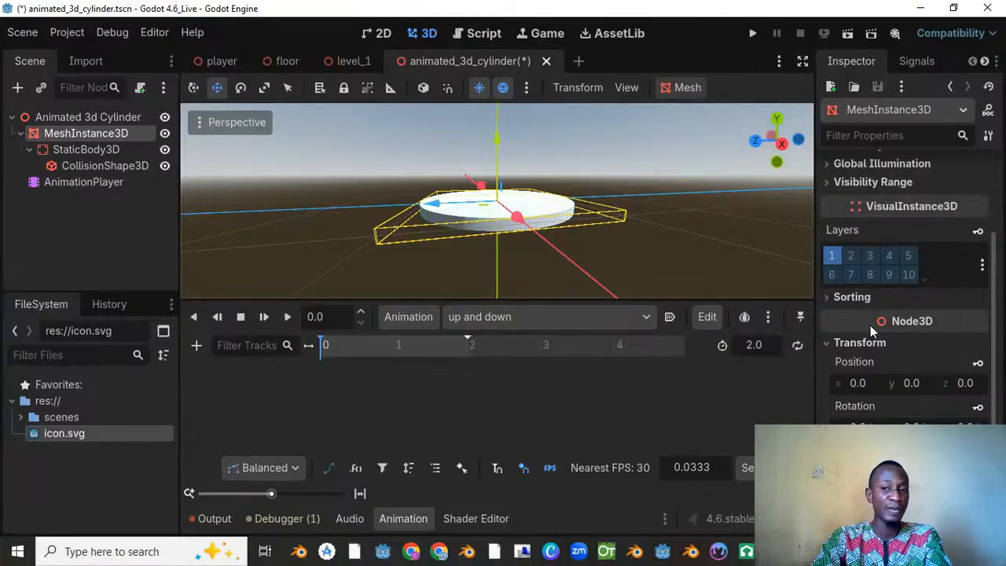
scroll(859, 361, down, 5)
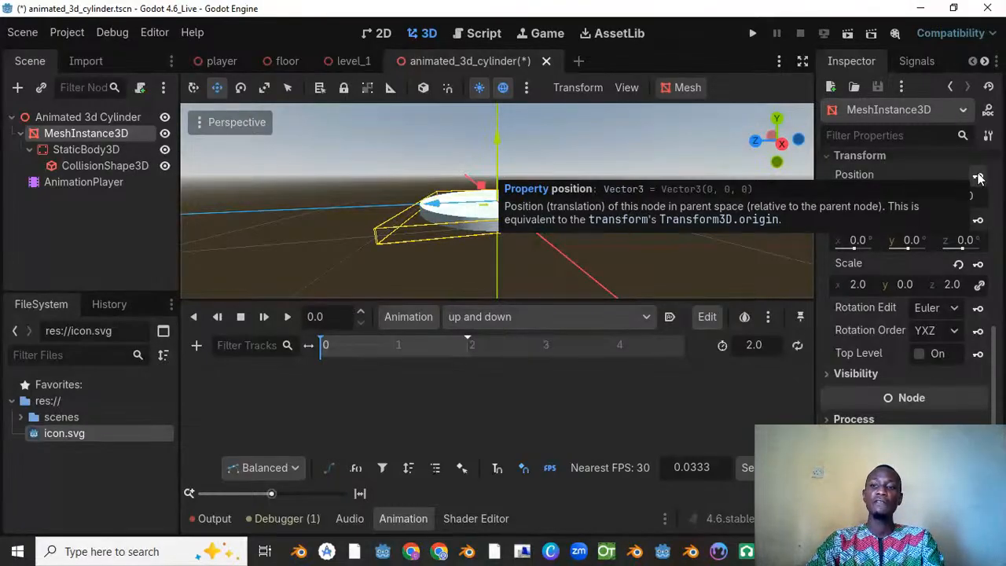
click(979, 177)
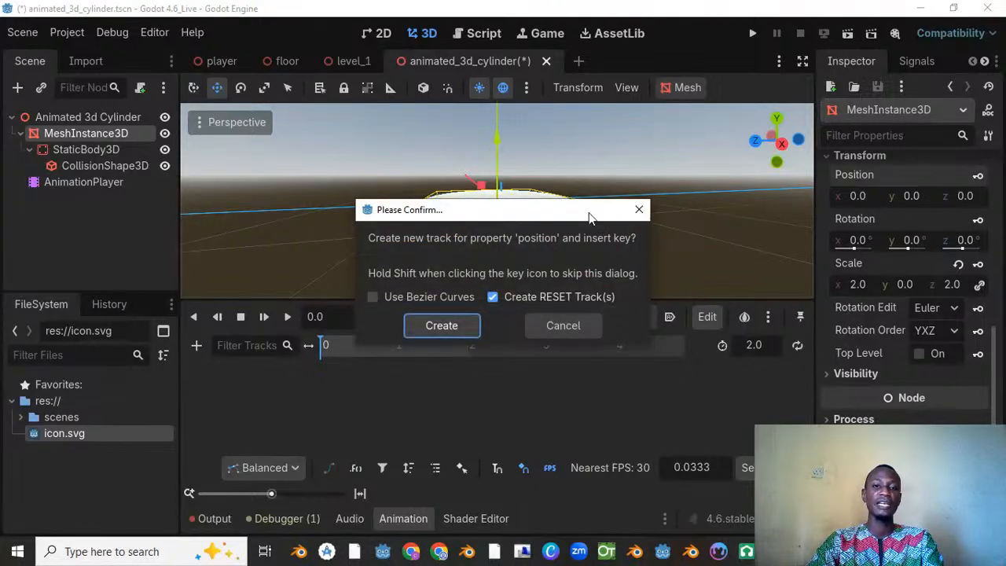
drag(456, 216, 483, 197)
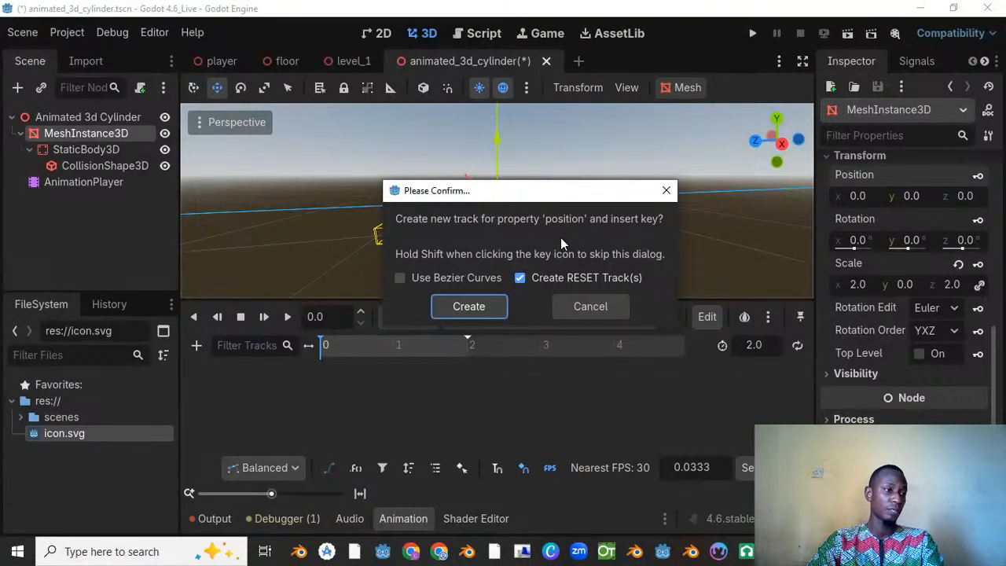
click(425, 281)
click(520, 281)
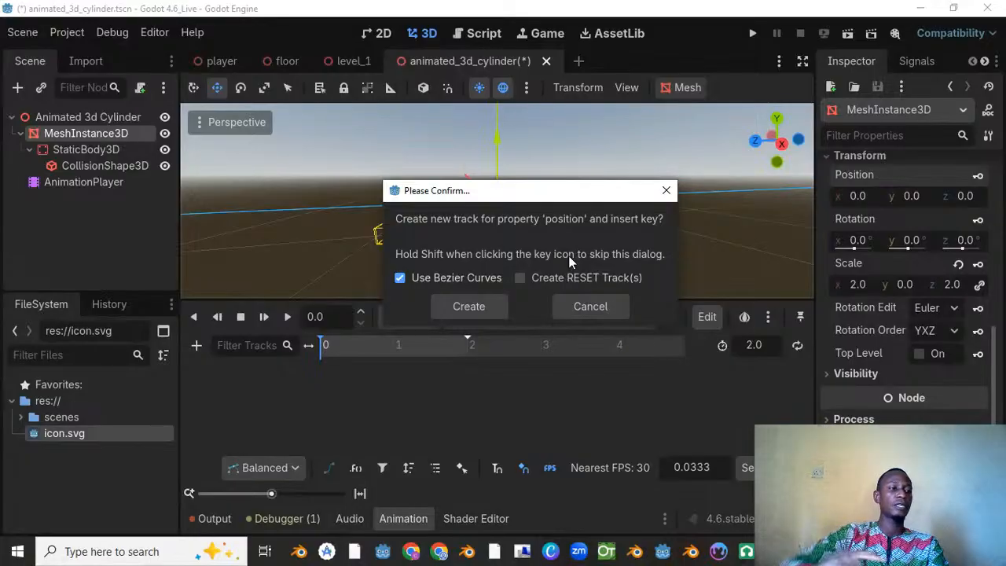
click(472, 305)
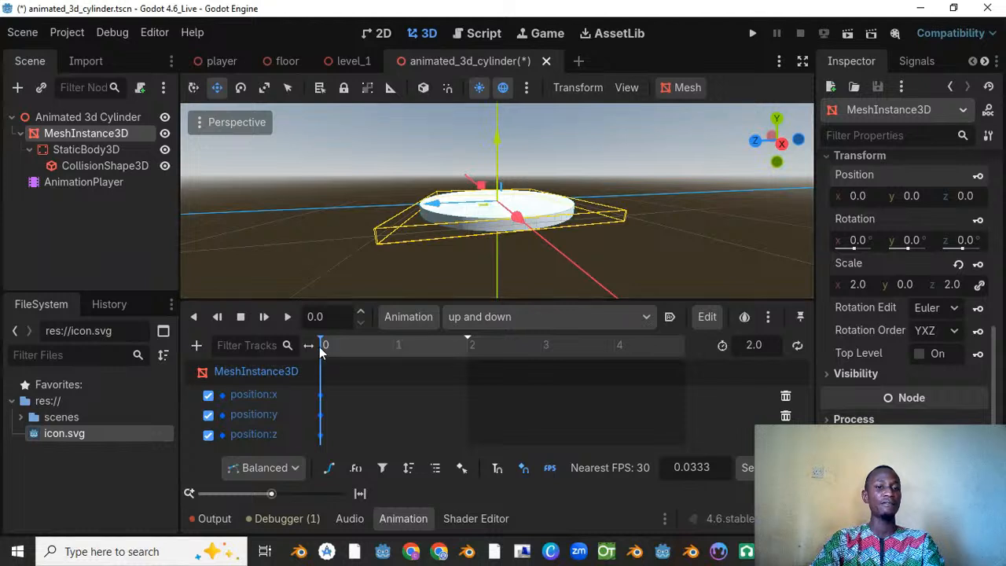
Step: Place the playhead of the "up and down" animation at exactly 1.0 seconds
drag(322, 345, 316, 348)
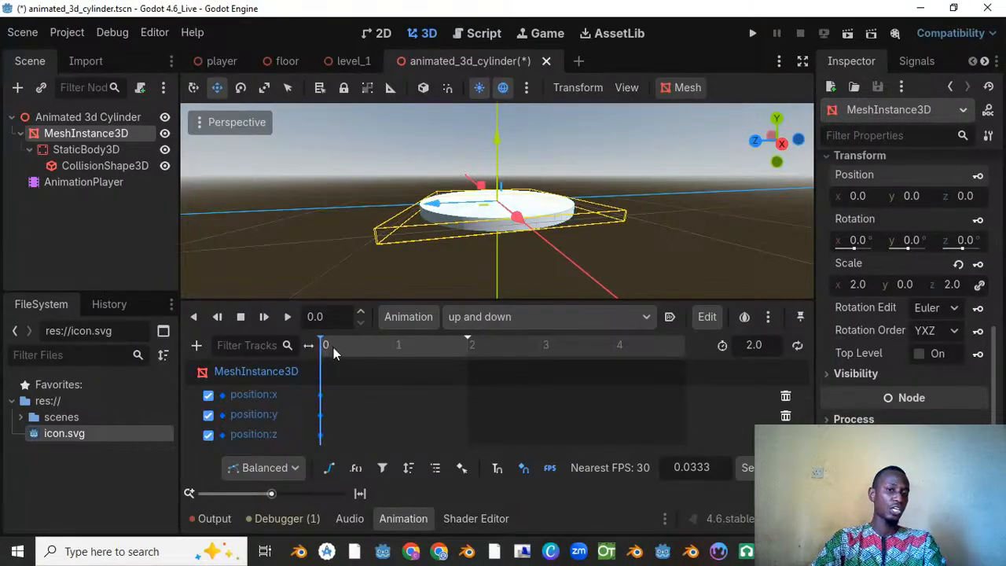
drag(363, 350, 396, 349)
click(334, 318)
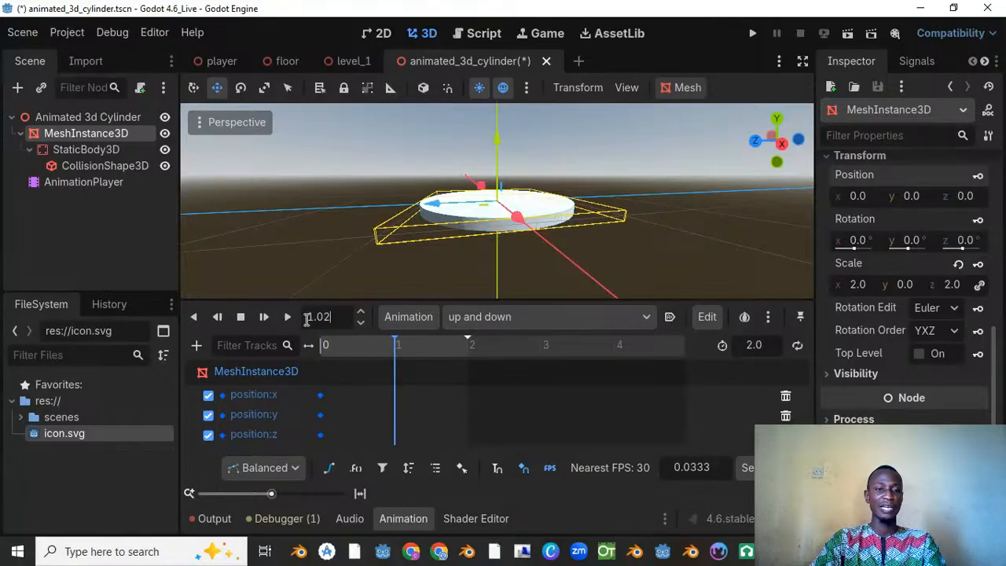
key(BackSpace)
key(BackSpace)
key(BackSpace)
key(Return)
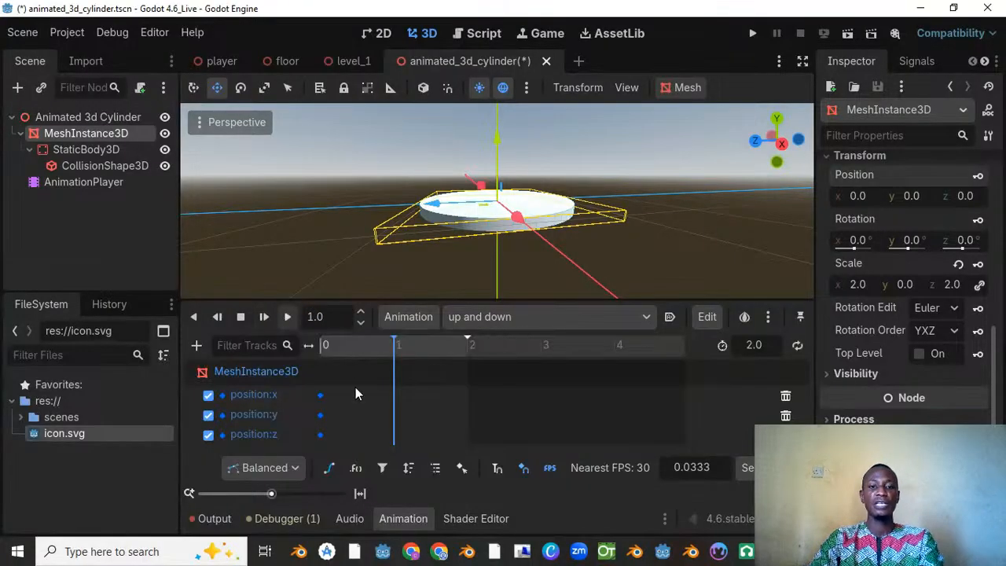
Step: Raise the MeshInstance3D disc along Y to about 1.03 and insert a position key at 1 second
drag(497, 150, 498, 95)
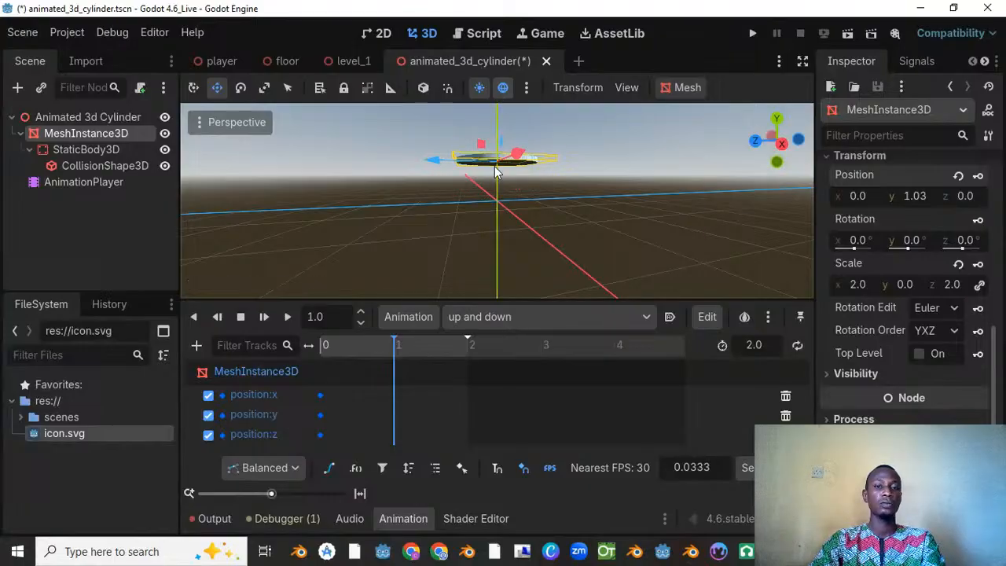
scroll(495, 166, down, 5)
middle_drag(495, 166, 445, 188)
scroll(445, 188, up, 2)
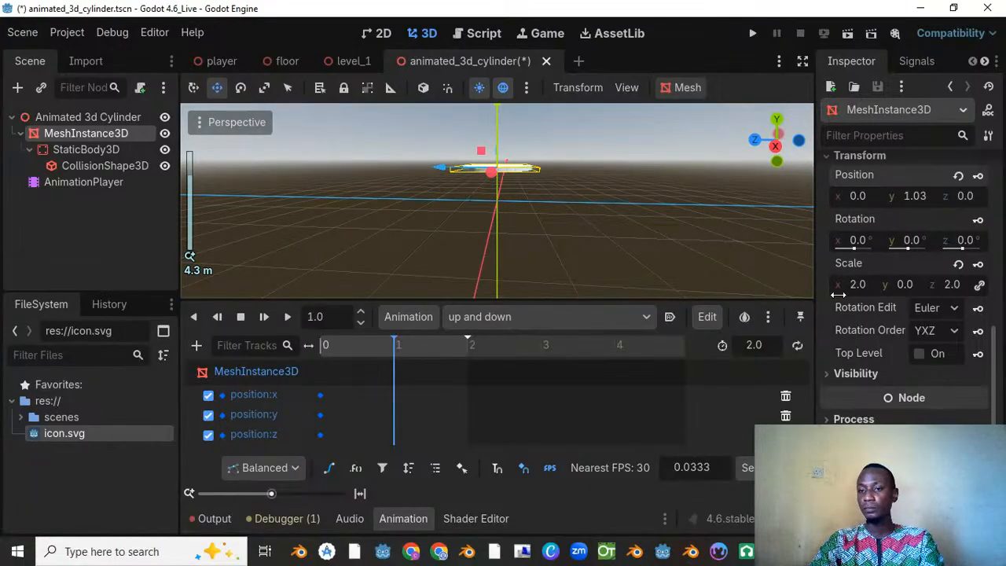
scroll(910, 369, down, 1)
scroll(909, 368, up, 5)
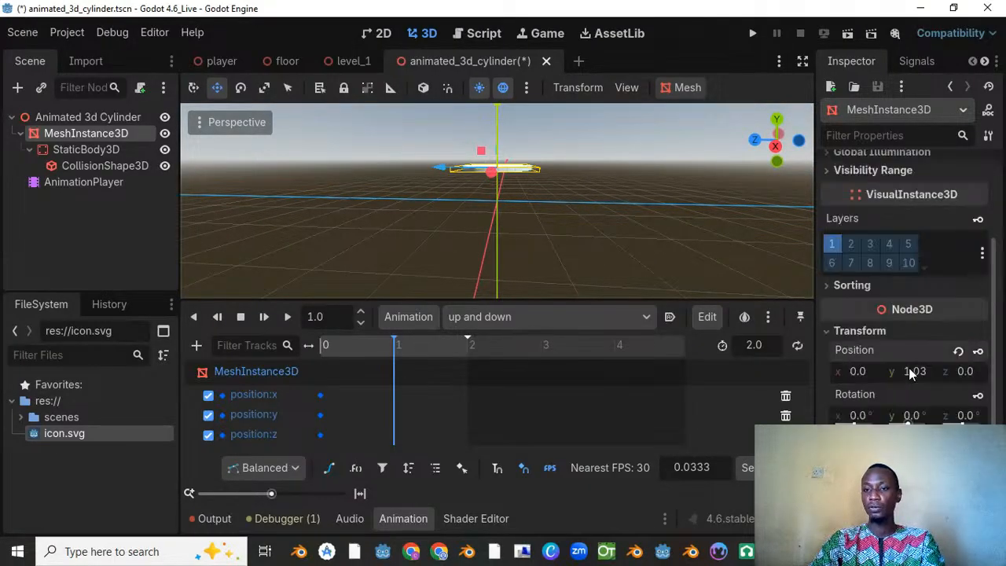
scroll(911, 367, down, 2)
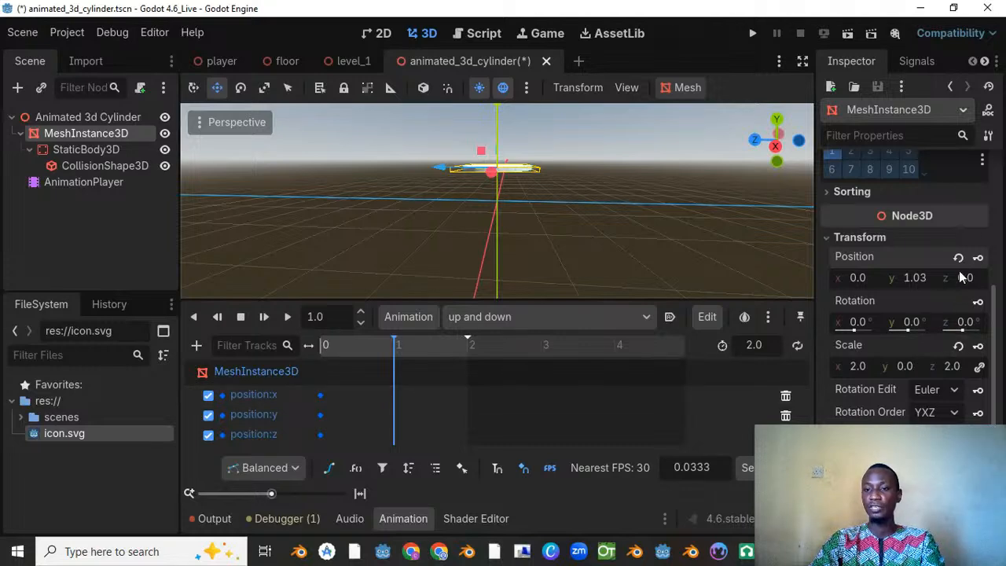
click(978, 257)
Step: Copy the MeshInstance3D position x, y and z keys at 0 seconds and paste them at 2 seconds
click(321, 346)
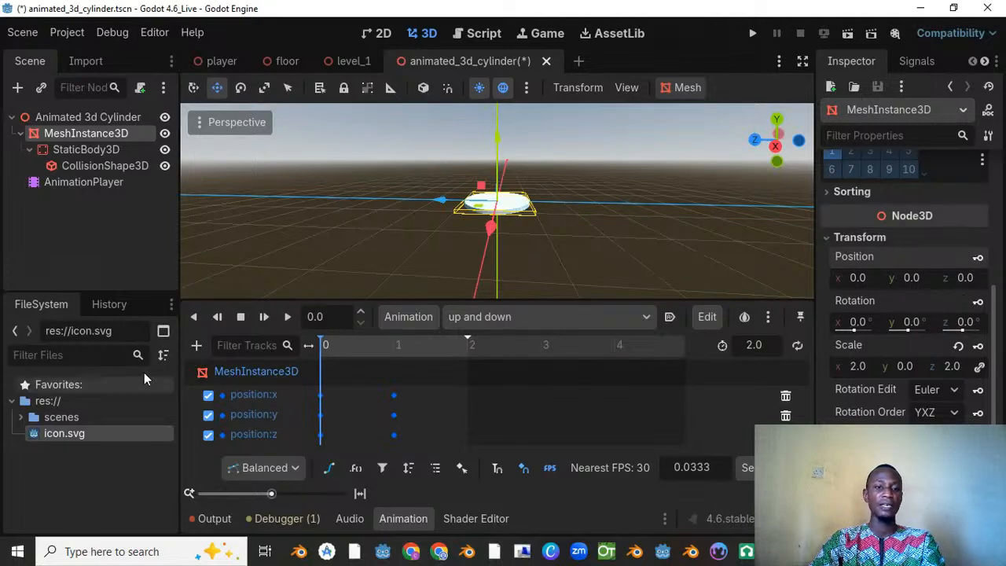
drag(321, 345, 310, 385)
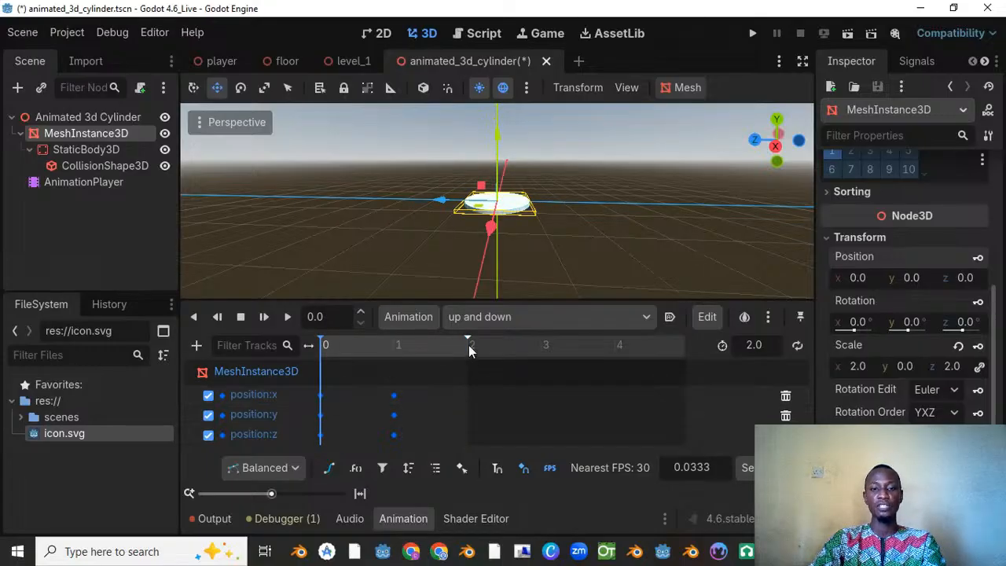
drag(340, 345, 473, 356)
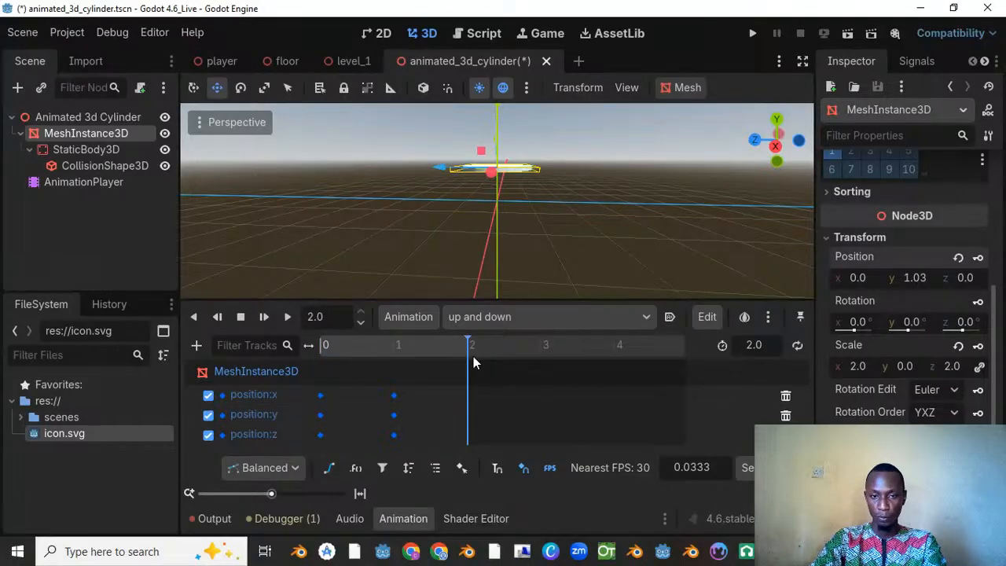
click(321, 395)
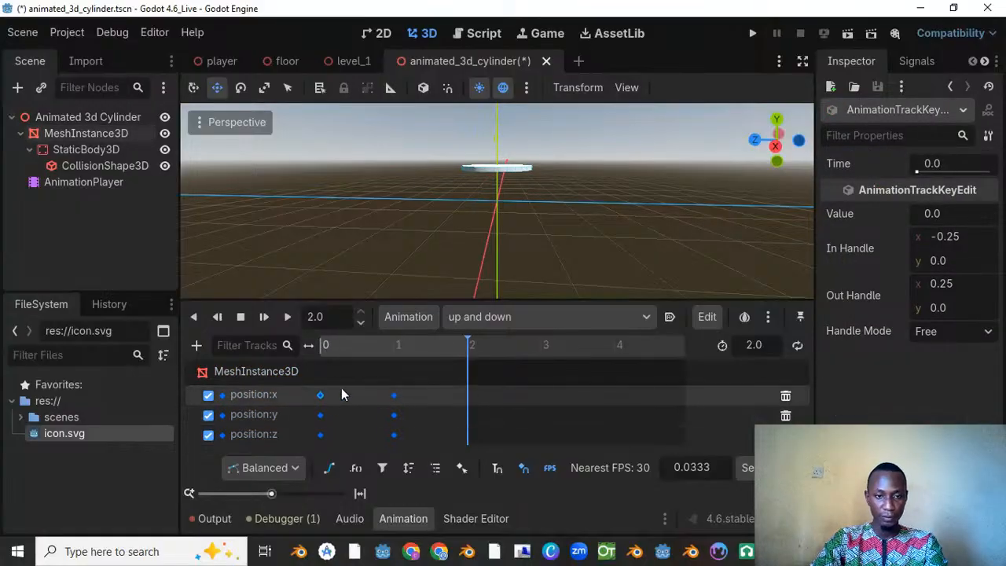
drag(343, 386, 312, 474)
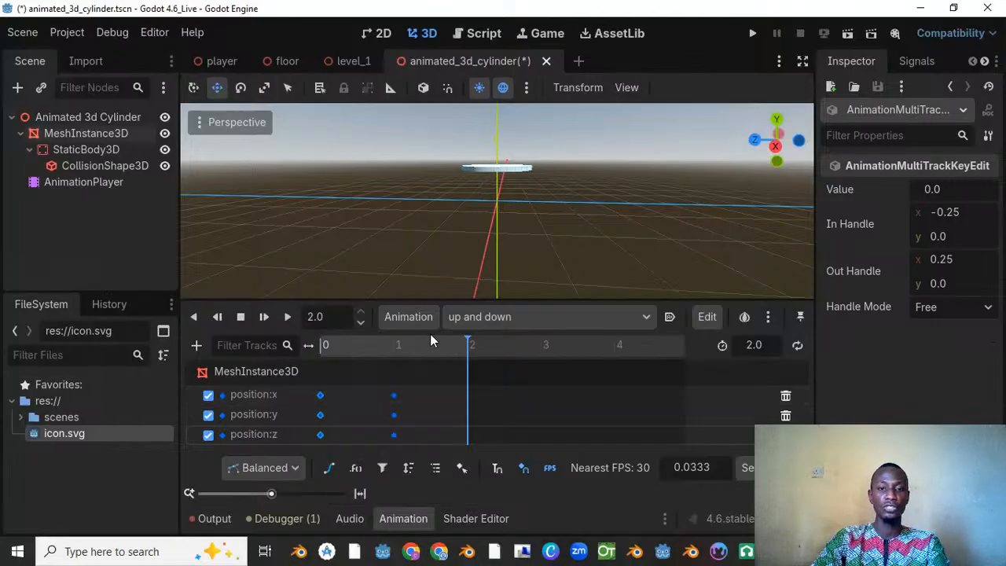
drag(456, 347, 317, 385)
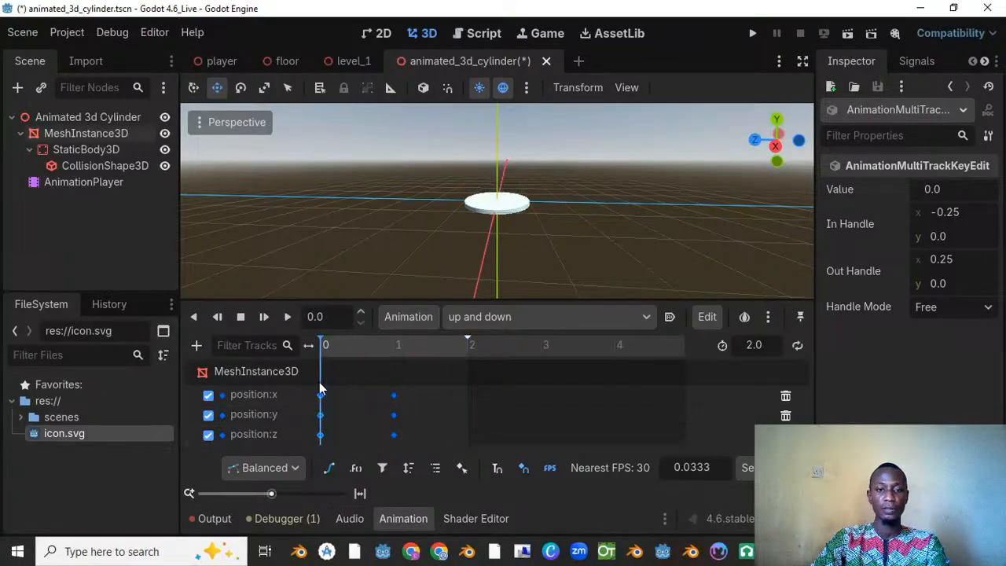
drag(324, 346, 472, 360)
key(ctrl+v)
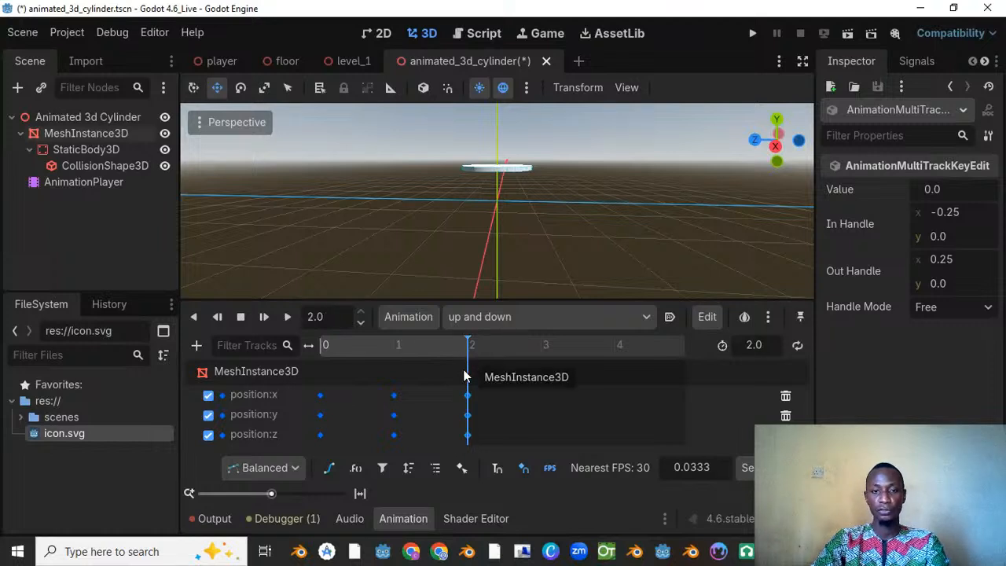
Step: Turn on looping for the "up and down" animation and preview it, leaving the playhead at 0
drag(464, 349, 313, 361)
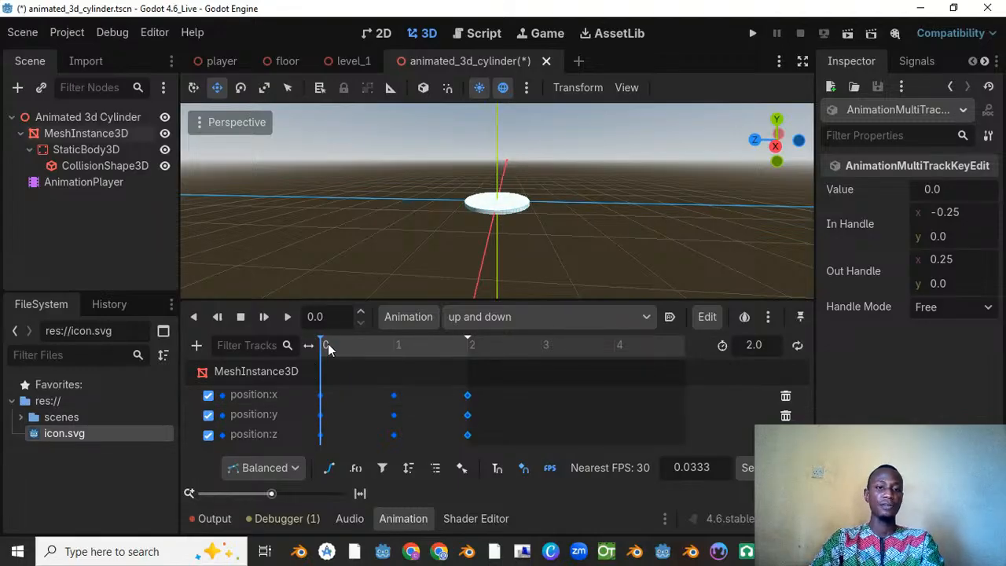
drag(328, 343, 264, 383)
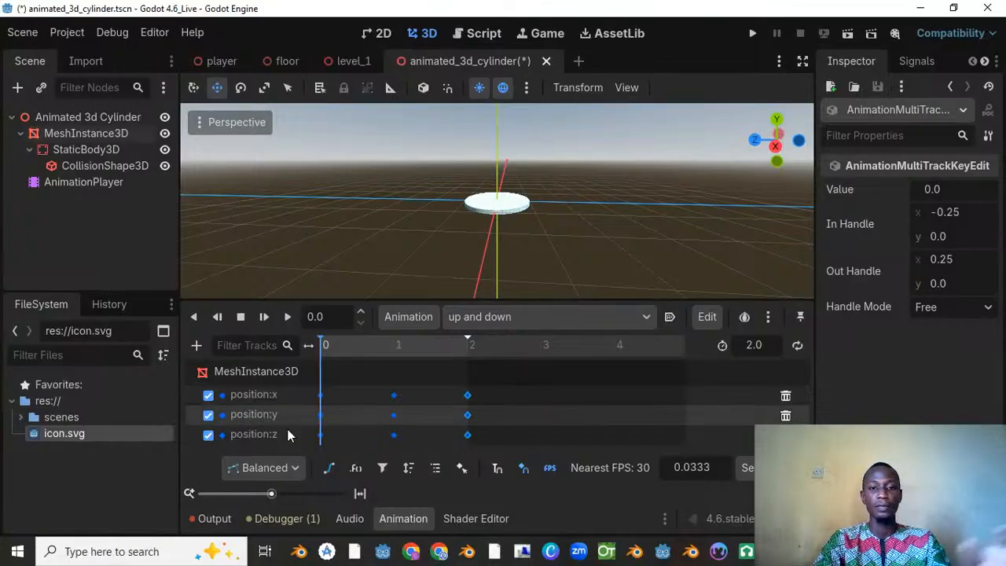
click(796, 344)
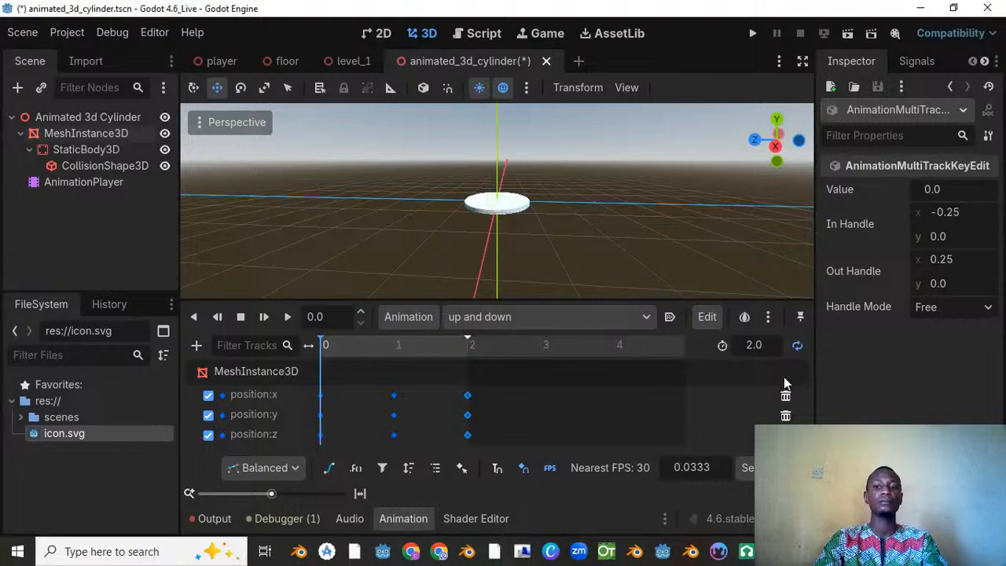
click(286, 316)
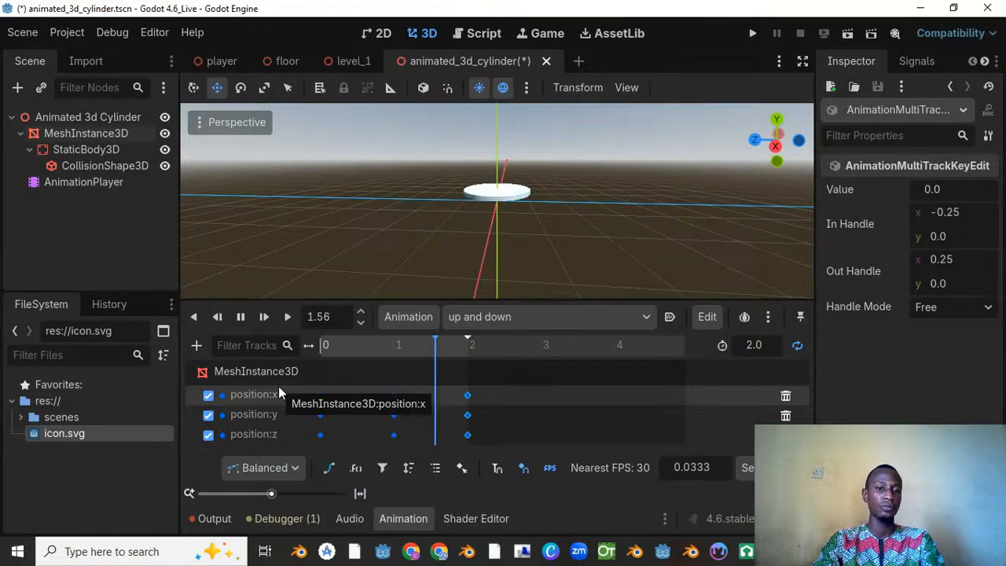
click(240, 316)
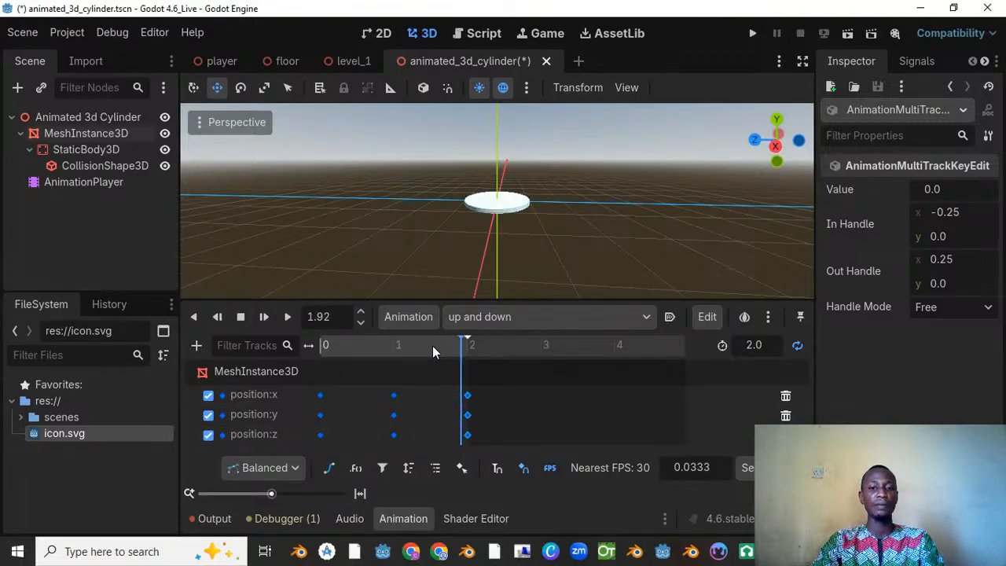
click(194, 317)
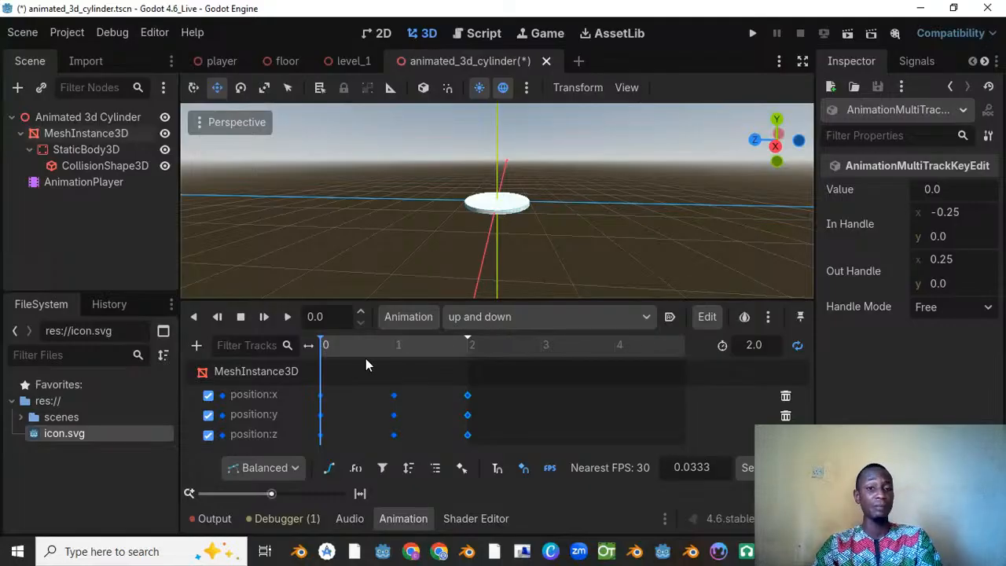
Step: Create a new animation named "scale up and down"
click(407, 318)
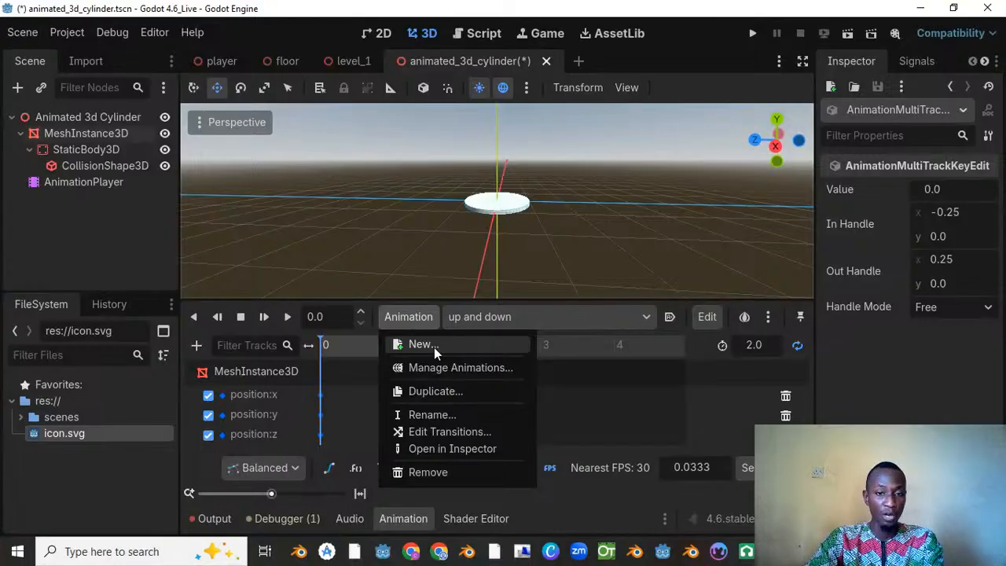
click(434, 347)
text(sal)
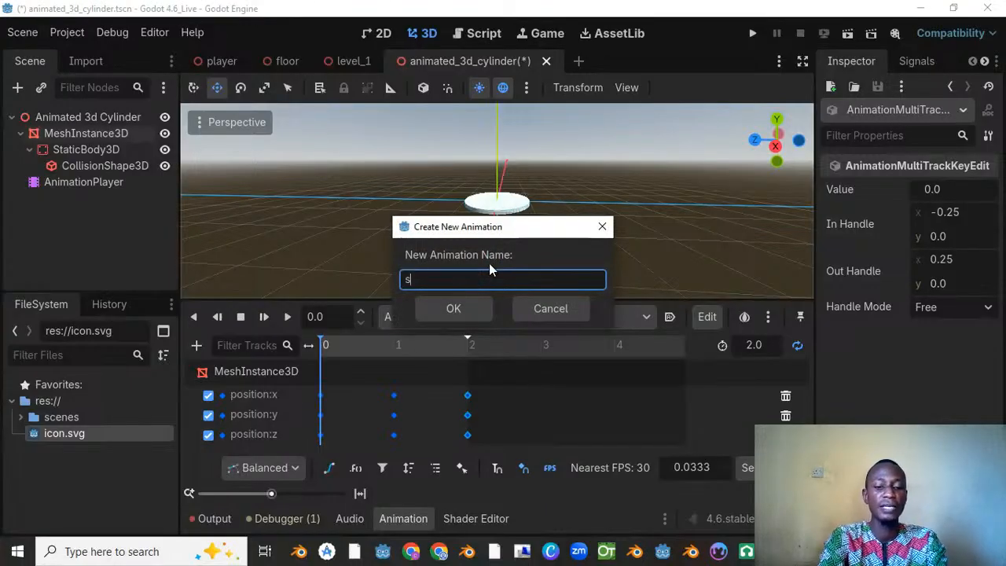
key(BackSpace)
key(BackSpace)
text(c)
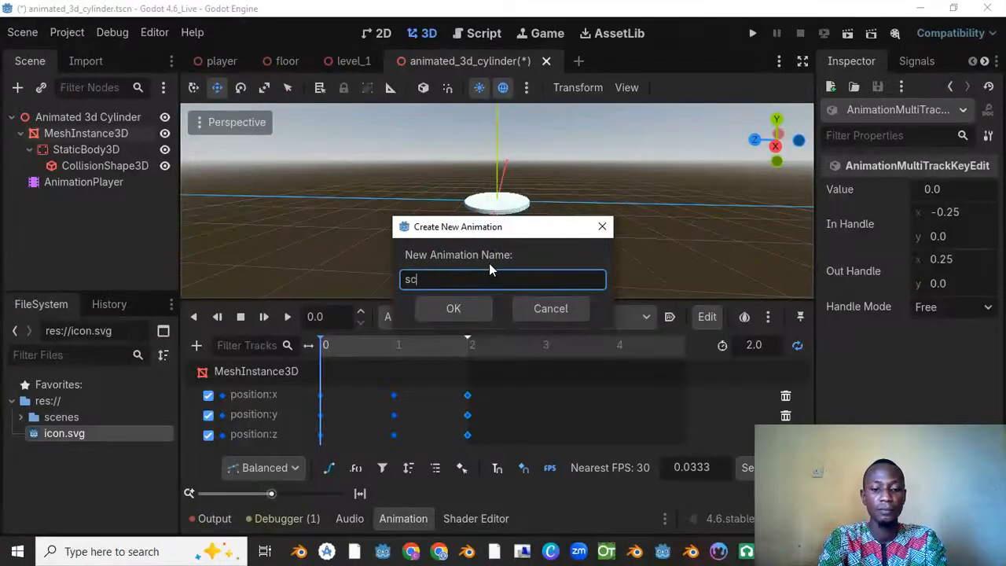
text(ale up and do)
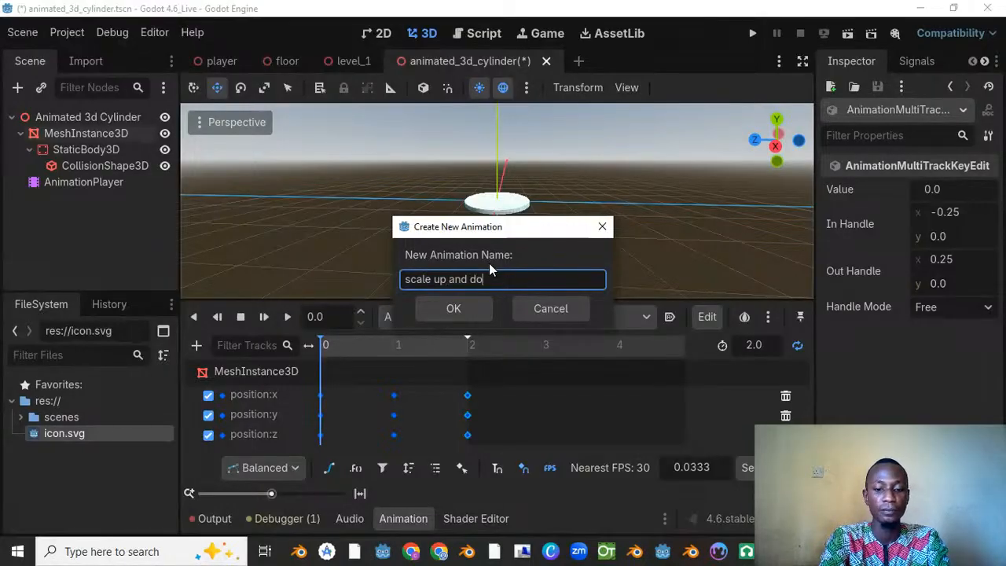
text(wn)
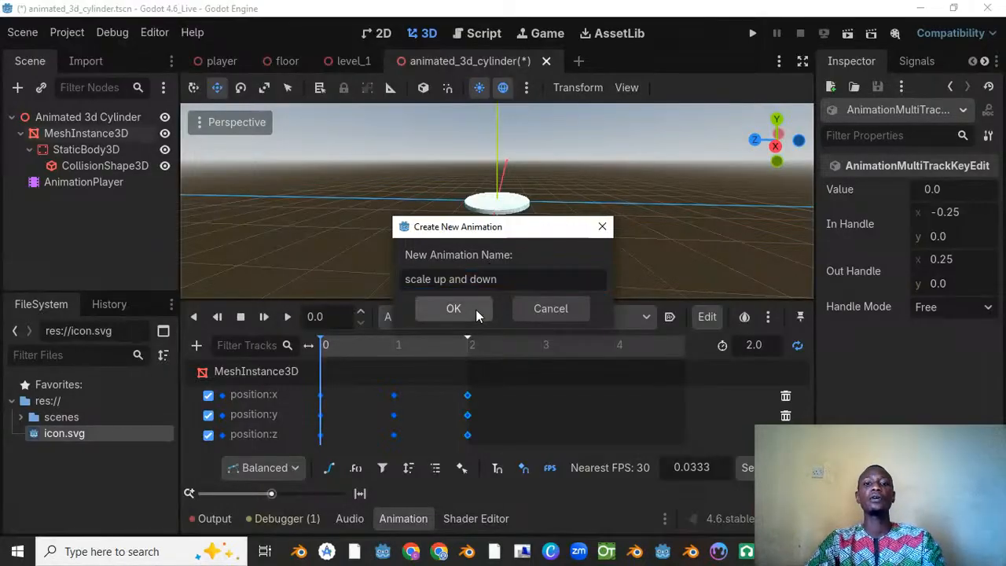
click(476, 309)
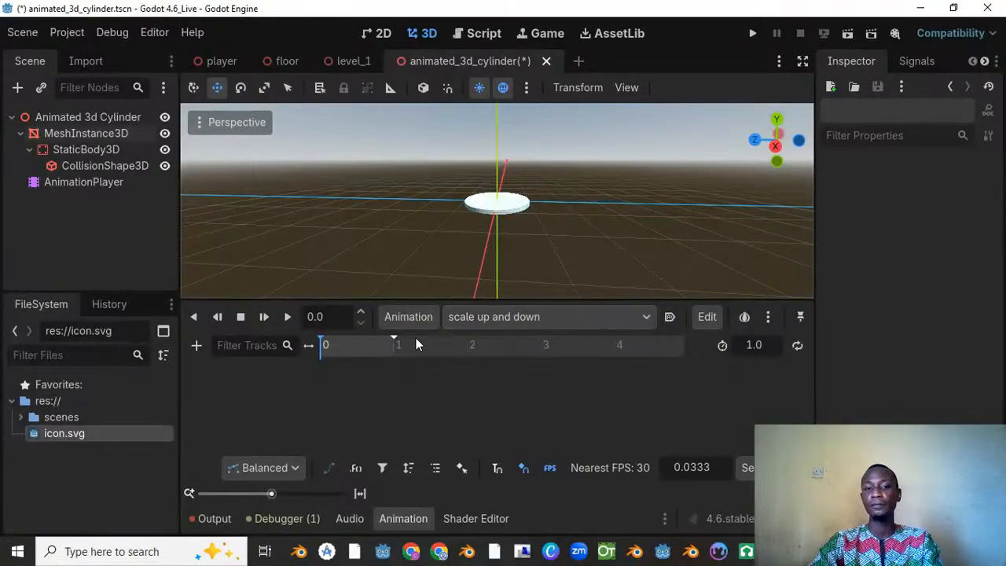
Step: Set the length of the "scale up and down" animation to 2 seconds
click(343, 351)
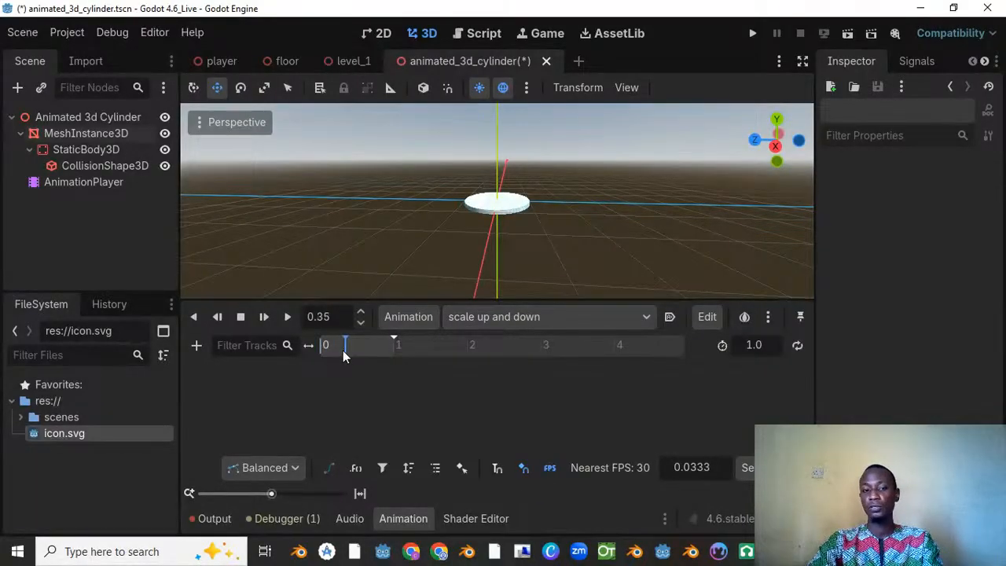
click(758, 352)
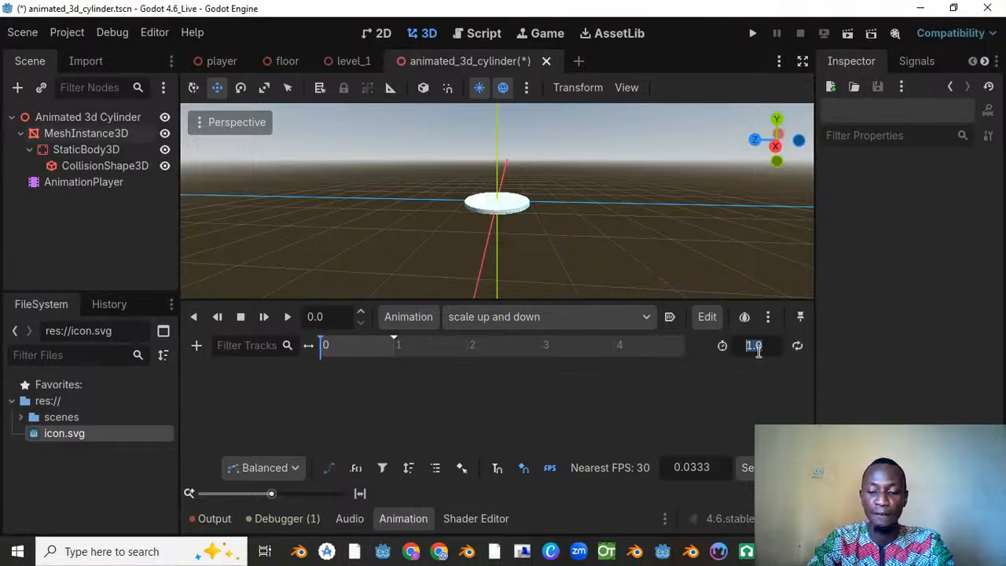
text(2)
key(Return)
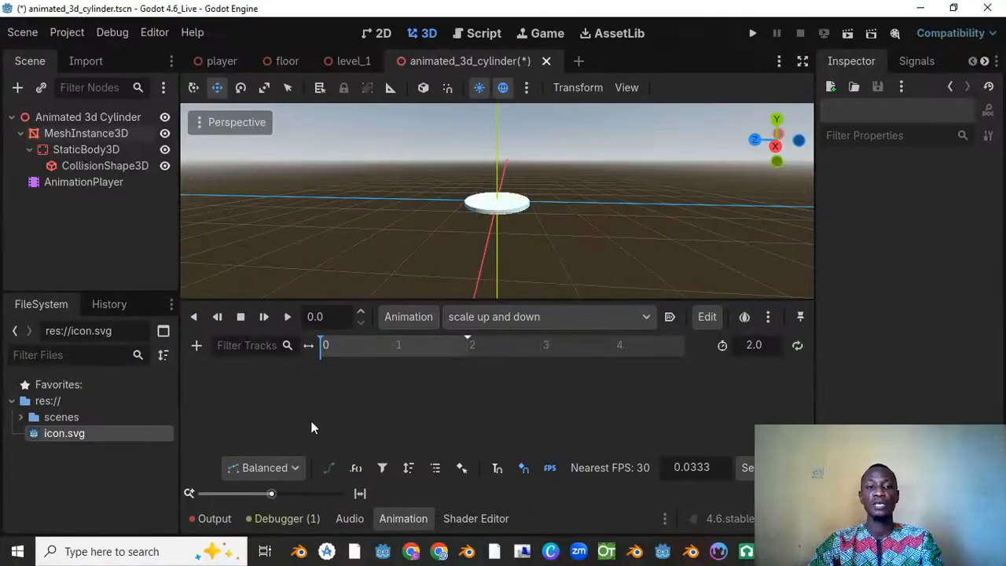
Step: Create scale tracks for MeshInstance3D with a key at 0 seconds, using Bezier curves and no RESET tracks
click(77, 139)
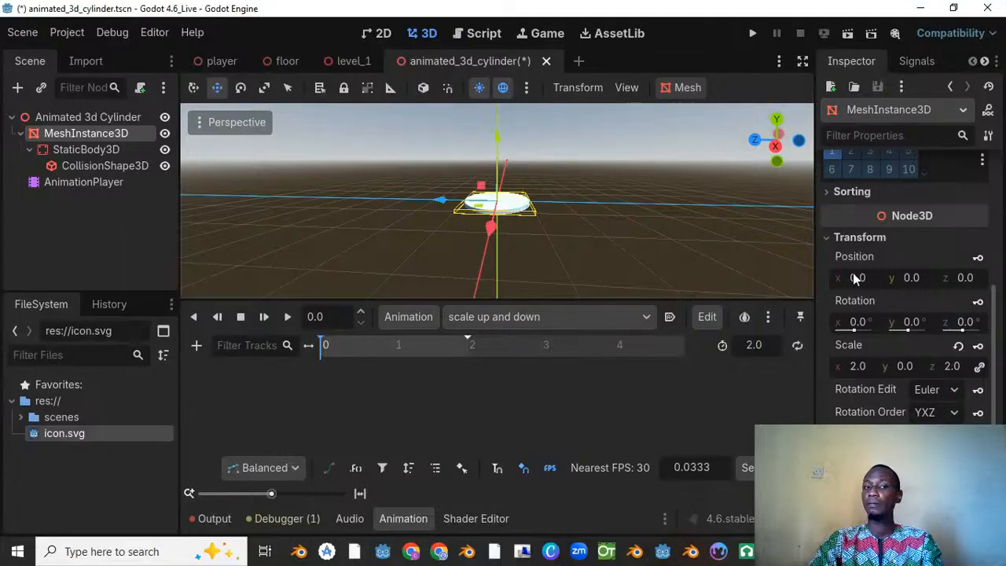
scroll(953, 380, up, 5)
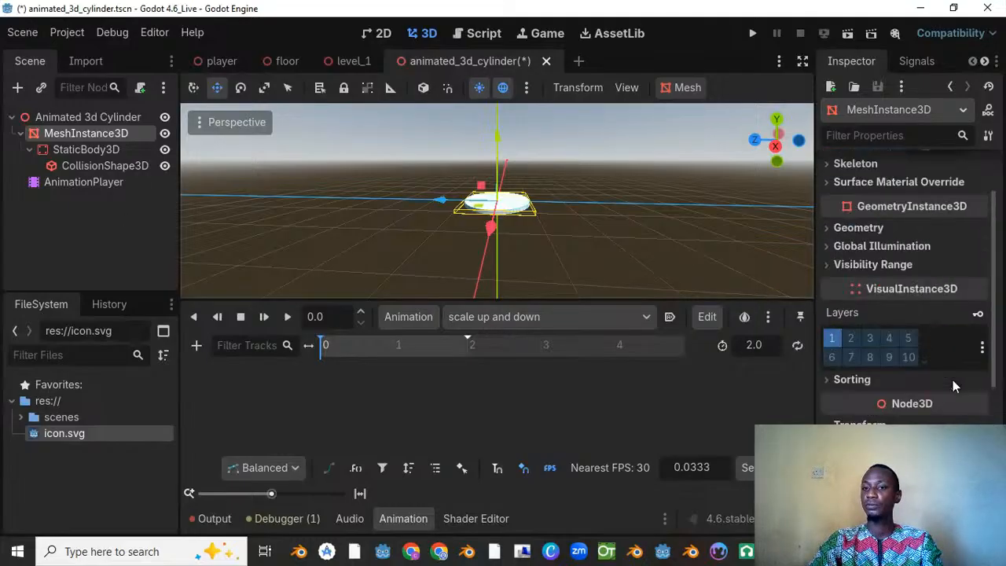
scroll(908, 288, down, 5)
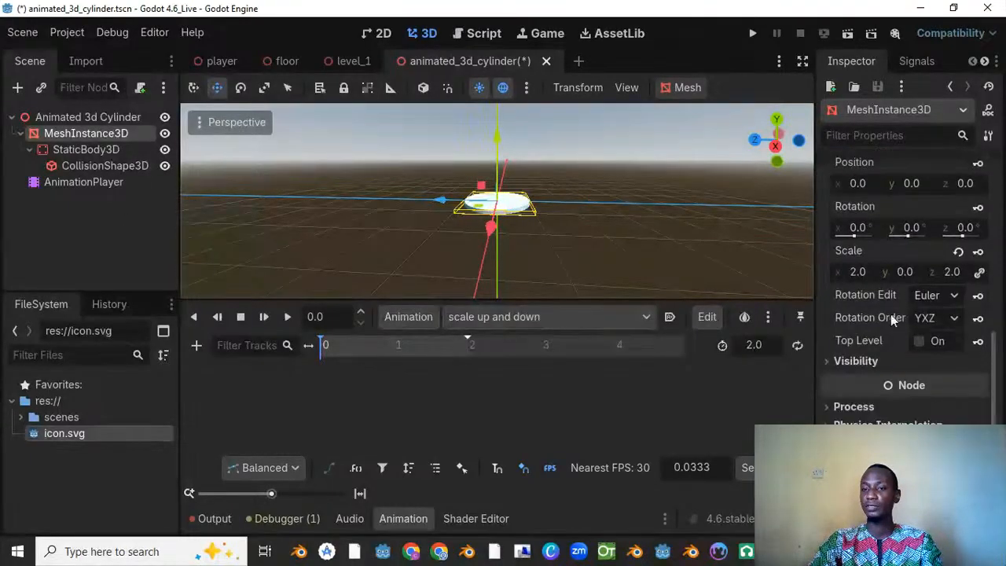
scroll(859, 330, up, 2)
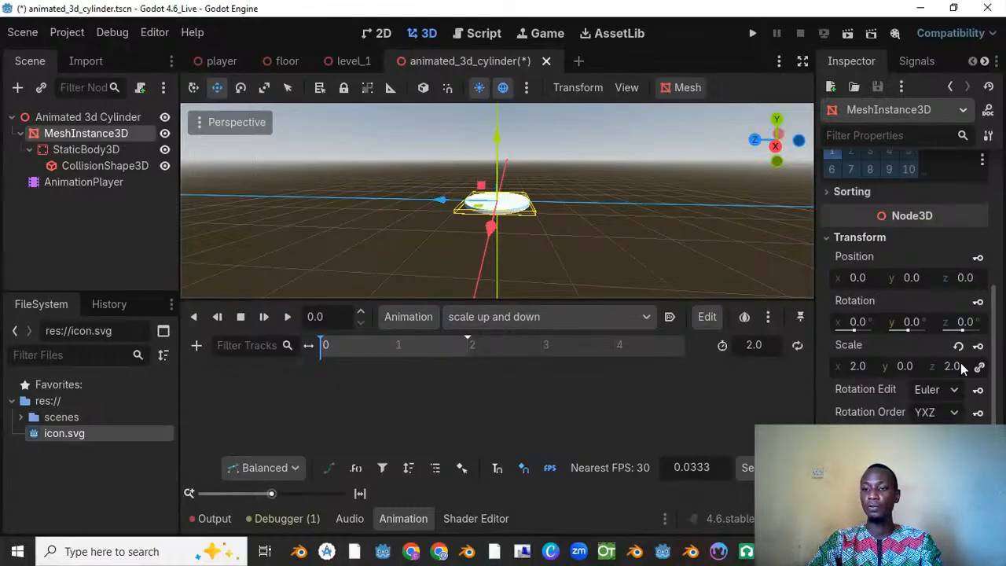
click(978, 346)
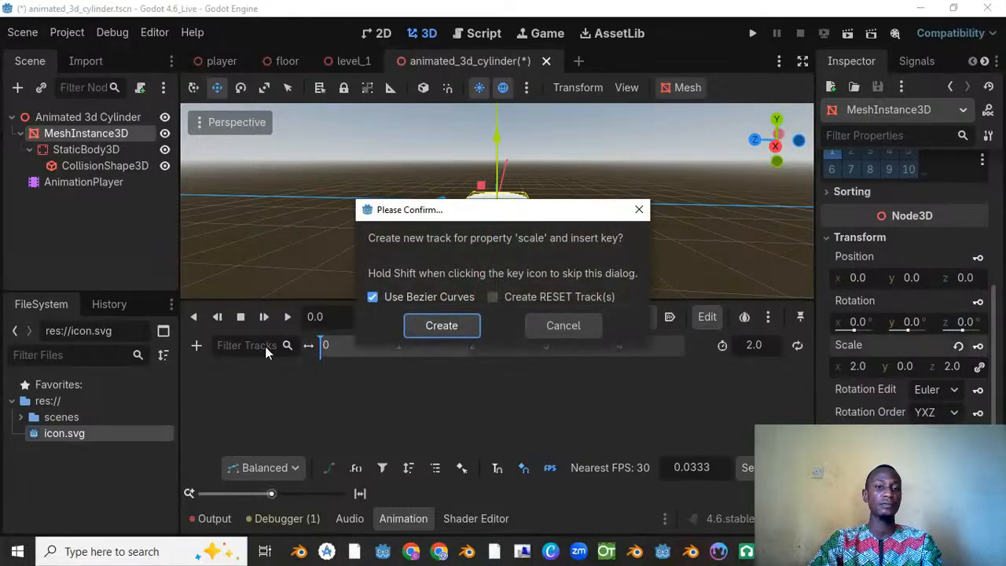
click(444, 326)
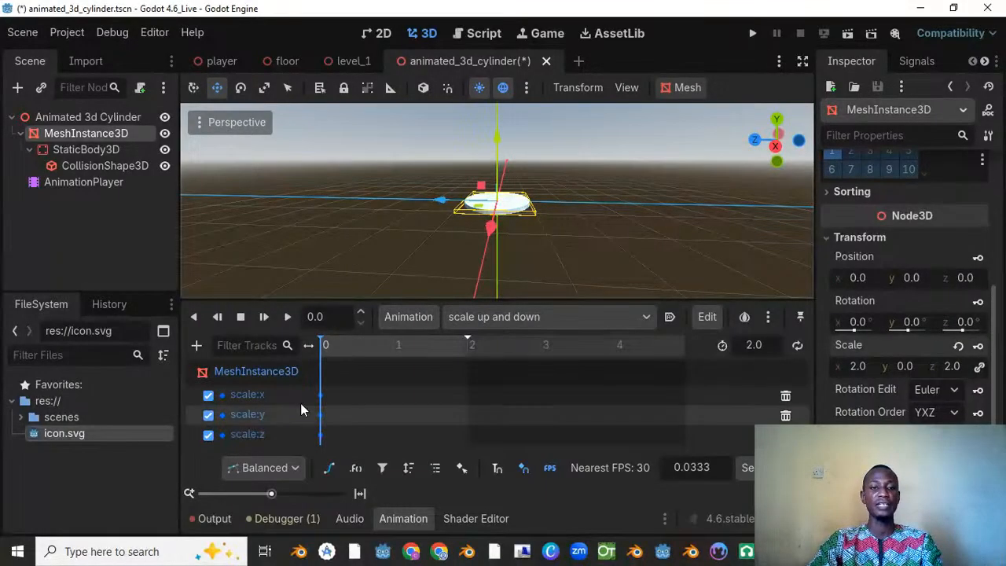
Step: At 1 second, shrink the MeshInstance3D disc proportionally to an X scale of 0.5, insert a scale key and return the playhead to 0
drag(328, 344, 394, 348)
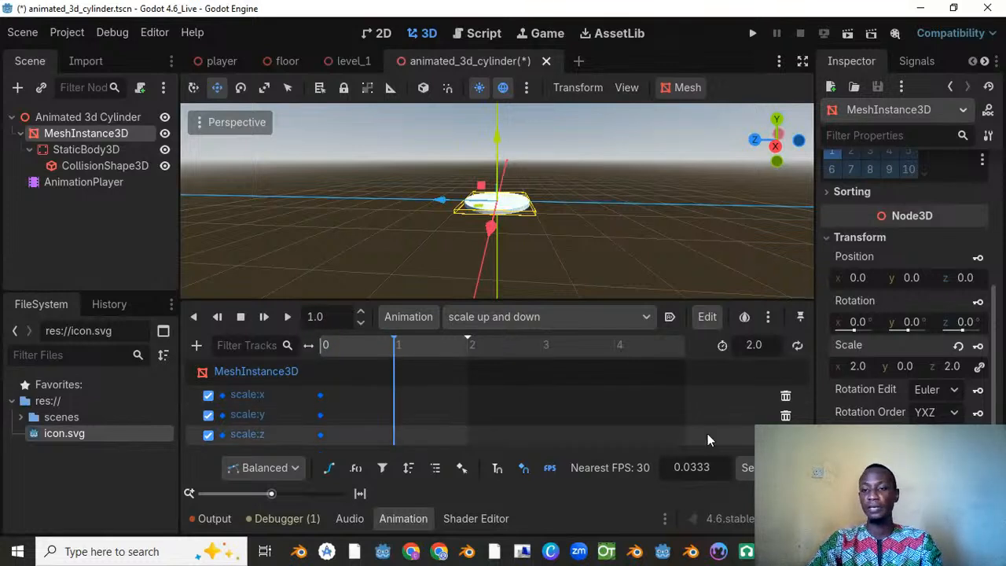
click(858, 367)
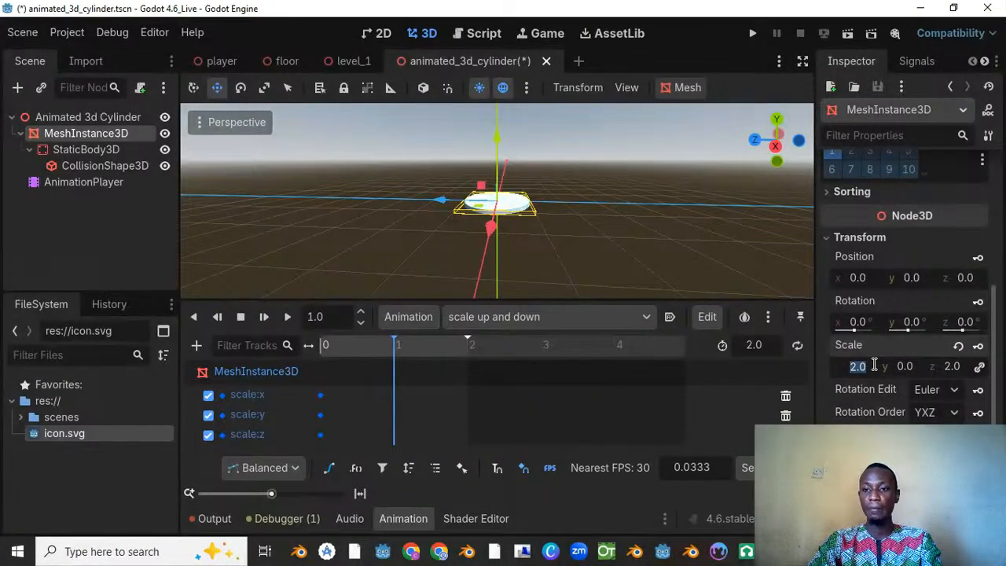
text(0.5)
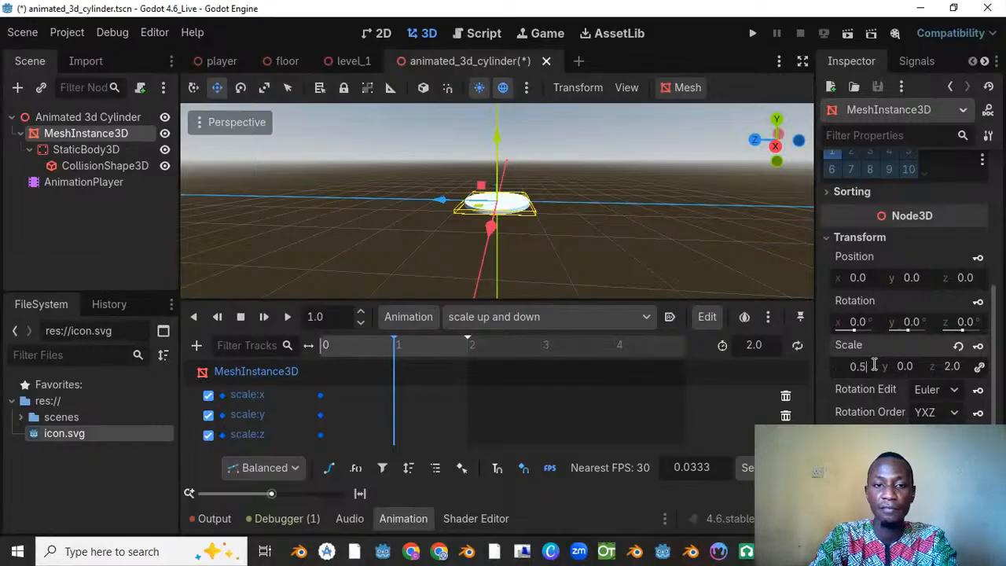
key(Return)
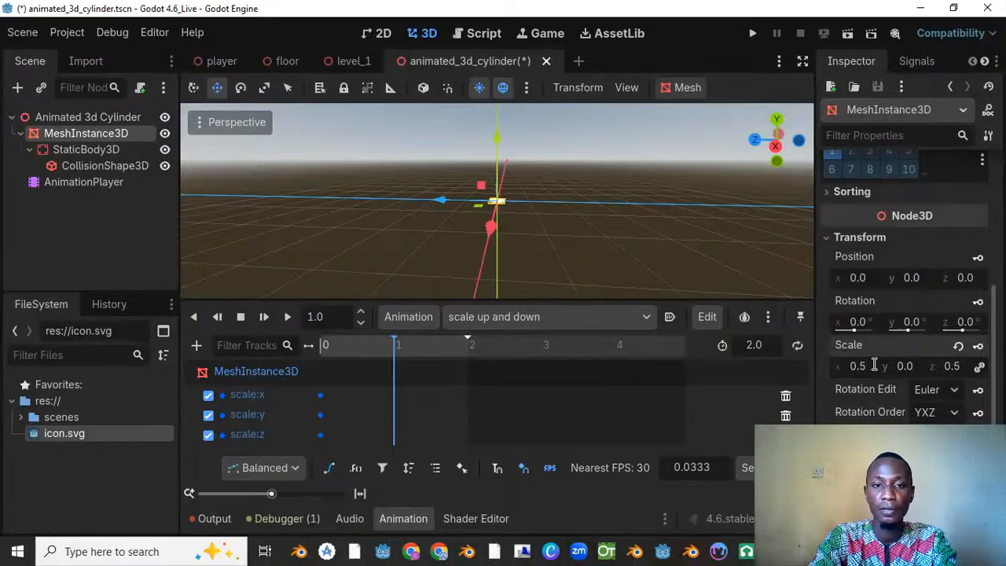
scroll(526, 171, up, 8)
middle_drag(526, 171, 498, 207)
scroll(490, 211, up, 7)
scroll(490, 212, up, 1)
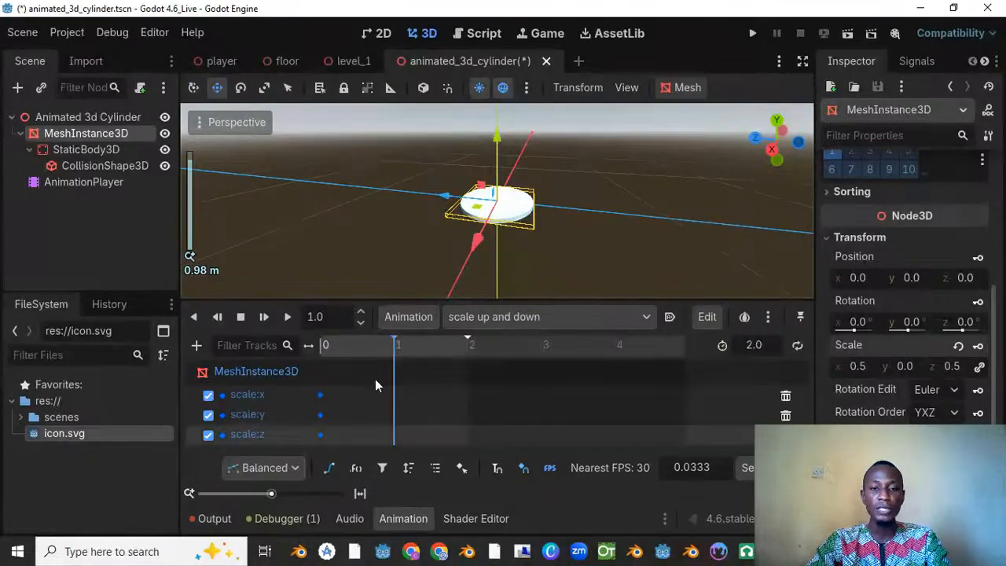
click(980, 346)
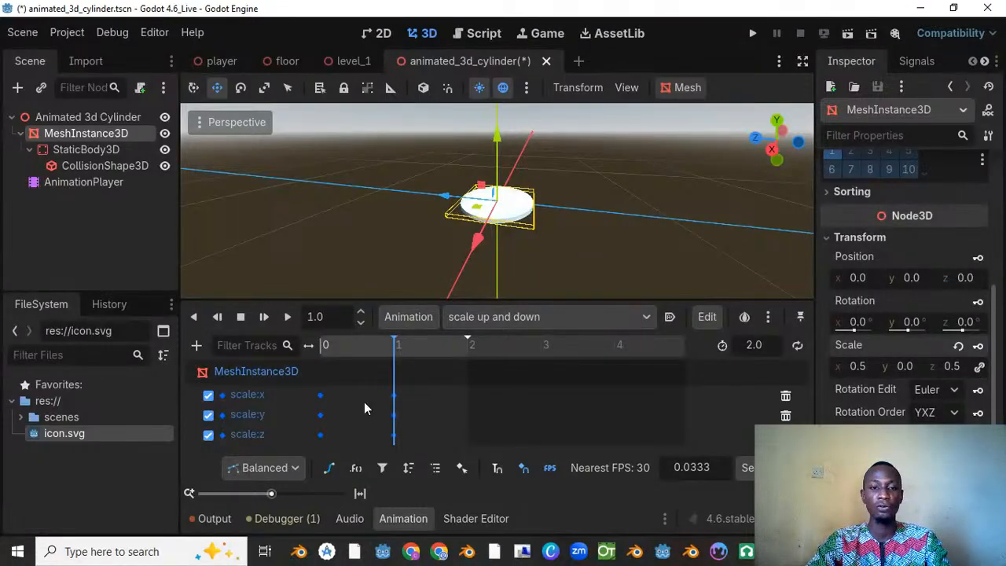
drag(399, 351, 317, 369)
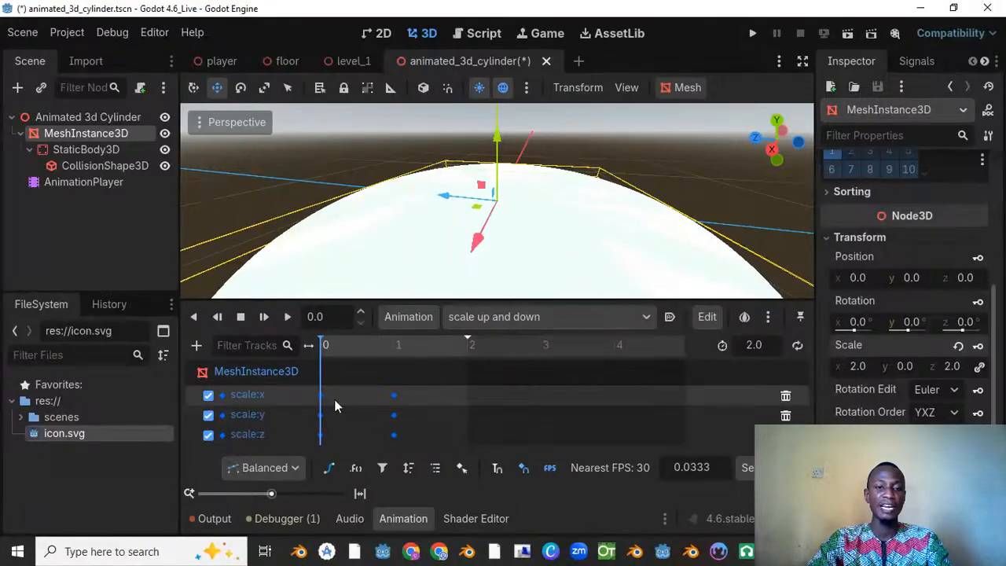
Step: Duplicate the scale X, Y and Z keys at 0 seconds to 2 seconds in the "scale up and down" animation
drag(324, 403, 310, 452)
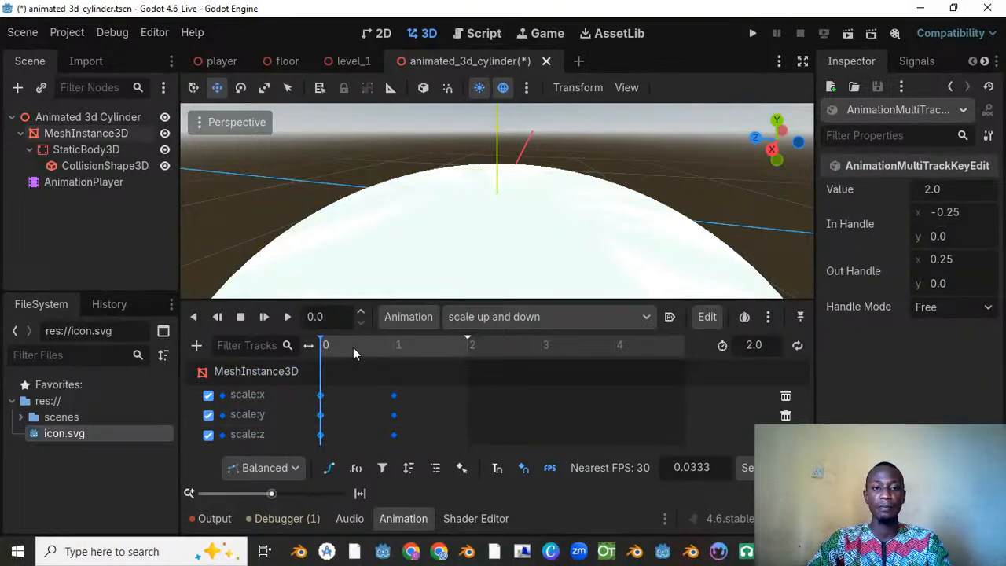
drag(355, 350, 255, 377)
key(ctrl+d)
Step: Enable looping for the "scale up and down" animation and preview its playback in the viewport
click(291, 317)
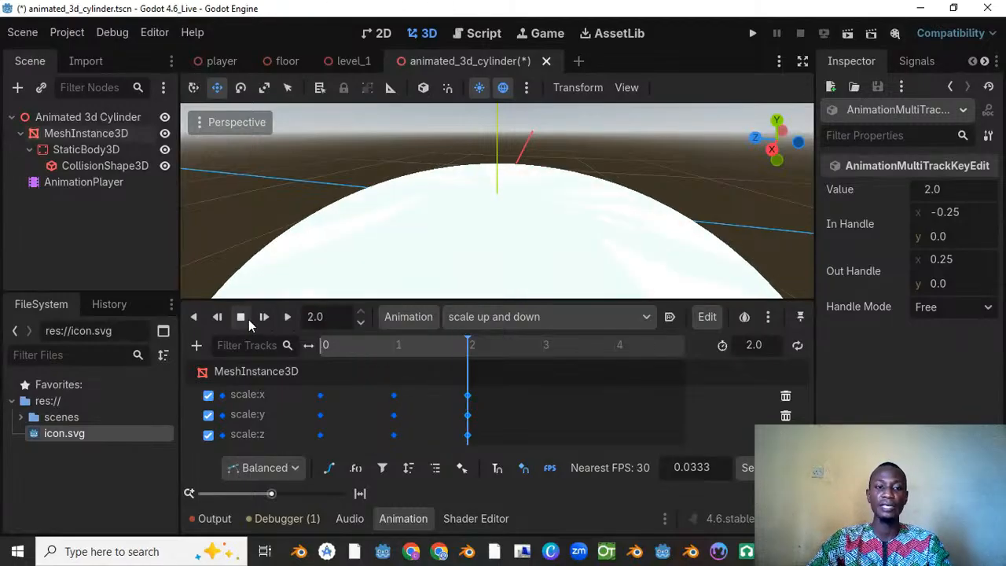
click(798, 346)
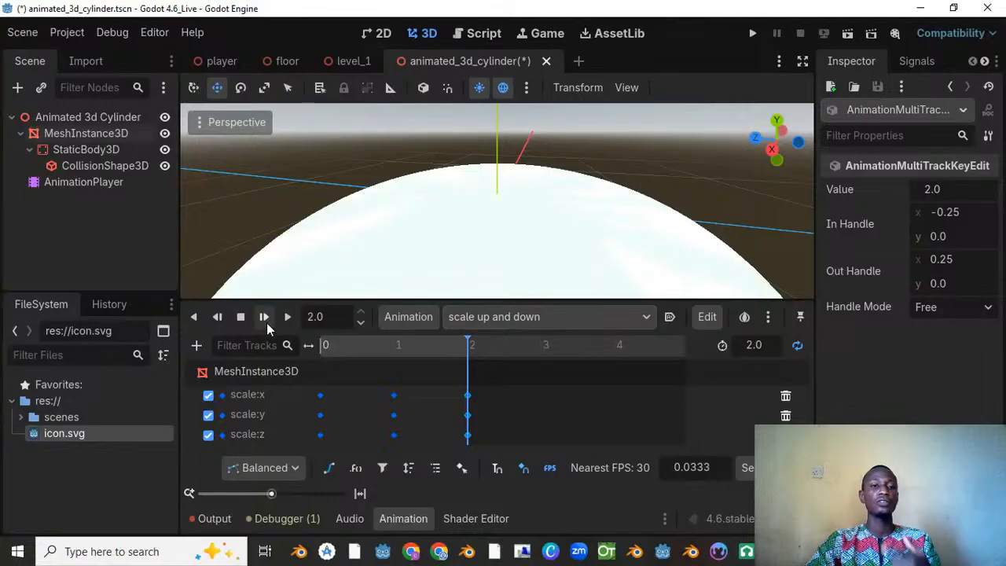
click(290, 317)
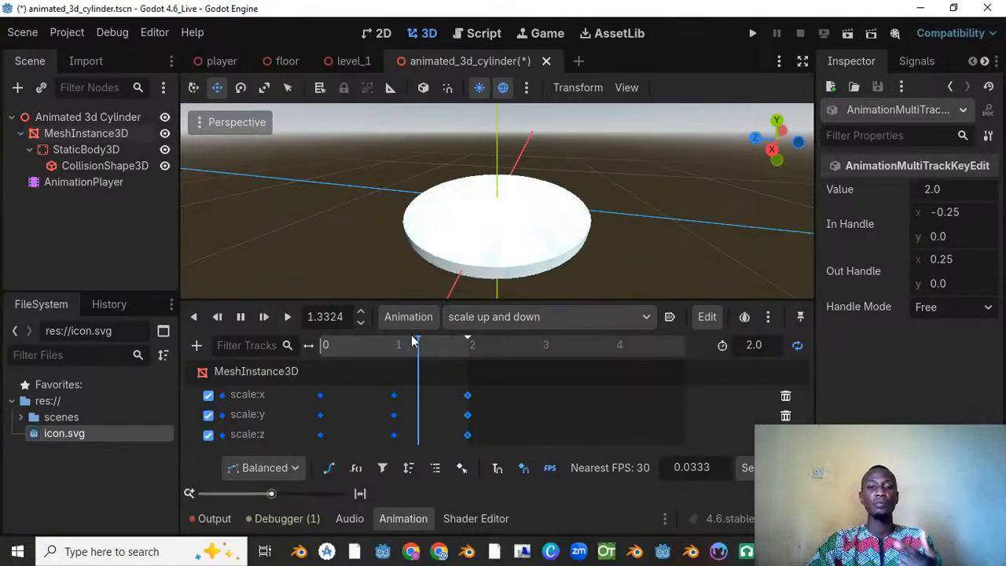
click(512, 317)
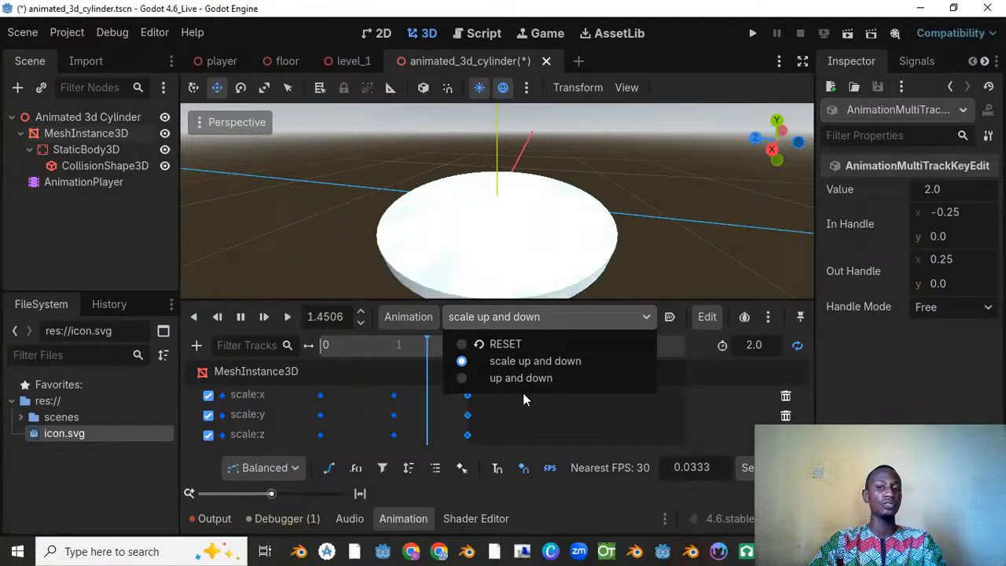
click(780, 322)
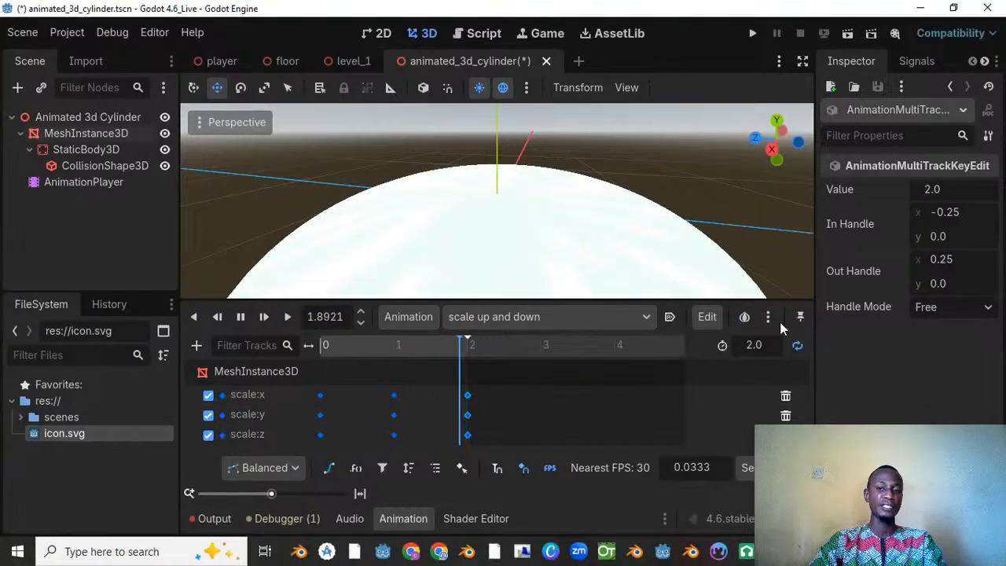
click(240, 317)
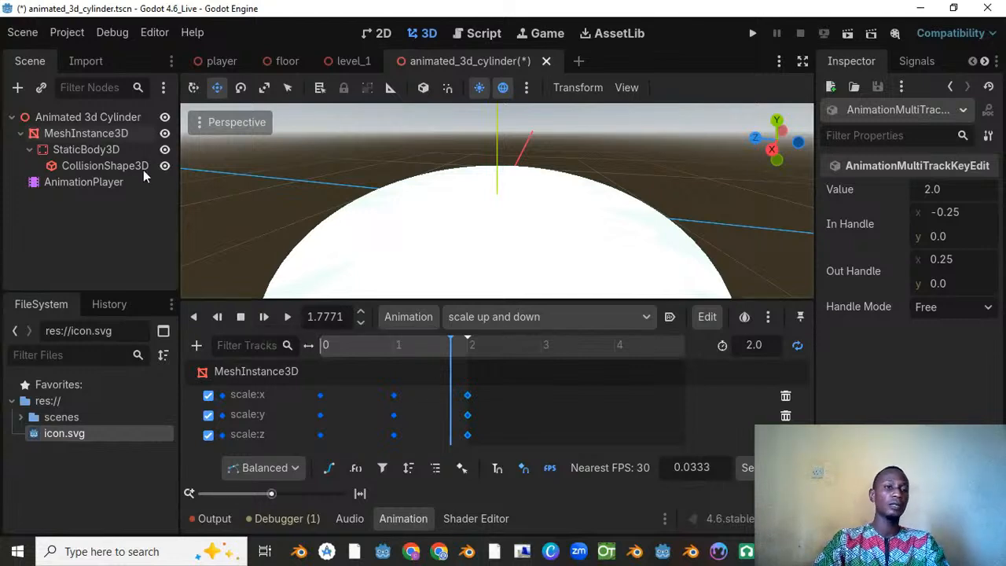
Step: Add an AnimationTree as a child node of the Animated 3d Cylinder root
click(65, 117)
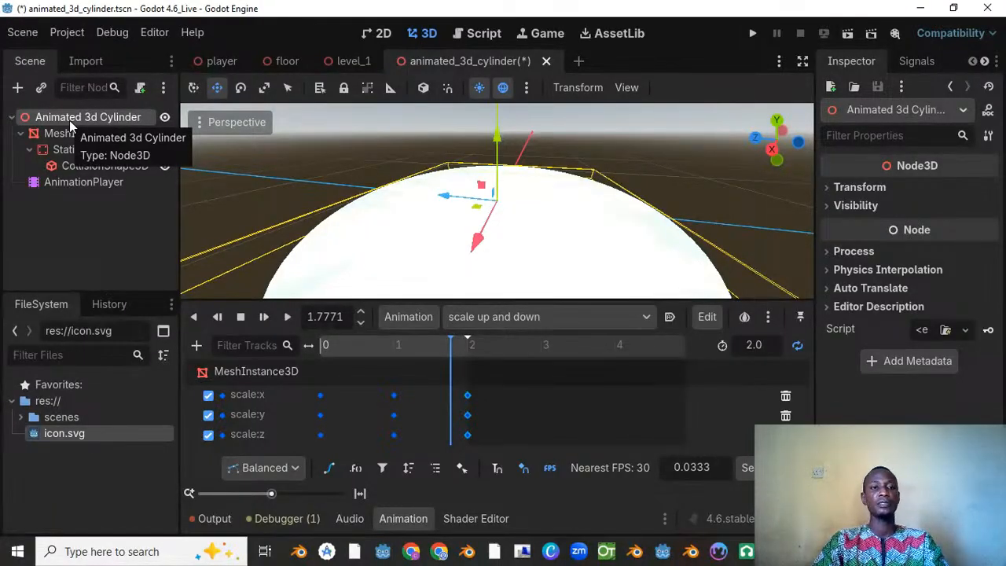
right_click(70, 122)
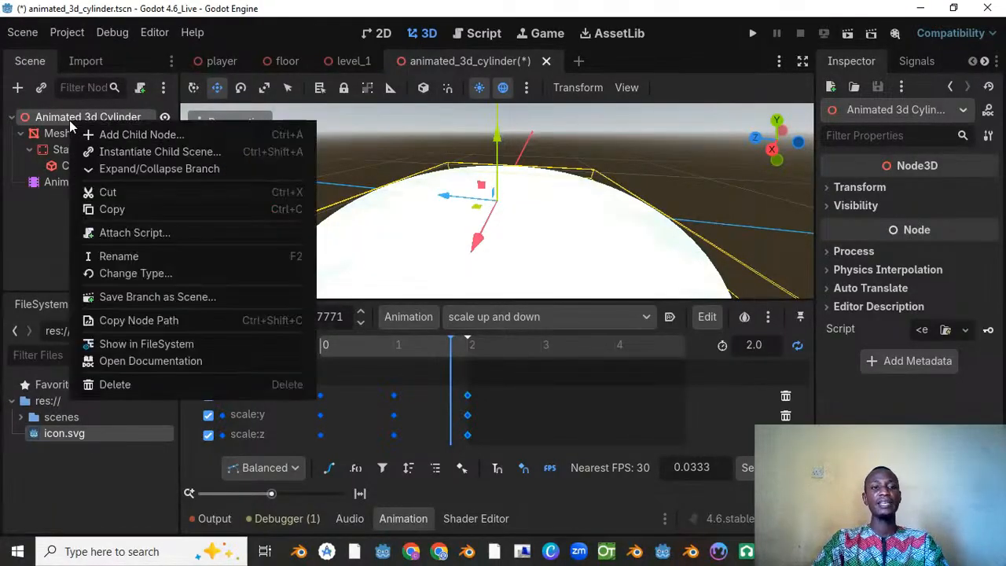
click(127, 136)
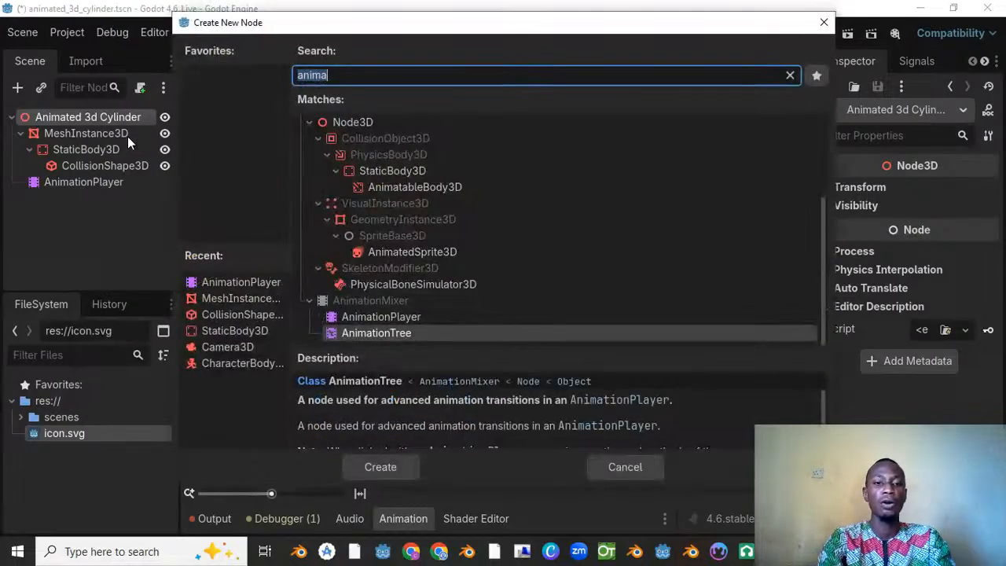
text(anima)
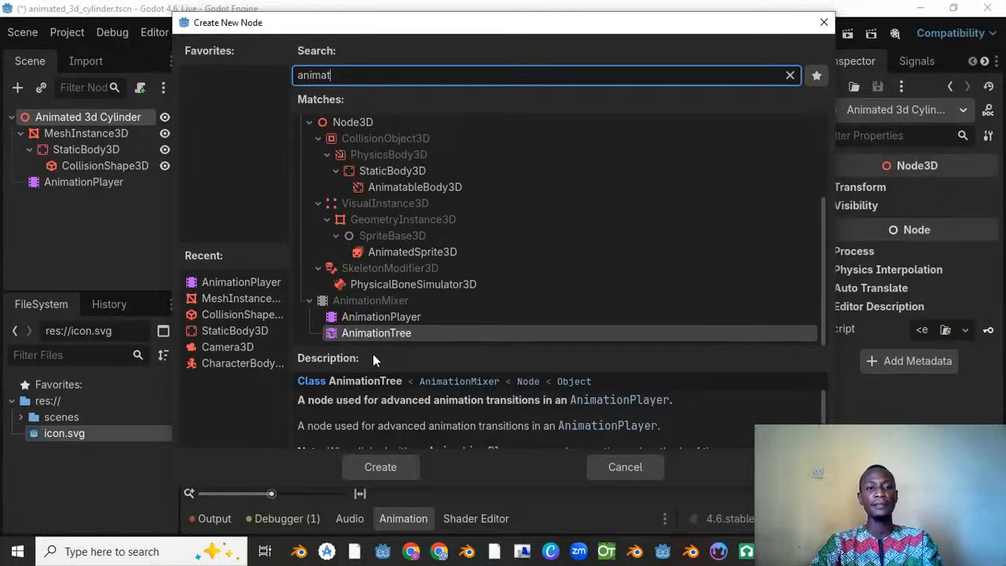
click(396, 335)
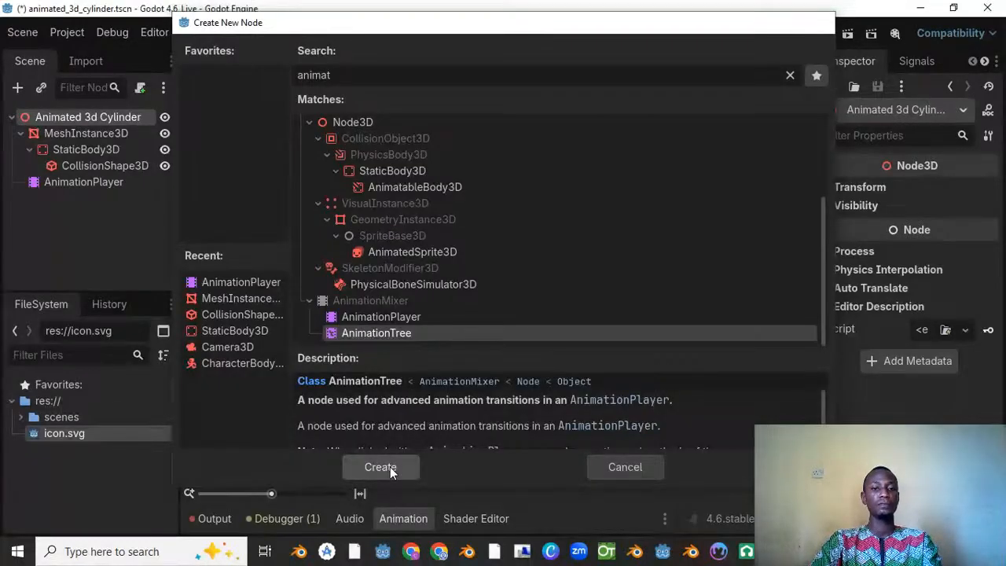
click(385, 467)
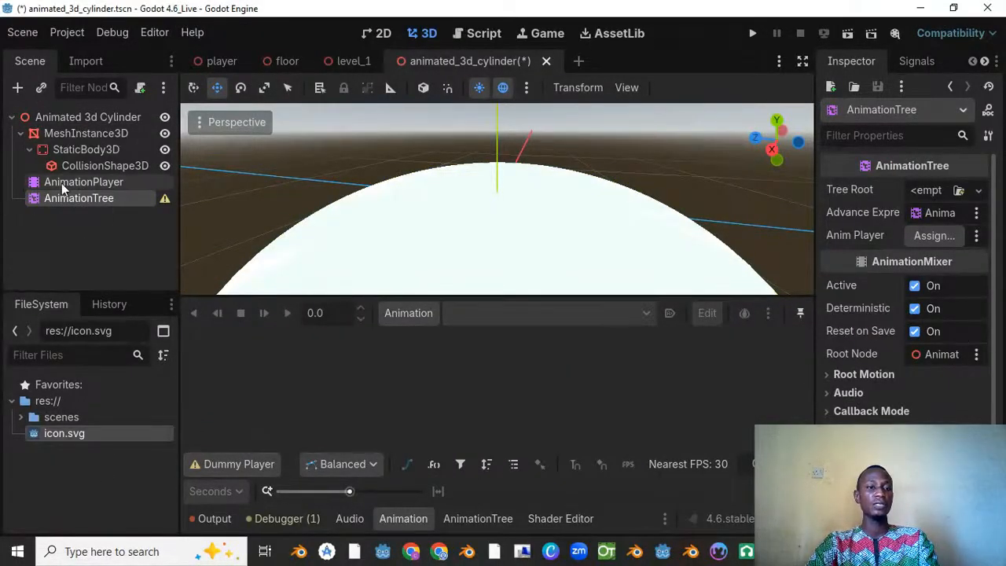
Step: Set the AnimationTree's Tree Root to a new AnimationNodeBlendTree
drag(92, 182, 92, 186)
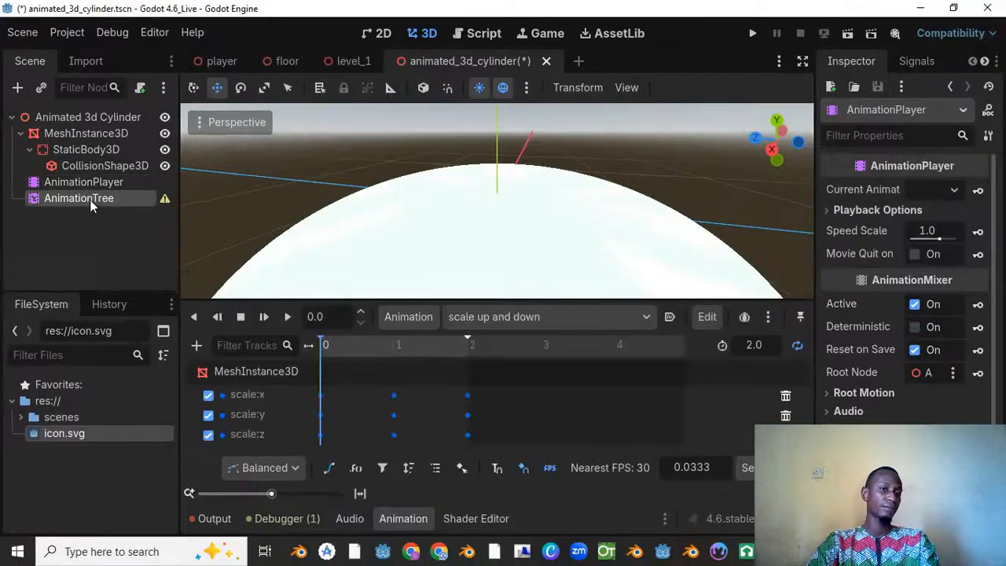
click(84, 205)
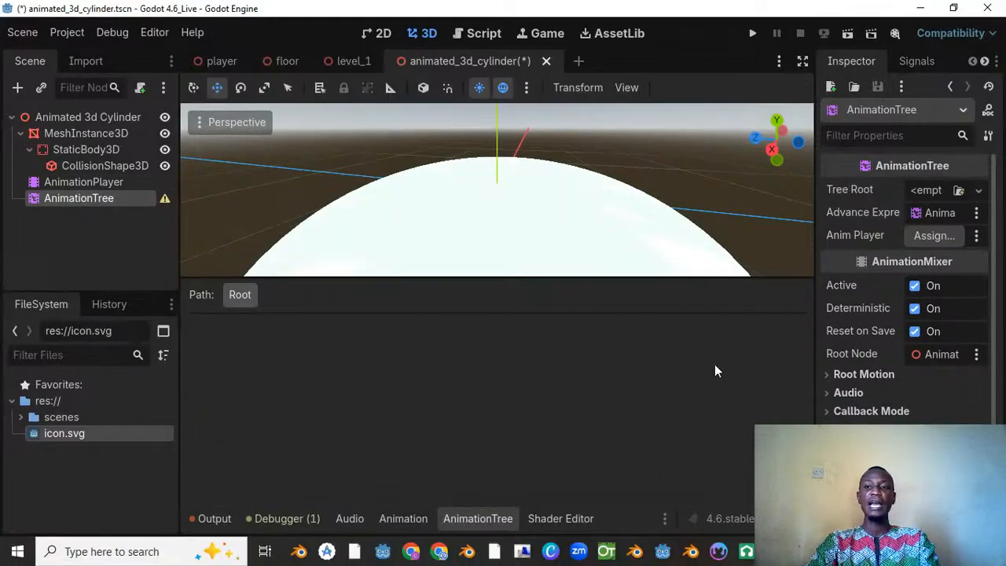
mouse_move(856, 191)
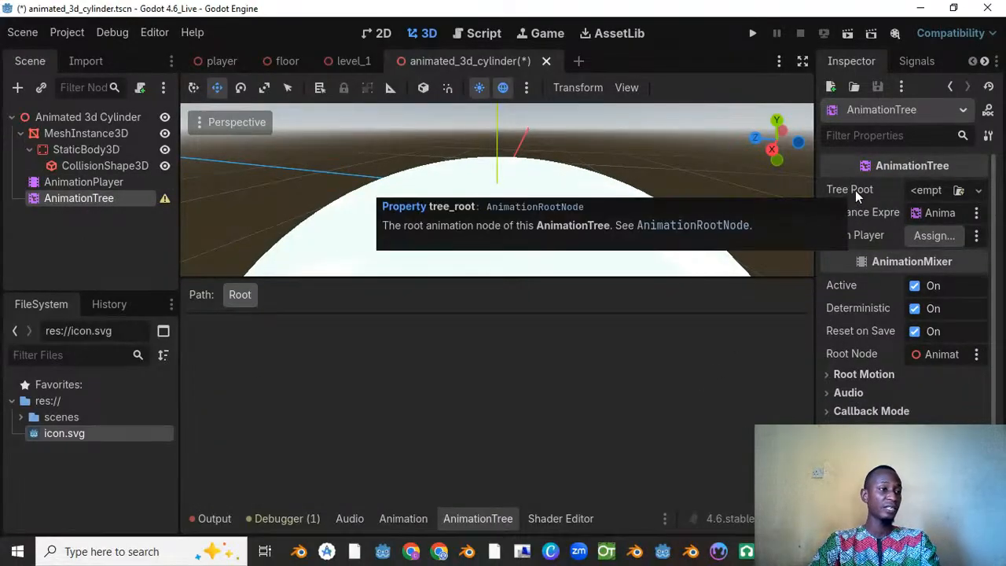
click(978, 191)
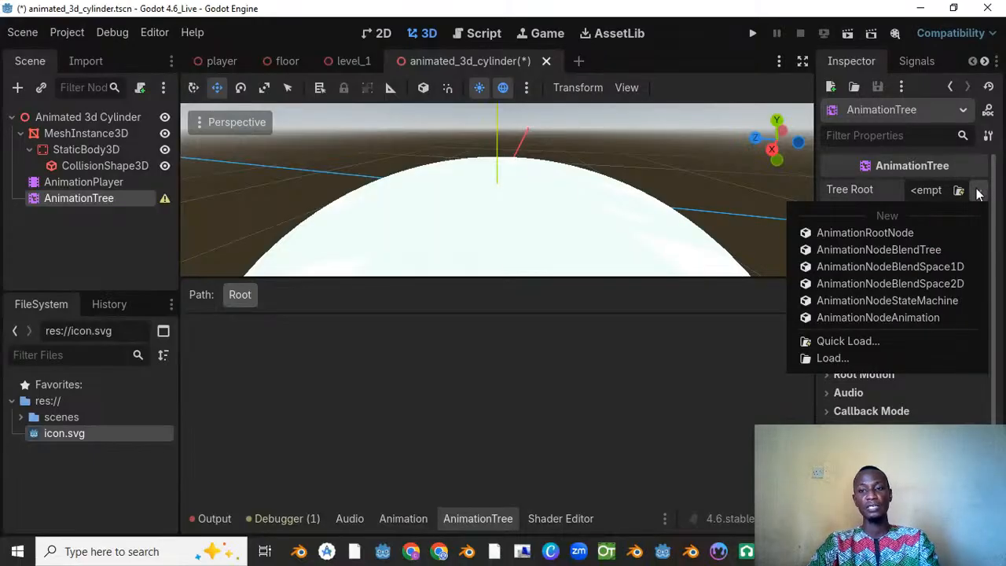
click(915, 250)
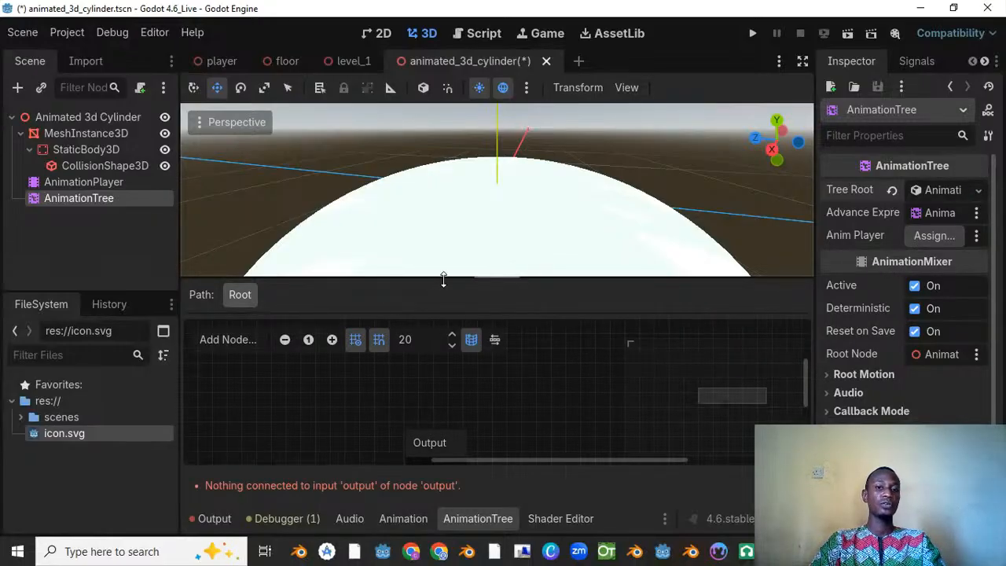
Step: Assign the scene's AnimationPlayer node as the AnimationTree's Anim Player
drag(443, 278, 444, 229)
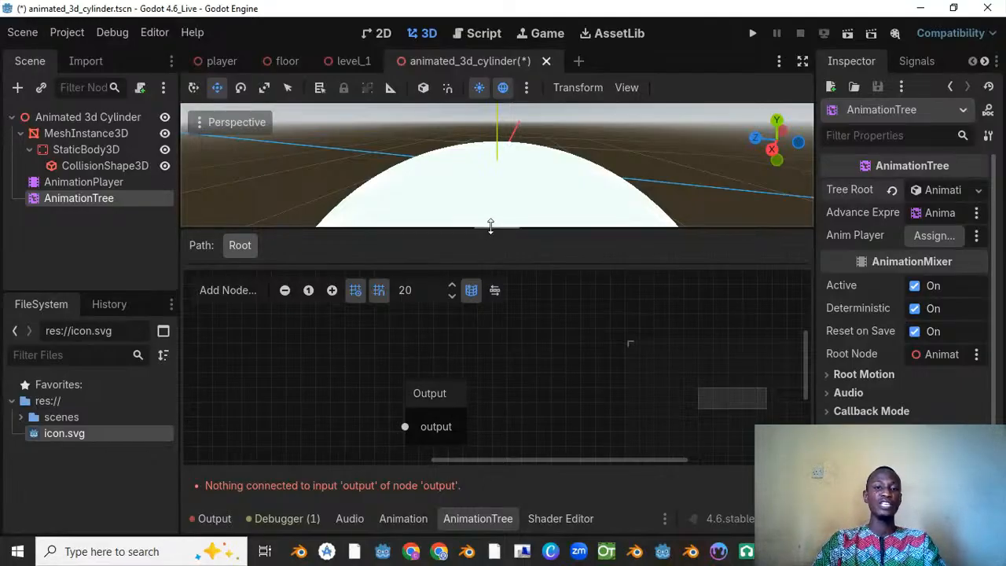
drag(491, 226, 485, 276)
scroll(590, 165, down, 5)
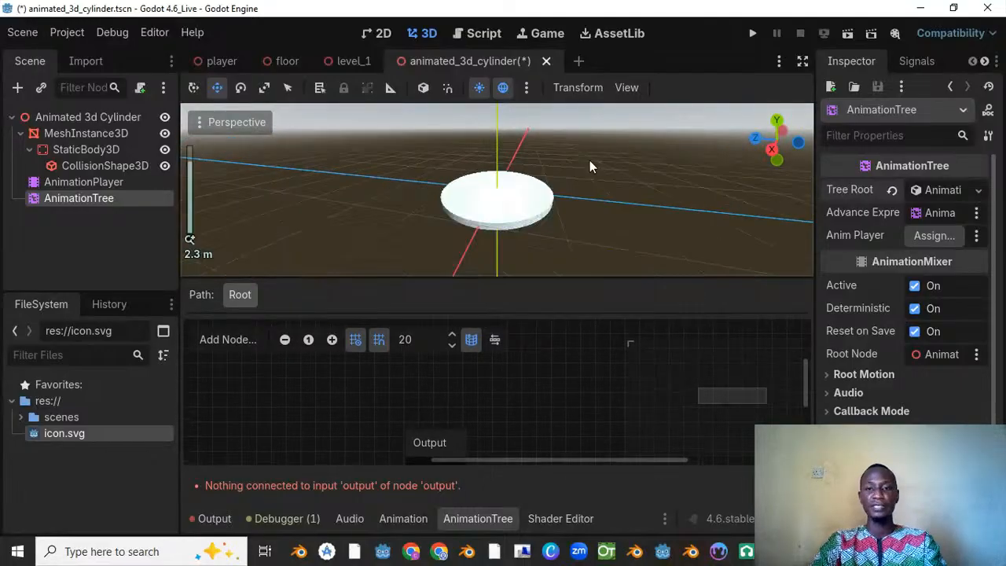
scroll(542, 200, up, 4)
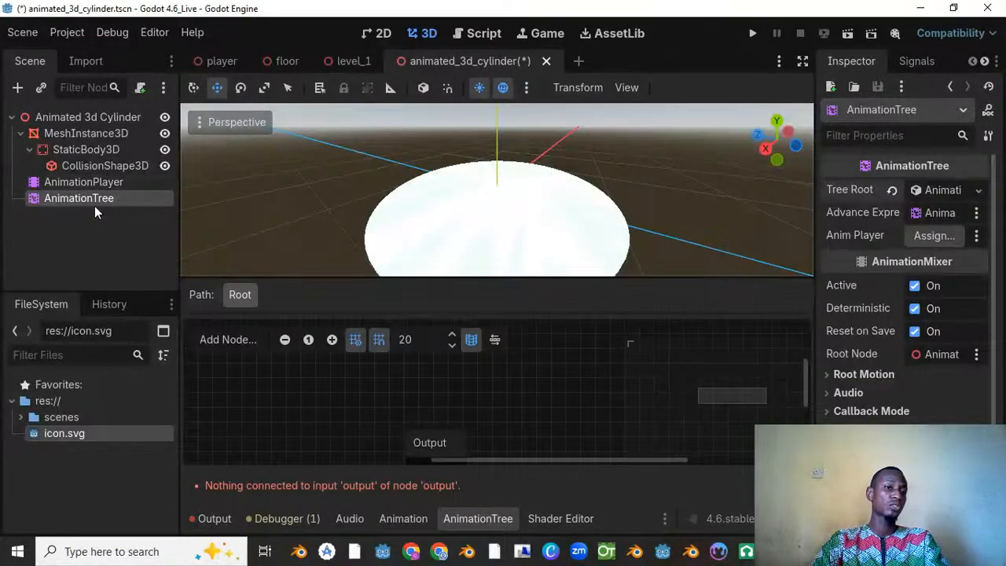
click(938, 242)
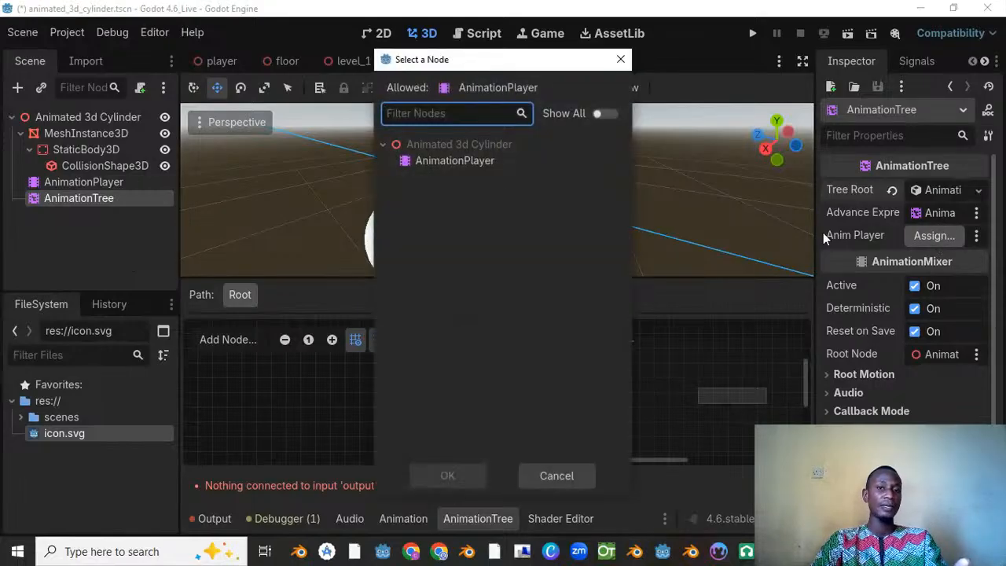
click(441, 162)
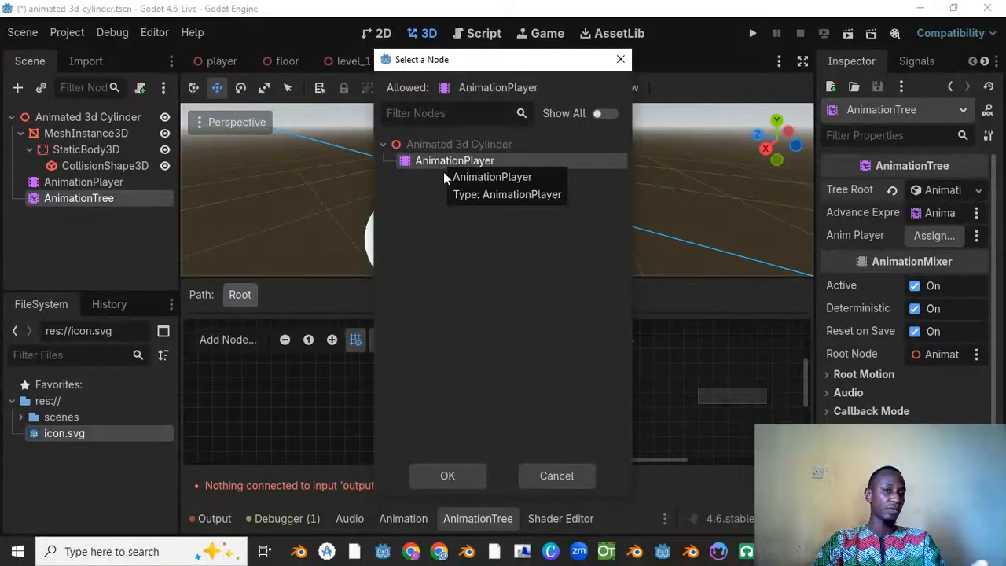
click(447, 476)
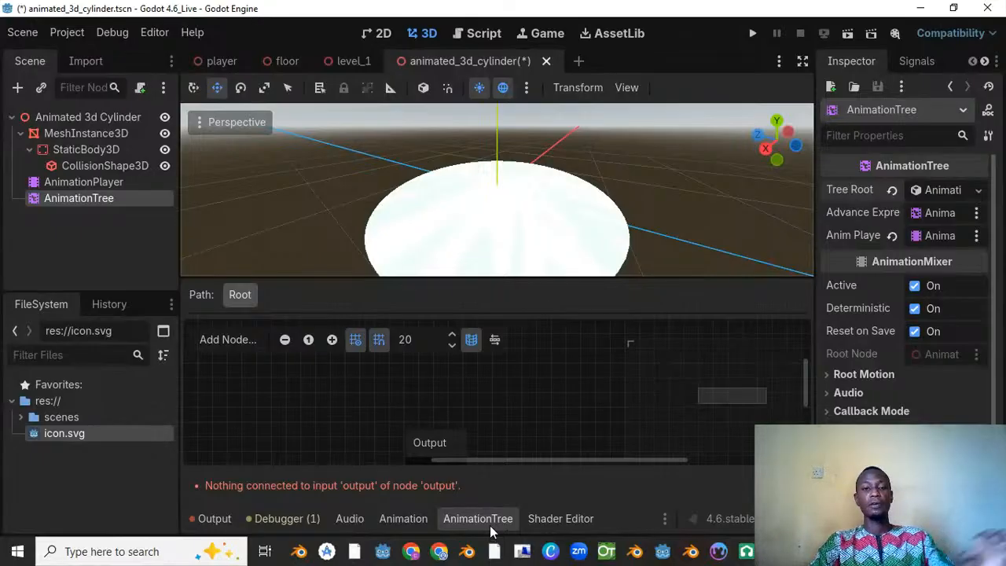
Step: Add an Animation node to the blend tree and place it to the left of the Output node
click(249, 339)
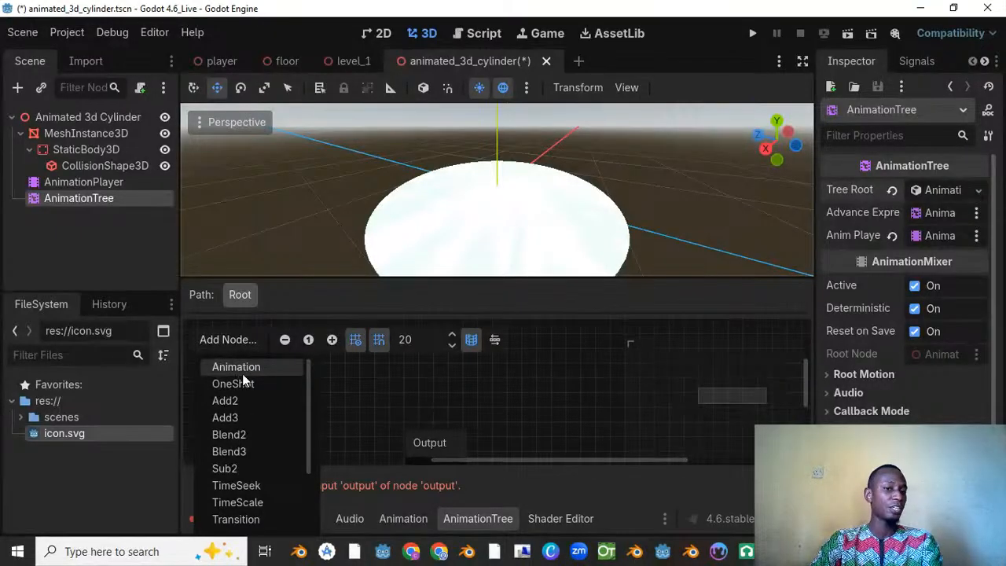
click(243, 370)
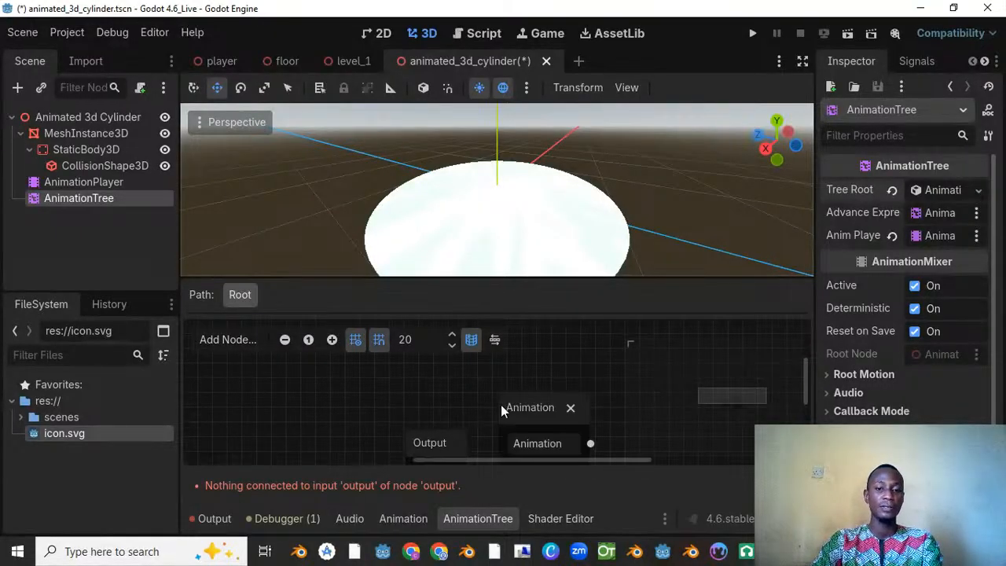
drag(519, 403, 278, 389)
scroll(308, 389, down, 1)
middle_drag(473, 427, 490, 374)
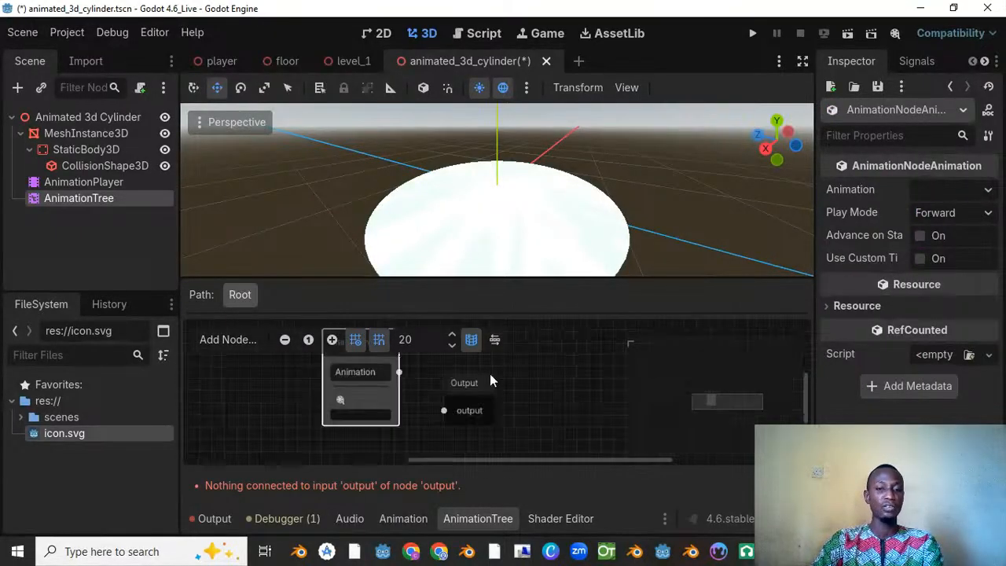
scroll(490, 373, up, 2)
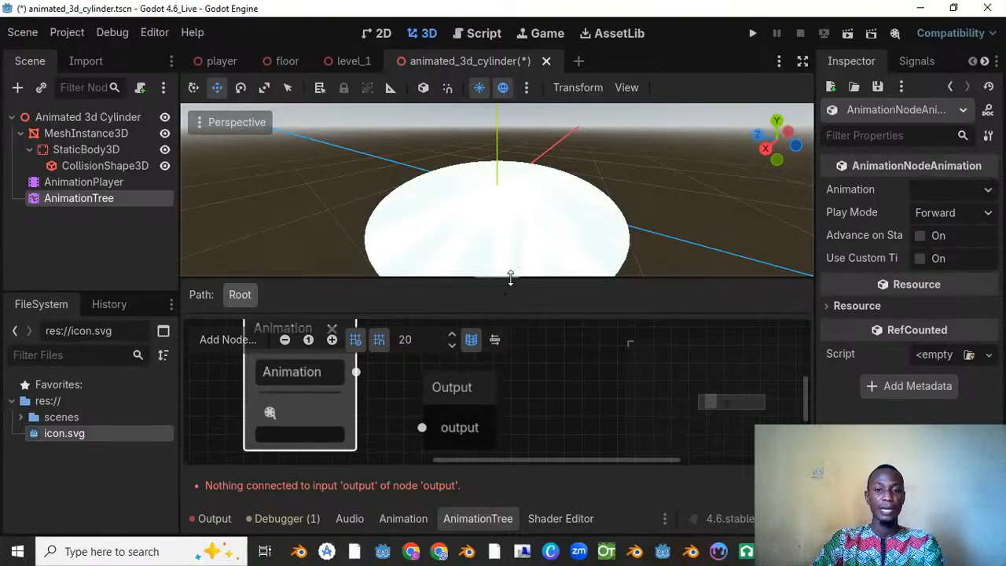
Step: Enlarge the blend tree graph area, space the Animation node away from Output, and assign it the "up and down" animation
drag(510, 279, 524, 173)
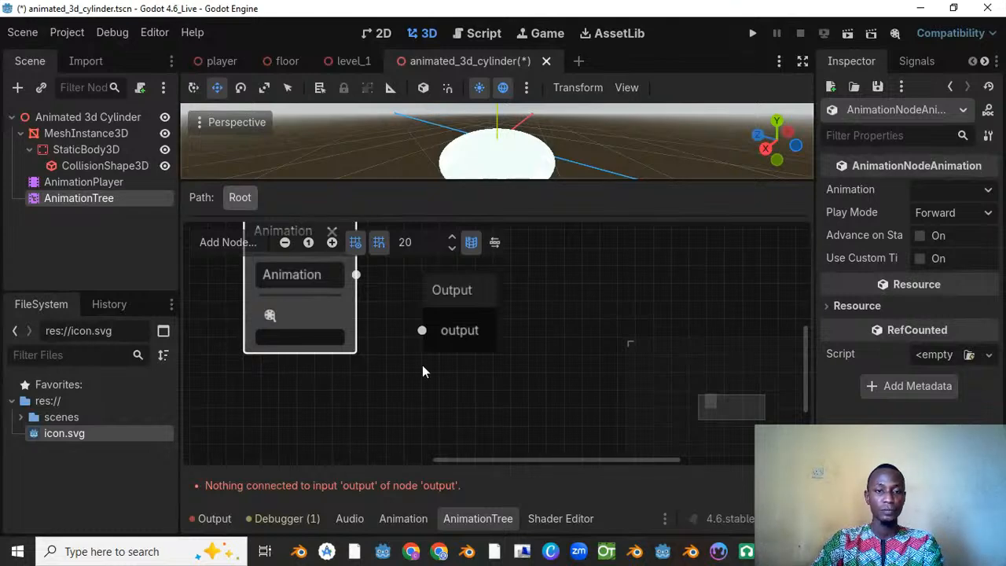
middle_drag(422, 371, 511, 422)
drag(379, 291, 287, 259)
click(288, 352)
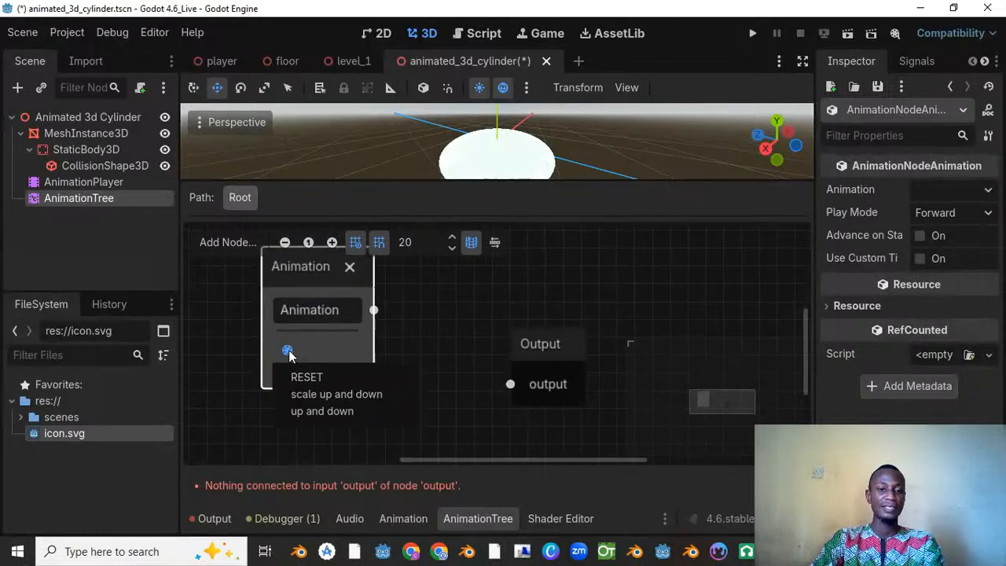
click(315, 412)
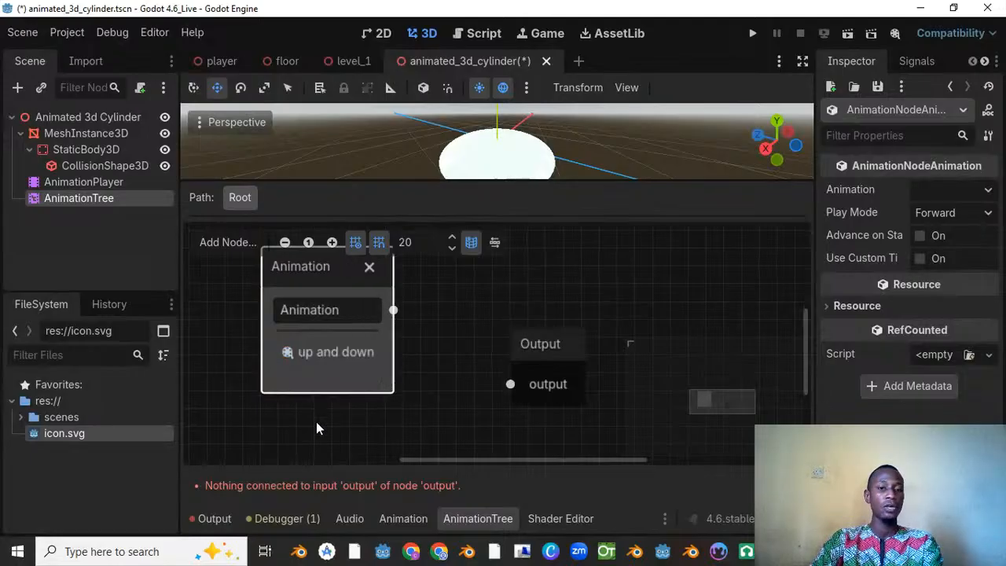
Step: Add a second Animation node below the first, shifting Output farther right, and assign it the "scale up and down" animation
click(216, 247)
click(230, 269)
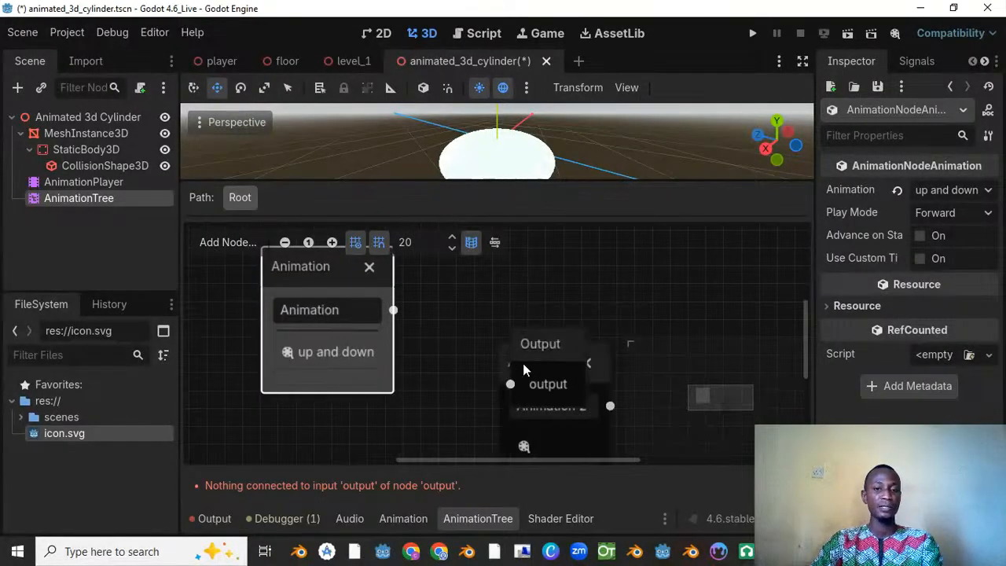
drag(534, 344, 623, 315)
drag(536, 358, 332, 408)
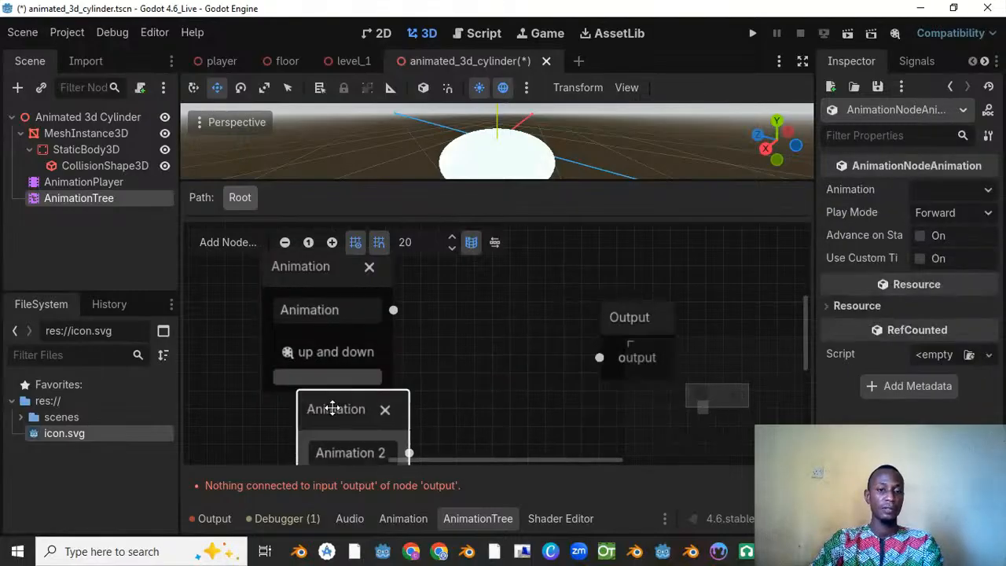
scroll(326, 398, down, 2)
click(306, 392)
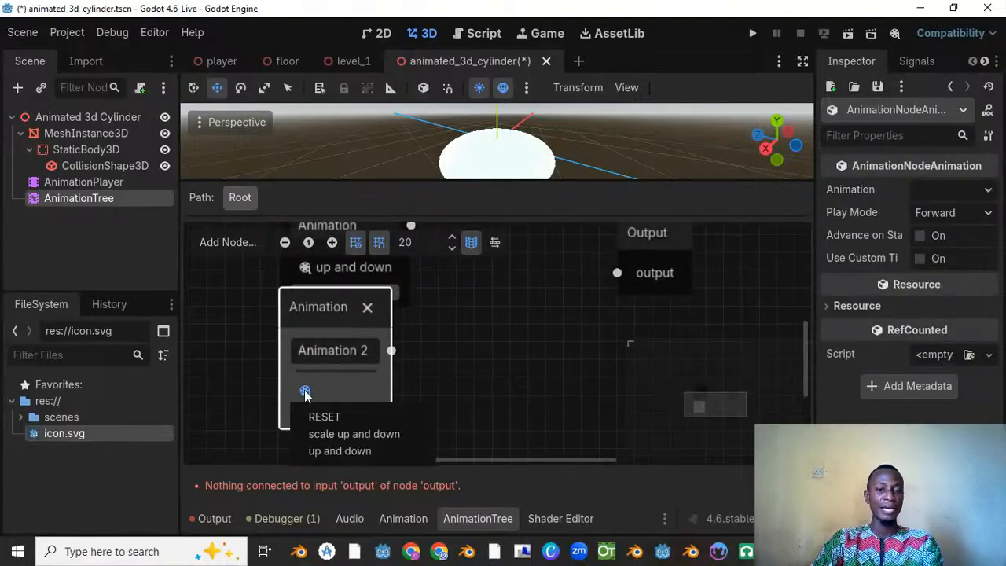
click(342, 436)
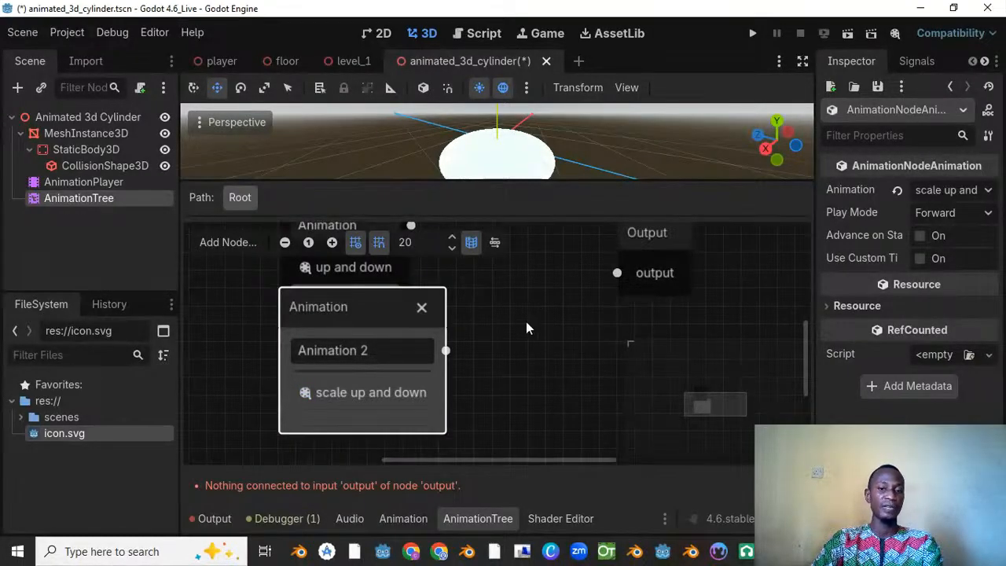
Step: Move the "scale up and down" Animation node clear of the first one and add a Blend2 node between the animations and Output
middle_drag(527, 323, 514, 370)
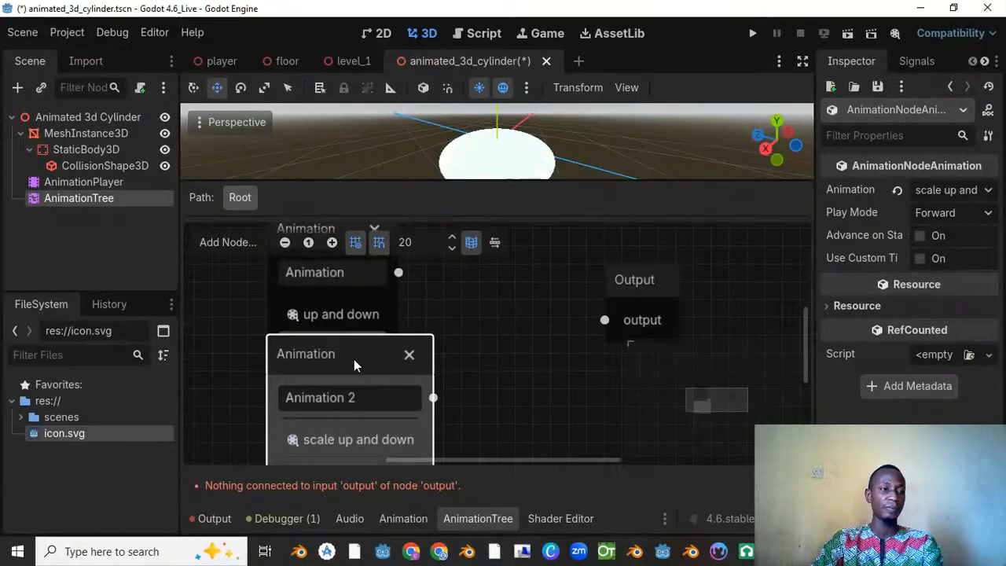
drag(354, 359, 303, 388)
scroll(432, 350, down, 1)
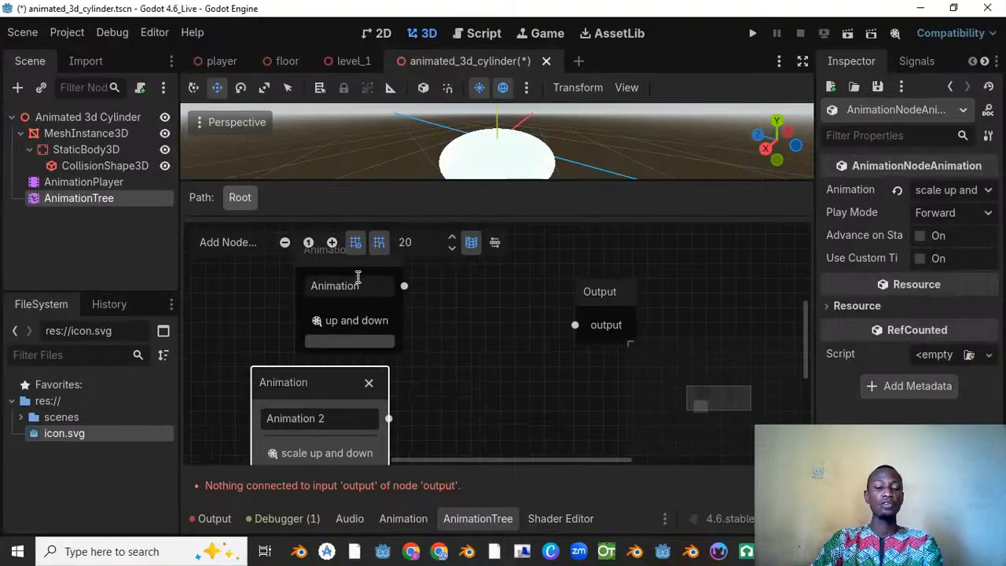
scroll(335, 330, up, 1)
click(218, 242)
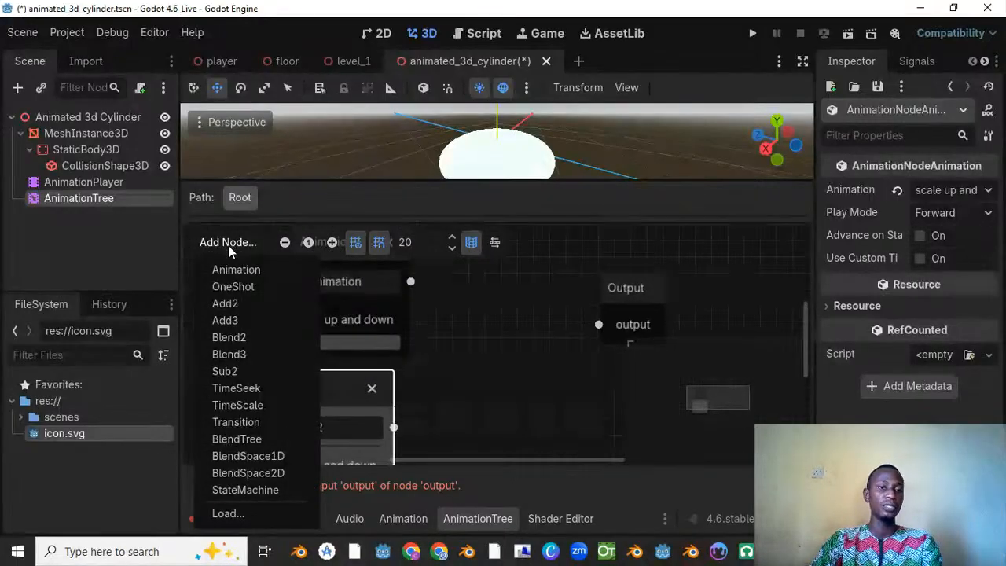
click(243, 339)
drag(525, 360, 480, 290)
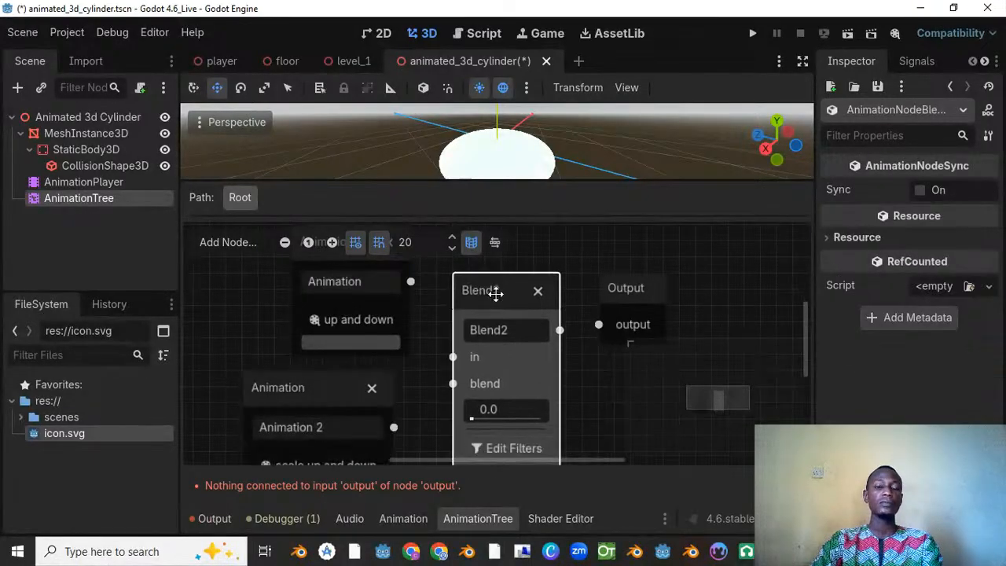
Step: Connect Animation to Blend2's "in", Animation 2 to its "blend", shift Output farther right, and connect Blend2 to it
drag(410, 282, 452, 357)
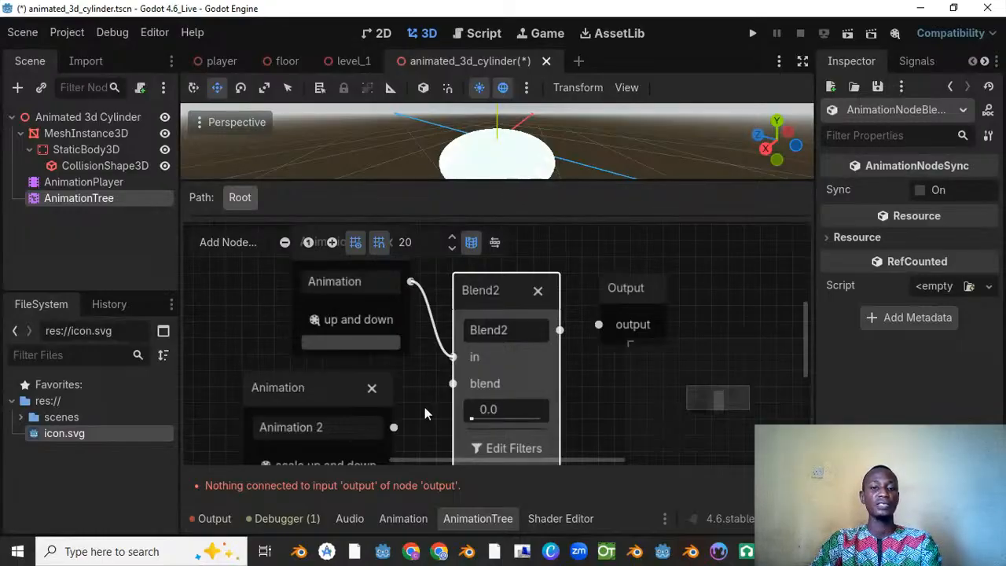
drag(393, 427, 407, 414)
drag(454, 385, 453, 384)
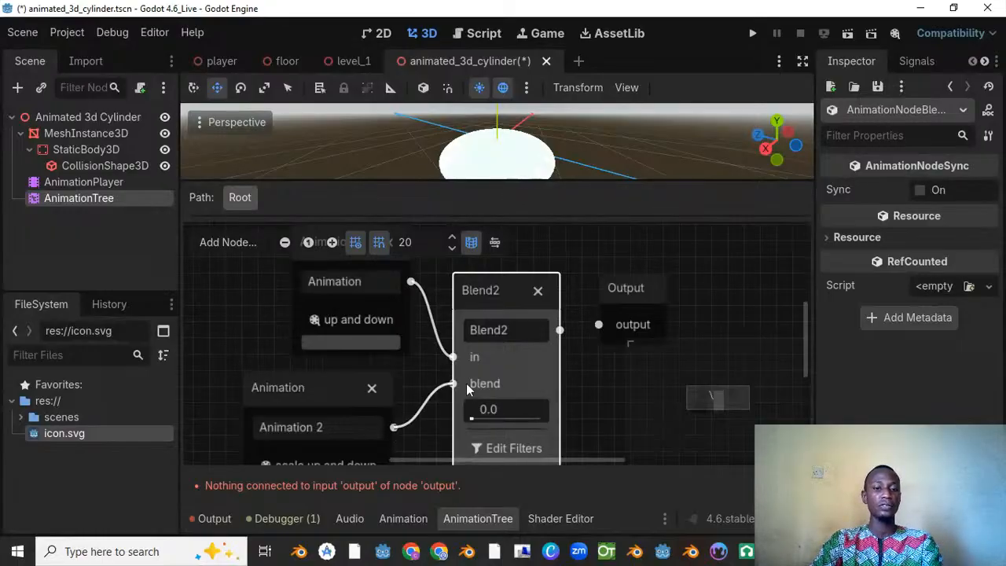
drag(639, 288, 701, 288)
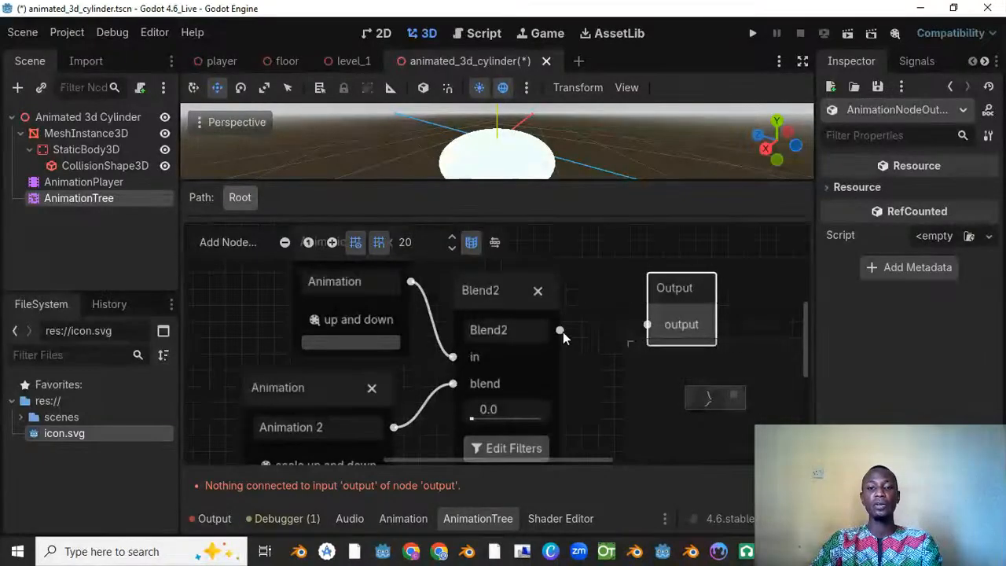
drag(560, 329, 648, 324)
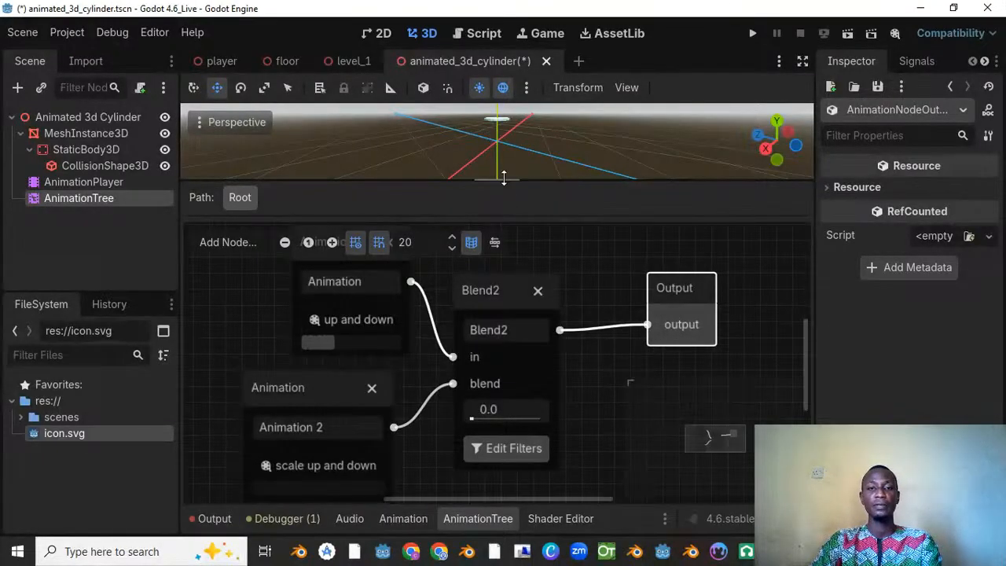
Step: Enlarge the 3D viewport above the blend tree and preview the disc with the Blend2 amount at 0.0
drag(504, 182, 503, 294)
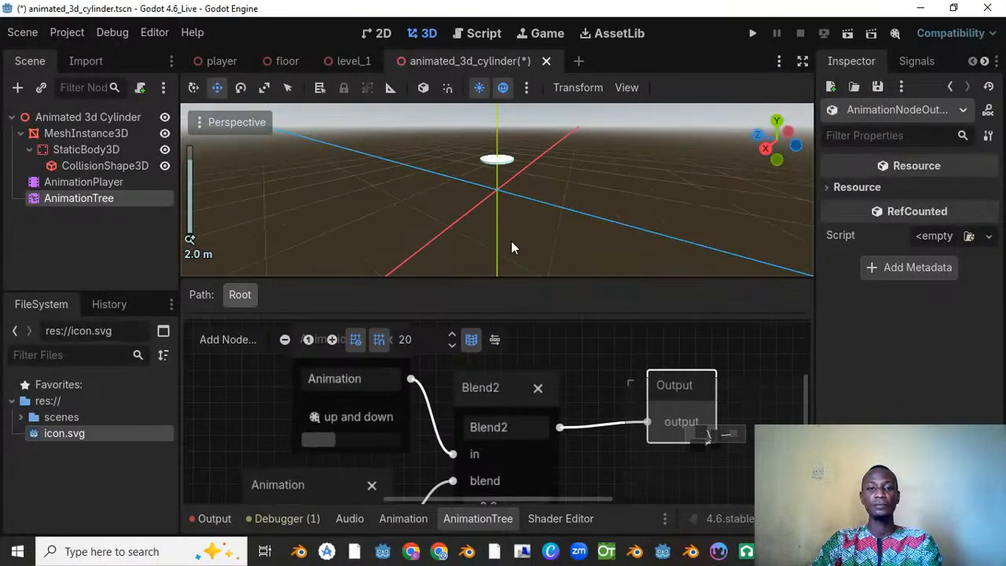
scroll(510, 440, down, 1)
scroll(478, 439, up, 1)
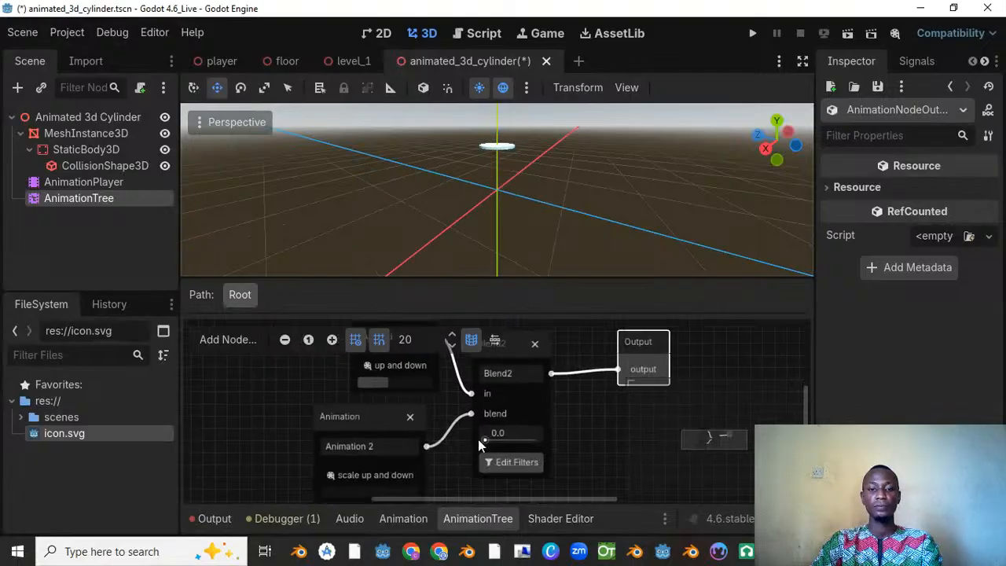
scroll(475, 446, up, 1)
drag(489, 438, 363, 457)
scroll(517, 188, down, 5)
scroll(407, 401, down, 4)
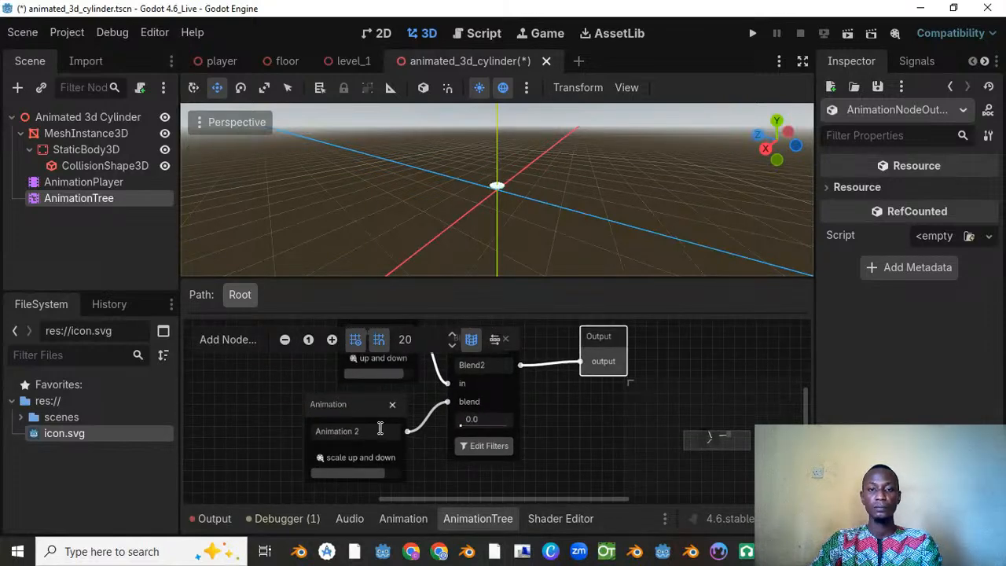
Step: Move the "up and down" Animation node farther left of the Blend2 node
middle_drag(384, 423, 372, 474)
drag(353, 358, 306, 358)
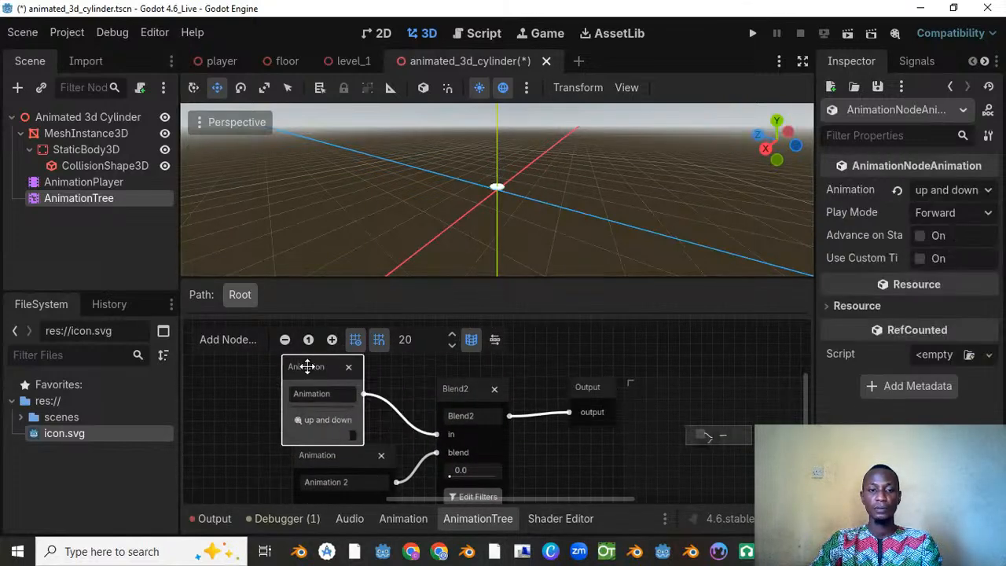
scroll(378, 456, down, 1)
middle_drag(396, 432, 400, 384)
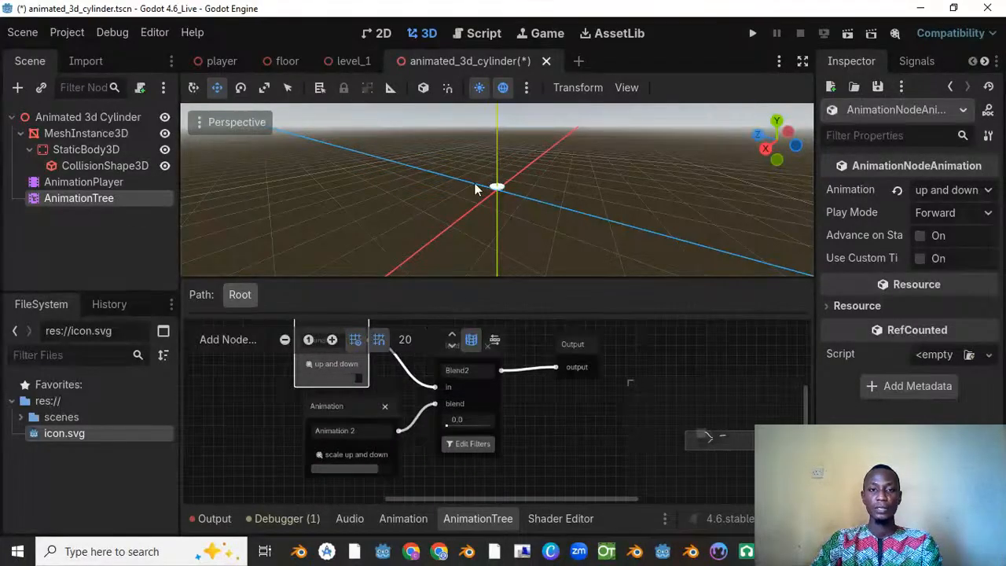
Step: Preview the disc with the Blend2 amount at 1.0, and return the amount to 0.0
scroll(468, 191, up, 2)
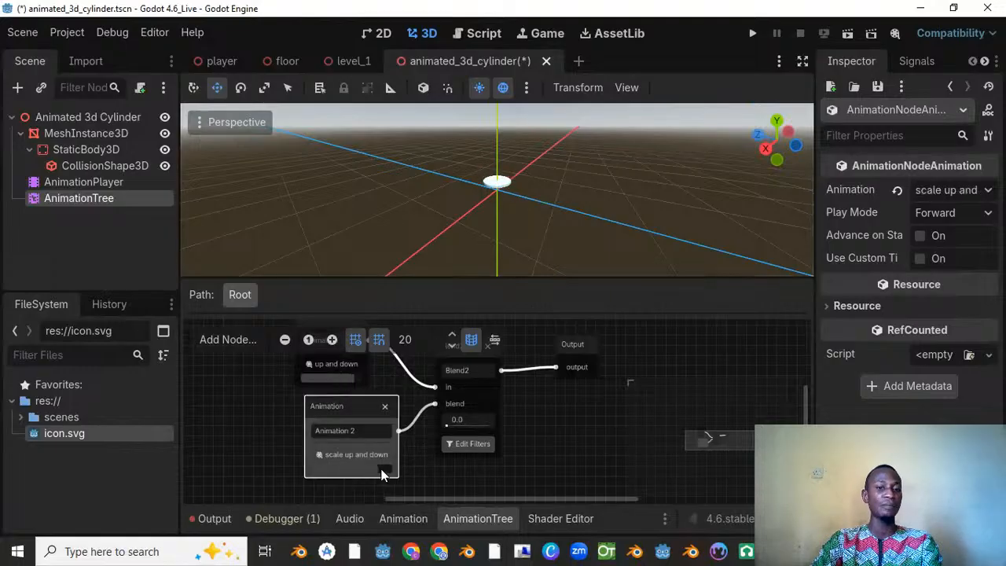
drag(449, 423, 500, 423)
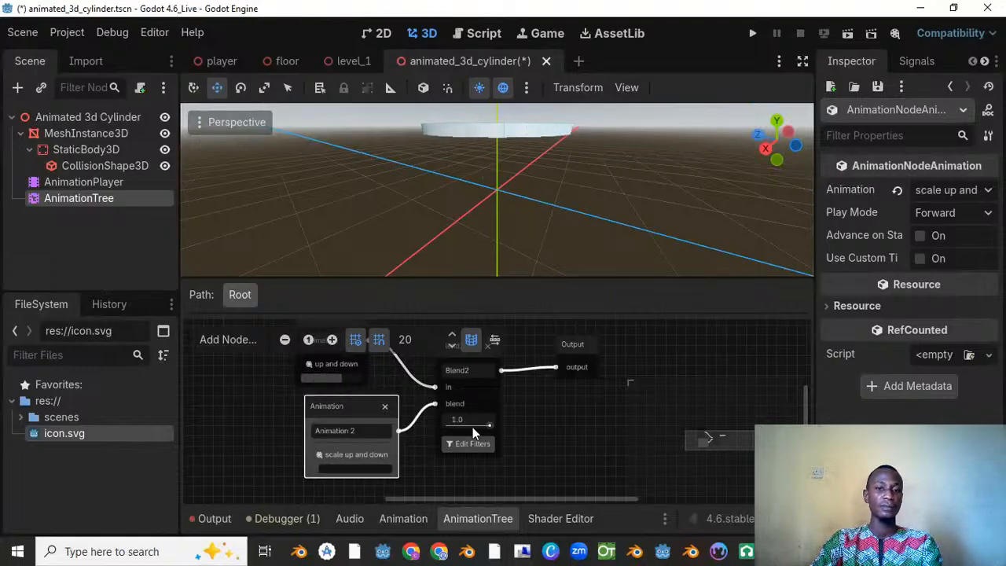
drag(488, 427, 387, 432)
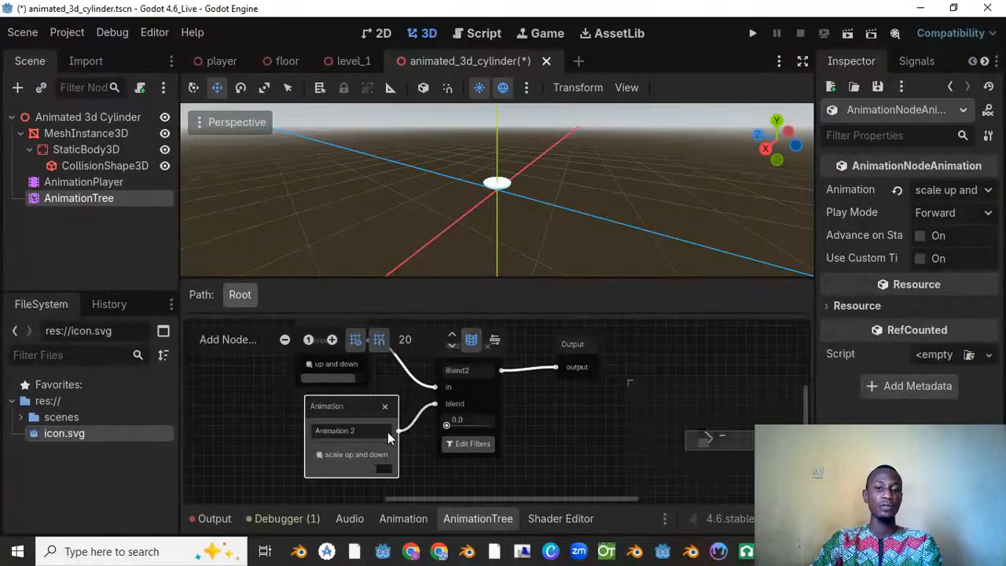
Step: Switch the AnimationPlayer's "scale up and down" animation to ping-pong looping and save the scene
click(97, 182)
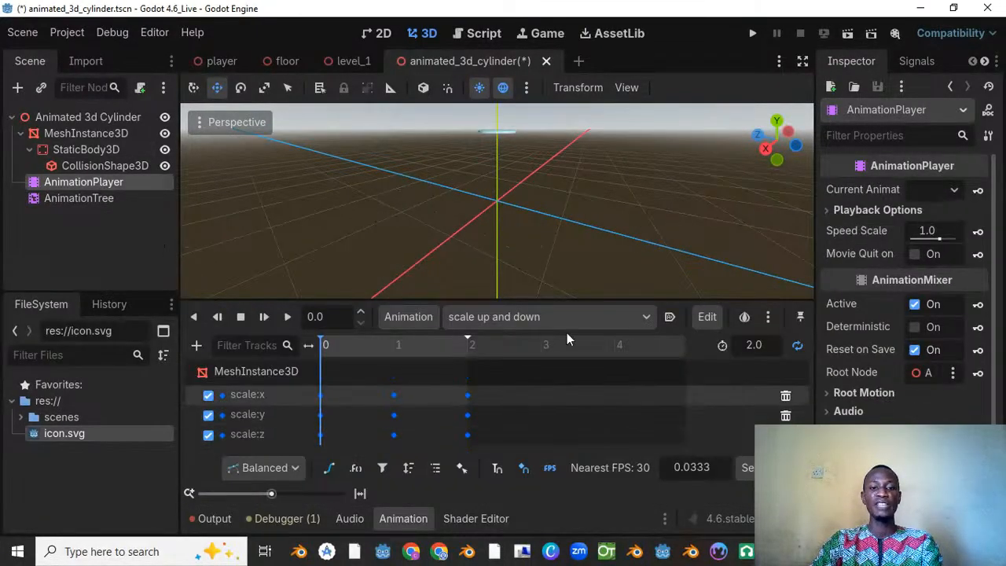
click(498, 313)
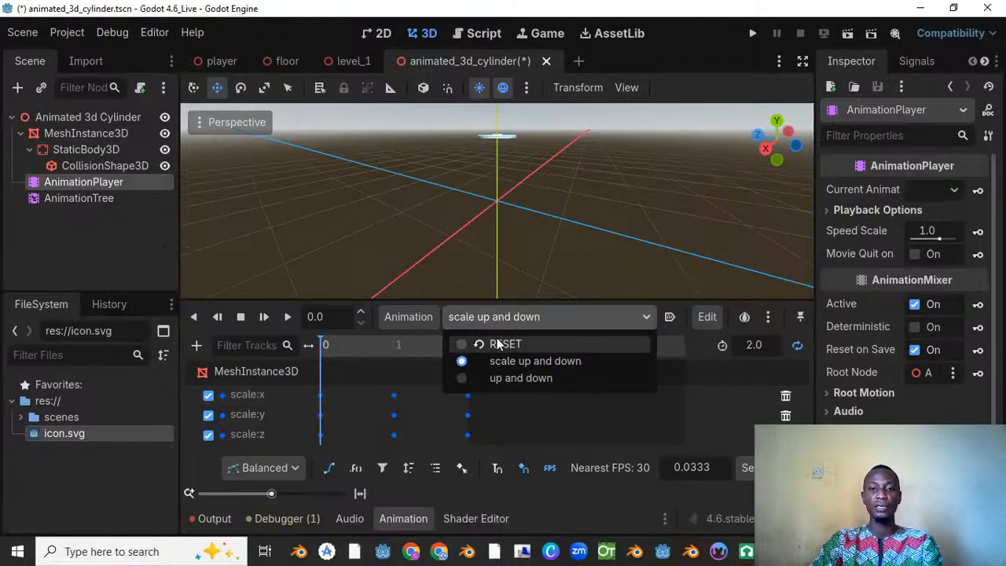
click(509, 318)
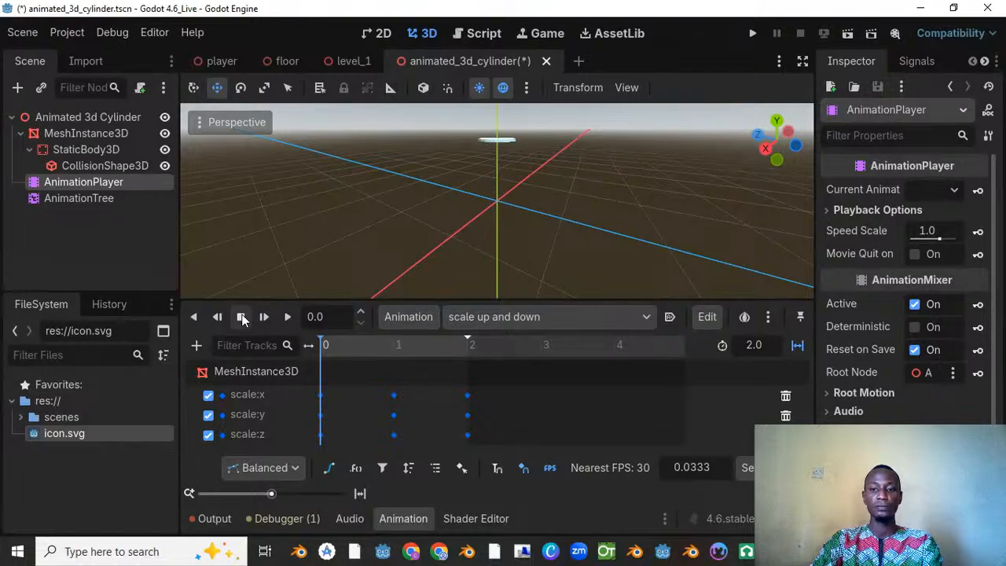
key(ctrl+s)
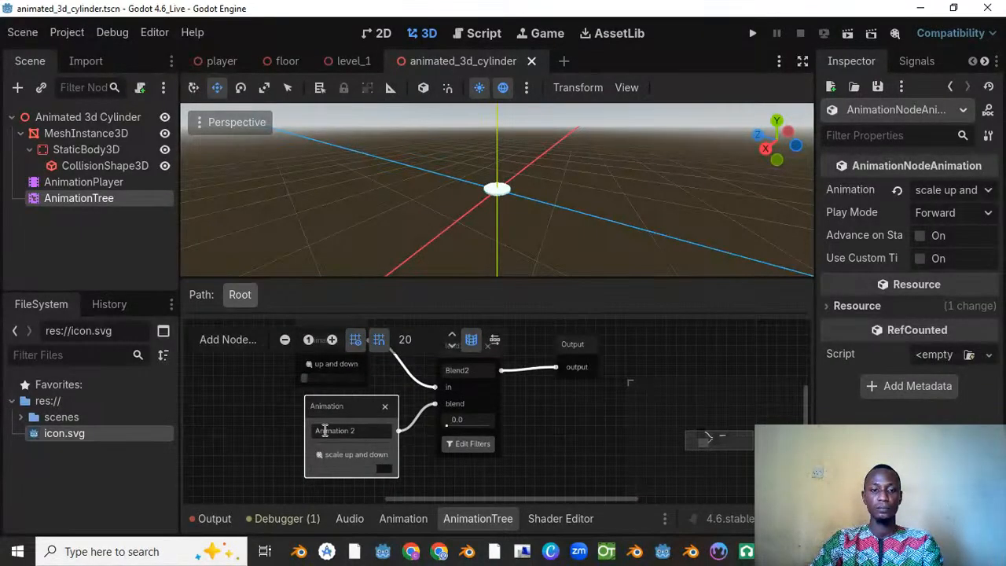
Step: Space the Animation 2 and Blend2 nodes apart, set the Blend2 amount to 1.0, and preview the disc from another angle
drag(338, 405, 317, 416)
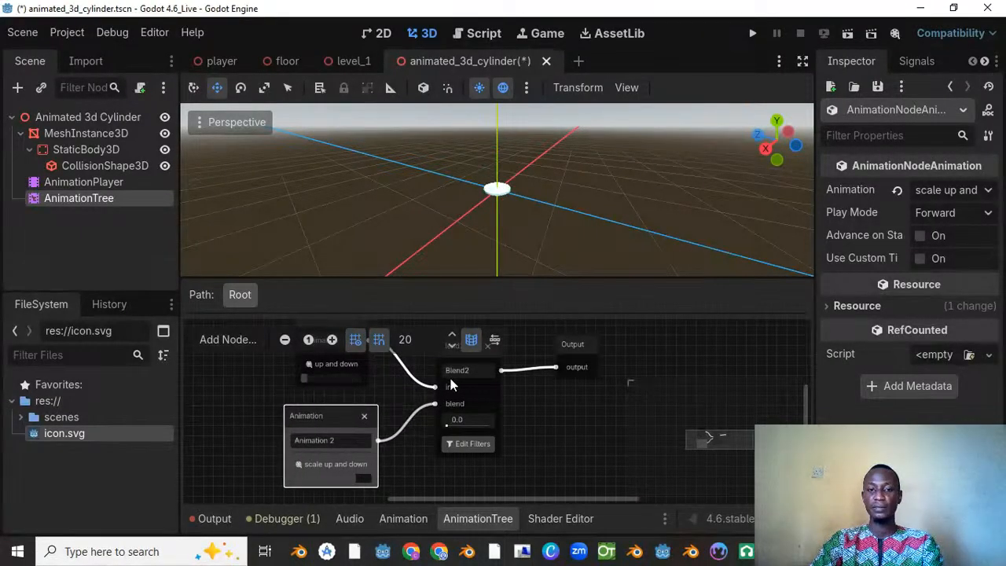
middle_drag(494, 433, 508, 479)
drag(484, 390, 482, 381)
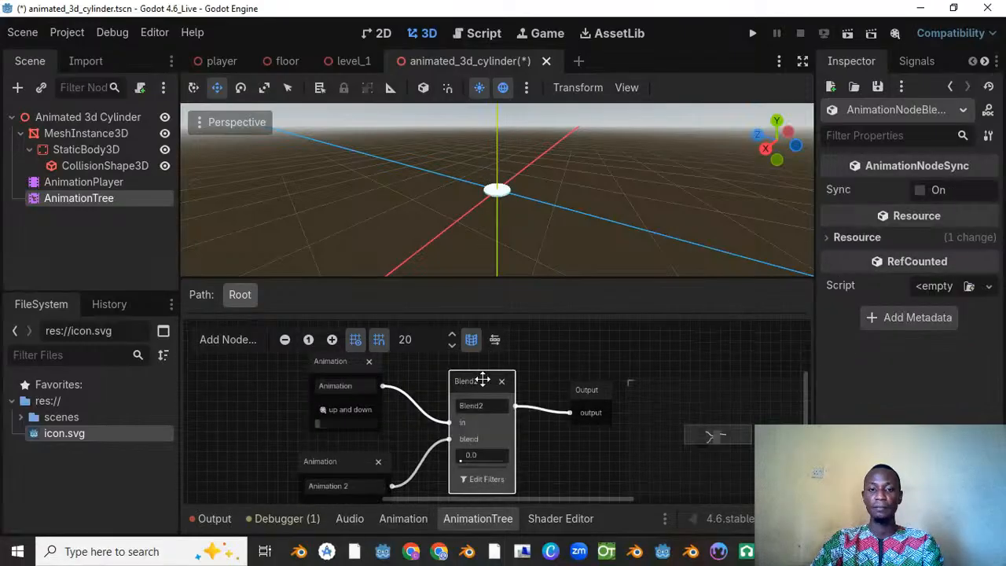
drag(464, 460, 520, 462)
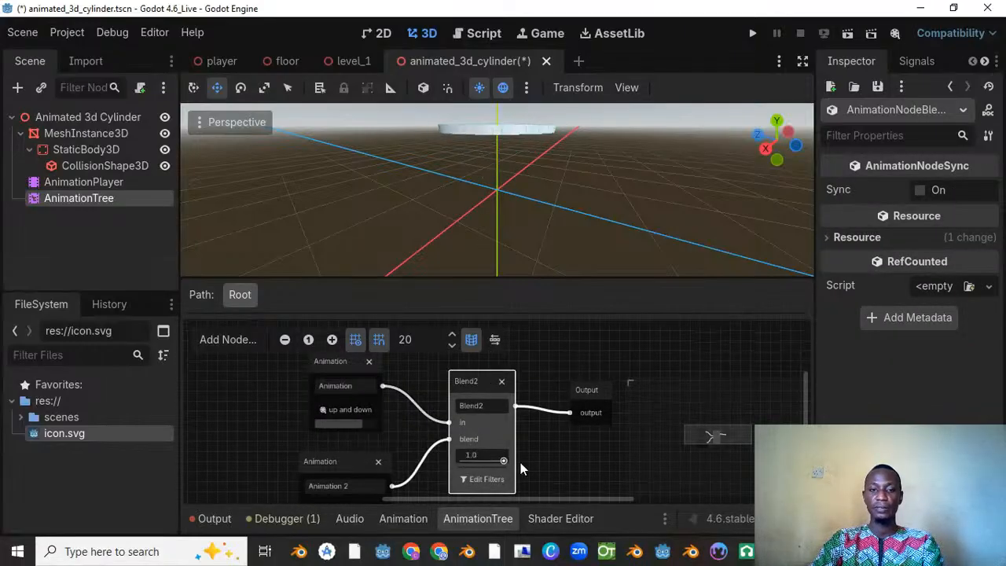
scroll(499, 184, down, 5)
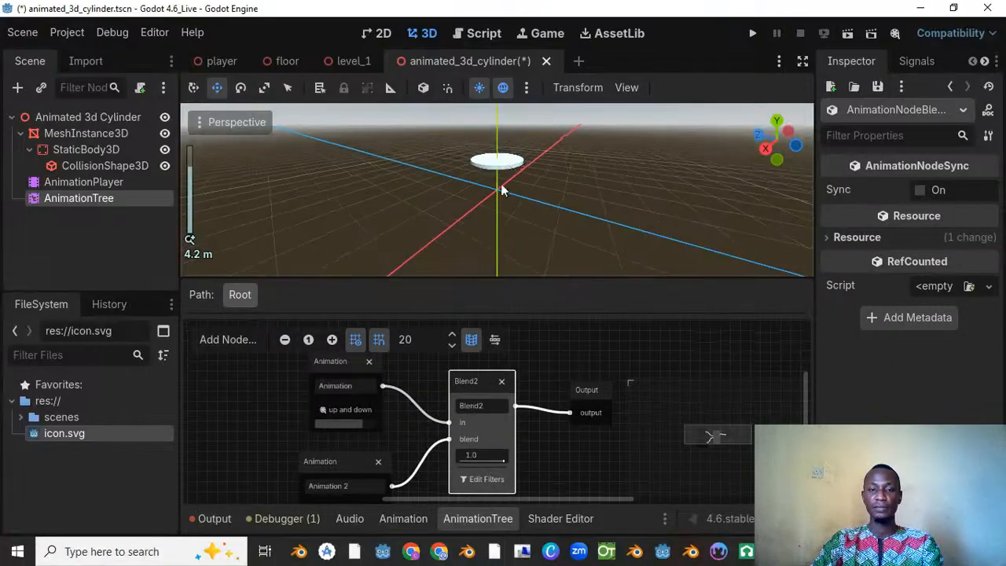
middle_drag(501, 183, 456, 134)
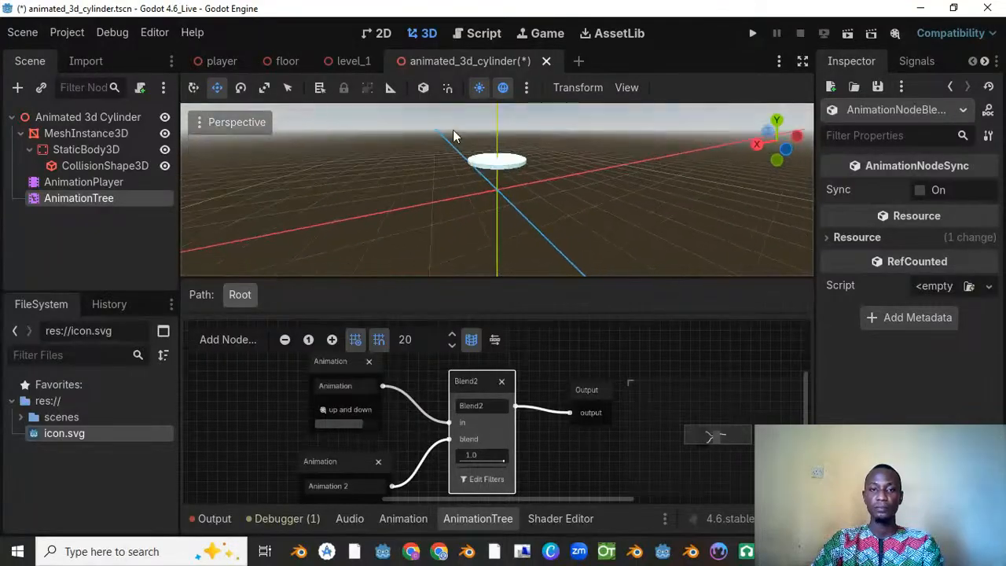
scroll(453, 385, down, 1)
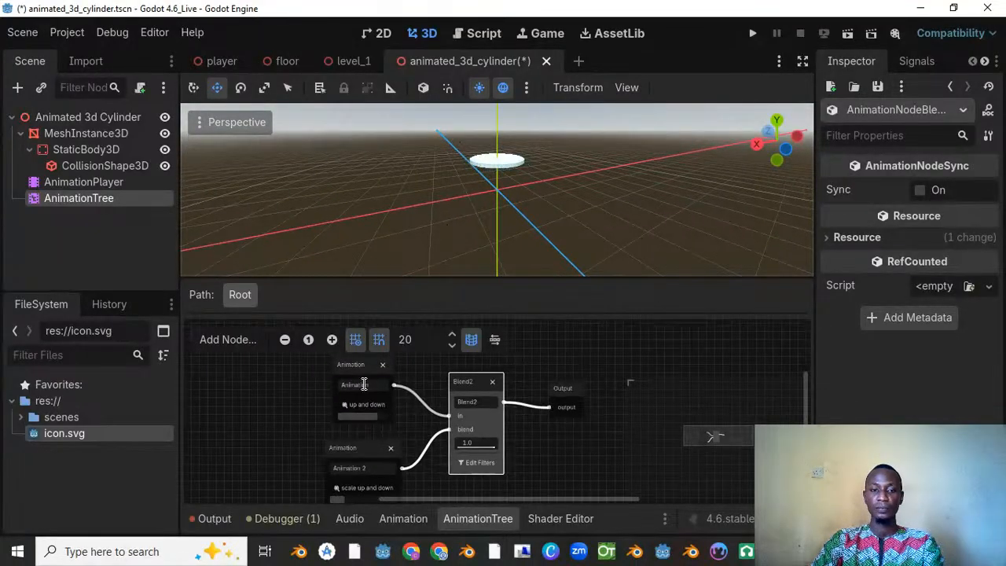
scroll(401, 438, down, 2)
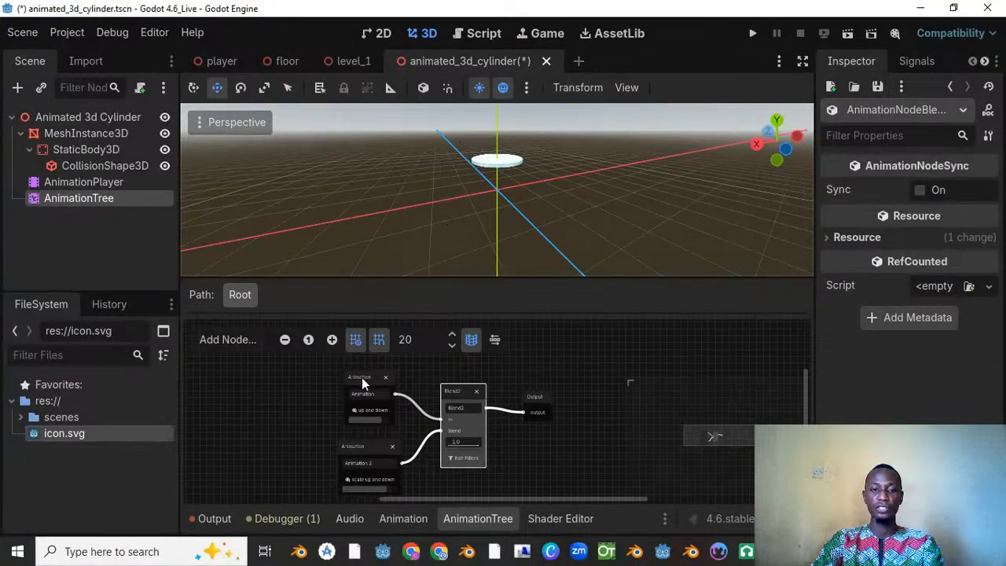
Step: Reposition the Blend2 node and move the Output node farther right in the blend tree
mouse_move(360, 378)
mouse_down()
mouse_move(338, 383)
mouse_move(366, 374)
mouse_up()
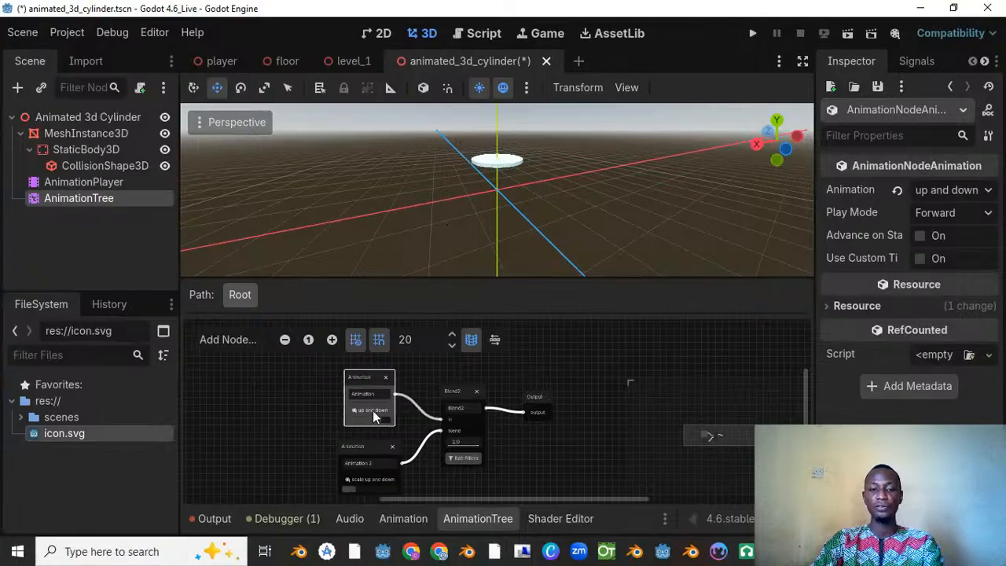
click(366, 448)
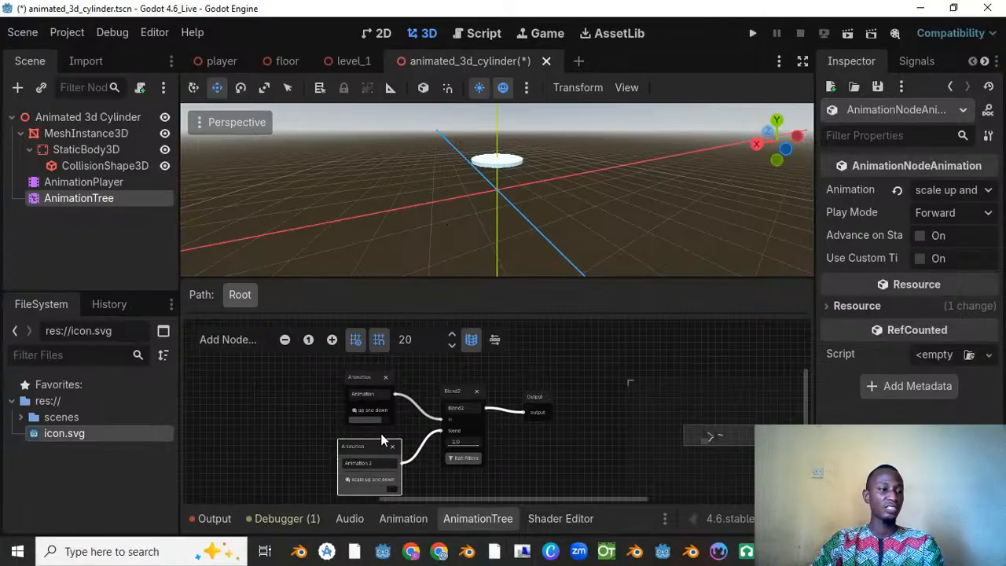
drag(460, 399, 459, 400)
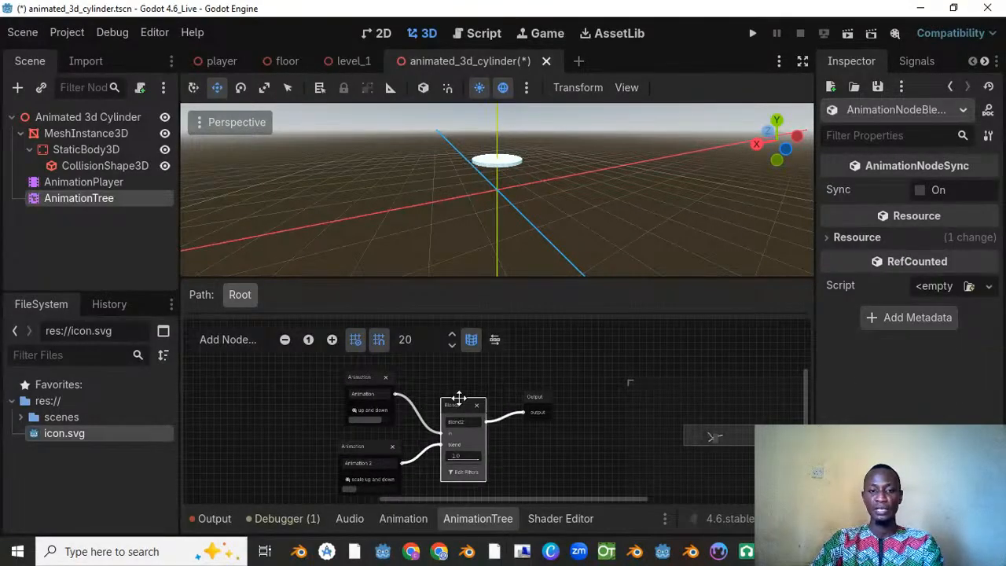
drag(543, 400, 562, 412)
middle_drag(455, 402, 477, 376)
Step: Move both Animation nodes farther left of Blend2, keeping "up and down" above "scale up and down"
scroll(472, 445, up, 1)
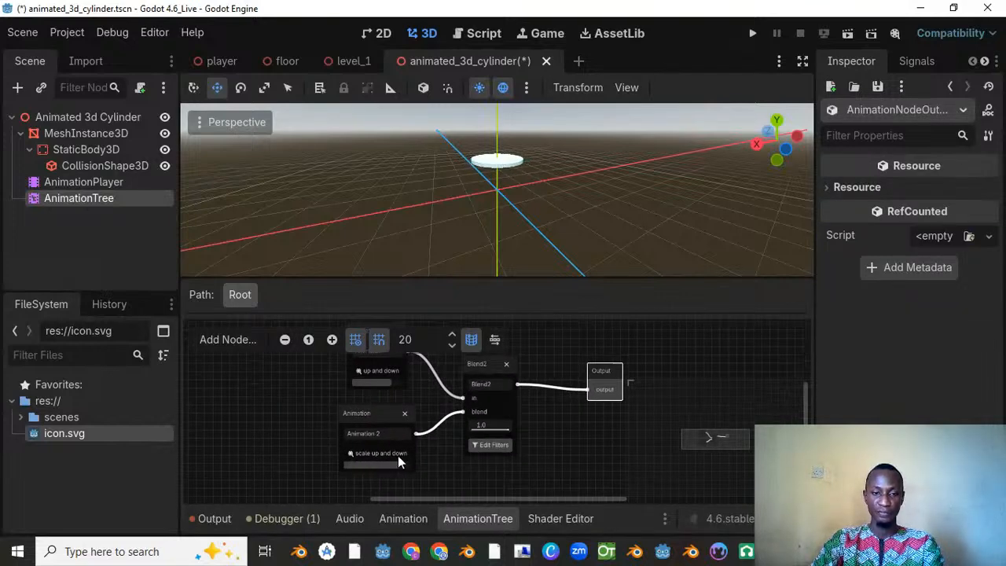
drag(390, 462, 348, 463)
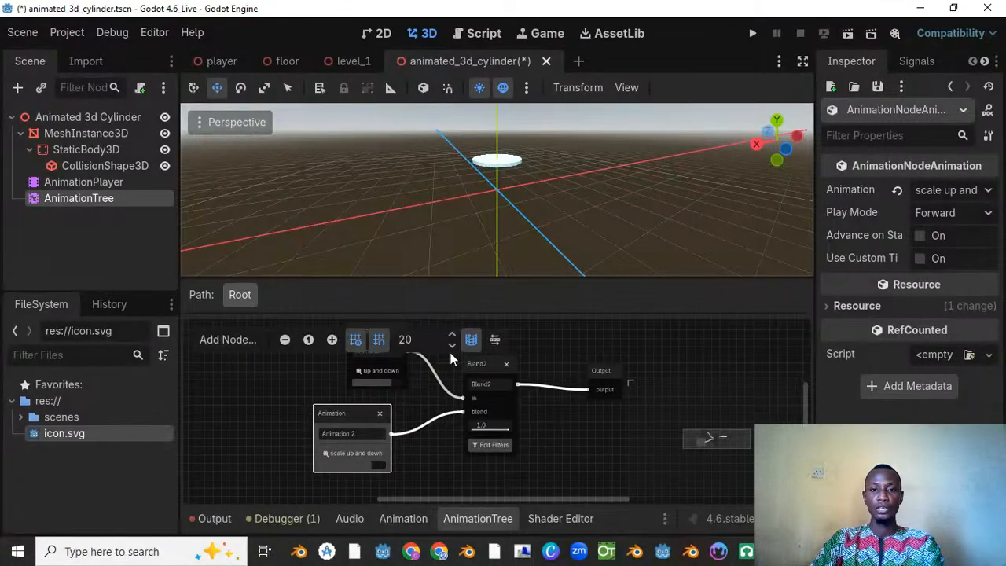
middle_drag(407, 394, 416, 466)
drag(369, 409, 338, 404)
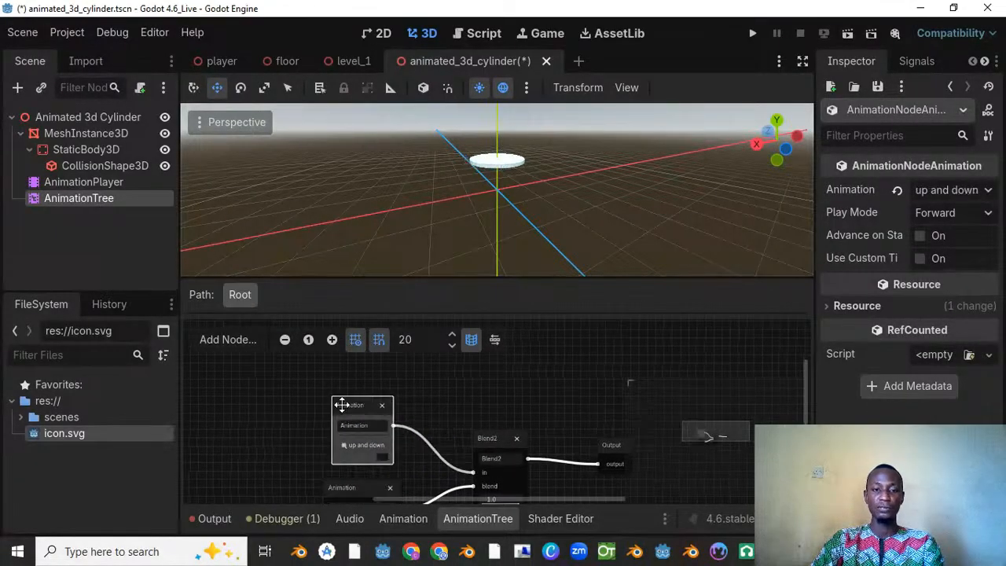
Step: Set the Blend2 node's blend amount to 0.0
scroll(519, 480, down, 2)
drag(515, 469, 432, 475)
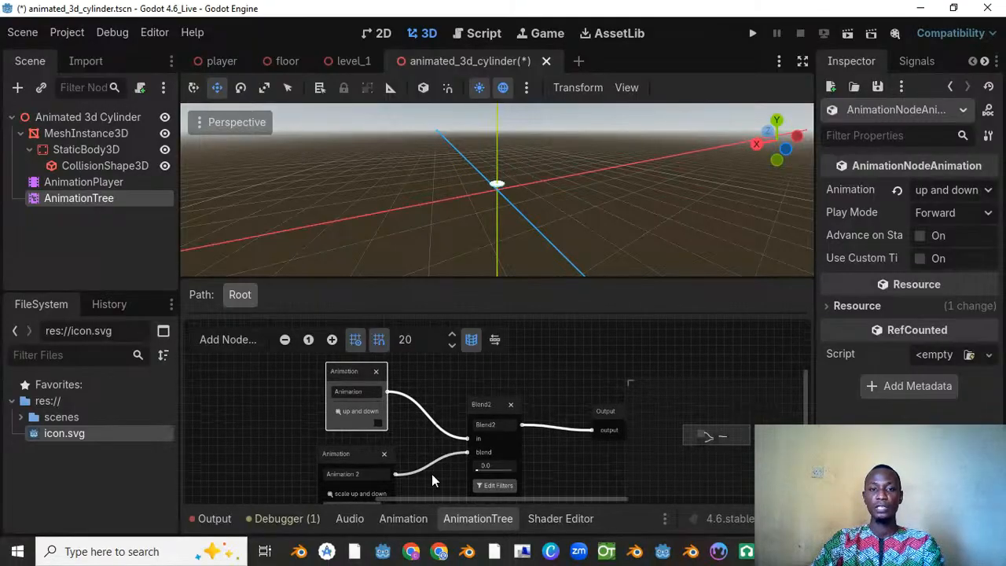
scroll(524, 202, up, 2)
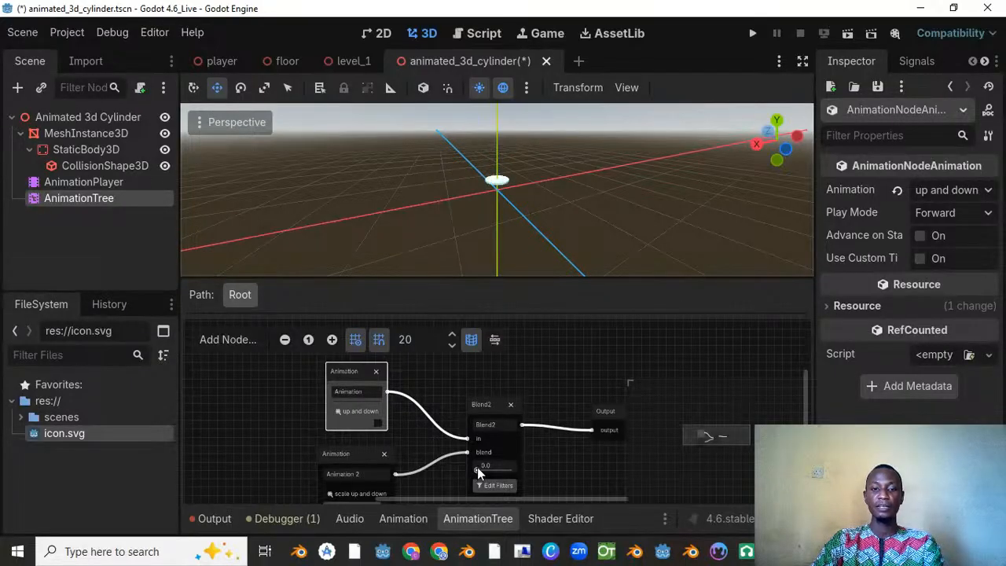
Step: Preview the disc with the Blend2 amount at 1.0, and return the amount to 0.0
drag(477, 467, 526, 475)
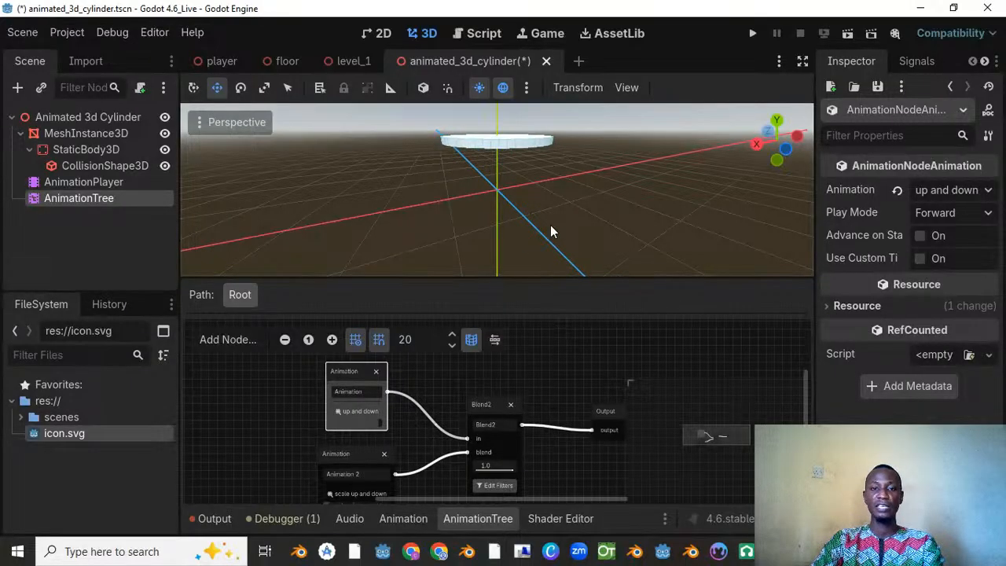
scroll(560, 177, down, 3)
scroll(521, 206, up, 2)
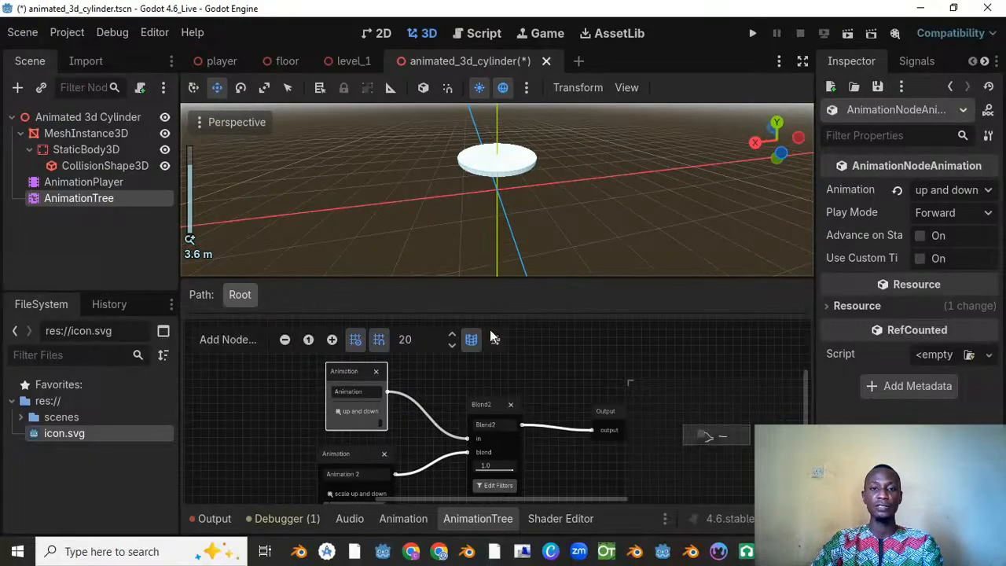
drag(515, 468, 451, 475)
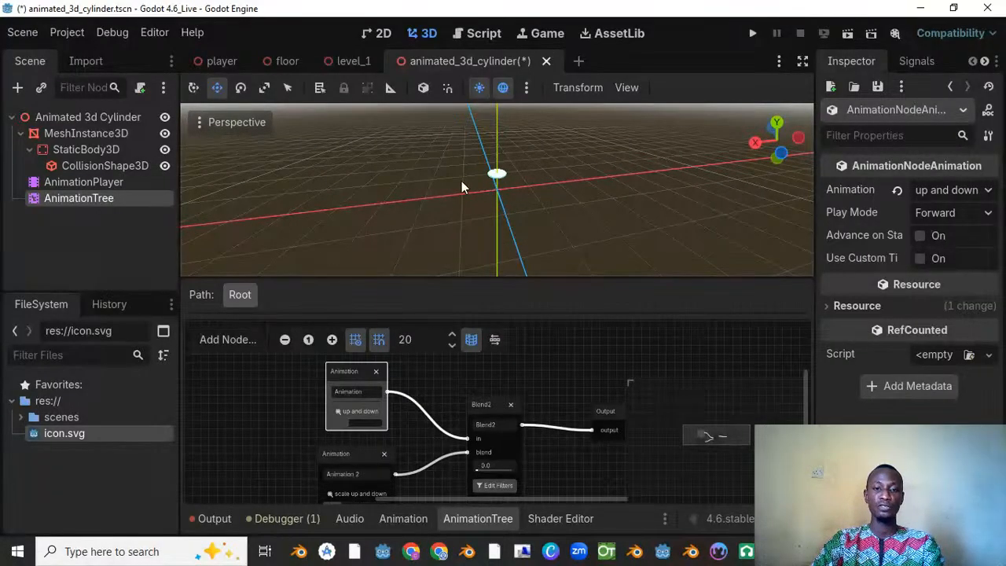
Step: Save the cylinder scene and instantiate animated_3d_cylinder.tscn as a child of Level_1 in the level_1 scene
key(ctrl+s)
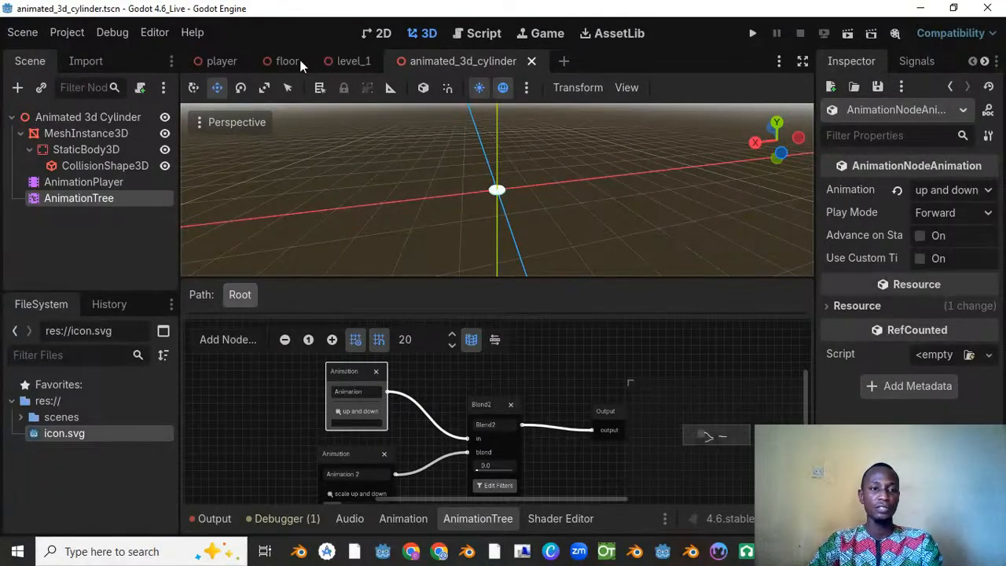
click(346, 63)
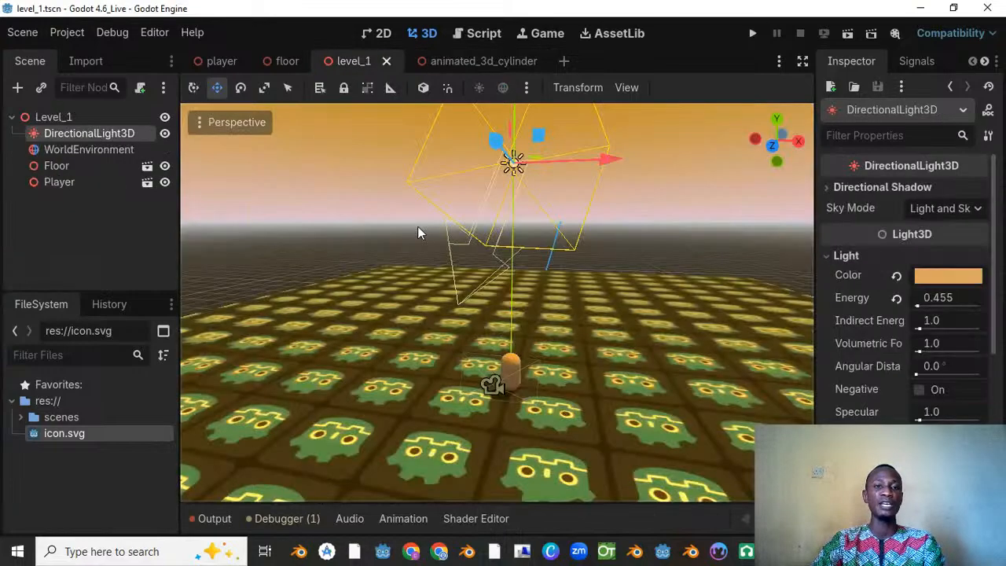
click(67, 117)
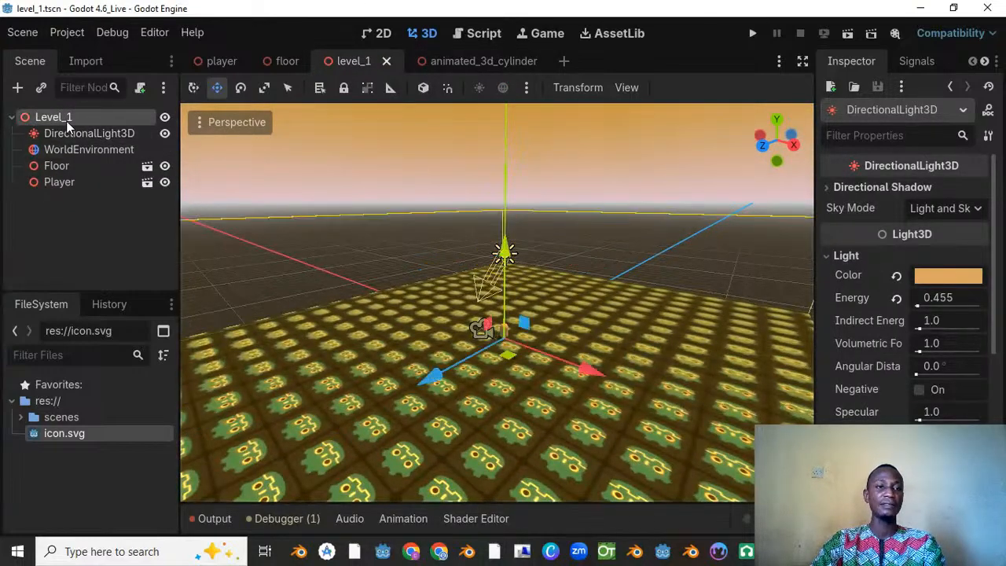
right_click(68, 119)
click(133, 151)
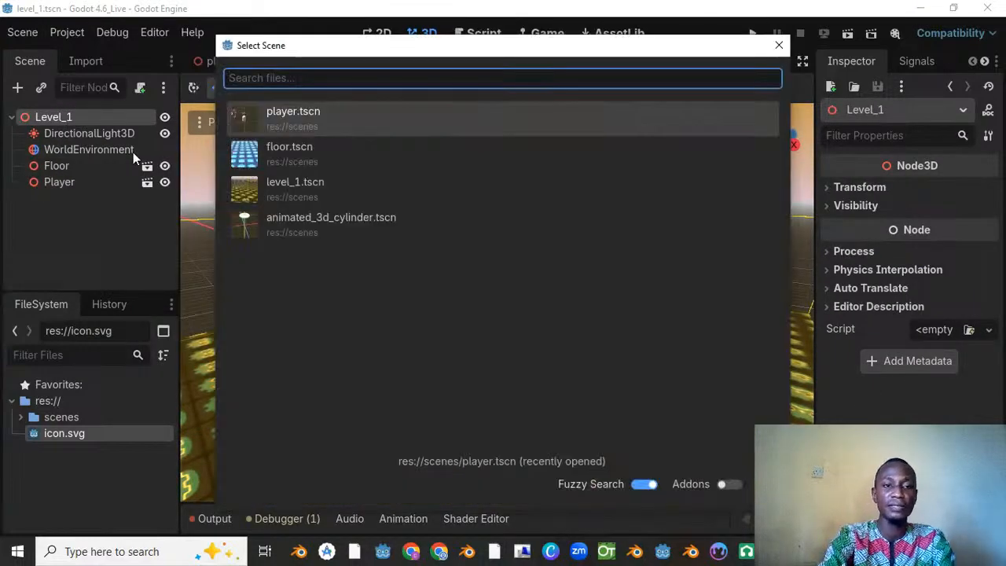
double_click(328, 221)
Step: Move the cylinder instance away from the player along Z to about -3.5 and adjust its height above the floor
scroll(396, 275, up, 4)
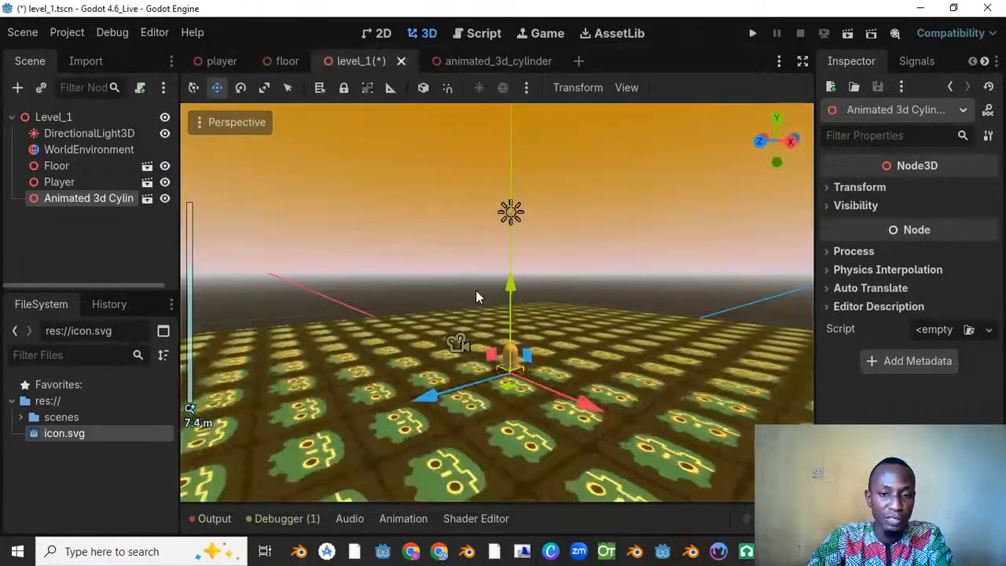
drag(433, 400, 595, 300)
drag(595, 261, 585, 210)
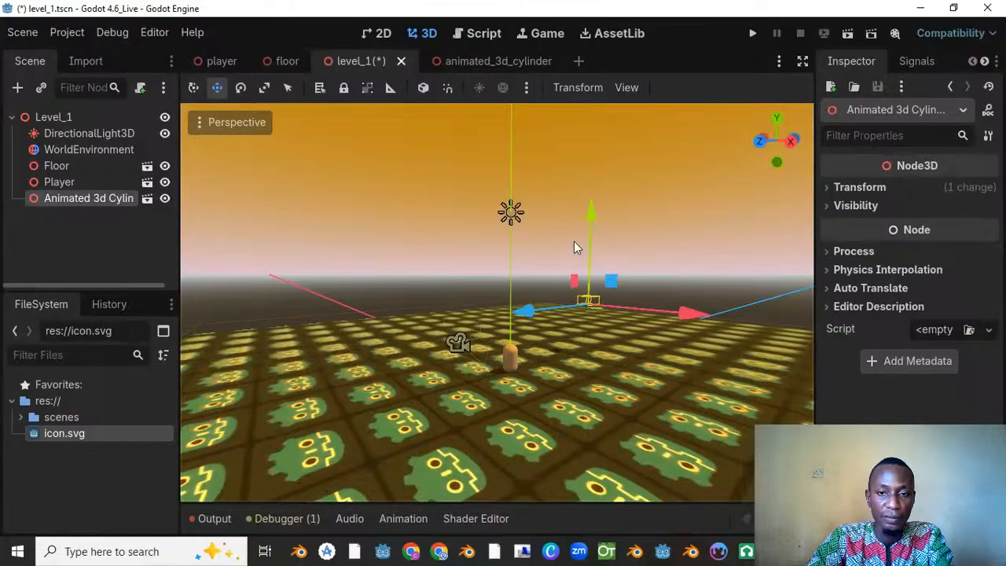
scroll(611, 295, up, 5)
middle_drag(574, 242, 422, 211)
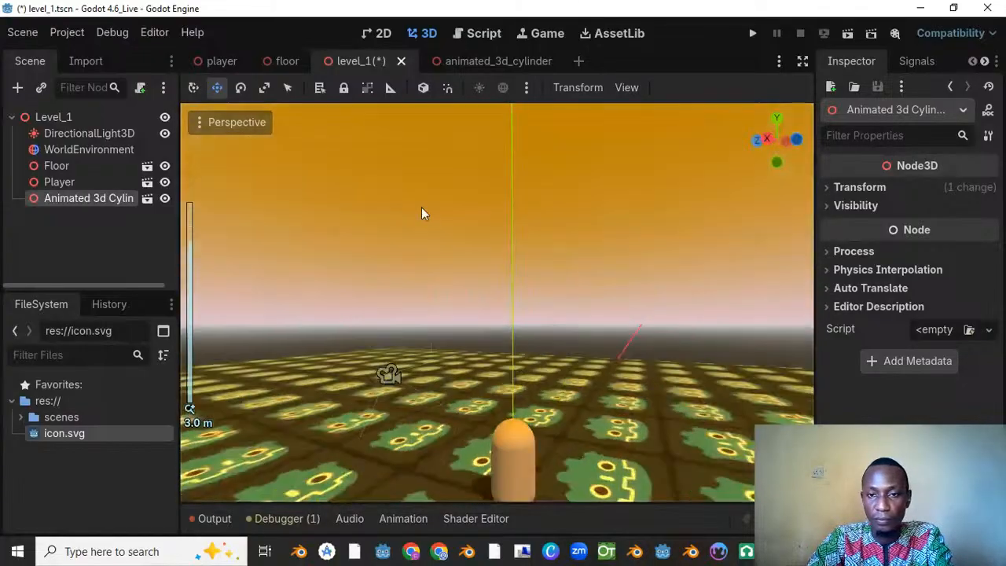
scroll(423, 211, down, 5)
middle_drag(539, 265, 469, 234)
scroll(396, 257, down, 4)
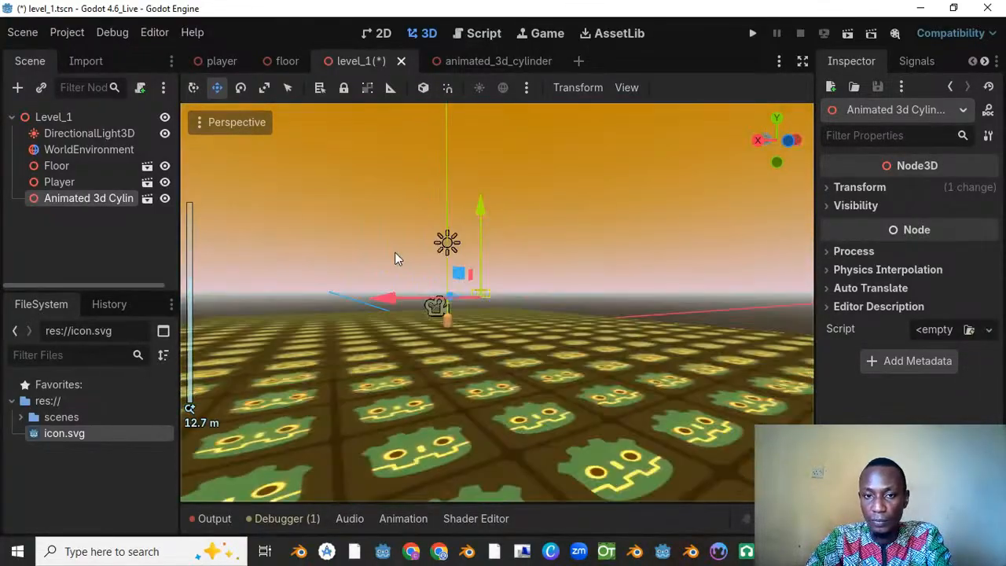
scroll(419, 273, up, 4)
middle_drag(387, 245, 541, 261)
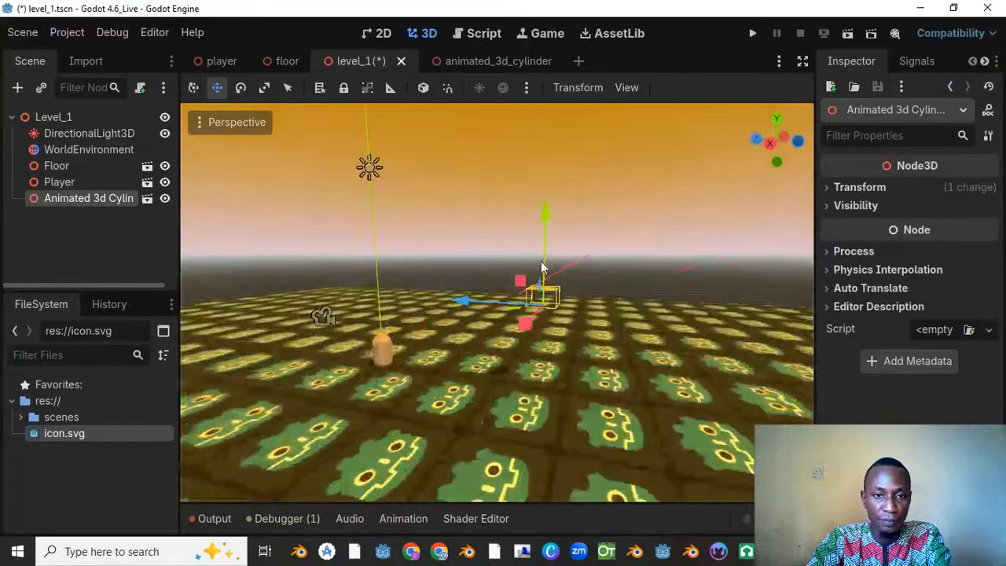
drag(552, 218, 548, 225)
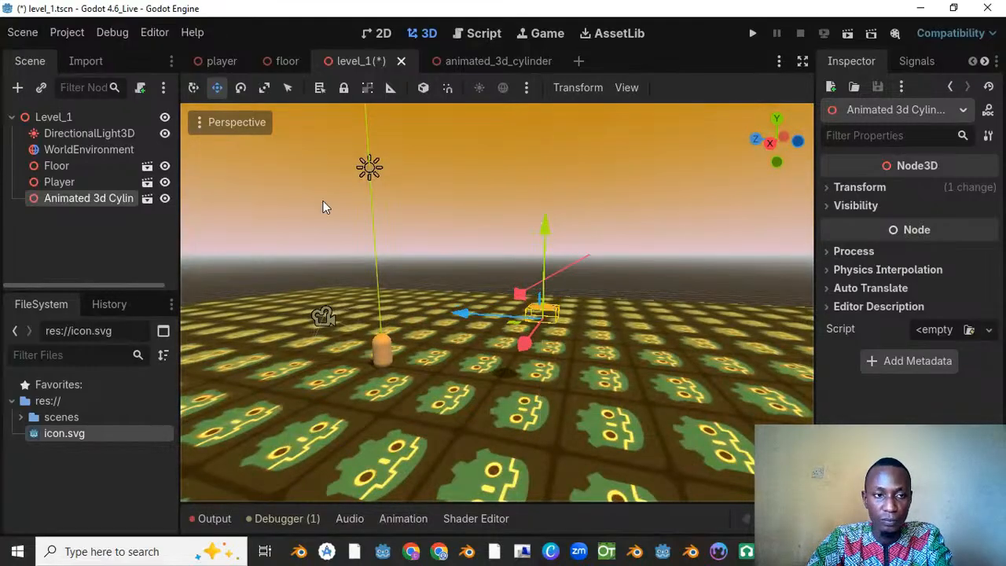
Step: Fine-tune the cylinder instance's height to about 1.02 and shift it along X to about -3.8
middle_drag(326, 207, 512, 302)
scroll(606, 274, down, 5)
drag(548, 197, 549, 207)
drag(639, 306, 553, 308)
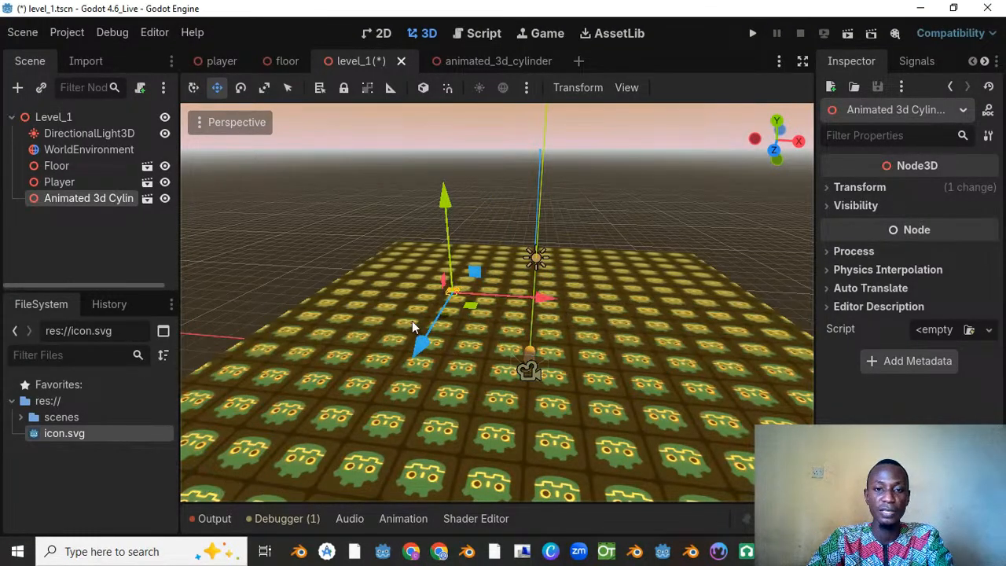
Step: Scale the cylinder instance uniformly to 2.4 and save the level scene
key(r)
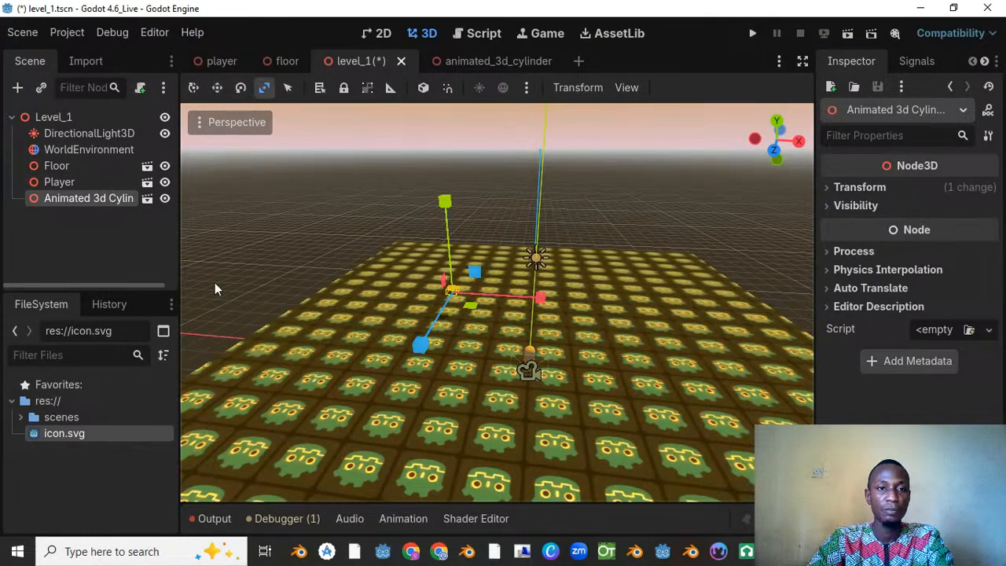
click(859, 188)
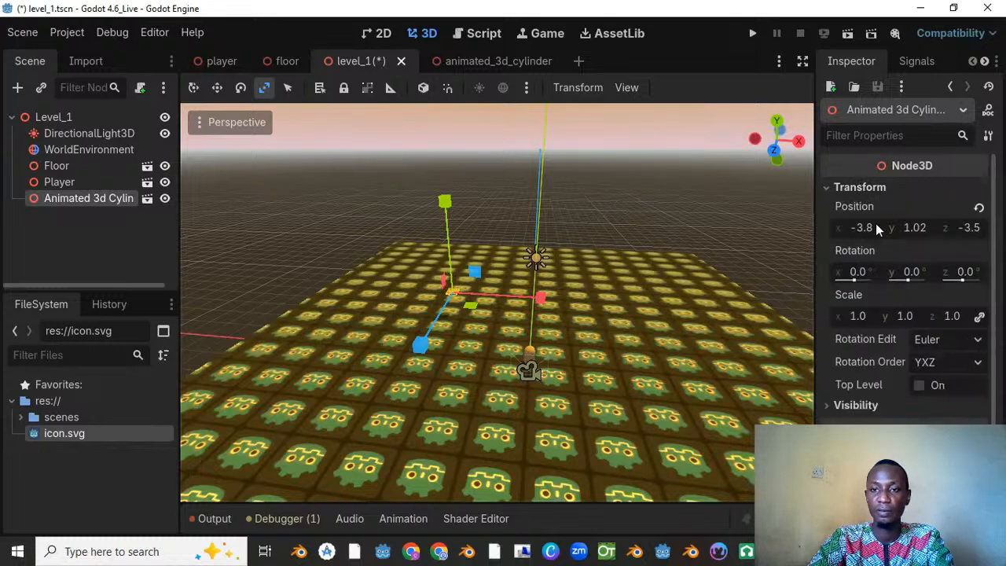
drag(856, 320, 503, 277)
key(ctrl+s)
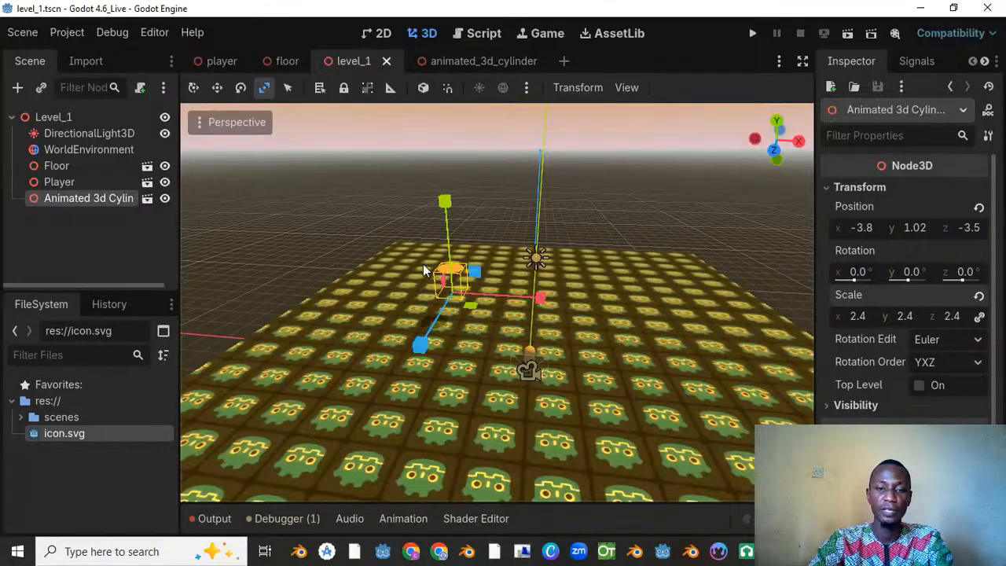
Step: Add a Node3D child node to Level_1
click(66, 117)
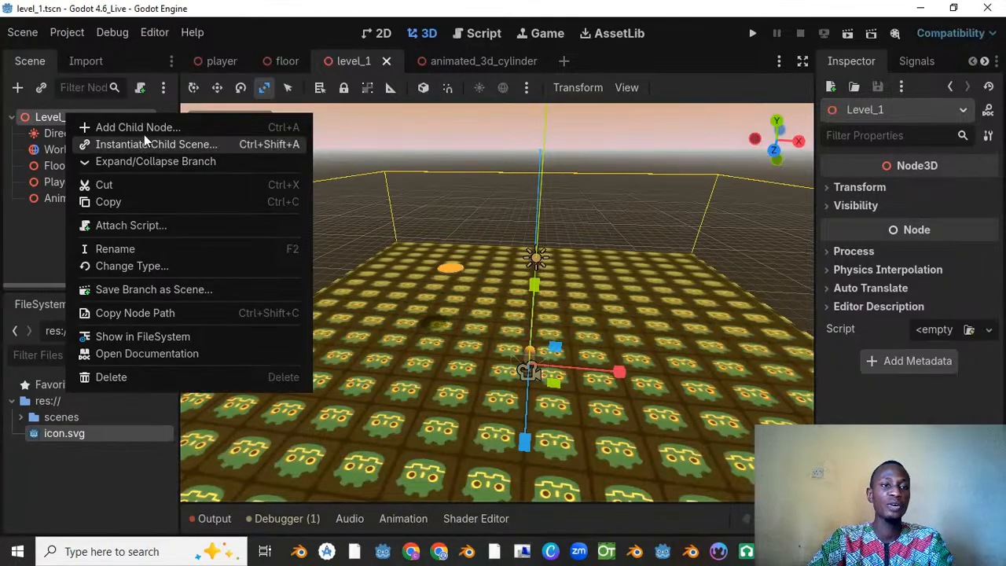
click(145, 128)
text(n)
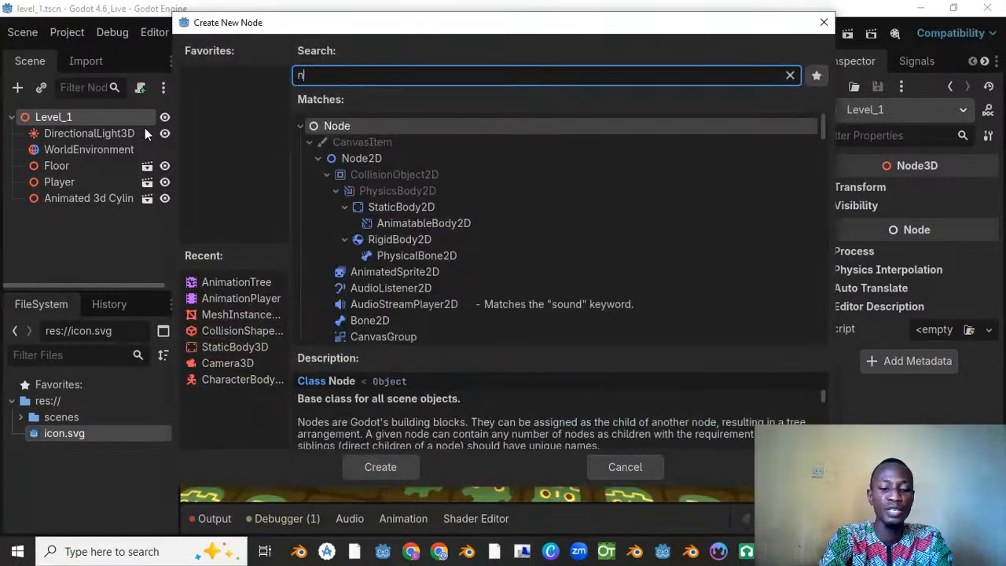
text(ode3d)
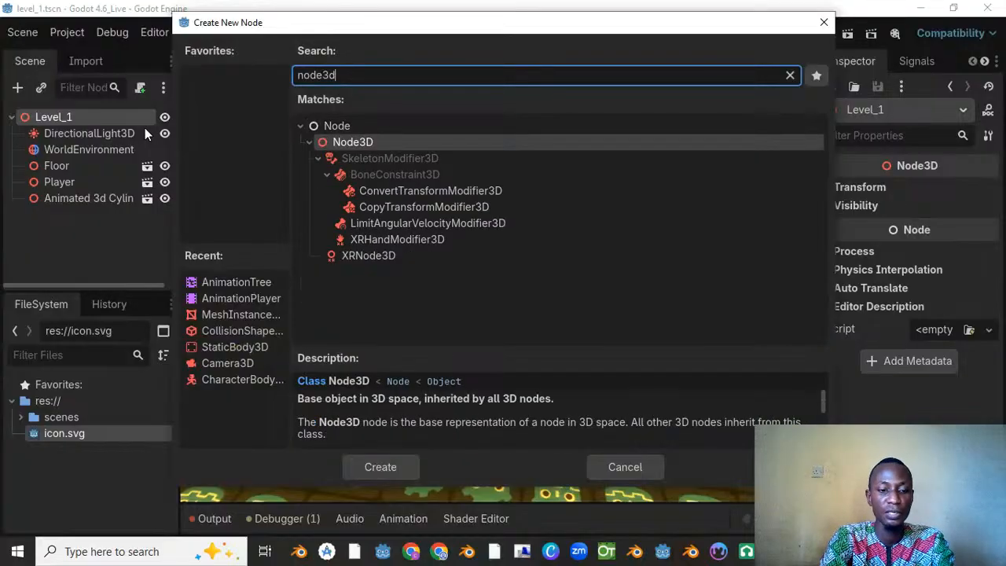
double_click(372, 141)
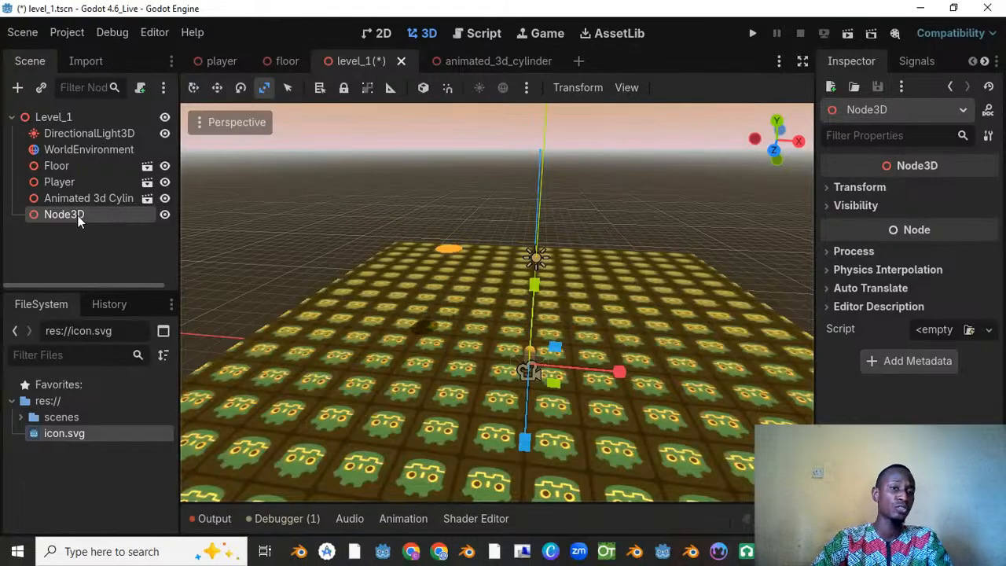
Step: Reparent the animated cylinder instance under the new Node3D
drag(79, 198, 93, 200)
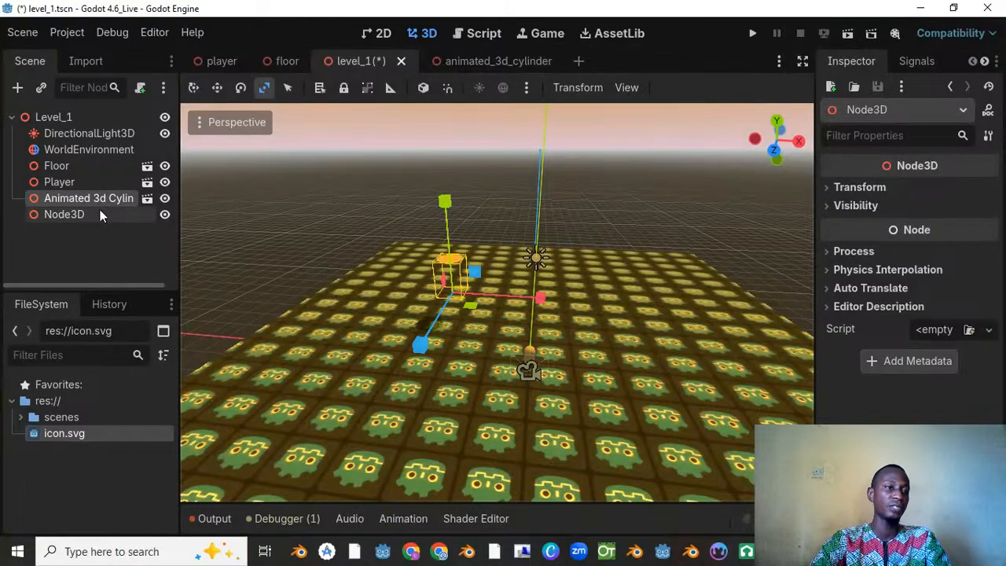
mouse_move(93, 198)
mouse_down()
mouse_move(126, 206)
mouse_move(87, 215)
mouse_up()
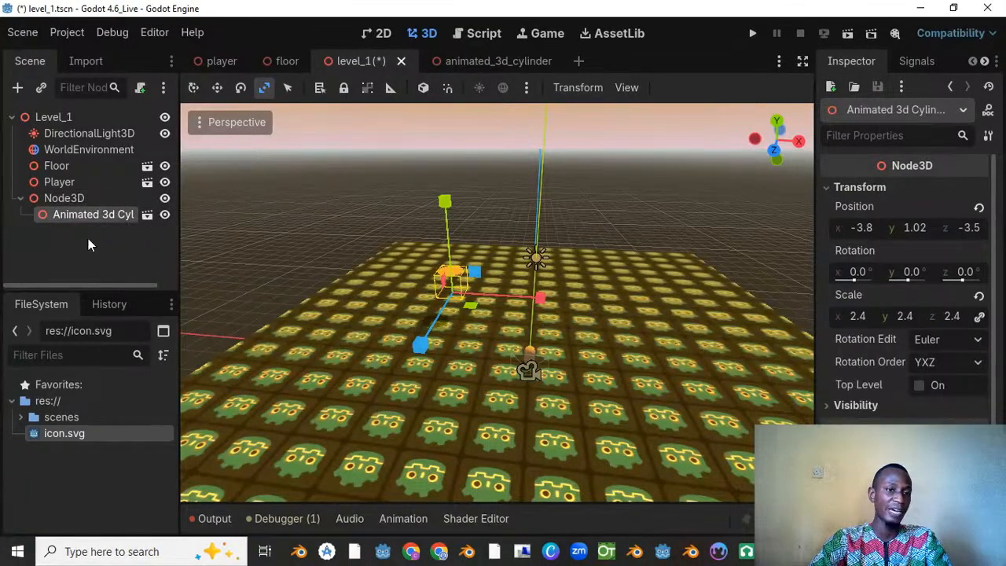
click(56, 119)
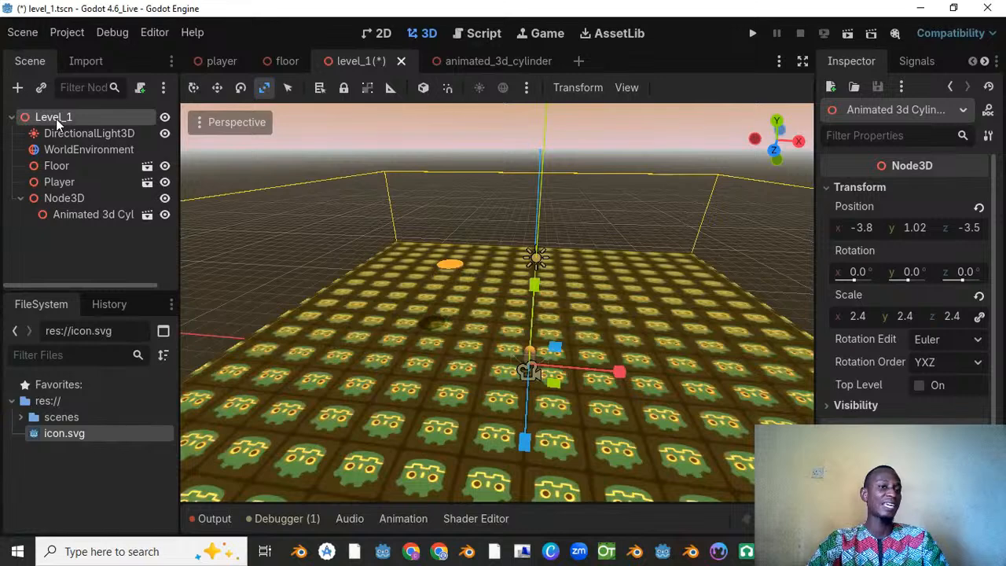
Step: Rename the Node3D that holds the cylinder instance as "Animated Cylinder"
click(59, 201)
click(77, 198)
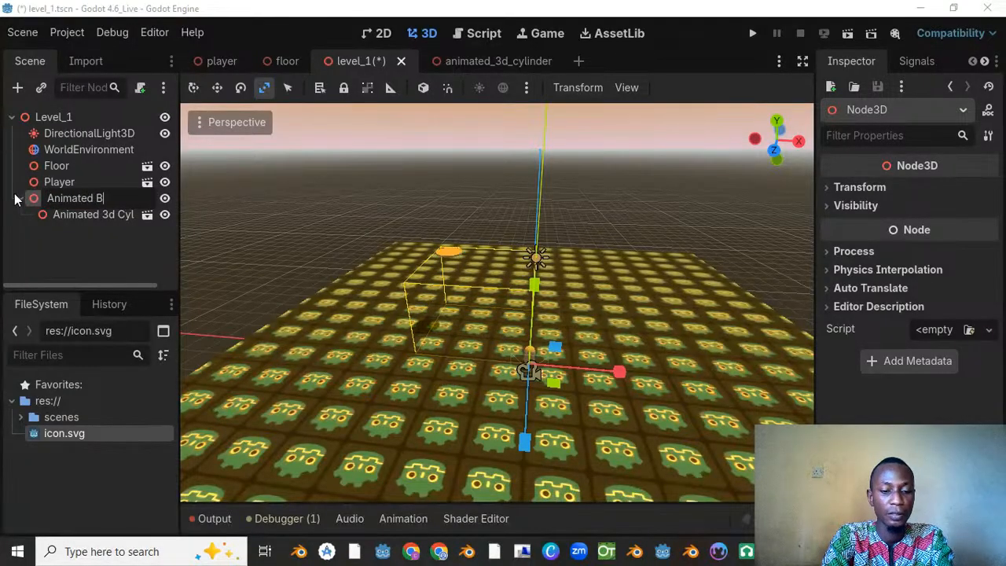
text(cy)
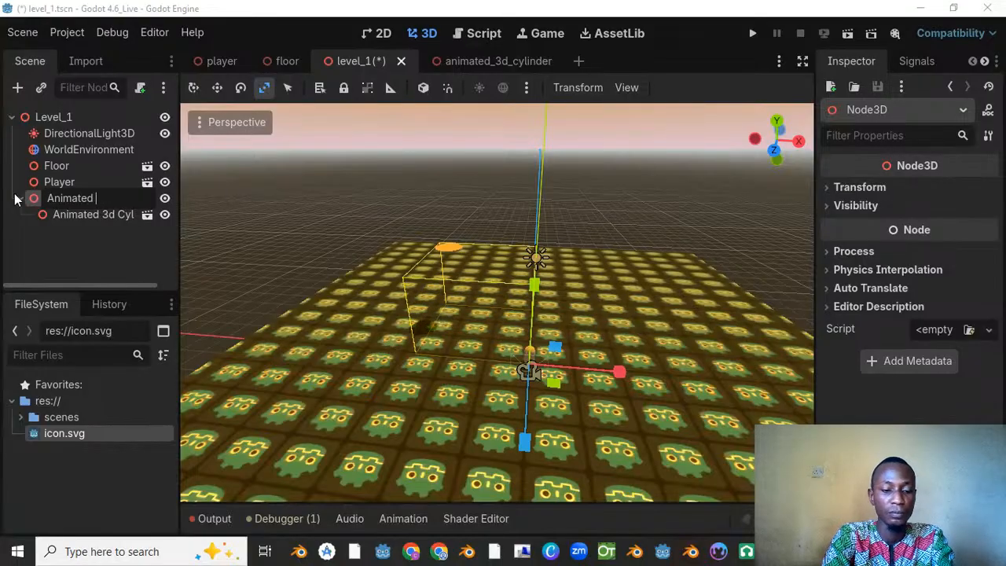
text(lin)
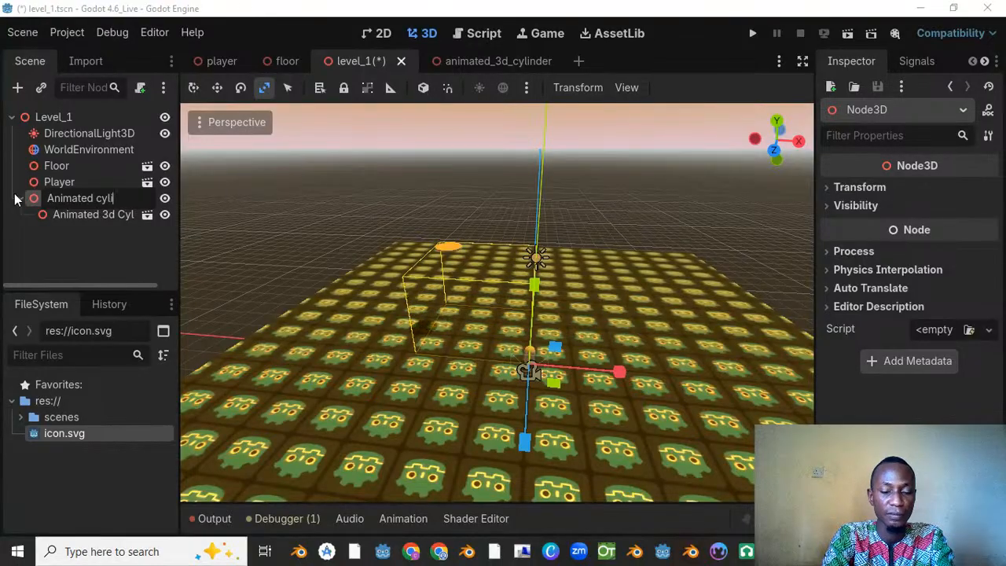
key(BackSpace)
key(BackSpace)
key(BackSpace)
key(BackSpace)
key(BackSpace)
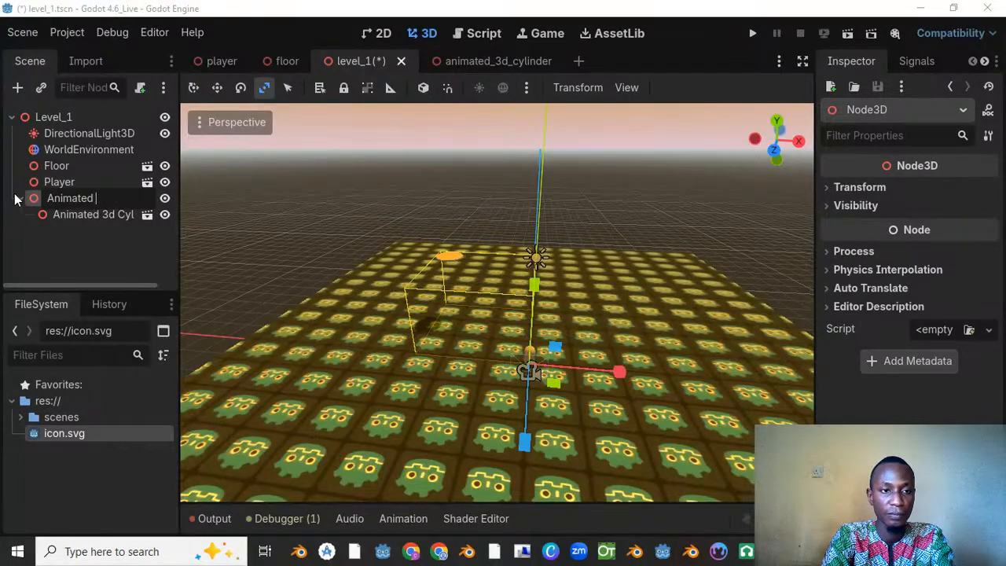
text(Cylind)
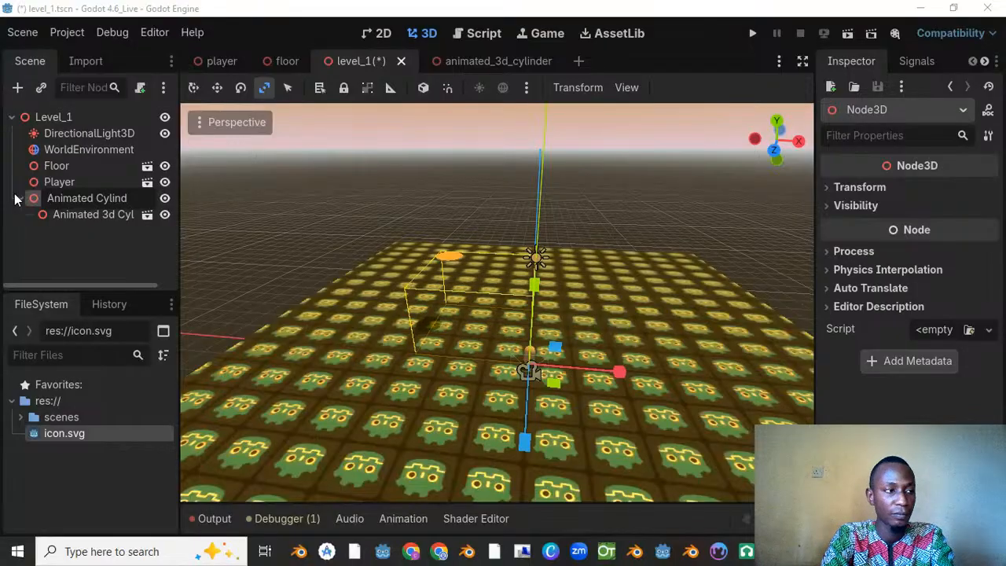
text(er)
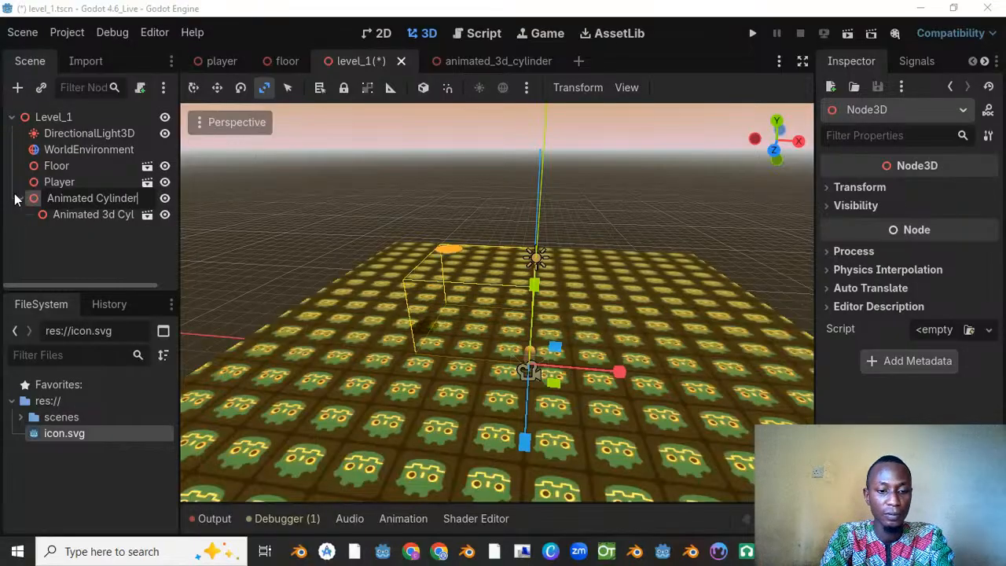
key(Return)
Step: Duplicate the cylinder instance and move the copy along X to the opposite side of the player
click(88, 217)
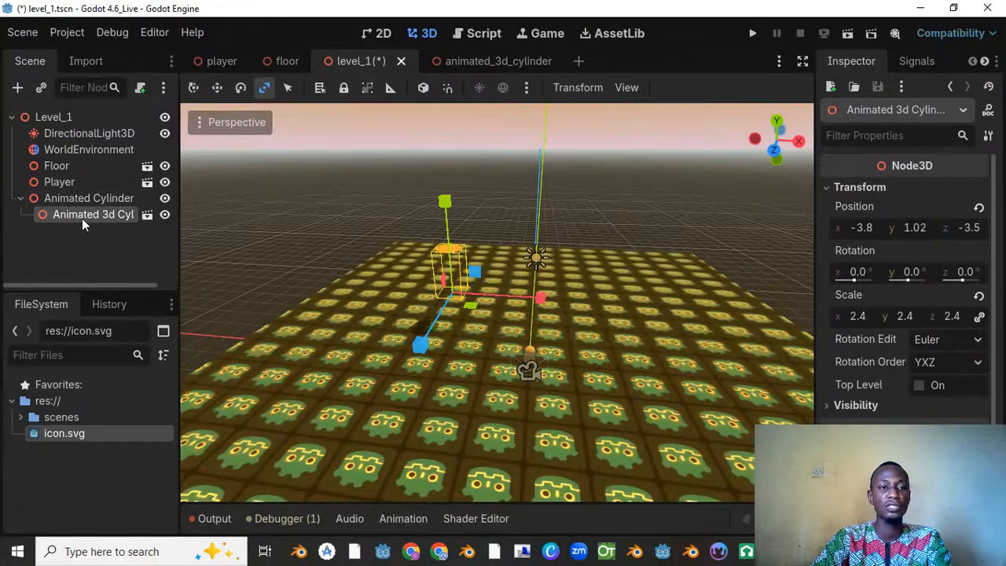
key(ctrl+d)
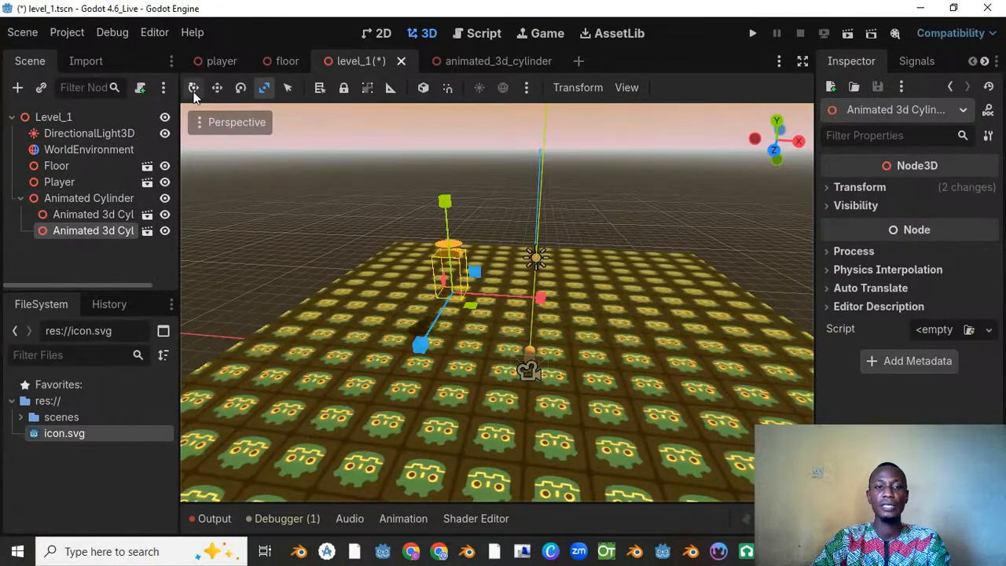
key(w)
drag(549, 298, 779, 282)
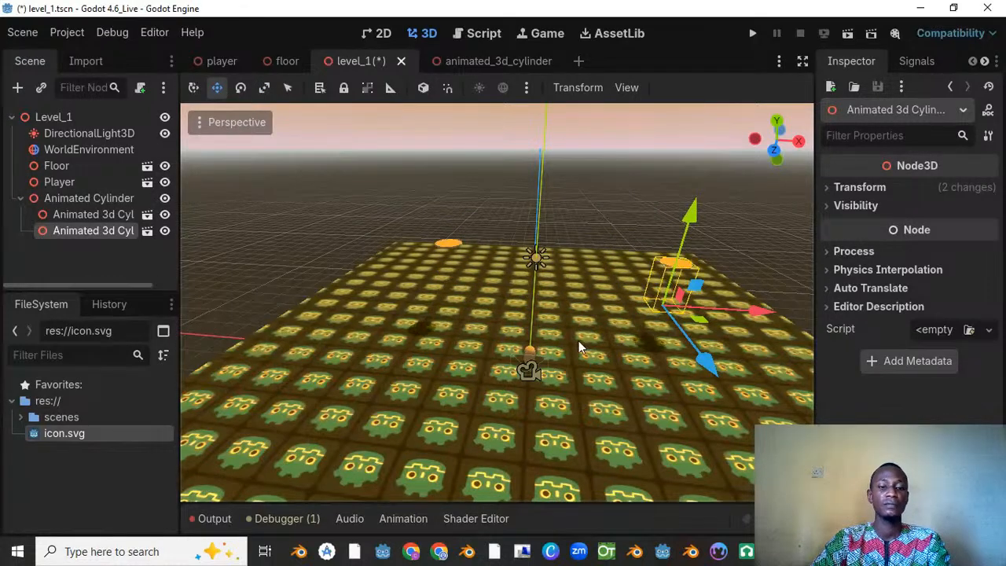
Step: Save the level scene and check the duplicated cylinder's placement from other angles
double_click(22, 199)
click(79, 230)
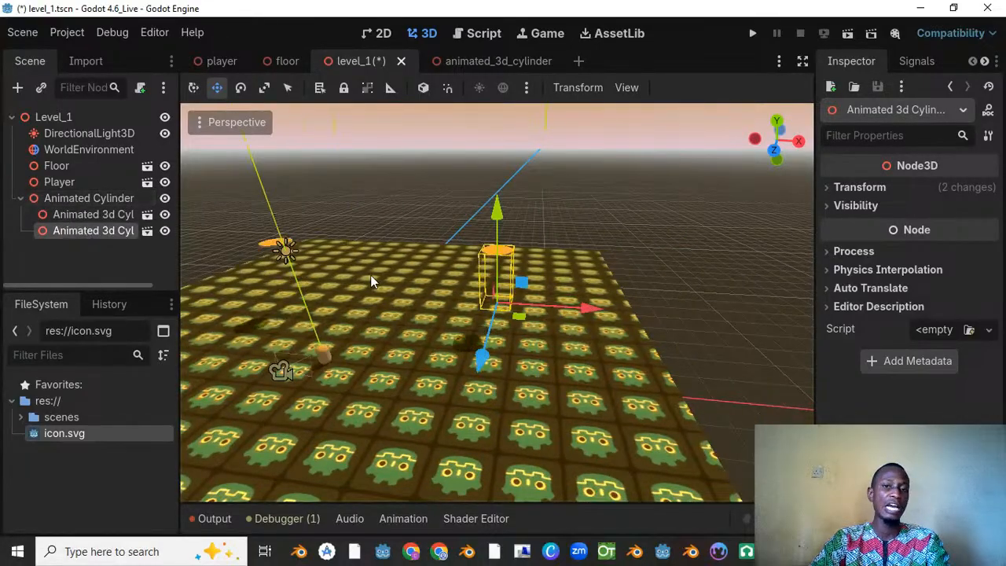
key(ctrl+s)
scroll(401, 247, down, 2)
scroll(402, 248, down, 2)
middle_drag(402, 249, 526, 231)
scroll(507, 250, up, 9)
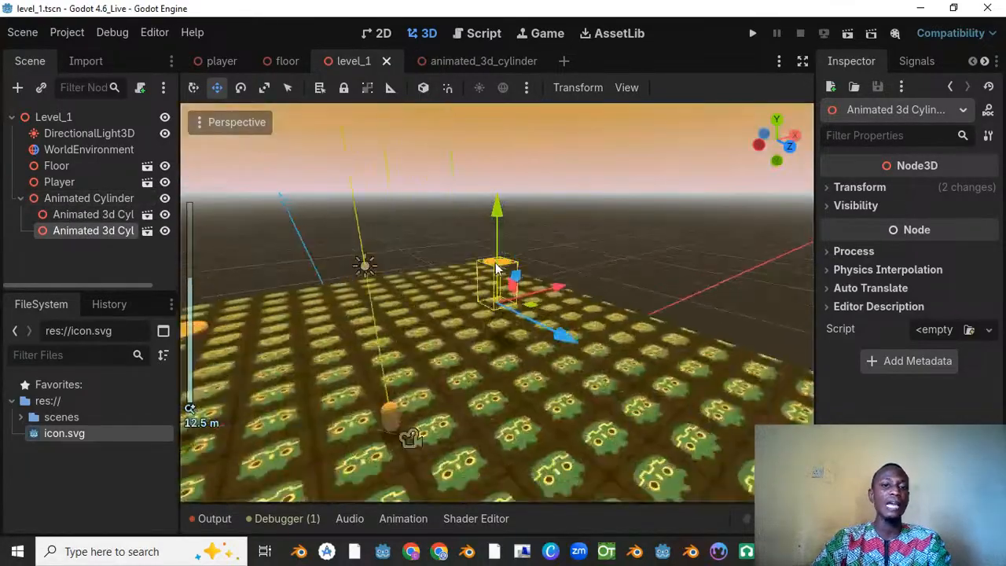
Step: Lower the Animated Cylinder group slightly along the Y axis and save the level scene
middle_drag(495, 264, 468, 239)
key(ctrl+s)
scroll(283, 283, up, 3)
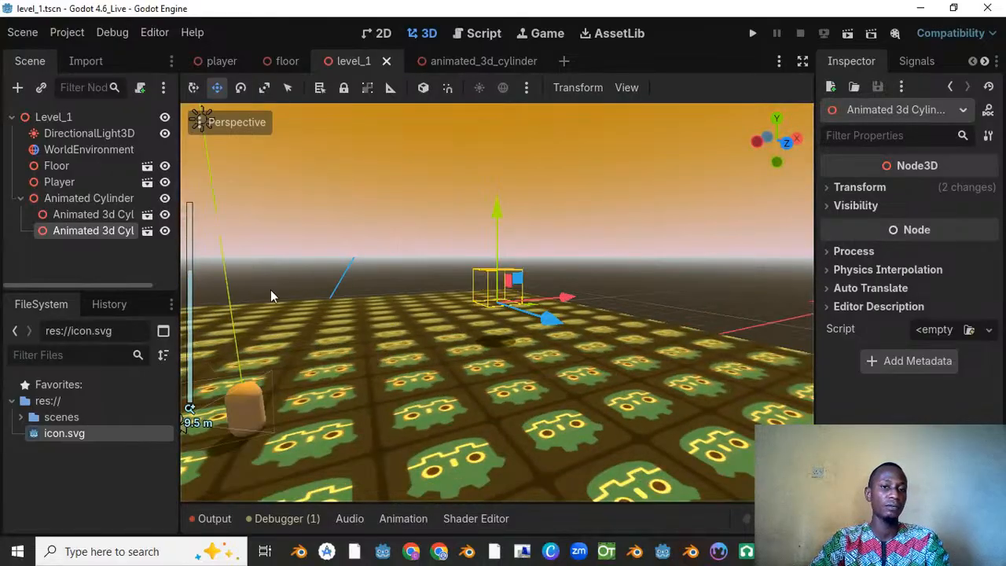
scroll(306, 274, down, 6)
click(79, 198)
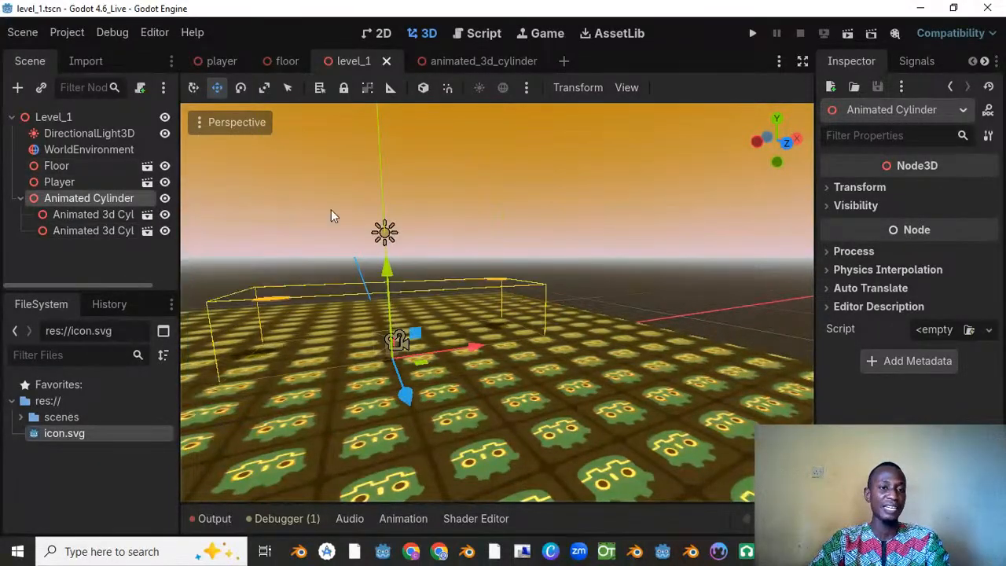
mouse_move(387, 267)
mouse_down()
mouse_move(392, 288)
mouse_move(389, 279)
mouse_up()
key(ctrl+s)
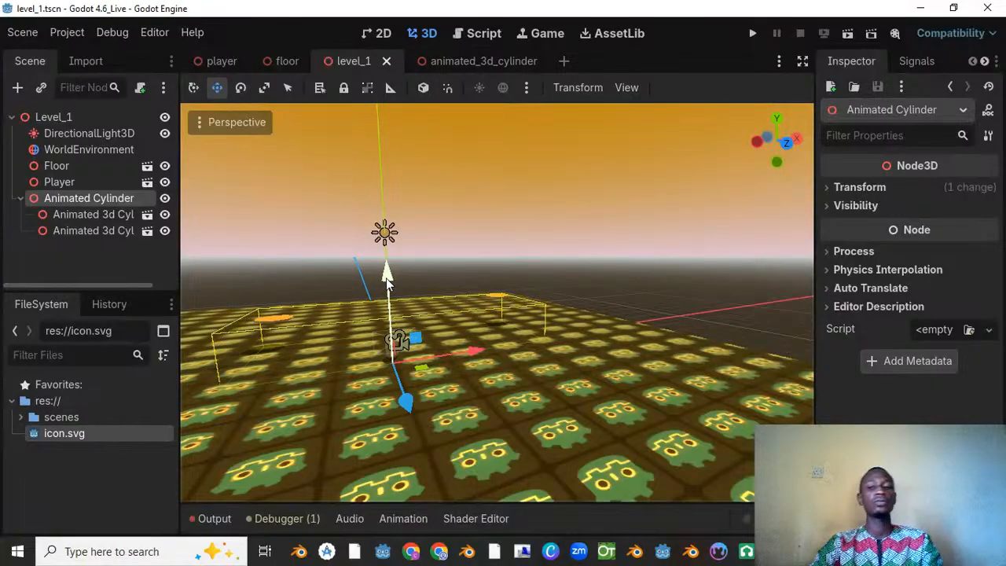
key(ctrl+s)
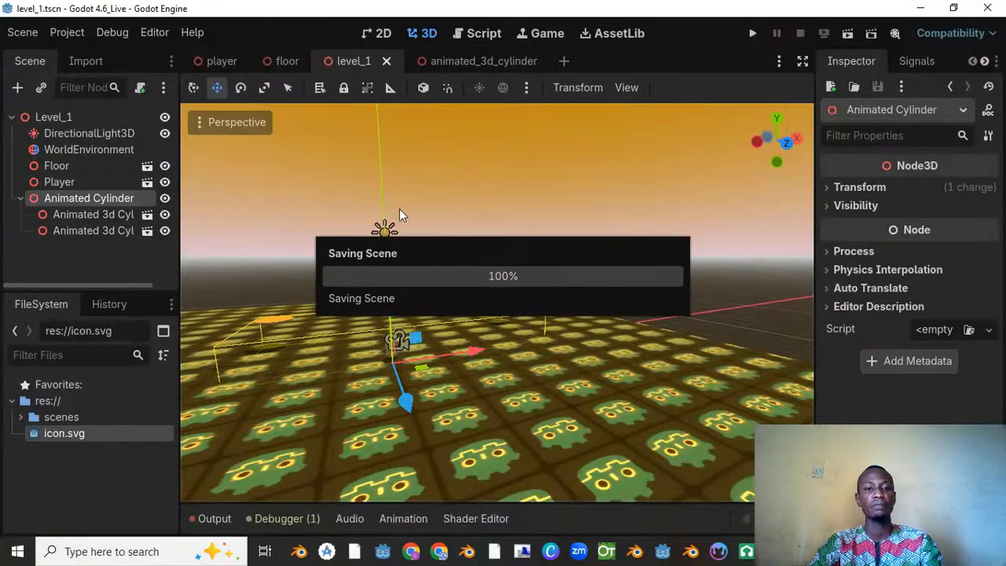
Step: Search the online asset library for "terrain 3d"
click(612, 35)
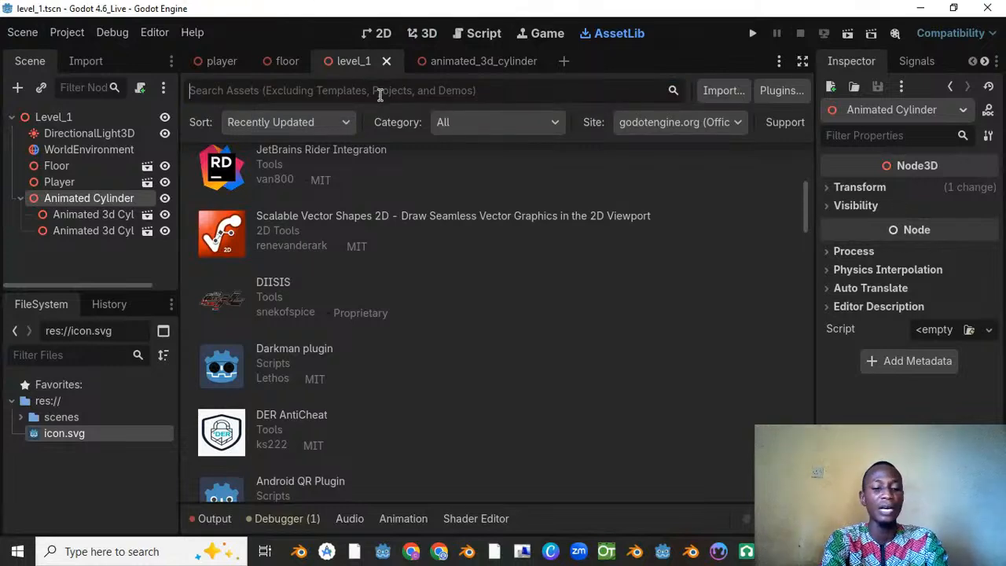
text(t)
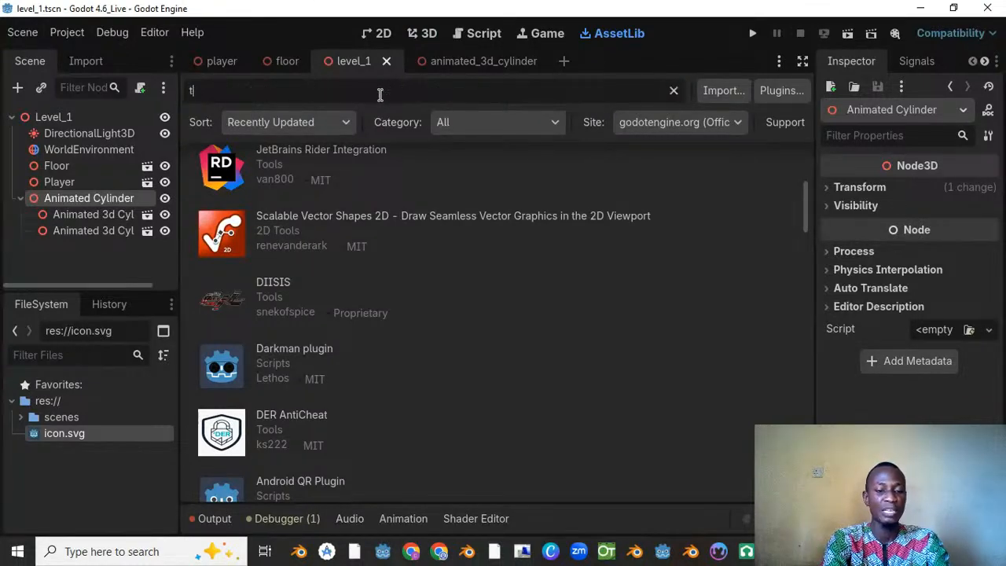
text(errai)
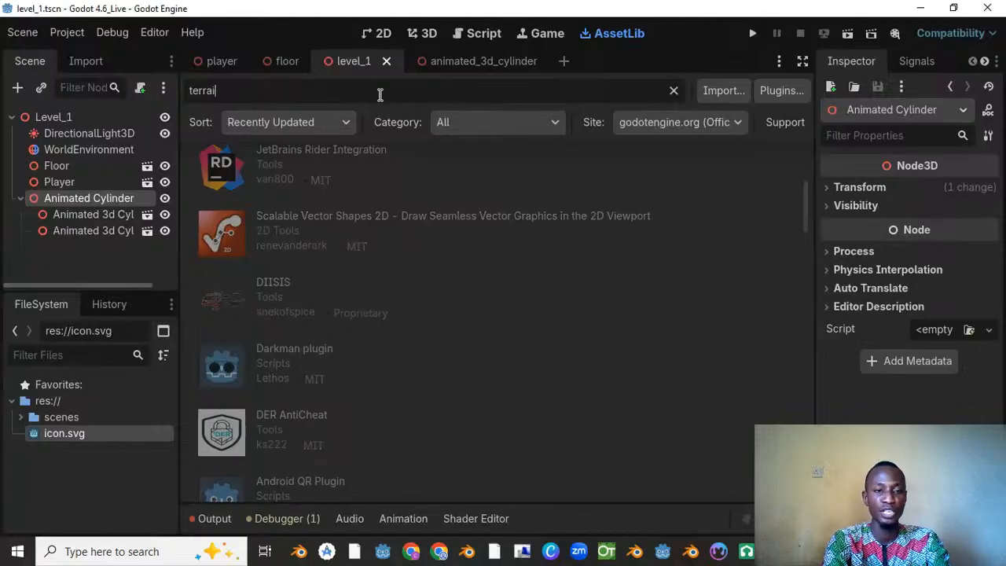
text(n)
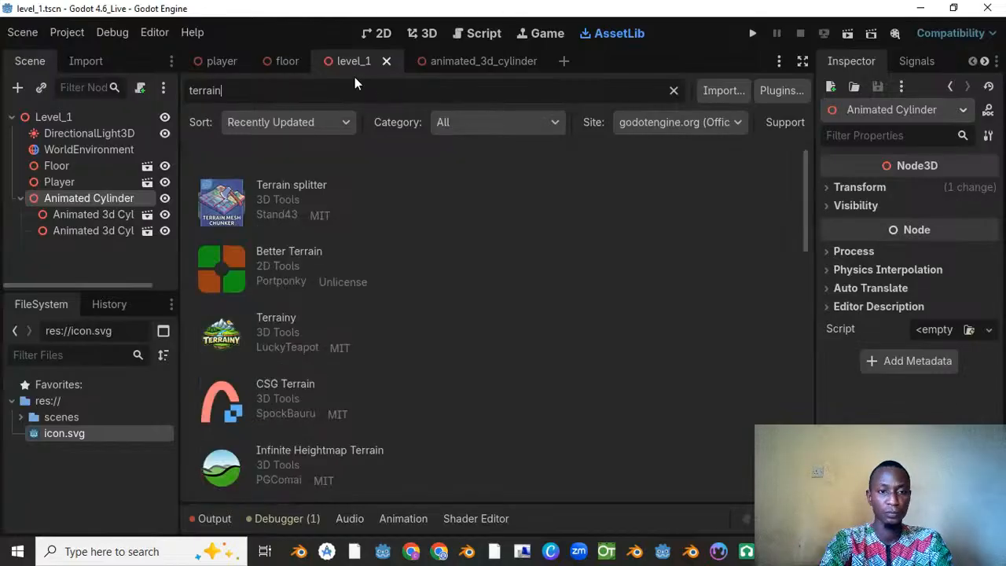
text( 3)
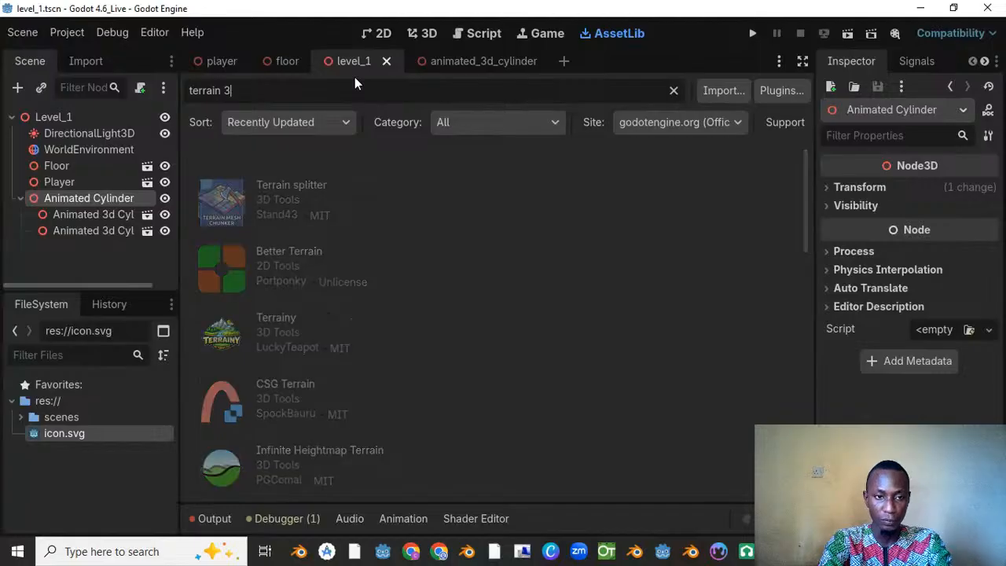
text(d)
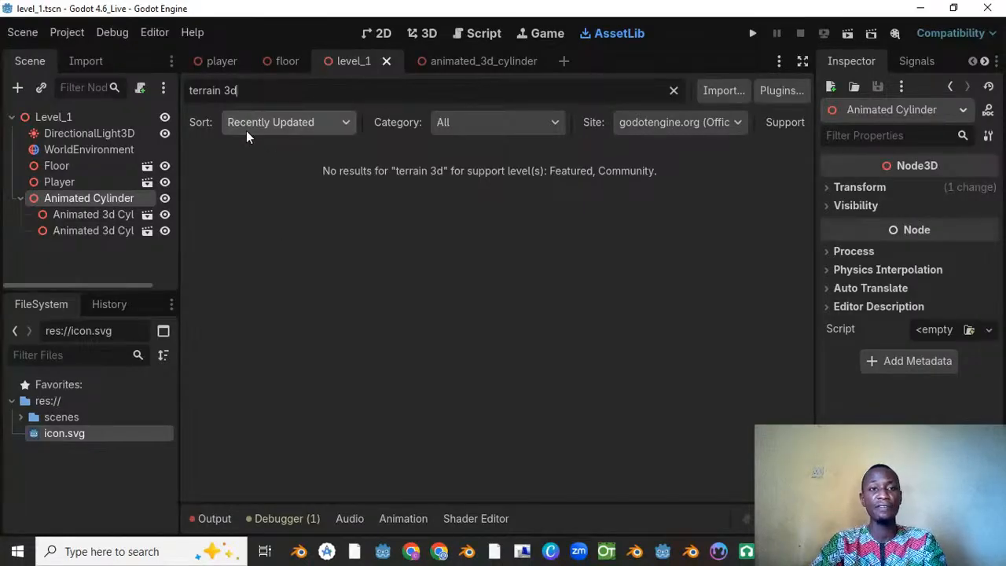
Step: Shorten the asset search to "terrain" and look through the results for the Terrain3D plugin
key(BackSpace)
key(BackSpace)
key(BackSpace)
key(BackSpace)
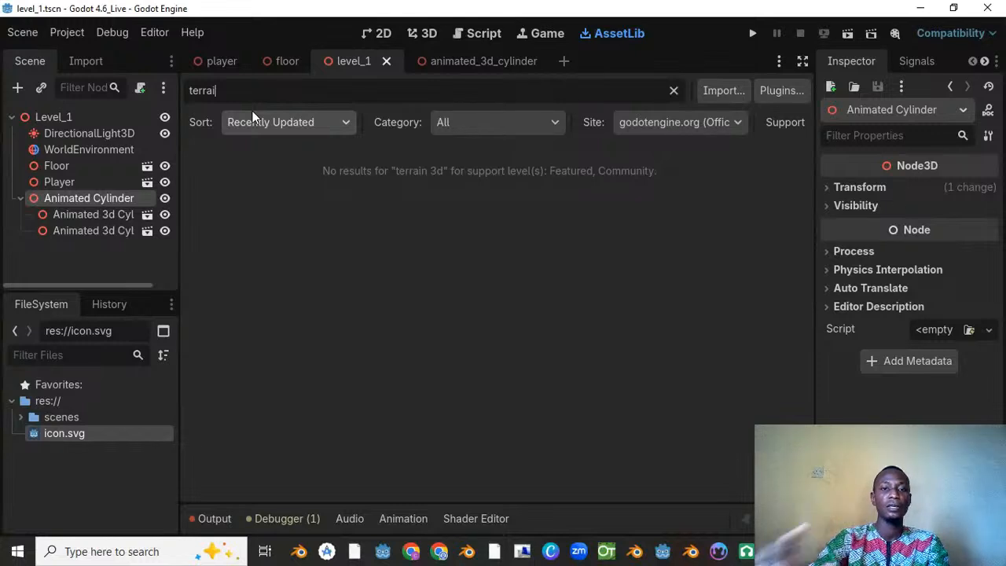
text(n)
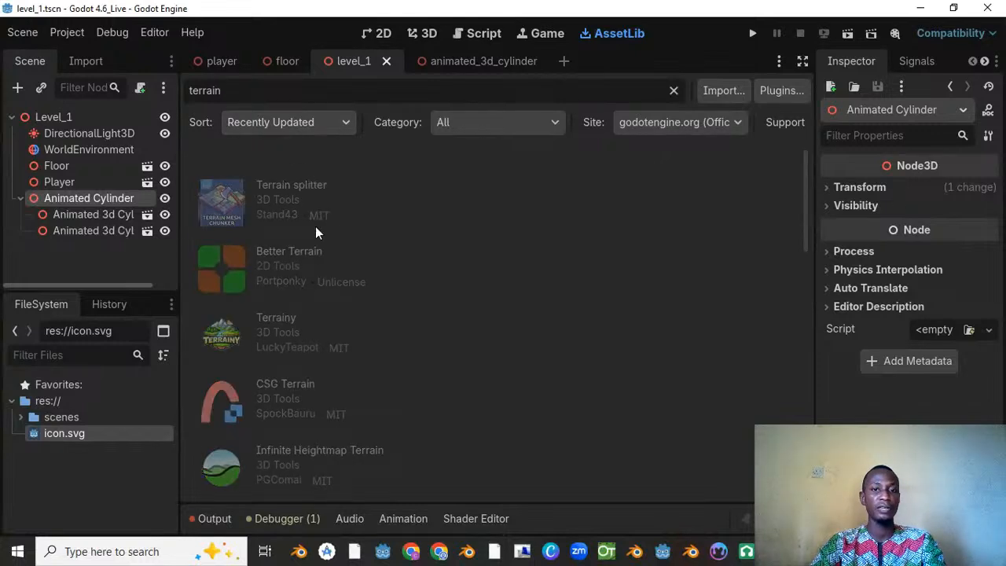
scroll(289, 290, down, 3)
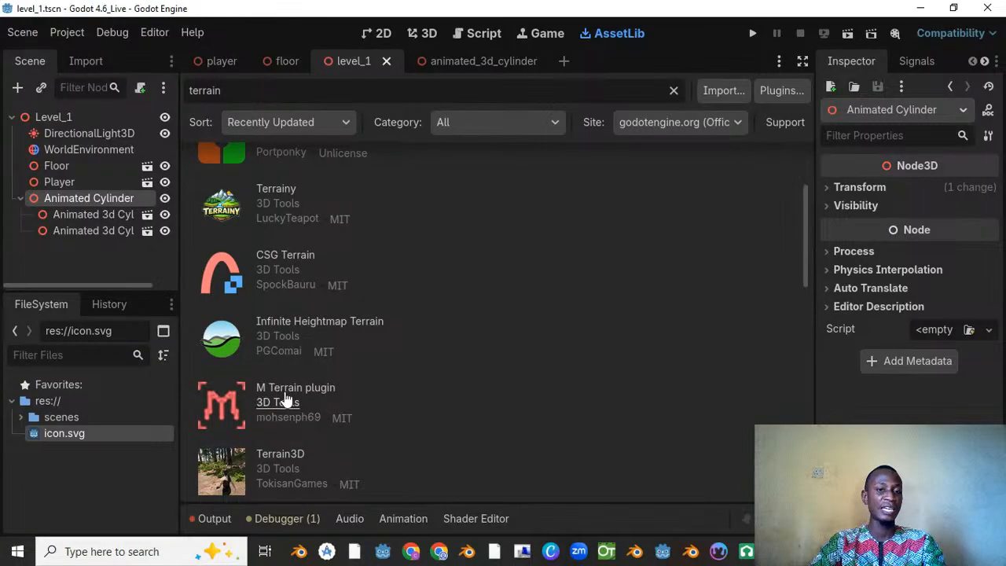
scroll(285, 381, up, 2)
scroll(285, 362, down, 5)
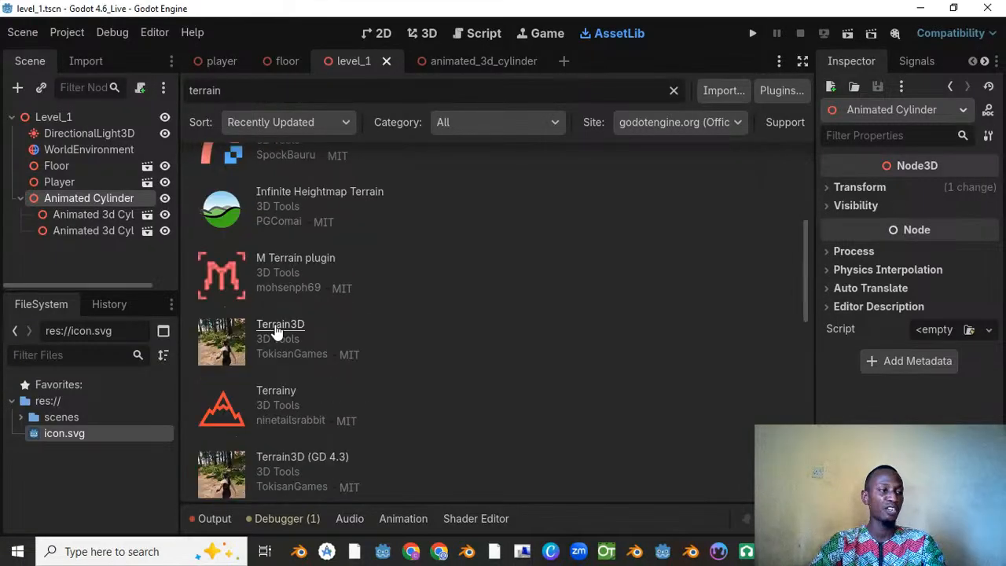
Step: Open the details of the Terrain3D asset by TokisanGames and start downloading version 1.0.1
click(276, 332)
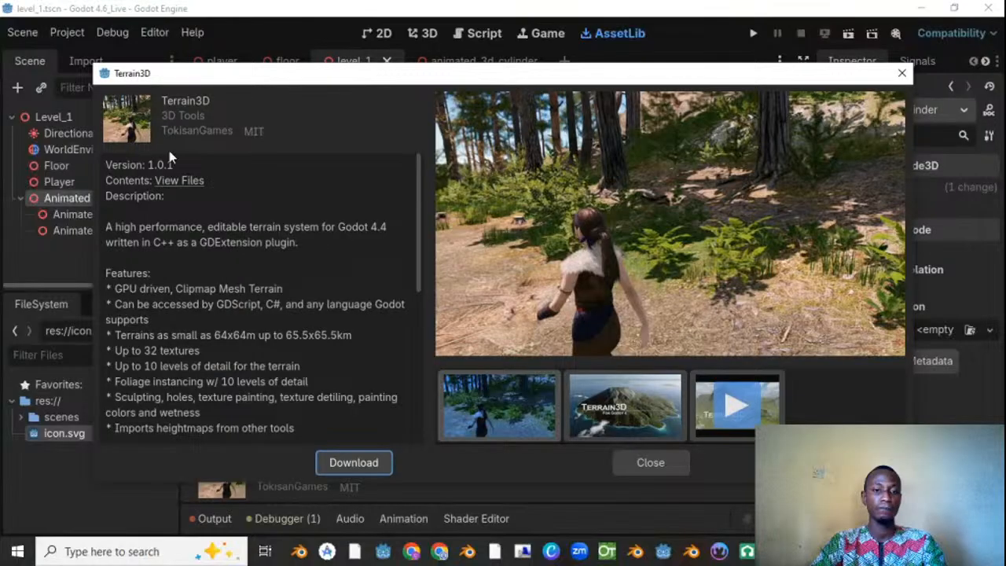
drag(249, 73, 299, 42)
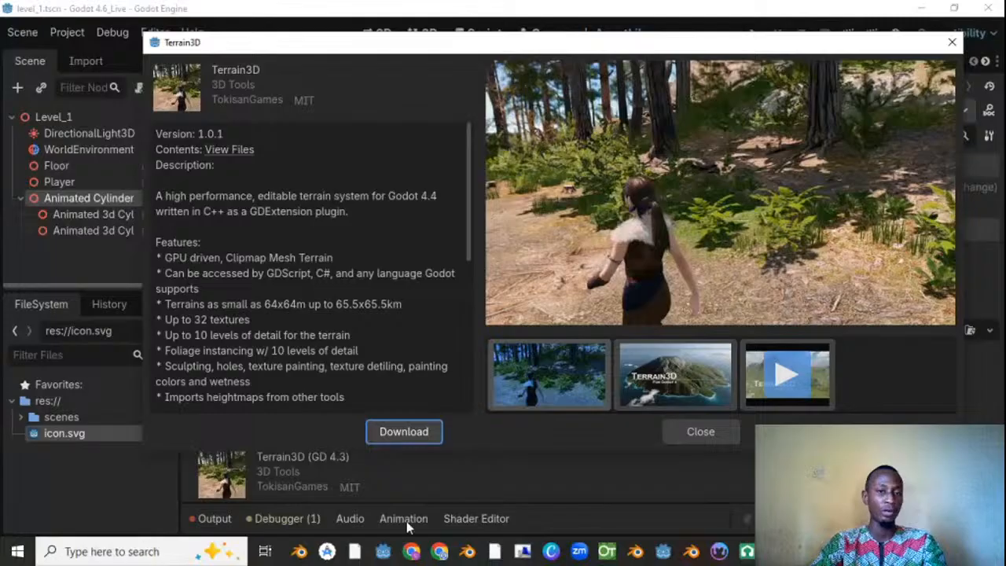
click(406, 431)
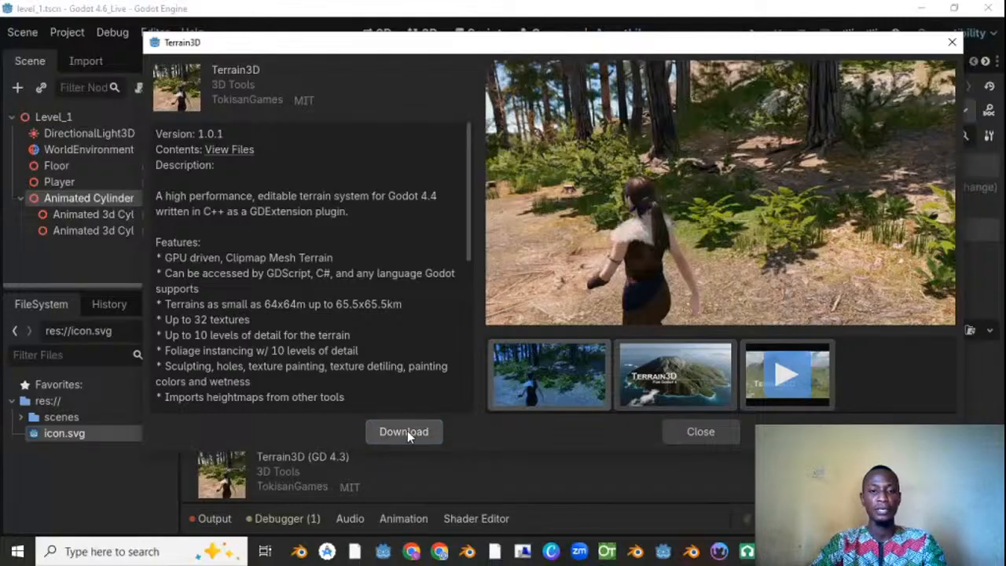
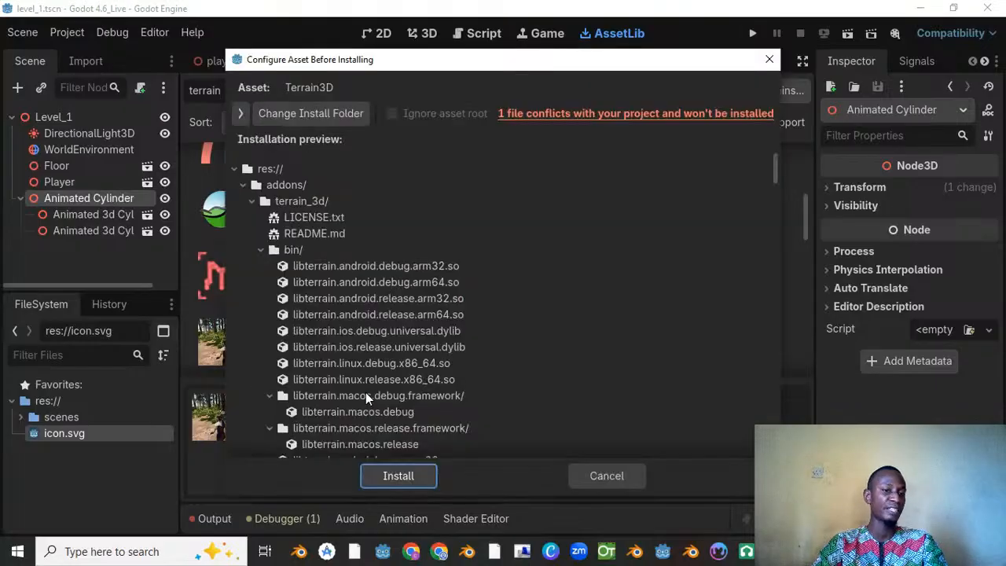
Step: Collapse the terrain_3d and demo folders in the Terrain3D installation preview to examine its top-level structure
click(267, 189)
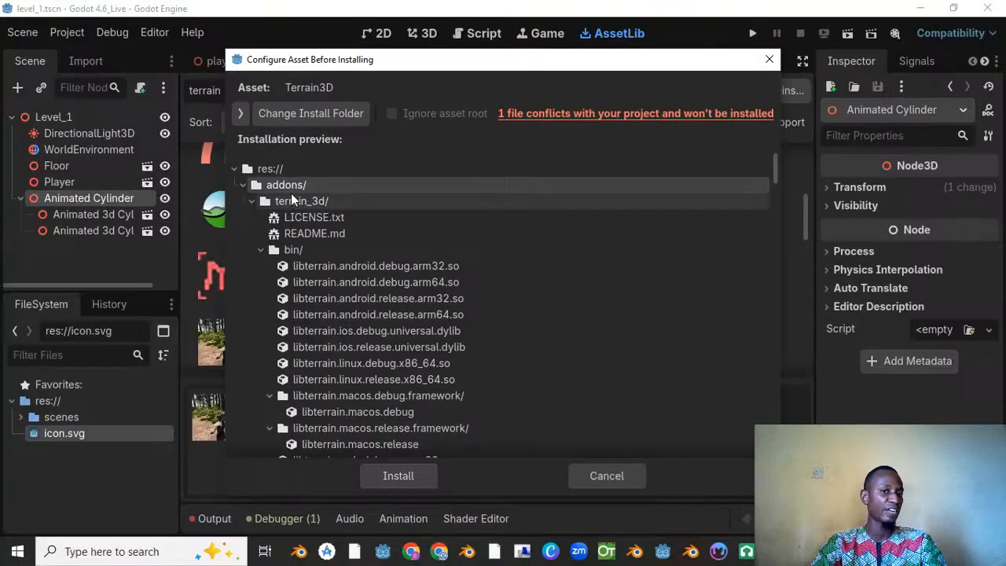
click(250, 201)
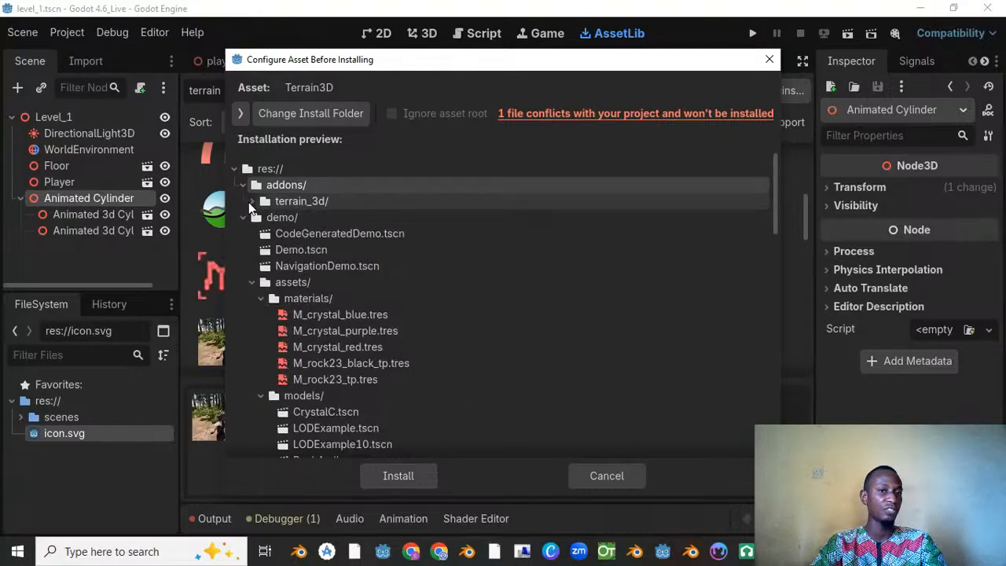
click(245, 217)
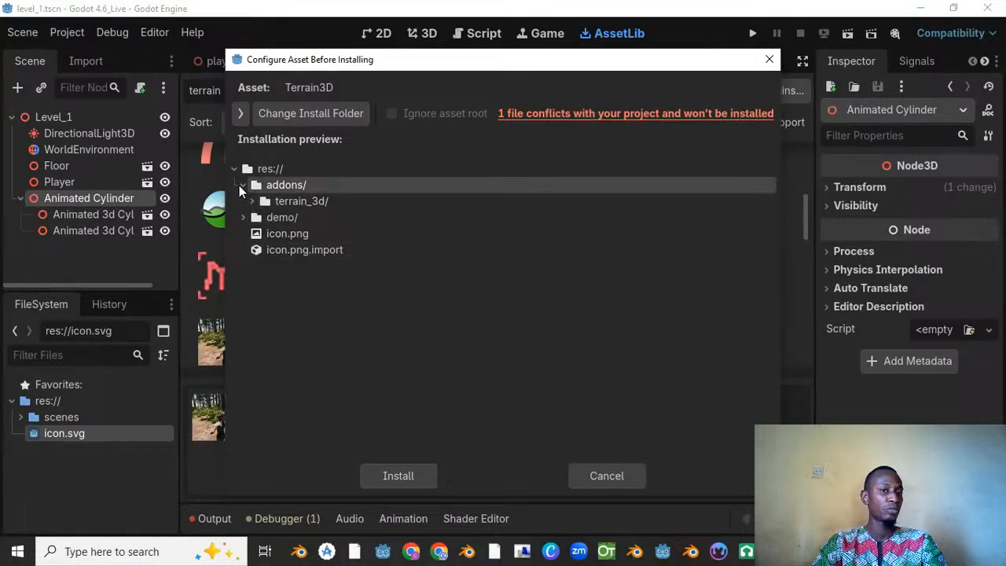
click(242, 184)
click(244, 184)
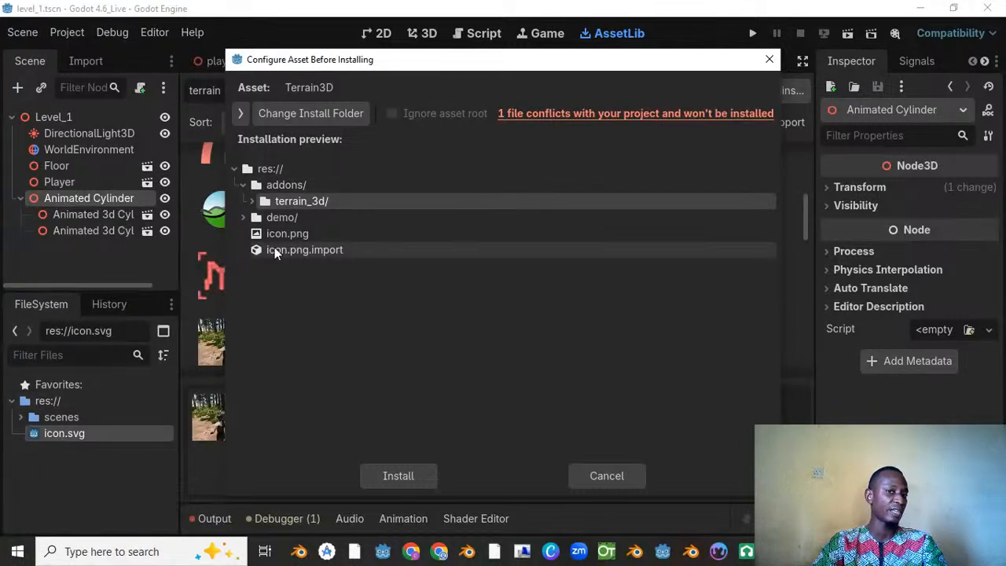
click(321, 113)
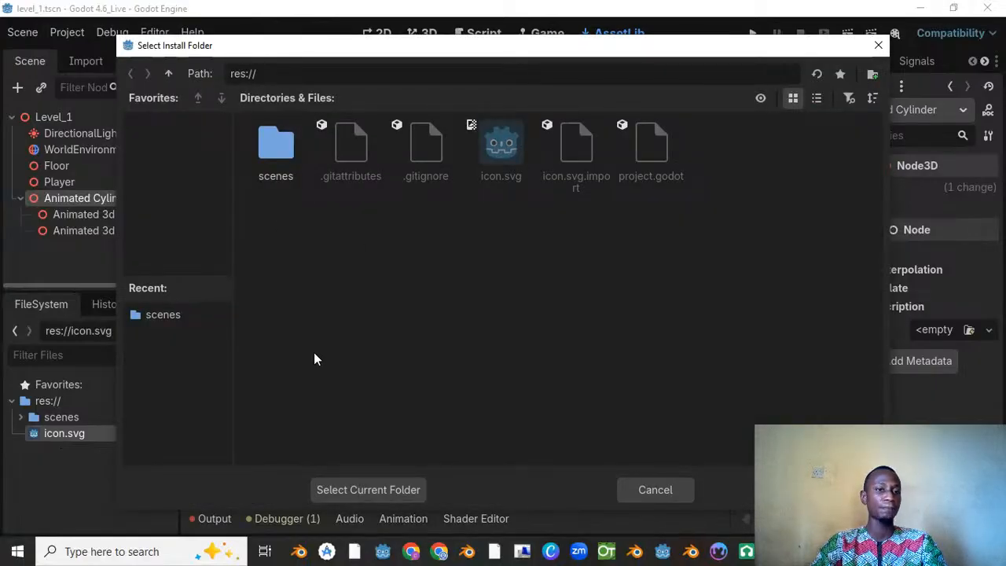
drag(492, 47, 533, 72)
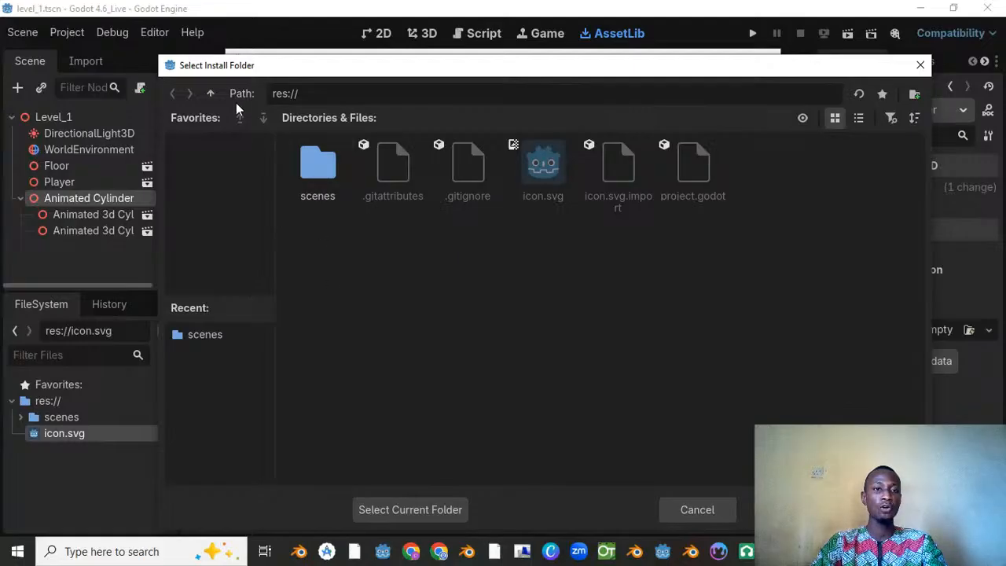
click(921, 65)
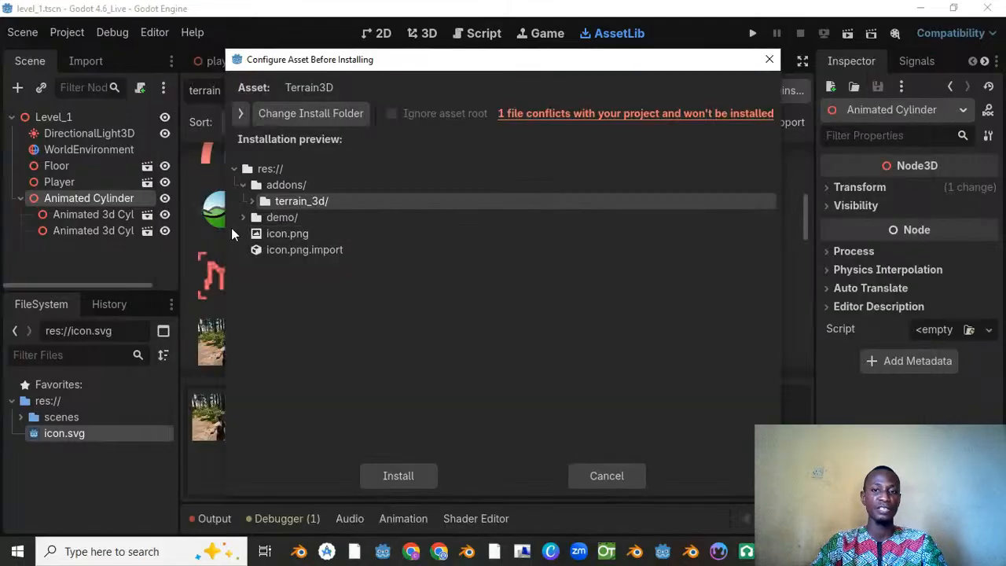
click(287, 236)
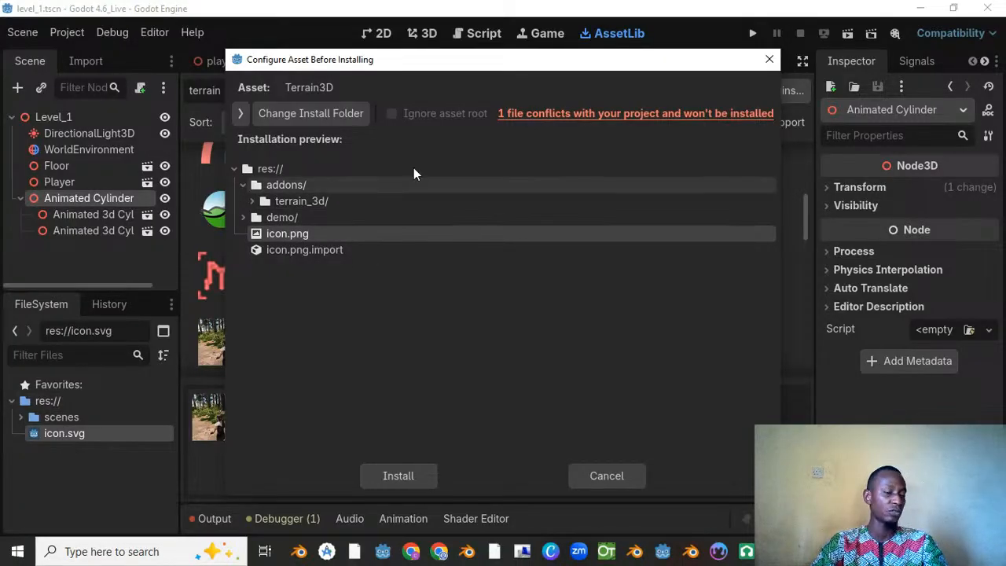
Step: Create a folder named addons under res:// and choose it as the install folder for Terrain3D
click(339, 113)
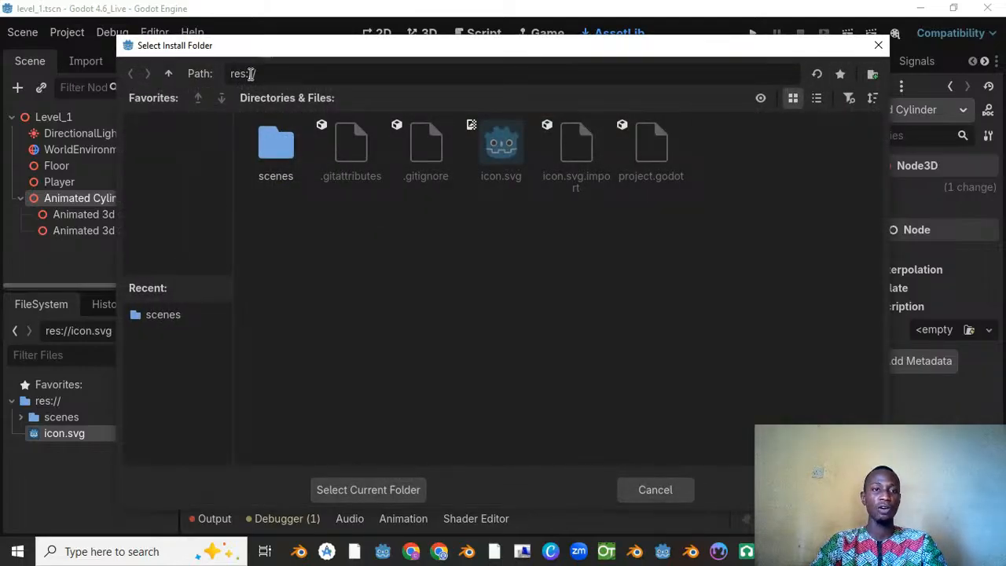
click(873, 74)
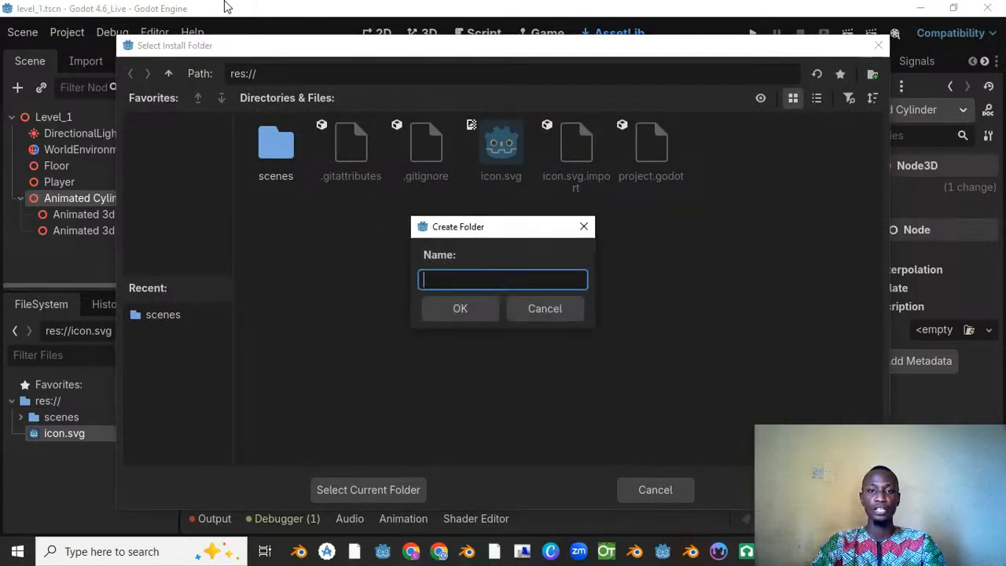
text(add)
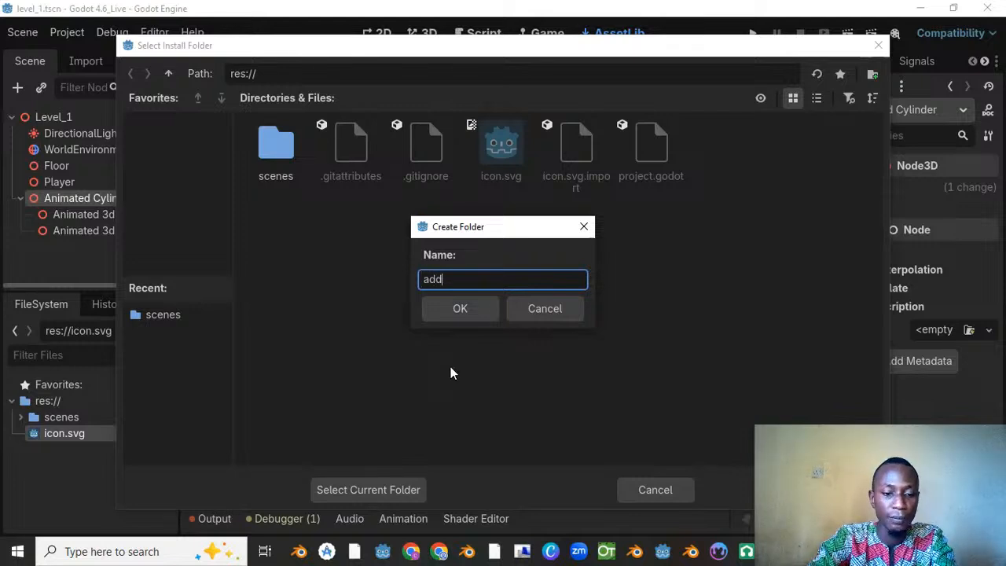
text(ons)
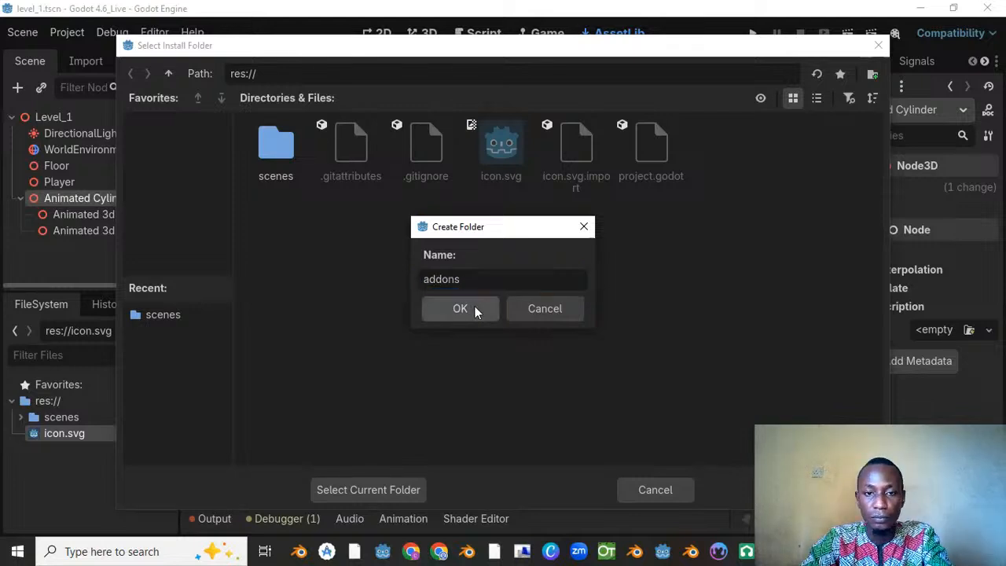
click(475, 307)
drag(259, 49, 475, 89)
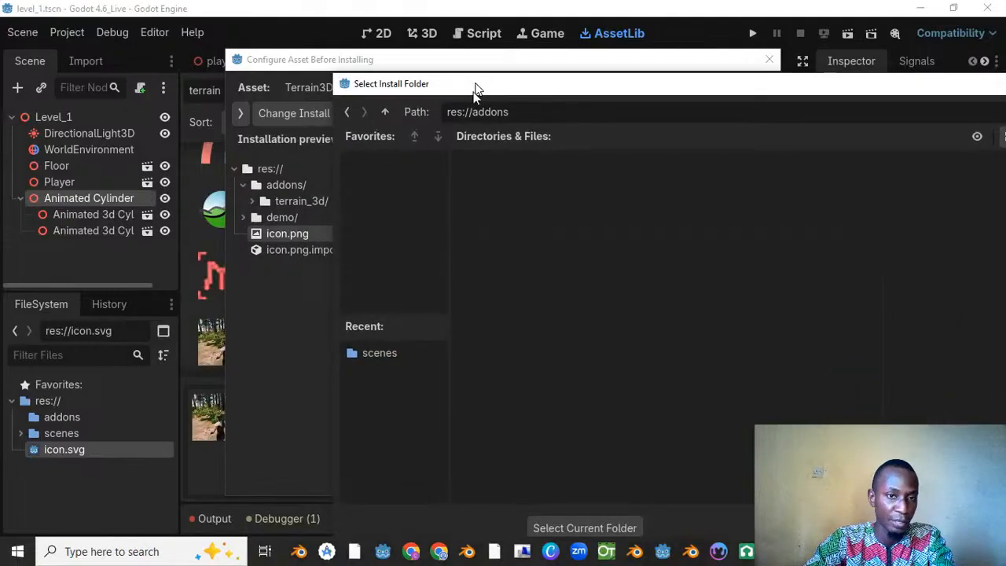
click(594, 528)
Step: Review the collapsed file preview, install the Terrain3D asset into res://addons, and dismiss the import dialog
click(253, 201)
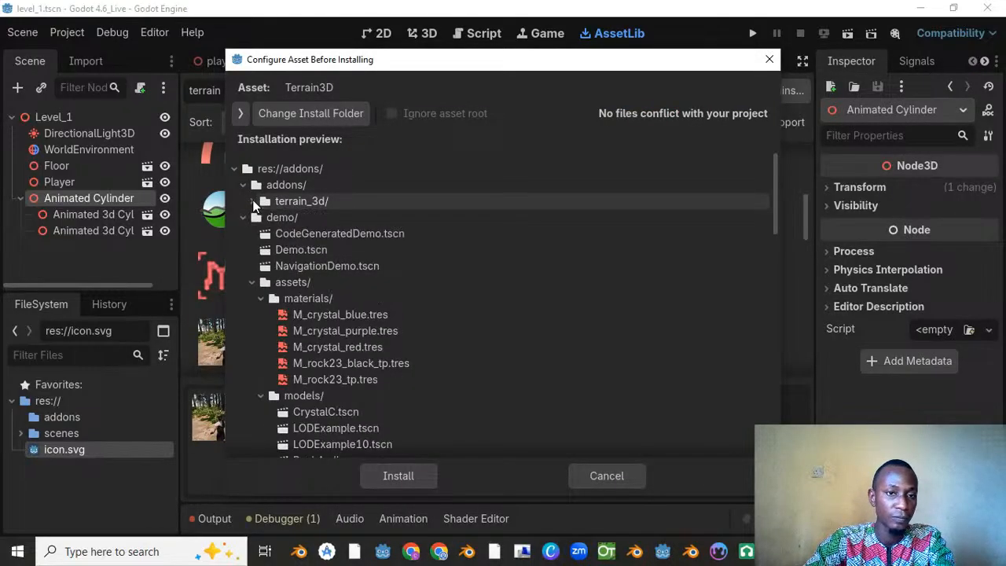
click(243, 186)
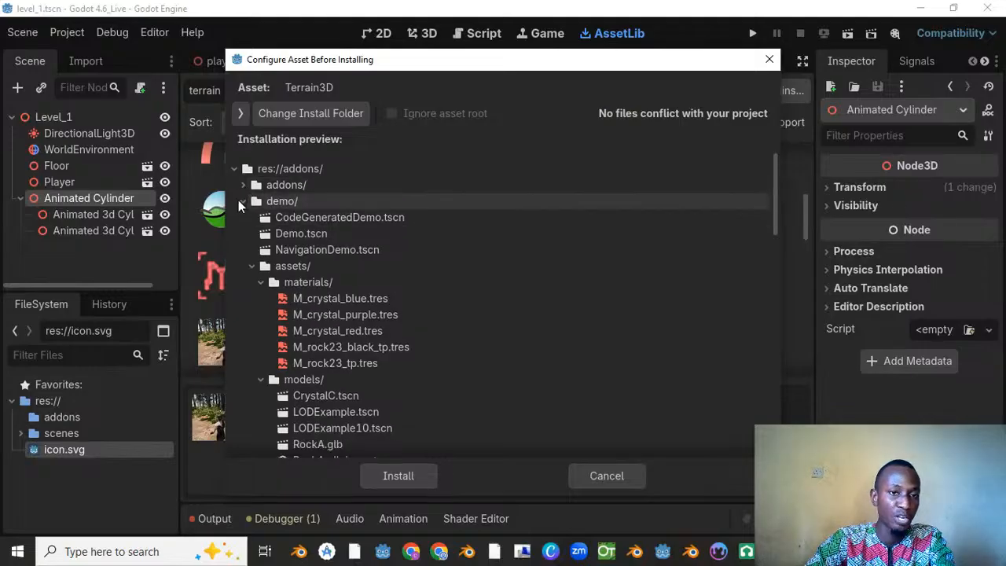
click(242, 201)
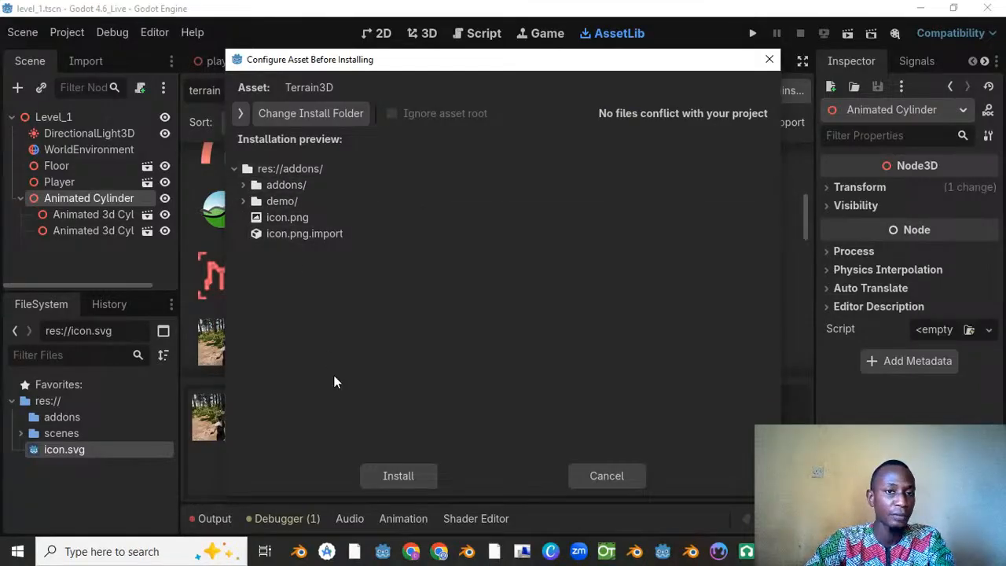
click(399, 476)
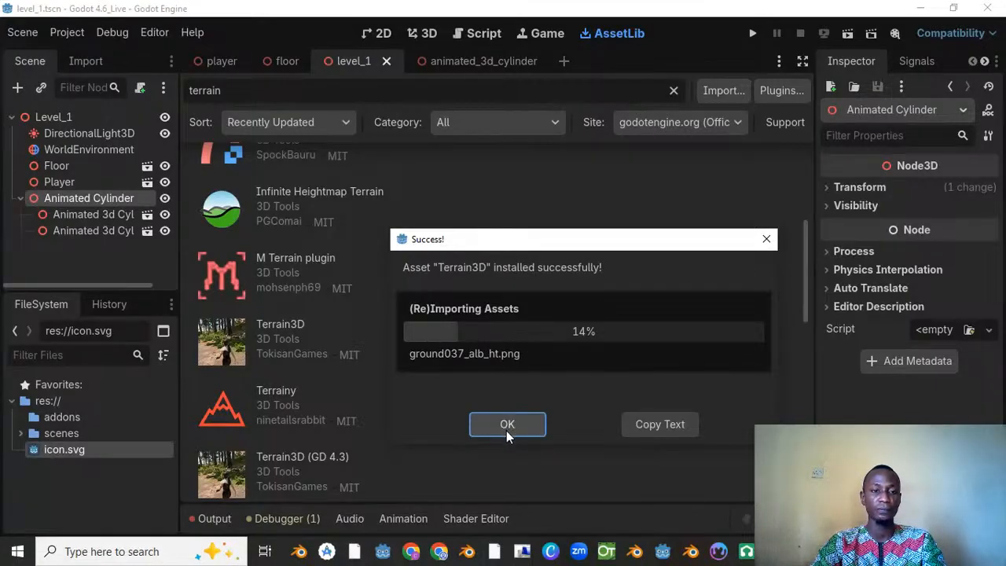
drag(496, 238, 462, 168)
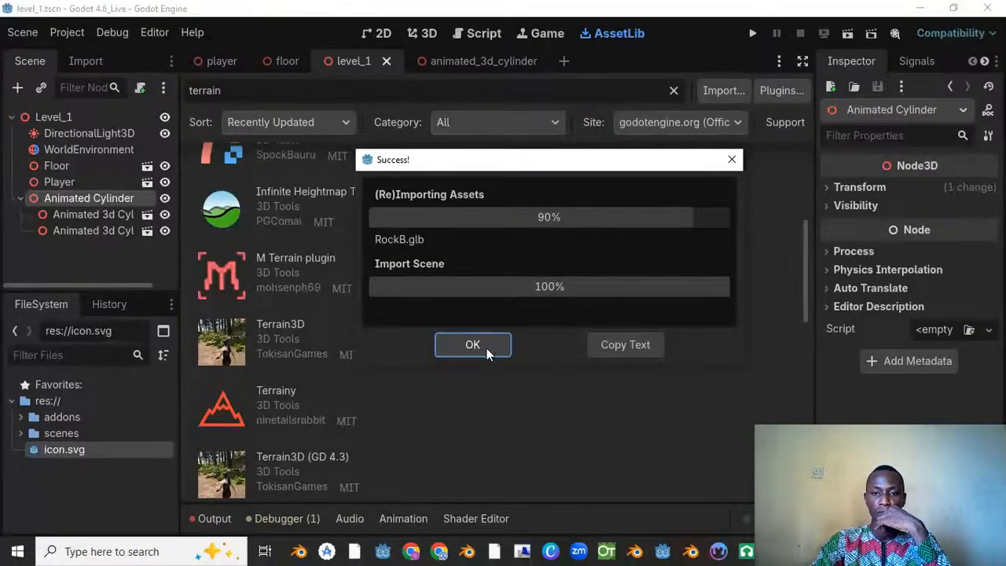
click(488, 348)
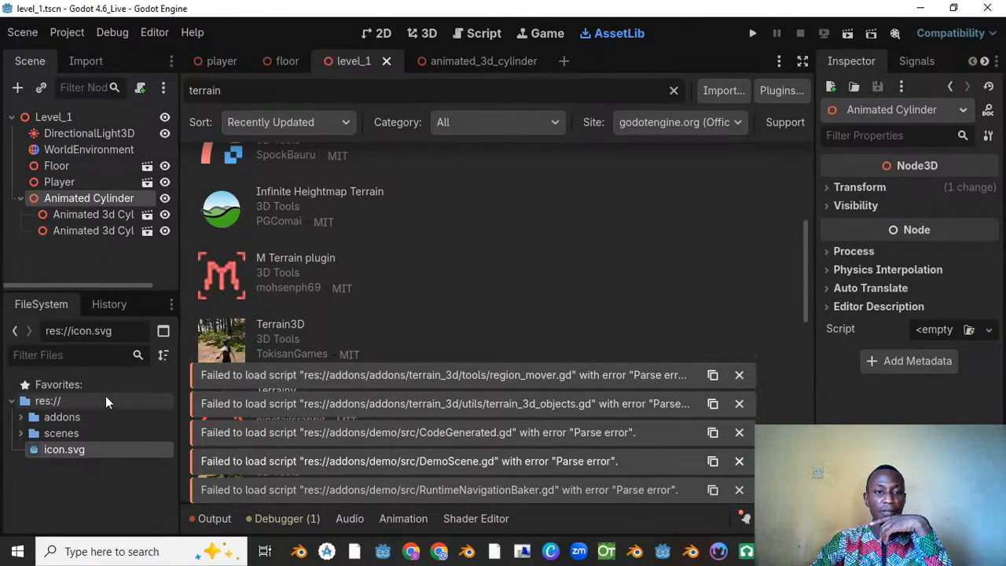
Step: Examine the installed contents of the addons folder in the project files, including the nested addons and terrain_3d folders
click(21, 417)
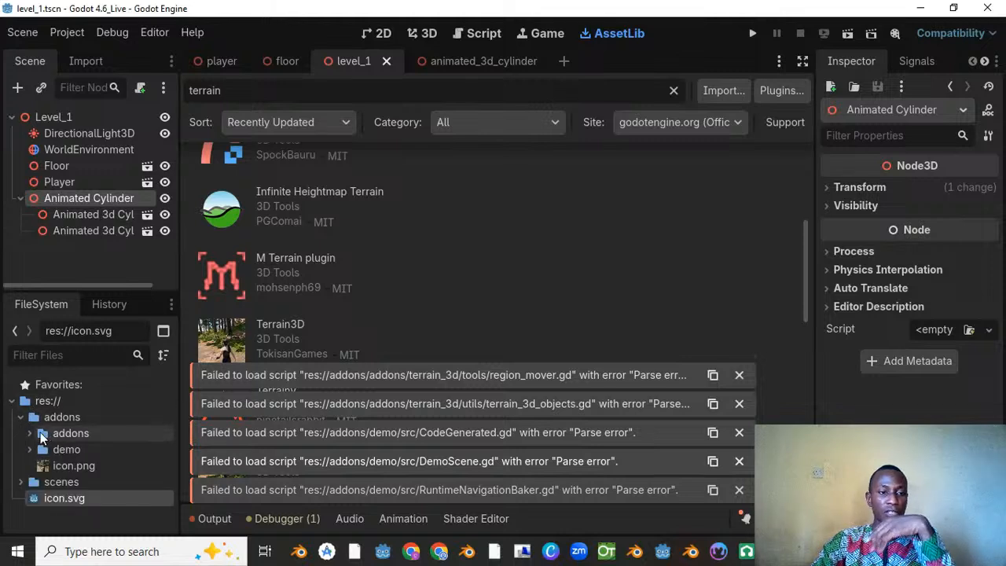
click(40, 435)
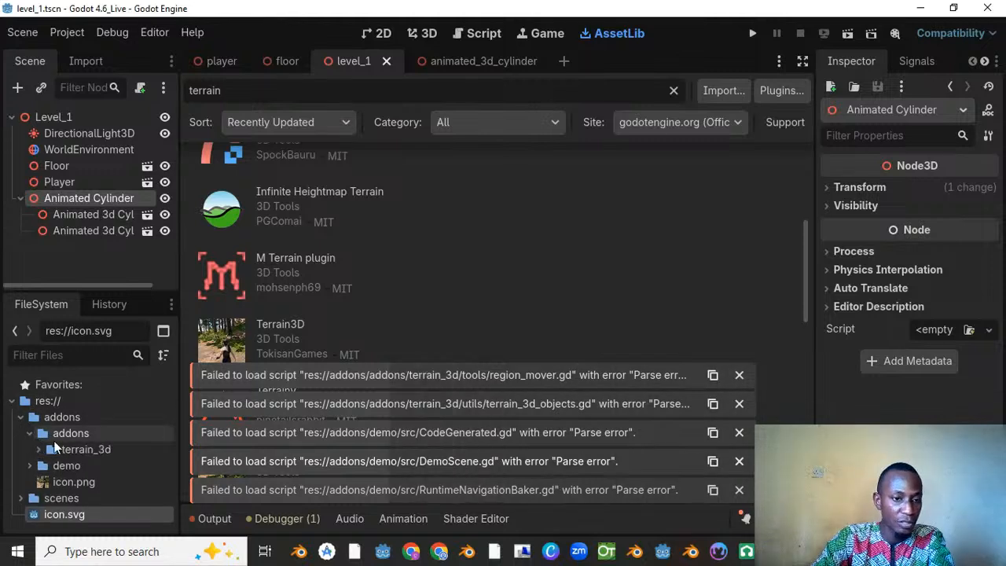
click(38, 450)
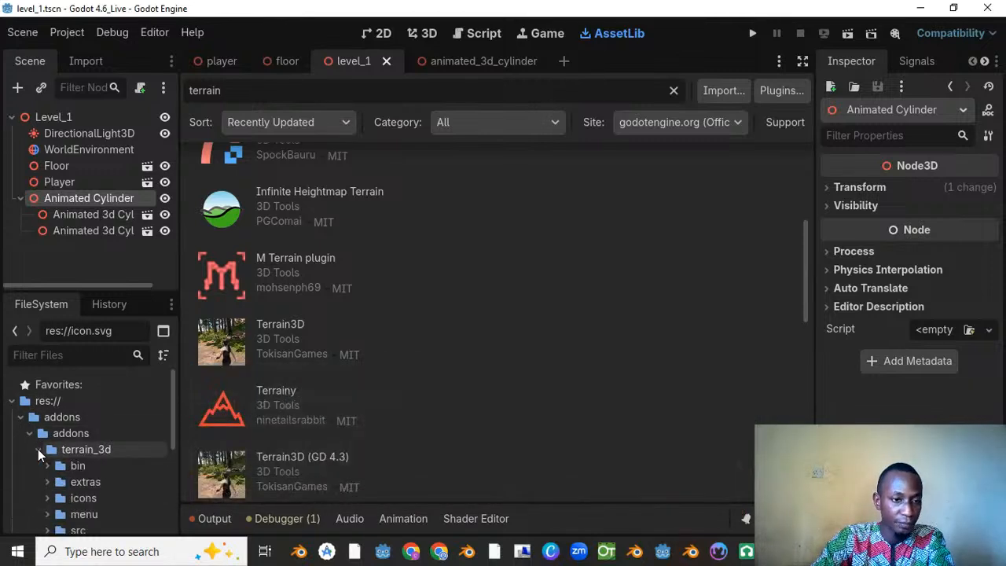
scroll(79, 445, down, 1)
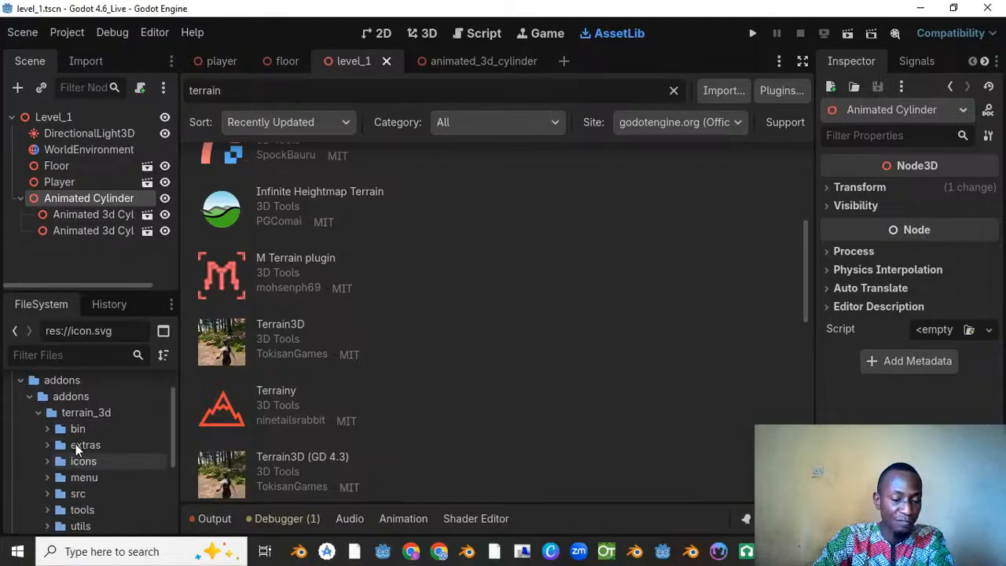
click(28, 396)
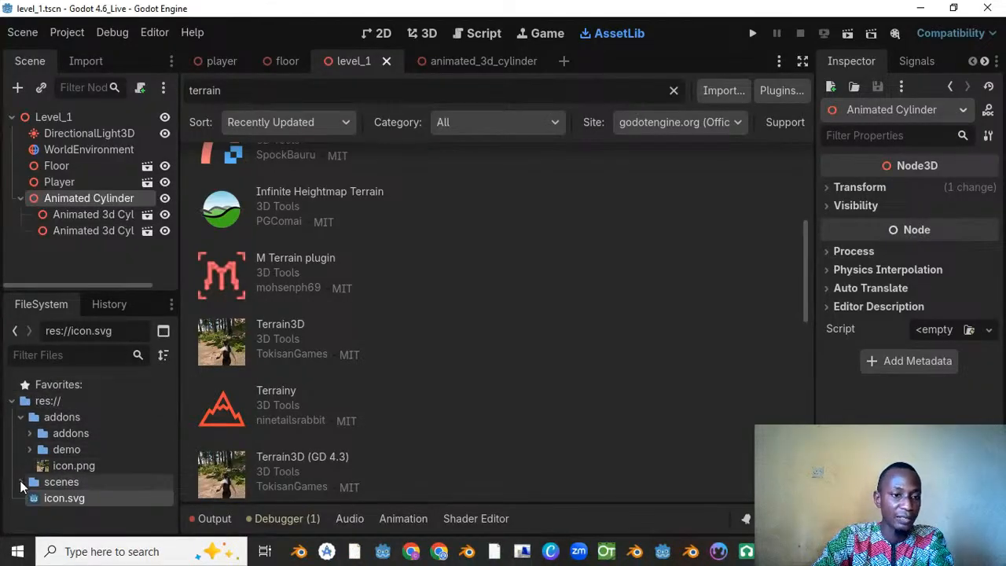
click(21, 419)
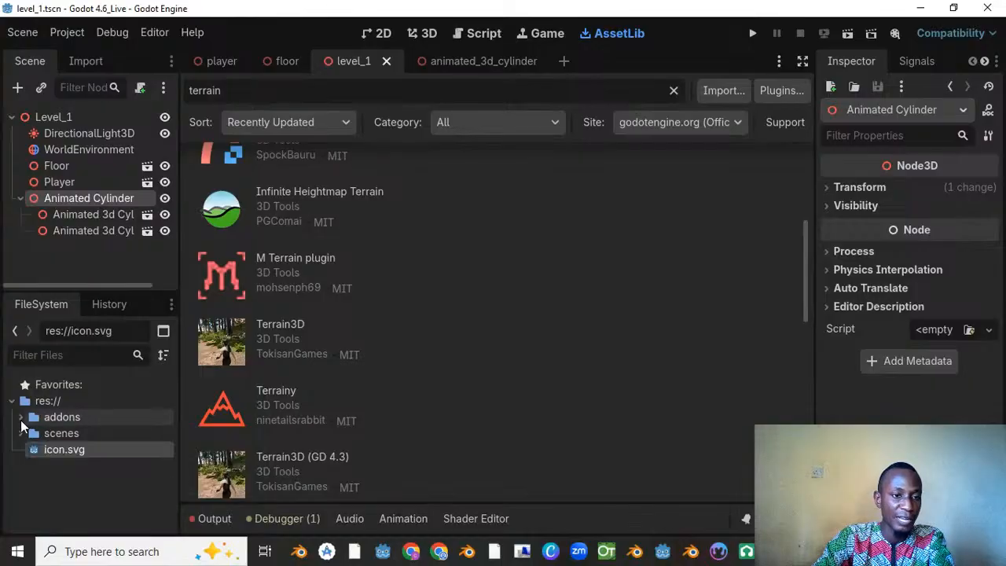
click(22, 420)
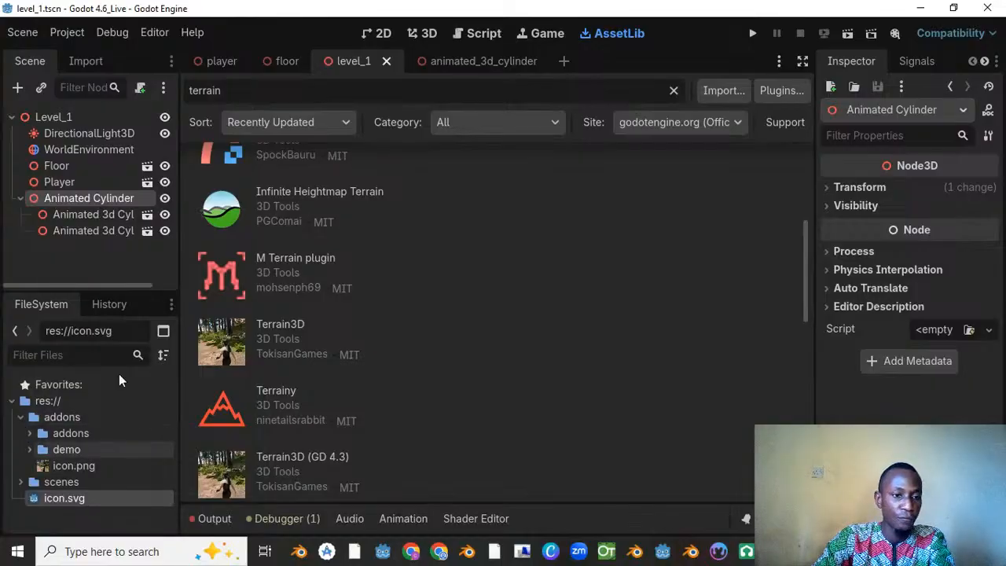
Step: Try to enable the Terrain3D plugin in the project settings
click(68, 32)
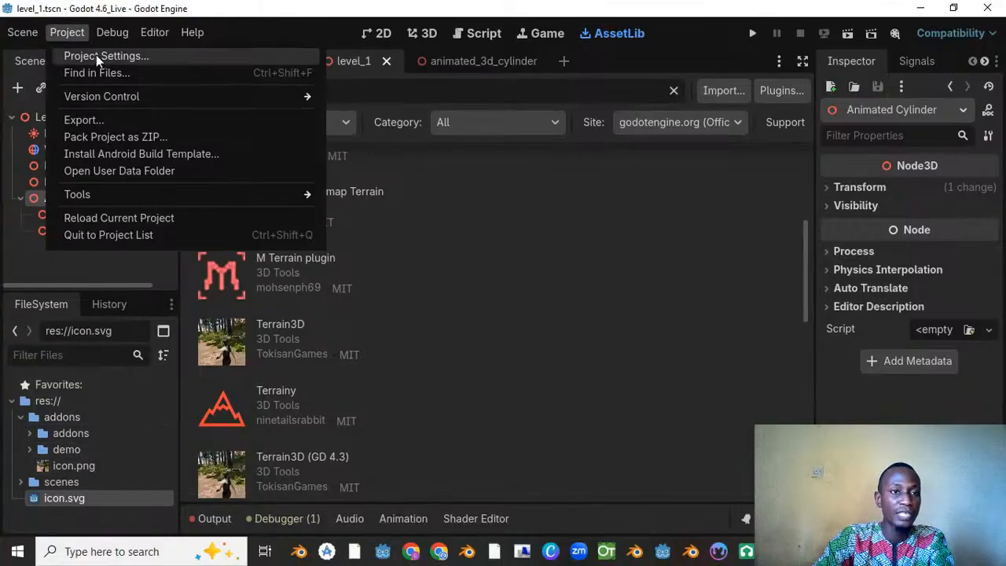
click(96, 55)
click(347, 74)
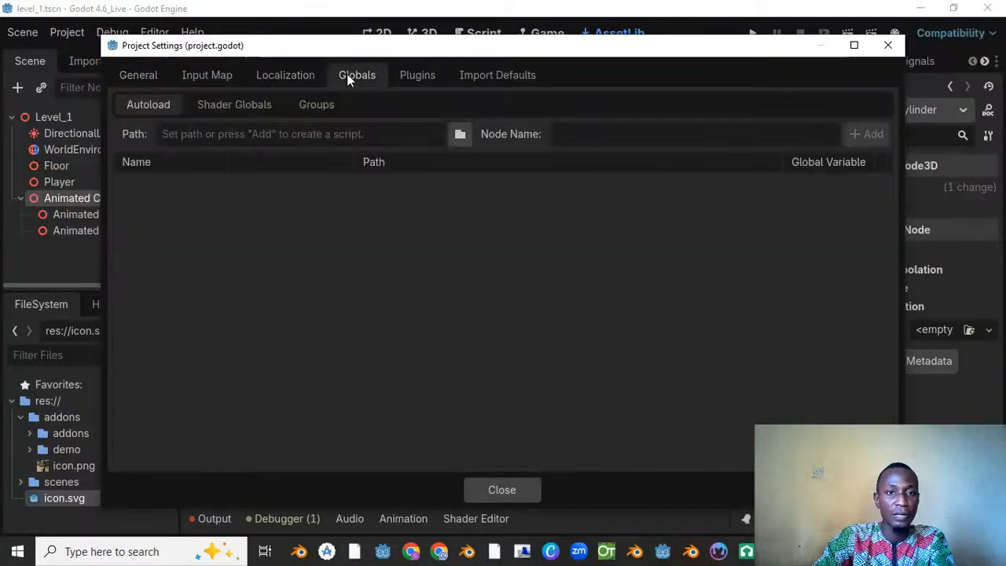
click(398, 74)
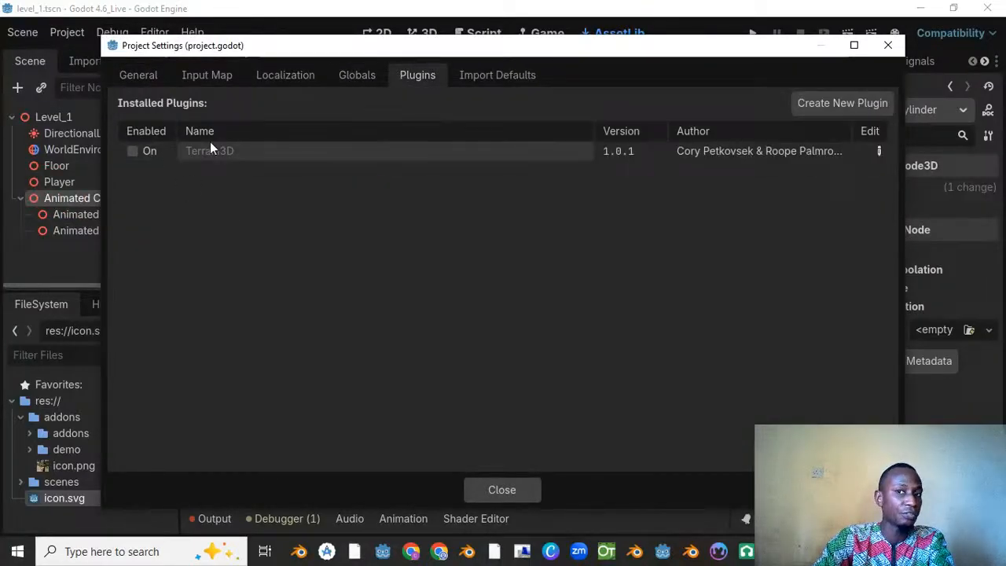
drag(375, 53, 408, 51)
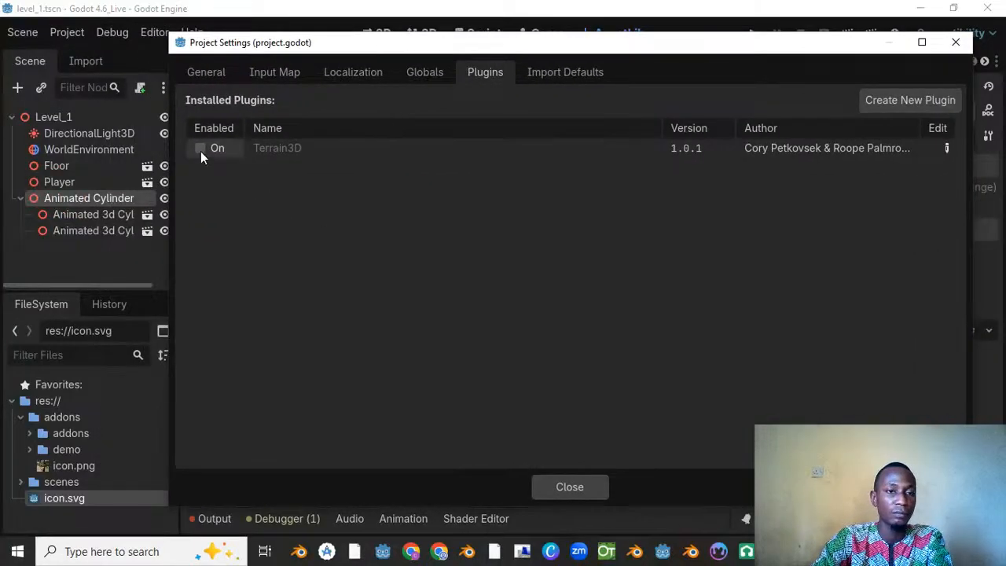
click(201, 148)
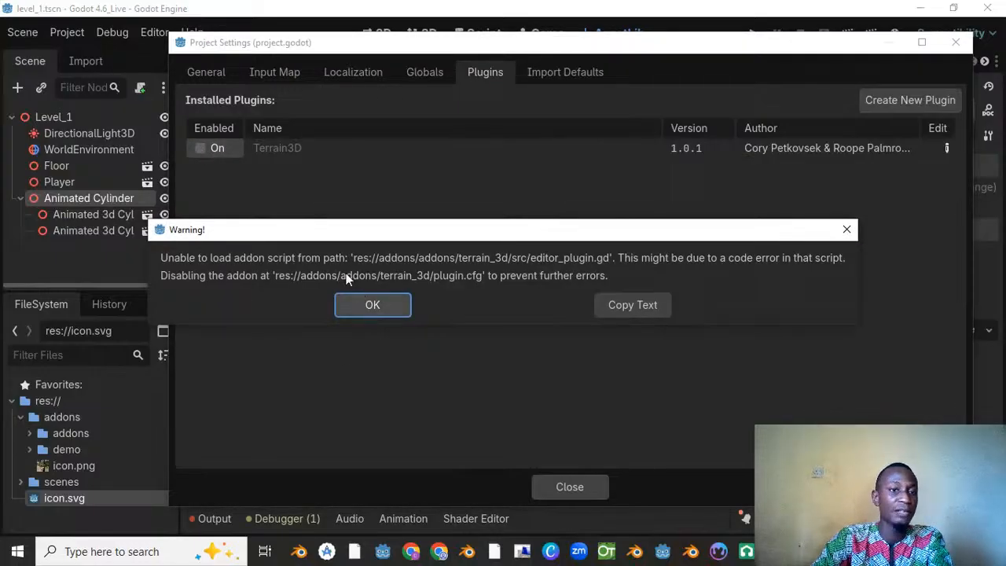
drag(397, 231, 440, 174)
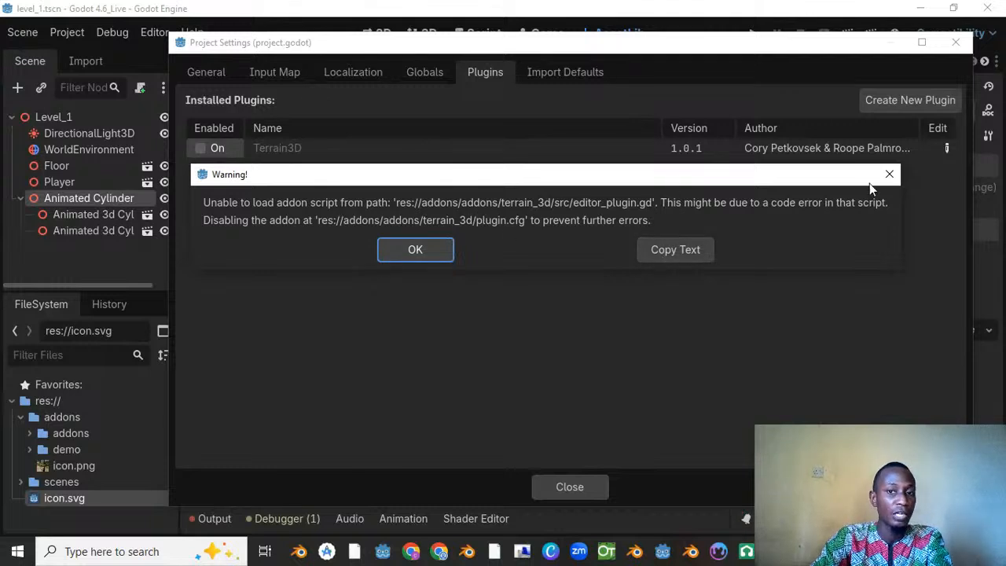
click(889, 174)
click(953, 43)
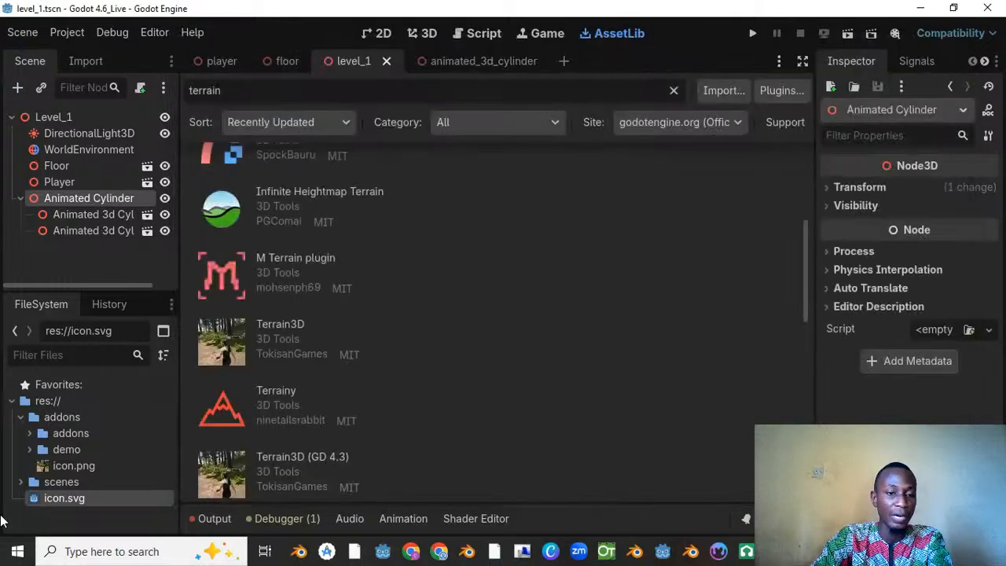
Step: Move the terrain_3d folder out of the nested addons folder into res://addons
click(30, 433)
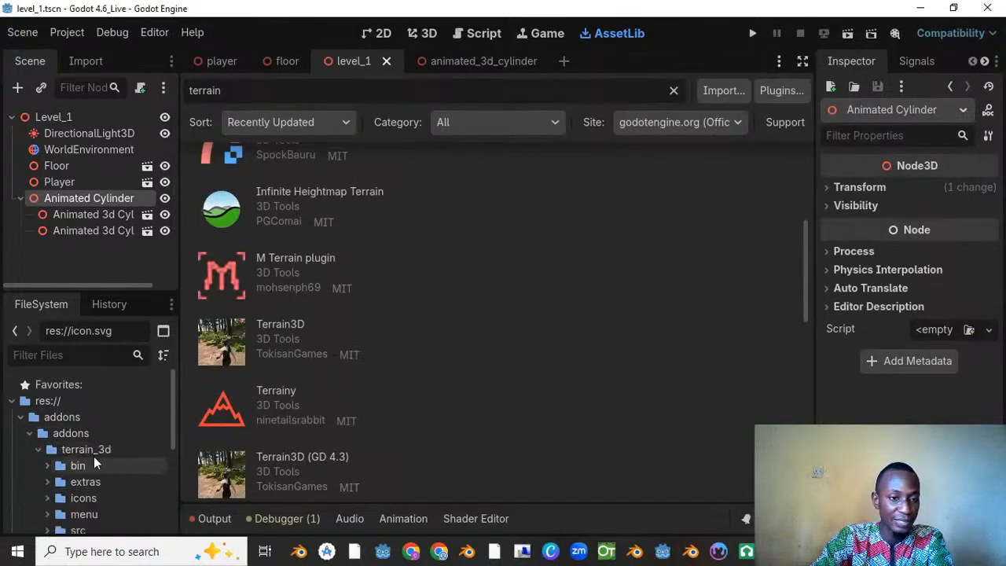
click(85, 449)
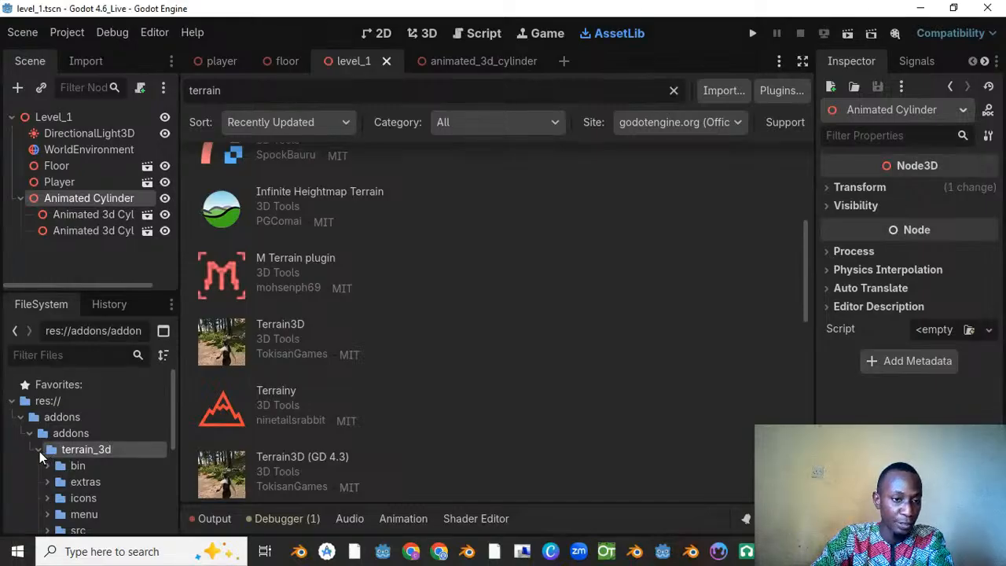
click(38, 451)
drag(88, 454, 68, 423)
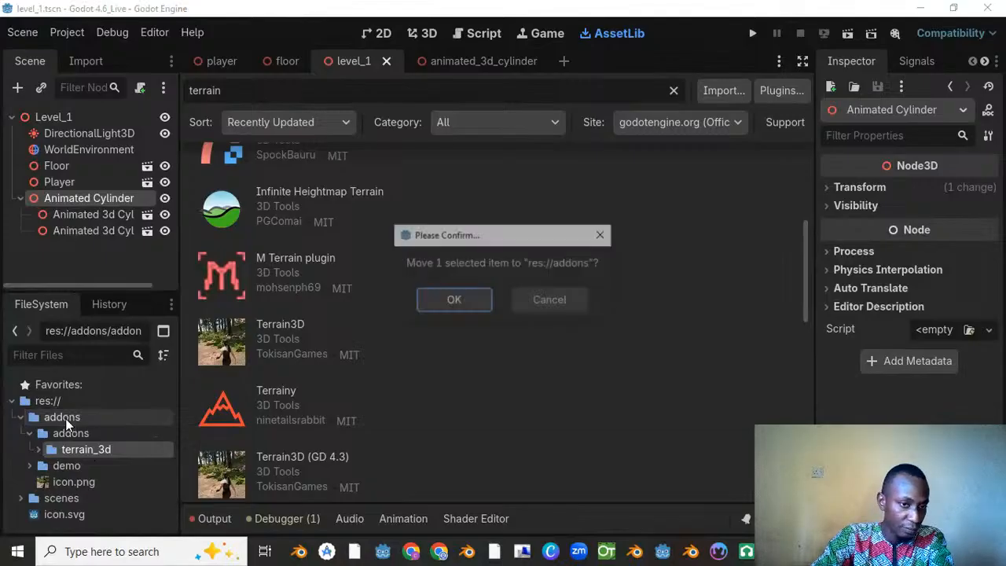
click(455, 301)
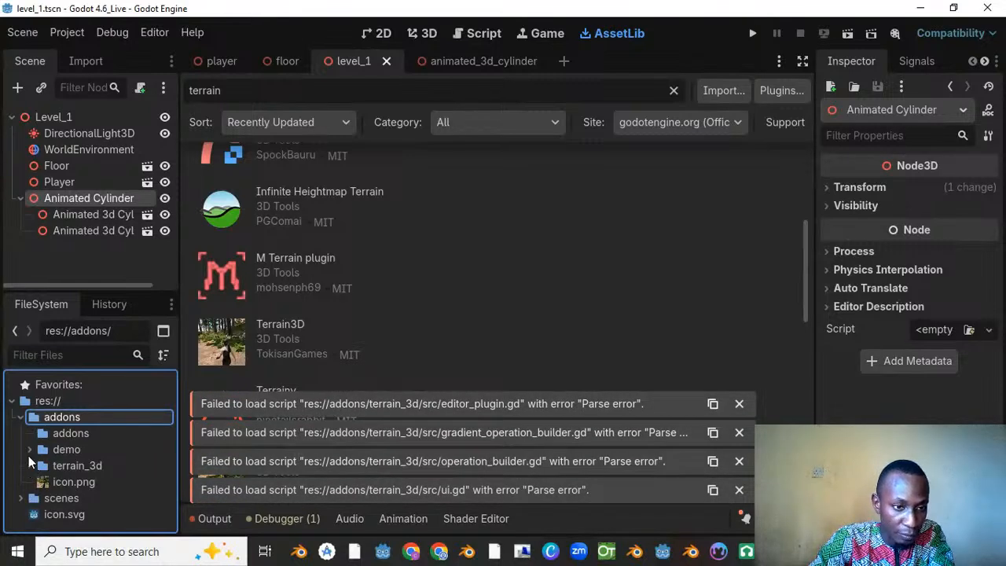
Step: Examine the rearranged res://addons folder, including the demo folder's materials and textures, the nested addons folder and icon.png
click(29, 459)
click(30, 459)
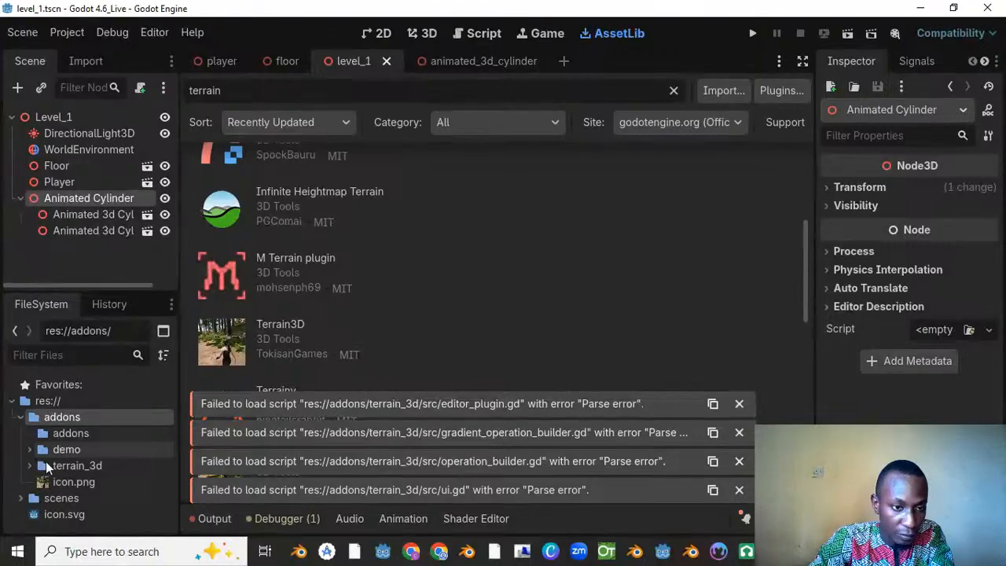
click(31, 451)
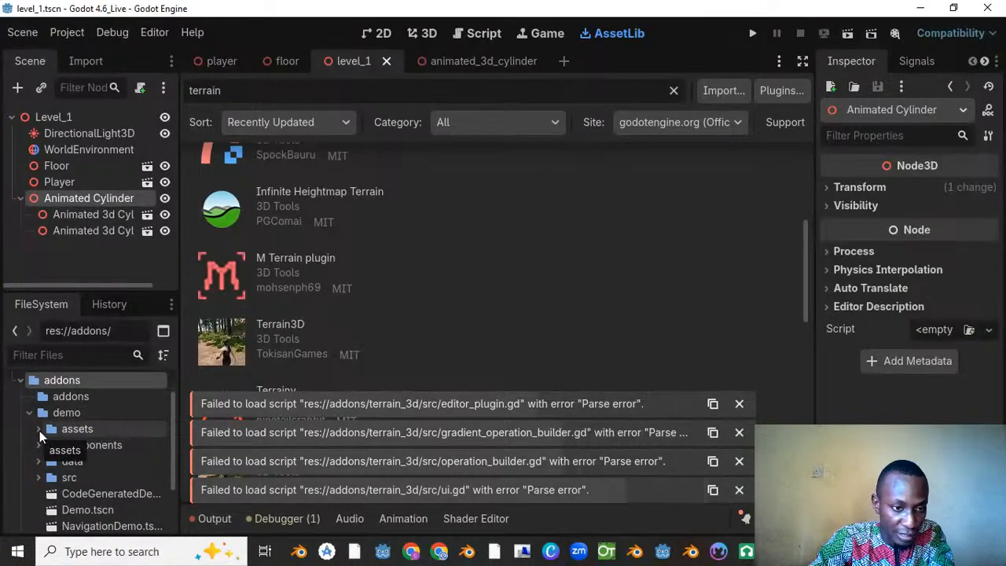
click(39, 429)
click(48, 444)
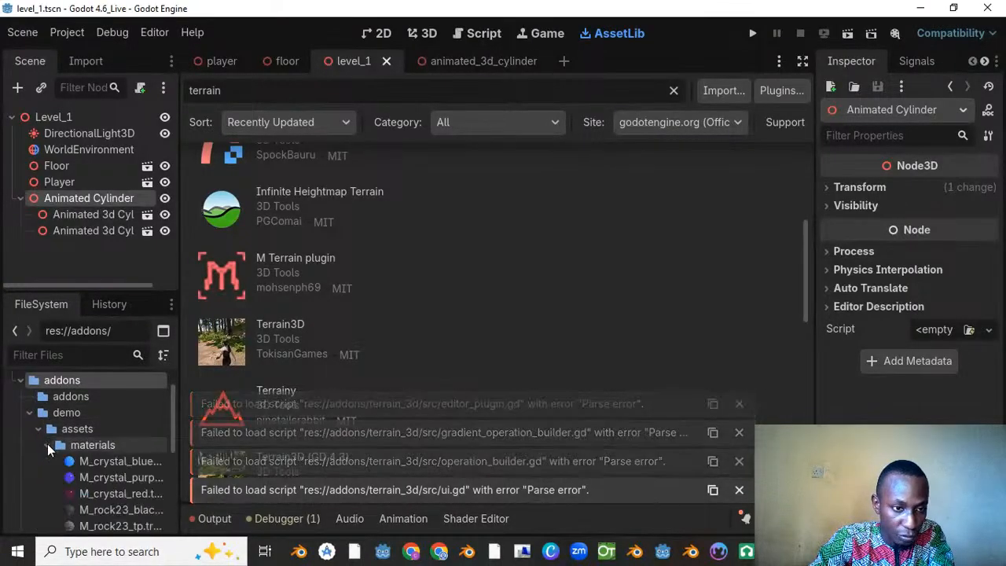
scroll(71, 482, down, 2)
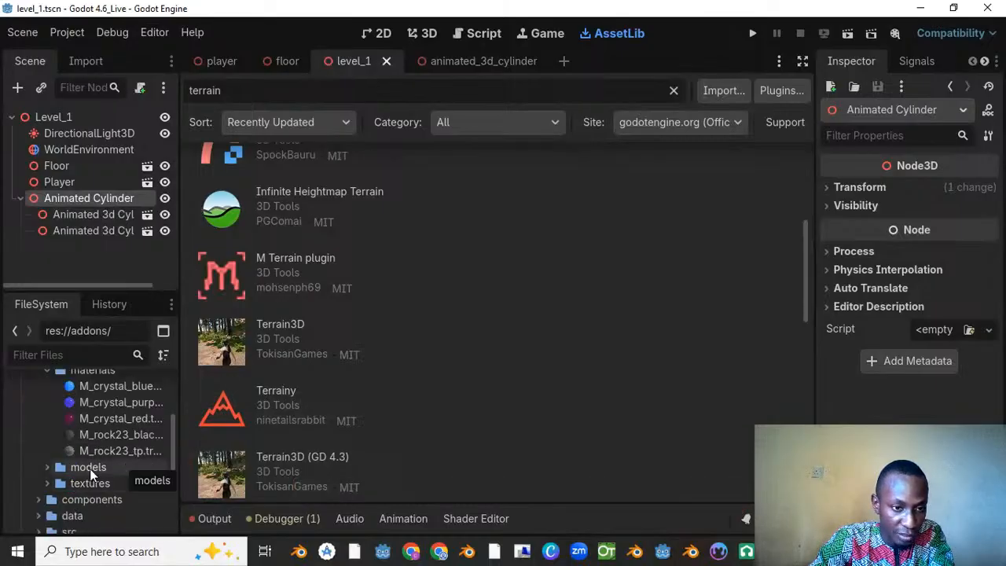
click(47, 484)
scroll(110, 442, down, 4)
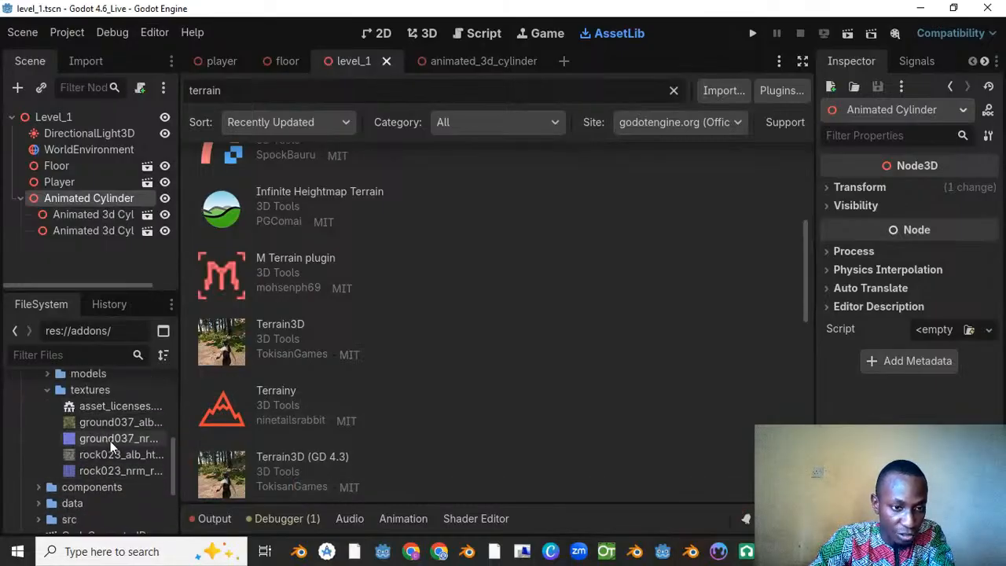
scroll(111, 434, up, 8)
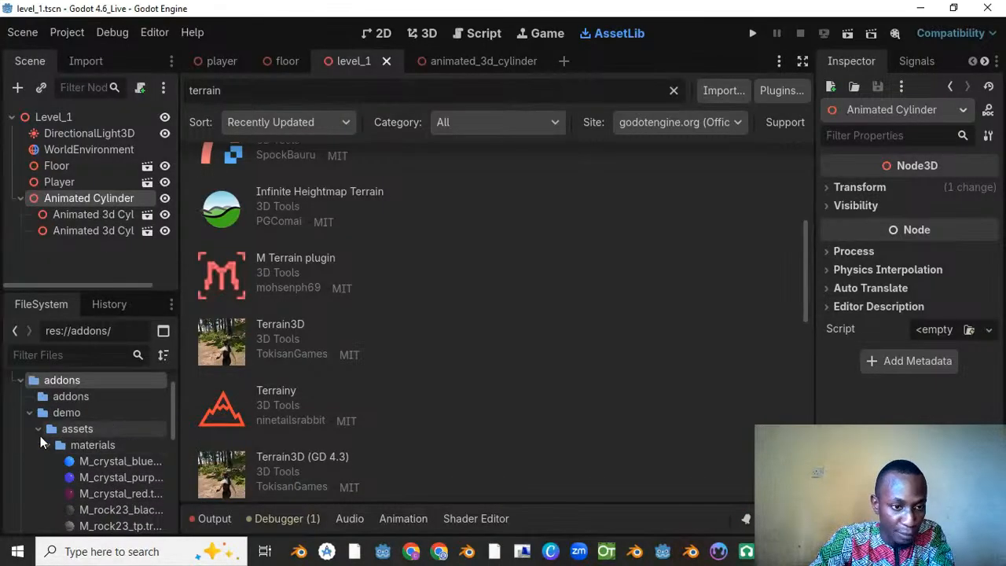
click(46, 445)
click(38, 430)
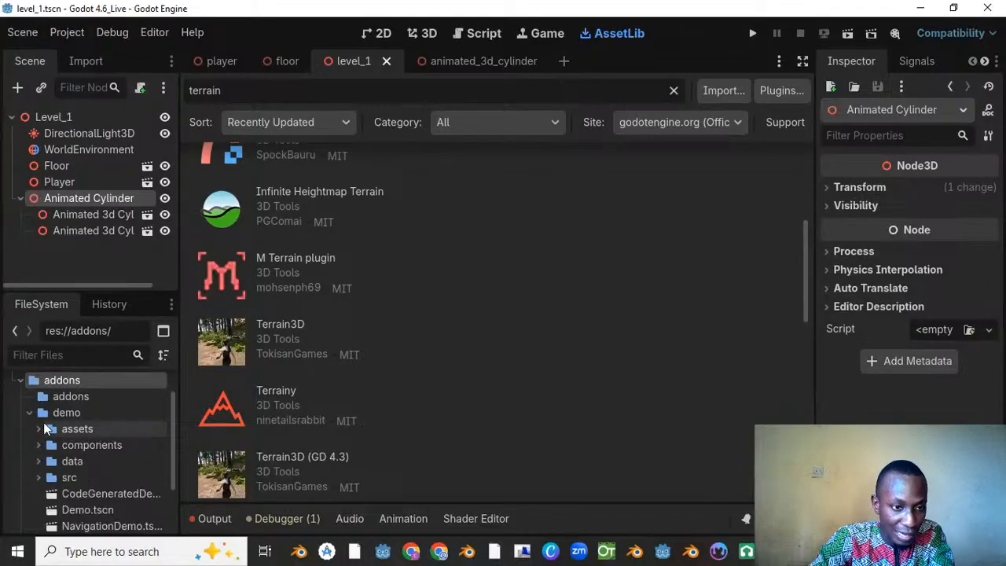
click(31, 412)
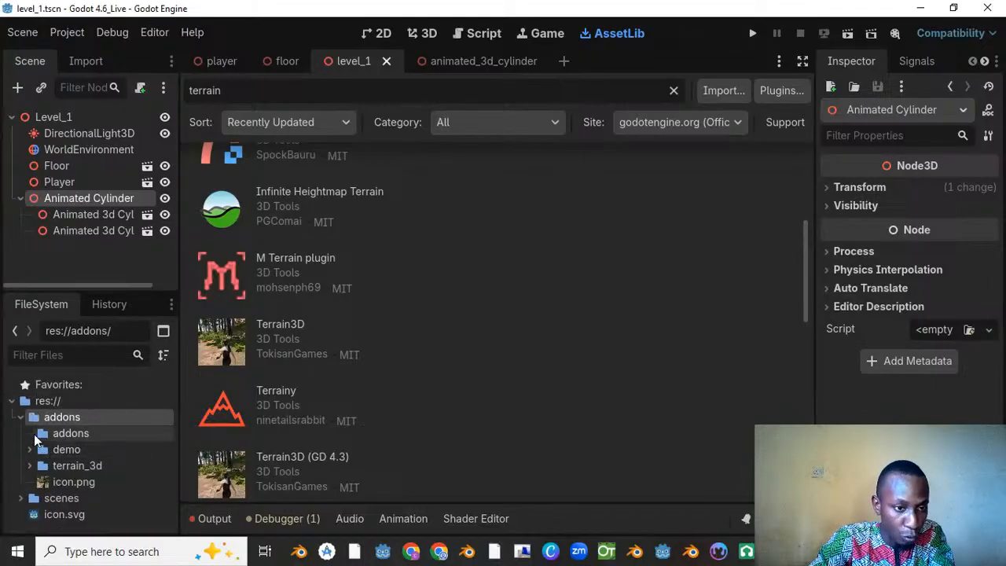
click(60, 467)
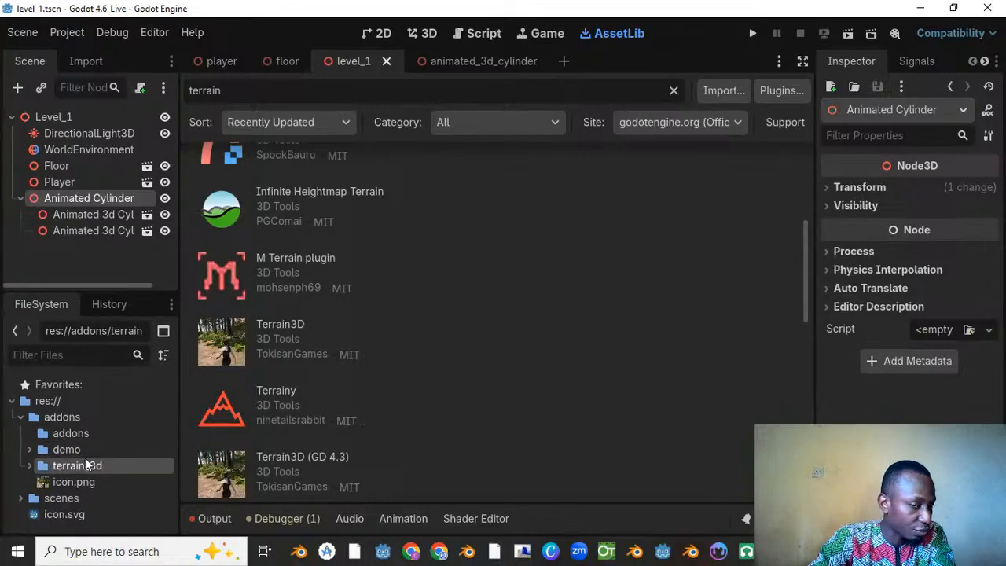
click(57, 436)
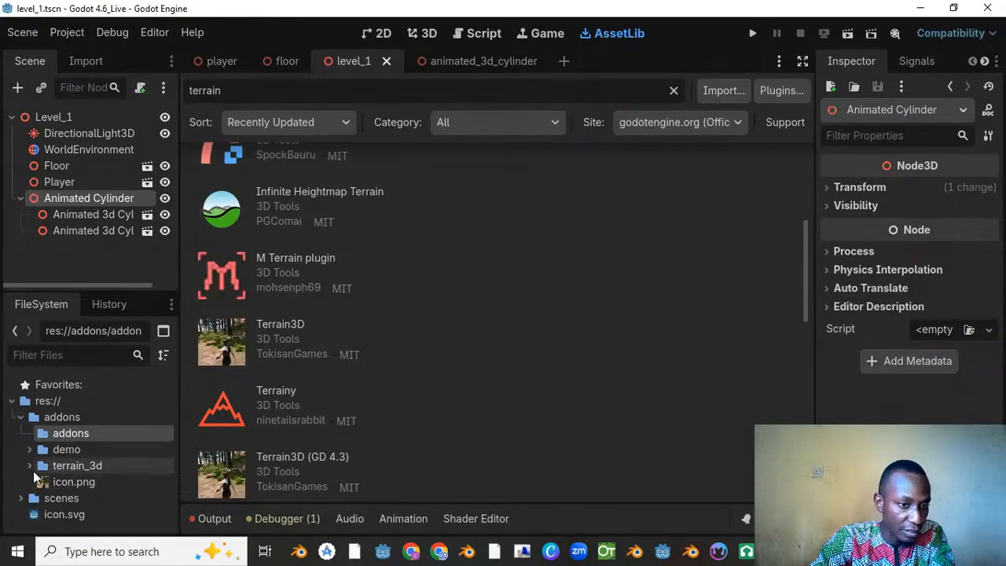
click(20, 417)
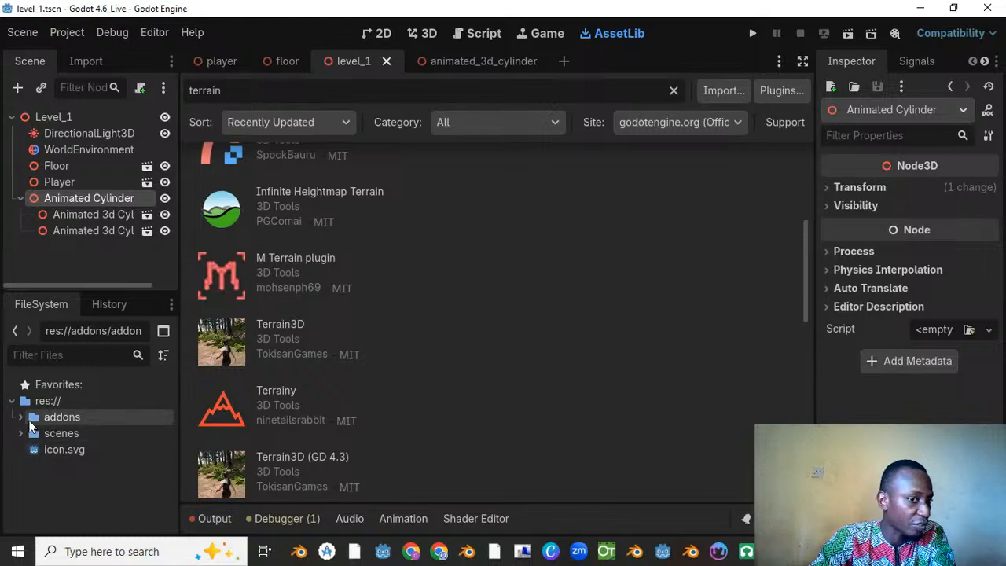
click(21, 419)
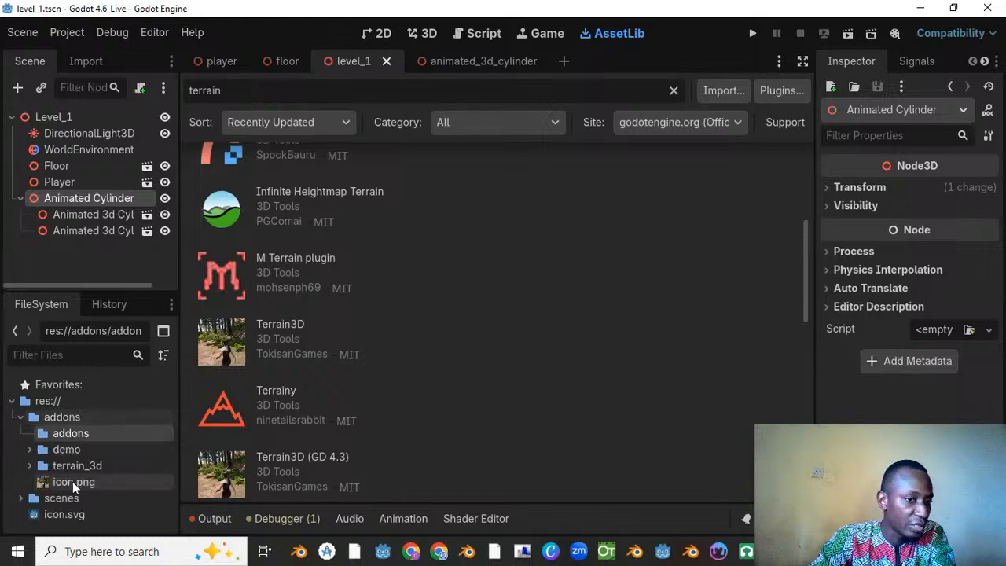
click(72, 482)
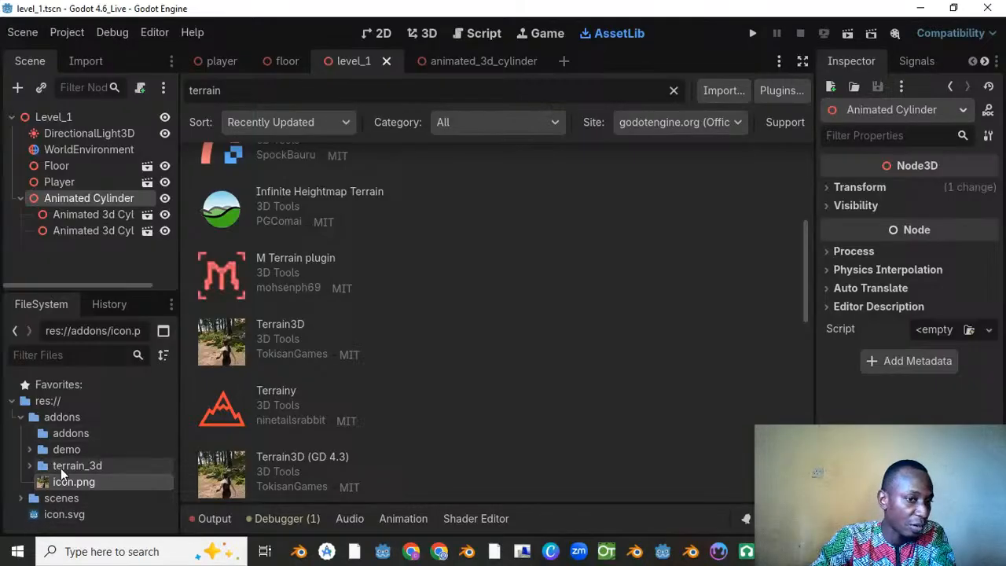
click(23, 423)
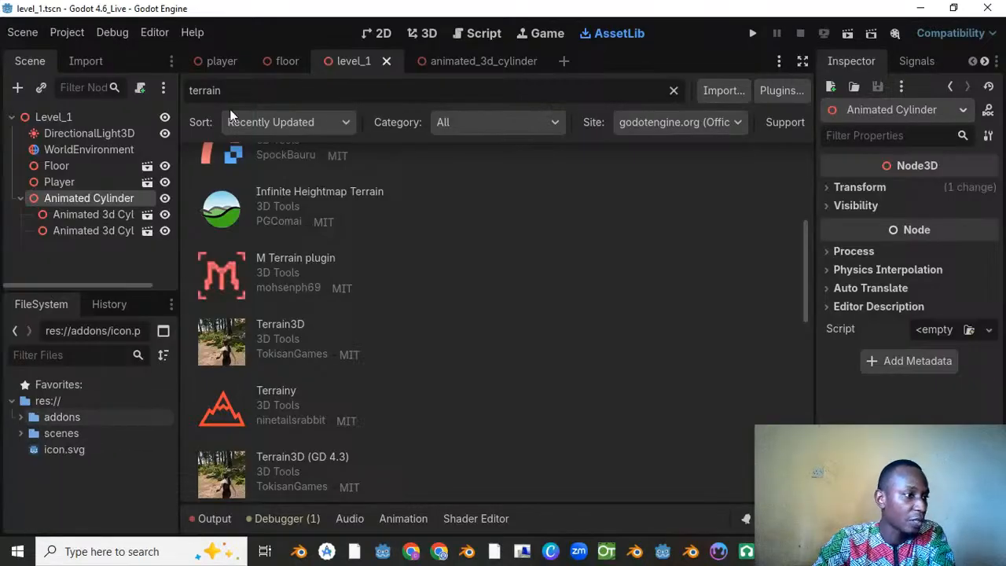
Step: Try to enable the Terrain3D plugin again in the project settings after moving its folder
click(69, 35)
click(91, 56)
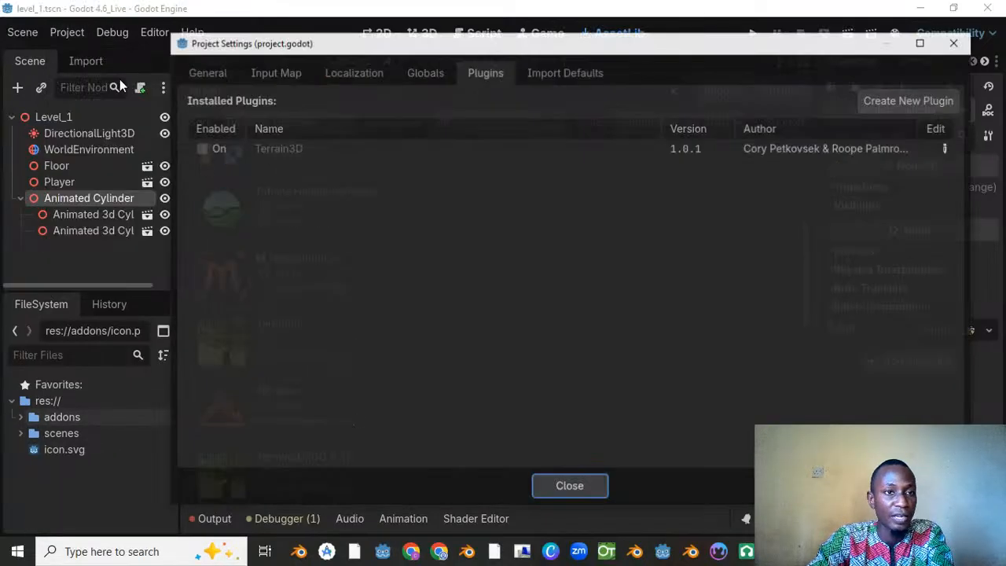
click(200, 148)
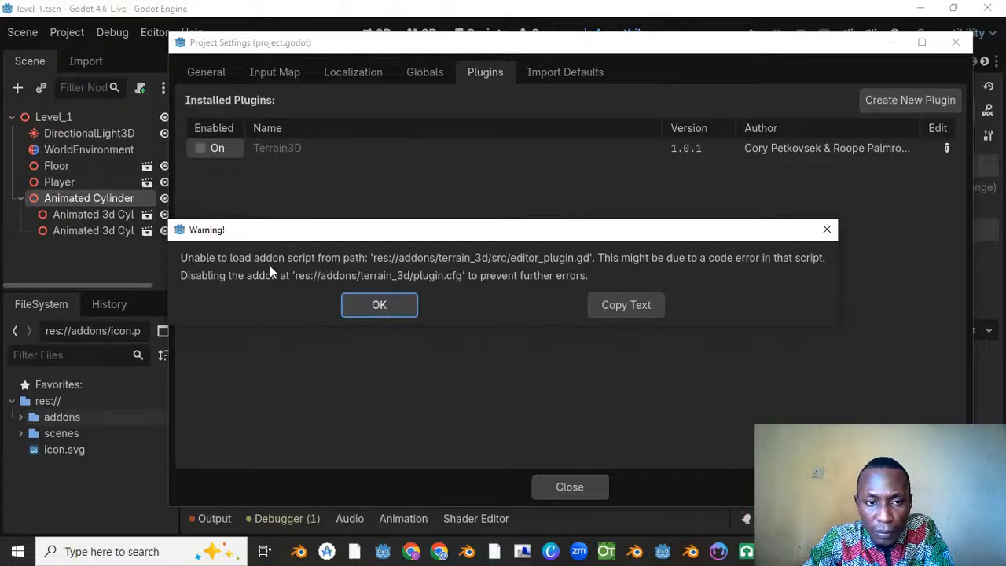
click(395, 303)
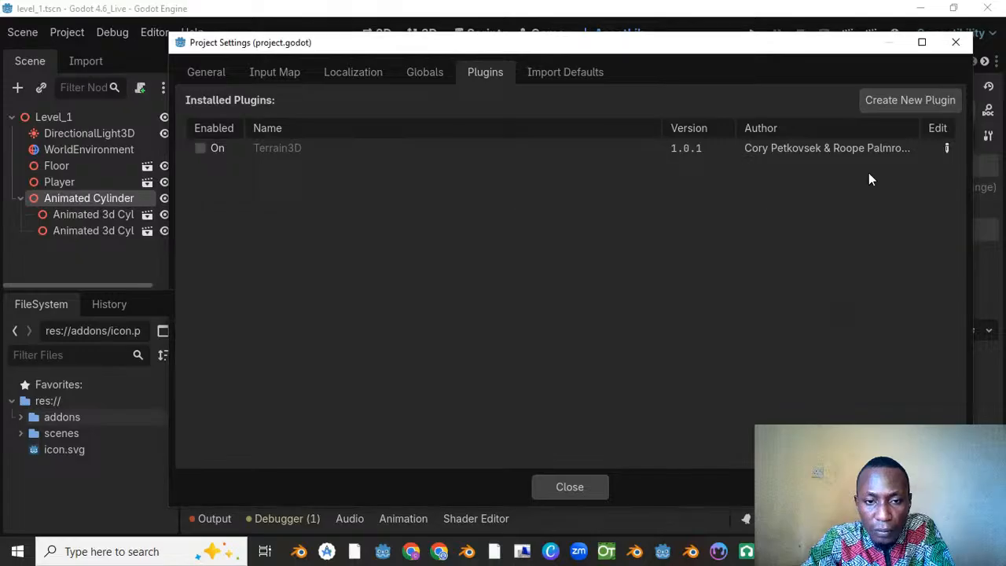
click(957, 46)
Step: Search the child node types for the Level_1 root with "terr" to check for a Terrain3D node
click(58, 121)
right_click(58, 124)
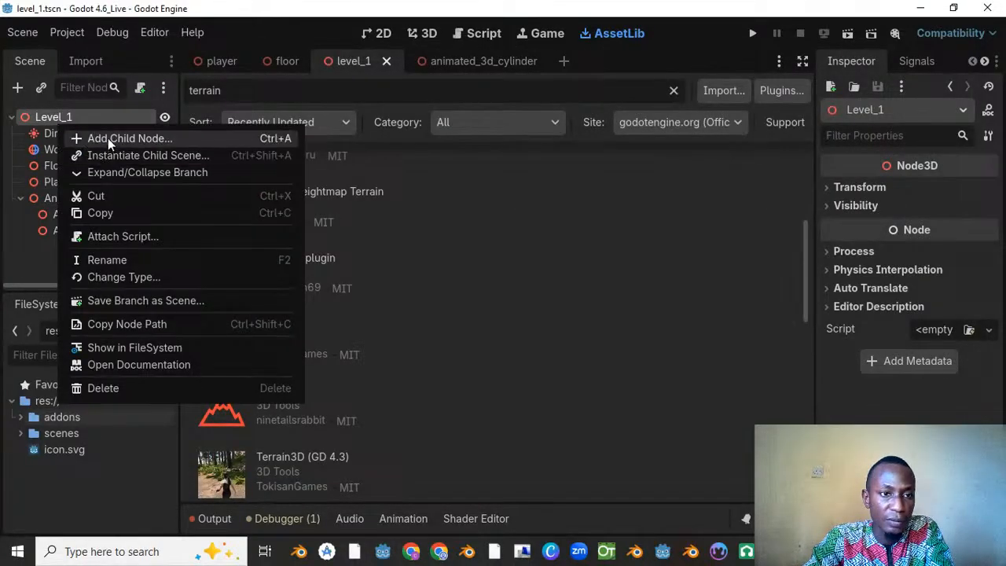
click(107, 138)
text(tw)
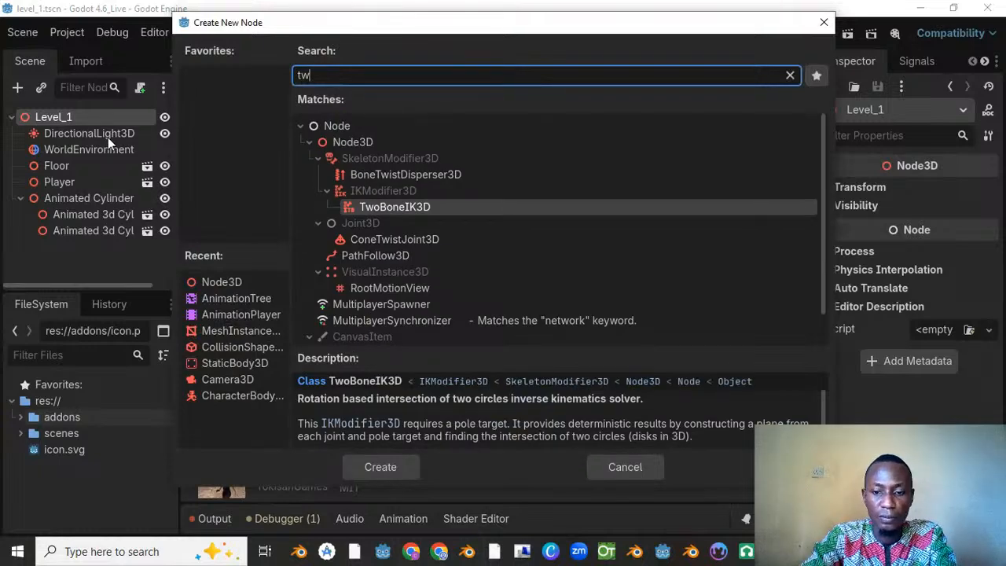
key(BackSpace)
text(err)
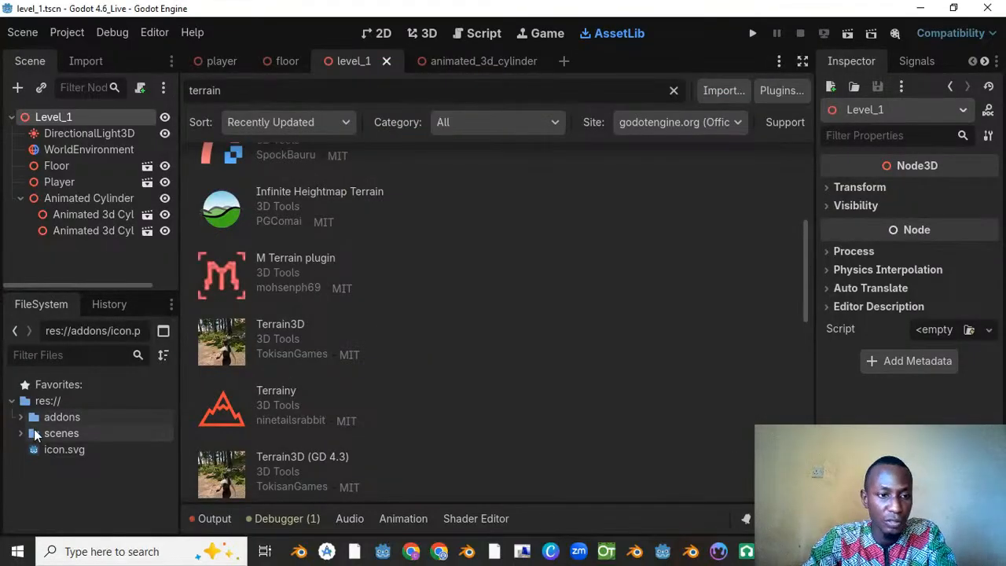
click(20, 417)
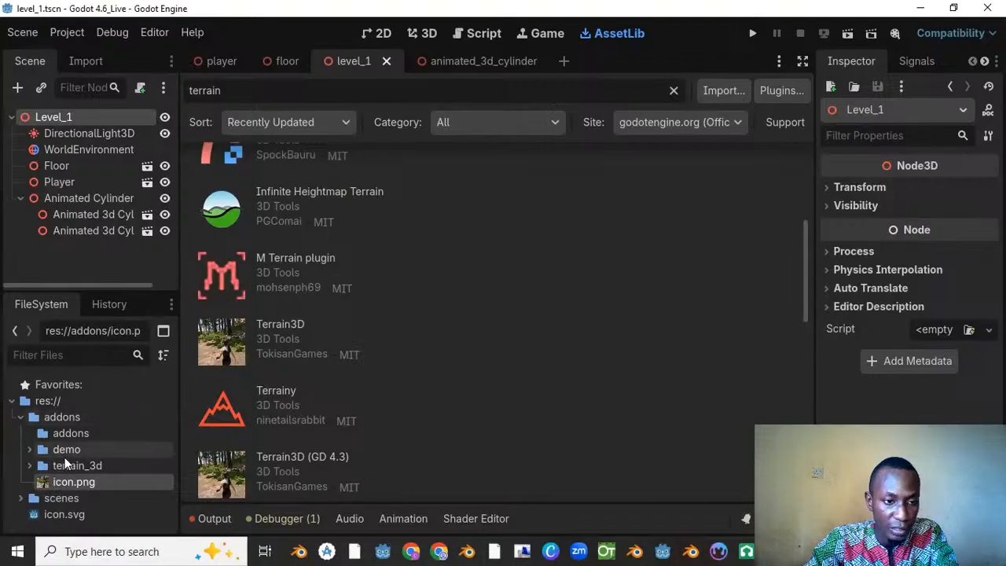
shift+click(67, 453)
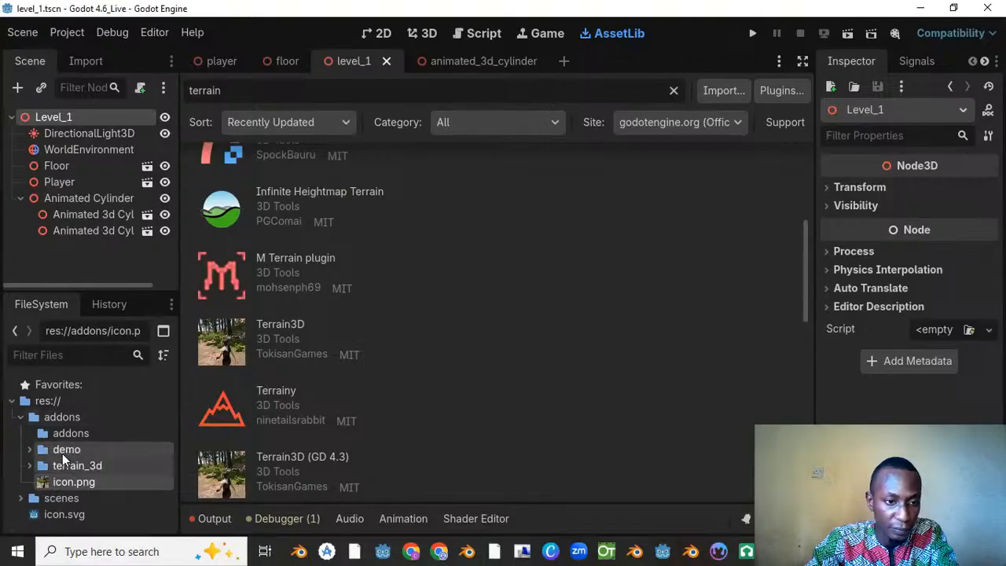
drag(62, 454, 57, 404)
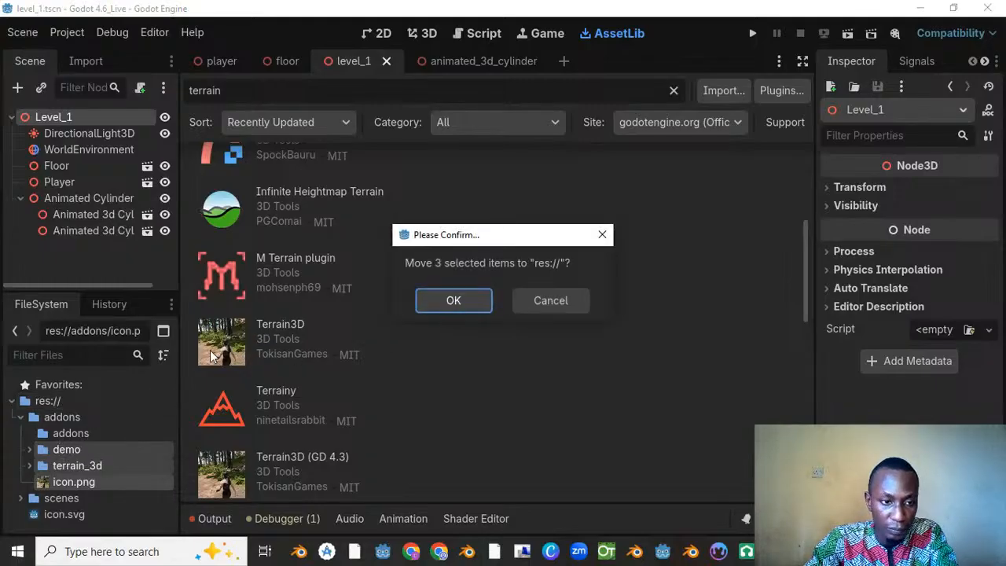
click(546, 304)
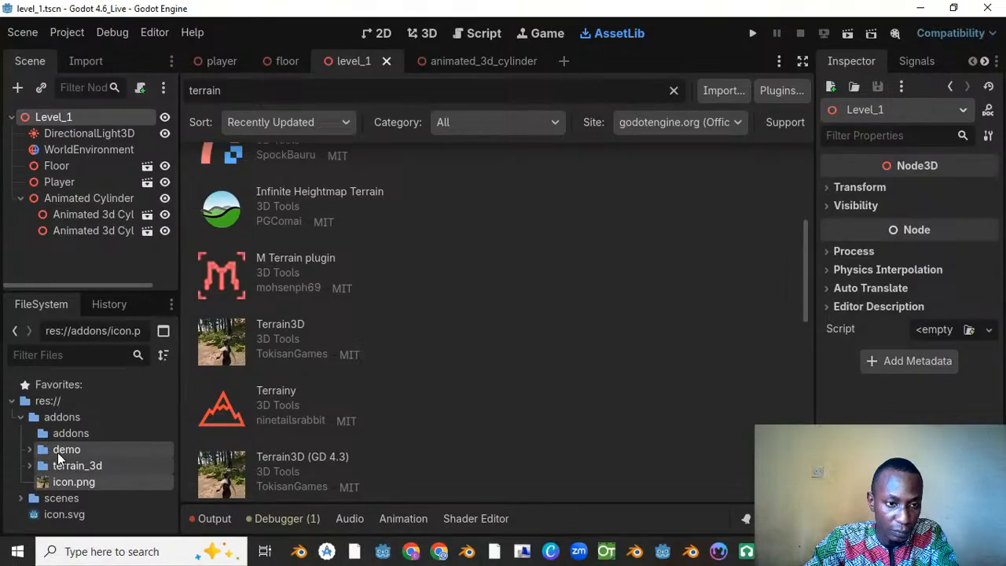
drag(57, 453, 66, 416)
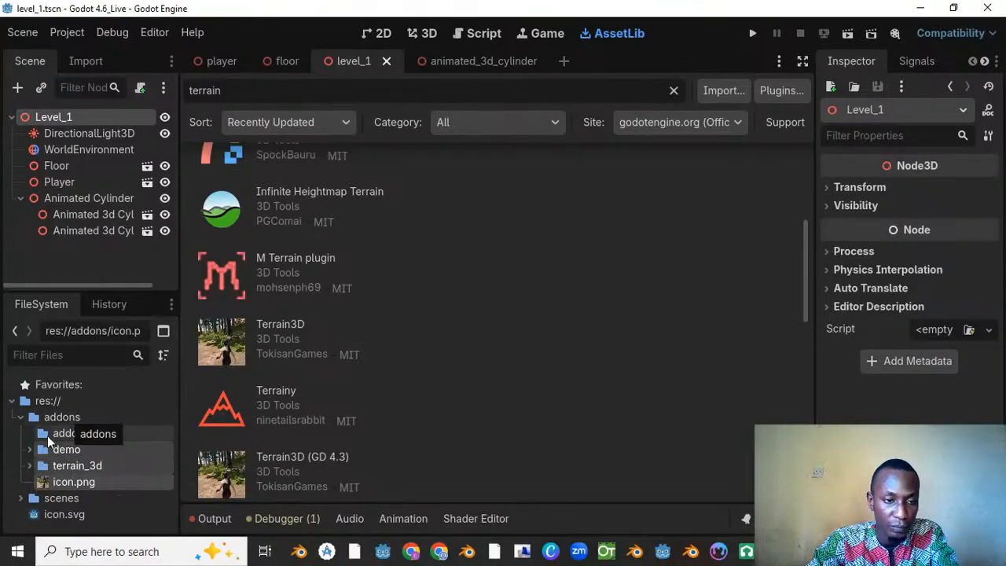
click(31, 418)
click(22, 418)
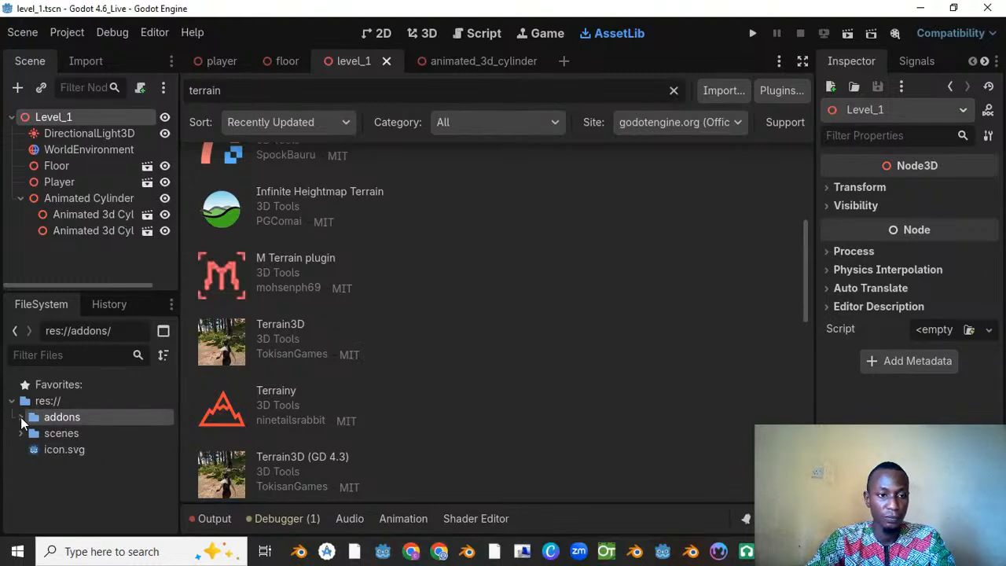
Step: Retry enabling Terrain3D among the installed plugins, dismiss the warning and close the project settings
click(67, 33)
click(78, 57)
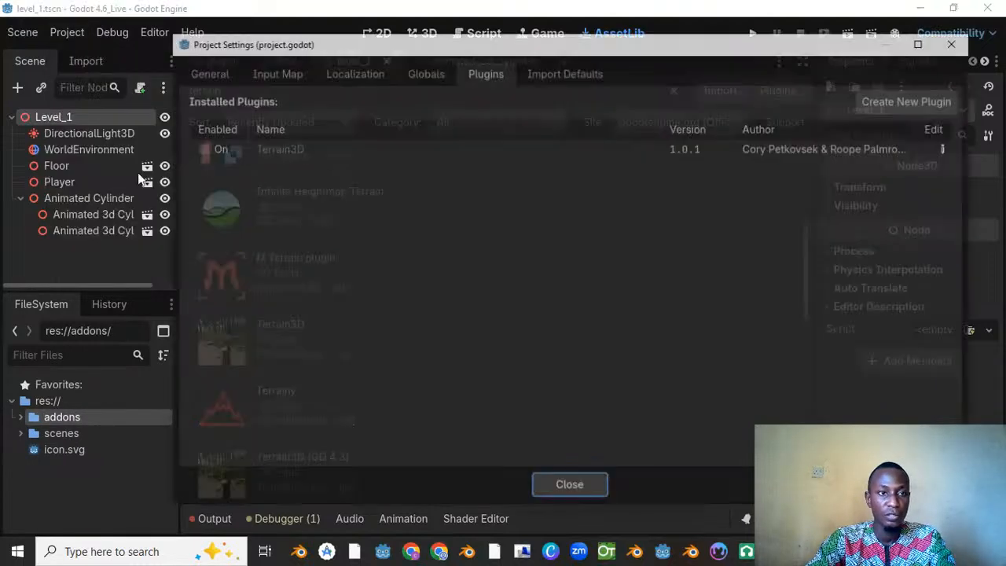
click(201, 148)
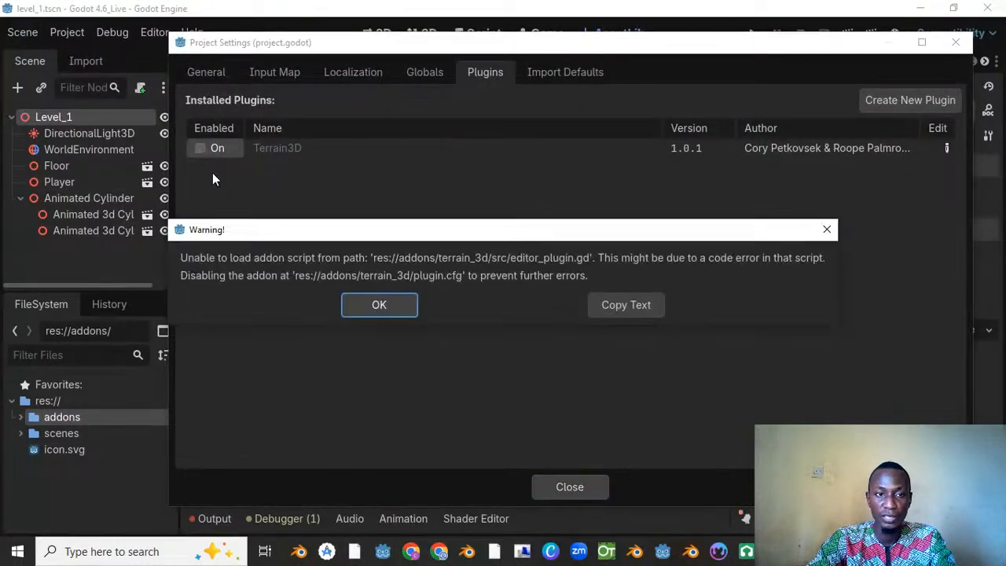
click(372, 309)
click(599, 490)
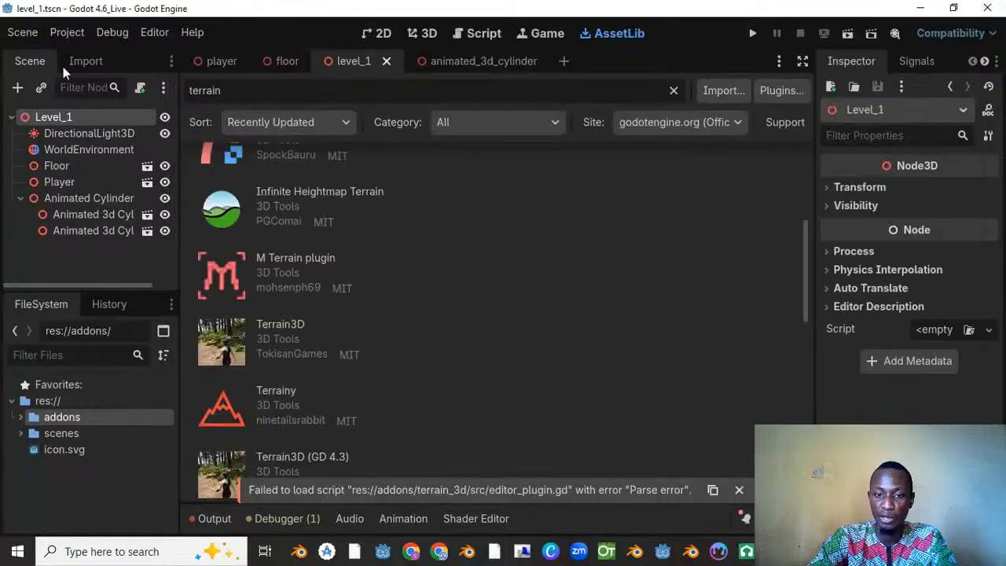
Step: Create a new scene with a Node3D root
click(563, 62)
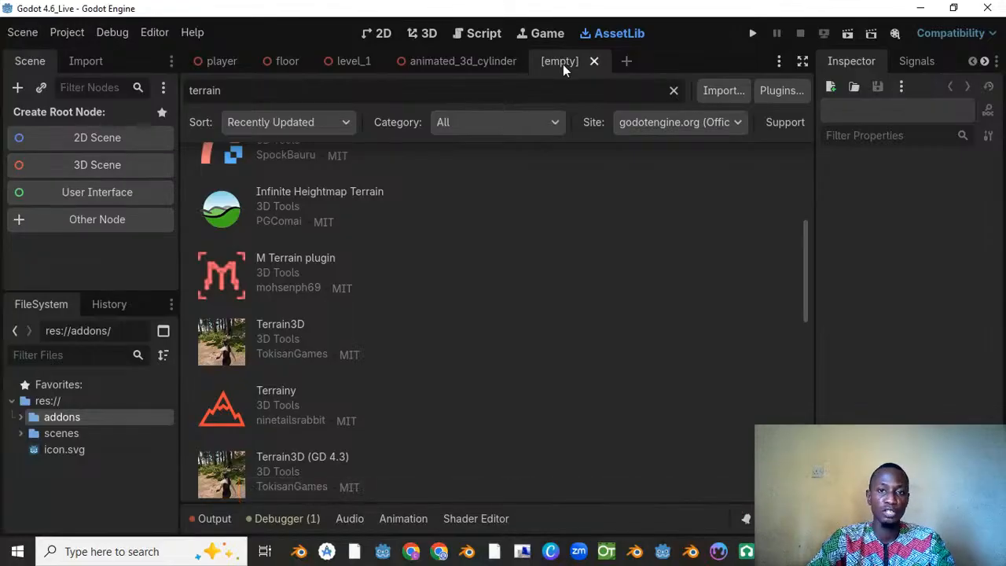
click(81, 169)
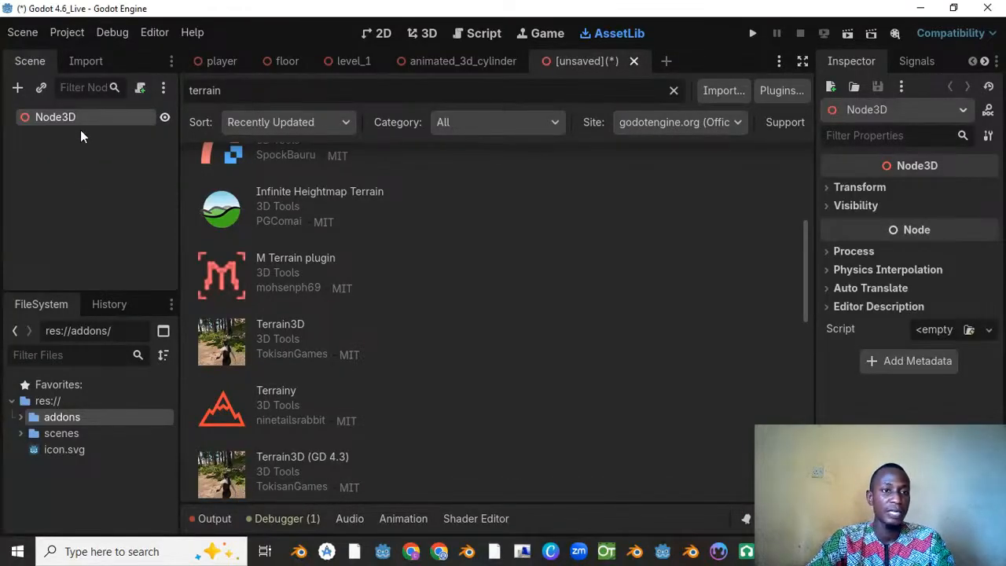
Step: Add a Terrain3D child node to the Node3D root of the new scene, finding the type with "terra"
click(429, 35)
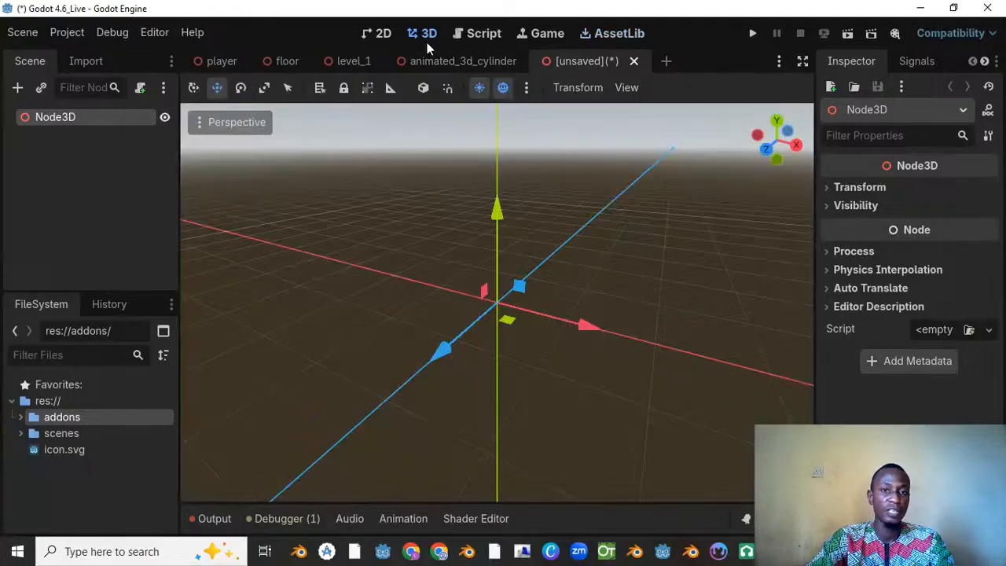
right_click(70, 116)
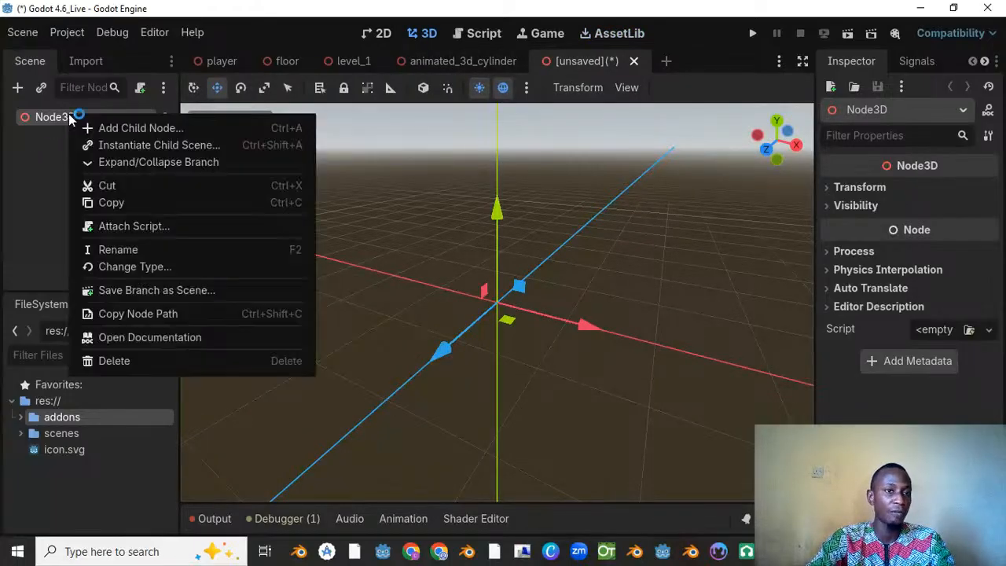
click(128, 128)
text(terr)
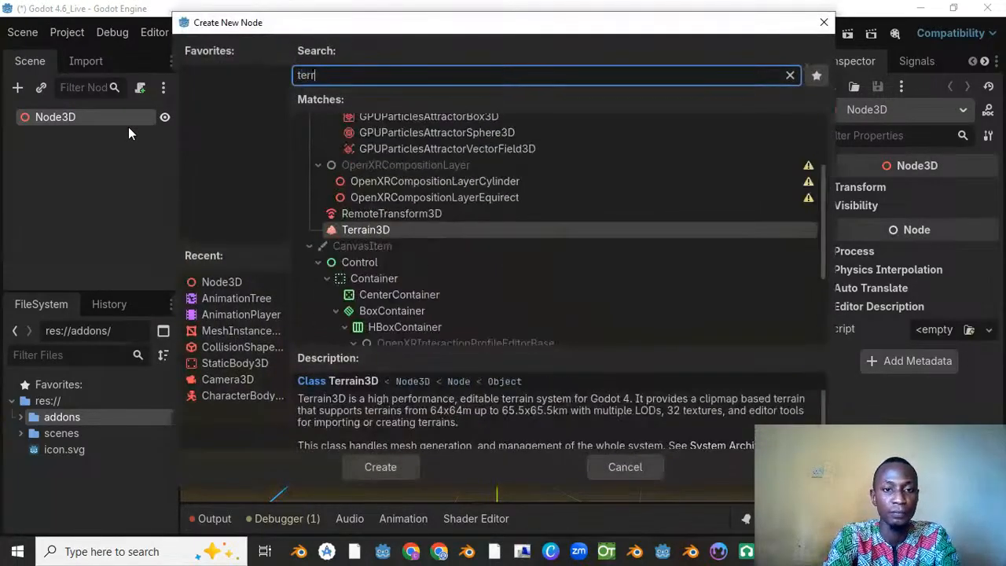
text(a)
key(Escape)
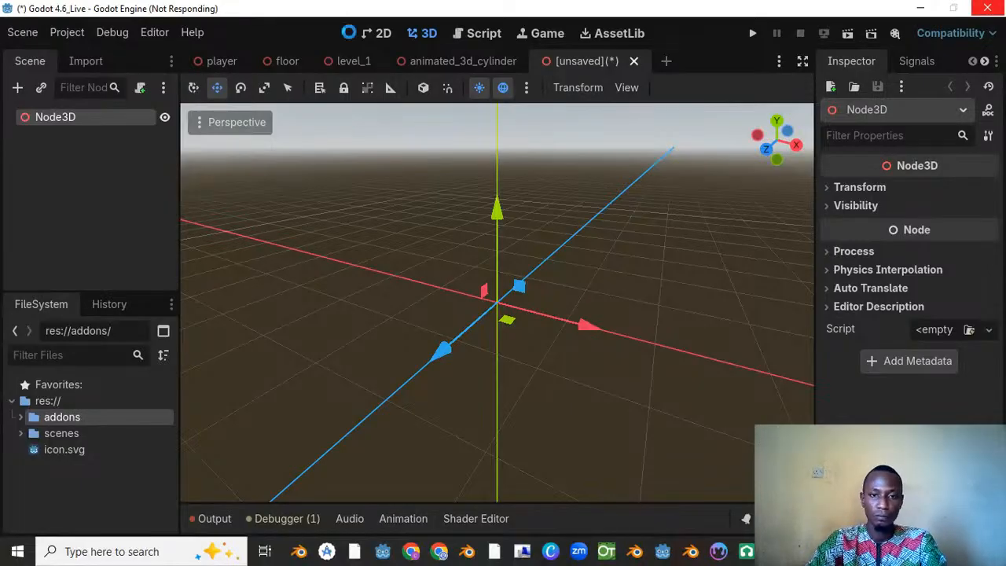
click(456, 248)
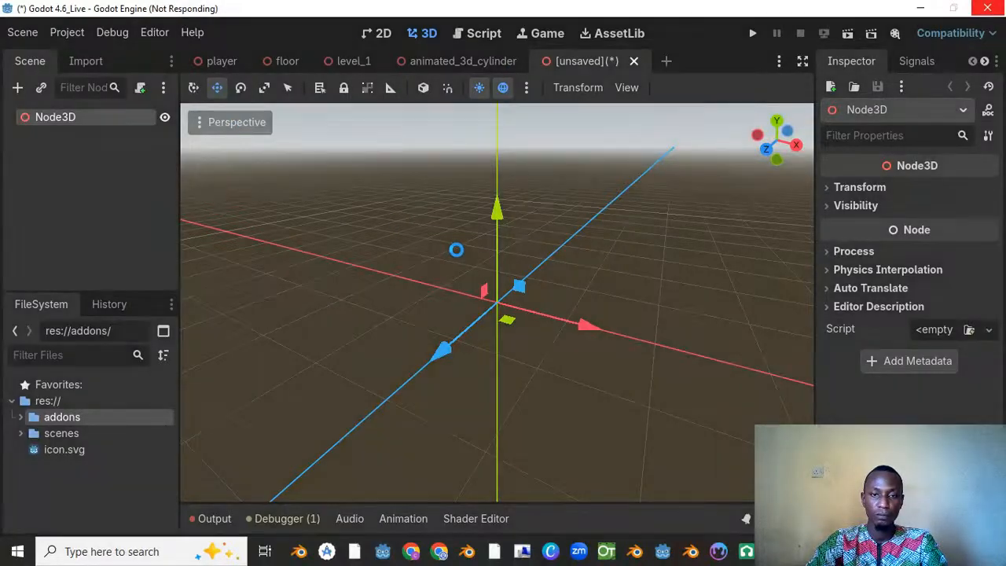
click(924, 8)
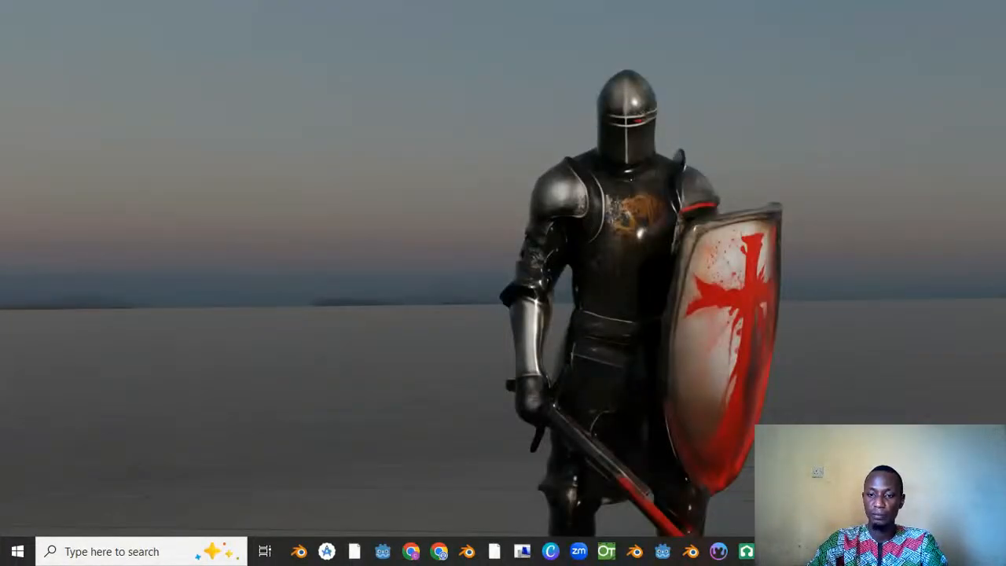
click(803, 551)
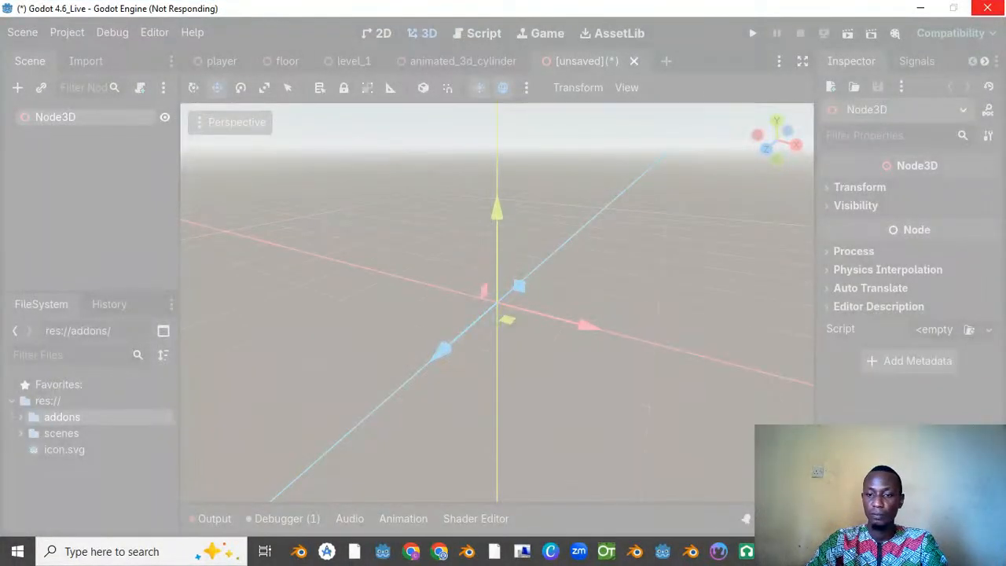
right_click(834, 552)
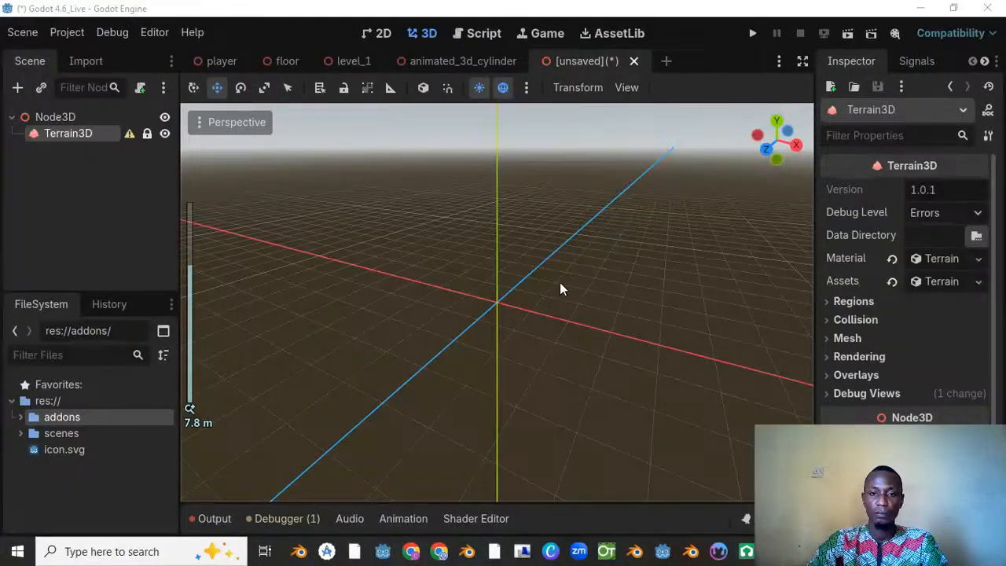
click(561, 281)
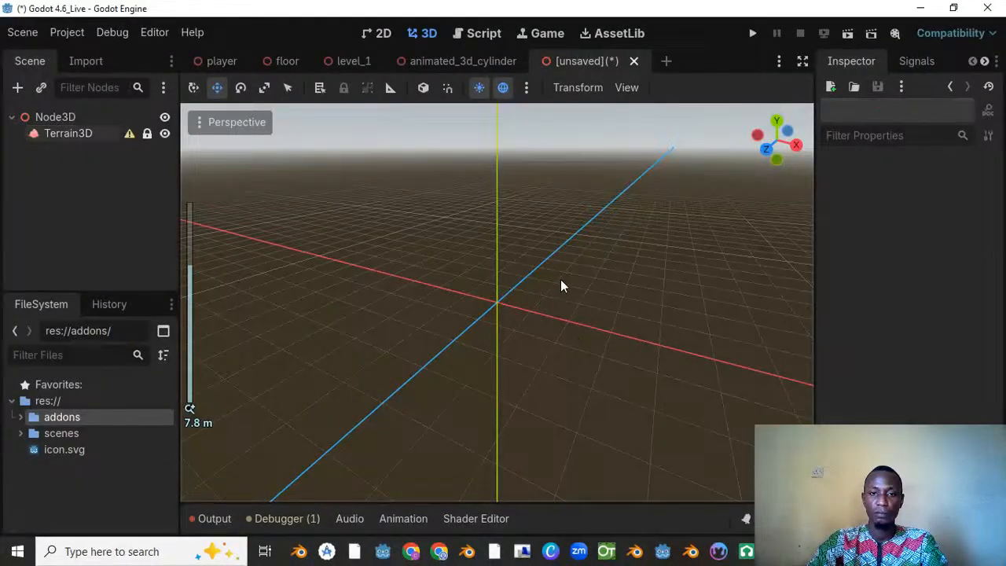
Step: Select the Terrain3D node and examine the terrain in the 3D viewport from several angles and distances
scroll(394, 198, down, 8)
middle_drag(487, 233, 426, 220)
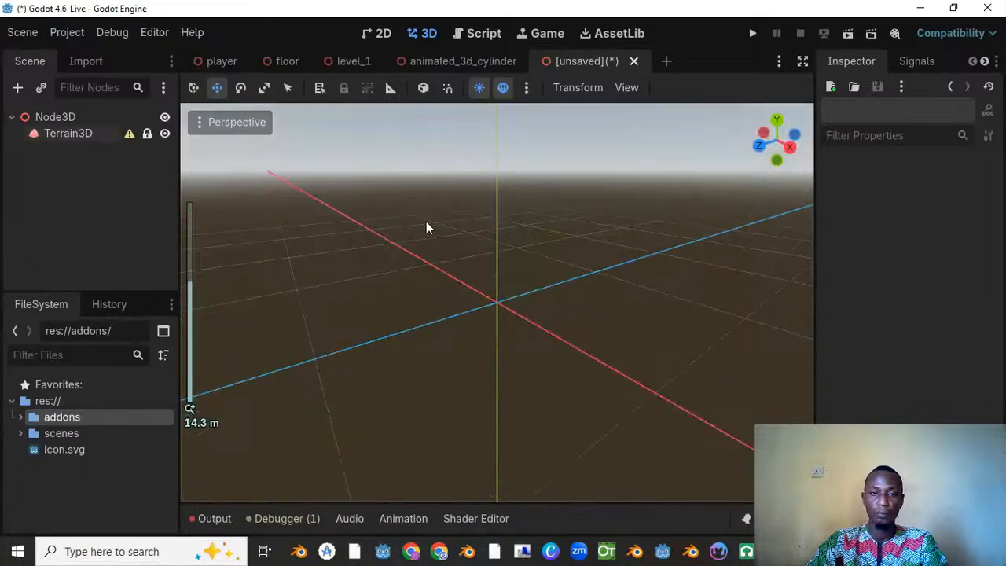
click(84, 134)
middle_drag(588, 288, 736, 292)
scroll(634, 257, up, 15)
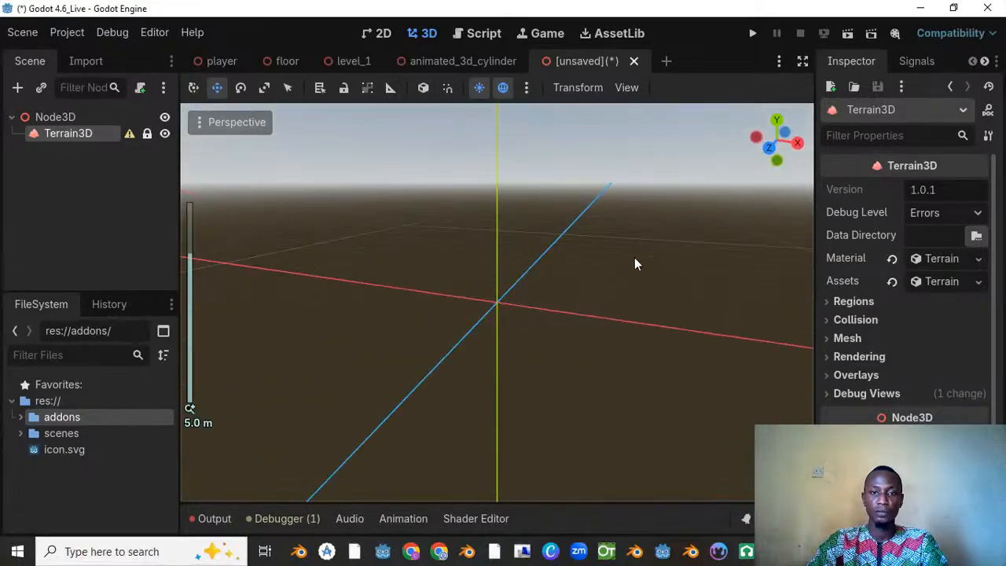
scroll(578, 241, down, 10)
middle_drag(578, 236, 400, 263)
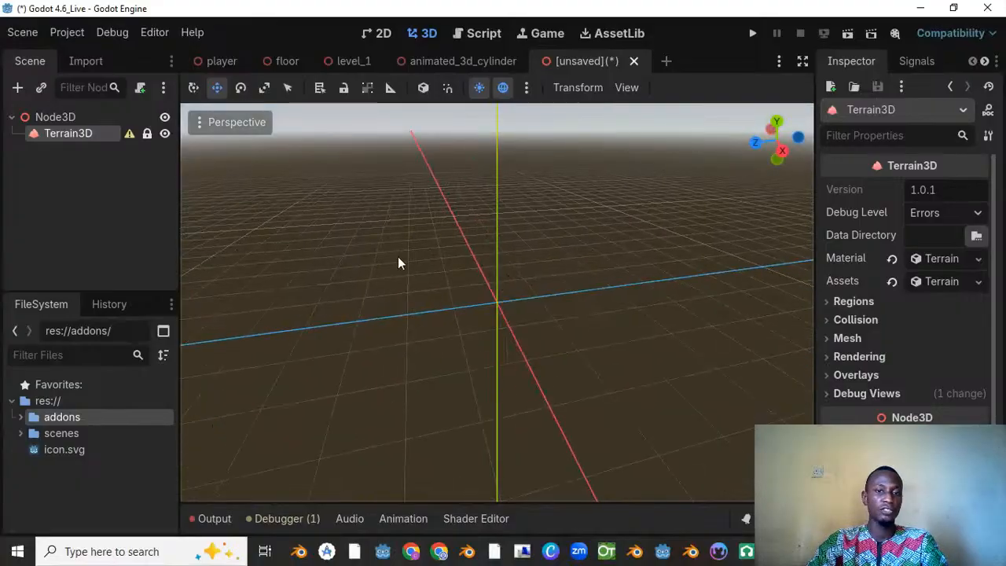
Step: Close the Godot editor without saving the new scene
click(988, 8)
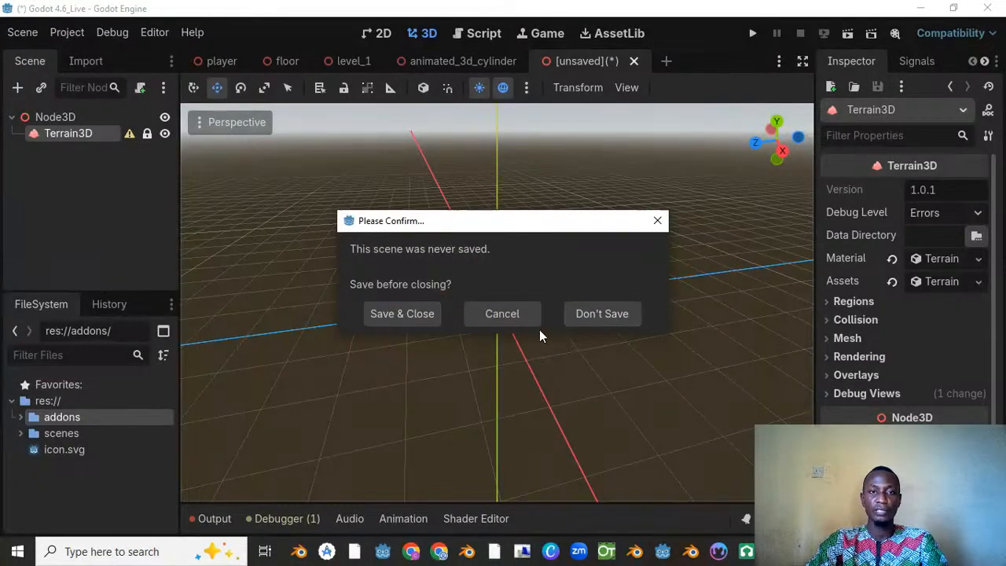
click(594, 315)
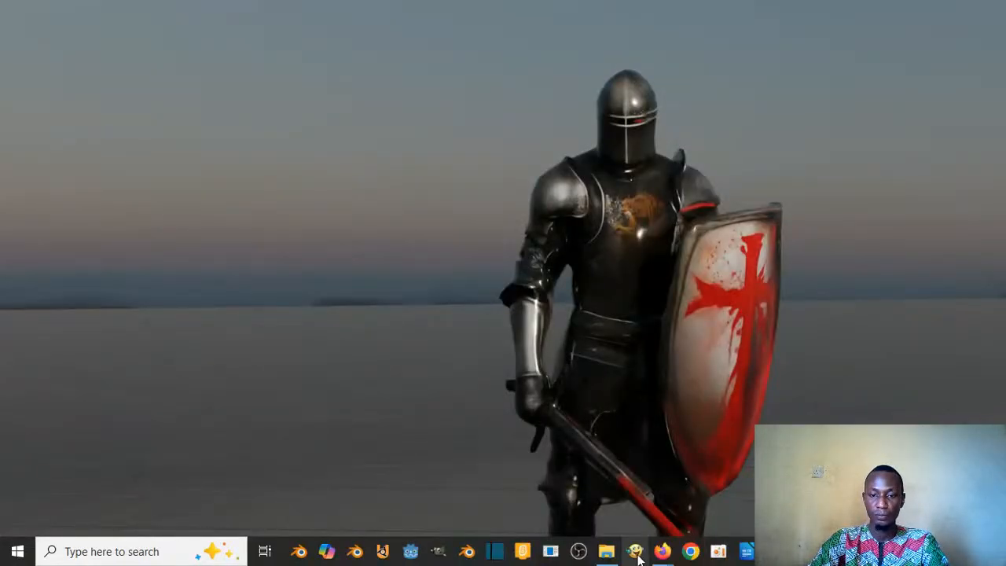
mouse_move(661, 553)
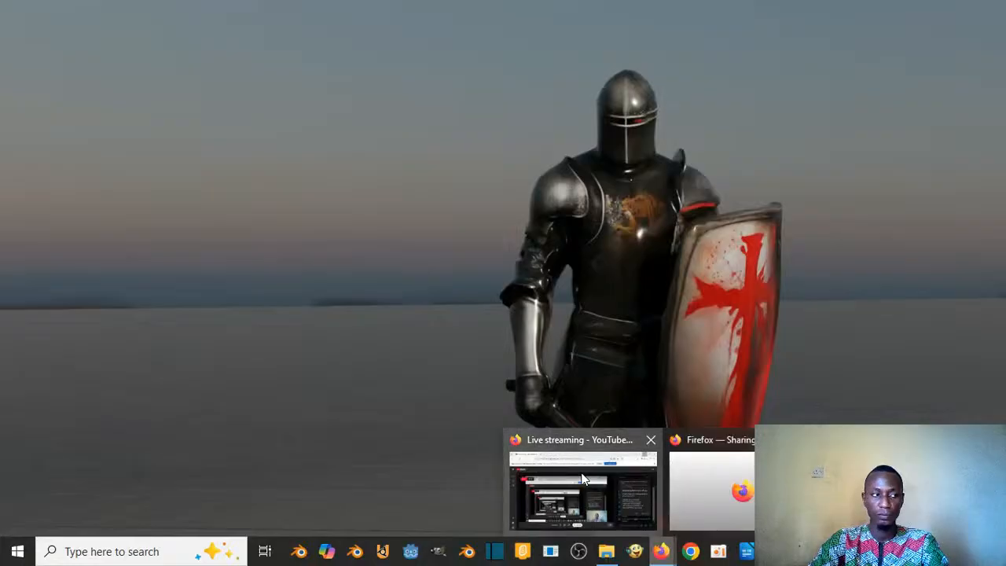
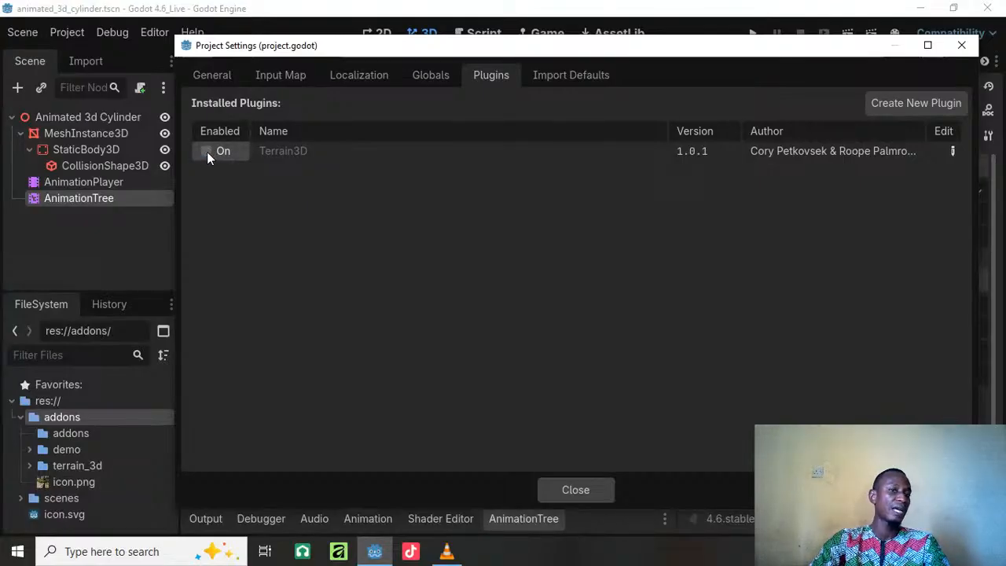
Step: Enable the Terrain3D plugin for the project and close the project settings
click(206, 152)
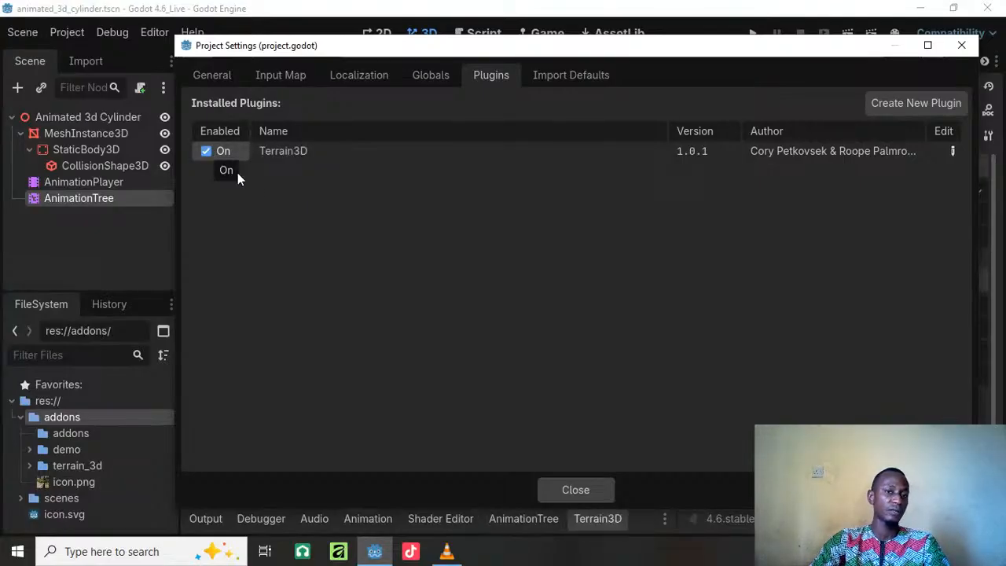
click(576, 490)
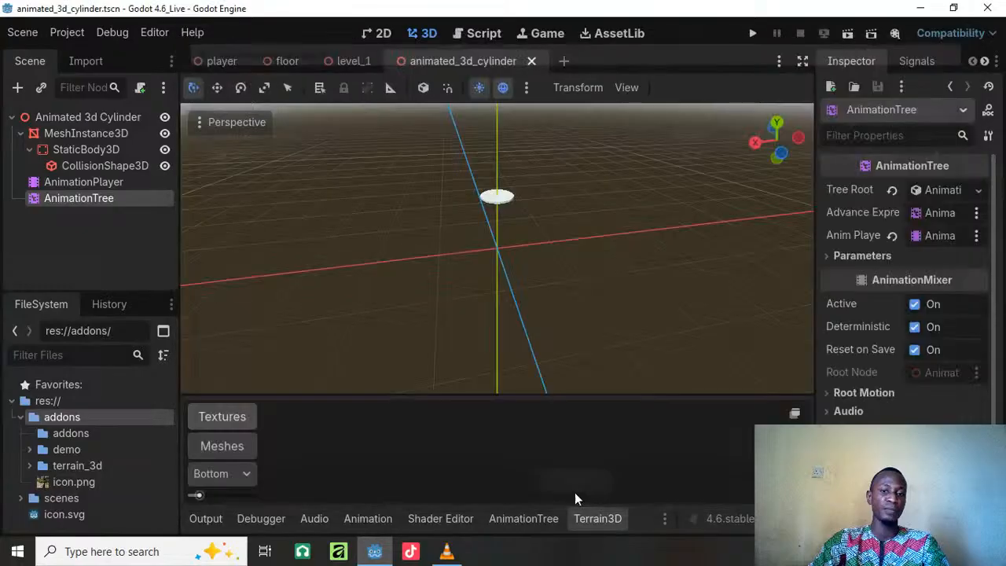
Step: Delete the empty addons subfolder nested inside res://addons and collapse the parent folder
click(65, 437)
right_click(66, 437)
click(110, 457)
click(401, 353)
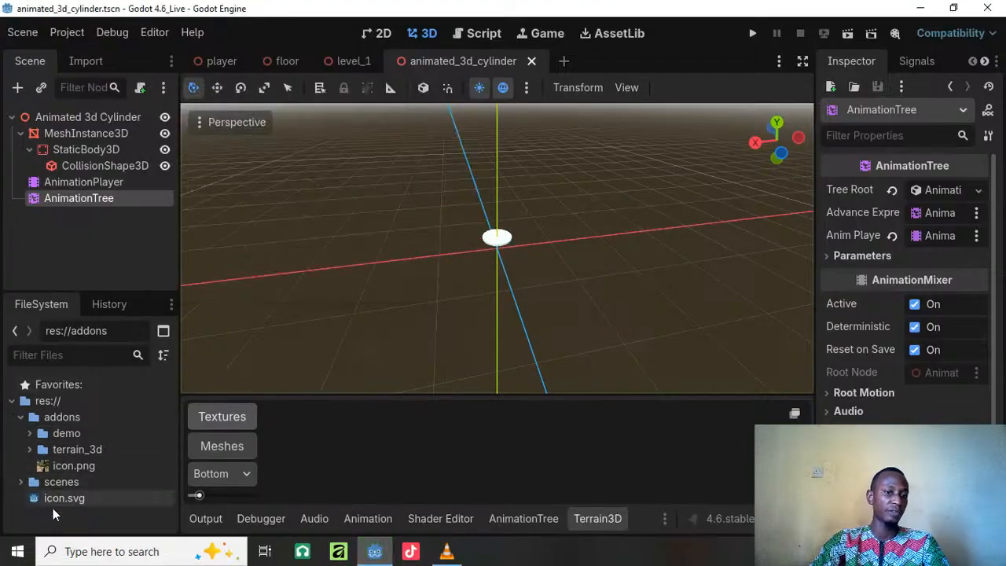
click(68, 467)
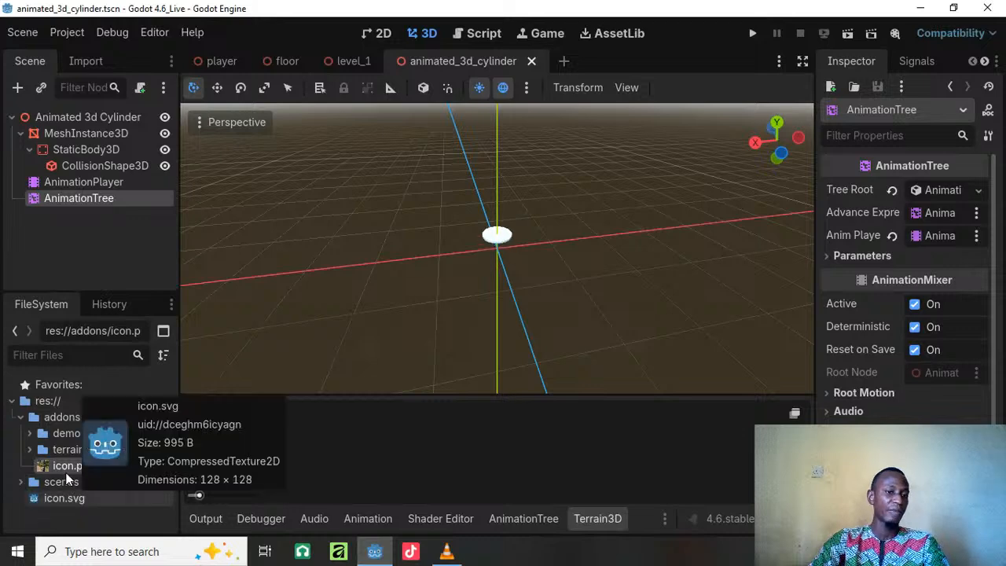
click(22, 417)
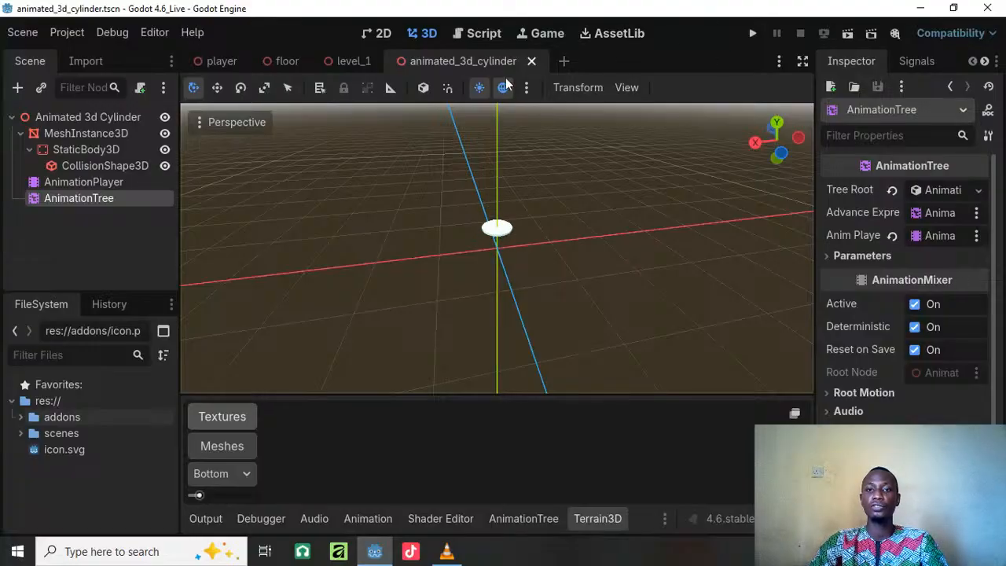
Step: Create a new 3D scene and add a Terrain3D node as a child of its Node3D root
click(568, 63)
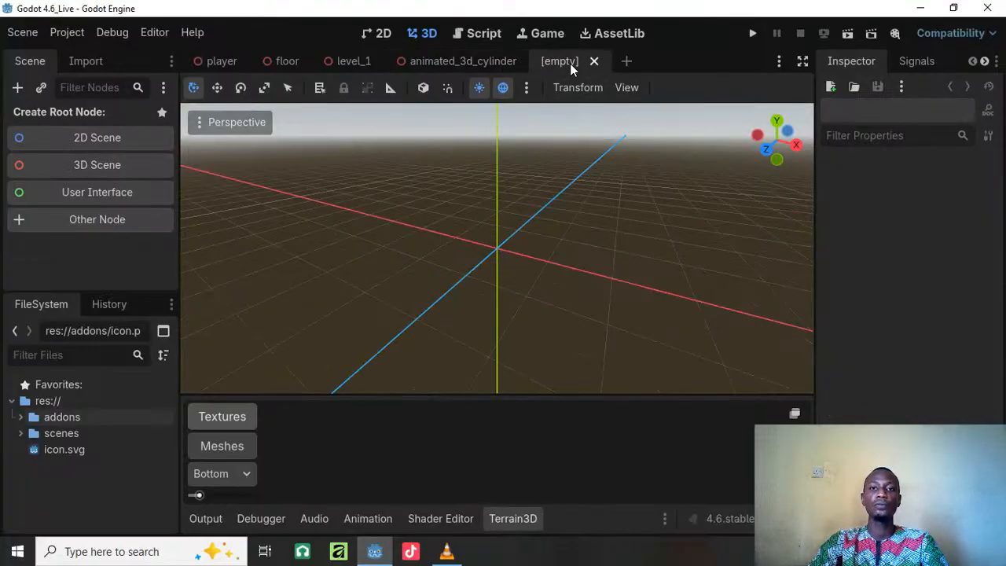
click(97, 165)
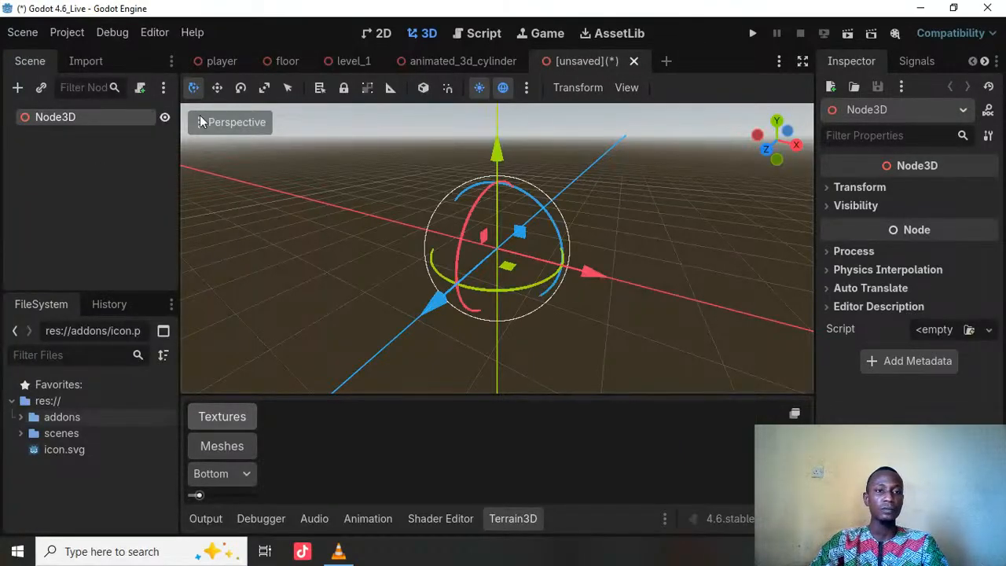
right_click(106, 119)
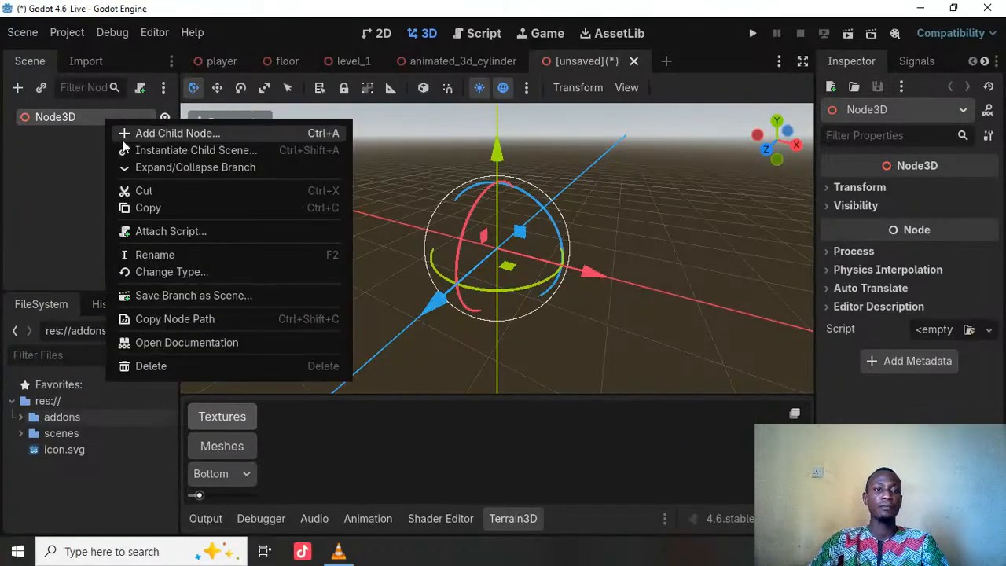
click(179, 133)
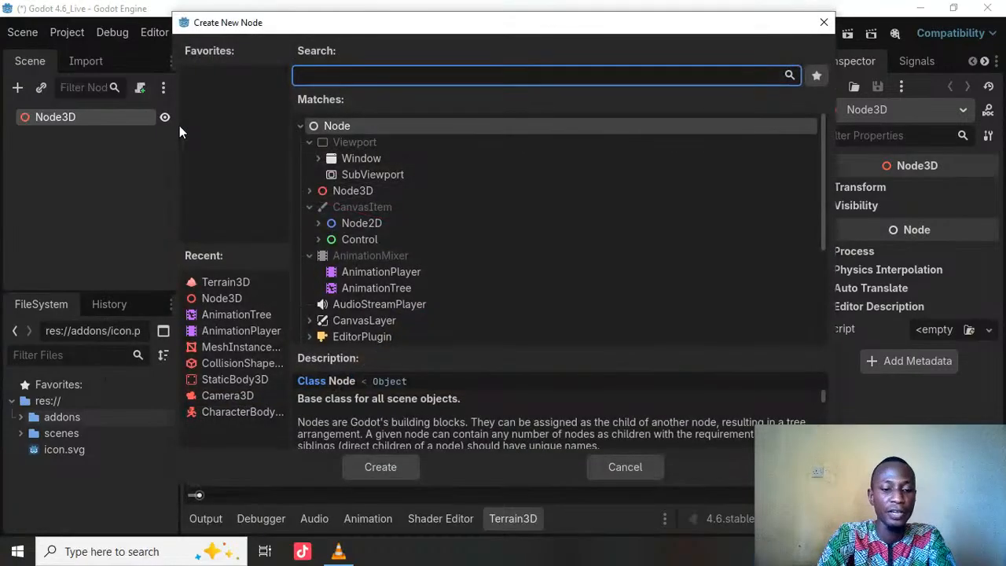
text(terr)
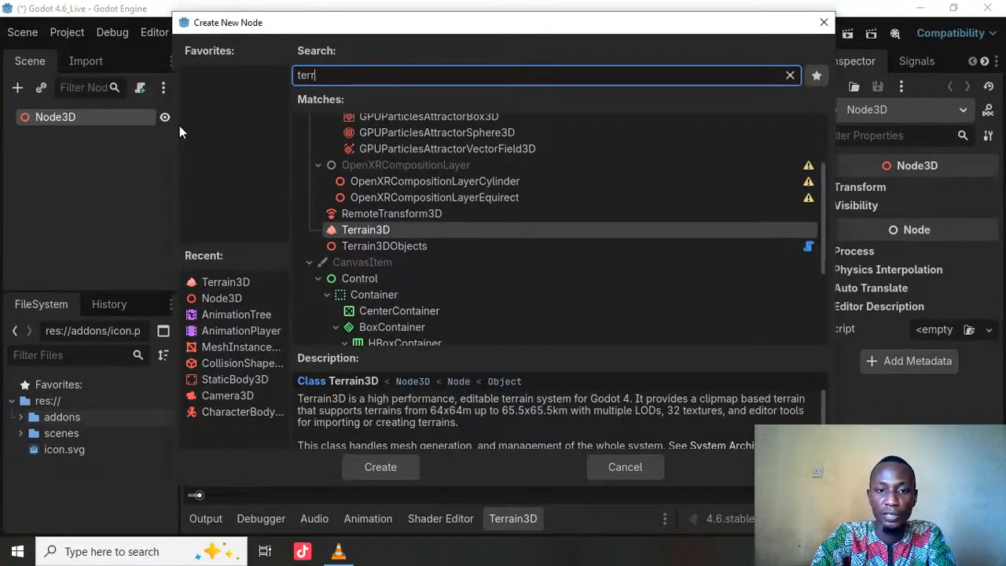
key(Escape)
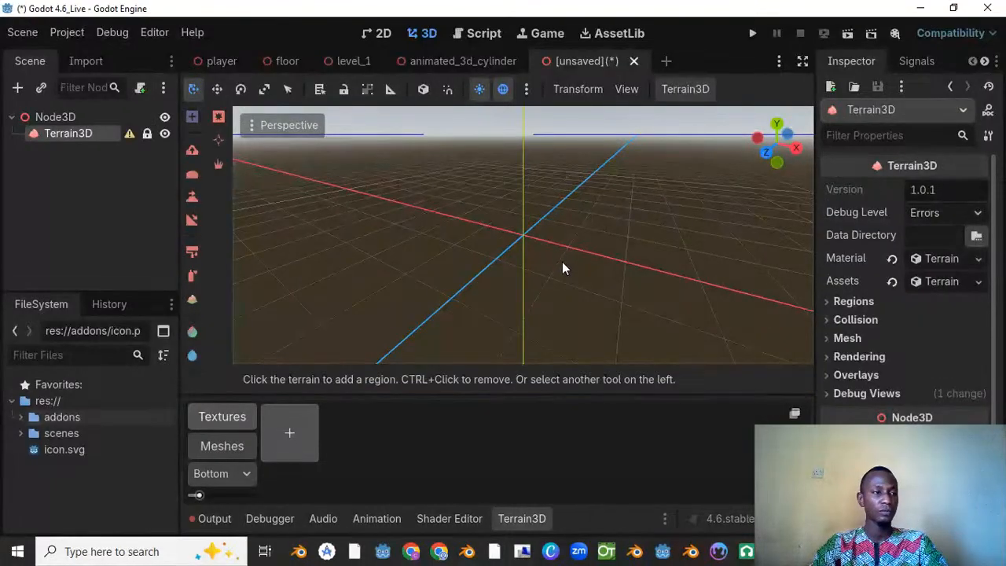
Step: Examine the empty terrain grid and region outline around the origin from several distances and angles
scroll(543, 214, down, 10)
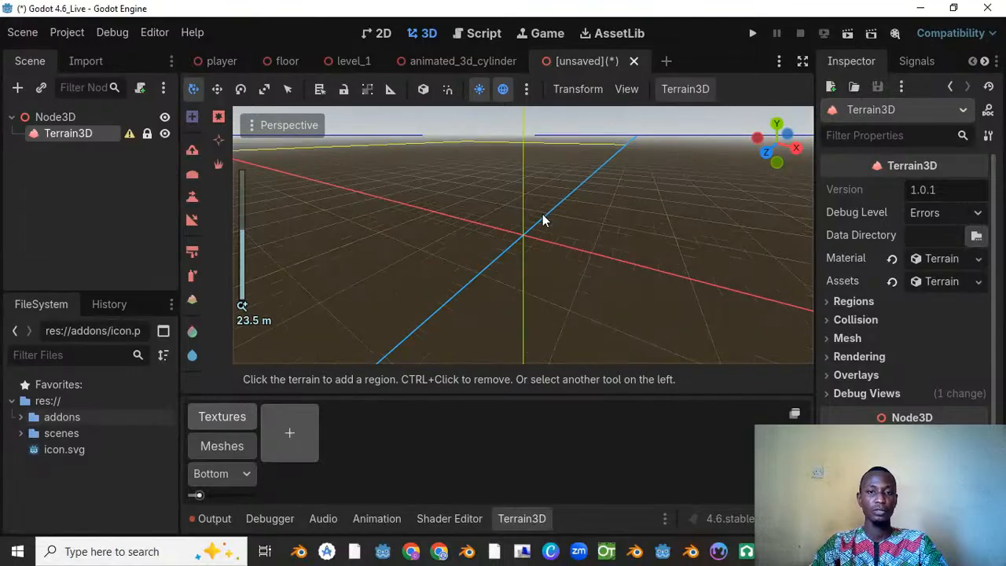
scroll(541, 223, down, 10)
middle_drag(530, 227, 559, 204)
scroll(526, 258, down, 2)
scroll(555, 214, up, 6)
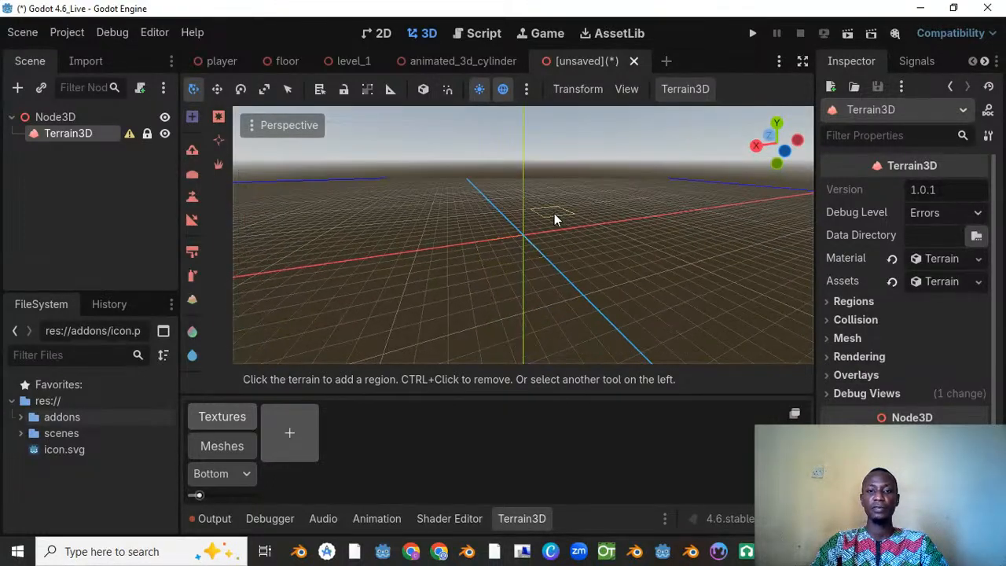
scroll(555, 214, down, 6)
scroll(554, 214, up, 8)
scroll(555, 214, down, 8)
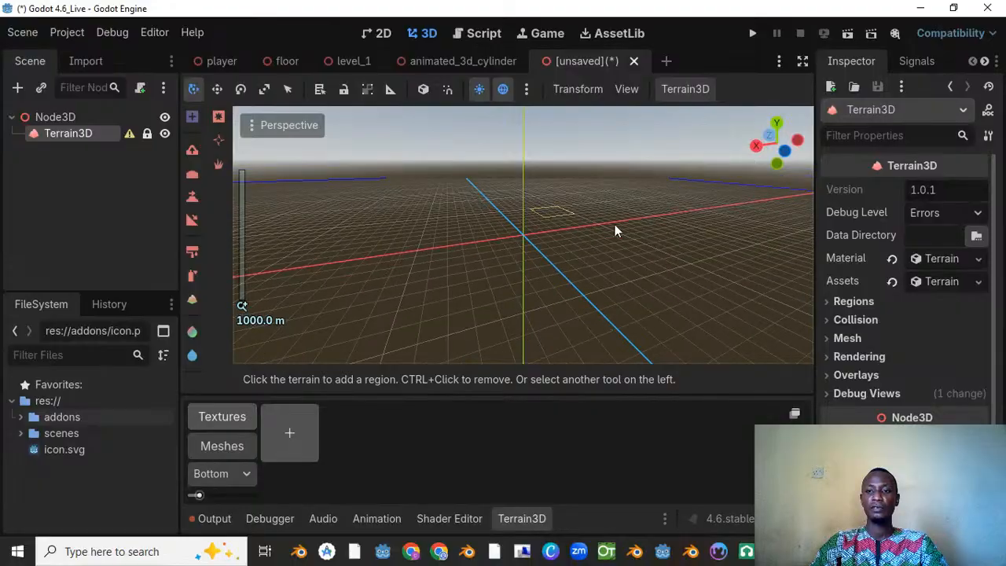
scroll(560, 233, up, 12)
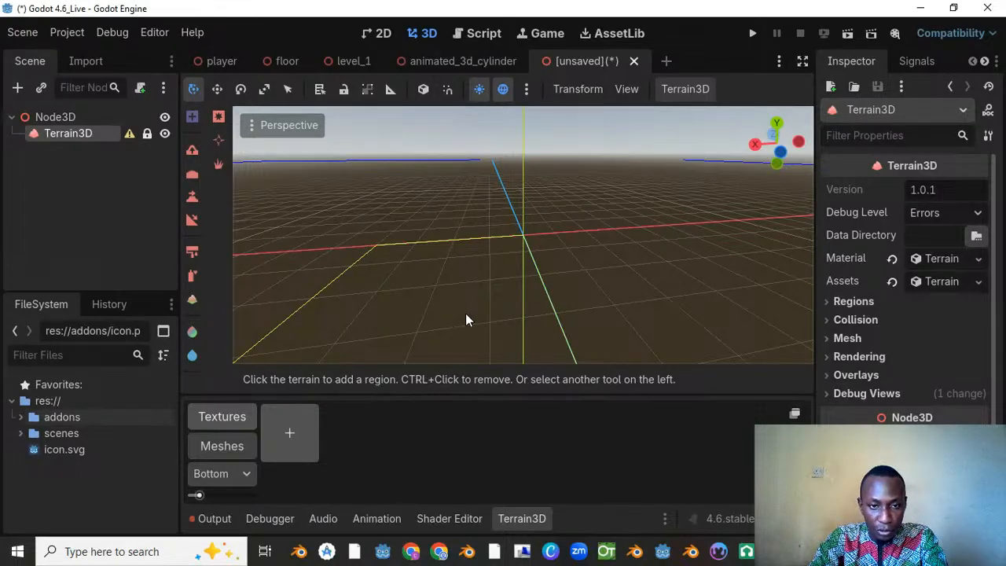
Step: Create a folder named terrain in res:// and set it as the Terrain3D node's data directory
click(979, 238)
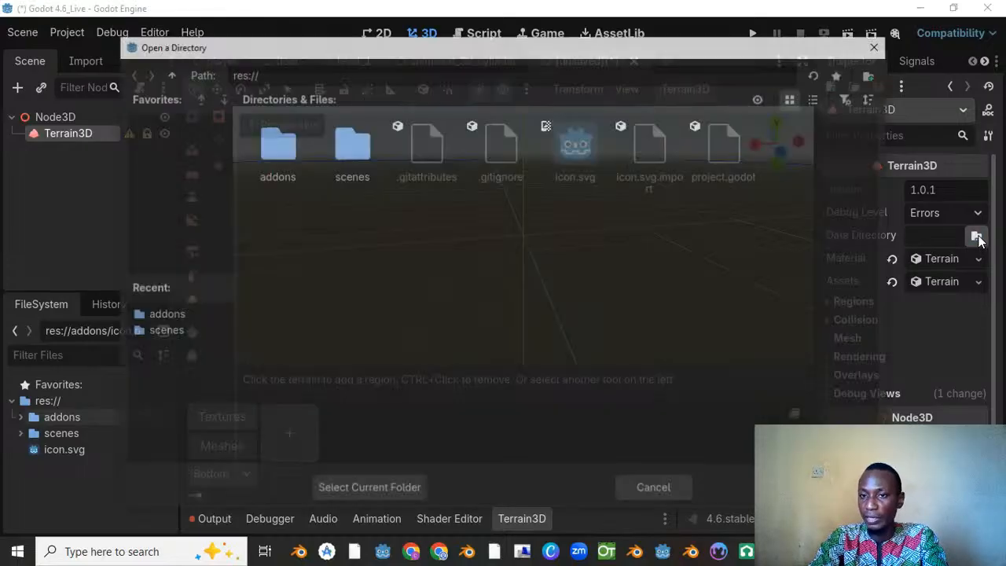
drag(524, 44, 532, 64)
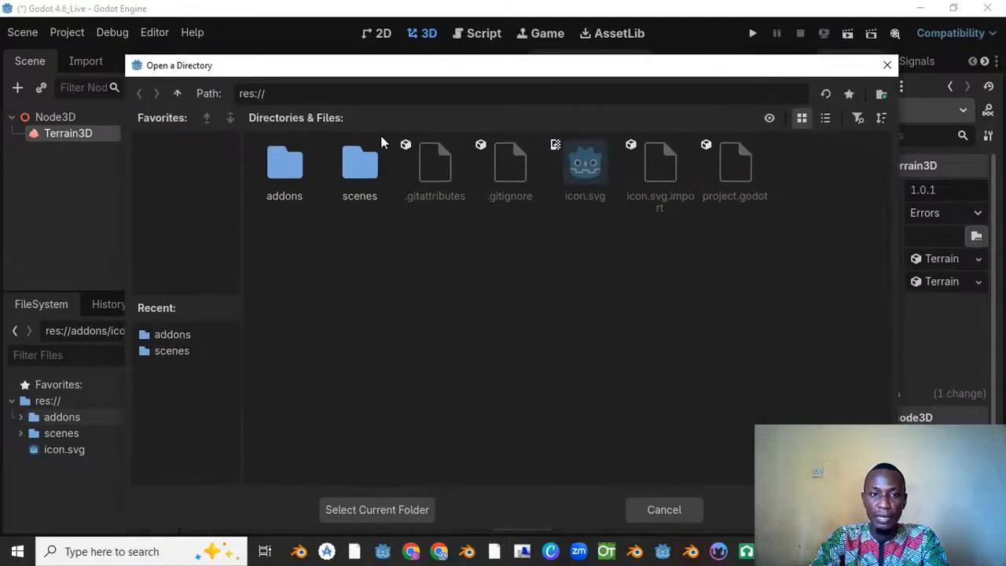
click(882, 94)
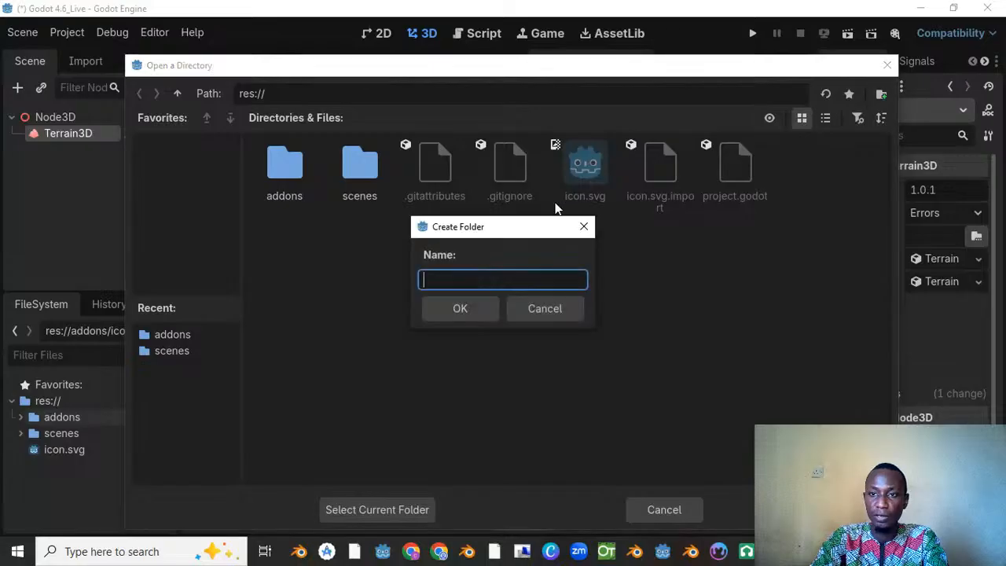
text(terrain)
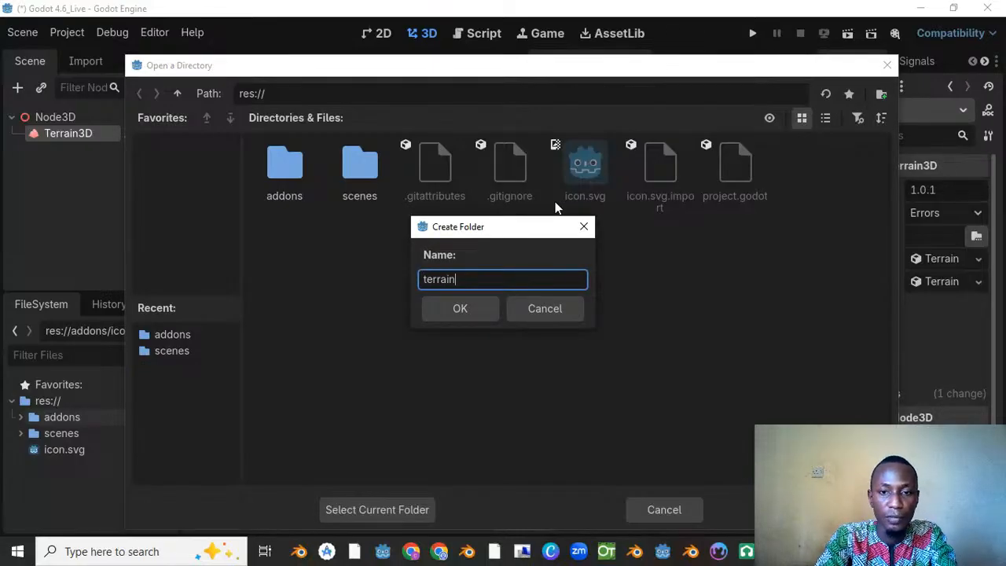
click(468, 312)
click(377, 510)
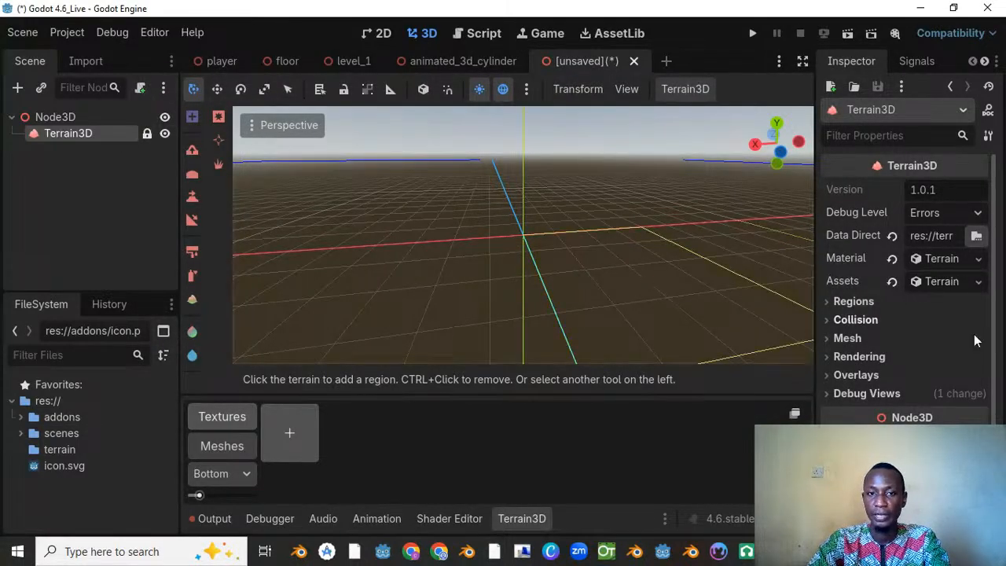
Step: Save the Terrain3D material as new_terrain_3d_material.tres in the res://terrain folder
click(979, 260)
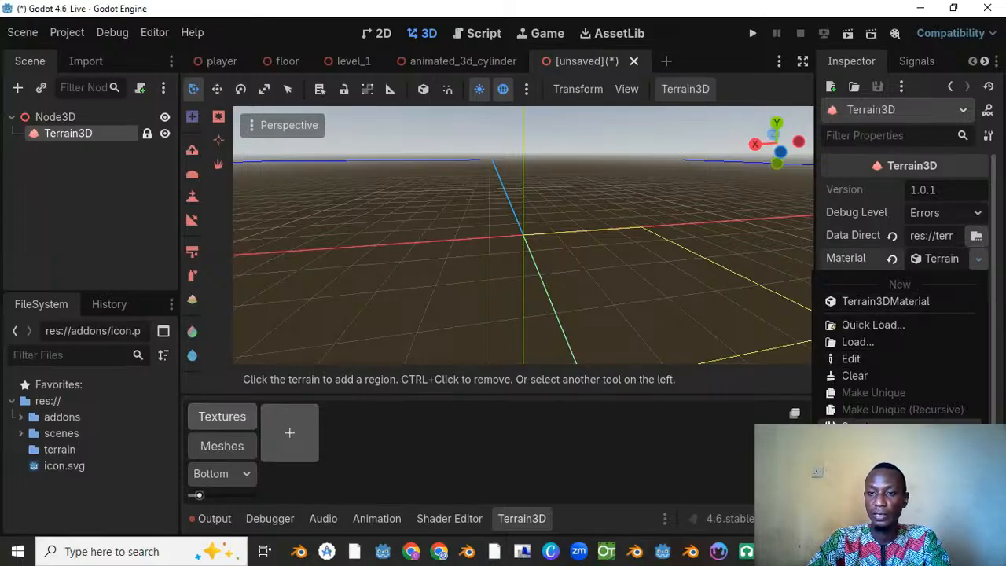
click(857, 427)
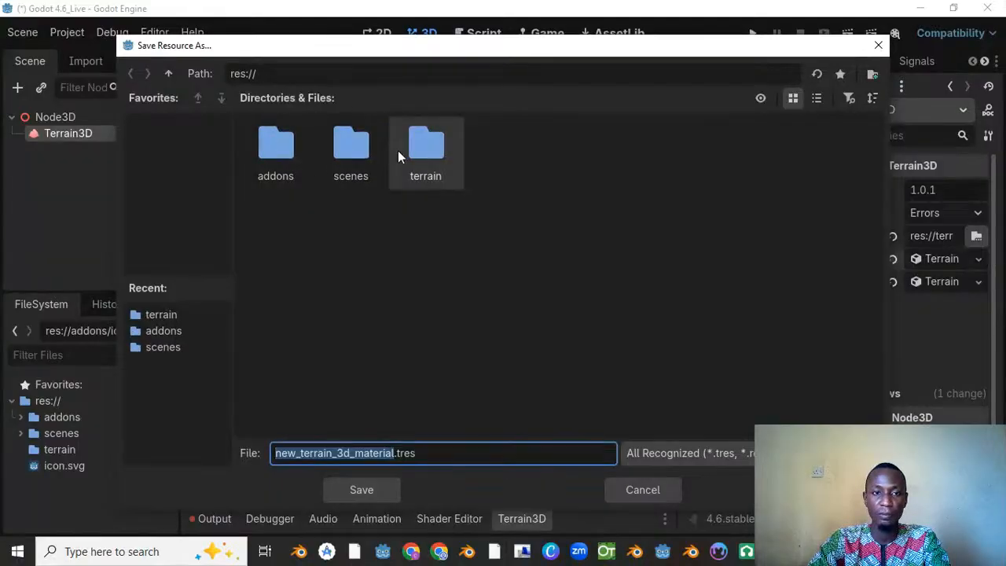
double_click(408, 149)
click(397, 487)
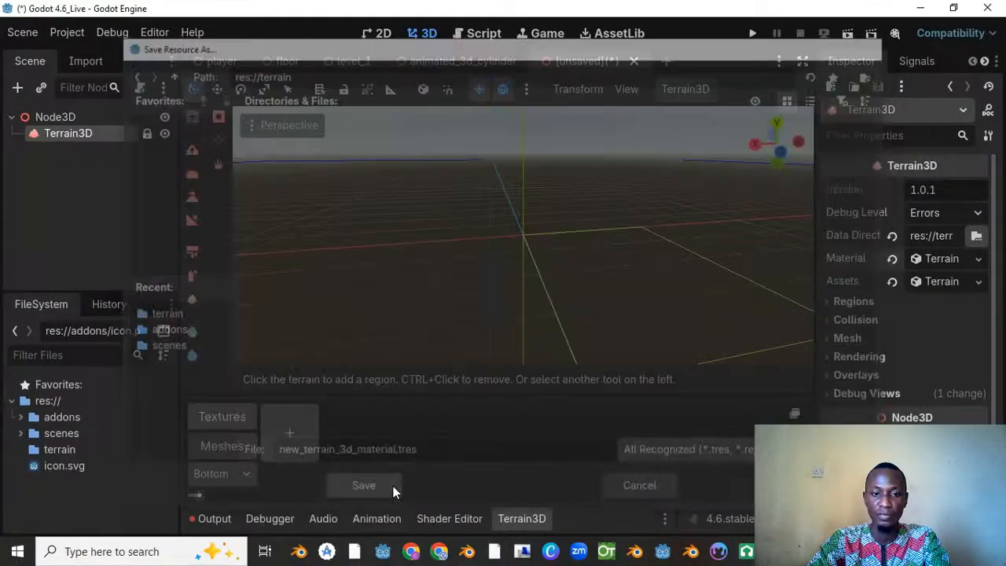
Step: Save the Terrain3D assets resource as new_terrain_3d_assets.tres in the res://terrain folder
click(978, 282)
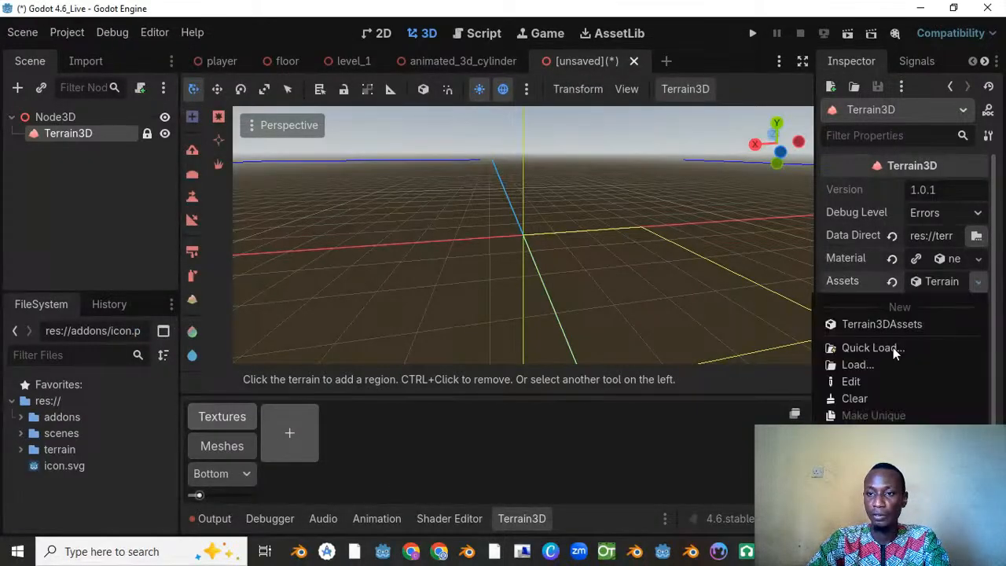
click(855, 450)
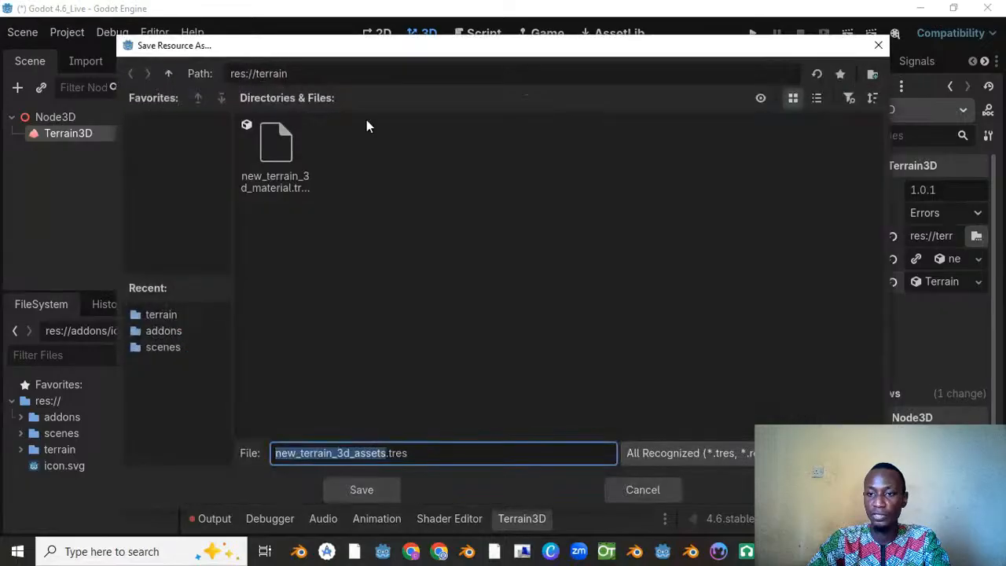
click(372, 489)
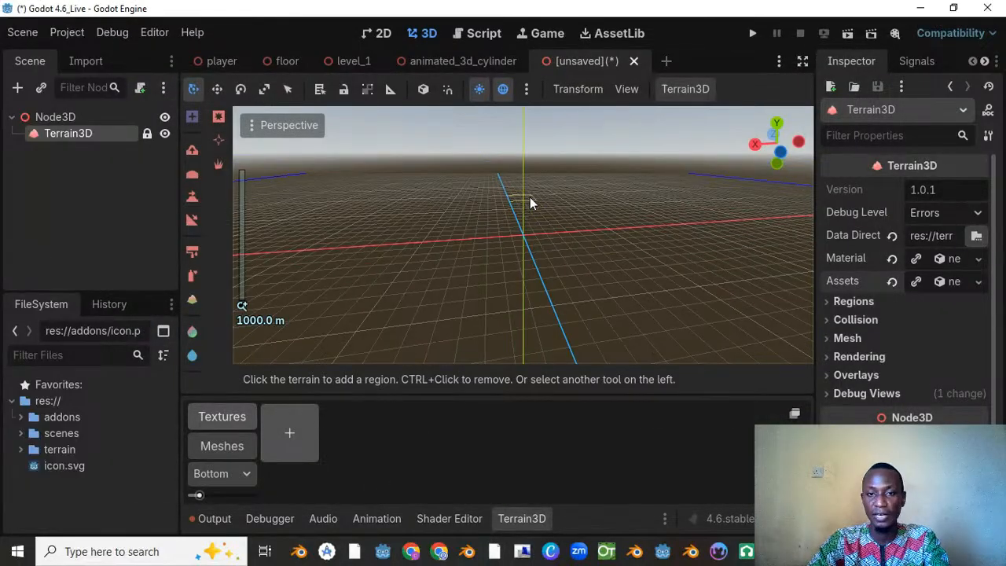
scroll(556, 220, up, 2)
middle_drag(556, 220, 383, 243)
key(ctrl+s)
key(Escape)
Step: Add a group of adjoining terrain regions around the origin with the region tool
scroll(464, 169, down, 2)
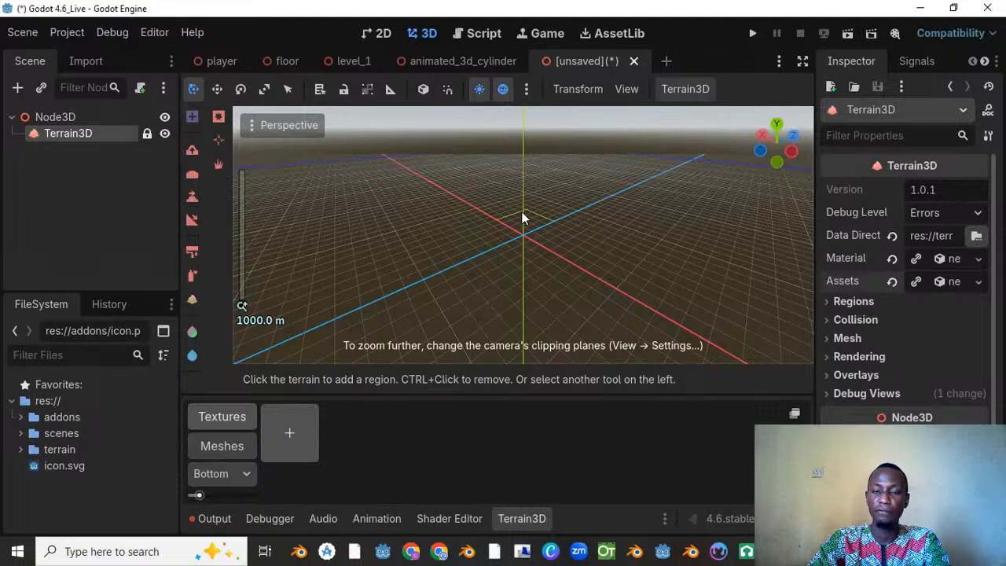
scroll(523, 210, down, 1)
middle_drag(409, 227, 532, 270)
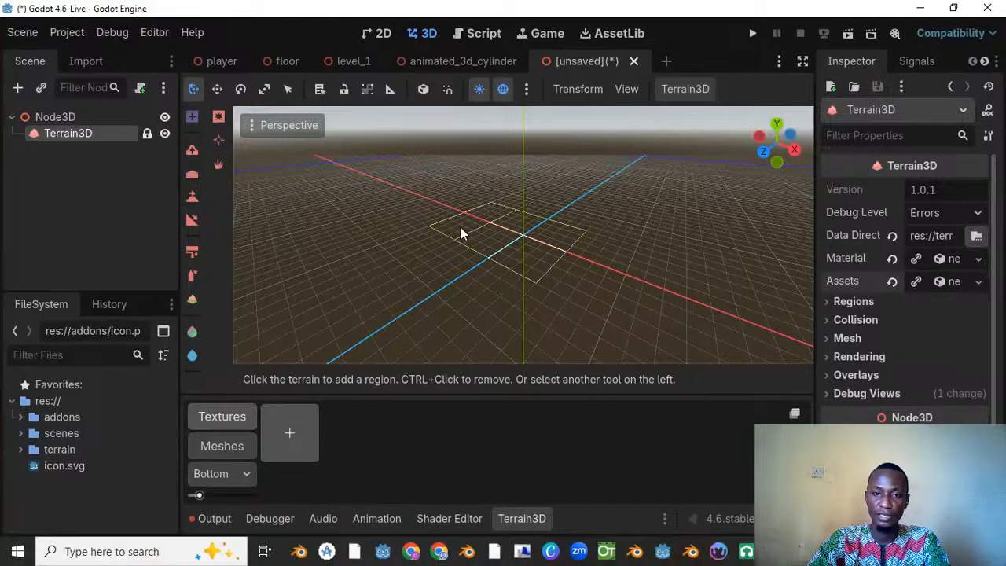
mouse_move(463, 243)
mouse_down()
mouse_move(439, 242)
mouse_move(476, 314)
mouse_move(479, 295)
mouse_move(563, 271)
mouse_move(616, 244)
mouse_move(611, 233)
mouse_up()
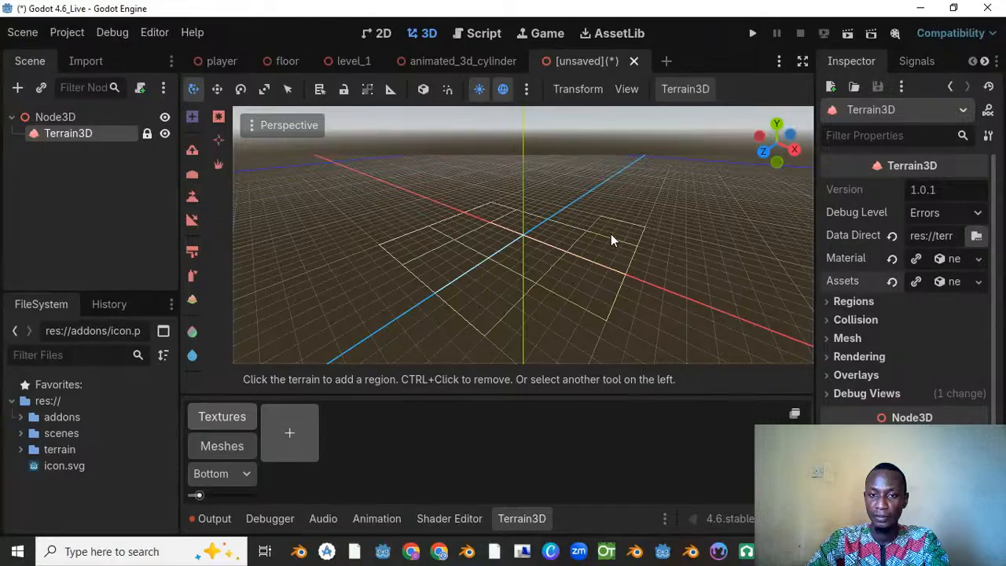
mouse_move(535, 209)
mouse_down()
mouse_move(519, 202)
mouse_move(515, 234)
mouse_move(542, 320)
mouse_up()
Step: Add the missing neighbouring regions to complete an unbroken four-by-five block of terrain around the origin
scroll(392, 242, down, 3)
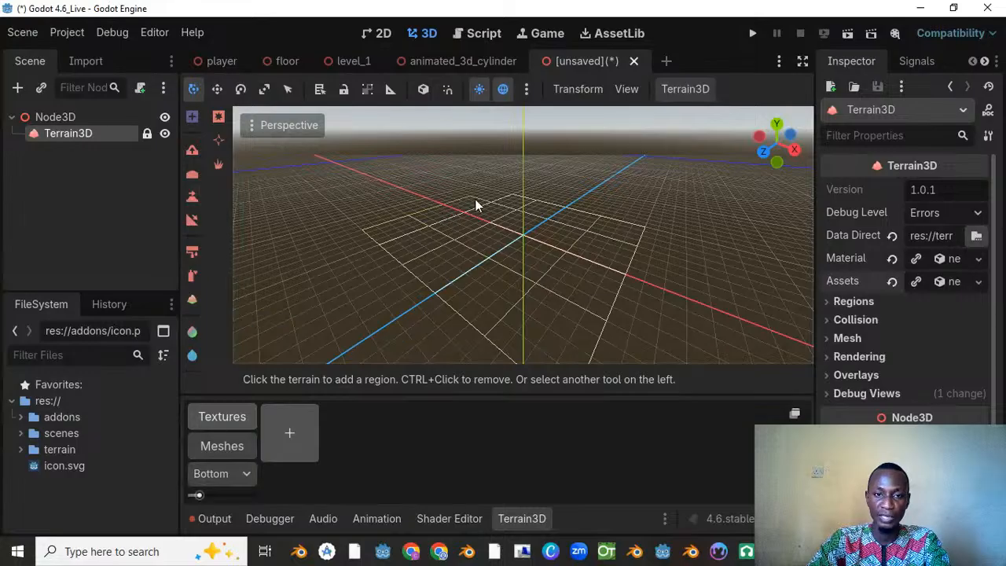
scroll(614, 260, down, 2)
click(629, 249)
middle_drag(630, 250, 389, 236)
scroll(591, 220, up, 8)
middle_drag(592, 220, 464, 212)
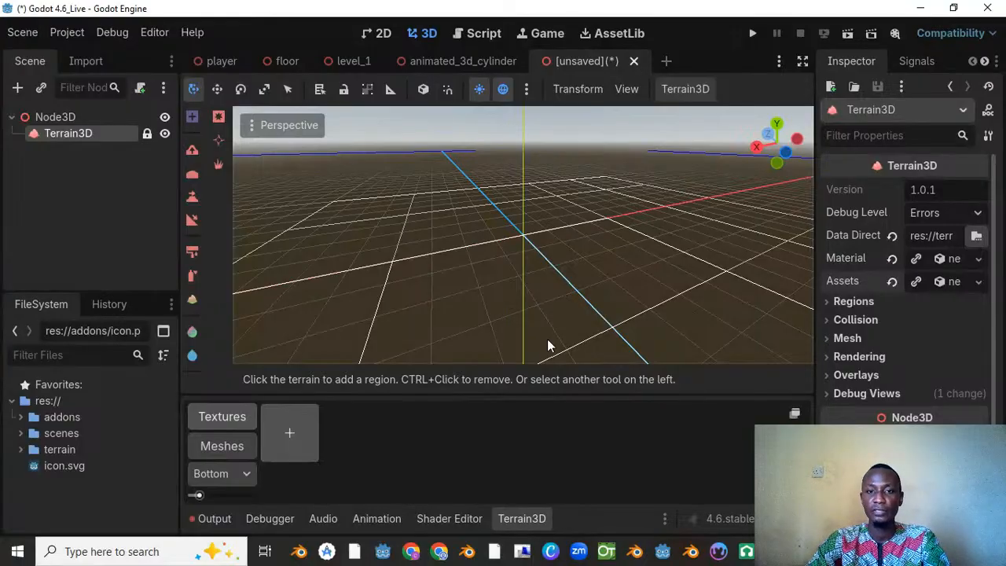
Step: Unlock the Terrain3D node in the scene tree, then hide it and show it again
scroll(548, 213, down, 3)
middle_drag(548, 213, 658, 248)
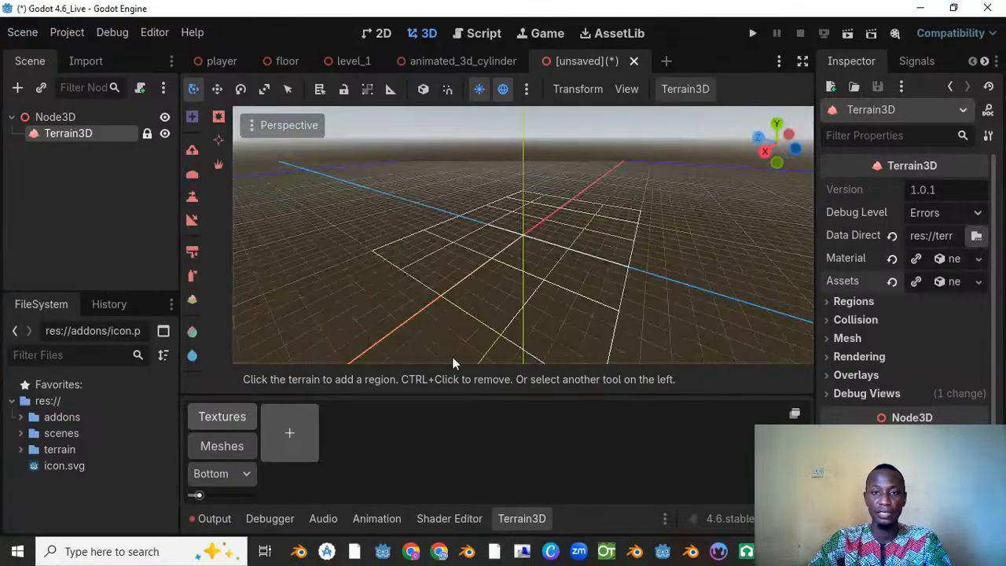
scroll(455, 305, down, 1)
middle_drag(456, 304, 597, 301)
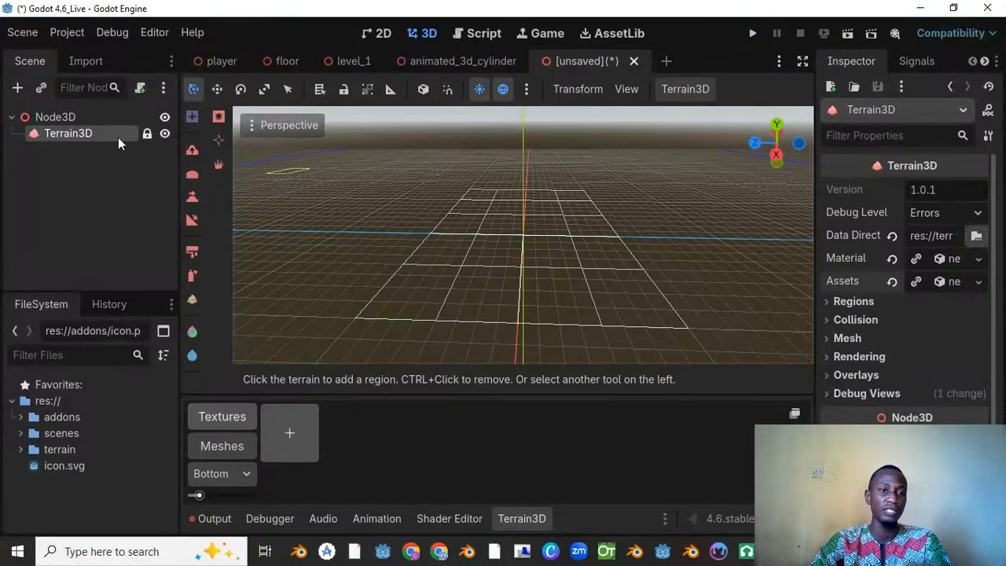
middle_drag(630, 145, 592, 159)
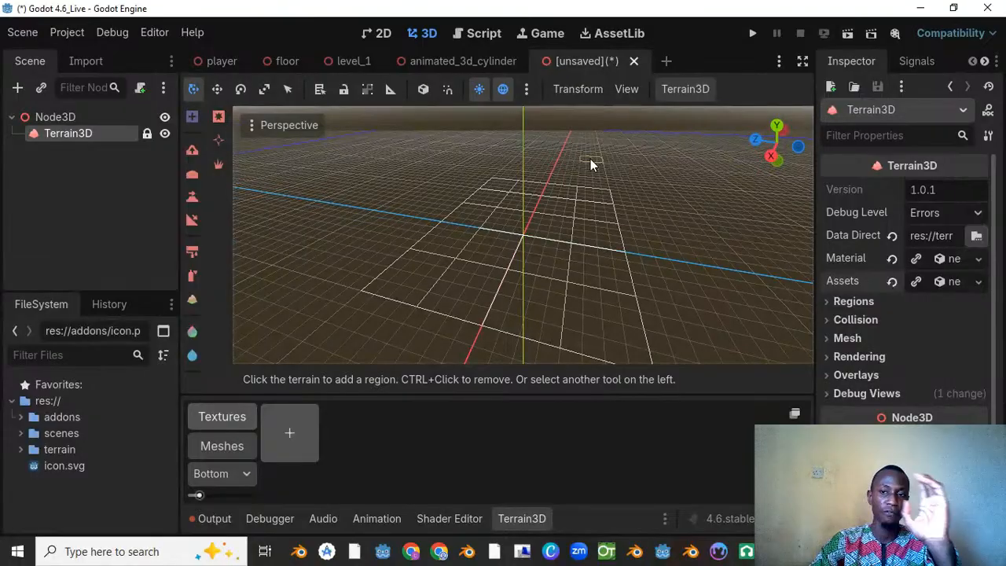
click(147, 134)
click(166, 136)
click(166, 136)
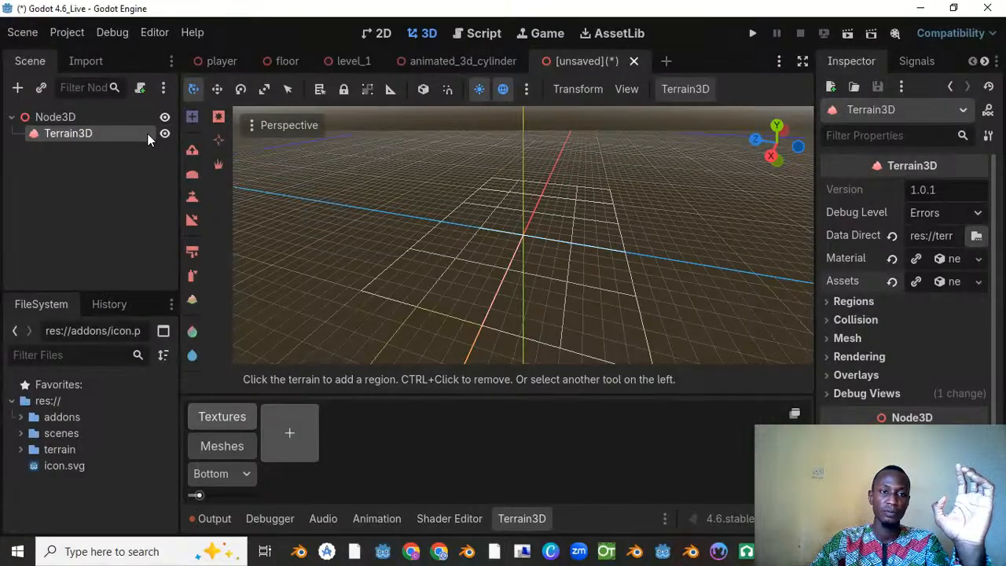
Step: Close the unsaved scene containing the Terrain3D node without saving it
click(634, 60)
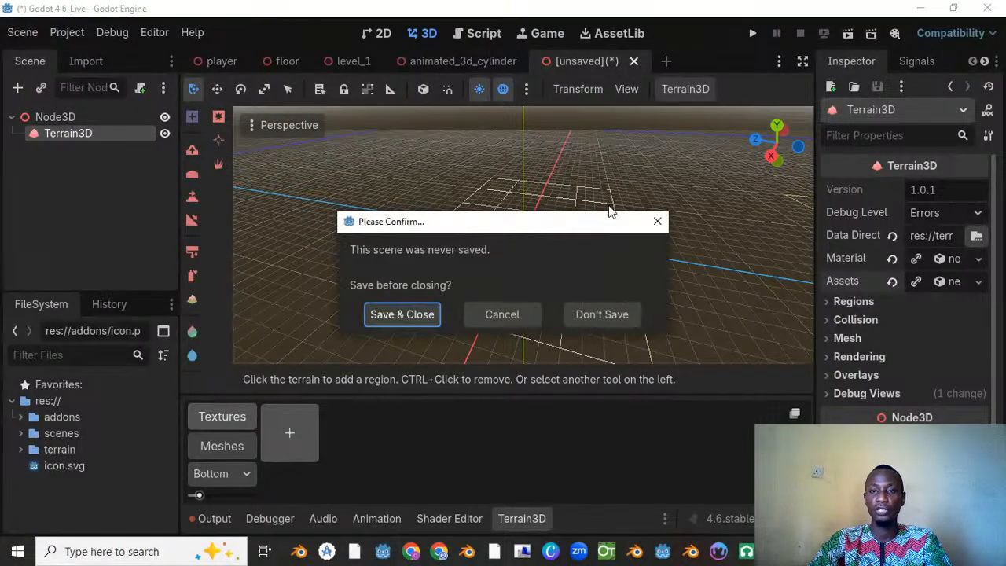
click(598, 314)
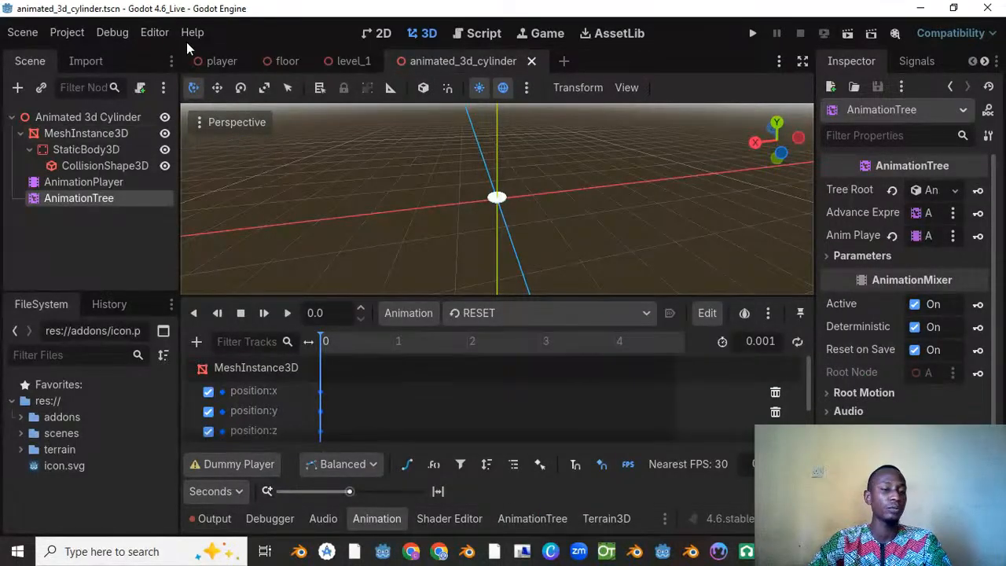
mouse_move(294, 65)
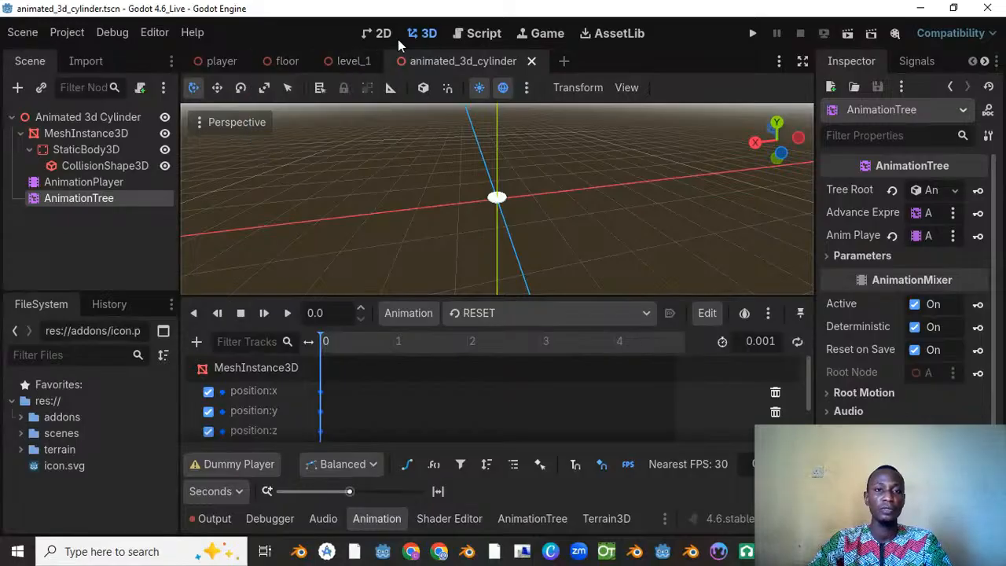
Step: Open the asset library and search it for "thirdperson"
click(618, 32)
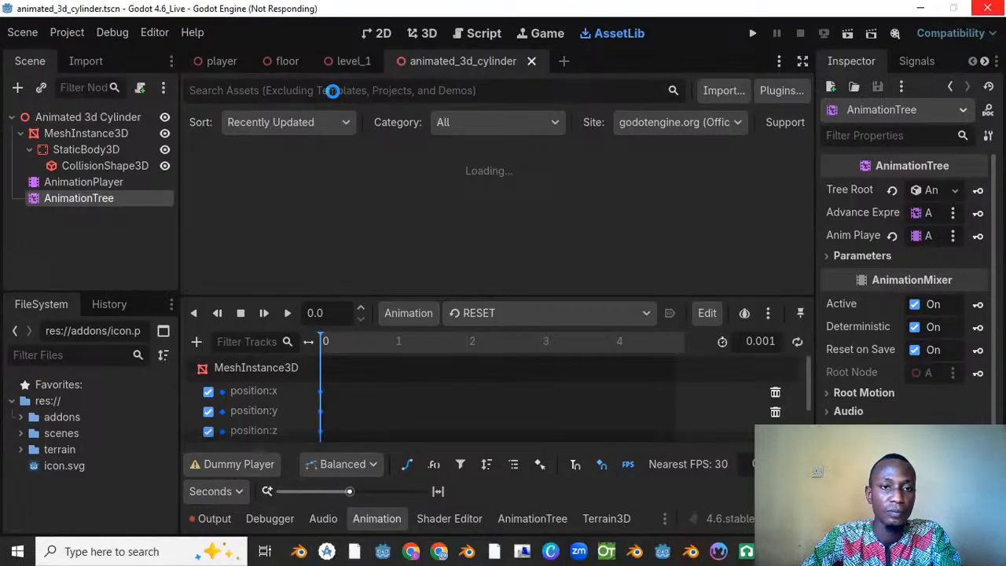
click(332, 90)
text(third)
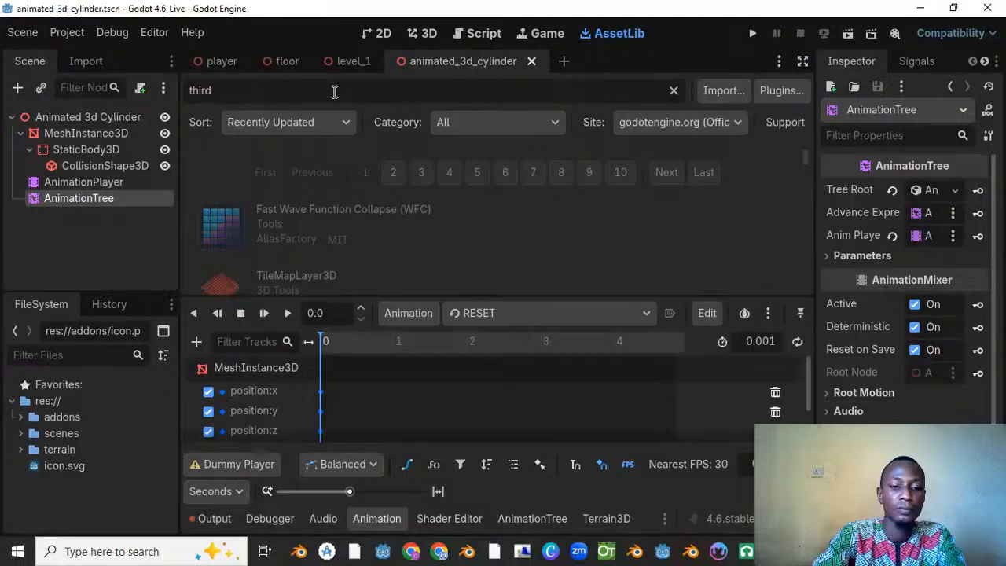
text(person)
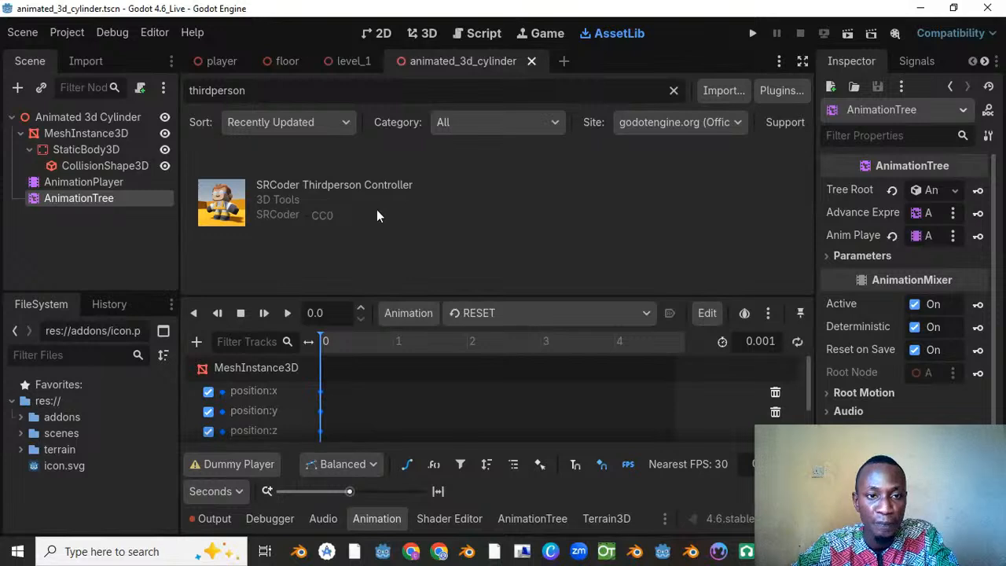
Step: Replace the asset library search with "3rd perso"
key(BackSpace)
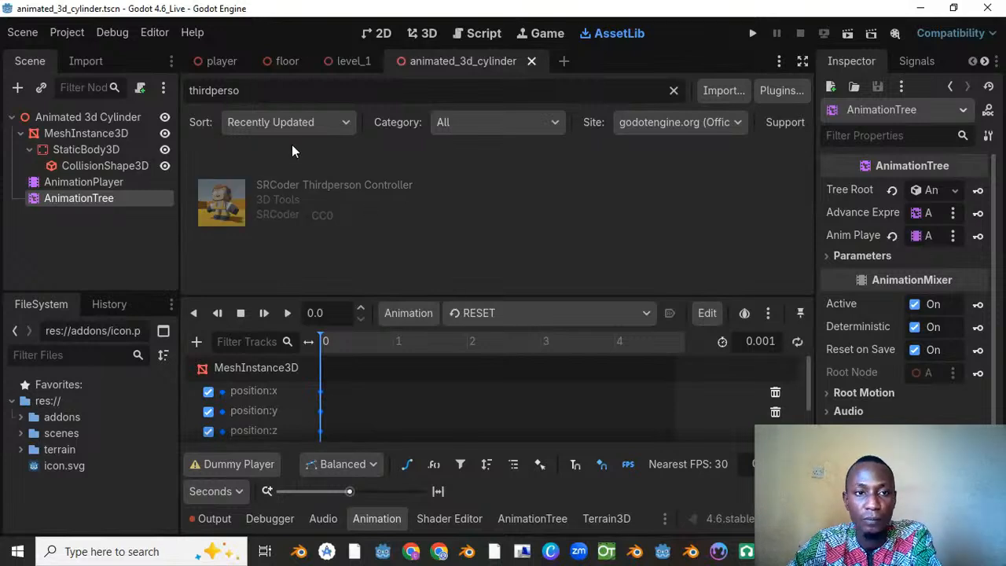
key(BackSpace)
key(BackSpace)
key(BackSpace)
key(BackSpace)
key(BackSpace)
key(BackSpace)
key(BackSpace)
key(BackSpace)
key(BackSpace)
key(BackSpace)
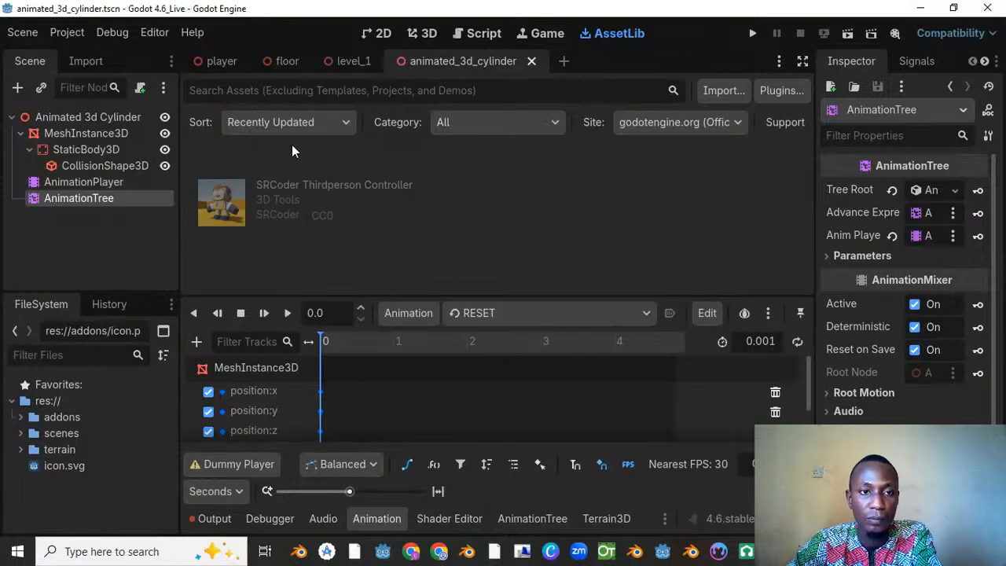
text(3rd )
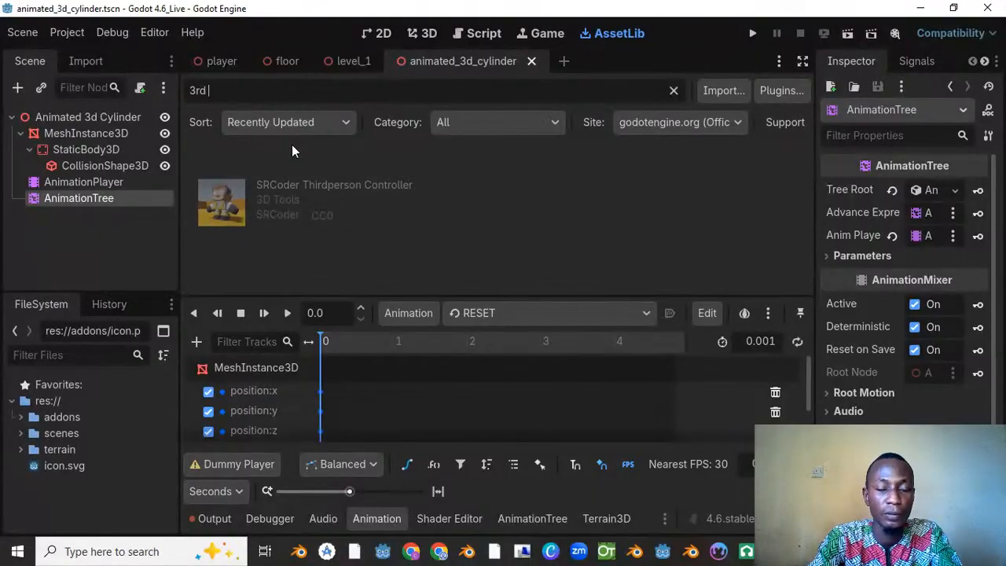
text(perso)
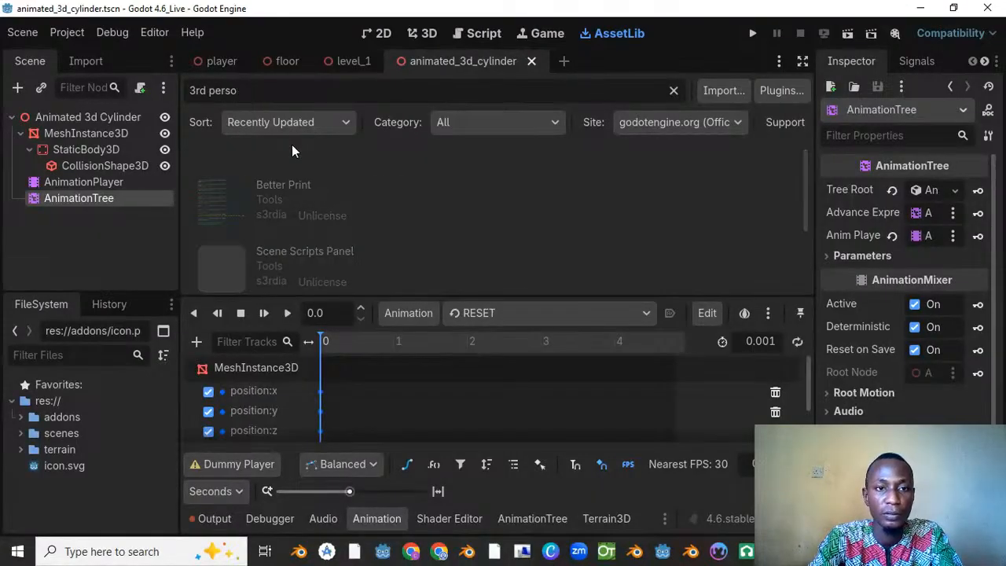
Step: Search the asset library for "third" and look through the results for a third-person controller
key(BackSpace)
key(BackSpace)
key(BackSpace)
key(BackSpace)
key(BackSpace)
key(BackSpace)
key(BackSpace)
key(BackSpace)
key(BackSpace)
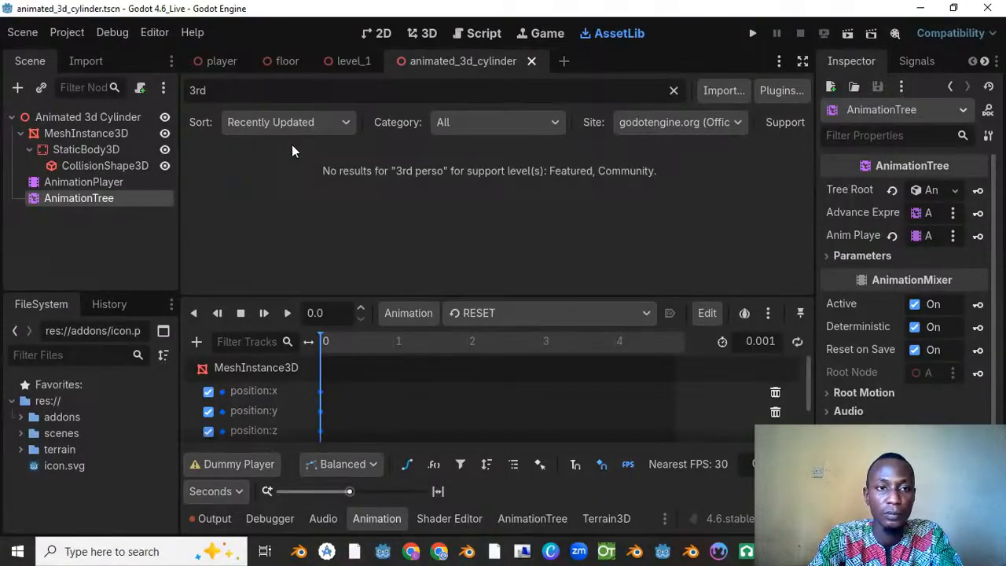
text(t)
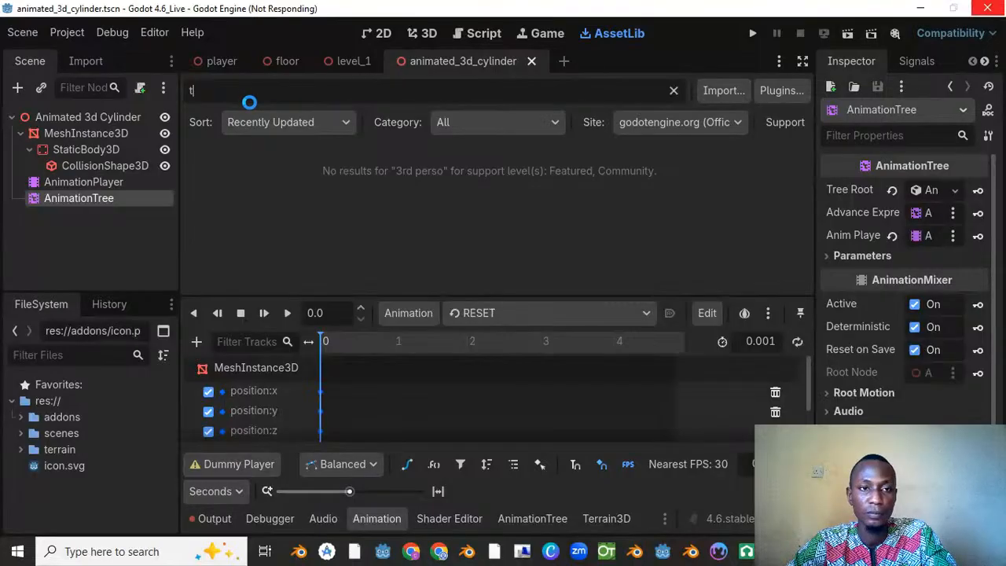
text(hird)
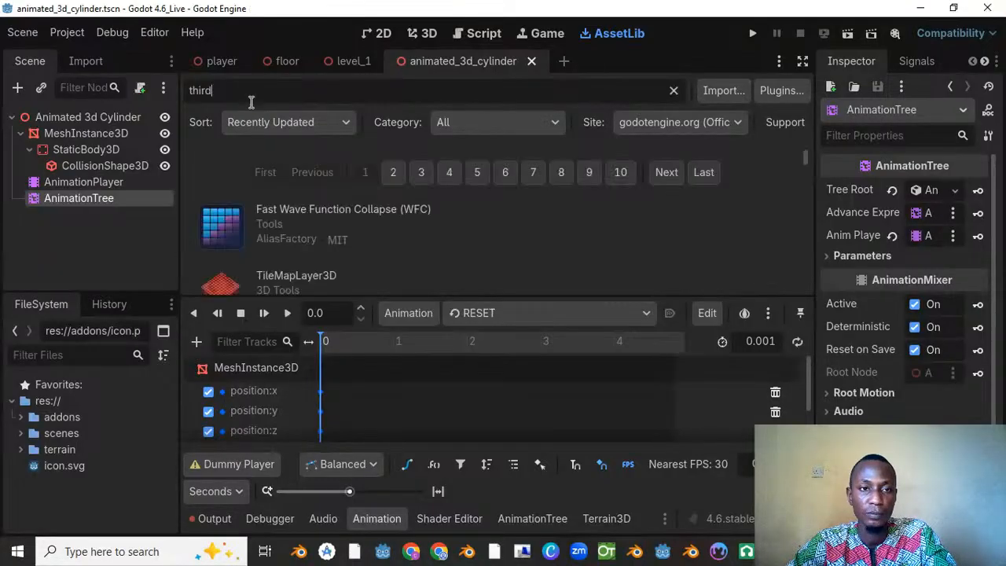
scroll(293, 232, down, 2)
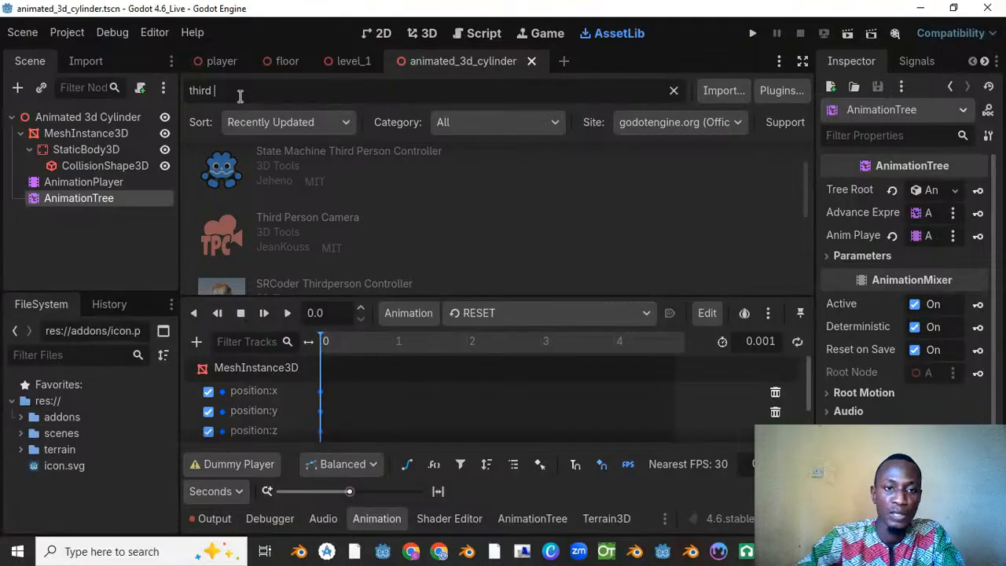
scroll(325, 209, down, 2)
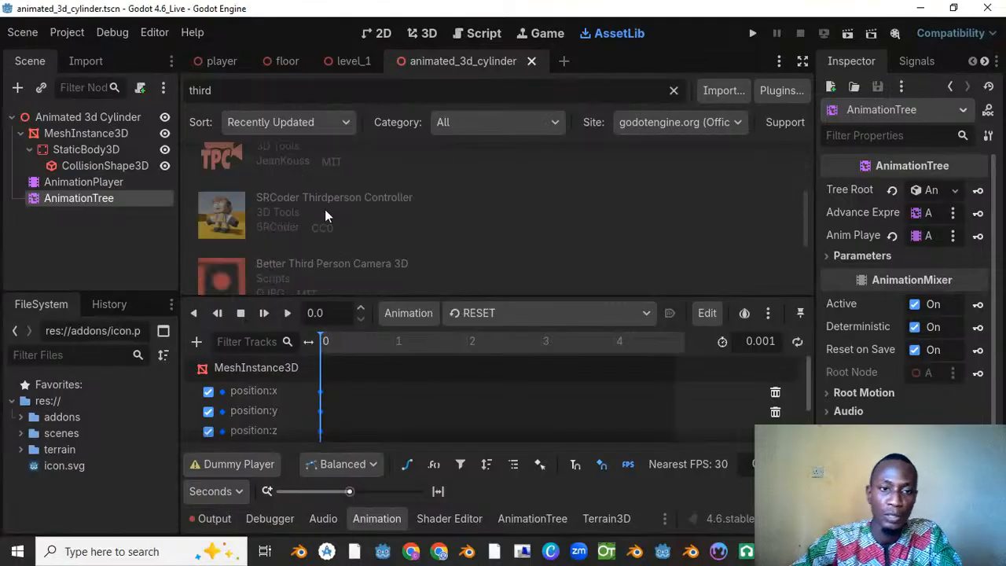
scroll(325, 209, up, 1)
scroll(330, 223, down, 4)
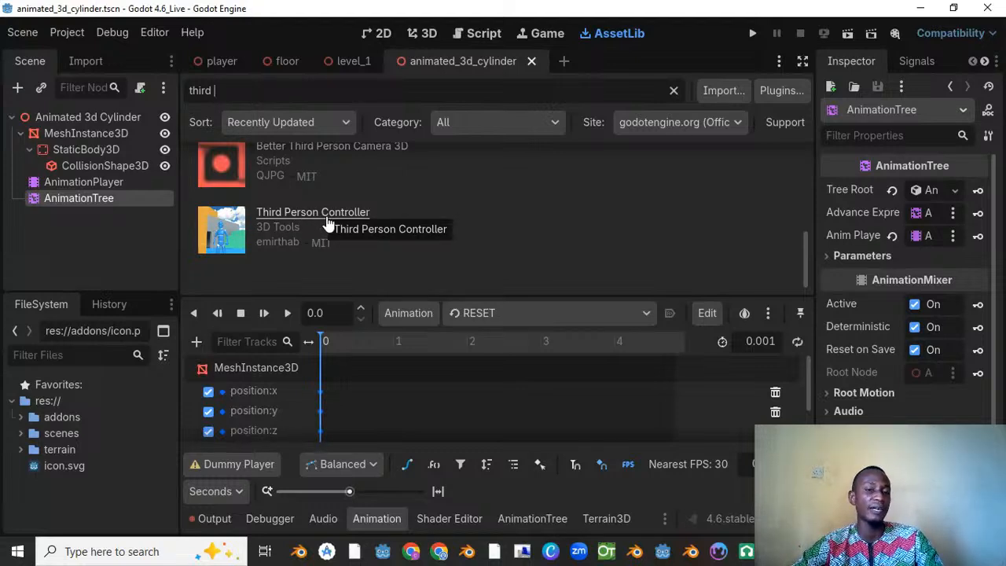
Step: Open the details of the Third Person Controller asset by emirthab and download it
click(323, 218)
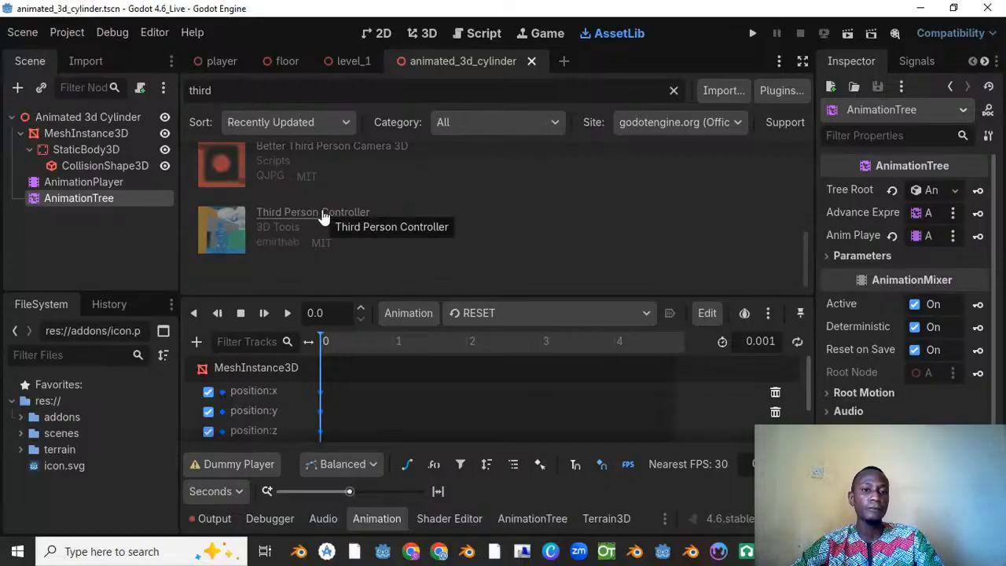
click(323, 218)
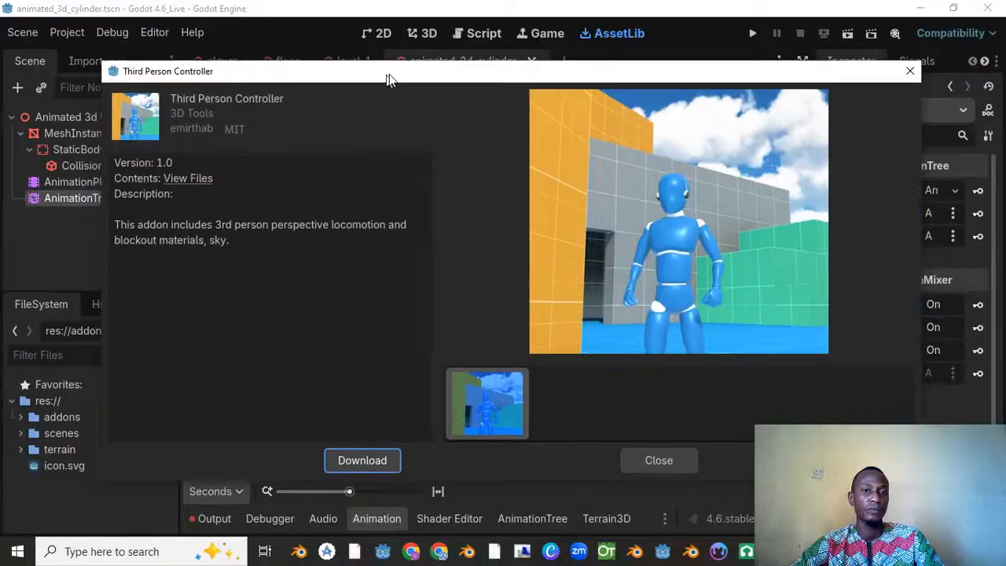
mouse_move(387, 74)
mouse_down()
mouse_move(435, 73)
mouse_move(396, 78)
mouse_up()
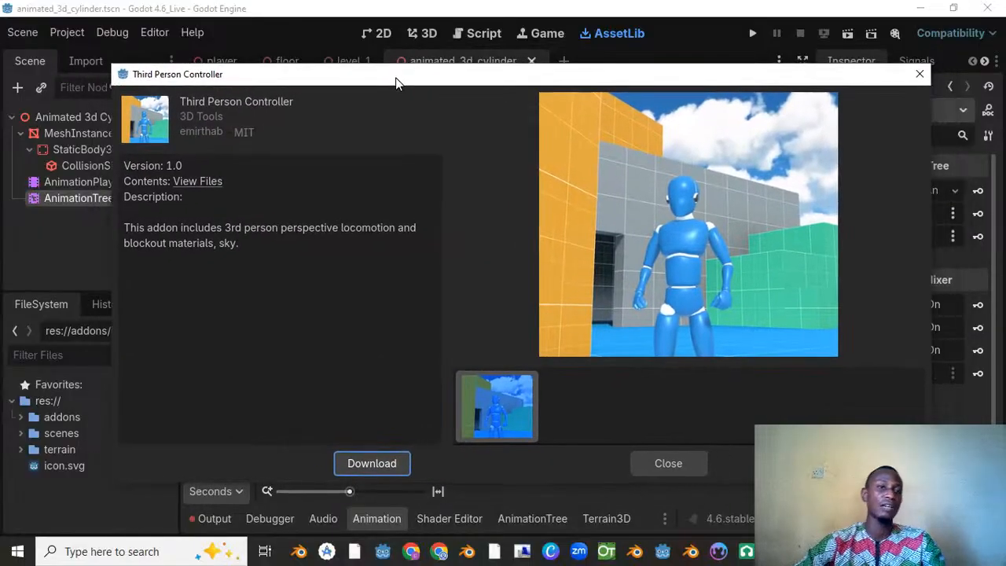
click(376, 466)
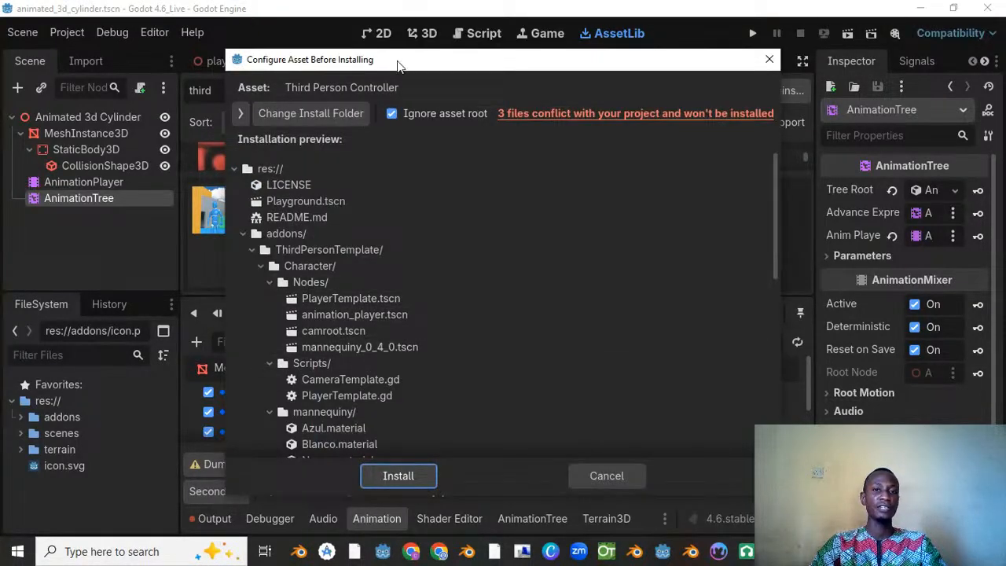
Step: Examine the Third Person Controller's installation preview and asset contents, checking which files conflict with the project
drag(402, 63, 420, 58)
click(261, 228)
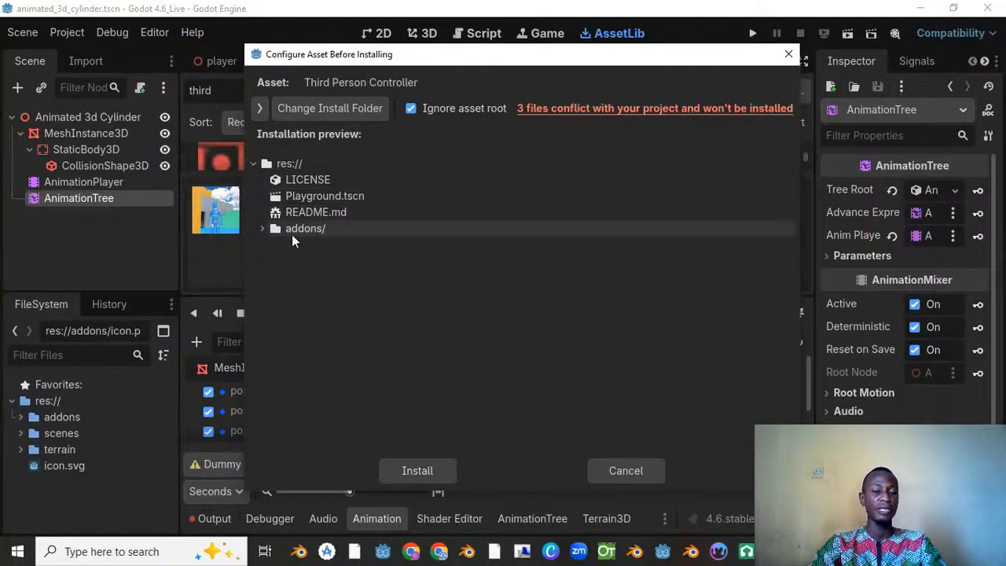
click(261, 229)
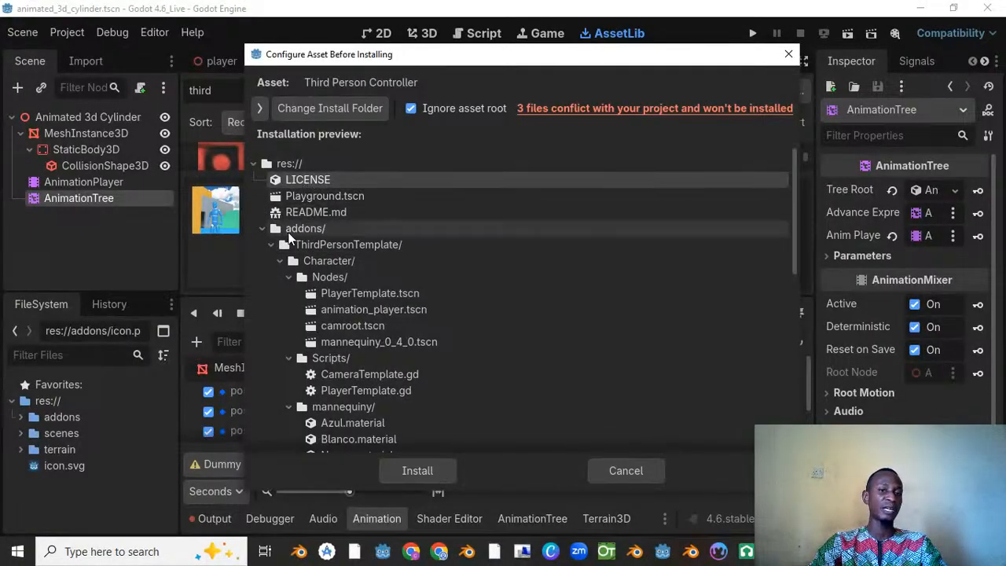
click(261, 229)
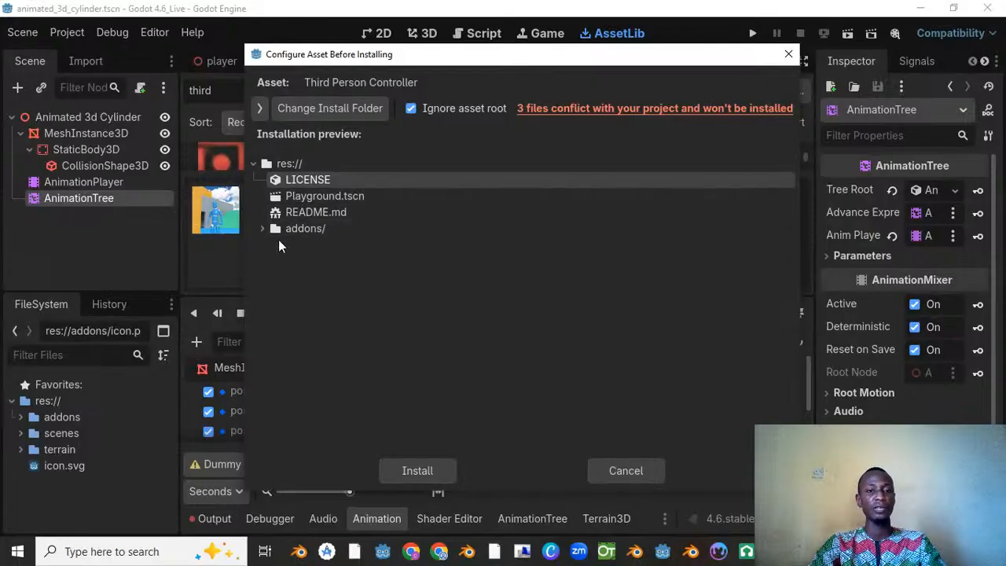
click(262, 228)
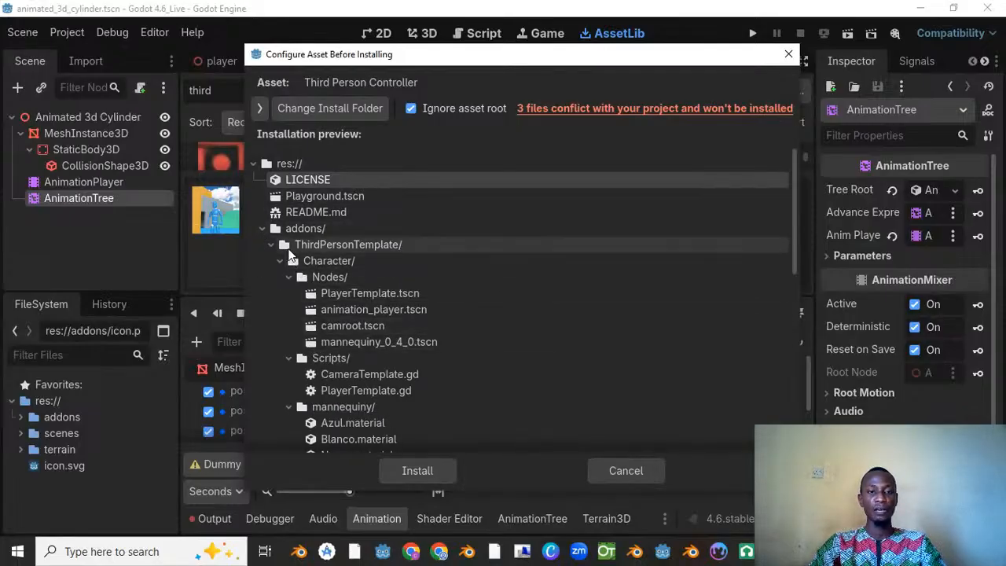
click(555, 110)
scroll(632, 393, down, 5)
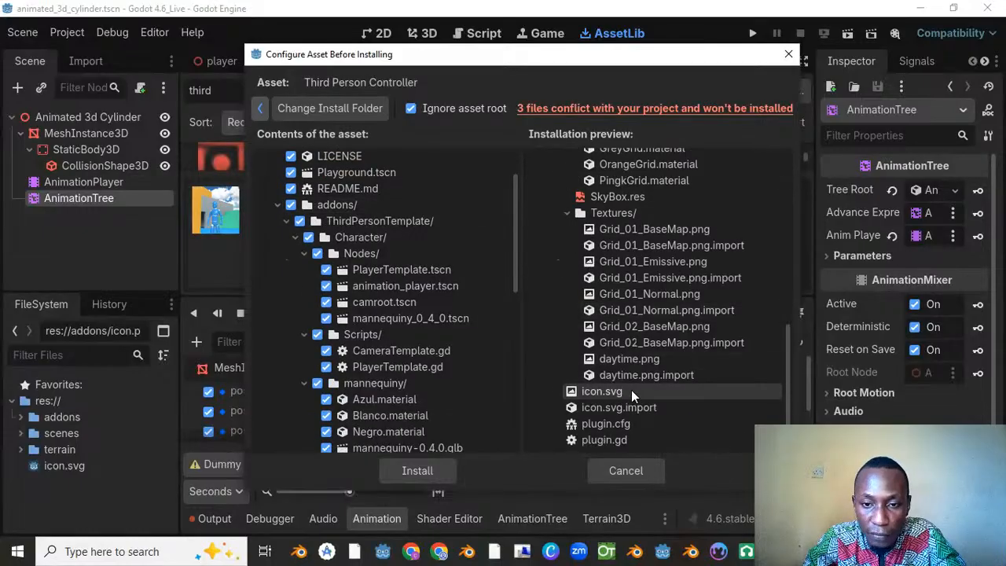
scroll(422, 344, down, 10)
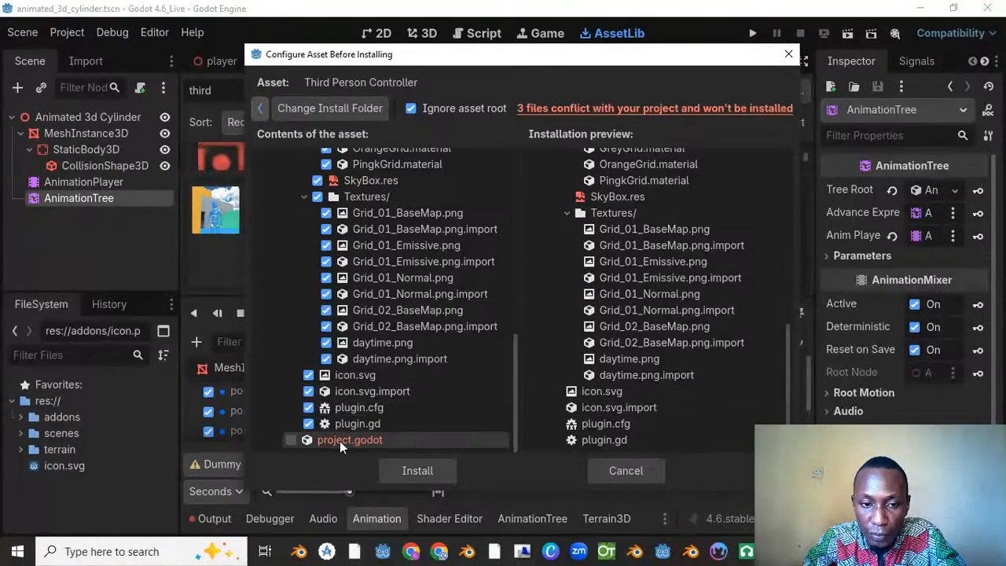
Step: Install the Third Person Controller asset into the project, leaving the conflicting files excluded
click(425, 472)
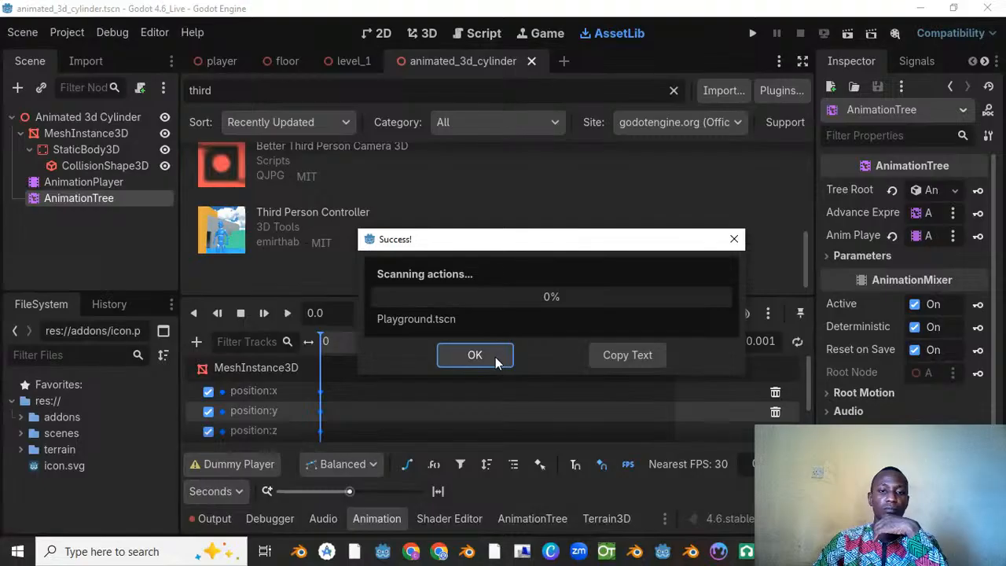
click(475, 355)
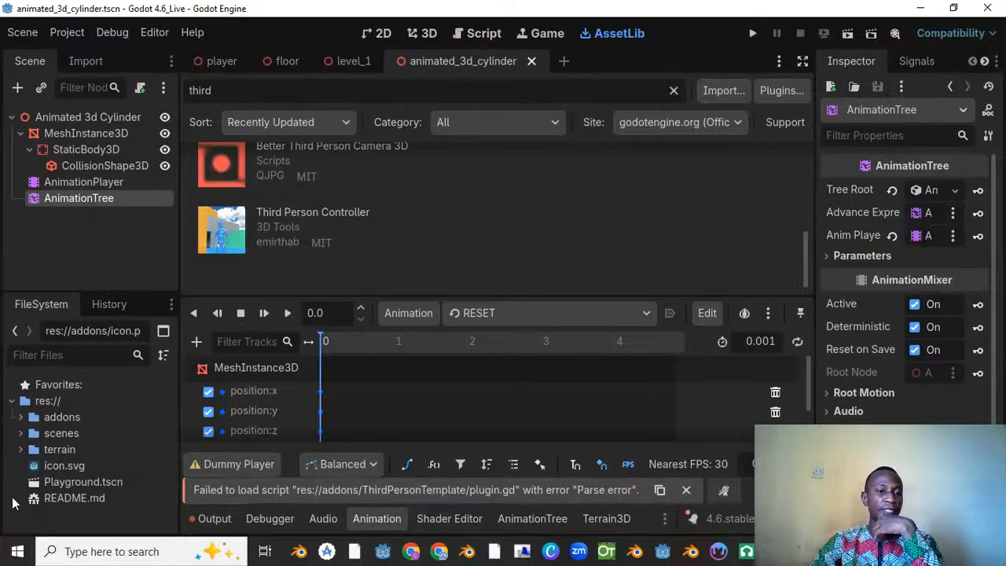
Step: Move Playground.tscn and README.md into the res://addons folder and collapse that folder
click(59, 483)
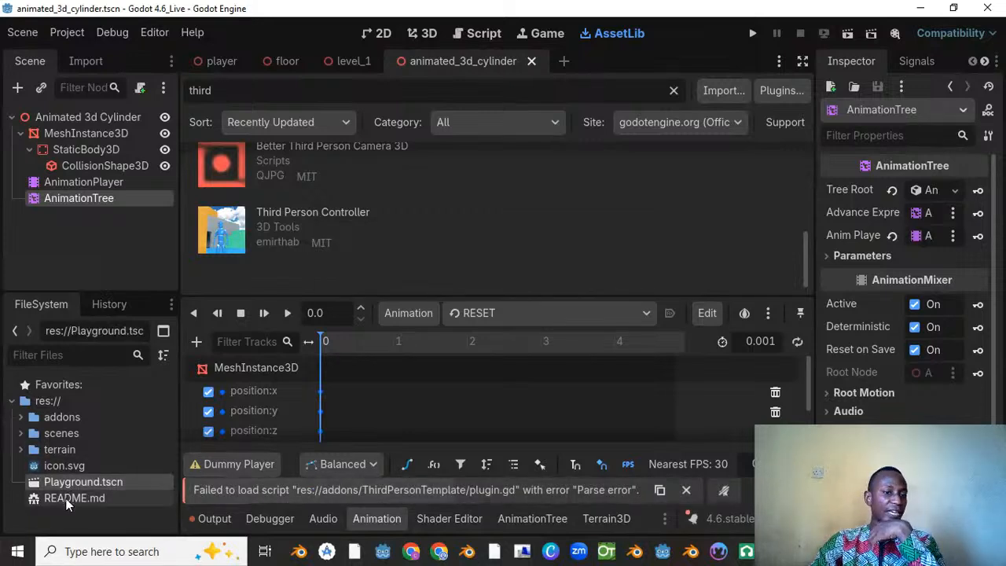
click(62, 497)
drag(68, 483, 59, 418)
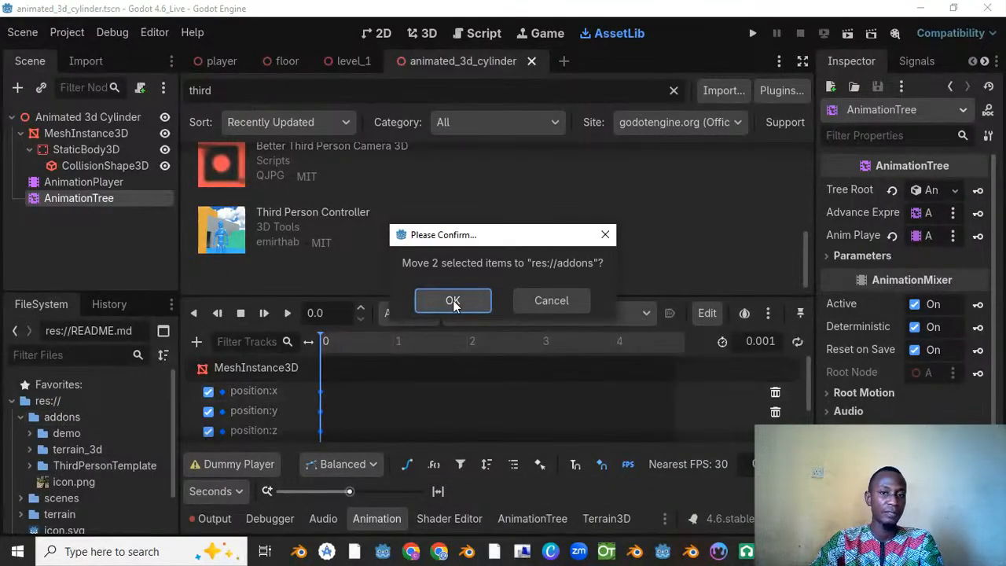
click(453, 299)
scroll(59, 466, down, 2)
scroll(41, 453, up, 2)
click(22, 417)
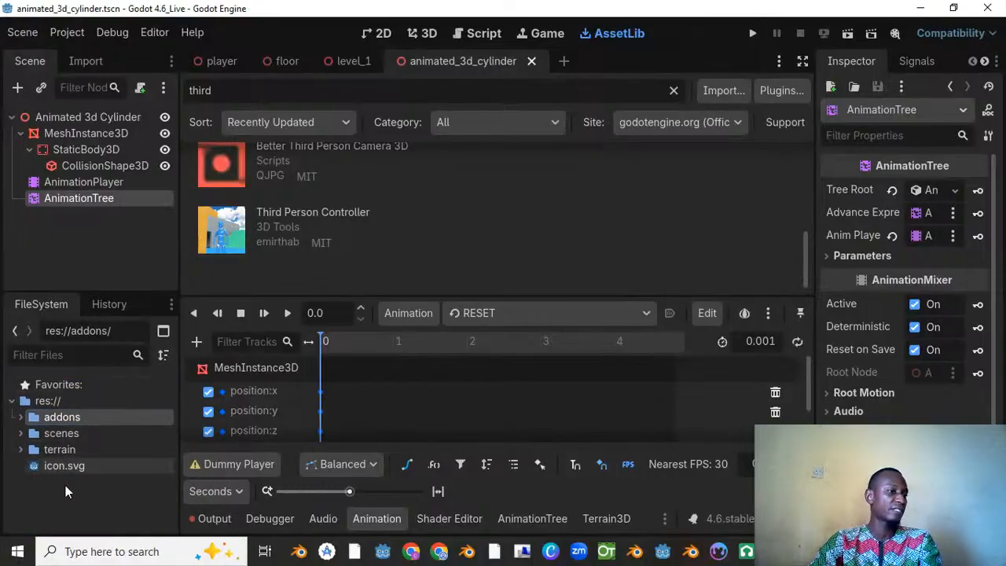
Step: Examine the contents of the addons folder, including ThirdPersonTemplate and its Character subfolder
click(21, 417)
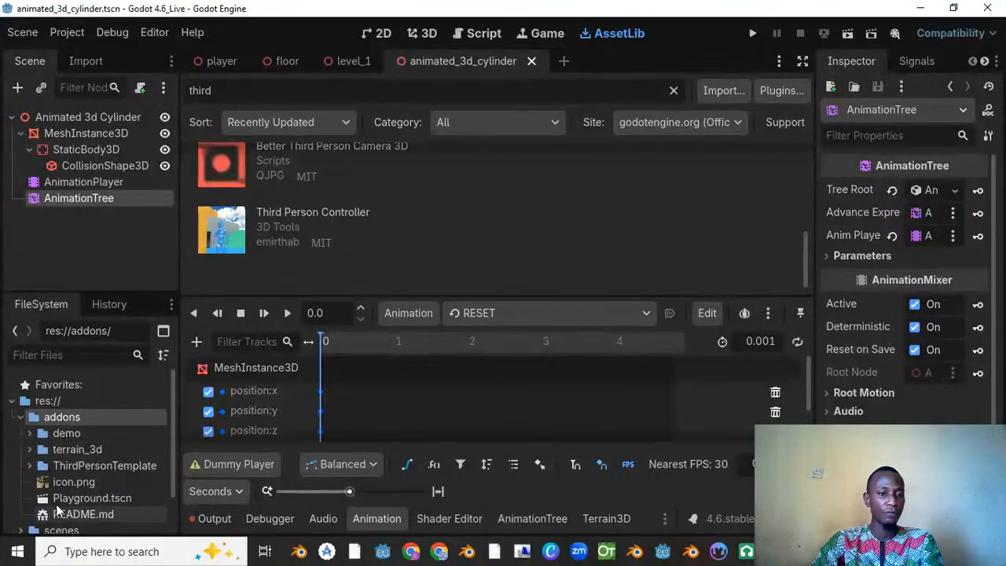
click(30, 466)
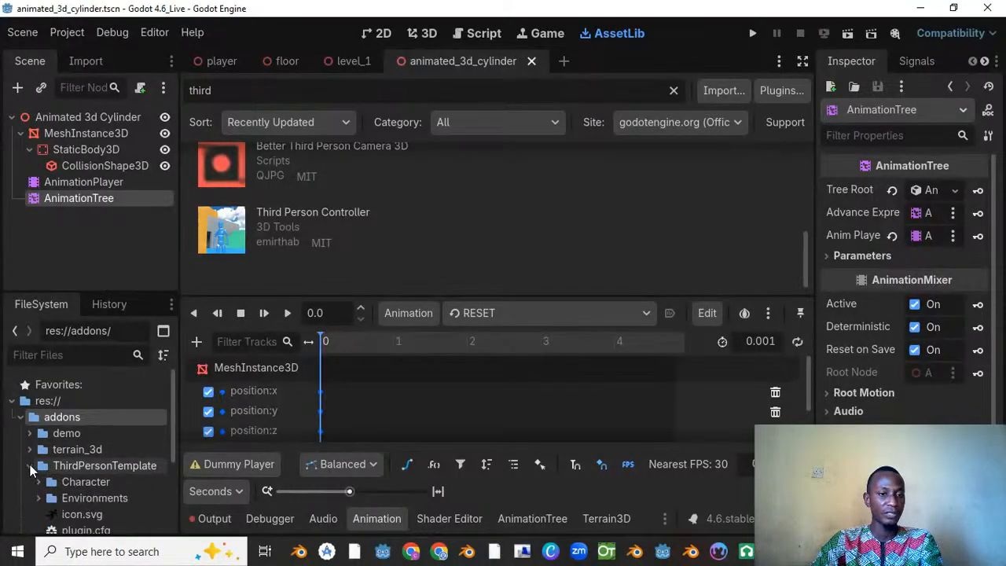
scroll(70, 496, down, 2)
click(39, 446)
scroll(71, 494, down, 2)
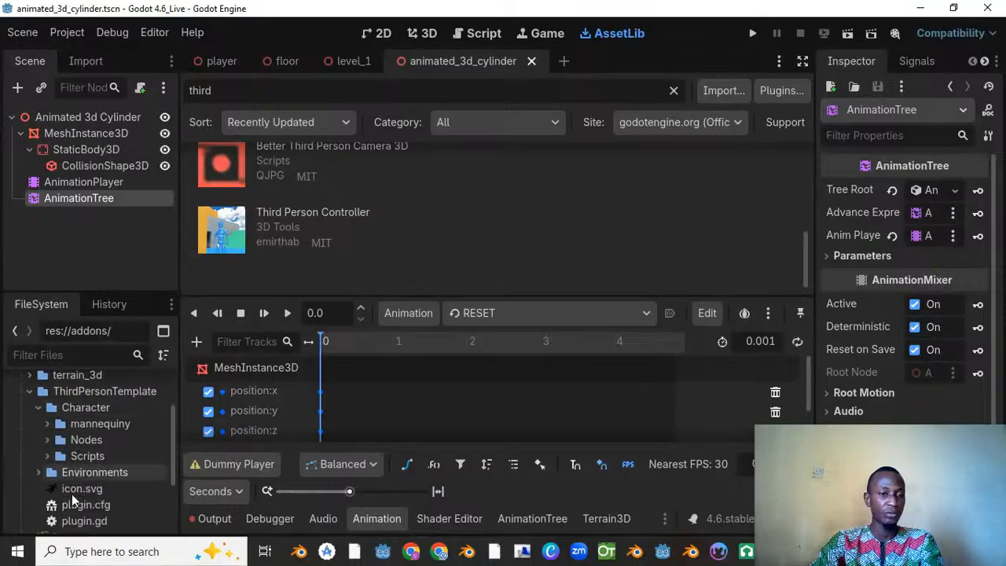
click(40, 408)
scroll(54, 438, down, 3)
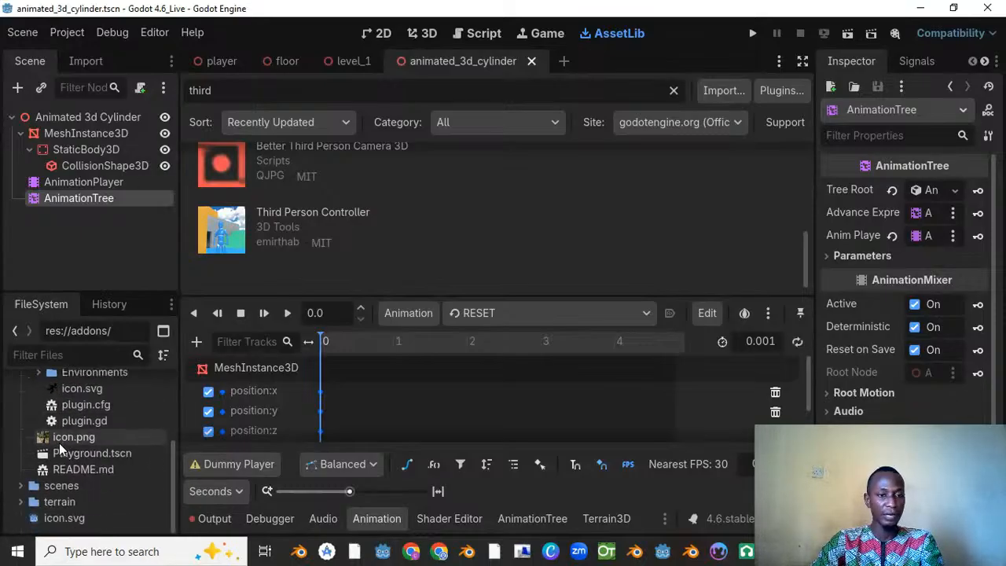
Step: Open the level_1 scene in the 3D workspace and view the player standing on the floor up close
scroll(91, 472, up, 7)
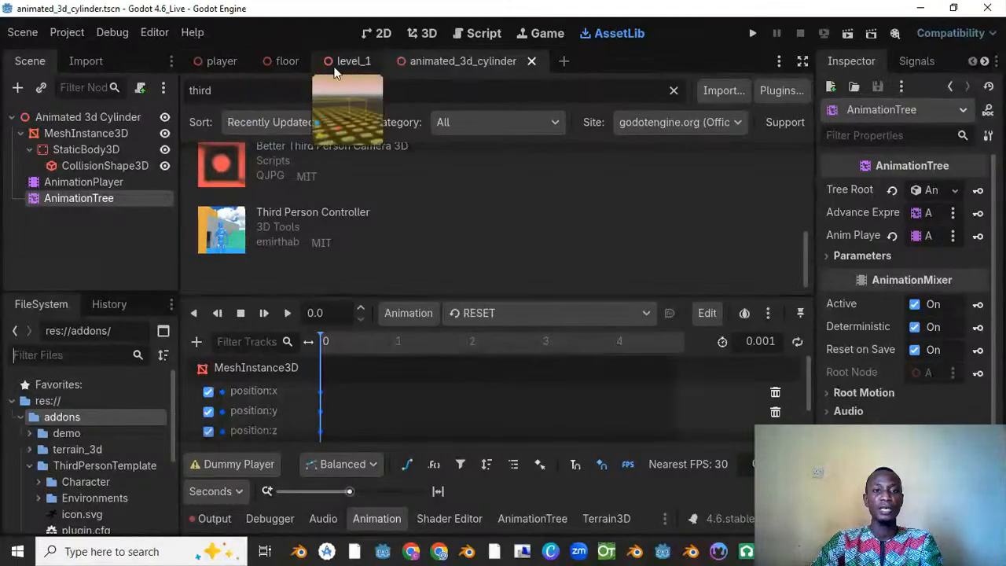
click(353, 62)
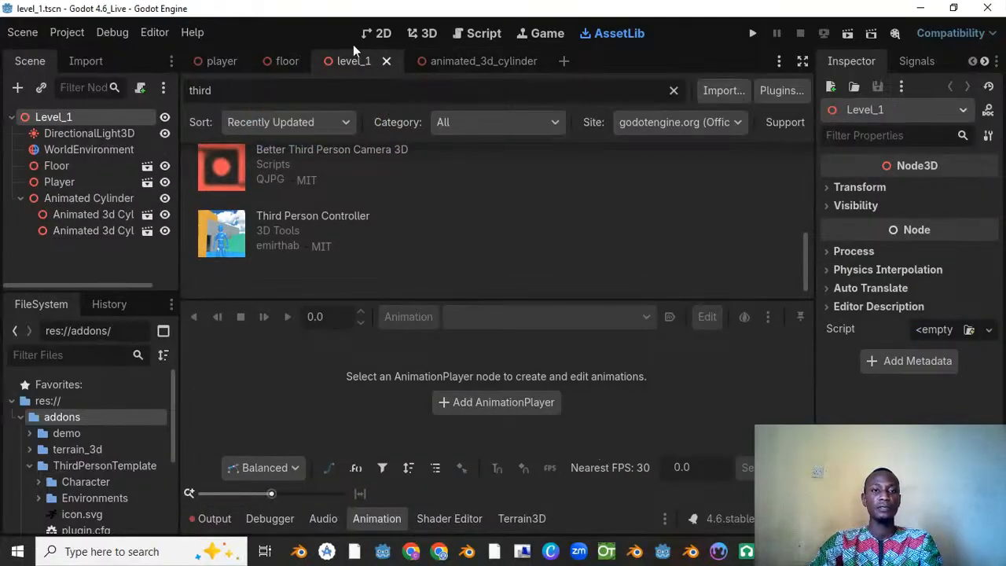
click(425, 34)
scroll(528, 198, up, 5)
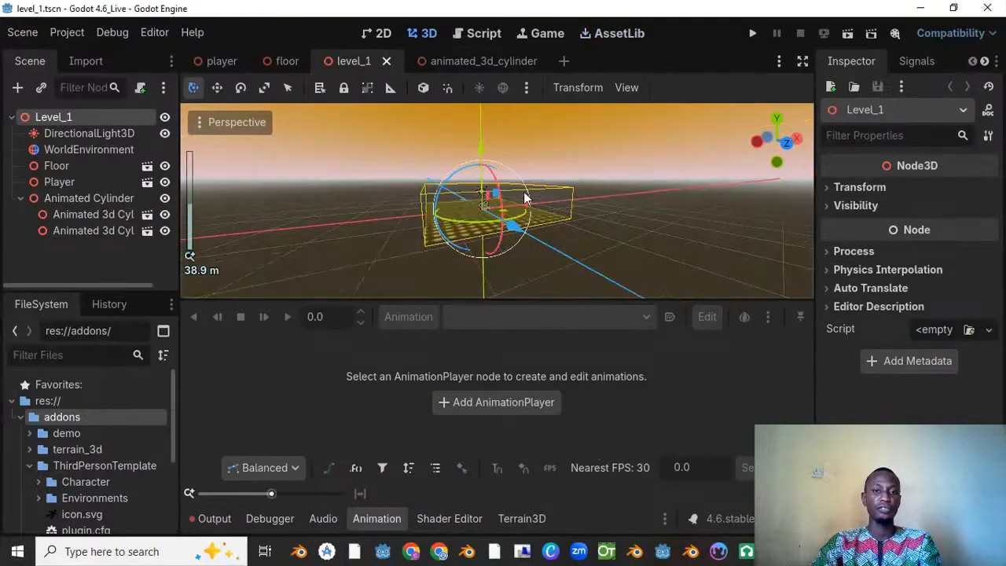
middle_drag(373, 225, 460, 218)
scroll(318, 238, up, 7)
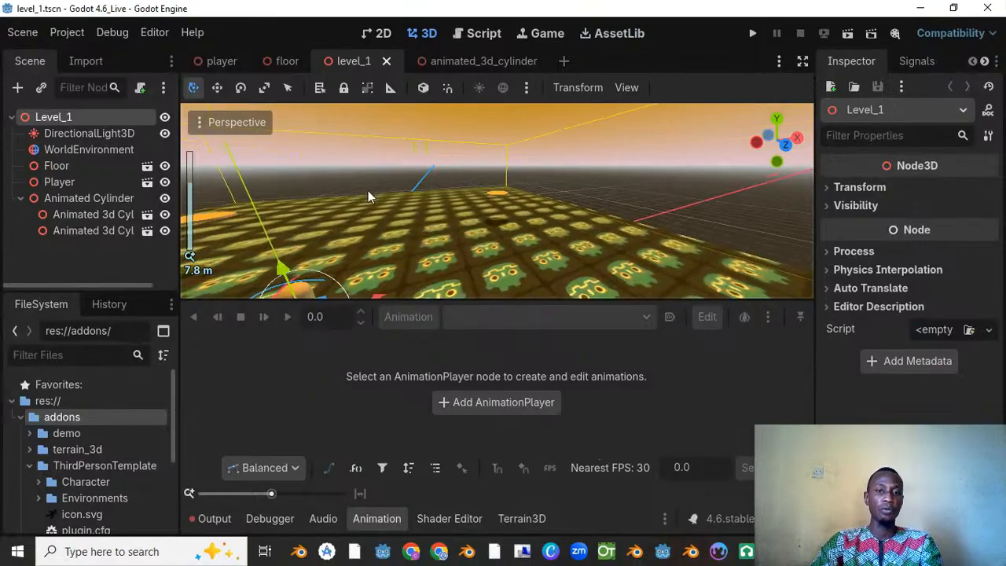
middle_drag(319, 237, 366, 227)
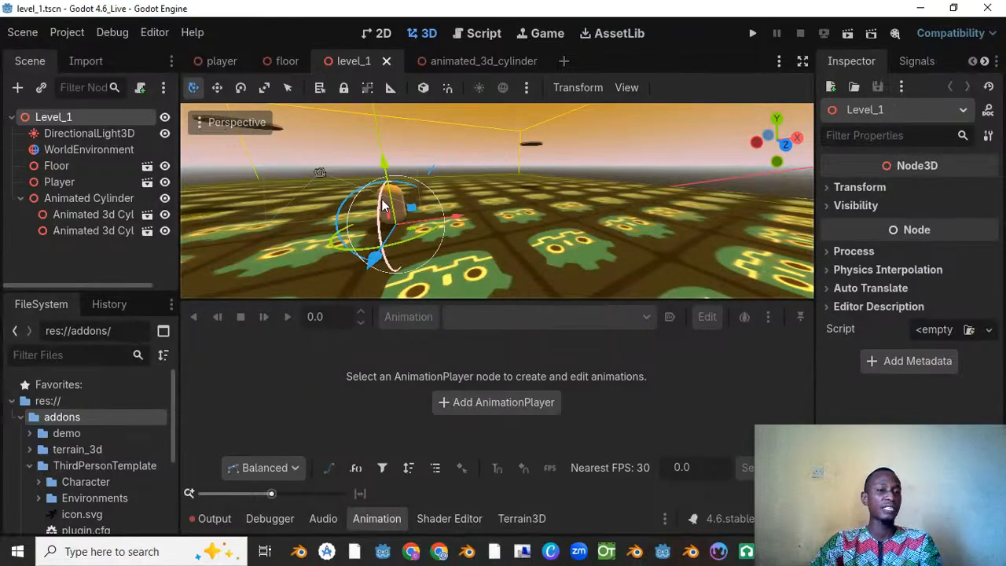
scroll(381, 203, down, 6)
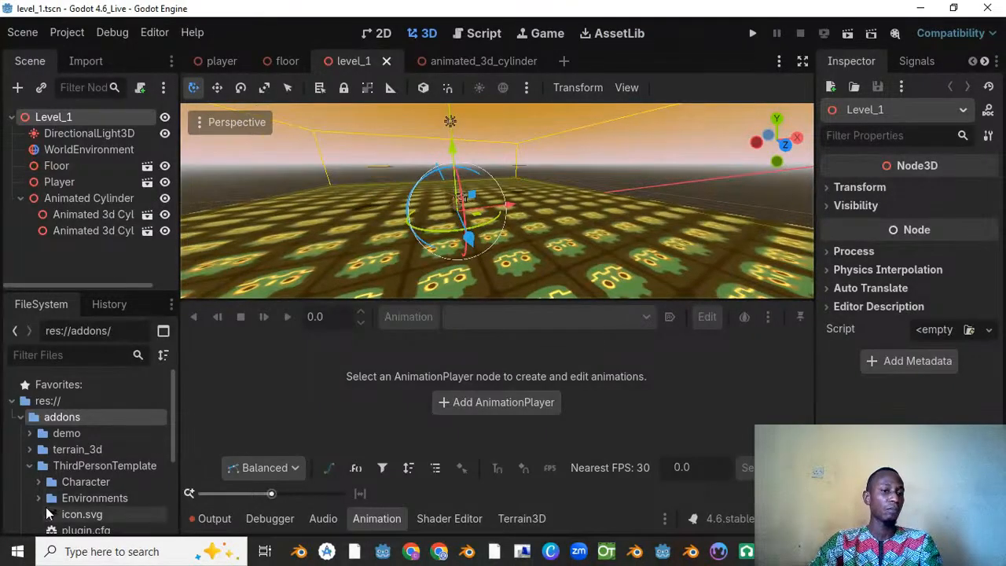
Step: Filter the project files by "thir", select the ThirdPersonTemplate folder and clear the filter
click(73, 355)
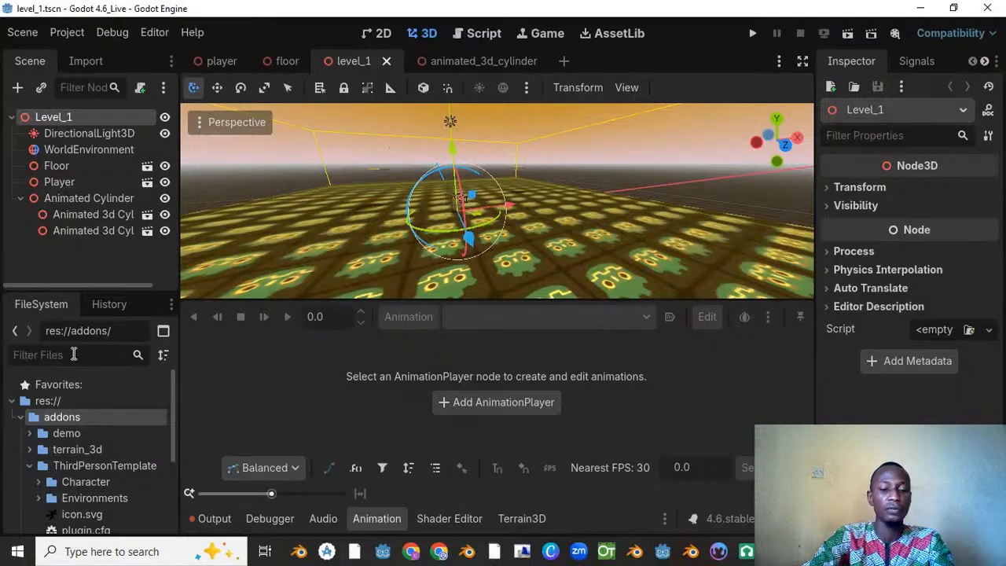
text(thir)
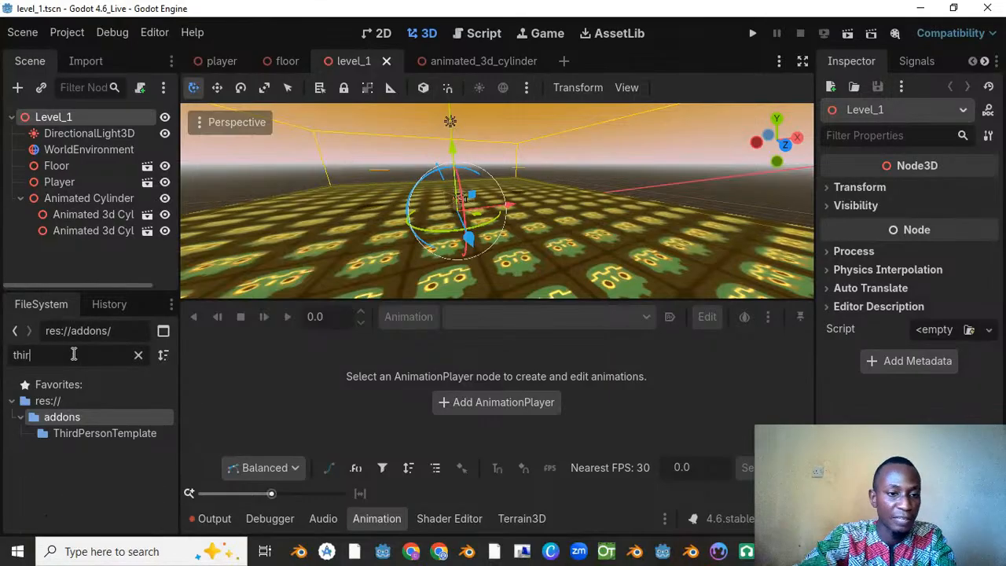
click(84, 433)
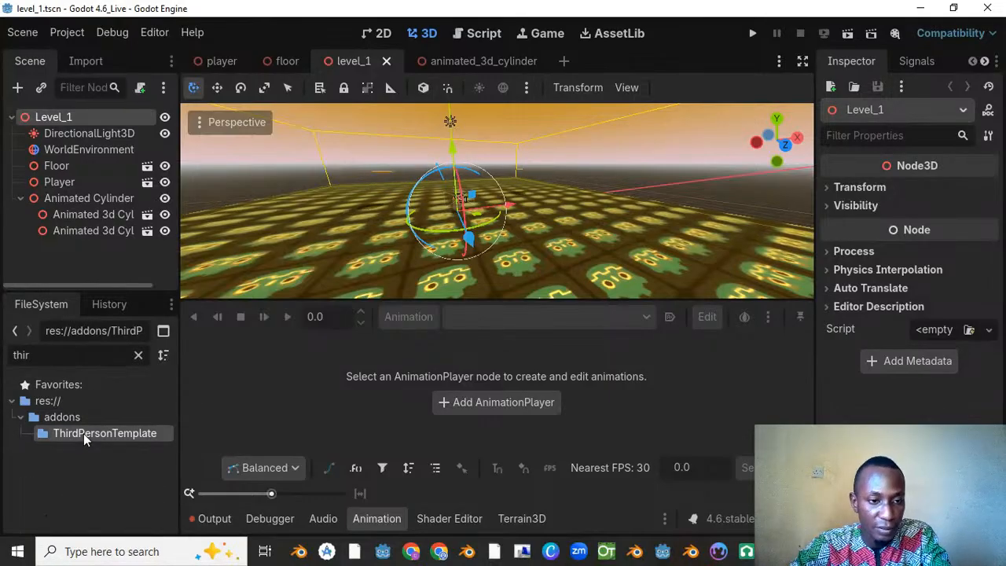
click(139, 355)
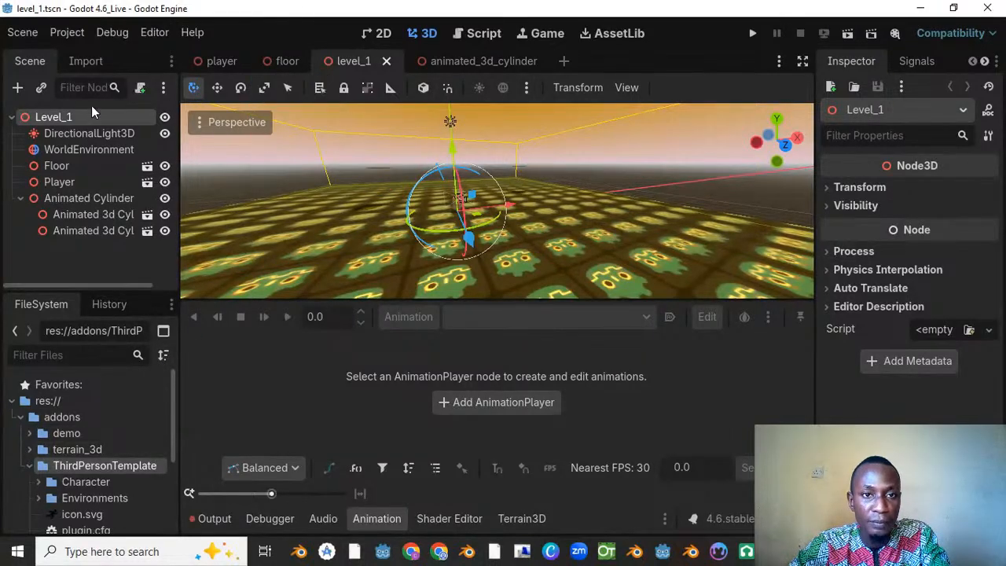
right_click(63, 120)
click(113, 147)
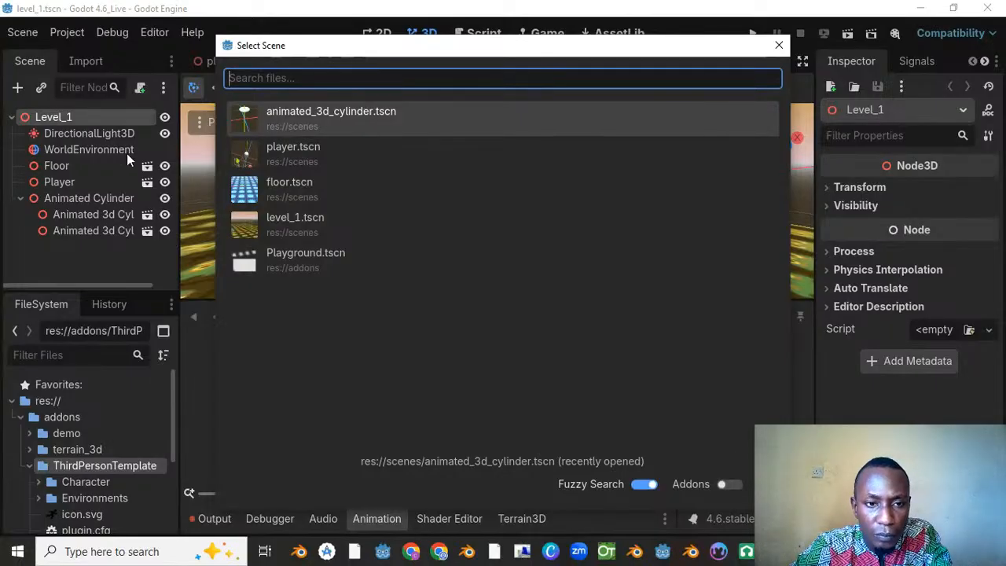
key(Escape)
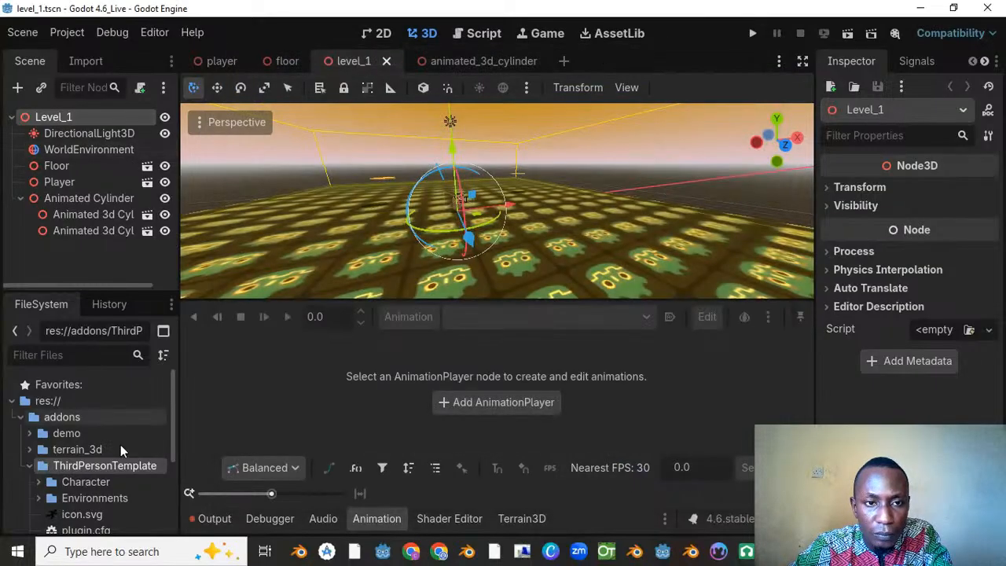
Step: Expand the demo folder inside addons and look through its subfolders and scenes for a usable character scene
click(29, 433)
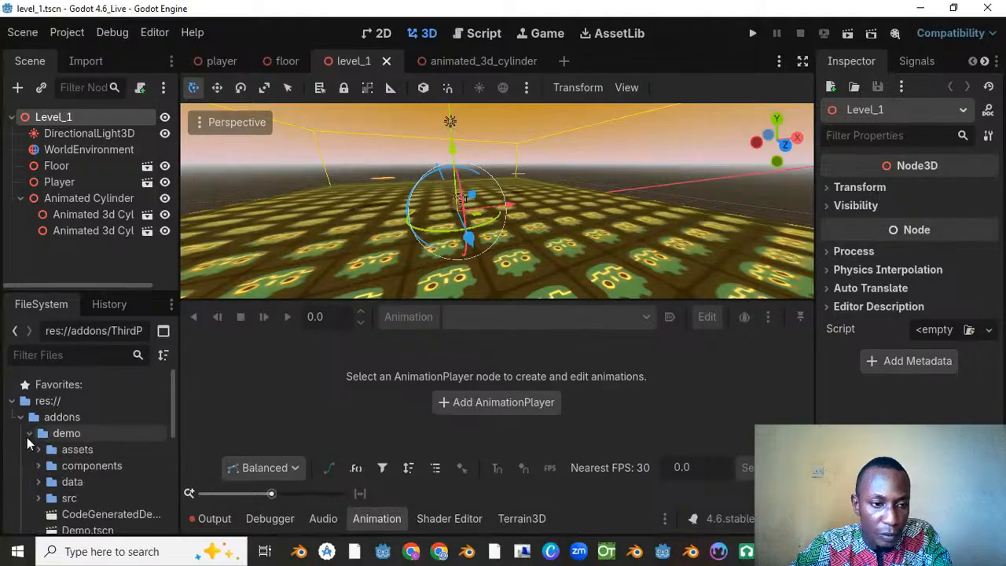
scroll(67, 465, down, 3)
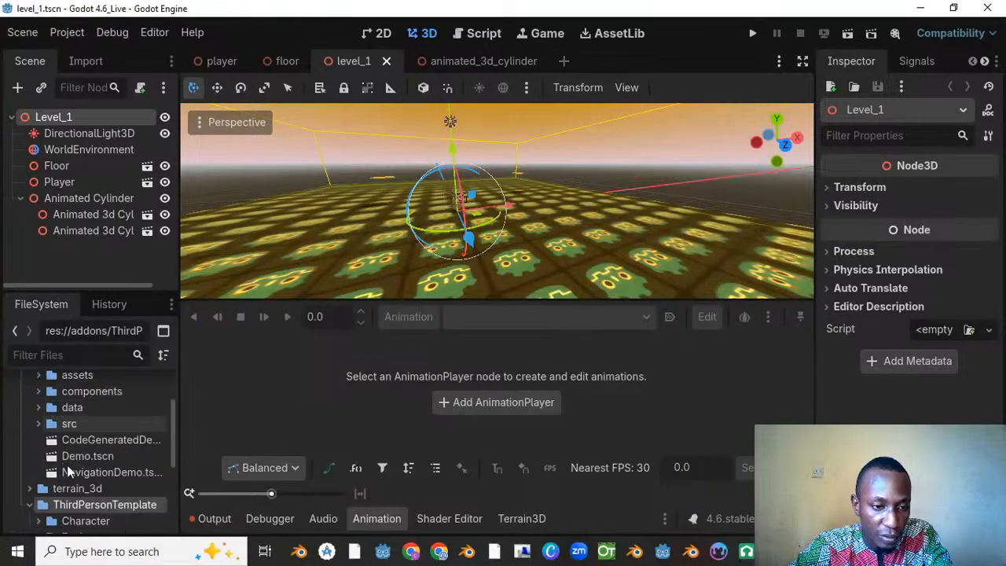
scroll(73, 483, down, 2)
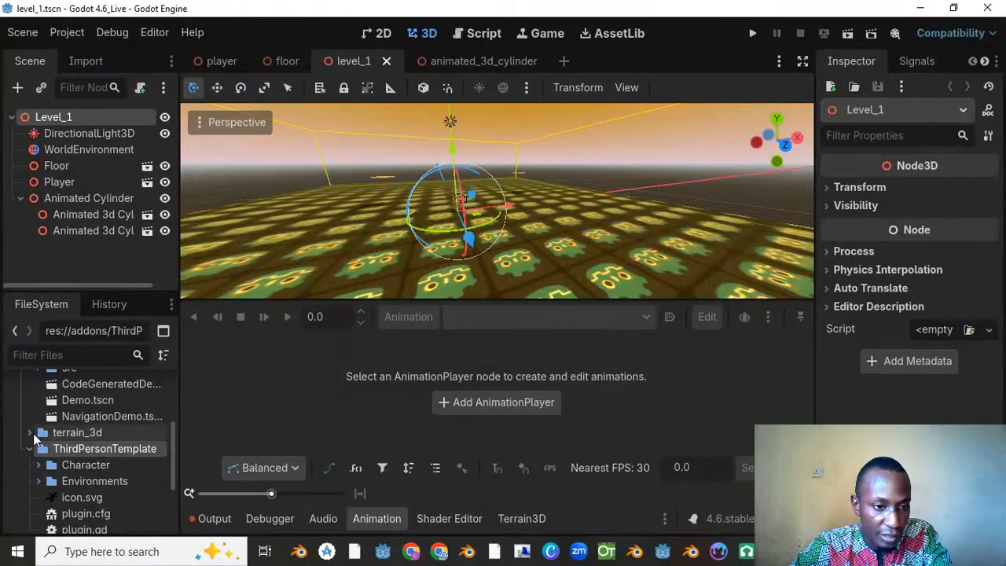
scroll(92, 418, up, 2)
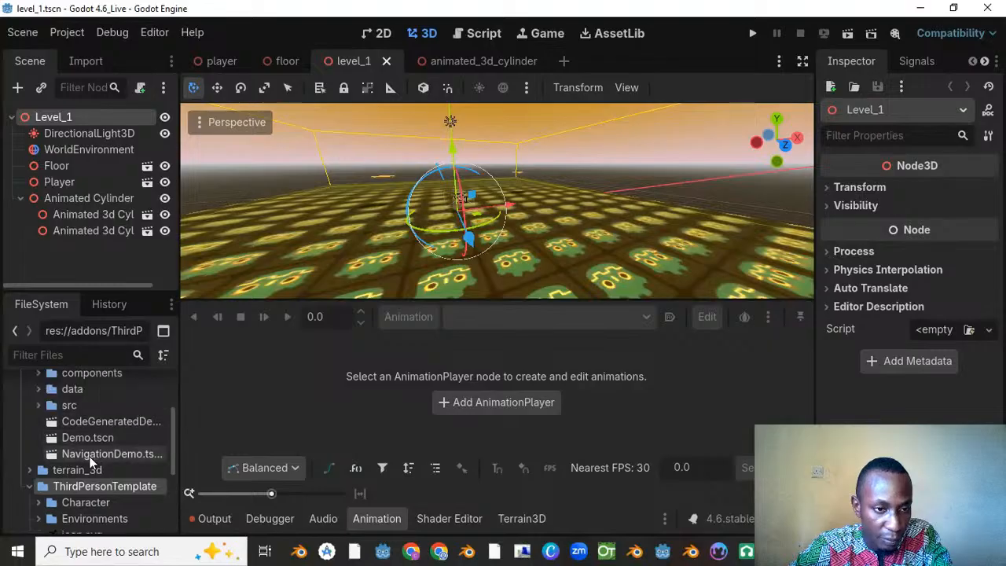
scroll(88, 467, up, 1)
scroll(76, 458, down, 8)
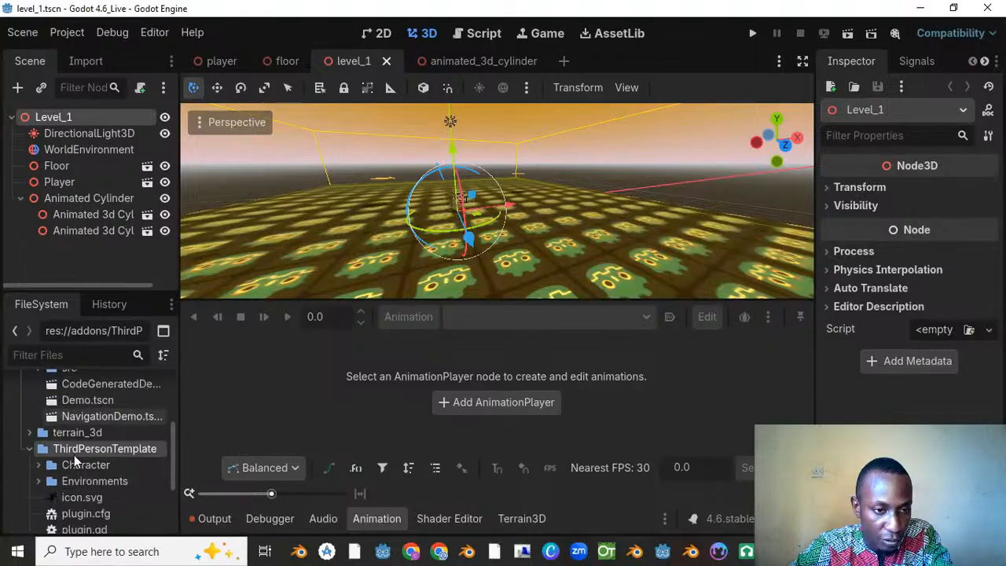
scroll(79, 483, down, 1)
scroll(75, 482, up, 4)
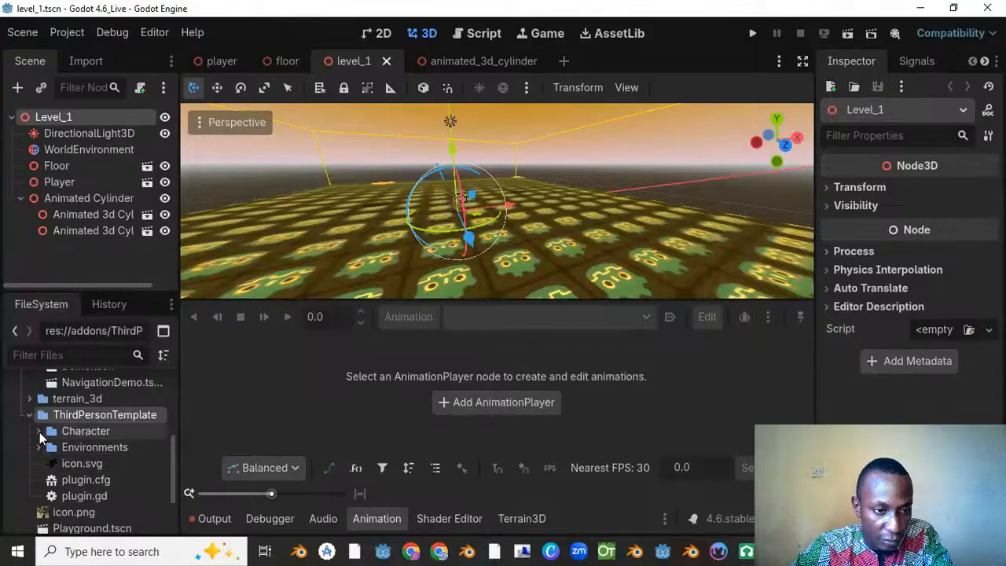
Step: Expand ThirdPersonTemplate's Character folder and its mannequiny subfolder to examine the files inside
click(39, 432)
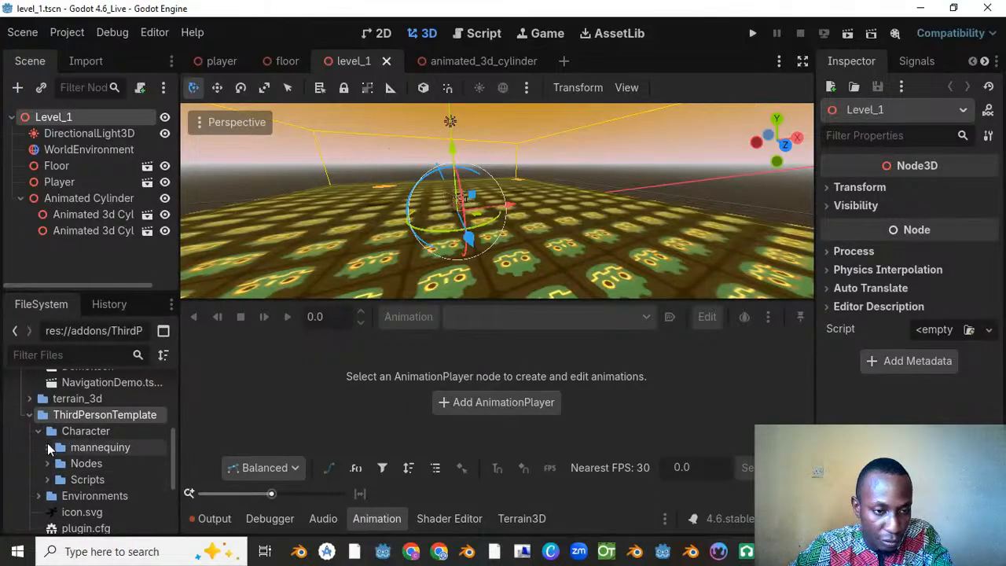
click(47, 448)
scroll(49, 450, down, 3)
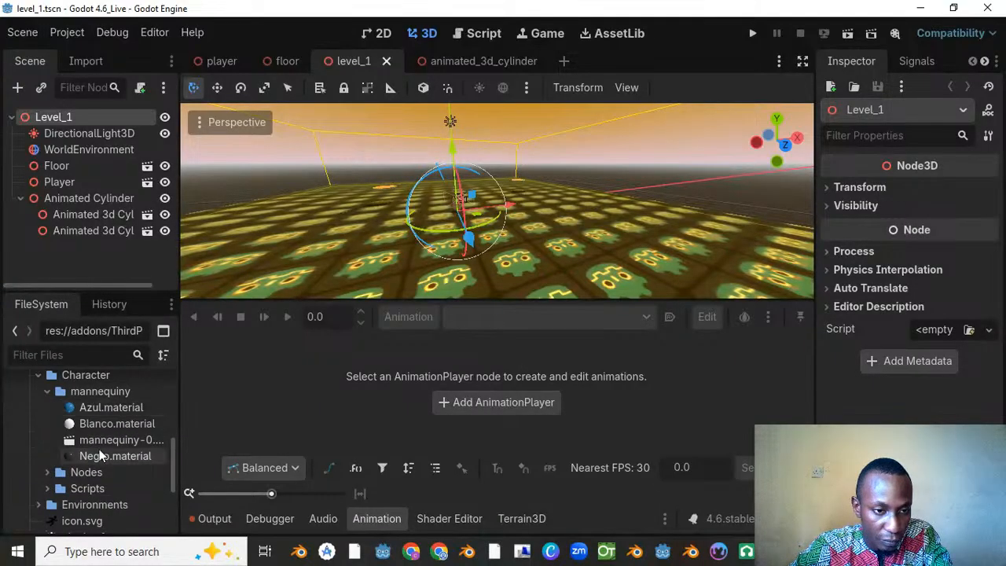
scroll(94, 452, up, 3)
scroll(44, 436, up, 2)
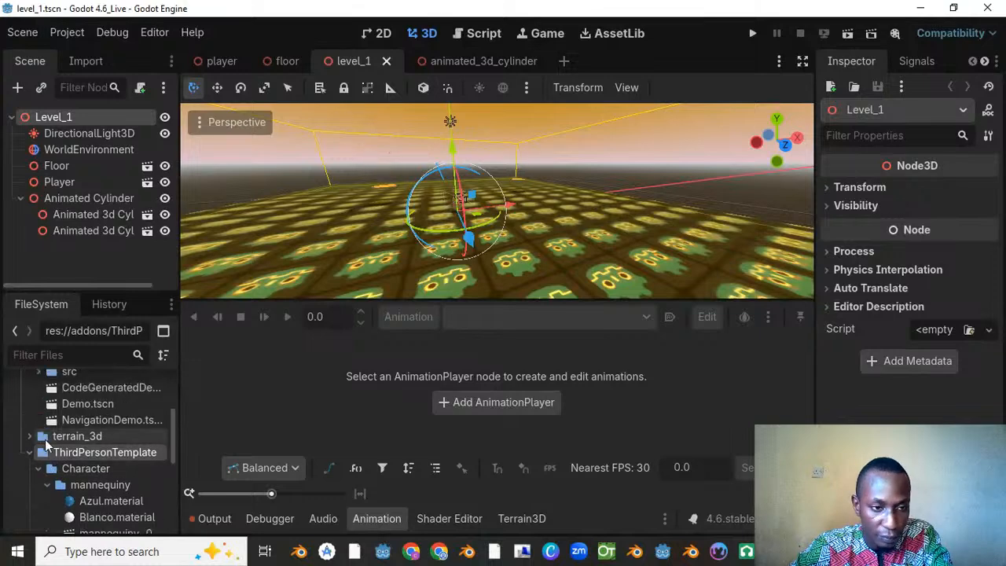
Step: Expand the terrain_3d folder and look through its contents, the ThirdPersonTemplate folders and the loose files in addons
click(30, 438)
scroll(40, 459, down, 5)
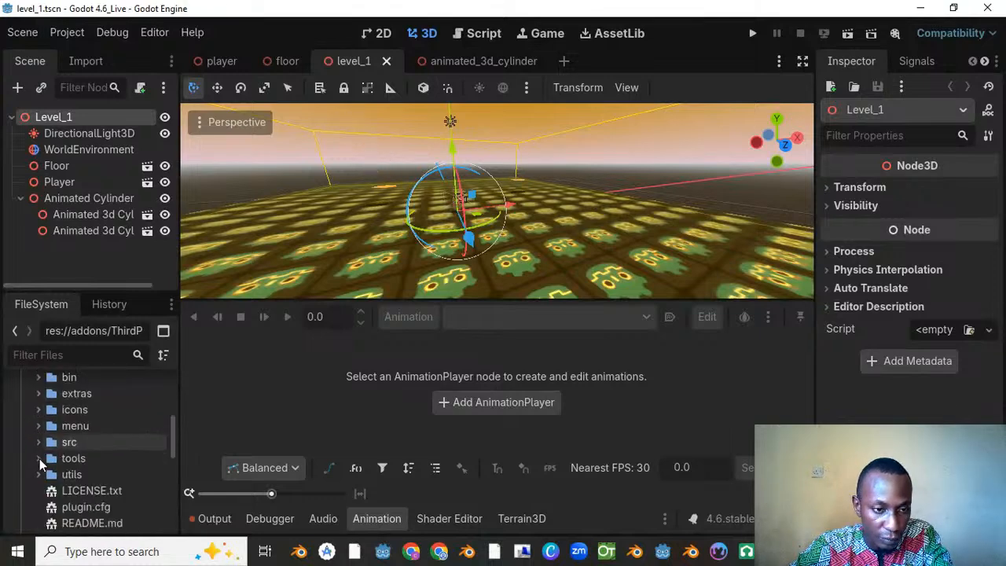
scroll(40, 459, down, 3)
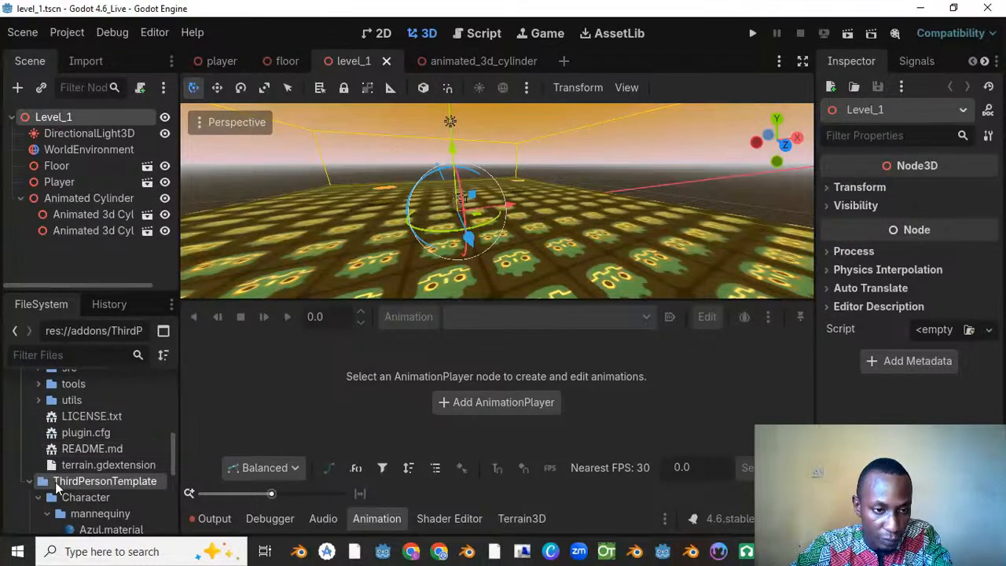
scroll(53, 485, down, 6)
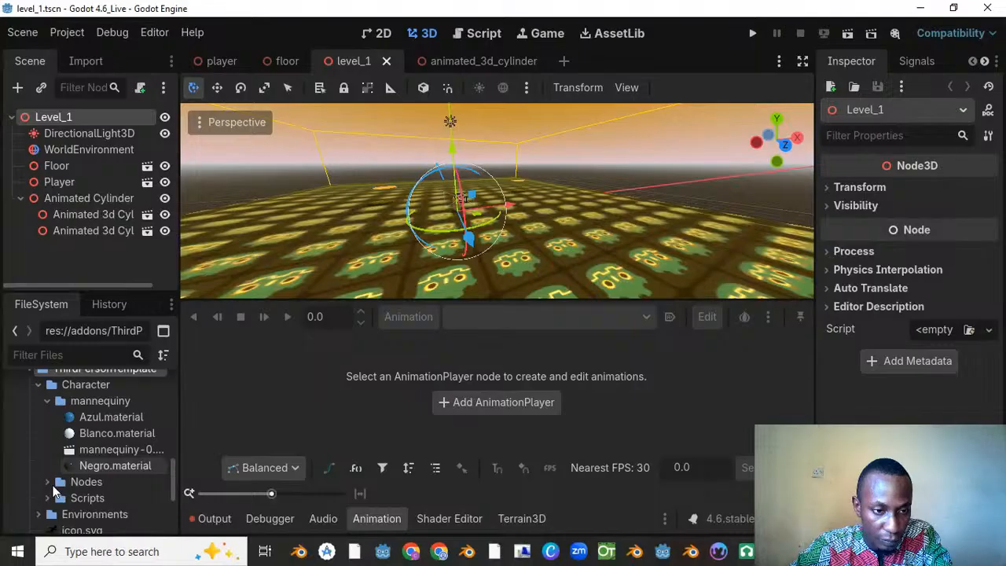
scroll(52, 485, down, 5)
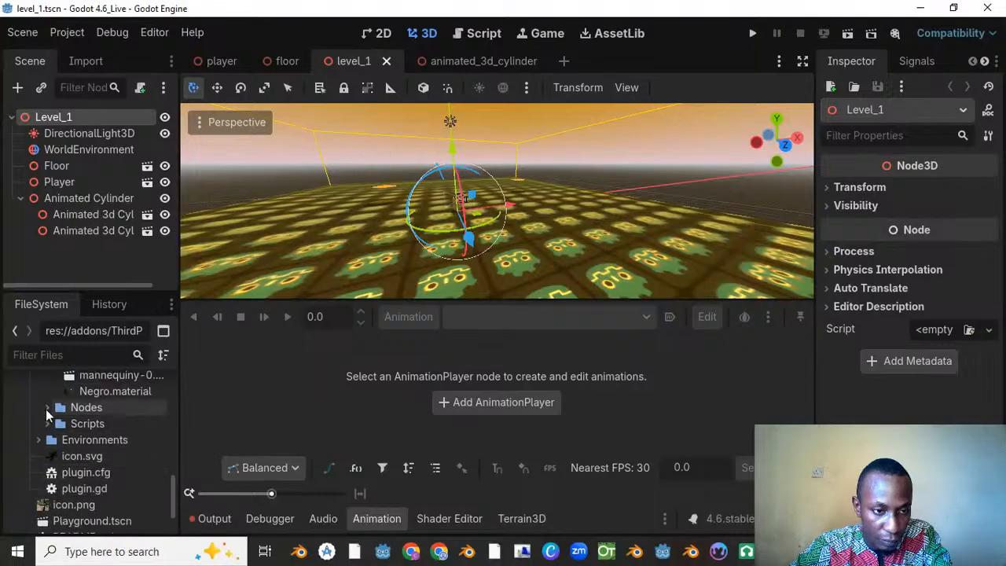
scroll(56, 463, down, 3)
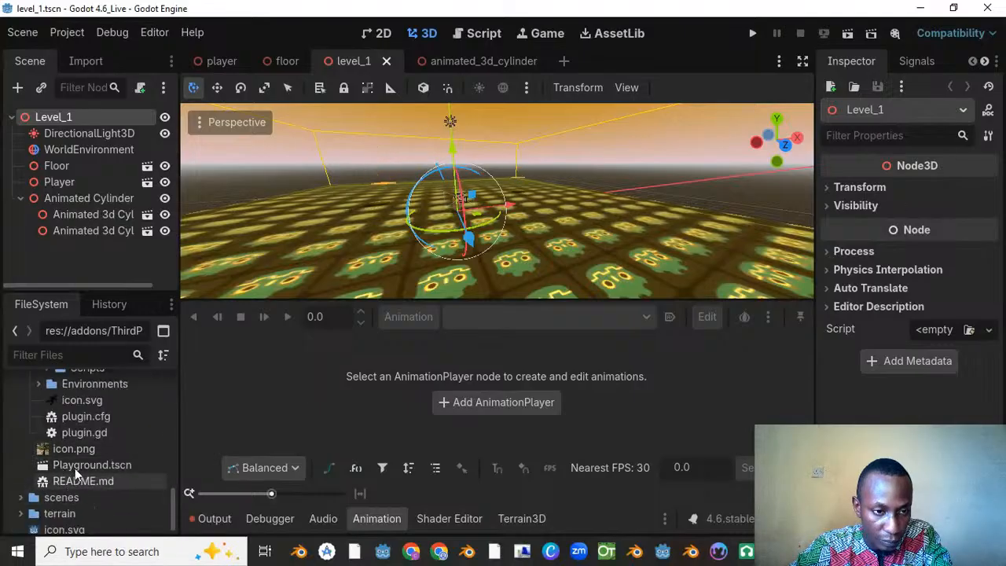
scroll(76, 469, up, 1)
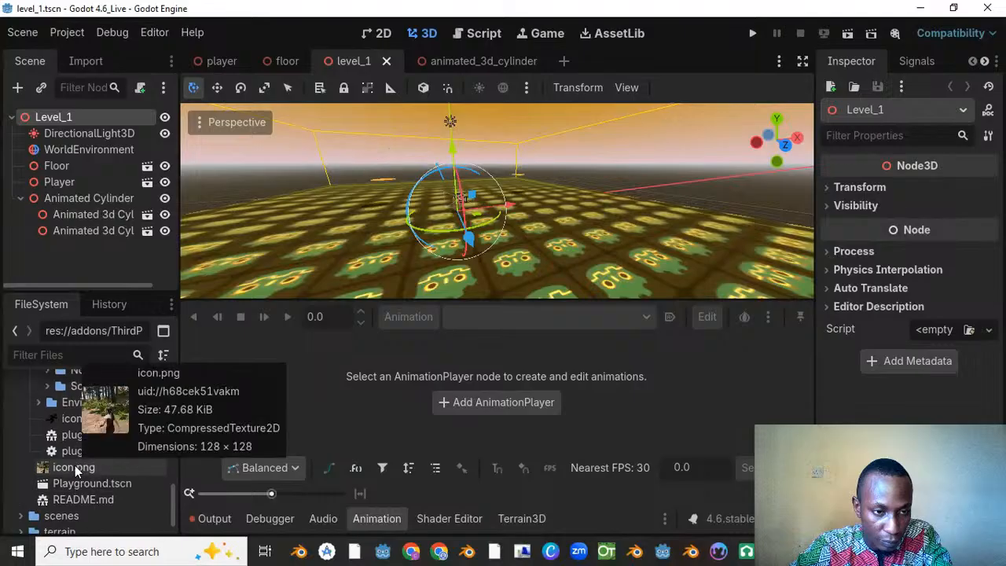
scroll(74, 466, up, 1)
click(37, 421)
click(38, 422)
scroll(43, 430, down, 5)
scroll(46, 452, up, 3)
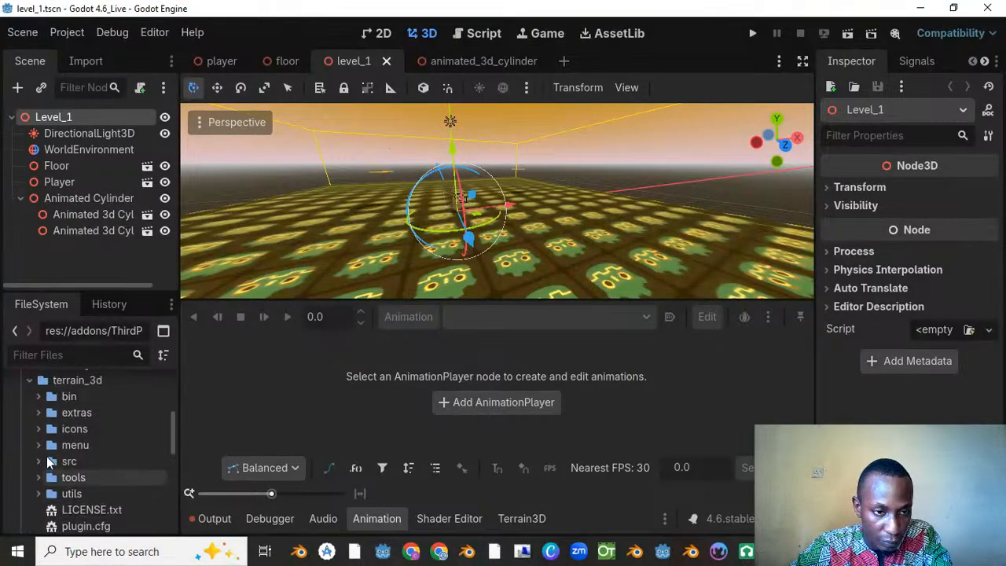
Step: Collapse the terrain_3d, demo and mannequiny folders in the project file tree
click(30, 381)
scroll(36, 429, up, 2)
scroll(40, 451, up, 7)
scroll(39, 451, up, 2)
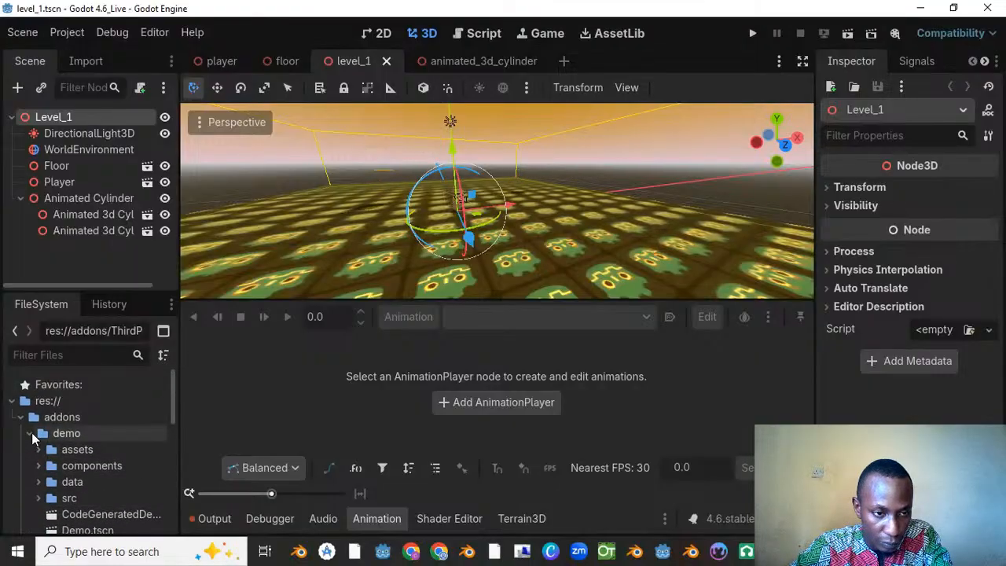
click(30, 434)
click(30, 450)
click(30, 449)
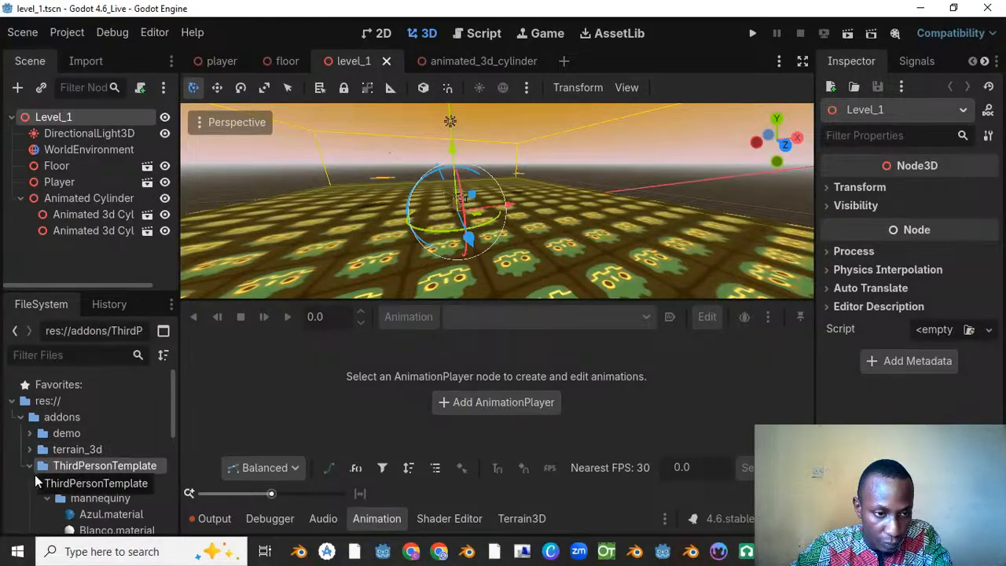
scroll(47, 472, down, 1)
scroll(73, 466, down, 3)
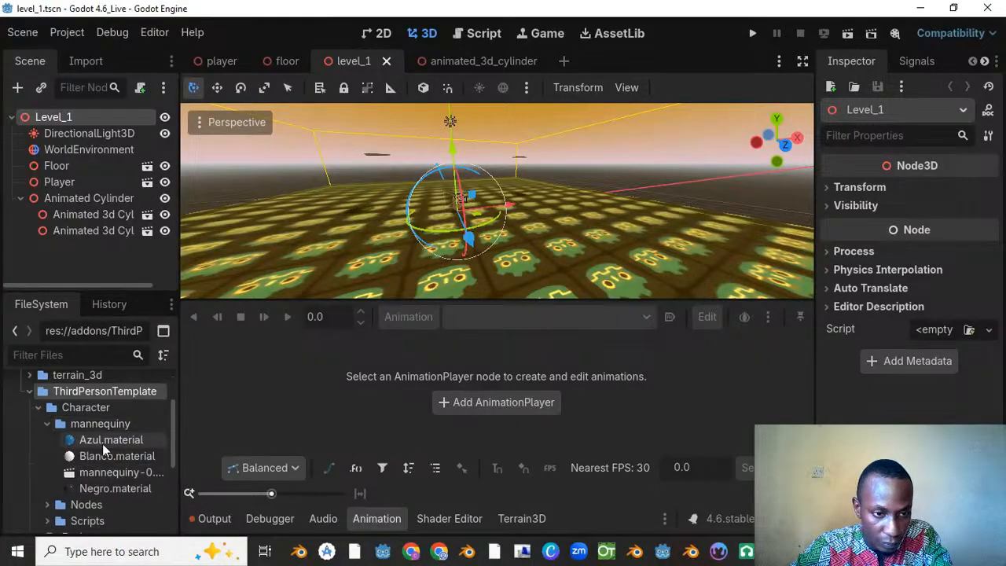
click(48, 424)
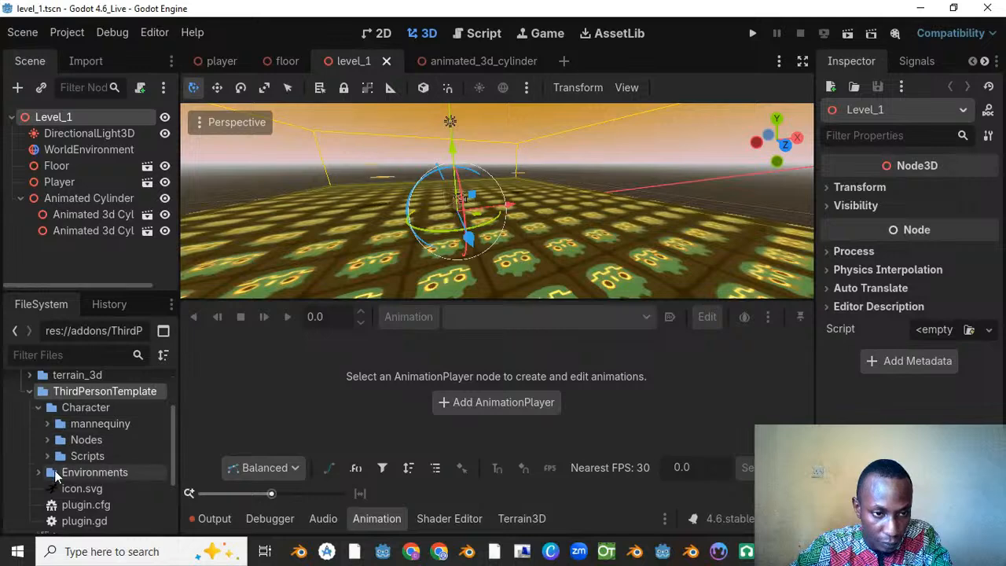
Step: Check ThirdPersonTemplate's Environments folder and the remaining add-on files, including Playground.tscn
scroll(55, 472, down, 1)
click(38, 453)
click(38, 453)
scroll(43, 460, down, 2)
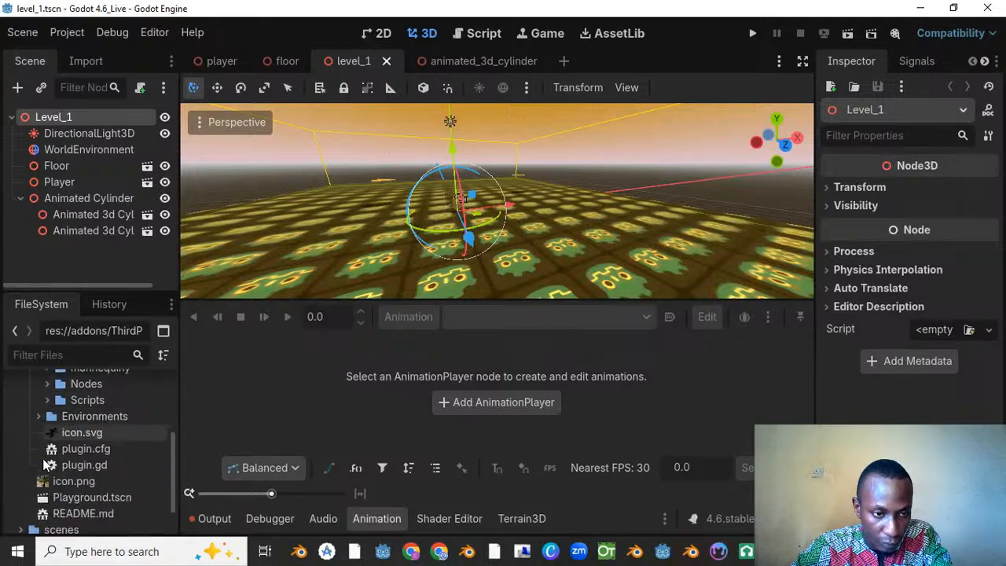
scroll(42, 459, down, 2)
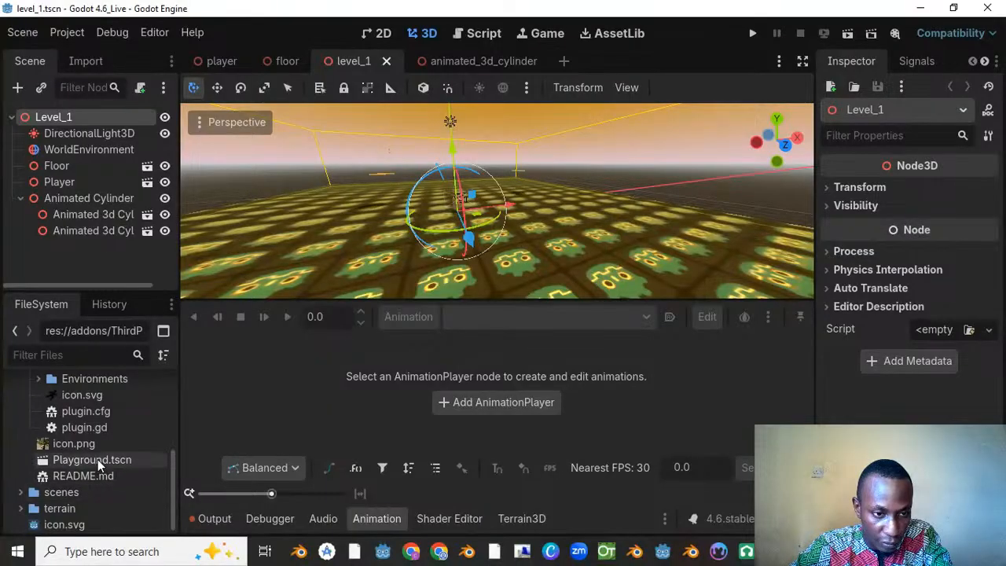
scroll(70, 497, up, 6)
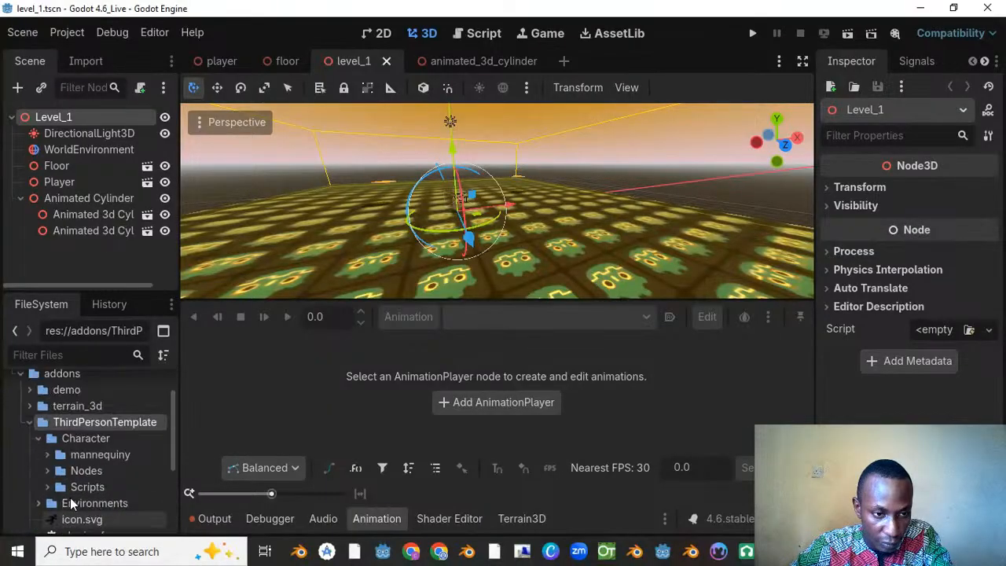
scroll(70, 498, up, 2)
right_click(96, 117)
click(132, 135)
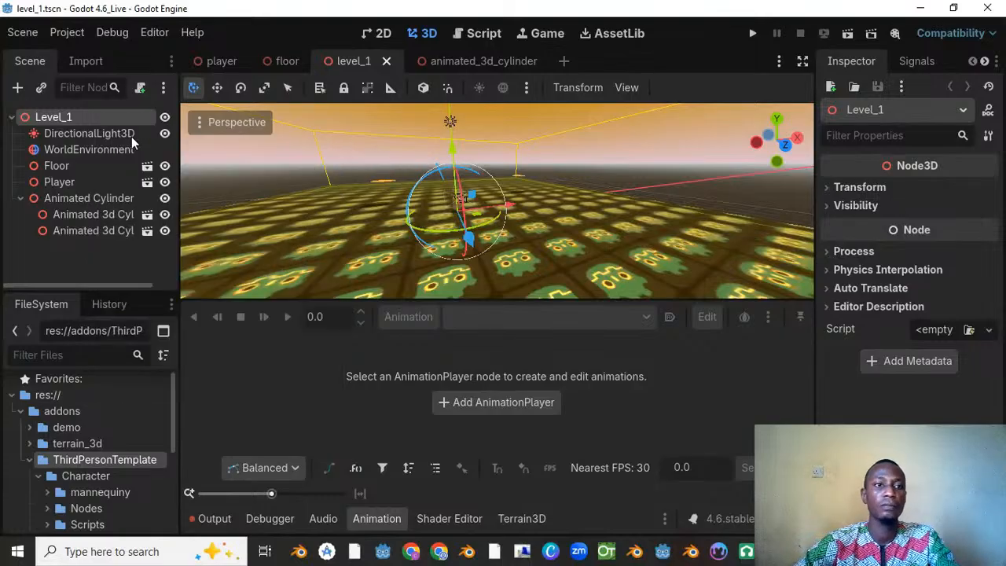
text(thi)
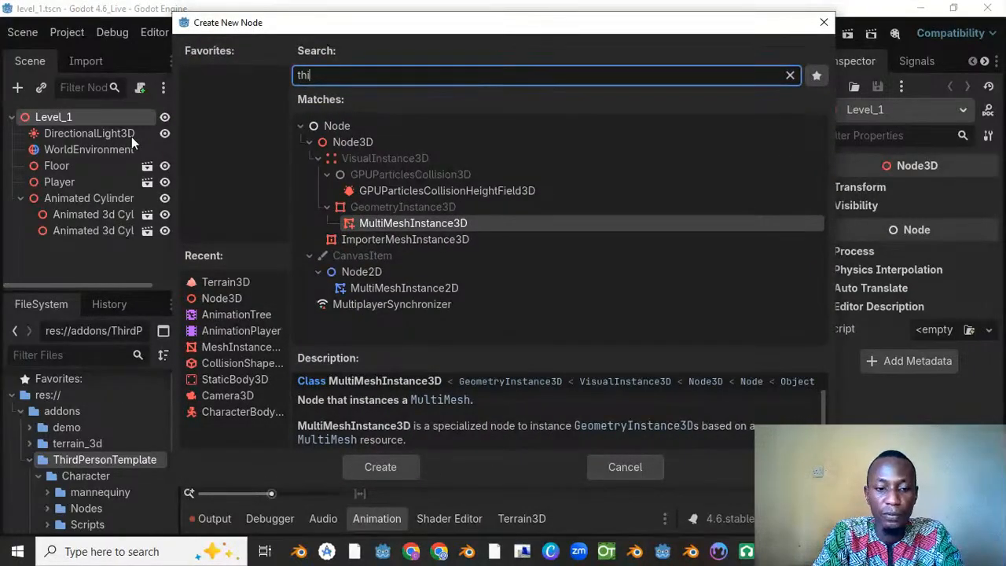
key(BackSpace)
text(ir)
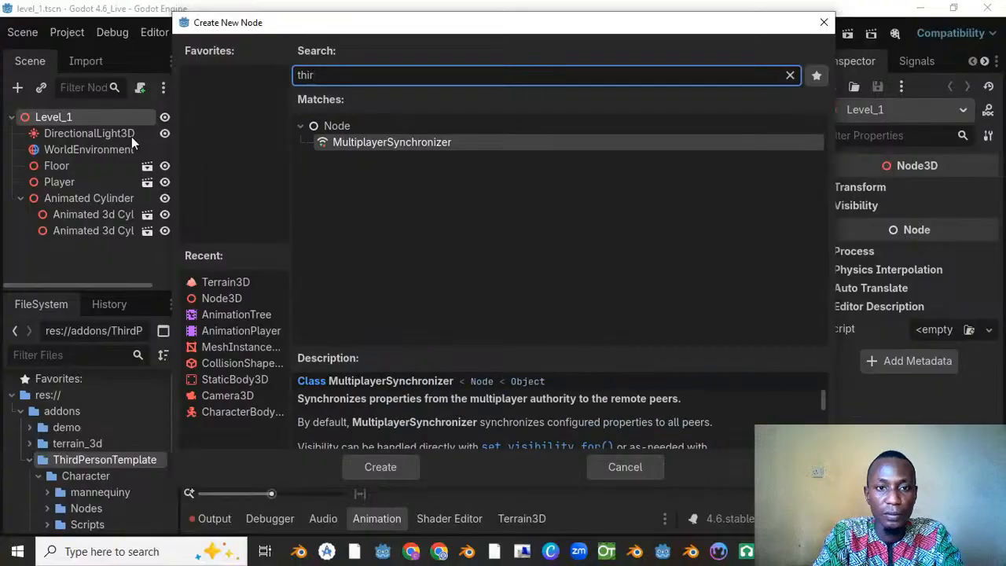
key(BackSpace)
key(BackSpace)
key(BackSpace)
key(BackSpace)
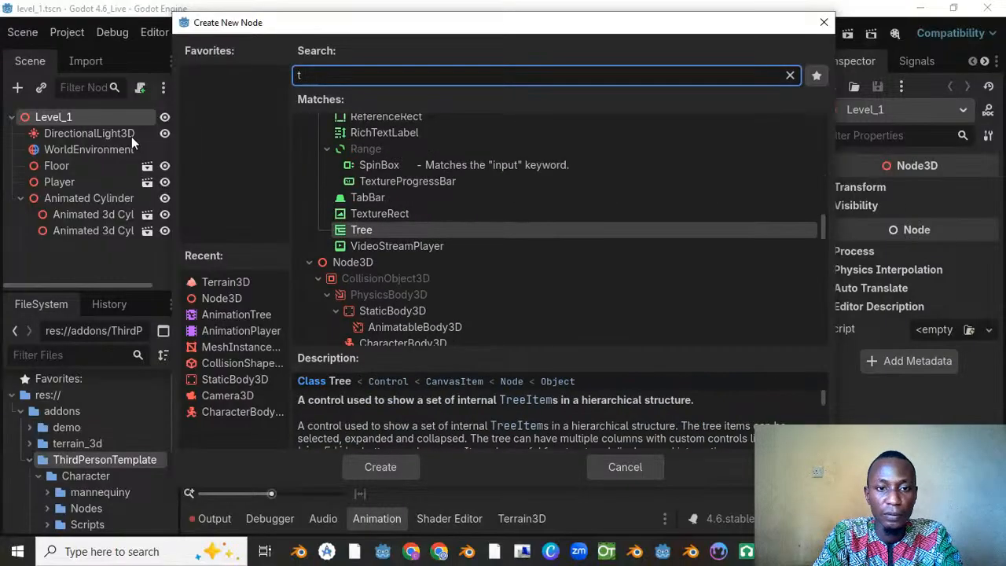
key(Escape)
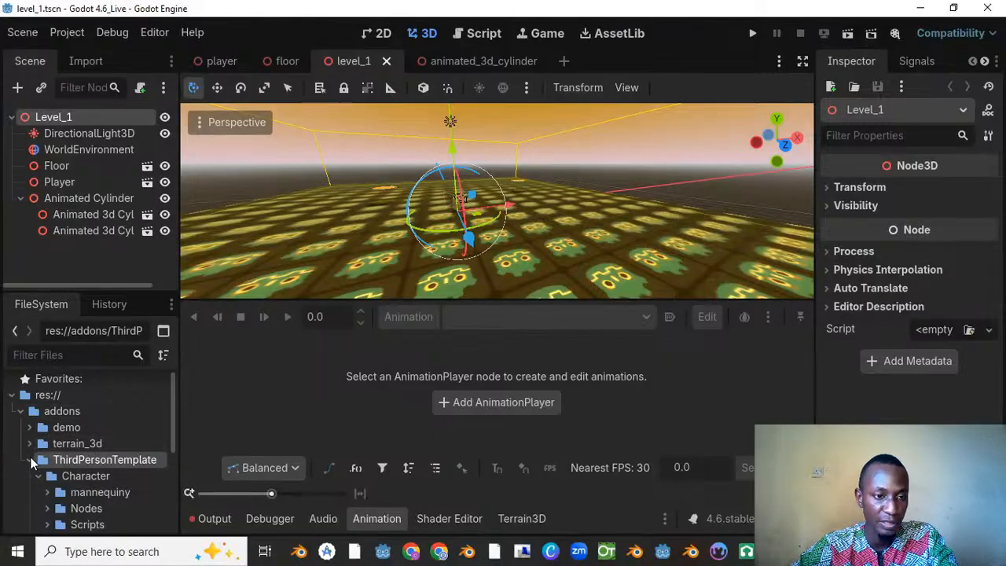
Step: Filter the project files by "template" and create a new inherited scene from PlayerTemplate.tscn in ThirdPersonTemplate's Nodes folder
click(56, 355)
text(template)
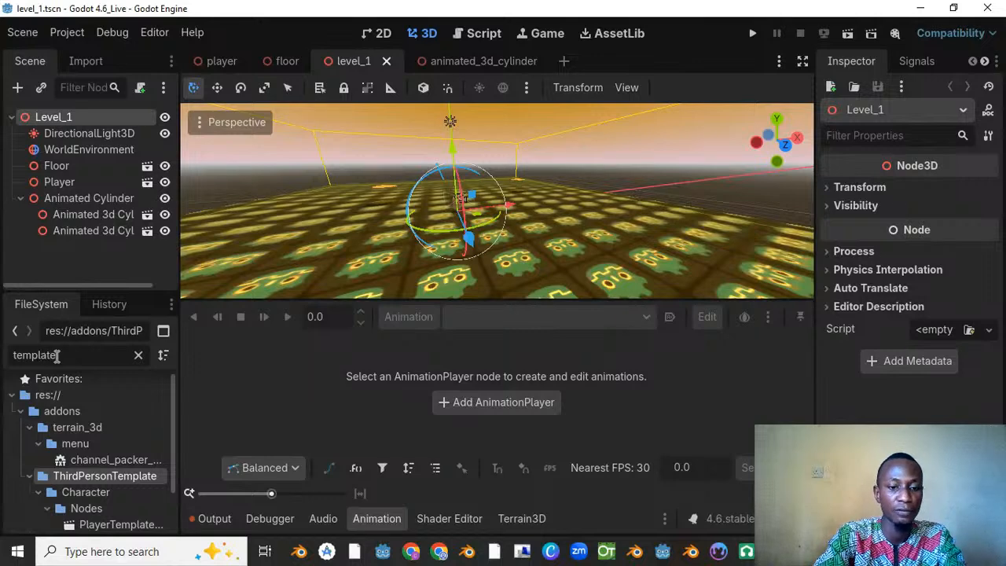
scroll(100, 467, down, 2)
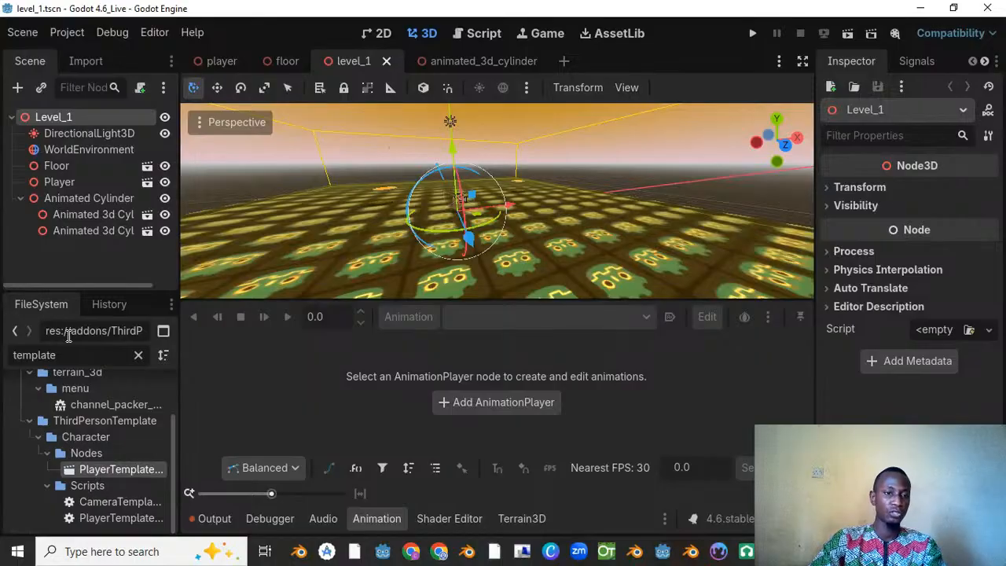
double_click(35, 355)
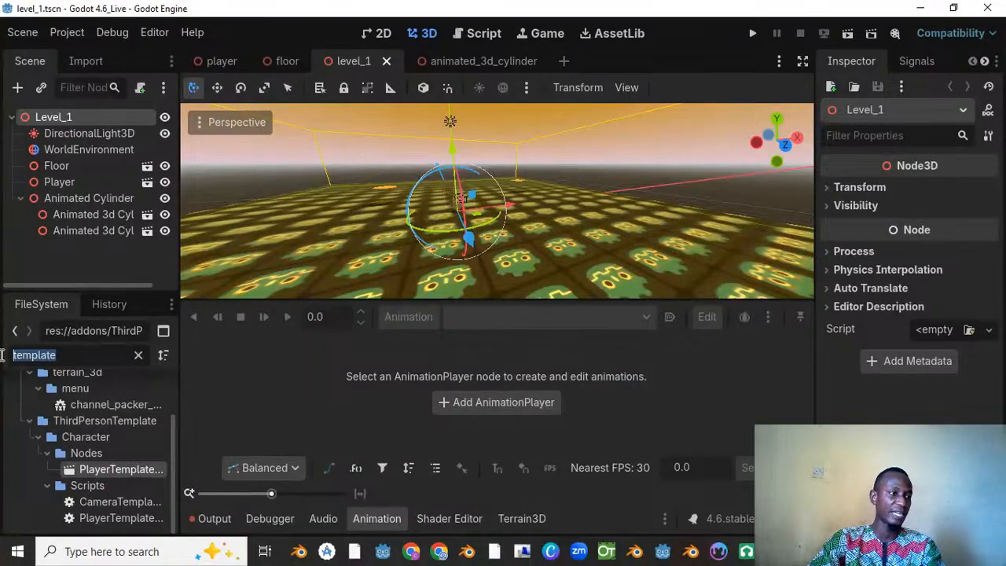
right_click(120, 468)
click(217, 221)
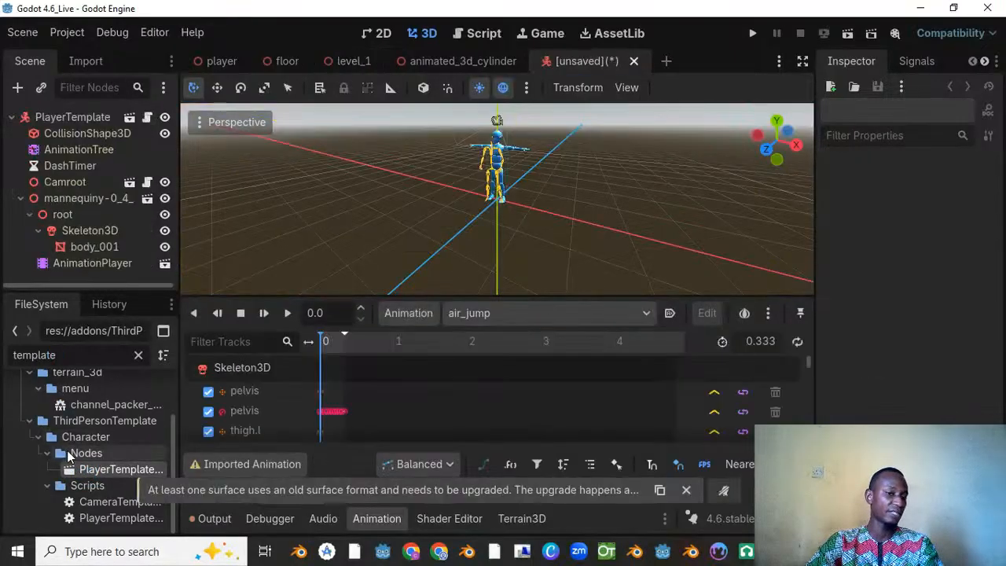
Step: Examine the mannequin character in the inherited scene from the side and up close
scroll(655, 122, down, 12)
middle_drag(629, 154, 433, 165)
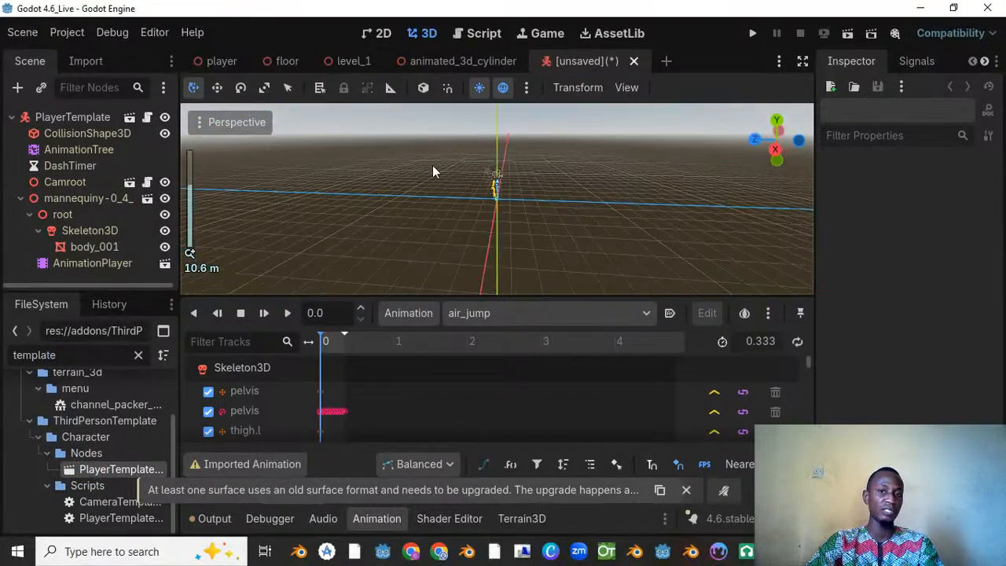
scroll(512, 172, up, 10)
shift+middle_drag(512, 172, 452, 204)
scroll(451, 204, up, 11)
shift+middle_drag(524, 223, 431, 228)
scroll(513, 206, up, 2)
shift+middle_drag(517, 204, 354, 220)
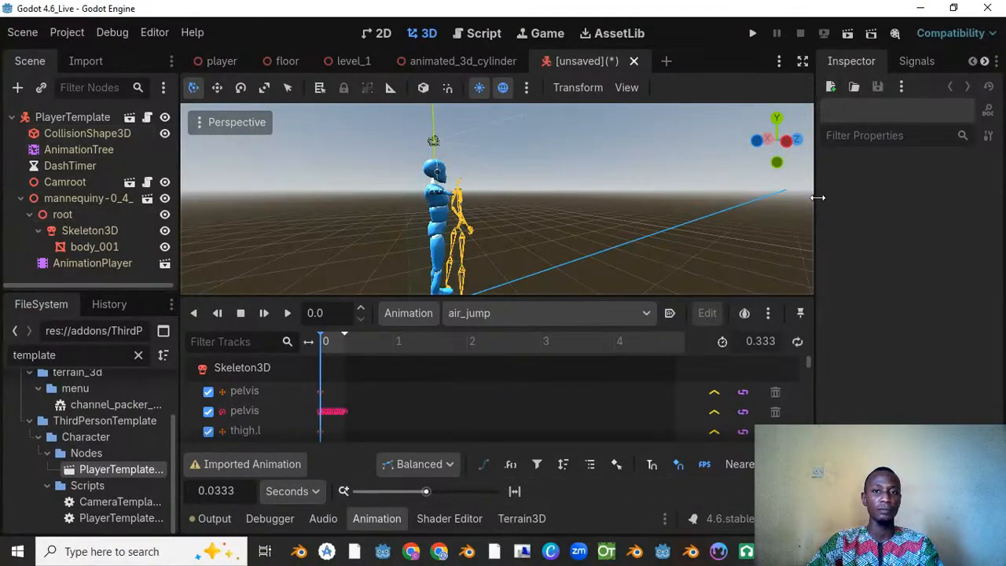
Step: Open the original PlayerTemplate scene from its root node and save a copy as 3d_temp_player.tscn in res://scenes
click(129, 120)
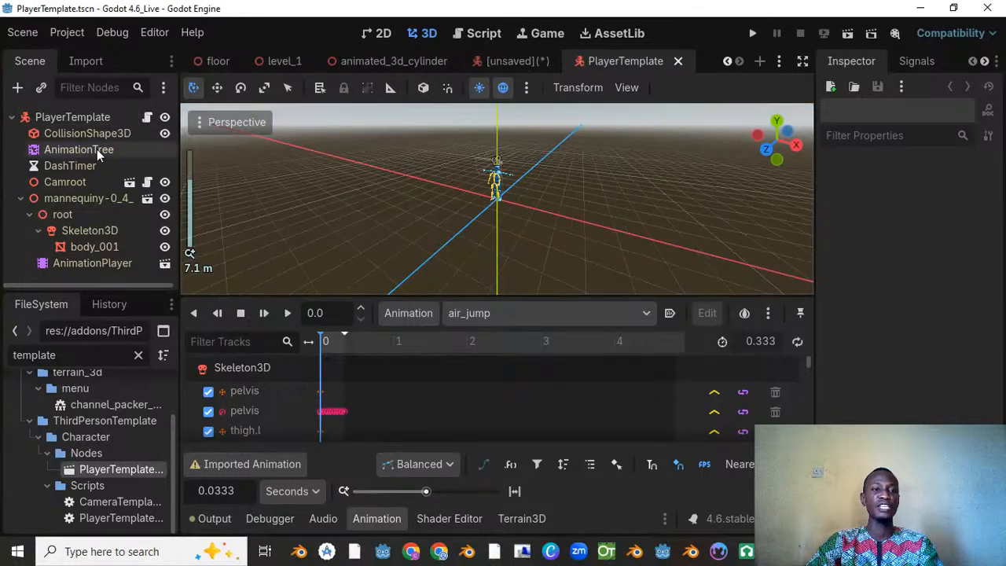
right_click(624, 59)
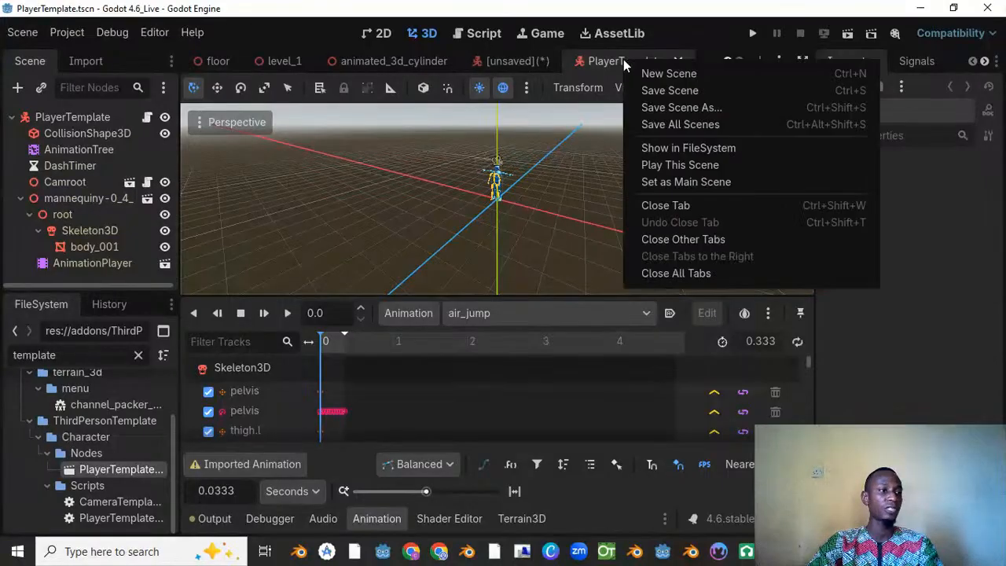
click(677, 107)
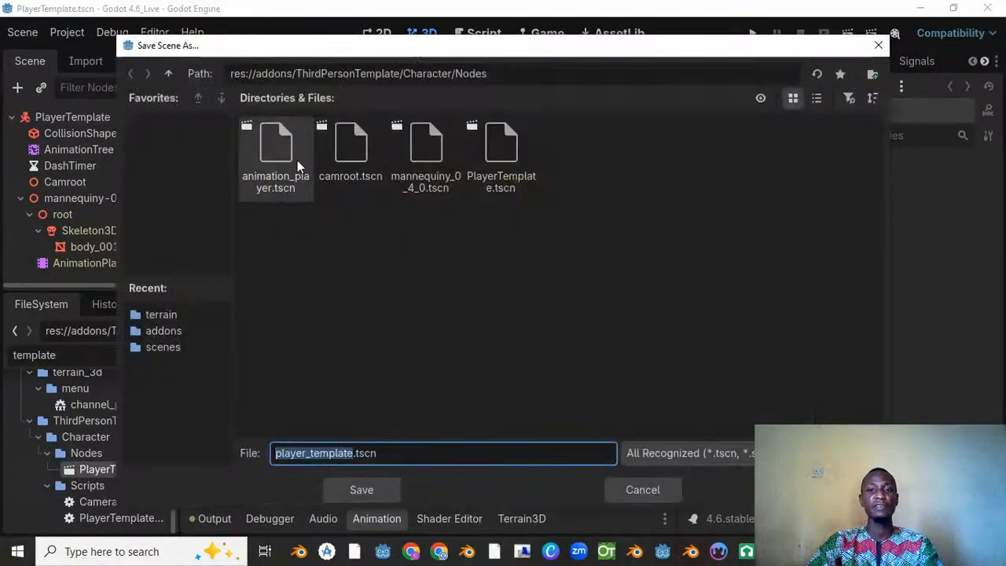
drag(335, 47, 369, 56)
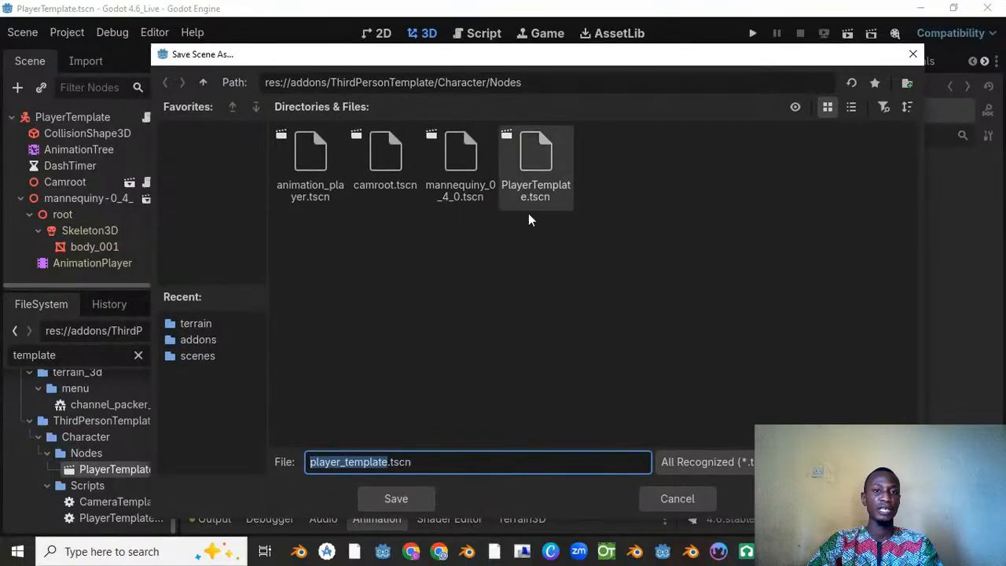
click(212, 356)
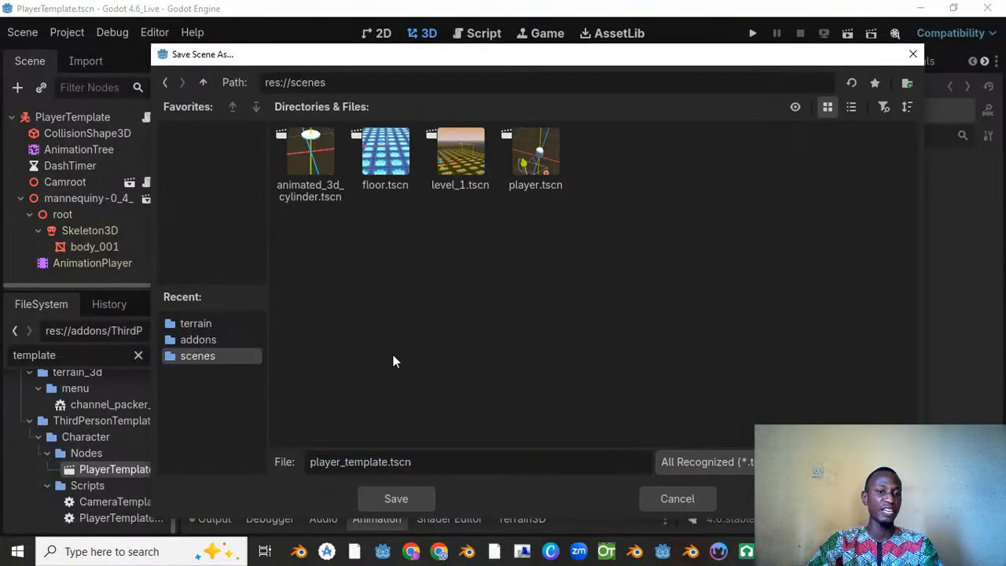
drag(391, 464, 311, 471)
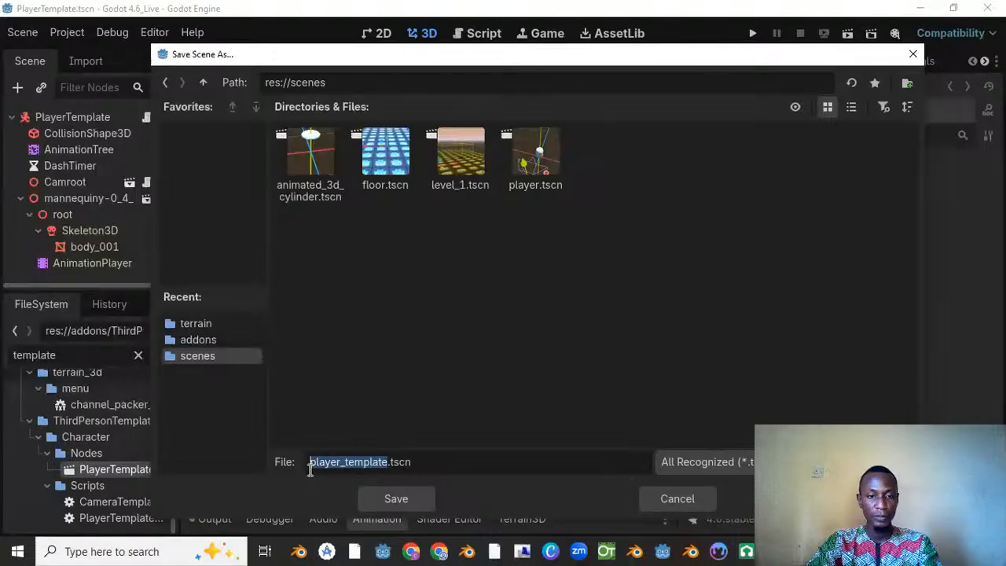
text(3d_tem)
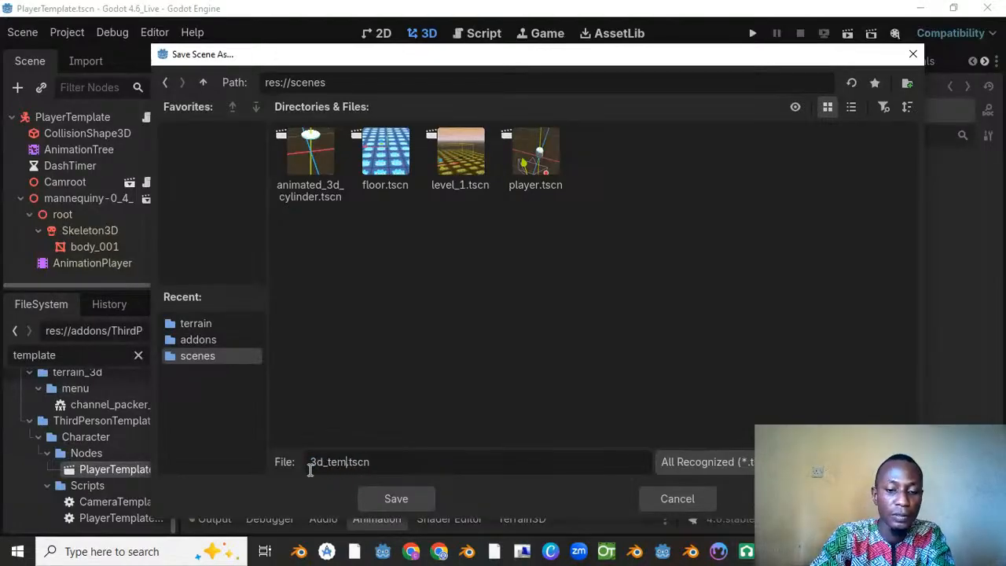
text(p_play)
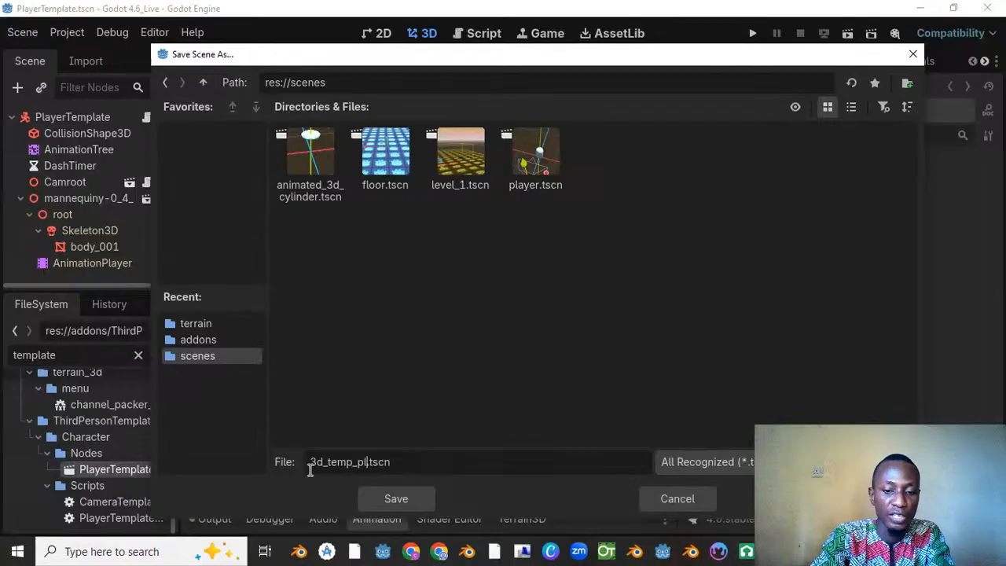
text(er)
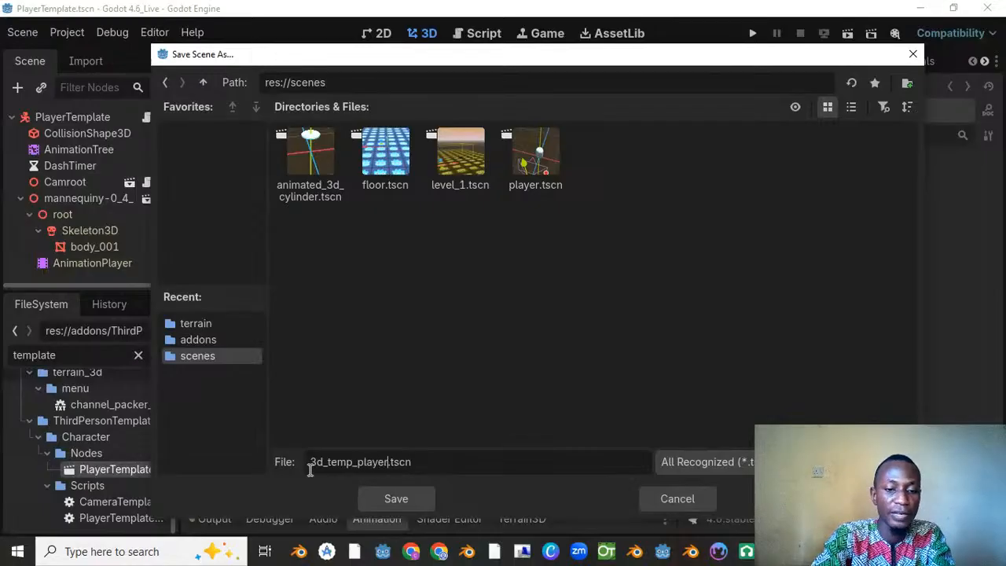
click(406, 499)
Step: Save the 3d_temp_player scene and view its mannequin from several directions
middle_drag(574, 174, 482, 196)
scroll(449, 179, up, 10)
key(ctrl+s)
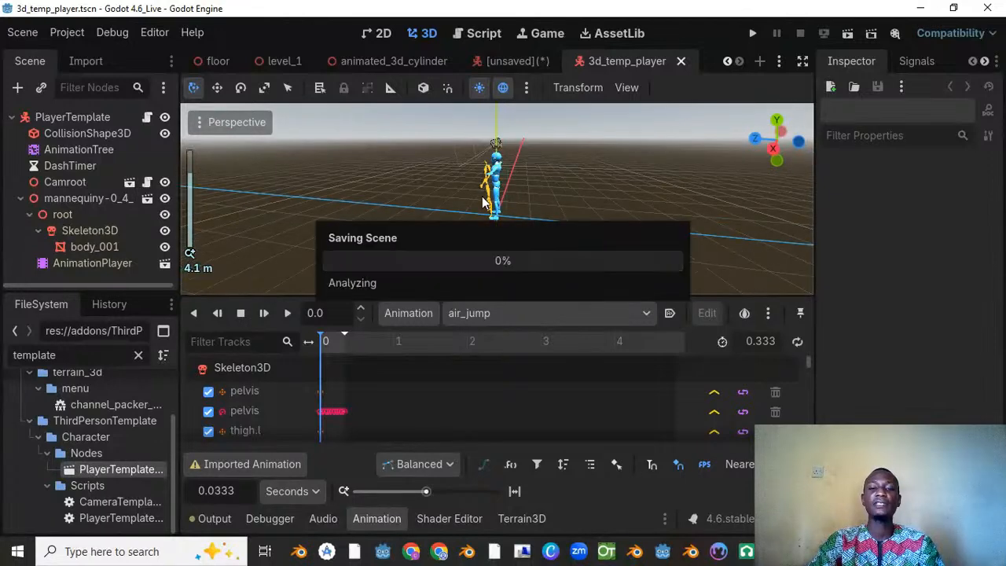
middle_drag(486, 157, 553, 134)
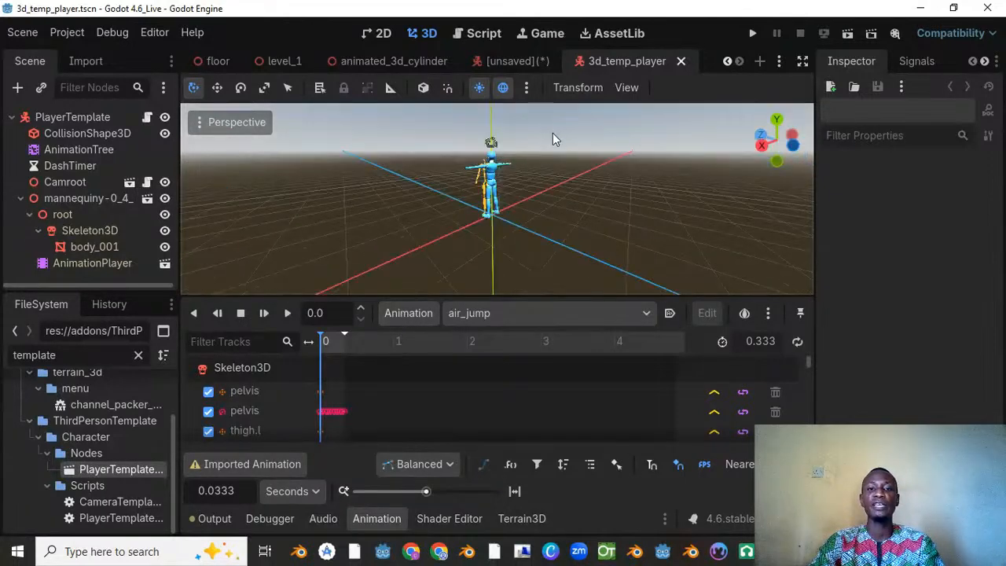
middle_drag(533, 183, 519, 212)
scroll(519, 212, up, 2)
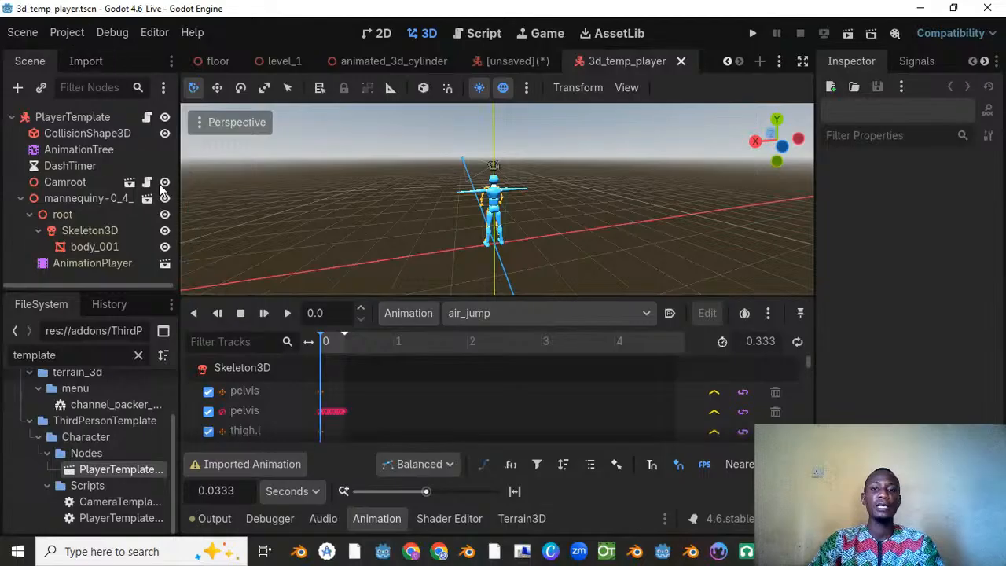
Step: Open the script attached to the PlayerTemplate root node and read its exported variables and animation node names
click(147, 118)
scroll(542, 201, down, 1)
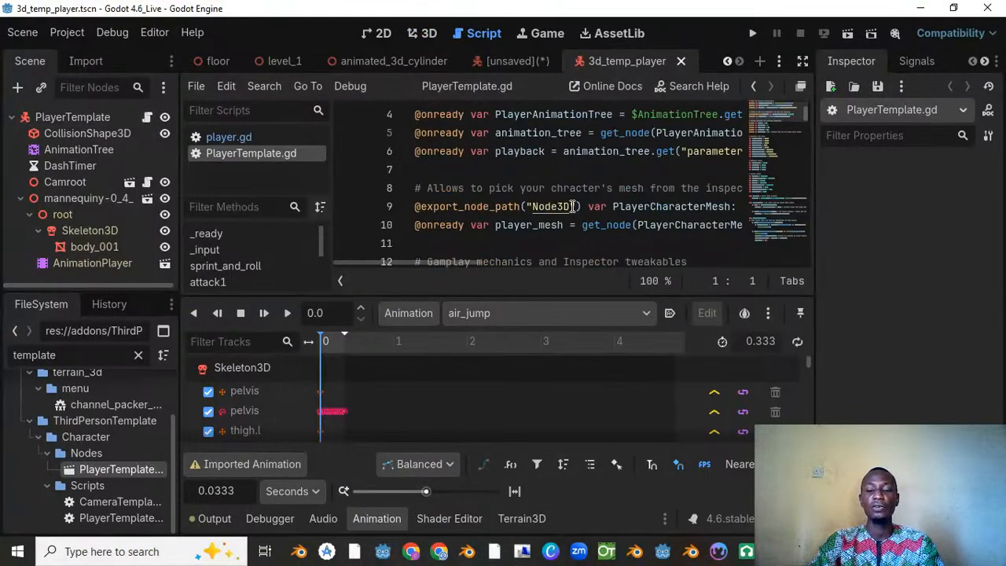
ctrl+scroll(572, 207, down, 2)
scroll(571, 206, down, 5)
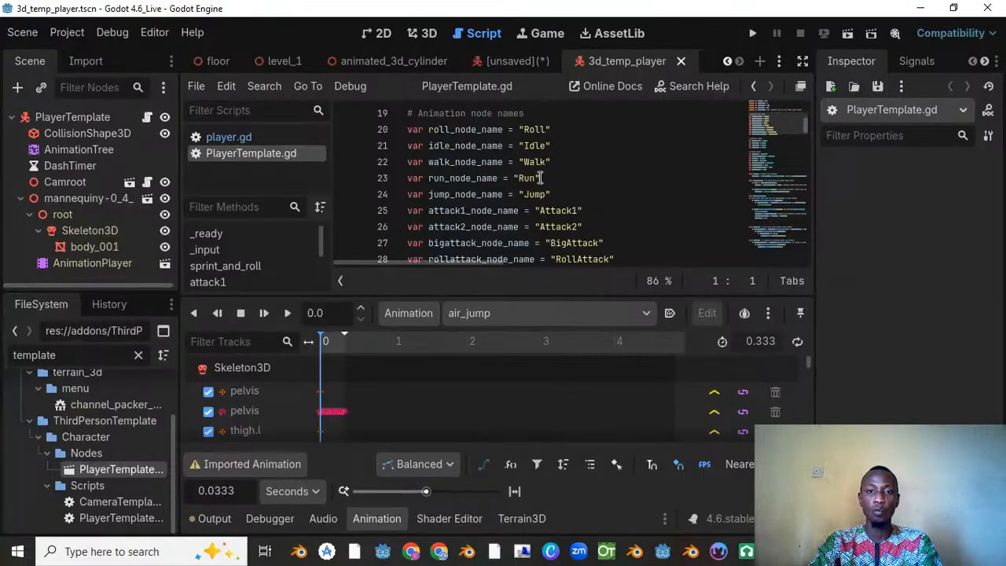
scroll(541, 178, down, 2)
scroll(541, 175, down, 1)
scroll(550, 189, up, 4)
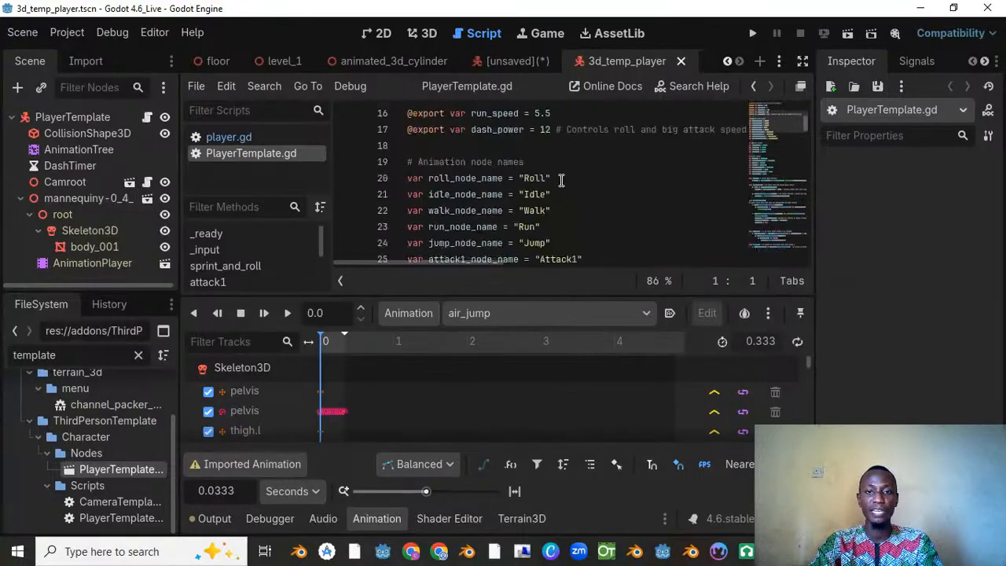
scroll(560, 203, down, 1)
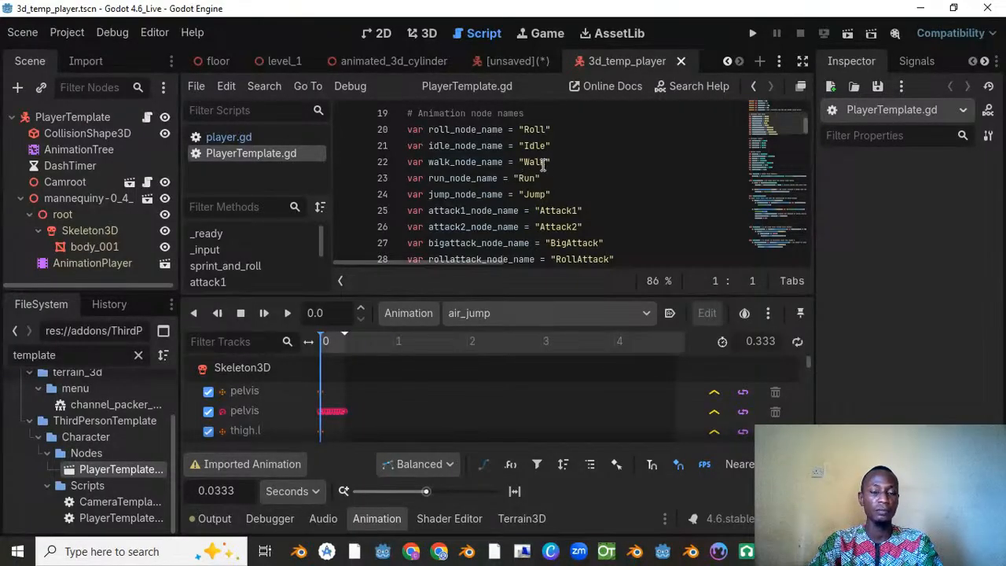
Step: Examine the attack functions in PlayerTemplate.gd and the "attack" input action used in bigattack()
scroll(542, 164, down, 20)
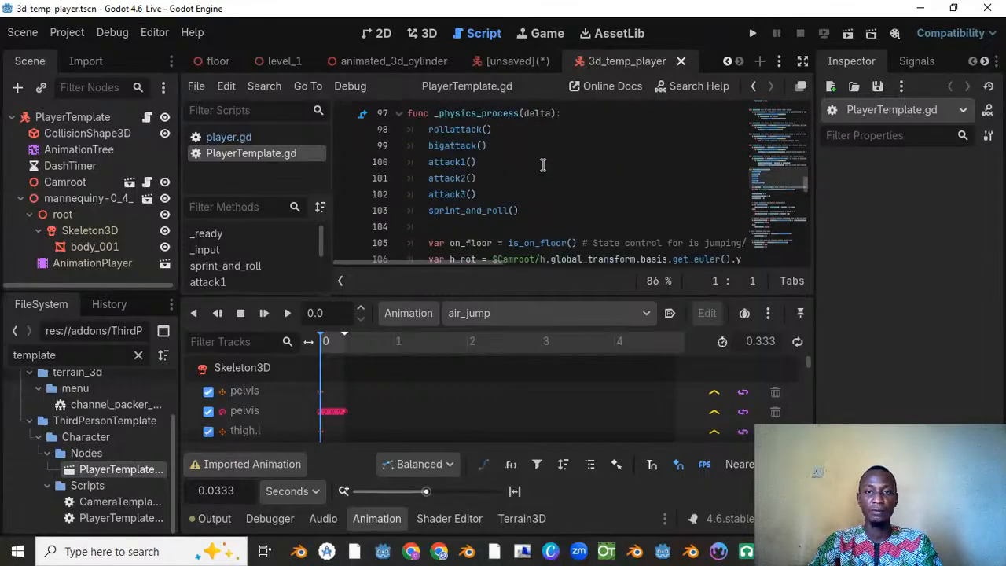
scroll(543, 164, up, 4)
scroll(542, 164, down, 1)
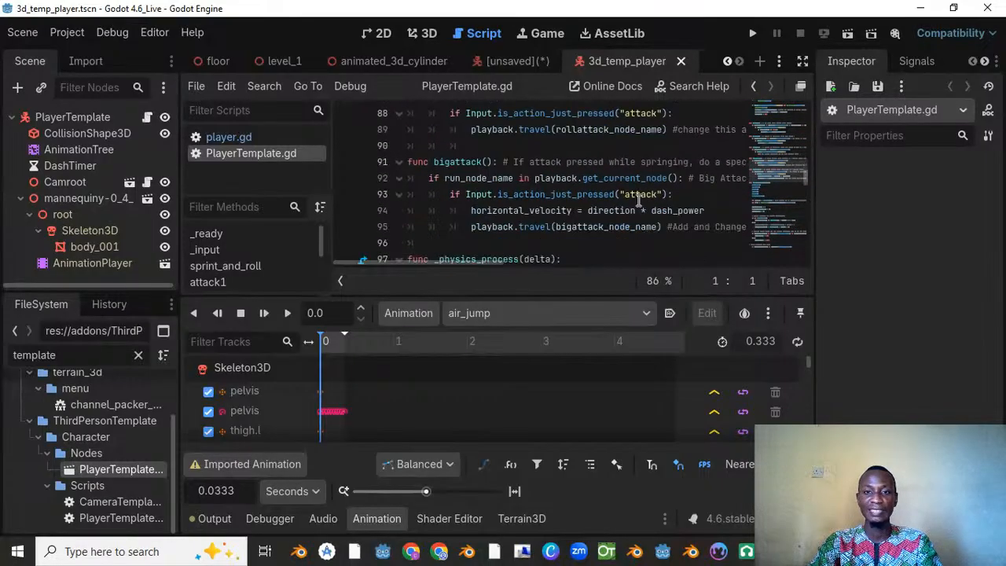
drag(630, 196, 663, 192)
scroll(602, 195, down, 8)
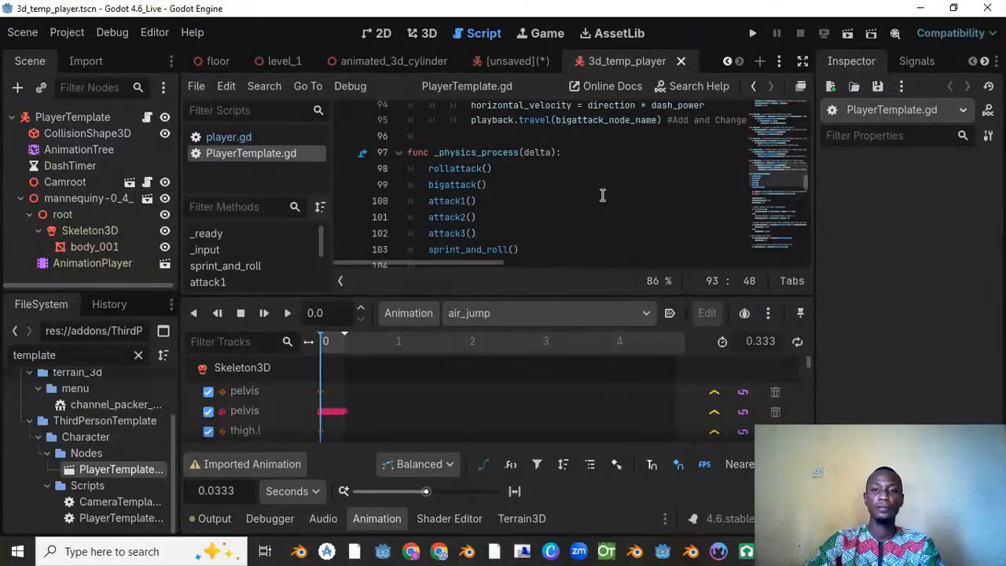
Step: Examine the jump, movement and sprint input code in PlayerTemplate.gd, narrowing the script list to widen the code area
scroll(588, 227, down, 10)
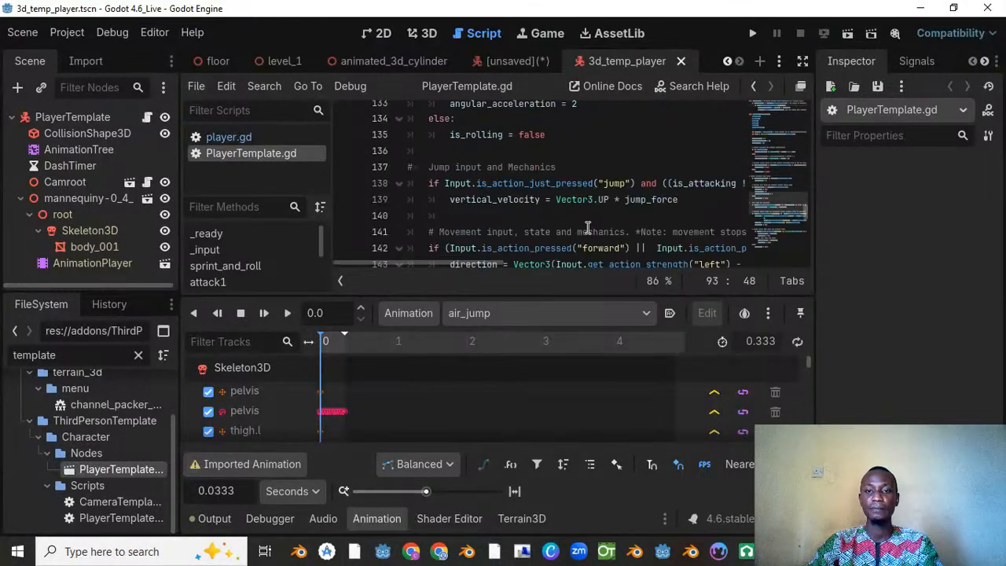
scroll(589, 228, up, 1)
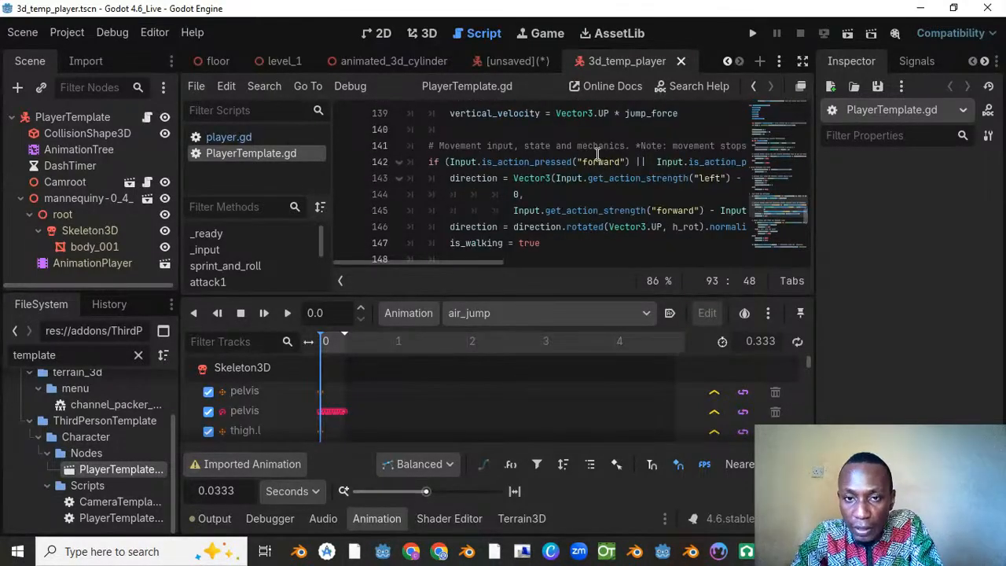
scroll(671, 214, down, 1)
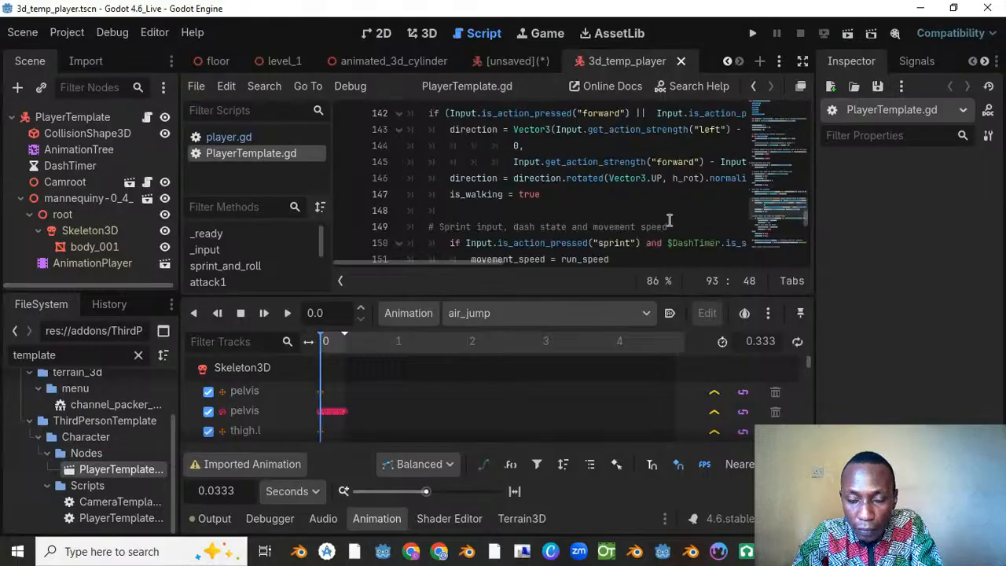
ctrl+scroll(619, 243, down, 1)
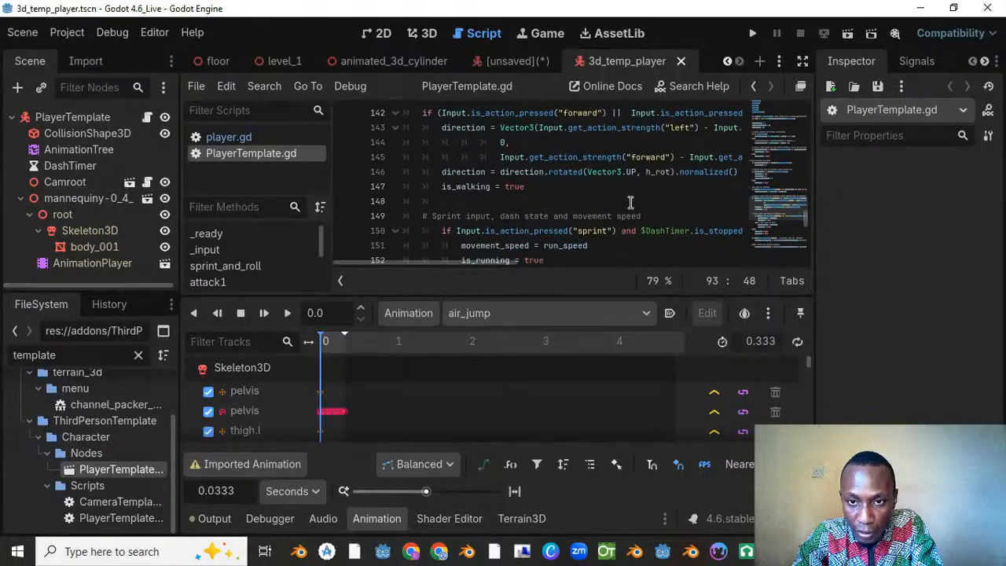
drag(329, 154, 271, 154)
scroll(433, 160, up, 1)
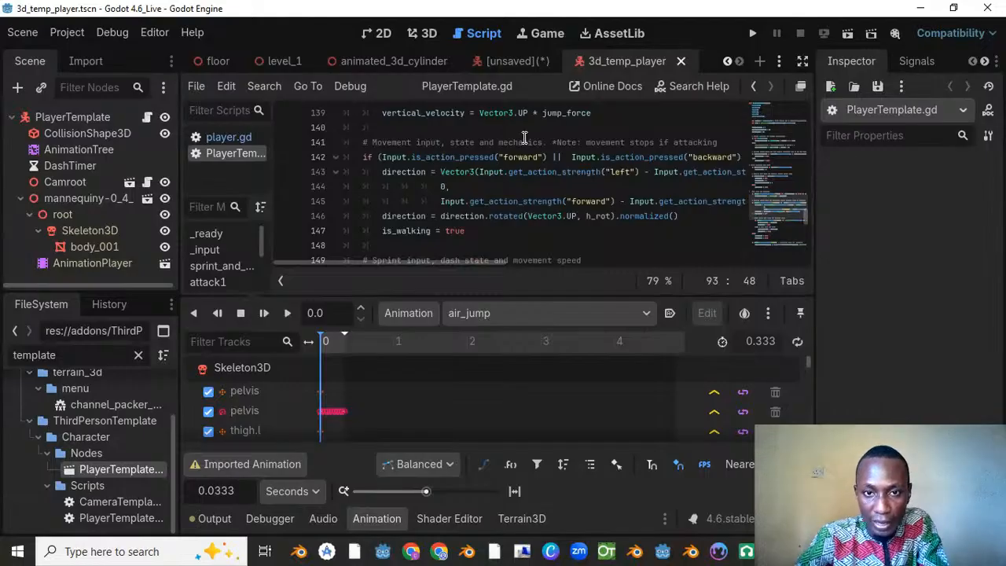
Step: Check the "backward" and "left" input action names in the movement code of PlayerTemplate.gd
click(712, 157)
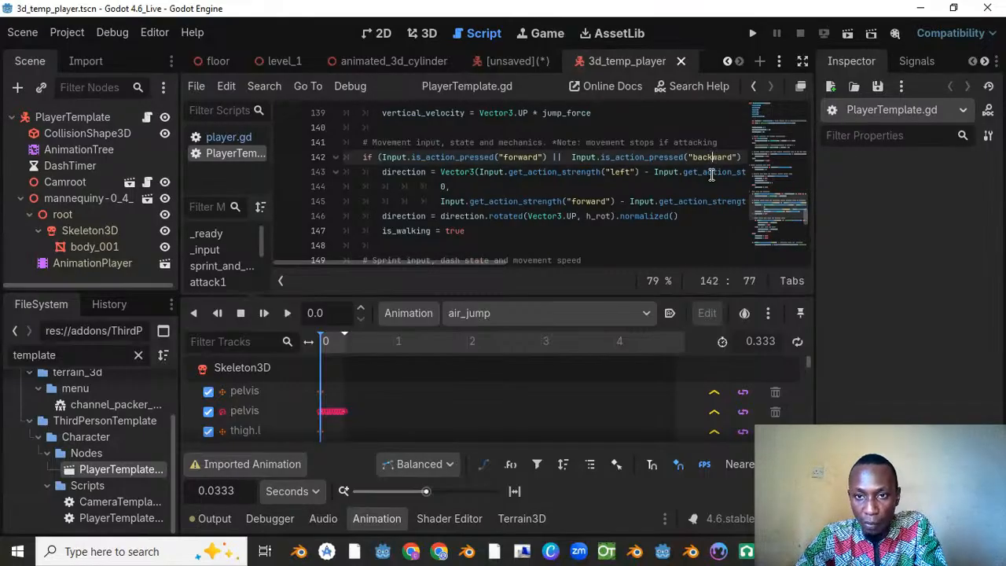
click(619, 172)
scroll(584, 206, down, 2)
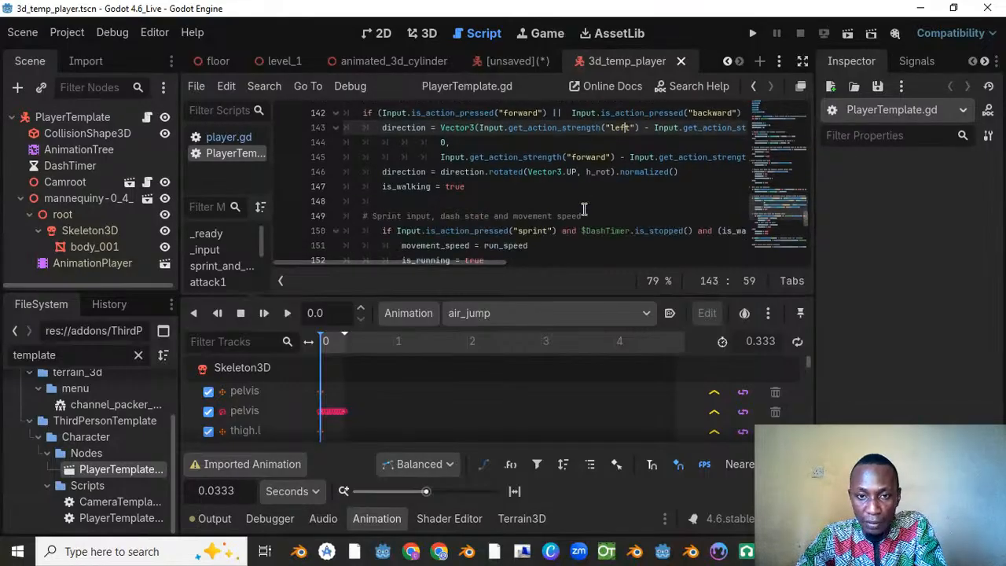
scroll(526, 193, up, 6)
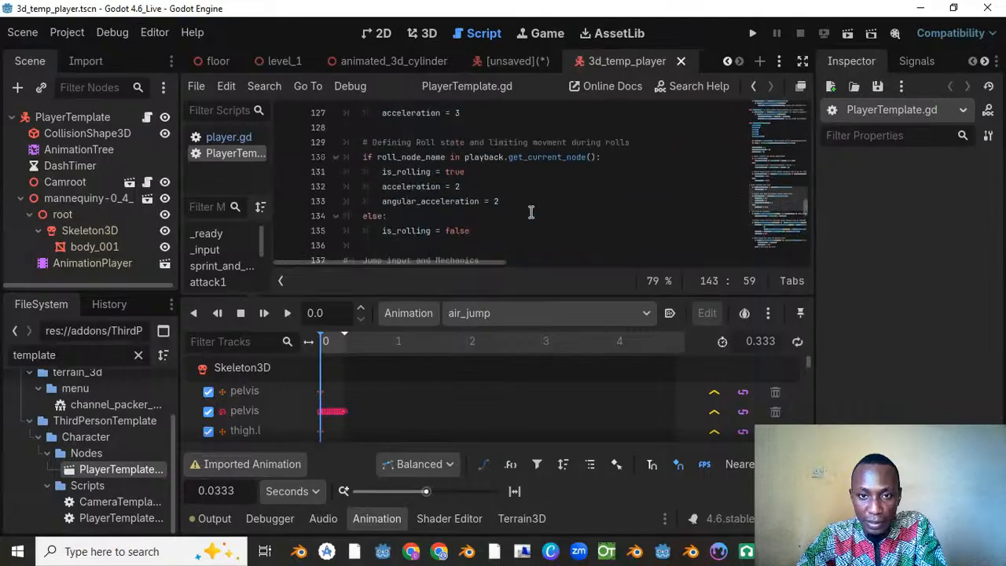
Step: Open the project settings at the Input Map
click(69, 34)
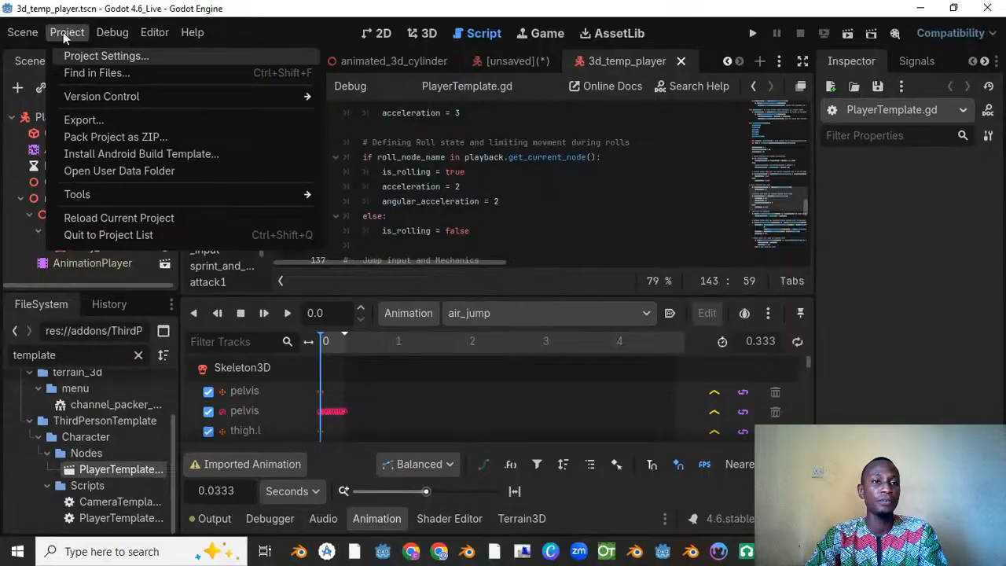
click(63, 32)
click(63, 30)
click(79, 56)
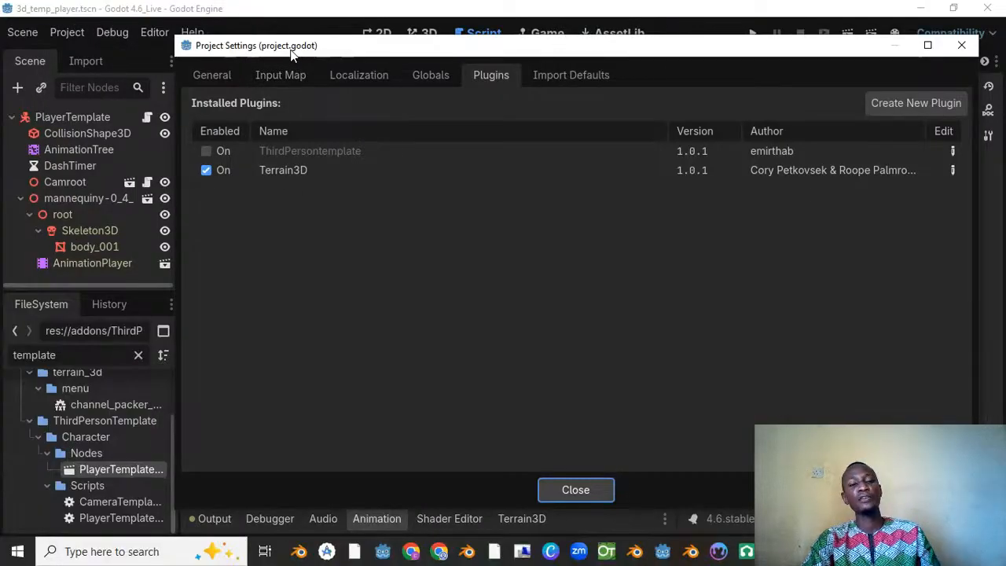
drag(297, 51, 324, 55)
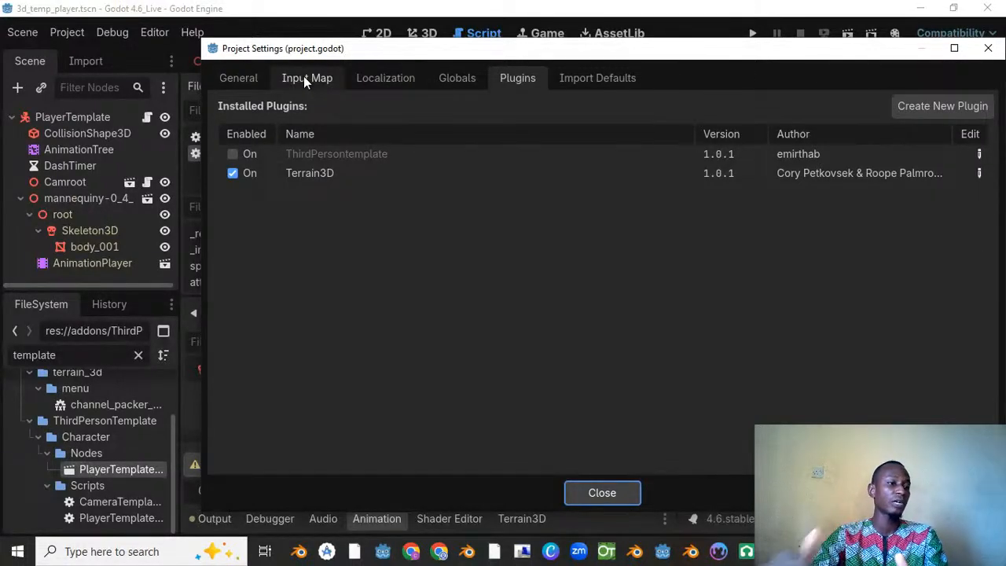
click(303, 77)
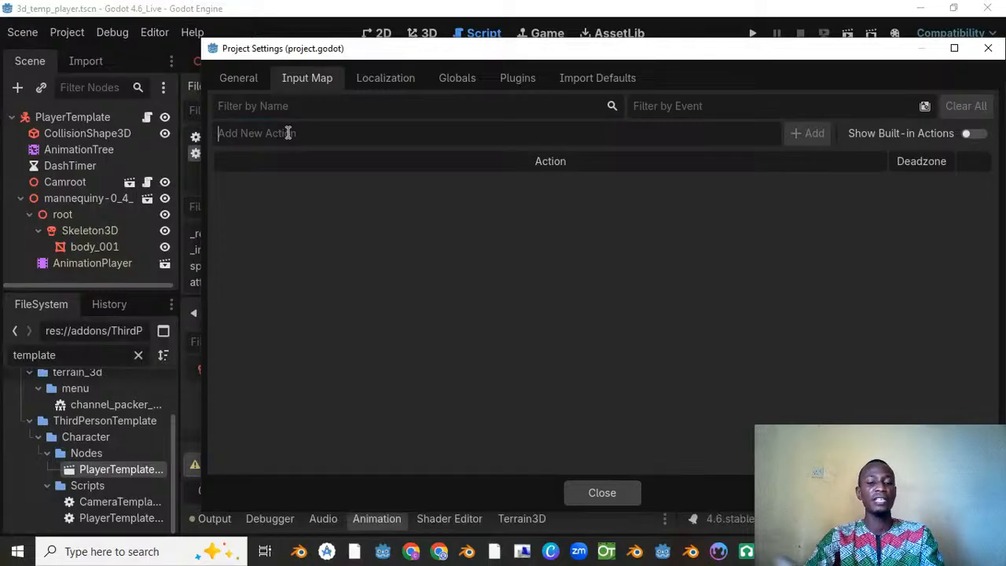
Step: Add the input actions "forward" and "backward" to the project's Input Map
text(forw)
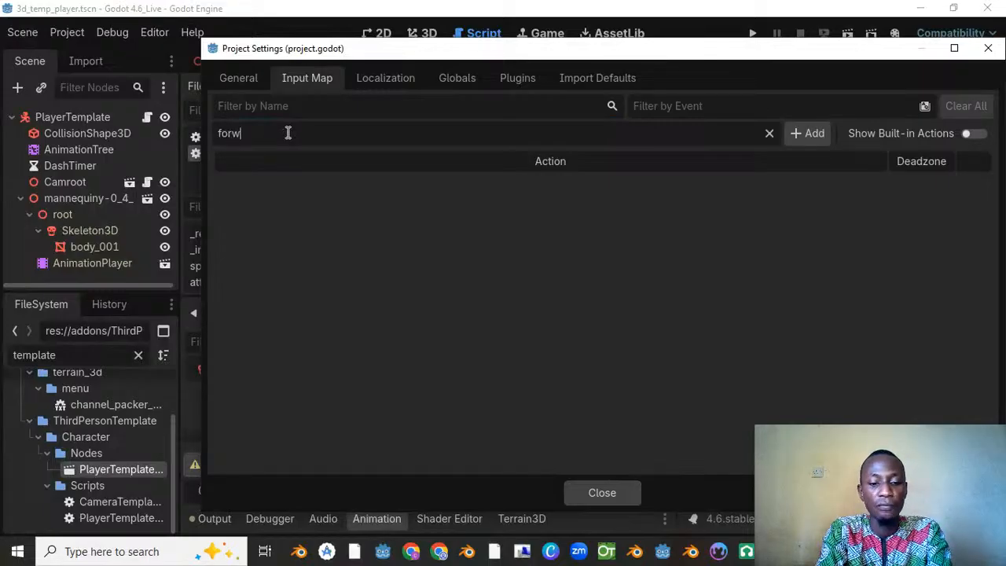
text(ard)
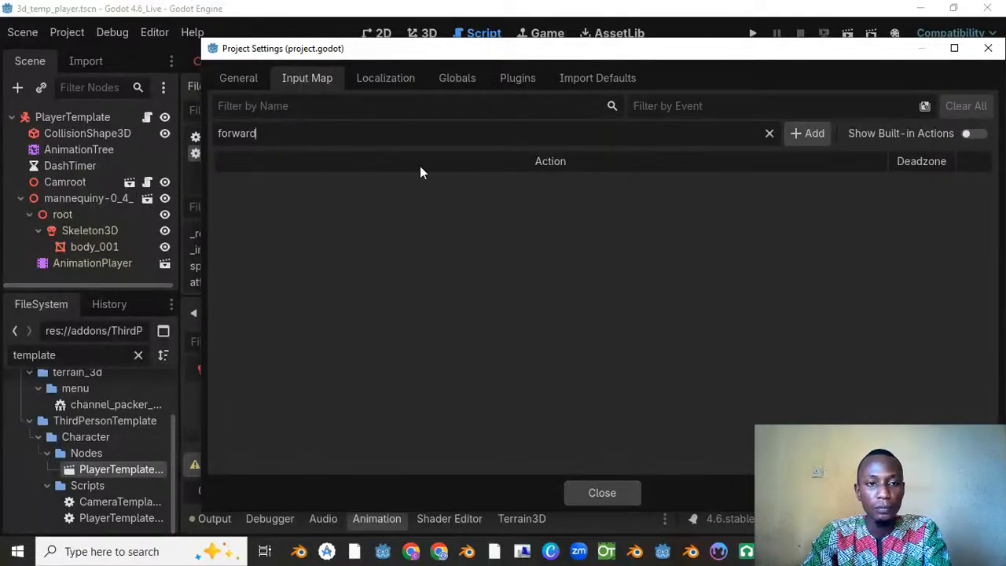
click(802, 132)
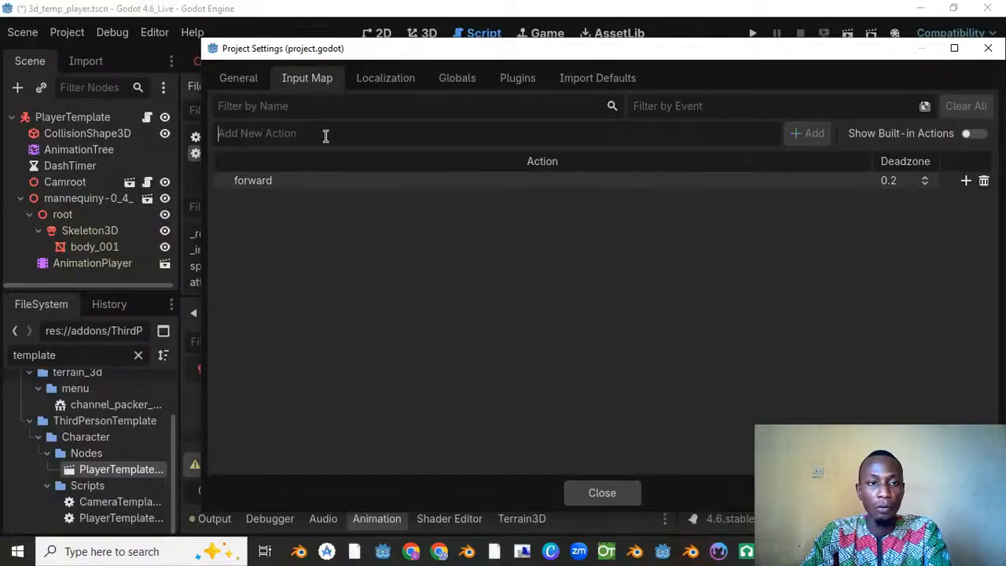
text(backward)
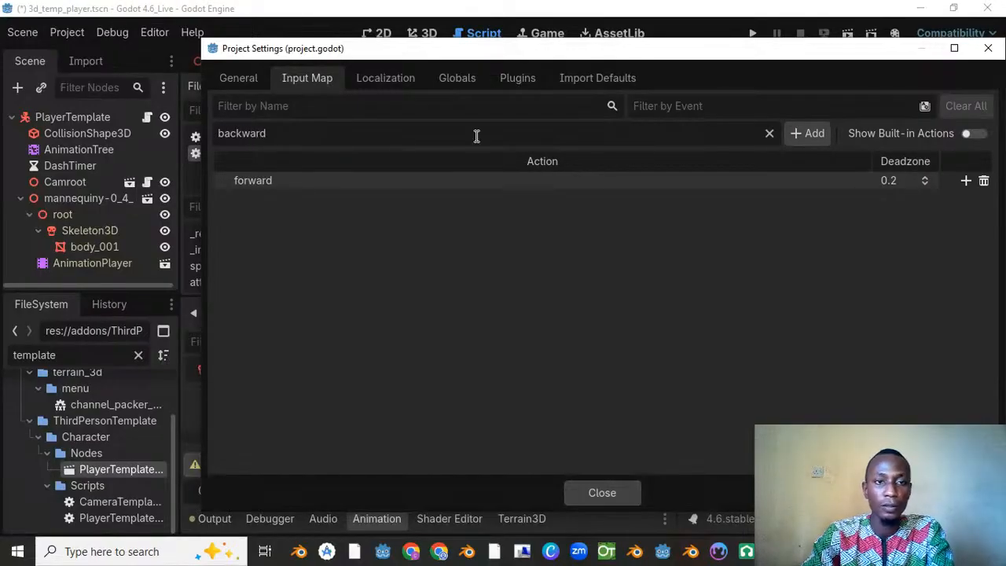
click(803, 132)
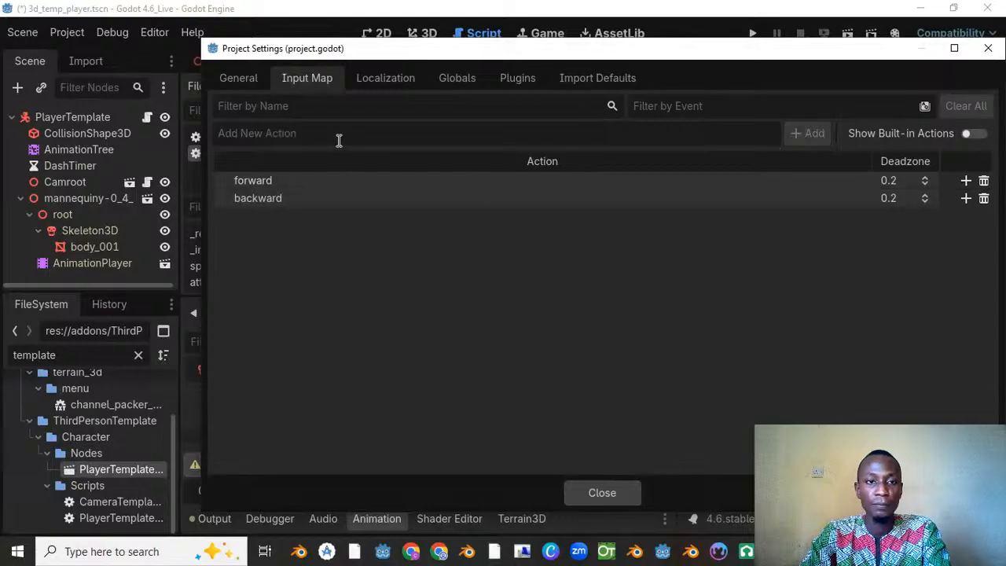
Step: Add the input actions "sprint", "left", "right" and "attack" to the Input Map
text(sprint)
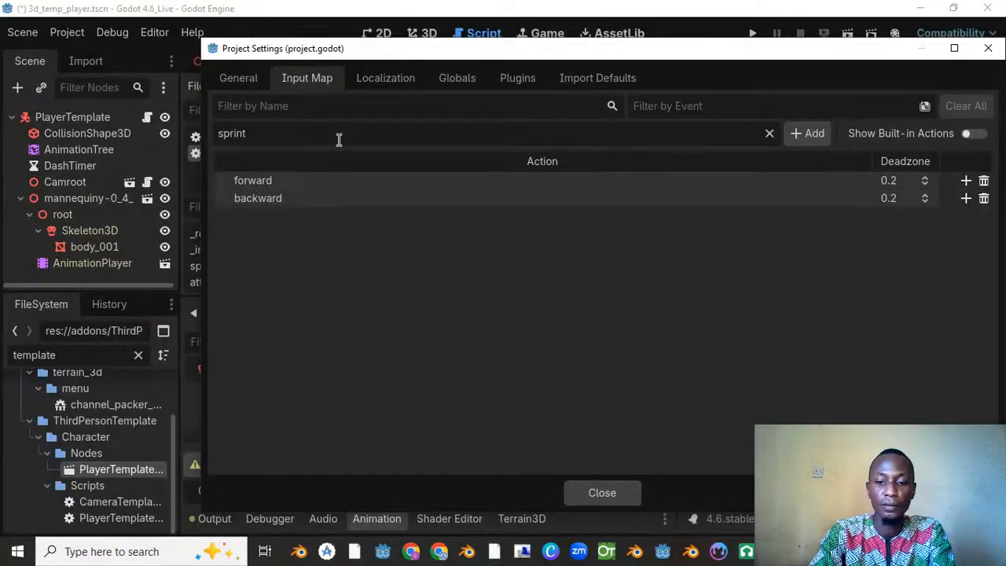
click(804, 134)
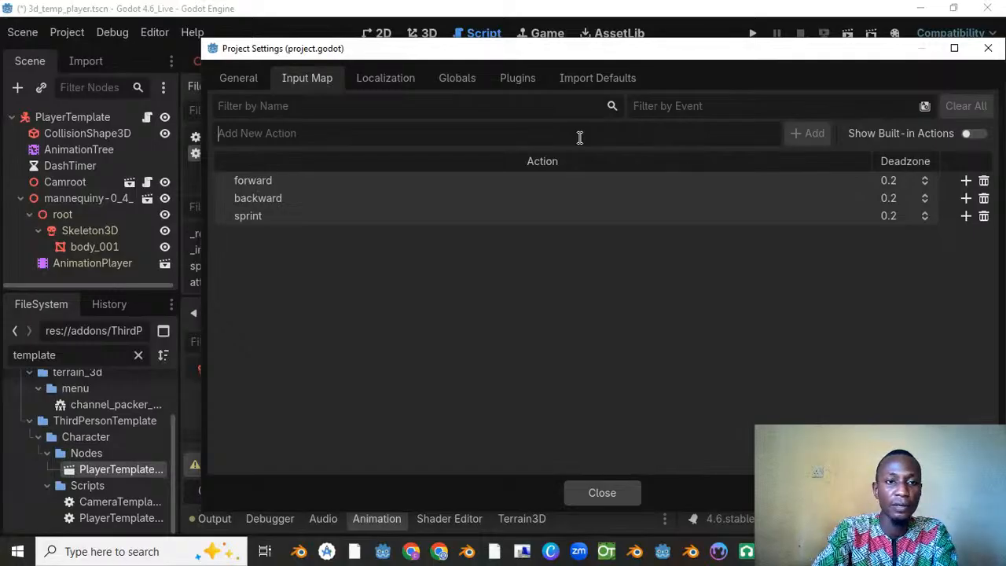
text(left)
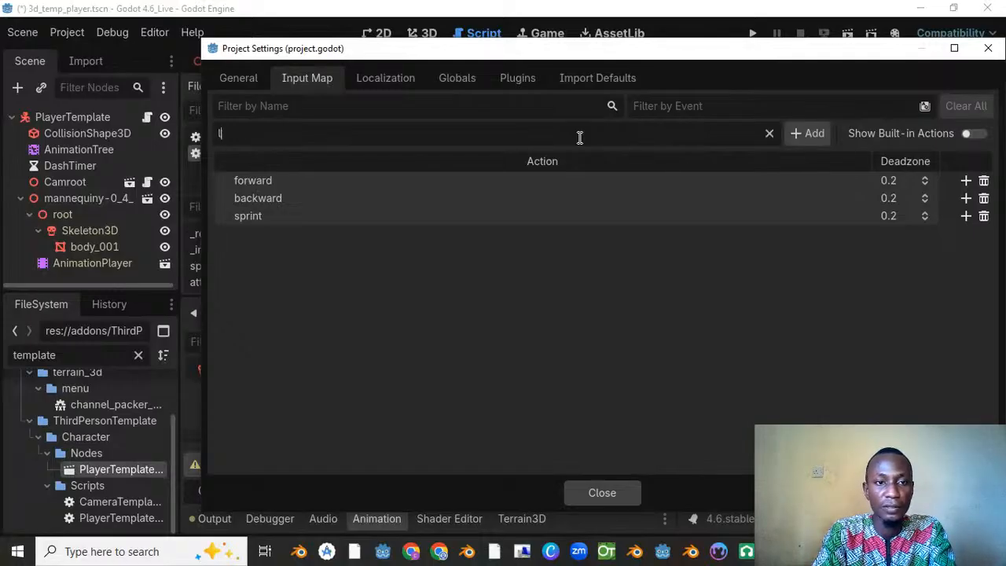
click(810, 134)
text(right)
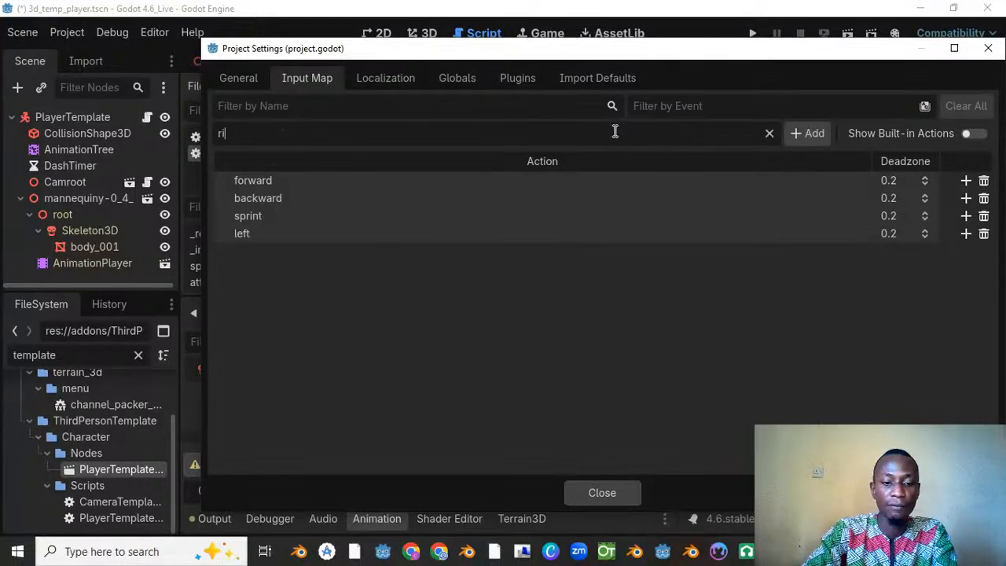
click(812, 134)
text(atta)
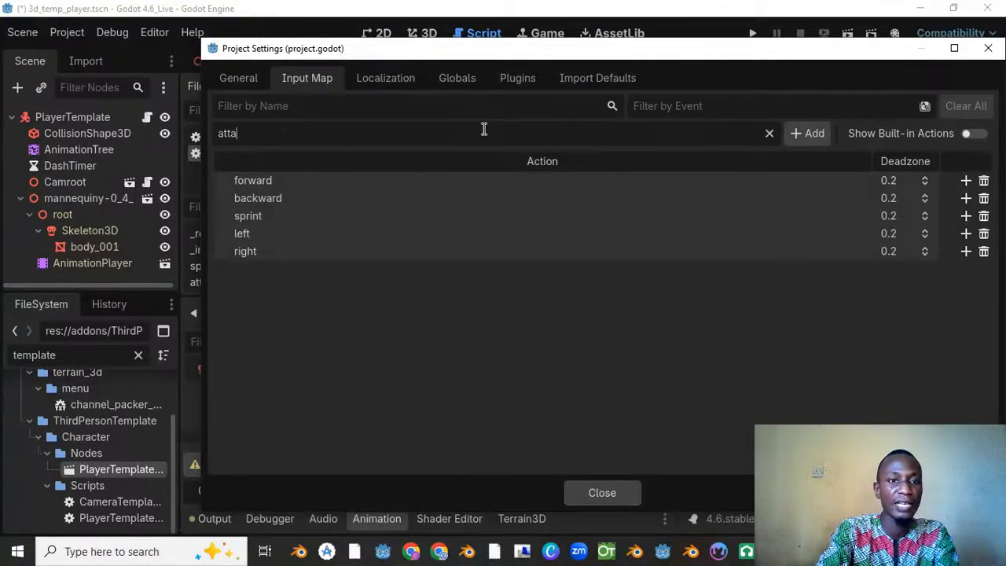
text(ck)
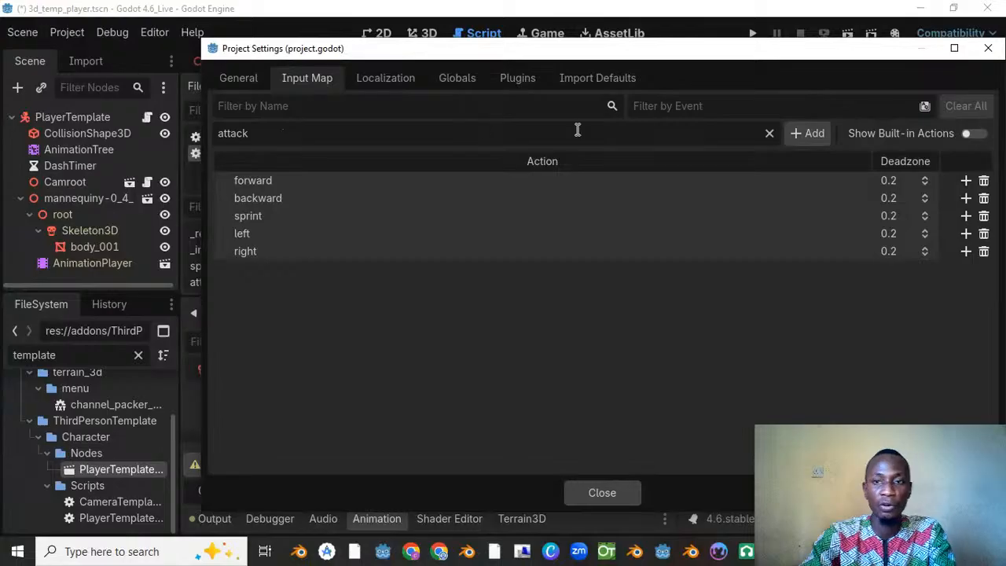
click(802, 133)
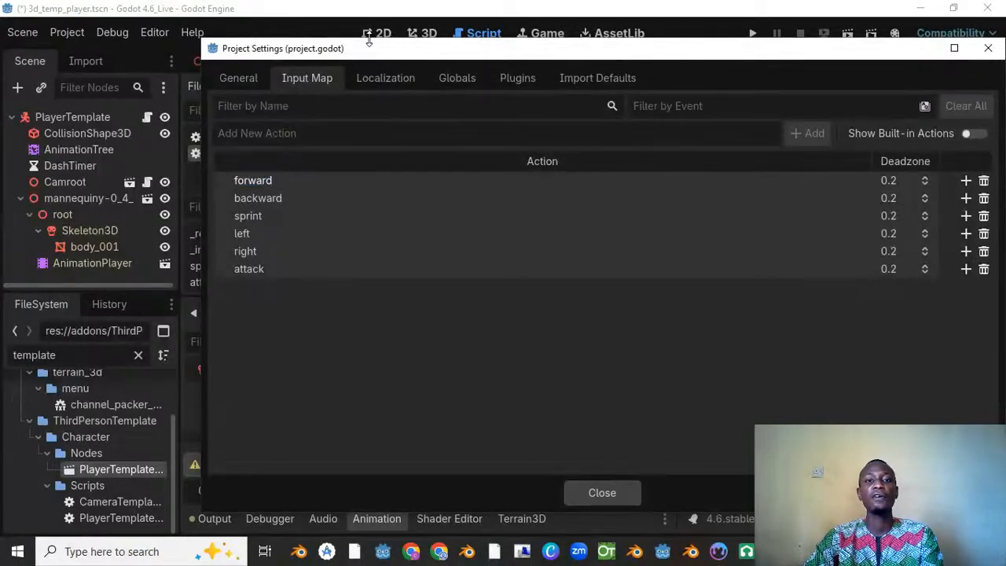
Step: Bind the physical Up arrow key to the "forward" action and the physical Down arrow key to "backward"
drag(407, 53, 292, 49)
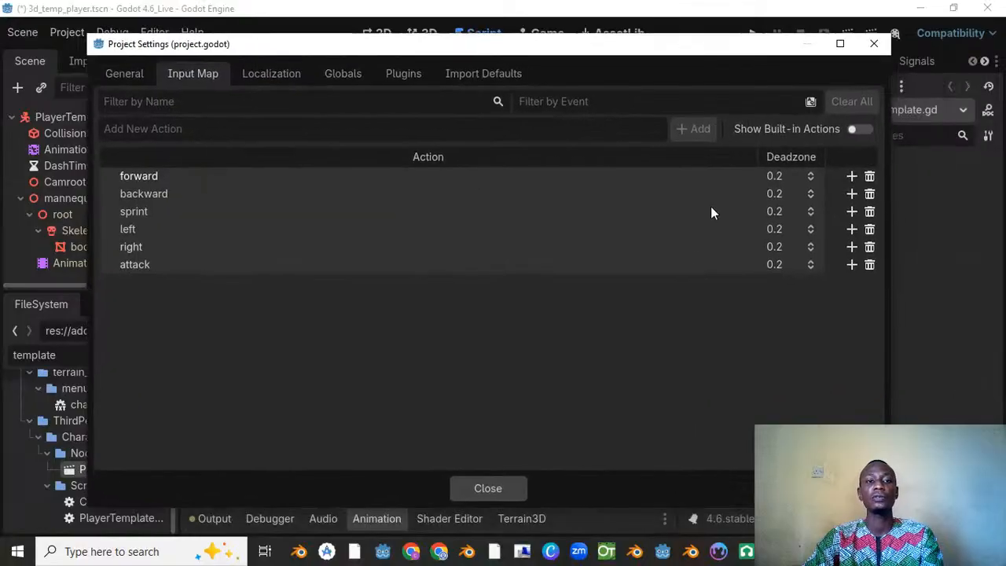
click(852, 177)
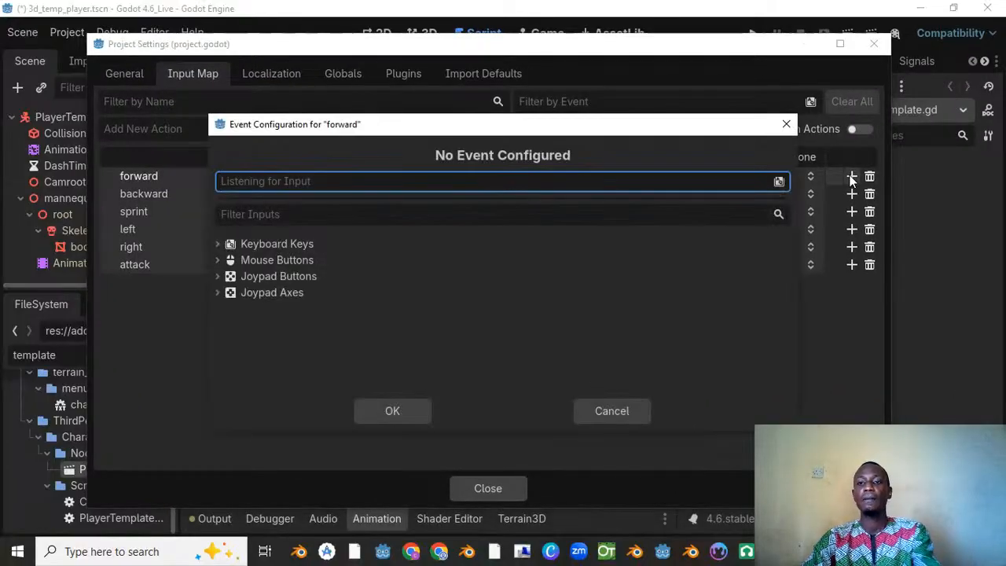
key(Up)
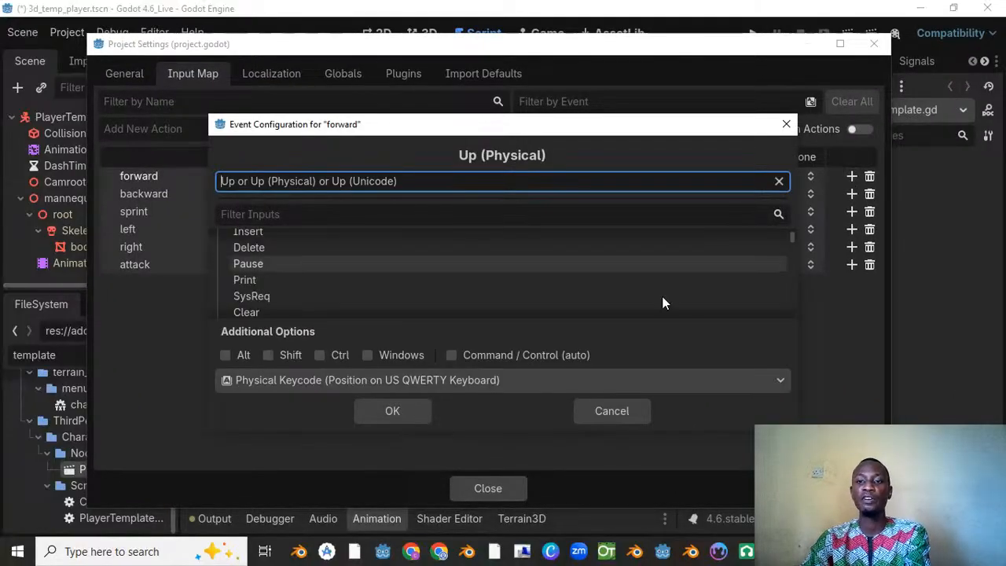
click(386, 414)
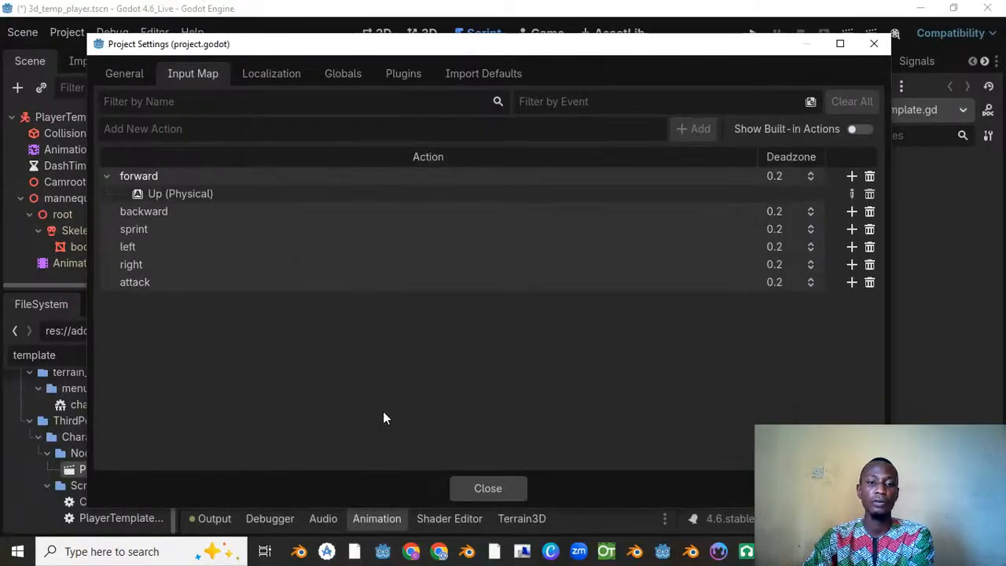
click(852, 211)
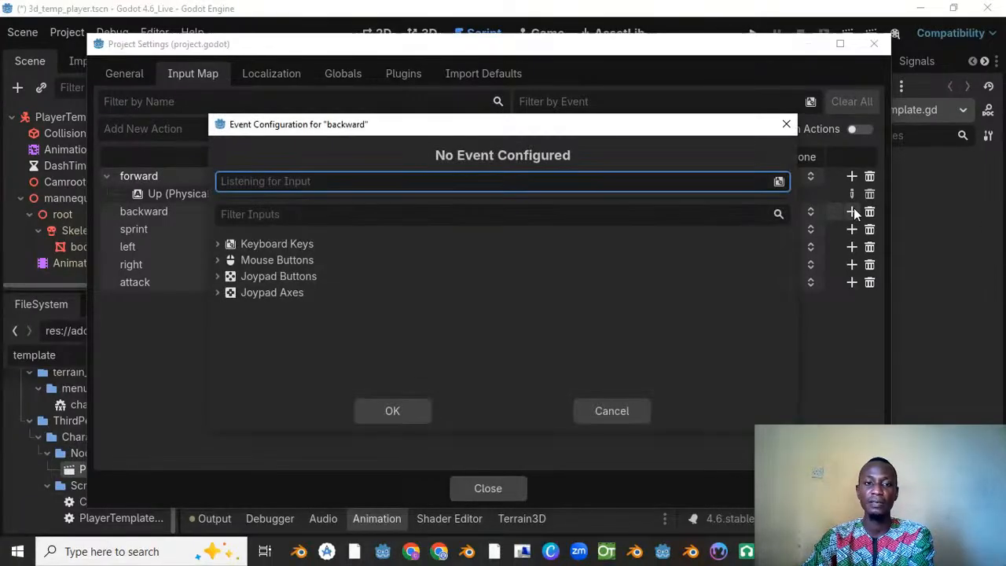
key(Down)
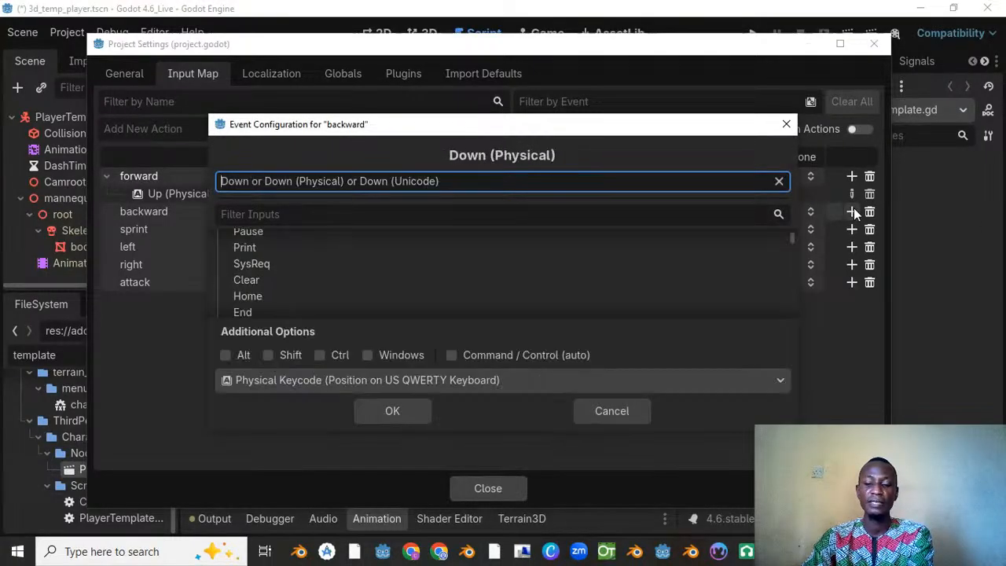
click(406, 411)
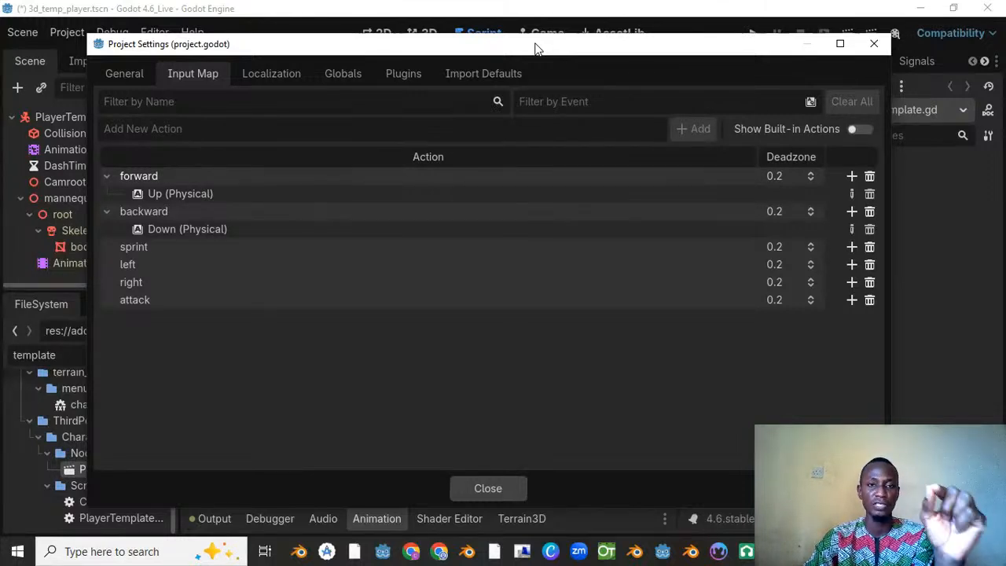
Step: Bind the Right Mouse Button on all devices to the "sprint" action
drag(535, 44, 551, 40)
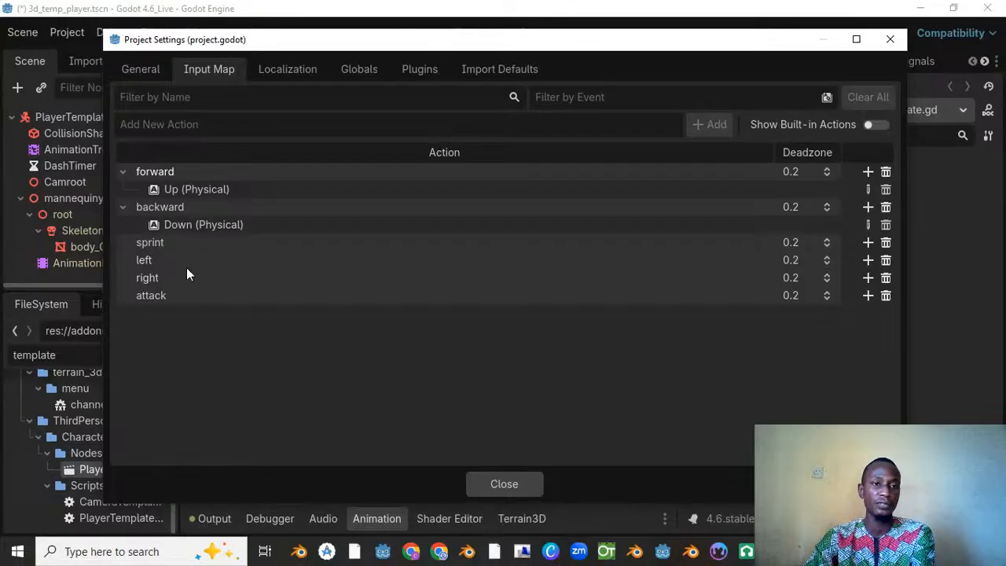
click(869, 243)
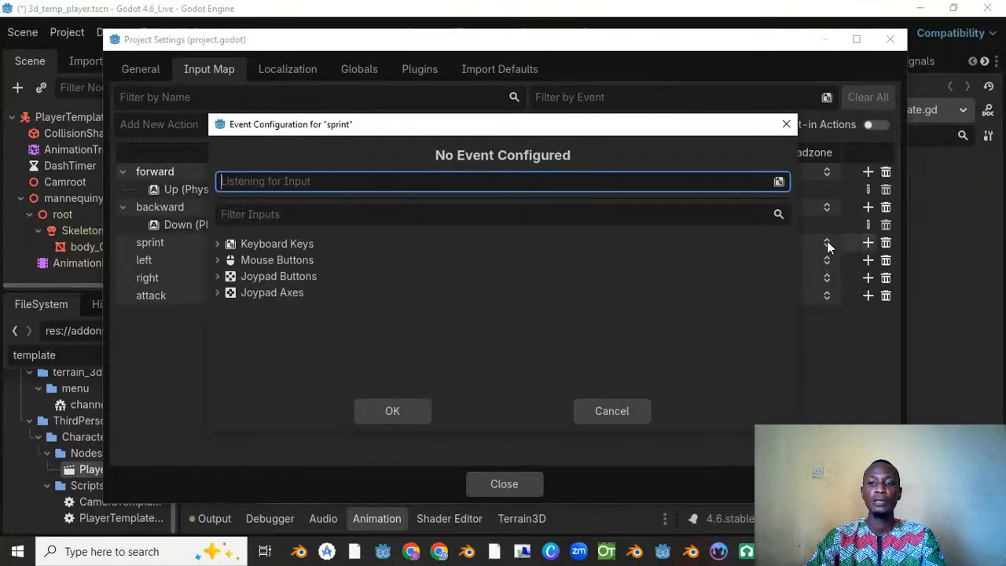
right_click(484, 178)
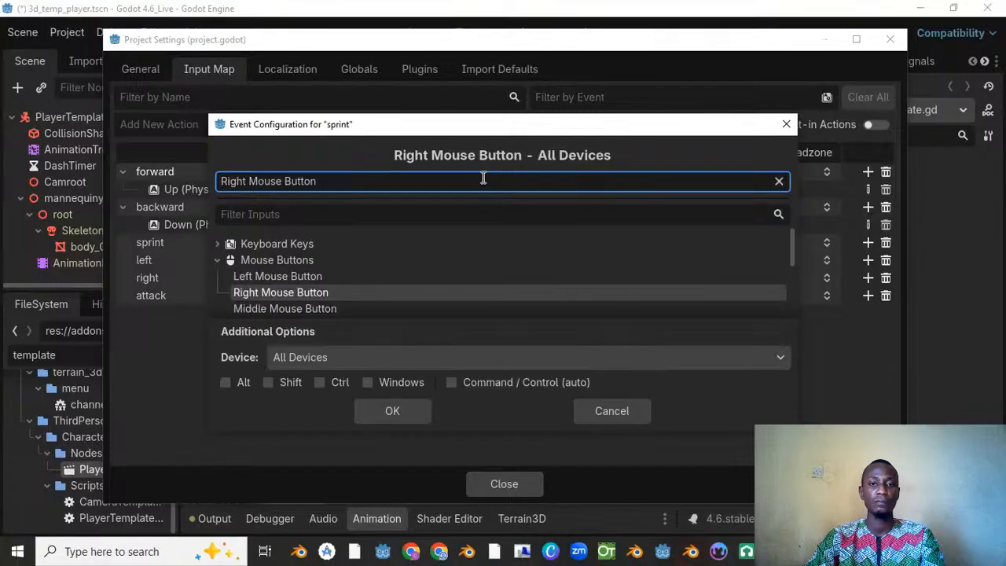
click(390, 411)
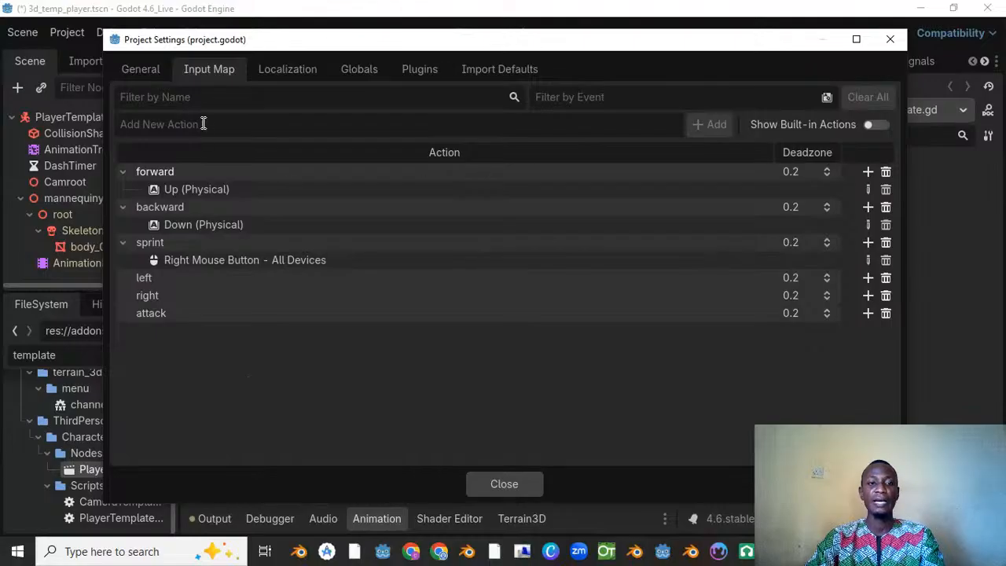
Step: Add a "jump" input action to the Input Map
click(233, 128)
text(jump)
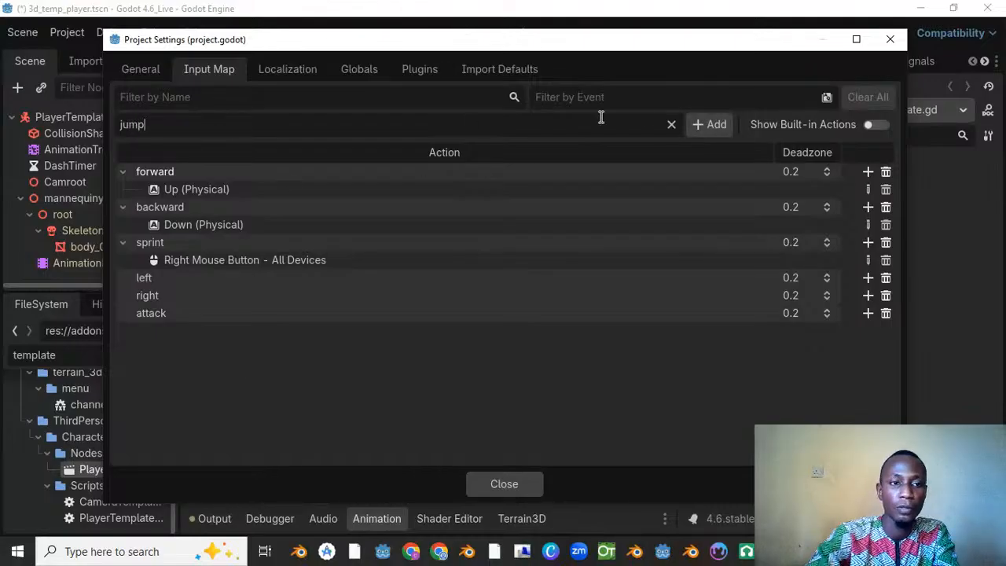
click(702, 124)
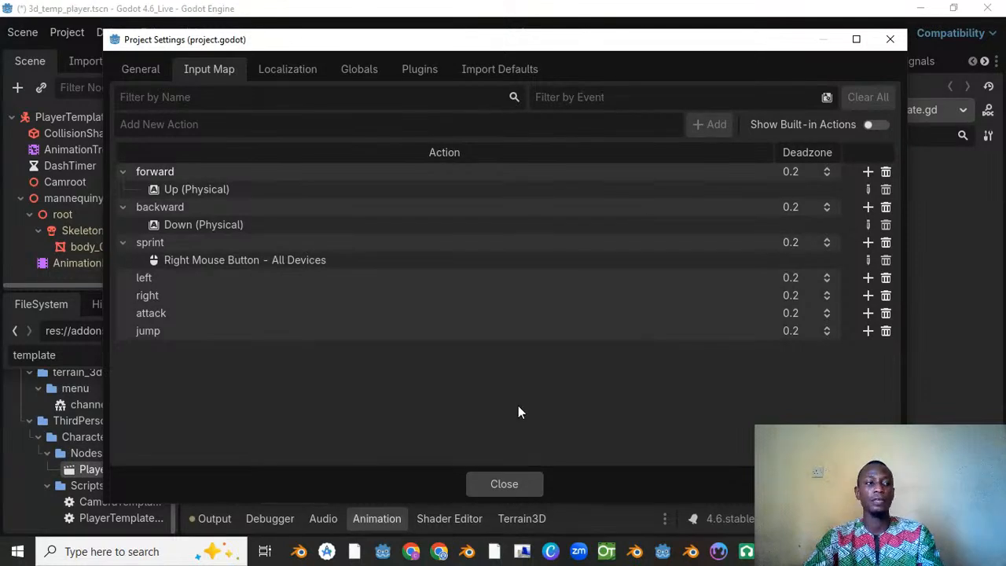
Step: Bind the physical Left arrow key to the "left" action and the physical Right arrow key to "right"
click(868, 279)
key(Left)
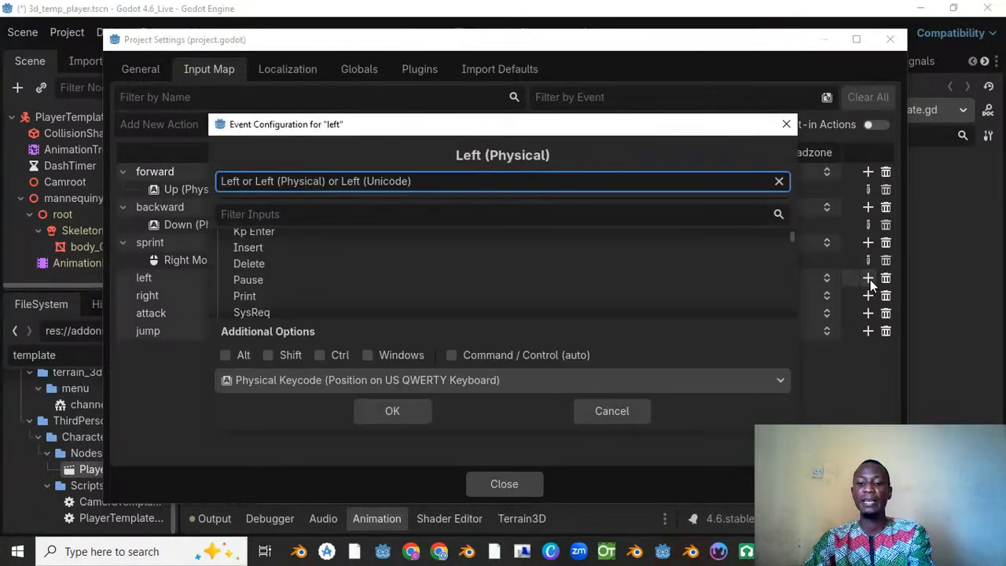
click(388, 413)
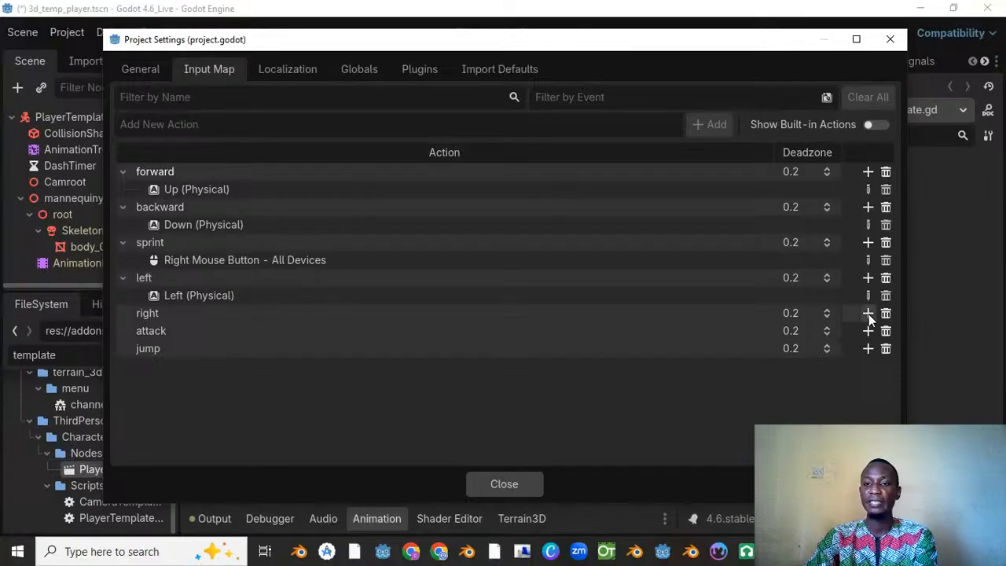
click(868, 313)
key(Right)
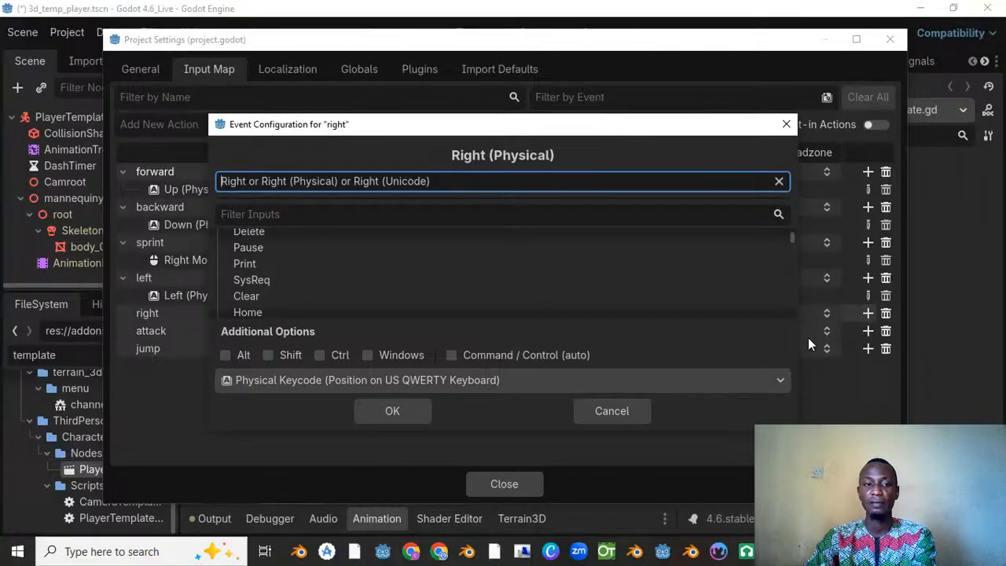
click(406, 408)
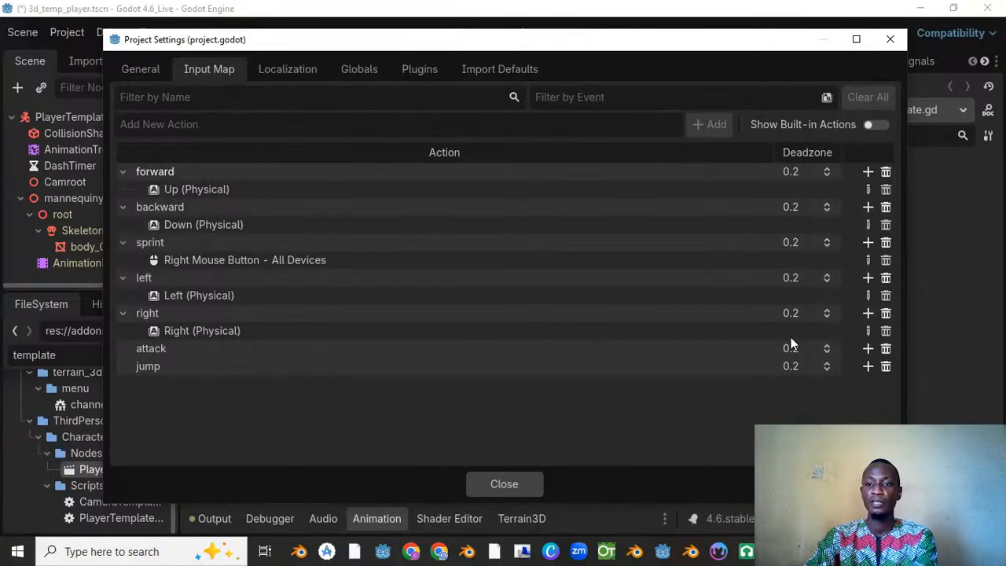
Step: Bind the Left Mouse Button on all devices to the "attack" action
click(869, 350)
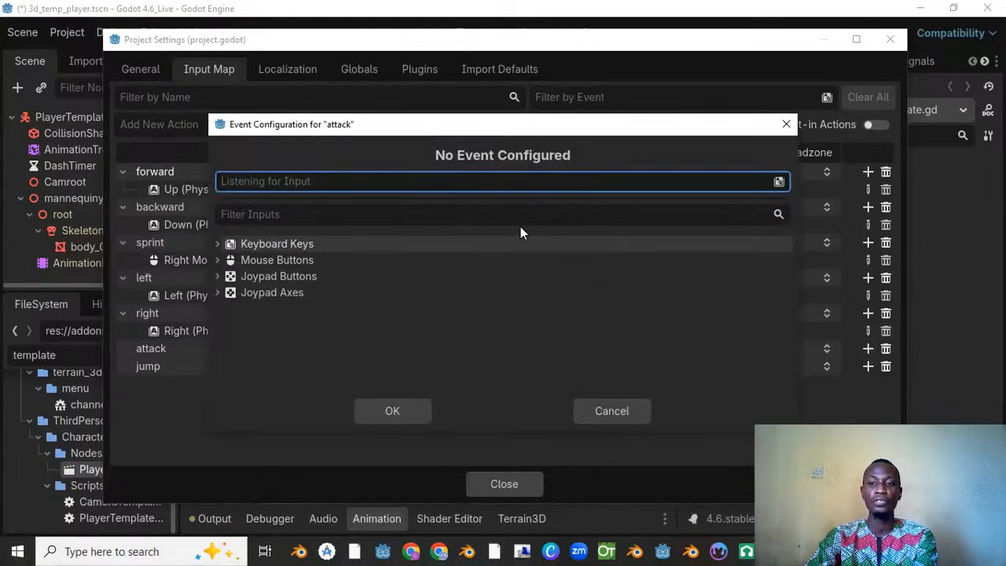
click(473, 180)
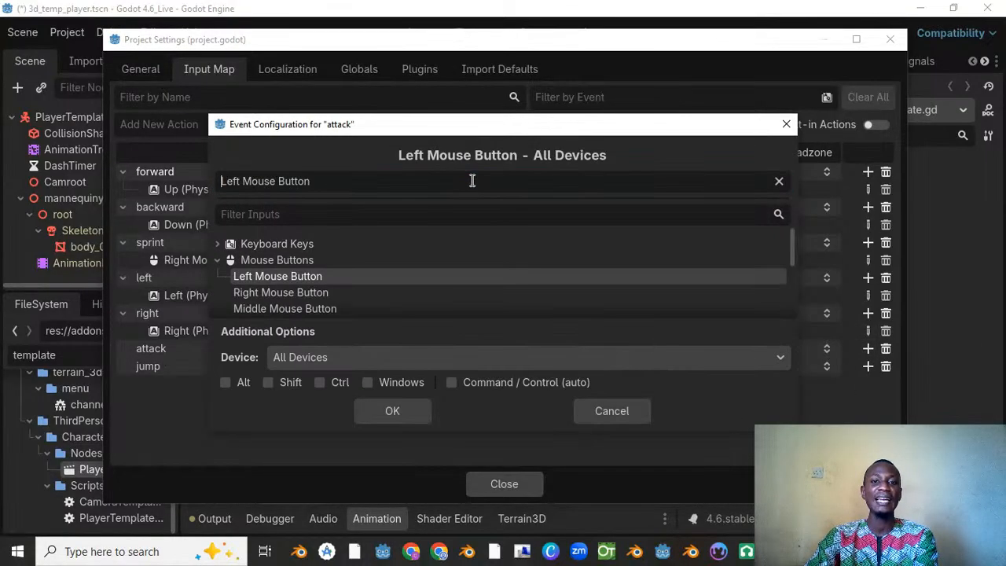
click(394, 410)
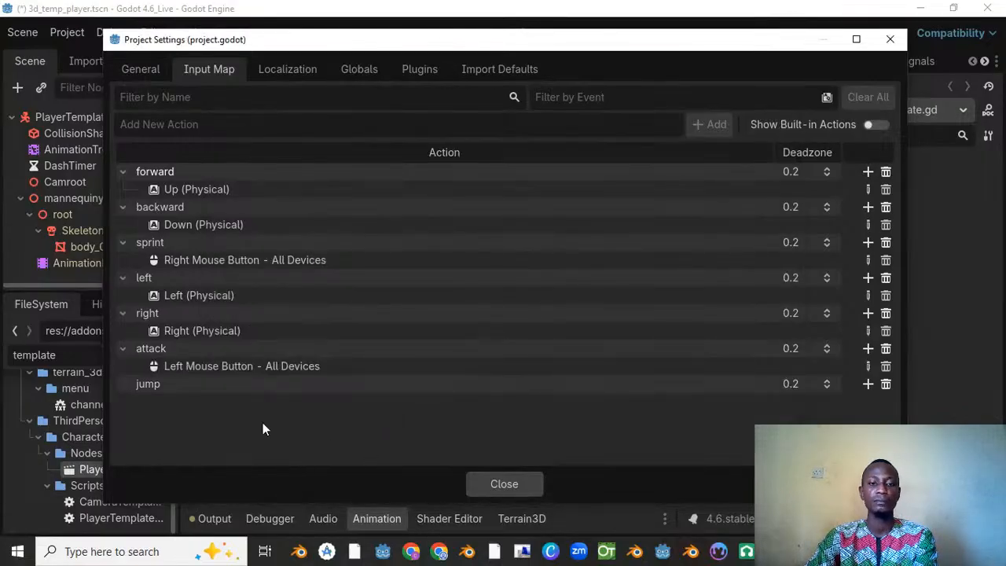
Step: Bind the physical Space key to the "jump" action, then close the project settings and save the scene
click(869, 384)
key(space)
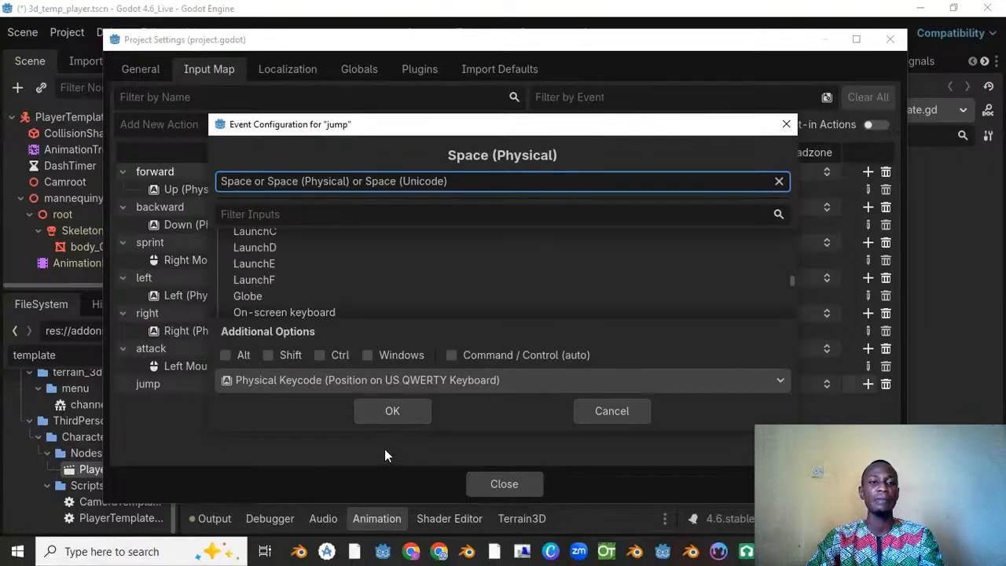
click(411, 411)
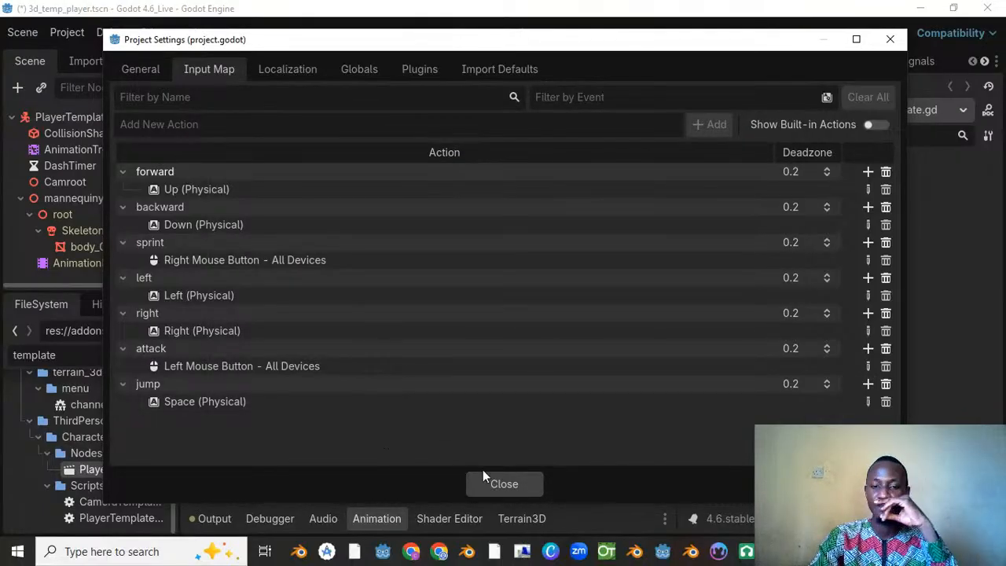
click(504, 487)
key(ctrl+s)
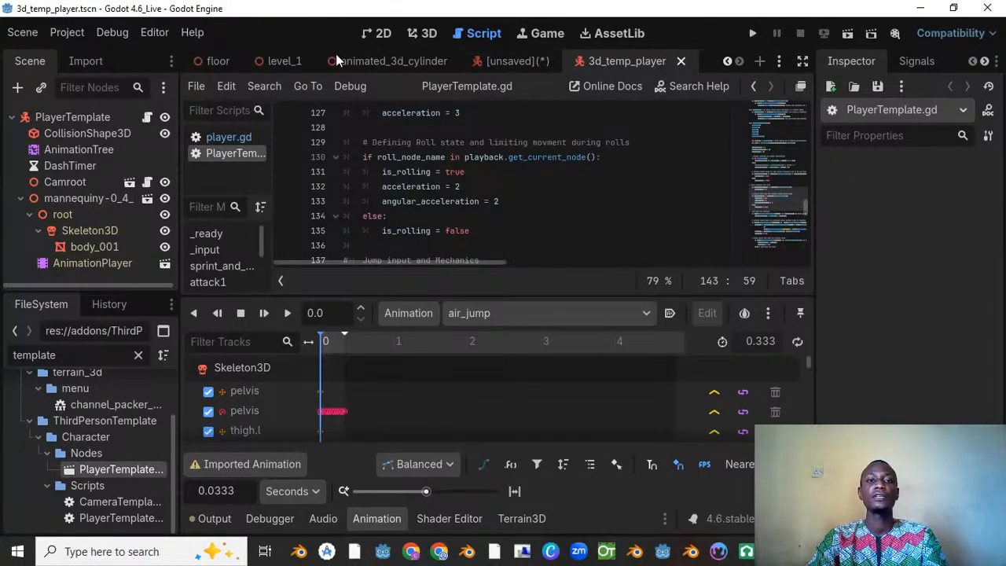
Step: Save a copy of the level_1 scene as level_2.tscn in res://scenes
click(282, 61)
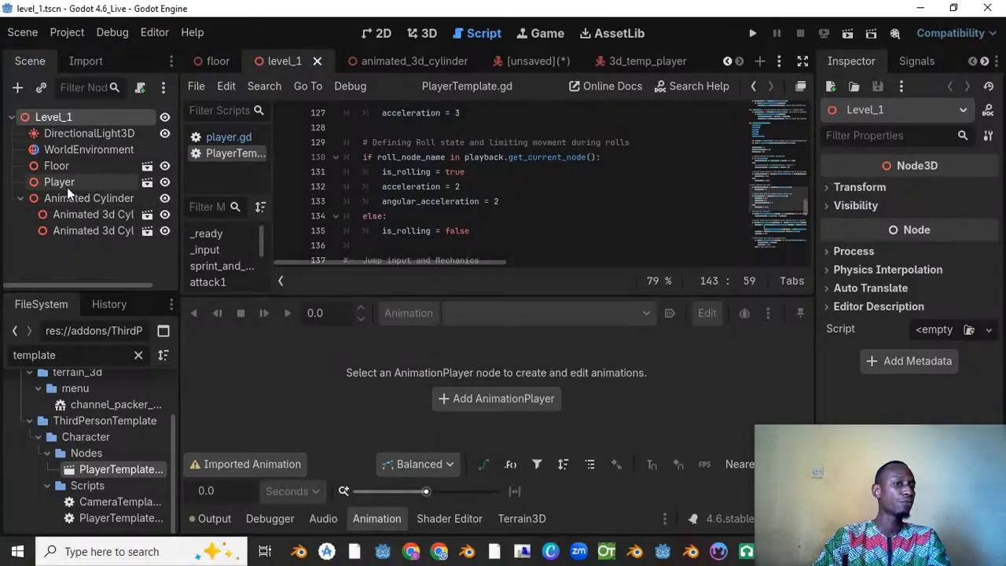
right_click(292, 55)
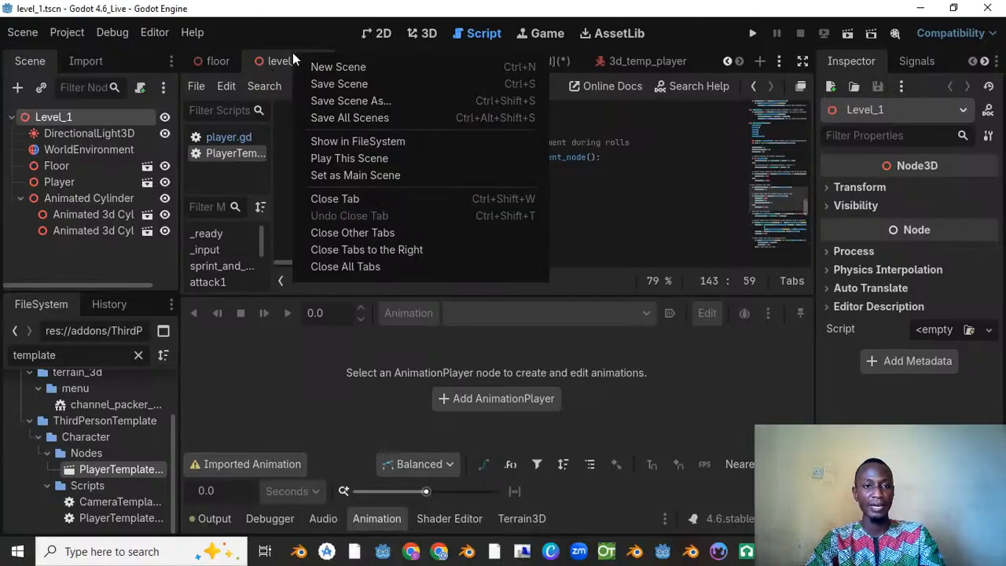
click(341, 102)
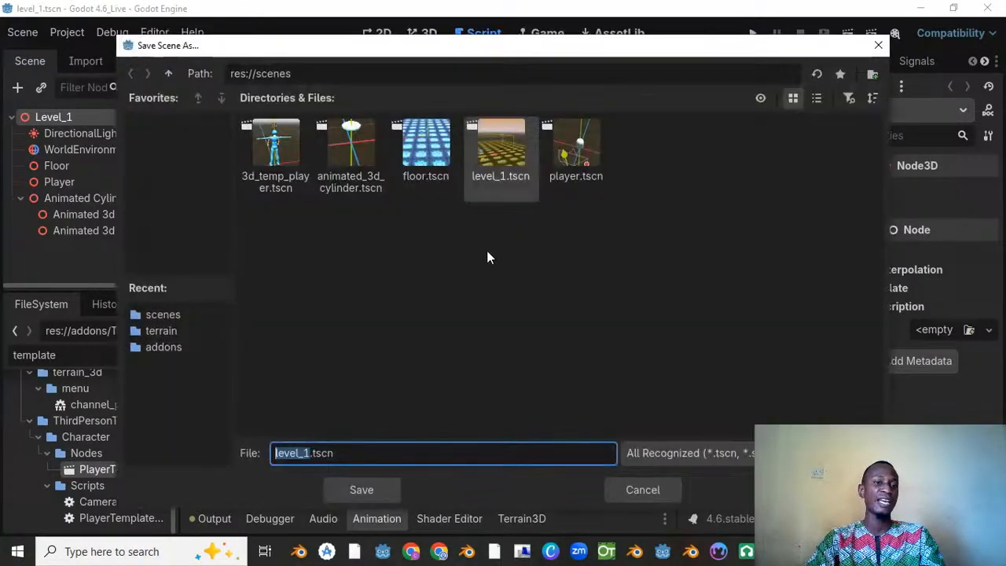
click(162, 315)
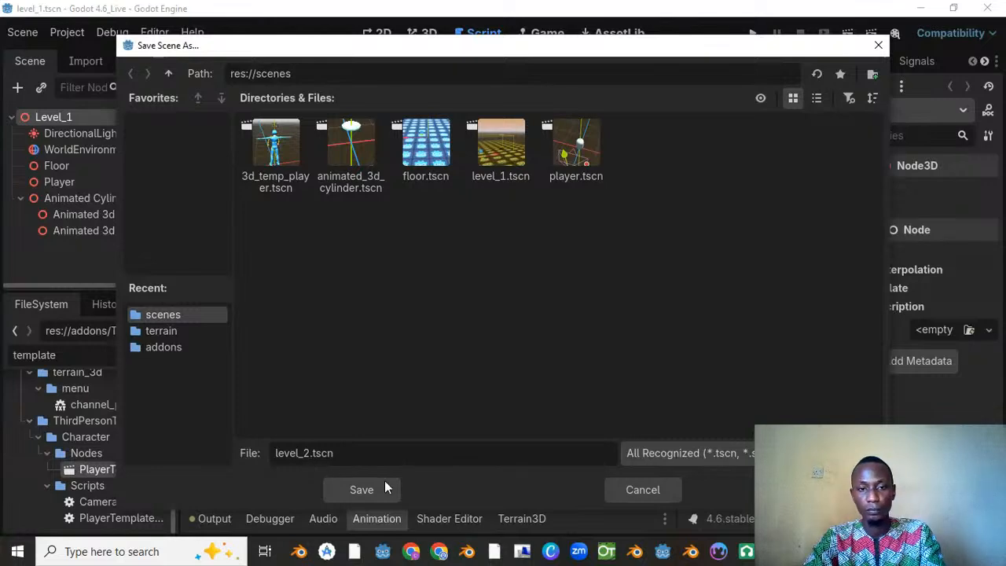
click(362, 490)
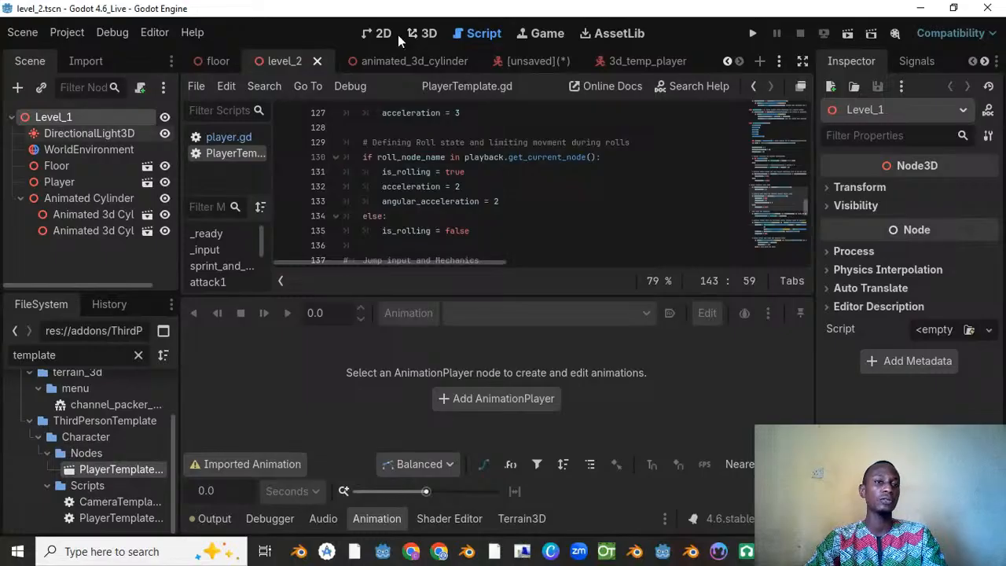
Step: Delete the Player node from the level_2 scene in the 3D workspace and save the scene
click(425, 33)
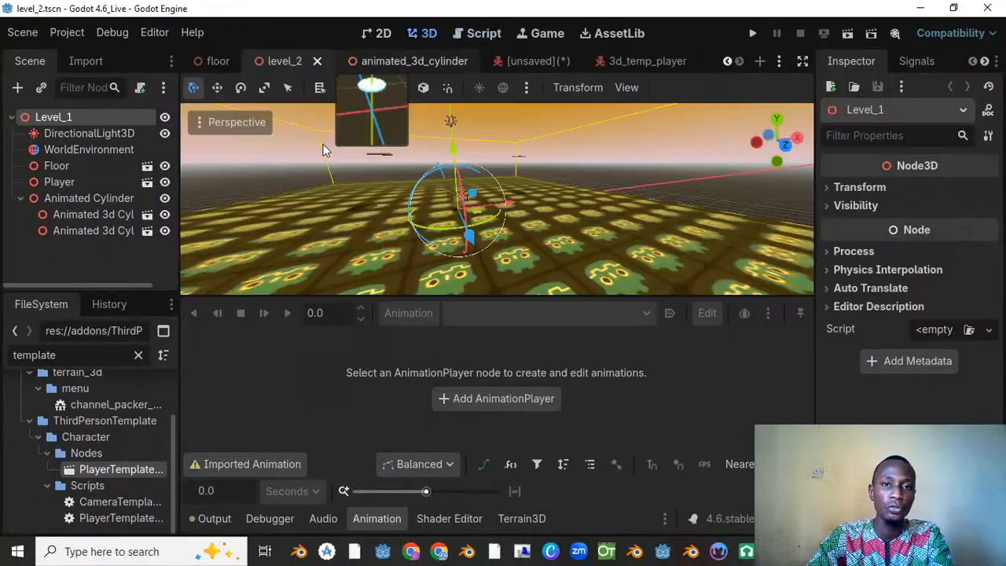
click(82, 181)
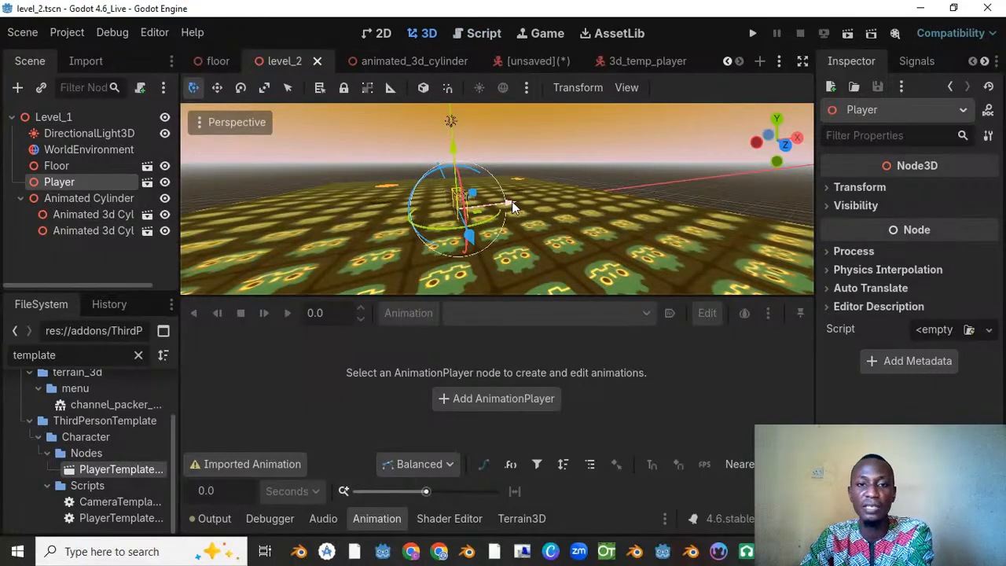
scroll(503, 200, up, 5)
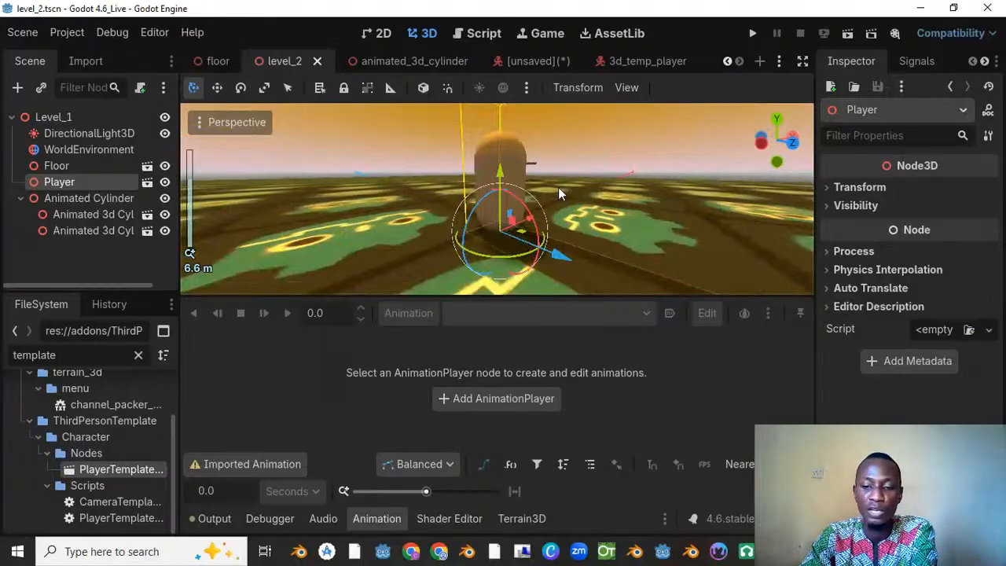
key(Delete)
click(477, 296)
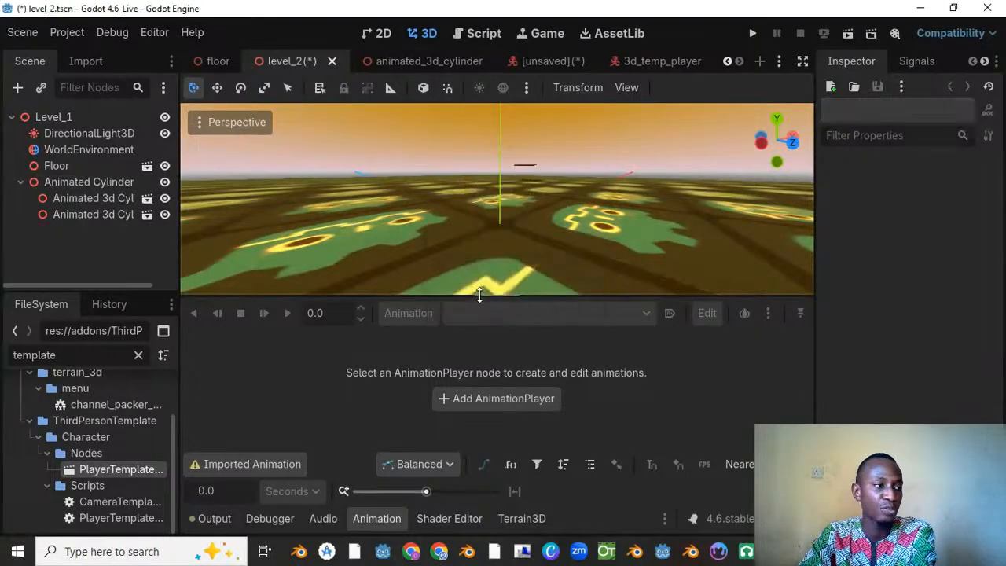
scroll(530, 206, down, 5)
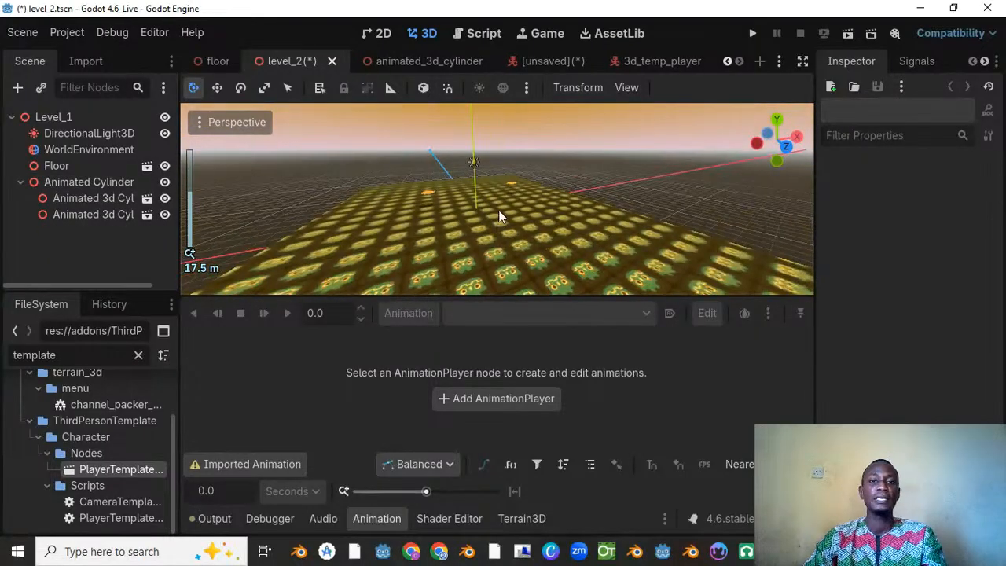
key(ctrl+s)
scroll(537, 187, up, 2)
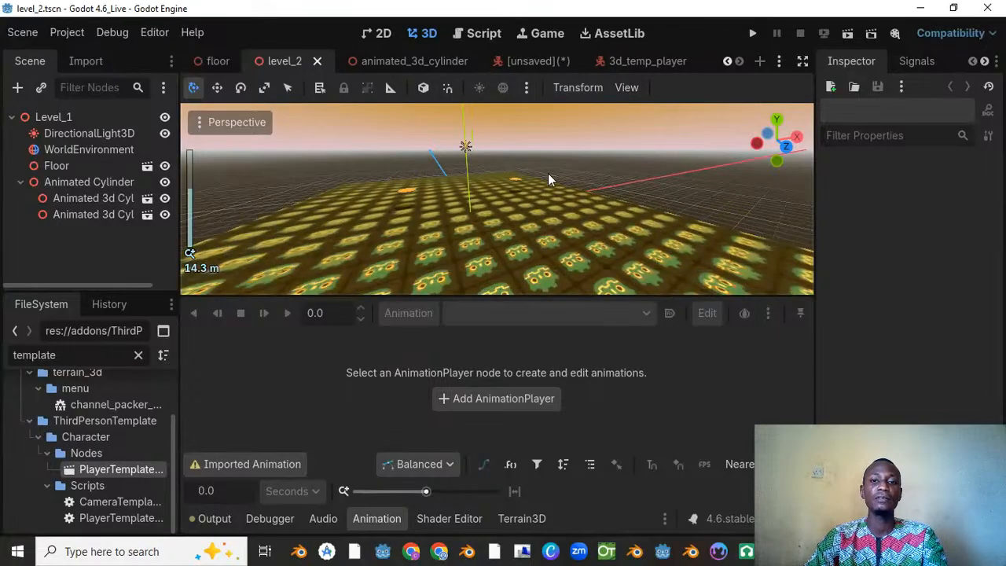
click(49, 117)
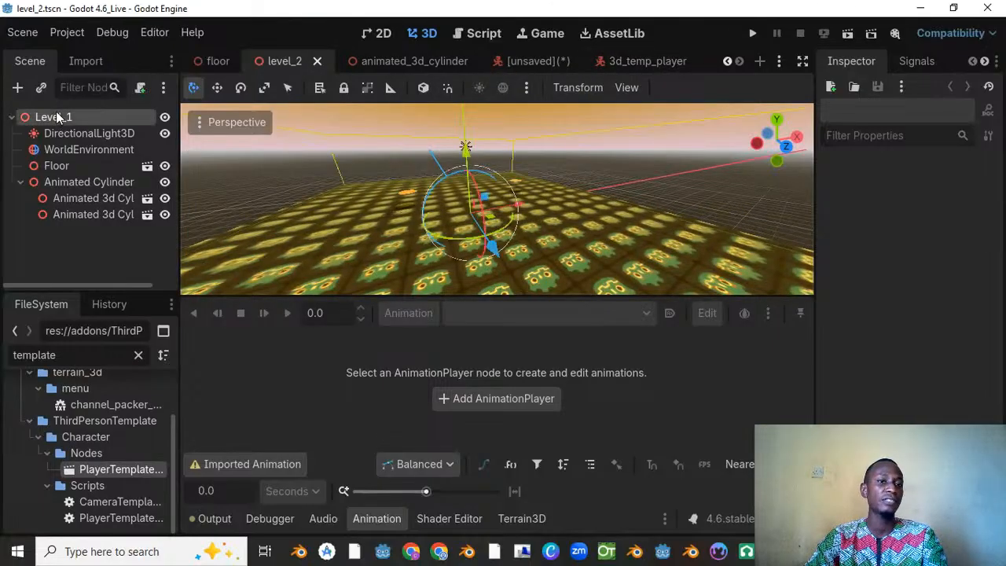
right_click(65, 117)
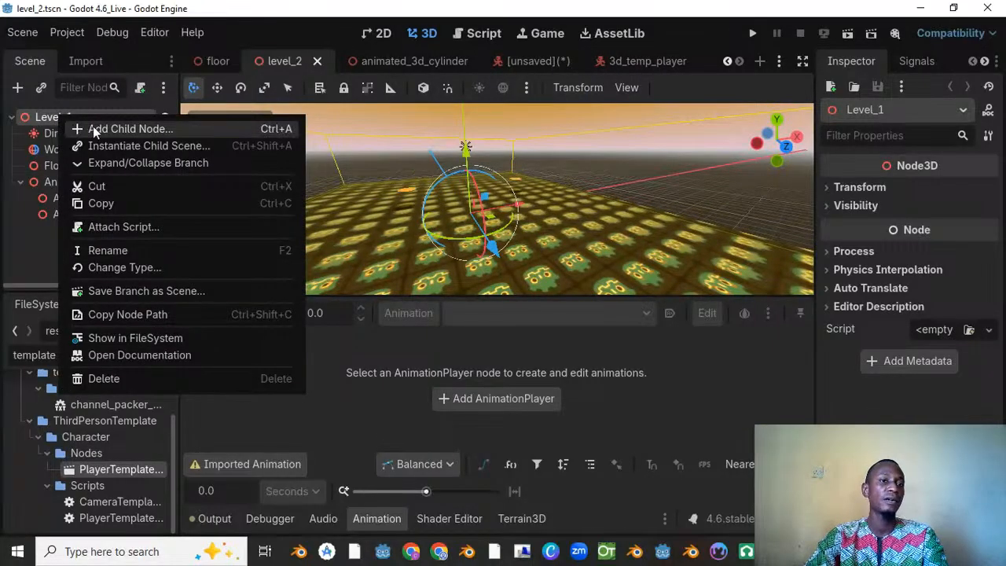
click(93, 128)
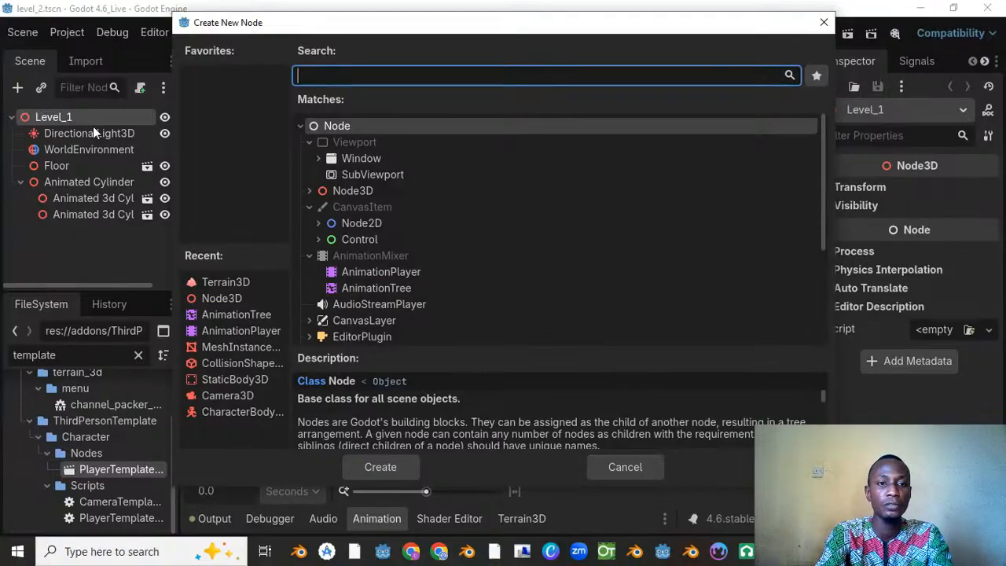
key(Escape)
Step: Instantiate 3d_temp_player.tscn as a child scene of the Level_1 root node
right_click(52, 117)
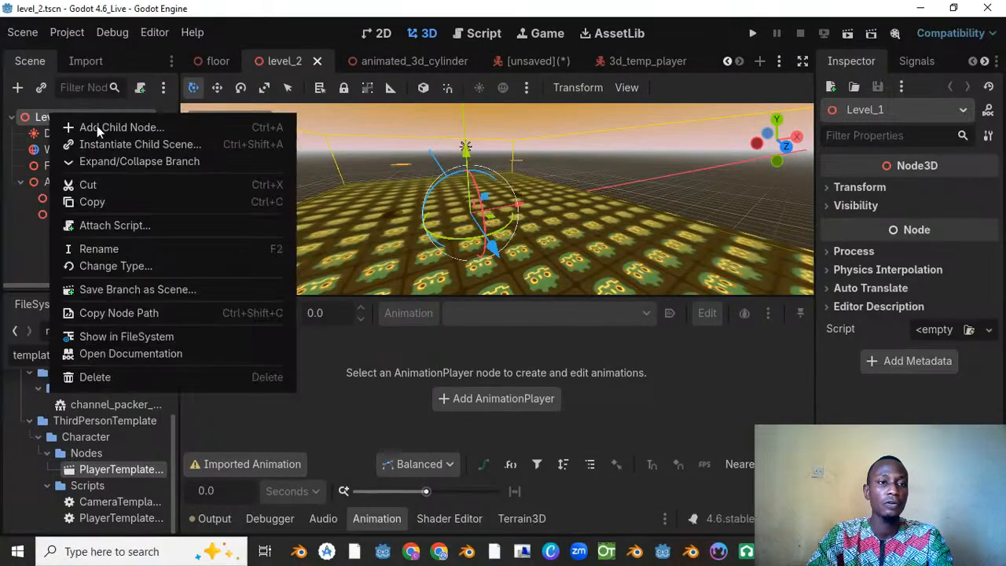
click(171, 146)
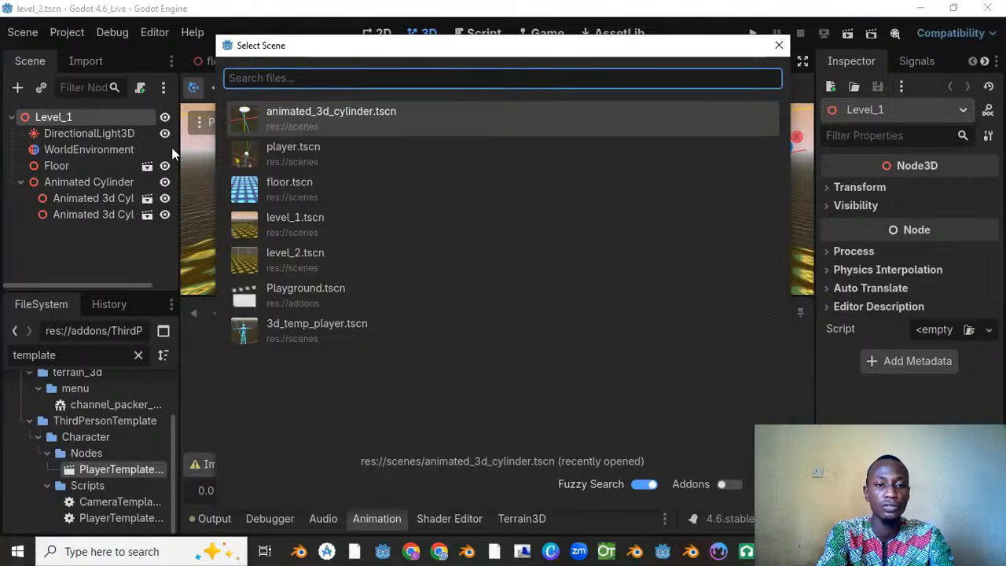
click(323, 325)
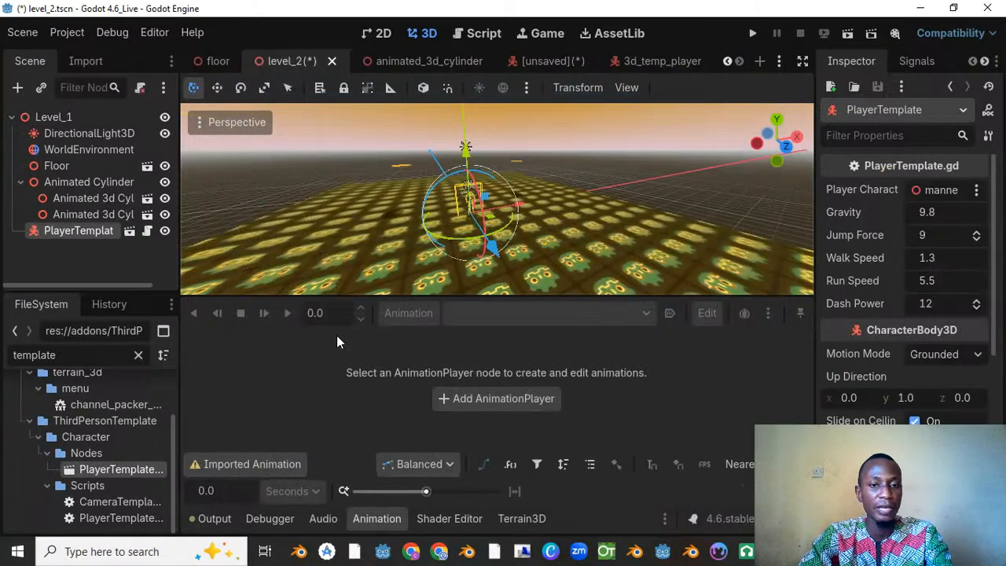
scroll(415, 170, up, 5)
middle_drag(504, 196, 462, 196)
scroll(454, 199, down, 4)
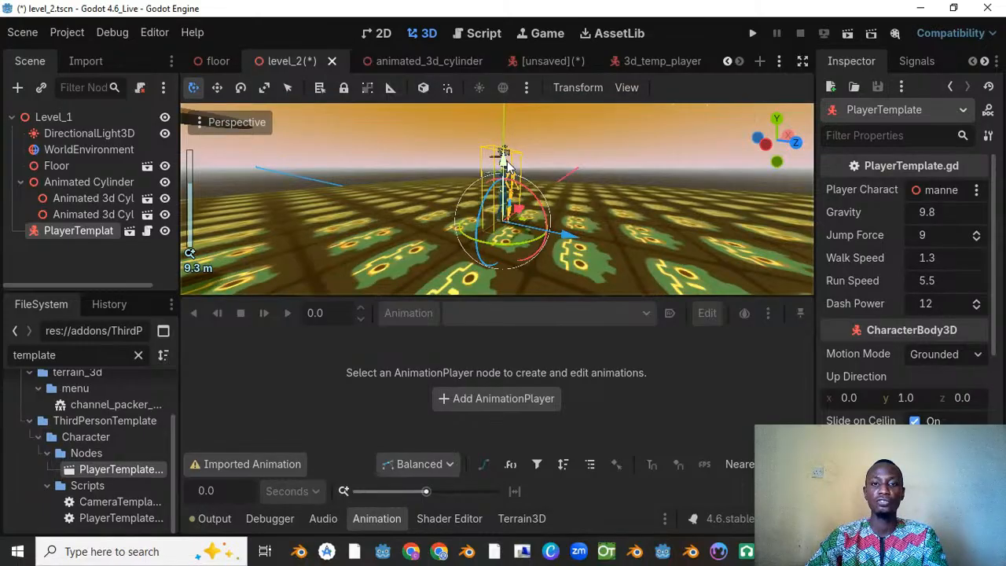
drag(508, 167, 508, 157)
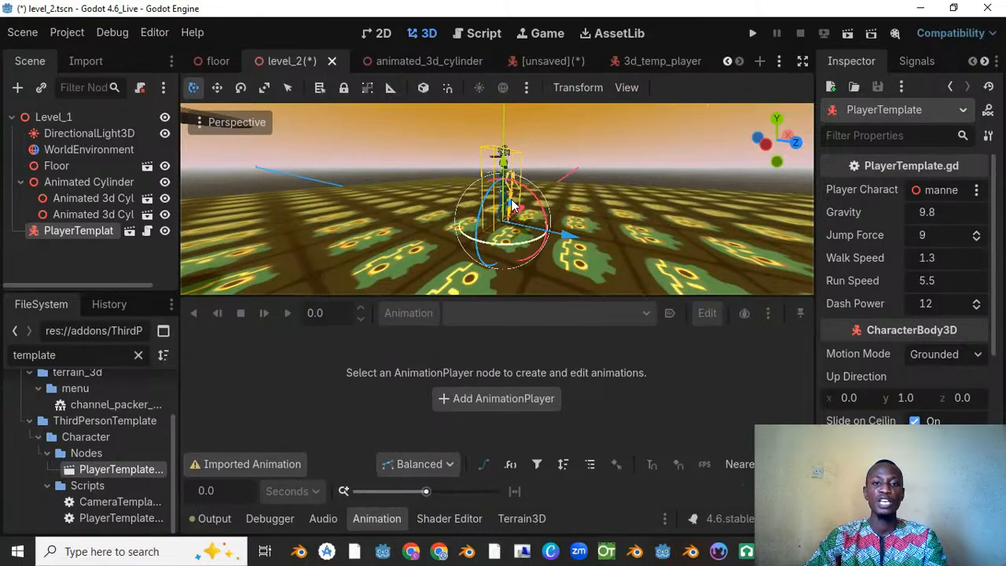
scroll(493, 195, up, 2)
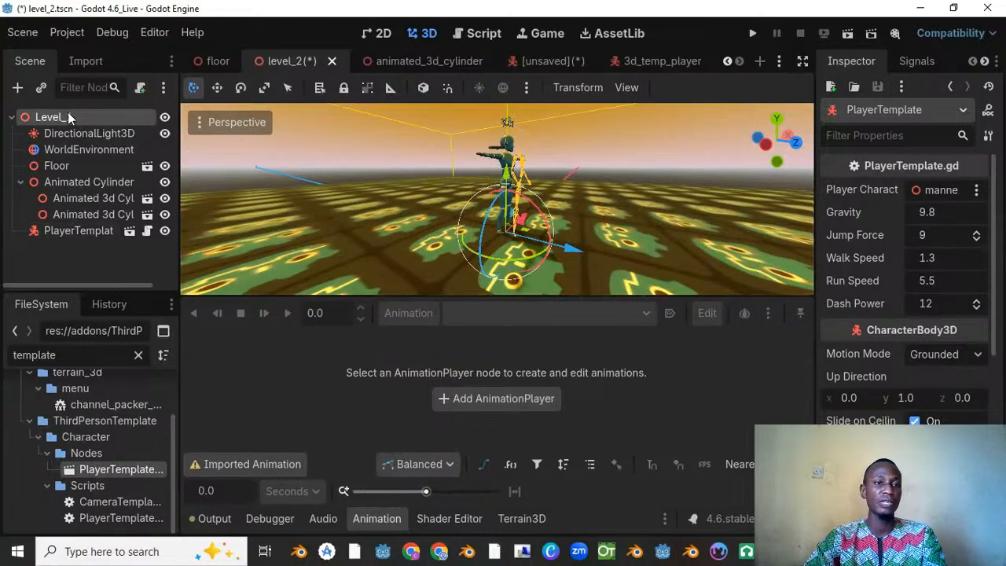
Step: Add a Node3D named "Player" under Level_1 and make the PlayerTemplate node its child
right_click(67, 115)
click(136, 124)
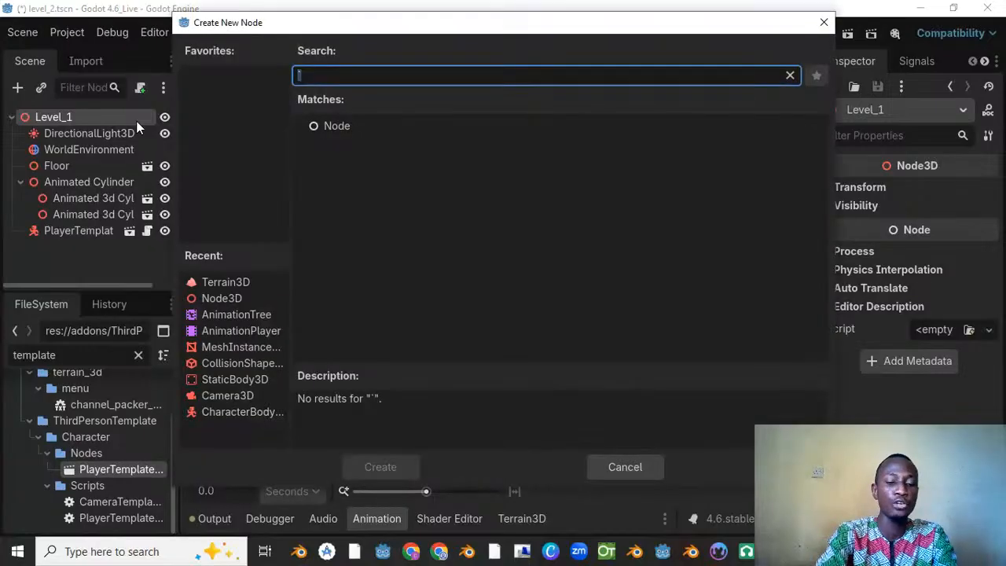
text(node3d)
key(Return)
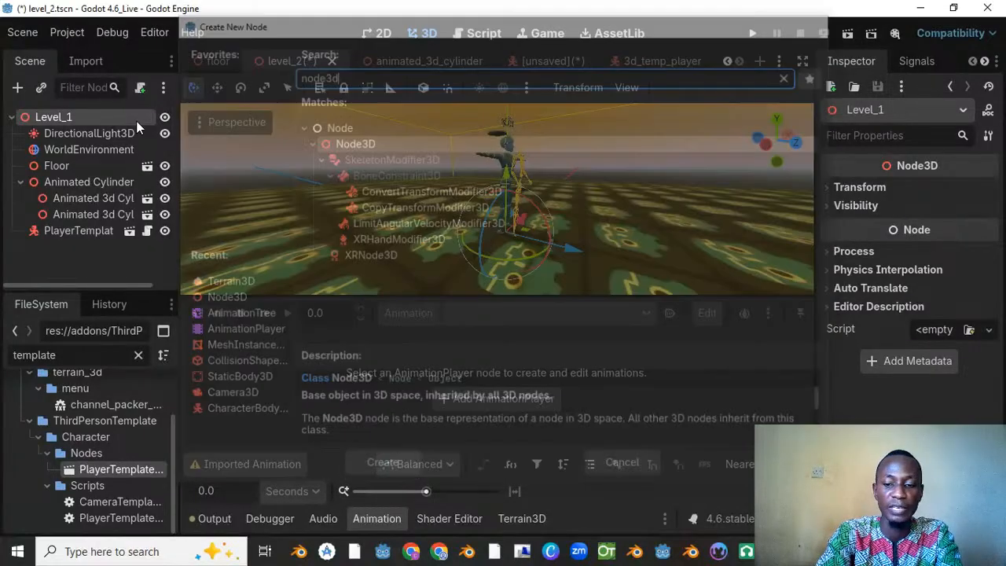
click(114, 236)
double_click(102, 247)
text(pl)
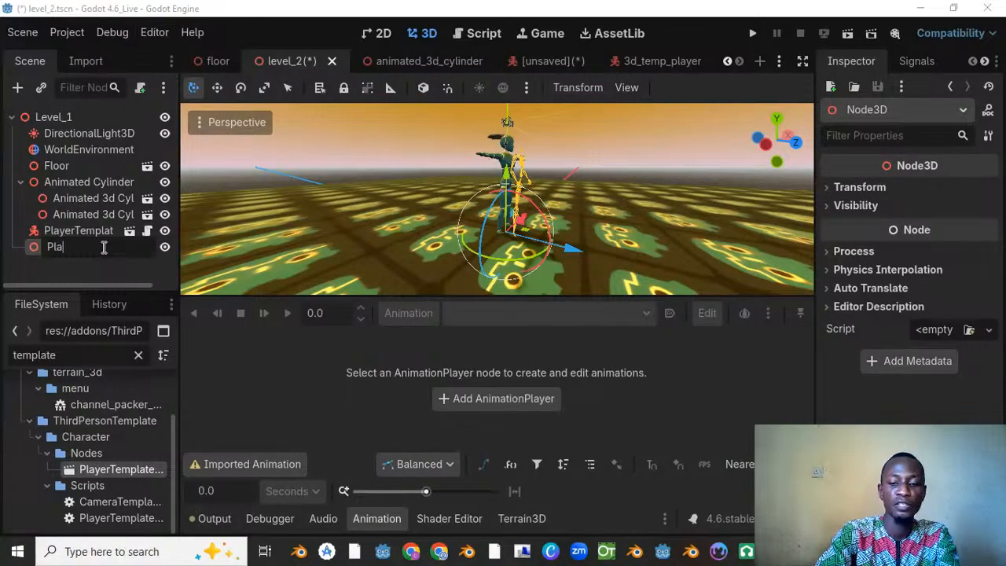
text(ayer)
key(Return)
drag(103, 230, 89, 251)
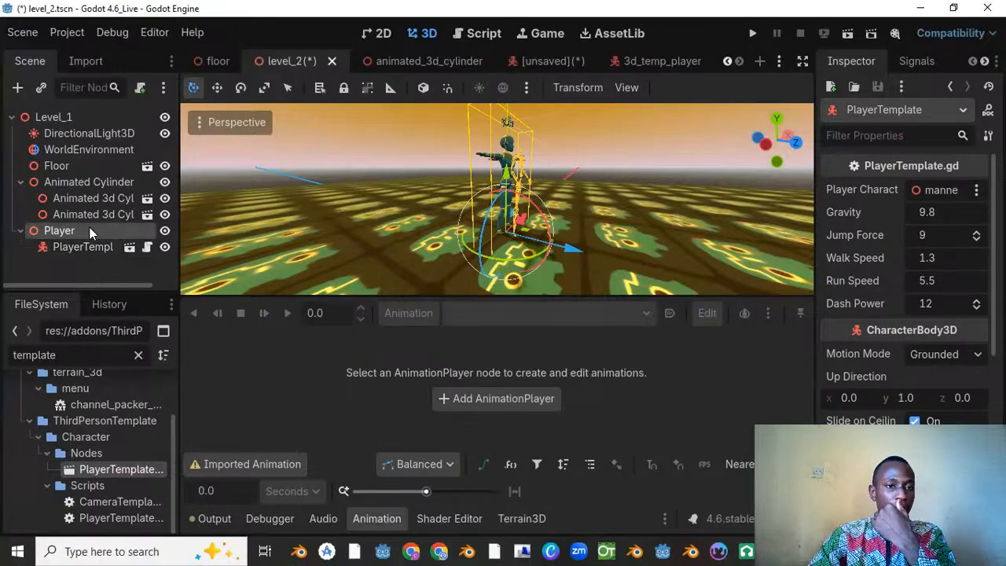
Step: Move the Player node, together with its PlayerTemplate child, to a different spot on the floor
click(89, 229)
drag(497, 198, 508, 180)
middle_drag(513, 189, 363, 198)
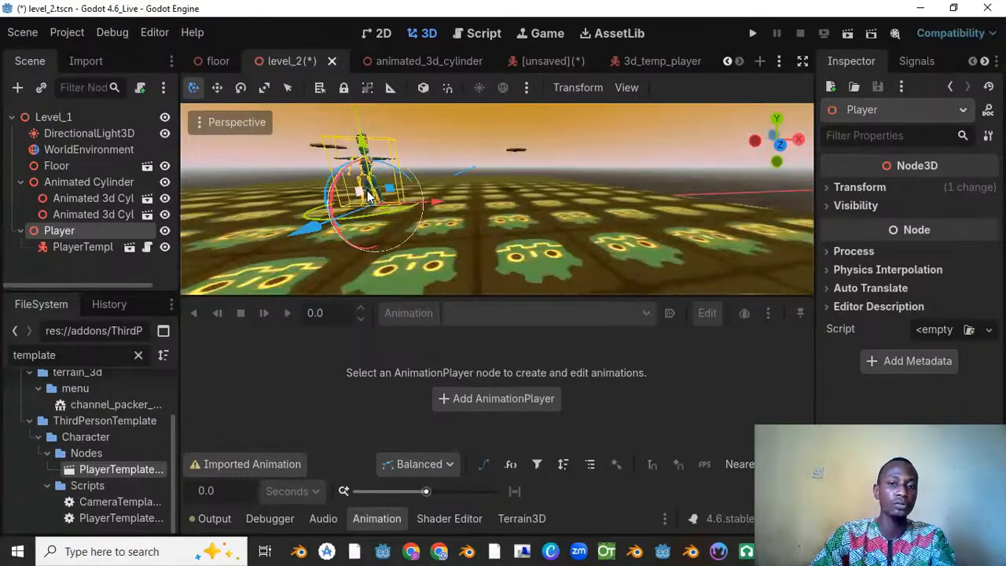
Step: Save the level_2 scene with the repositioned Player and run that scene
key(ctrl+s)
scroll(256, 191, down, 2)
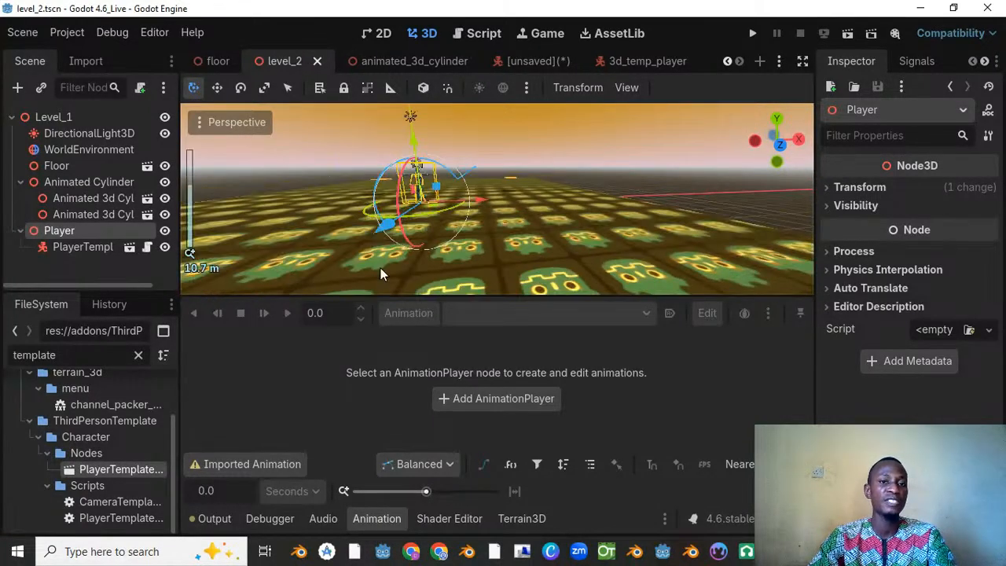
middle_drag(590, 226, 408, 216)
scroll(602, 234, up, 7)
key(ctrl+s)
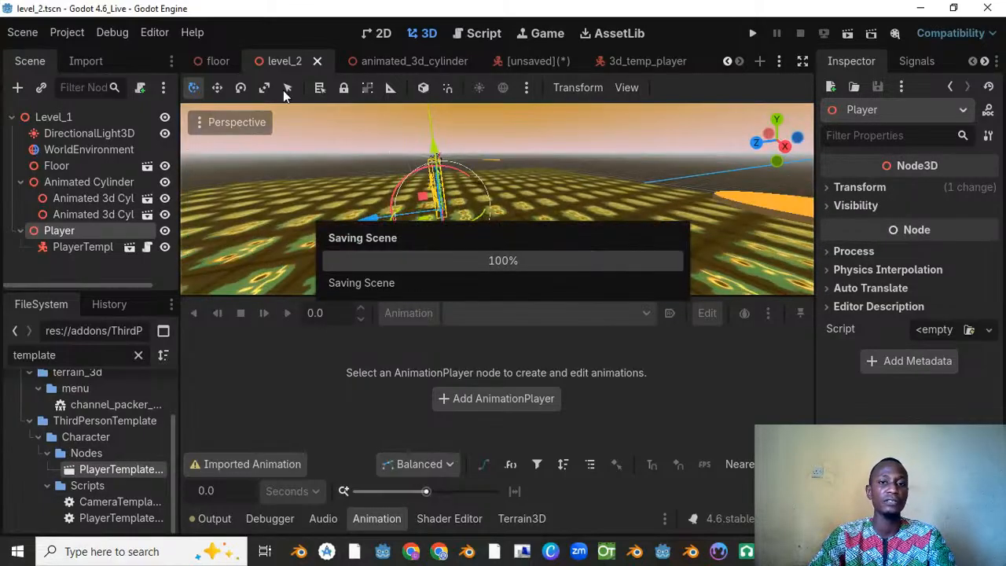
right_click(278, 60)
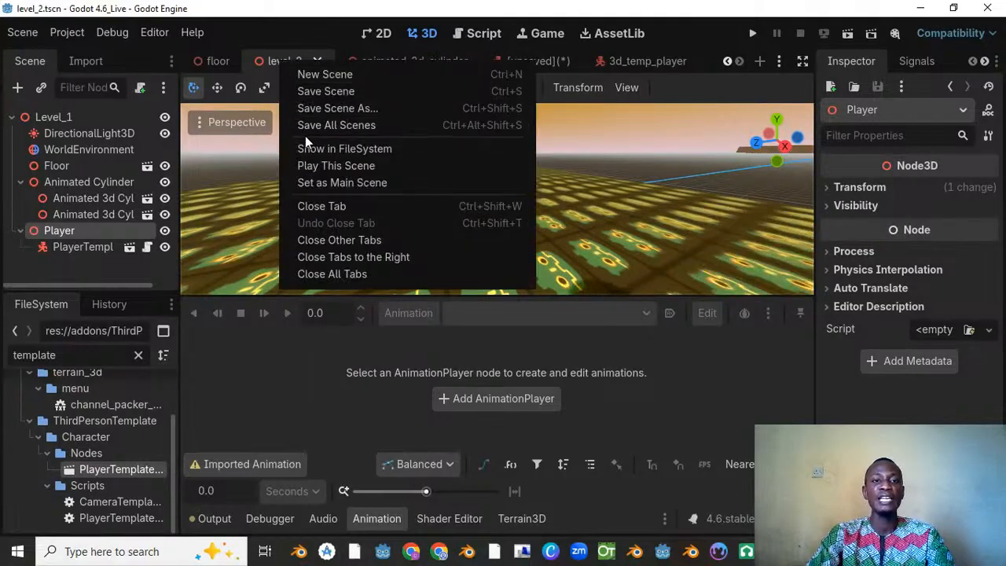
click(322, 167)
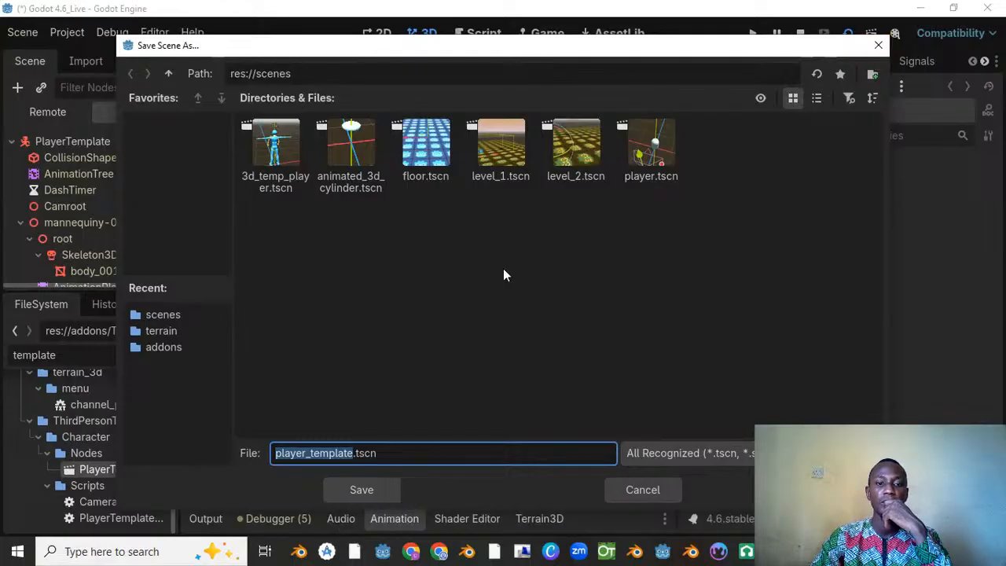
Step: Dismiss the Save Scene As dialog and close the unsaved PlayerTemplate scene without saving it
click(878, 45)
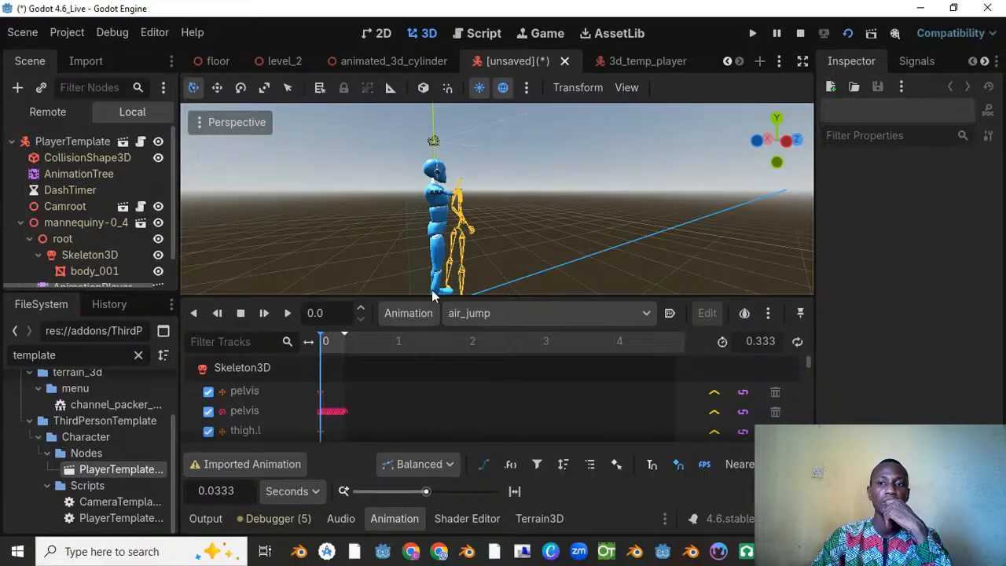
click(567, 60)
click(617, 318)
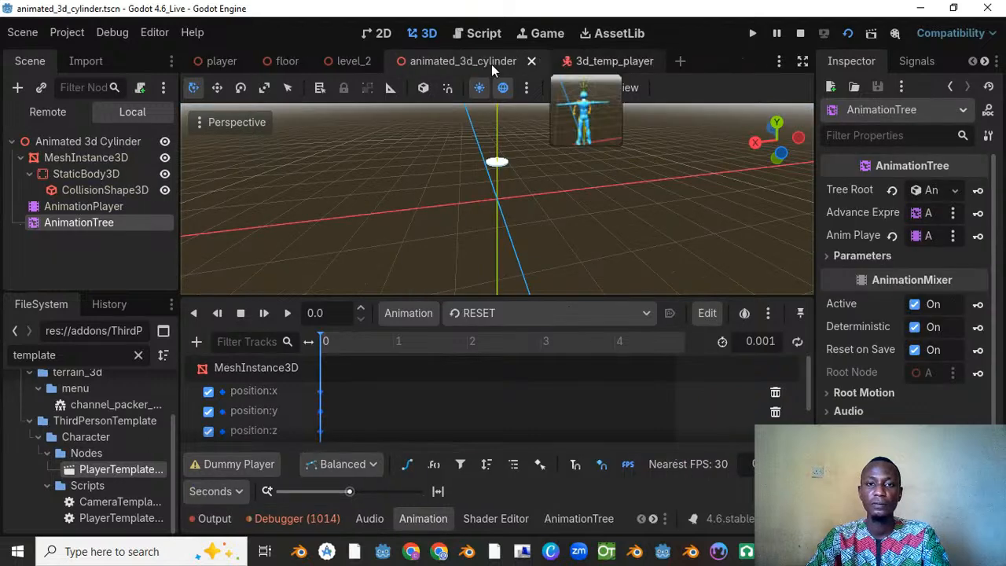
Step: Play the level_2 scene to test the third-person player, and return to the editor window
click(608, 63)
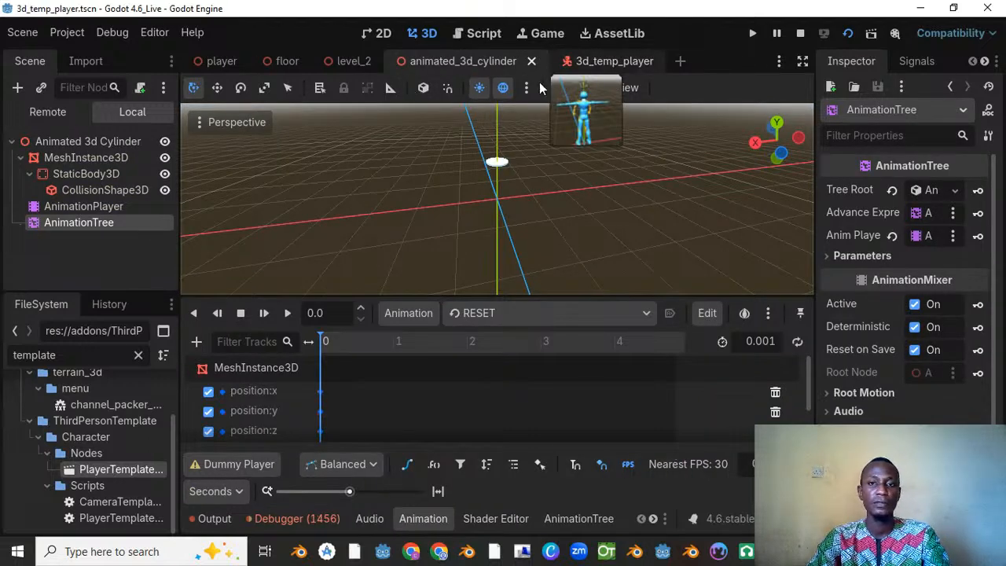
click(351, 63)
right_click(353, 63)
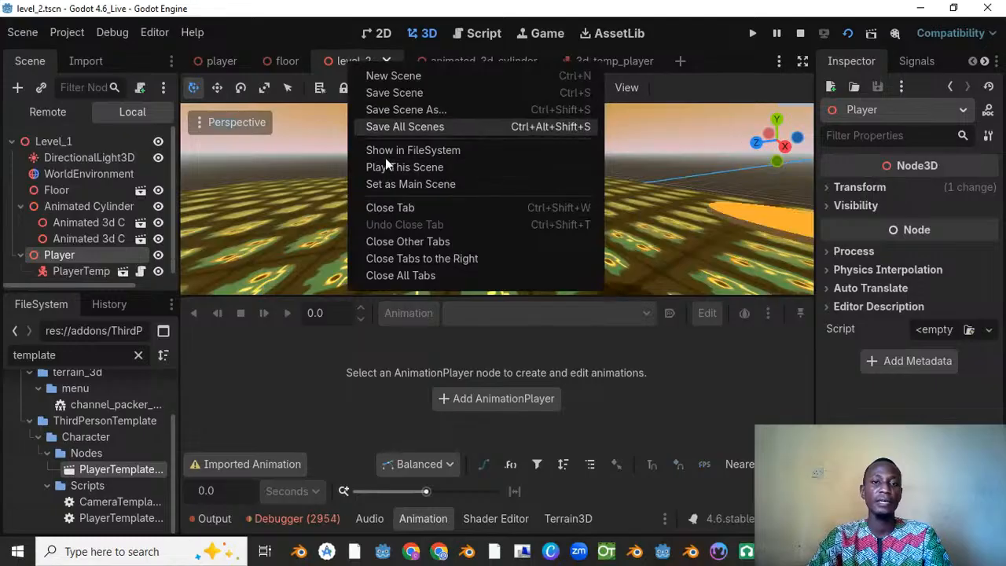
click(386, 164)
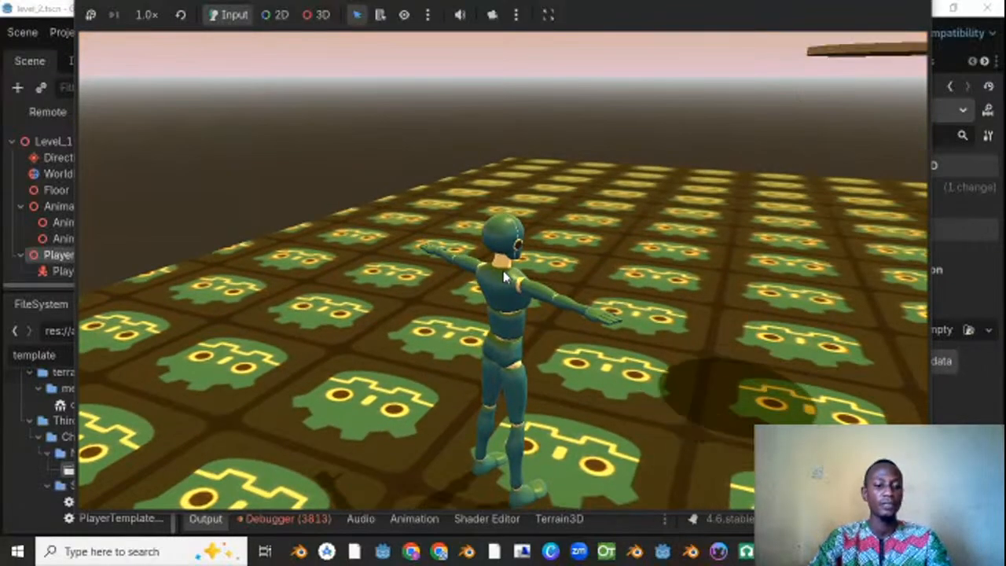
key(alt+Tab)
click(328, 104)
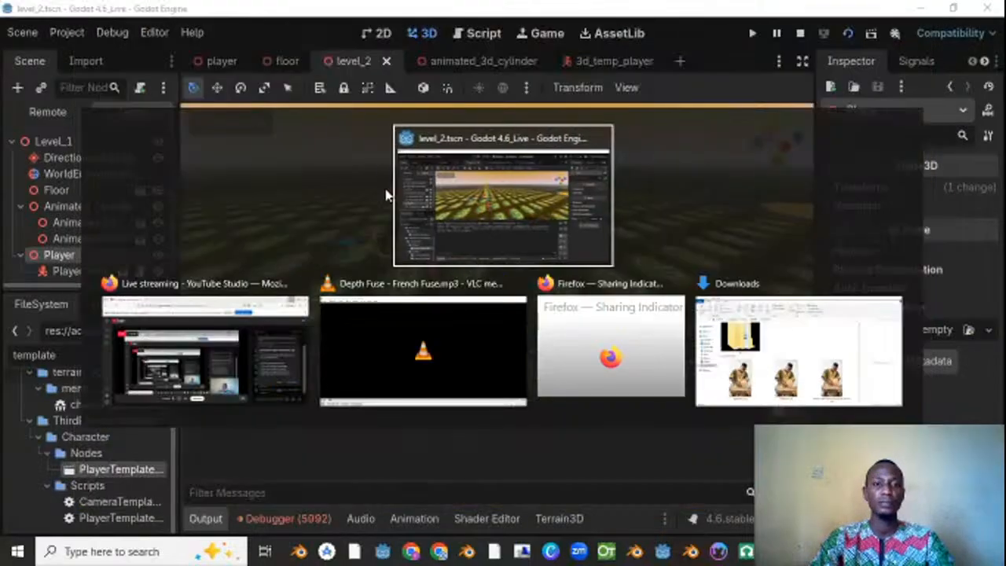
click(465, 210)
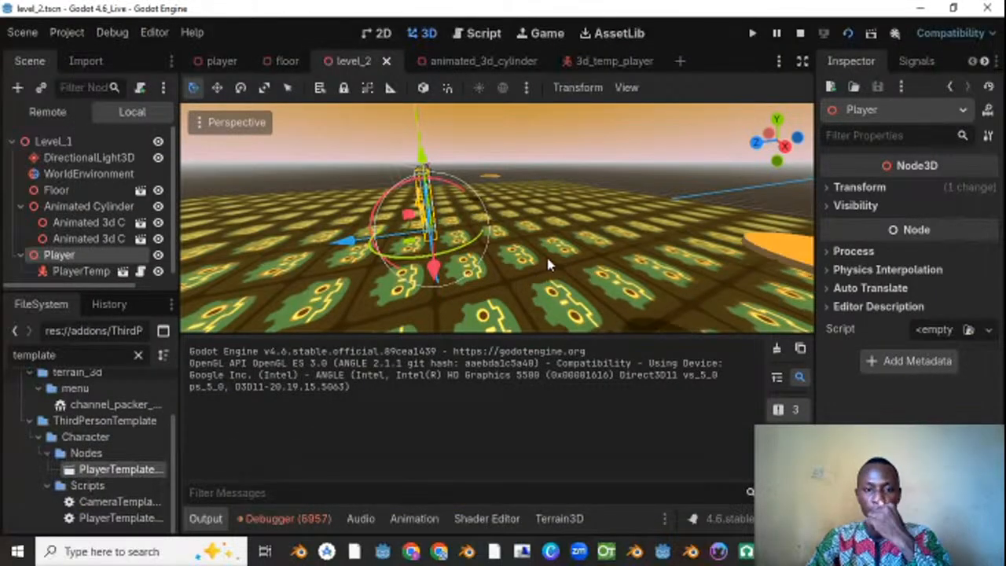
Step: Open the instanced PlayerTemplate scene and examine its root node's properties, including the node assigned as the player character
click(123, 271)
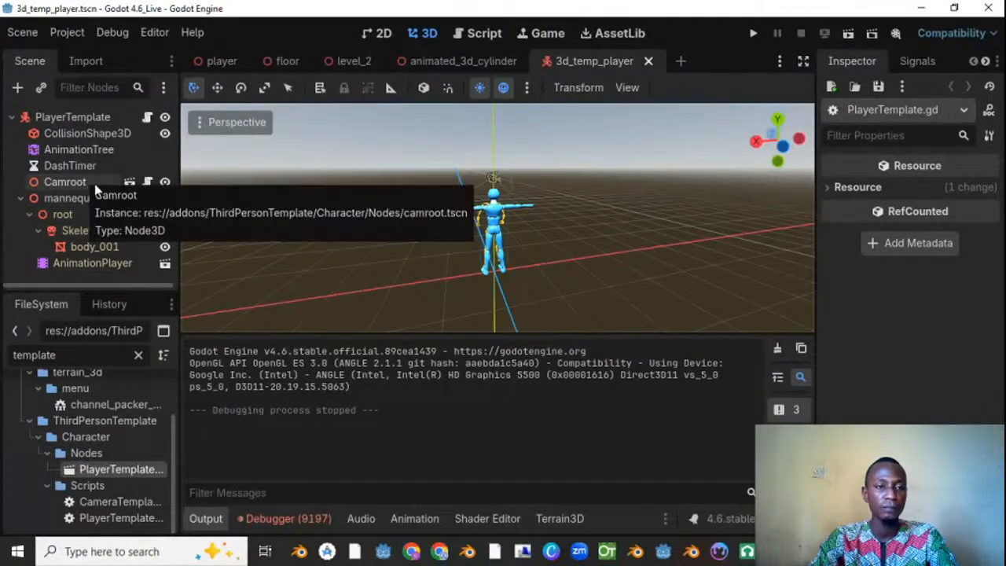
click(107, 119)
scroll(924, 229, down, 7)
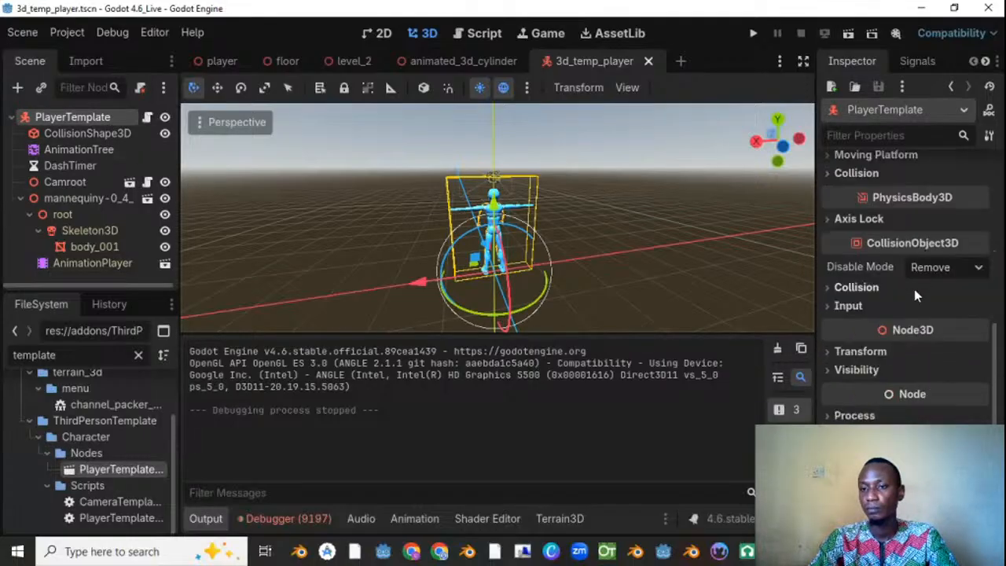
scroll(915, 289, up, 3)
scroll(910, 293, up, 2)
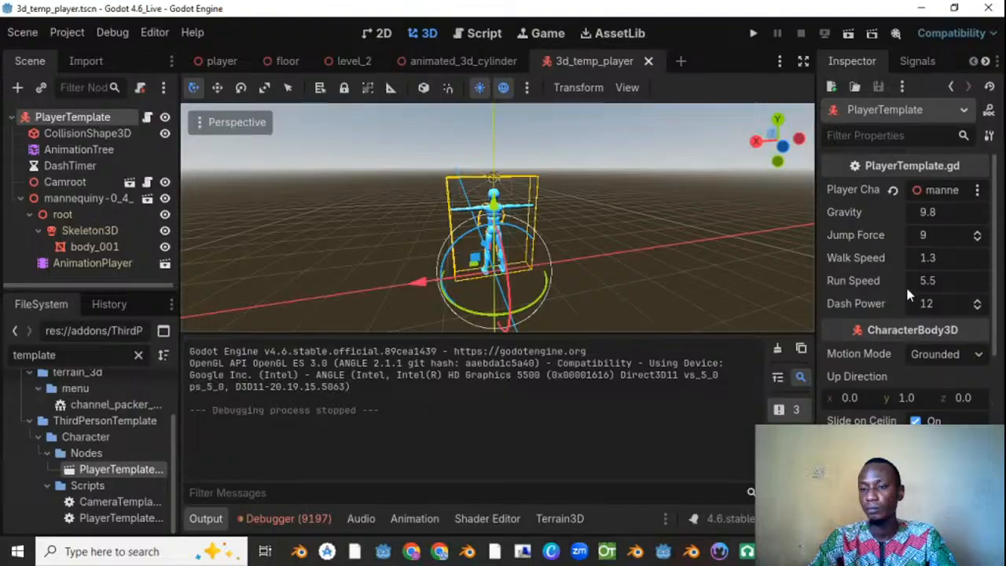
click(941, 189)
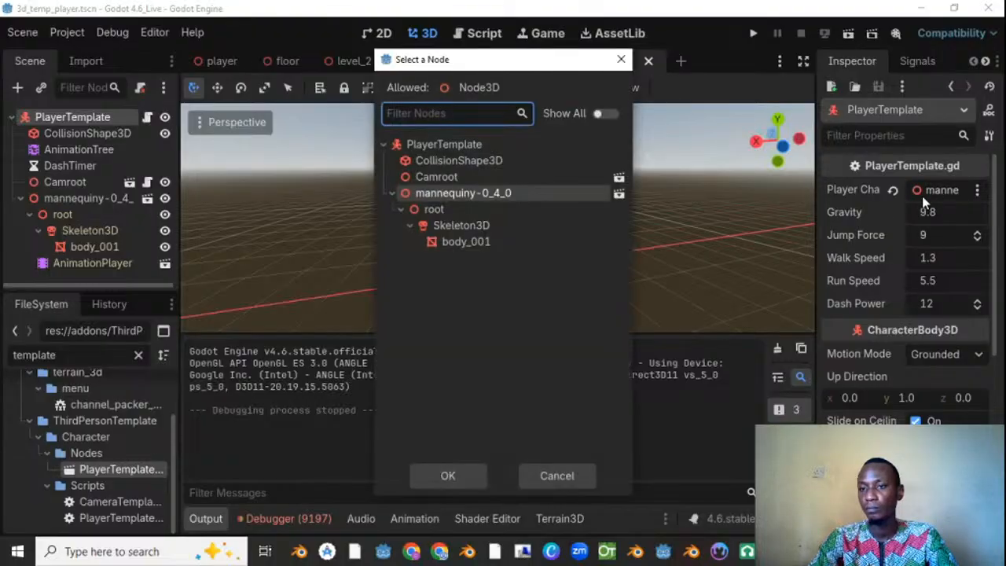
key(Escape)
Step: Inspect the AnimationPlayer, AnimationTree and CollisionShape3D nodes of the 3d_temp_player scene along with the PlayerTemplate root
click(93, 267)
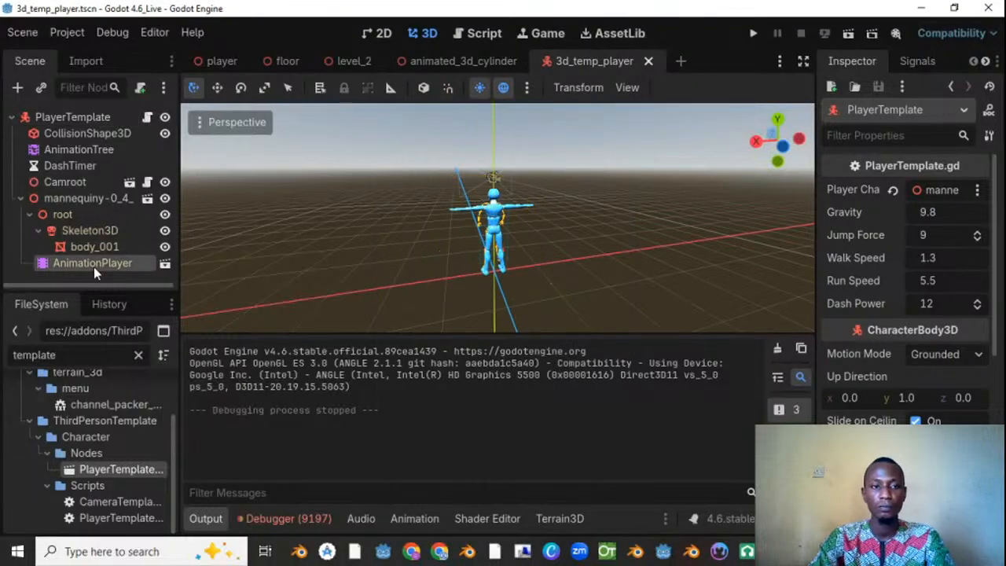
click(92, 151)
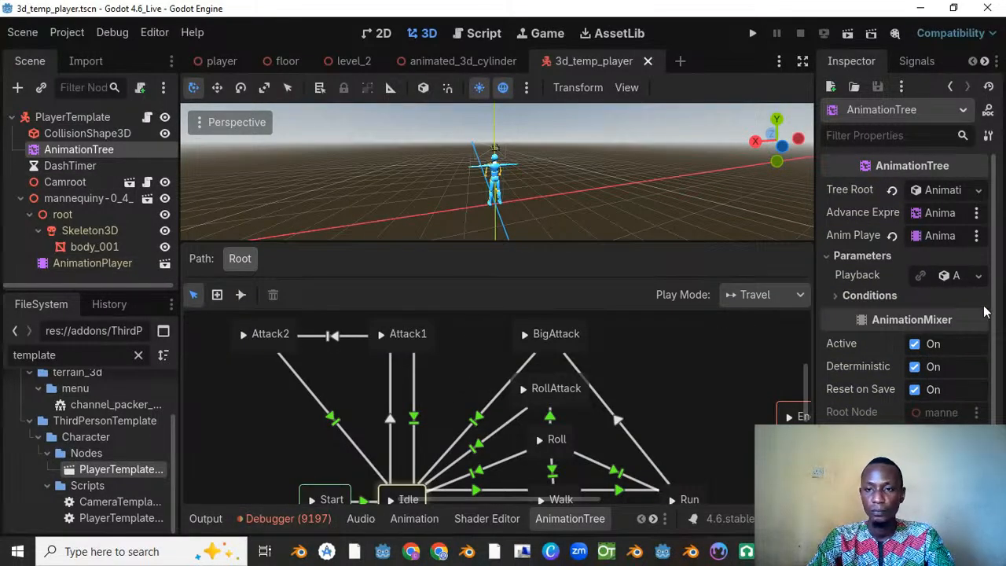
scroll(930, 322, down, 3)
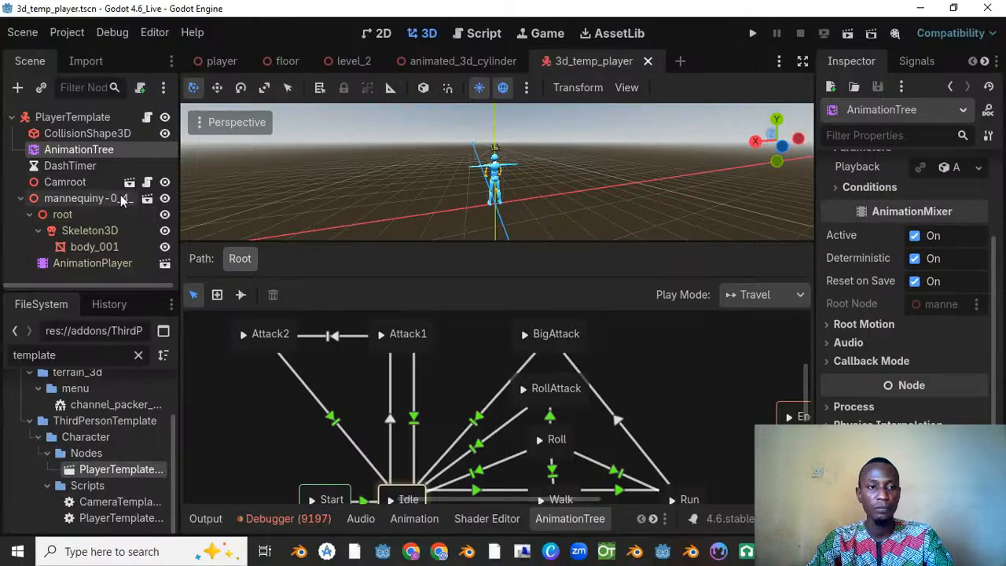
click(92, 118)
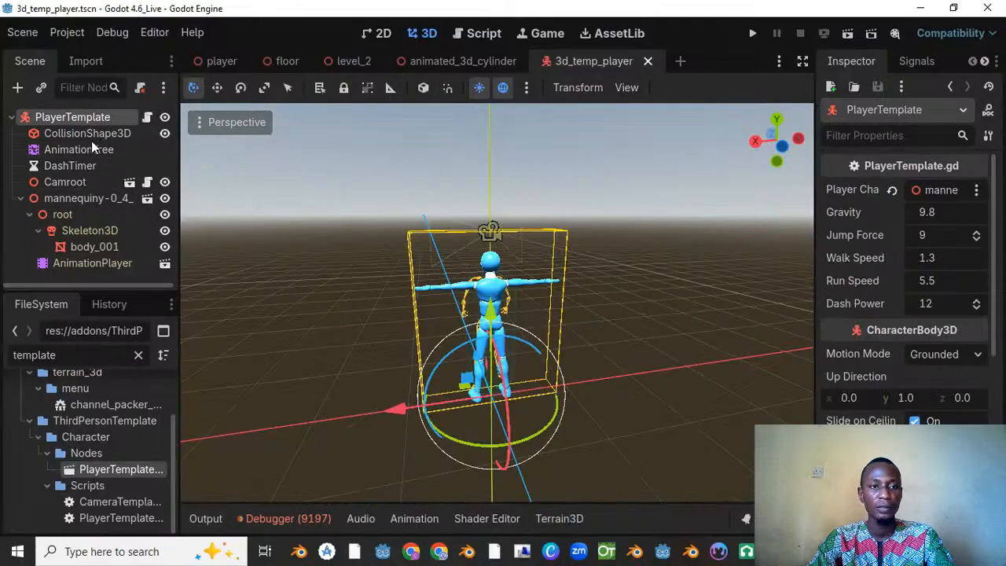
click(92, 135)
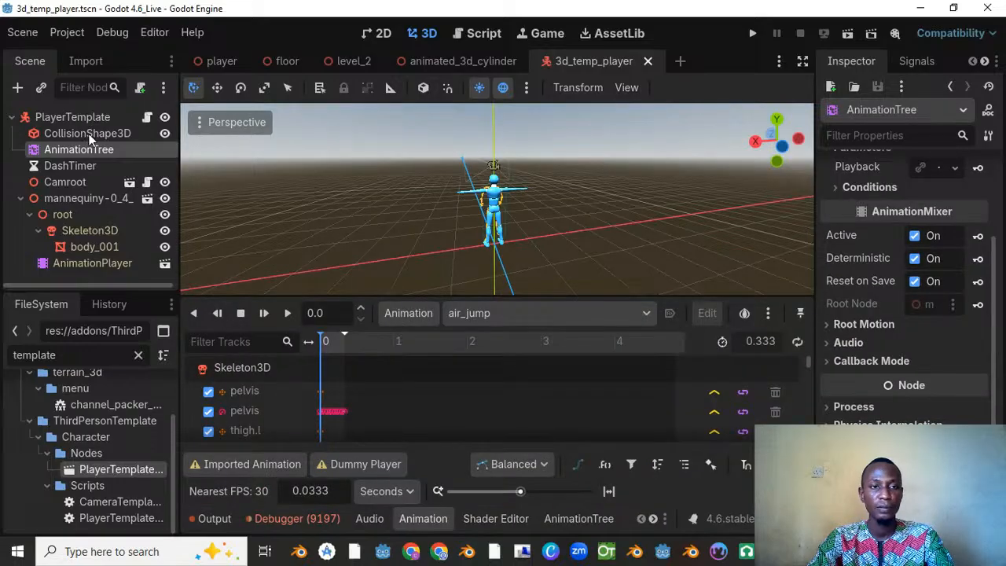
click(92, 121)
click(87, 136)
click(81, 120)
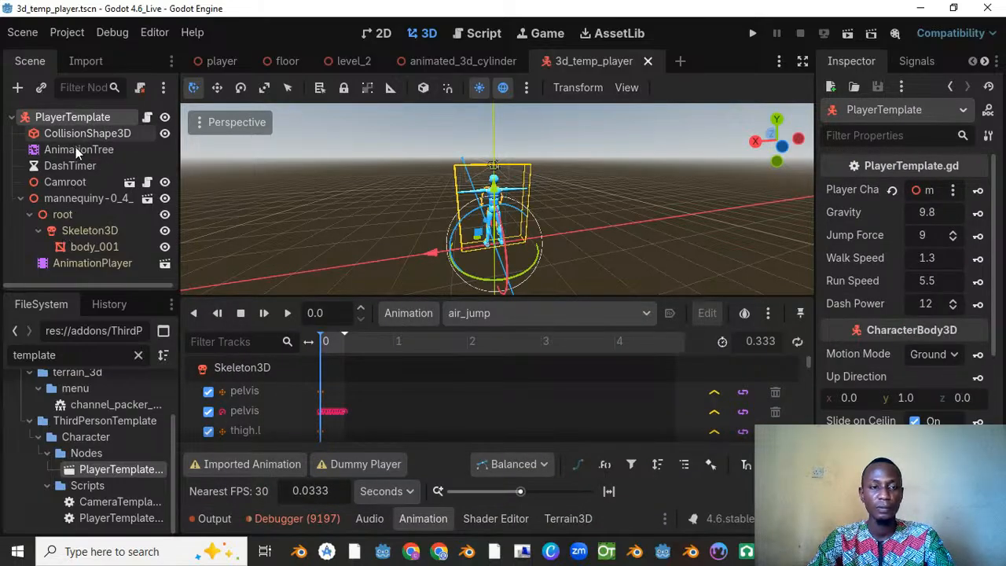
click(76, 149)
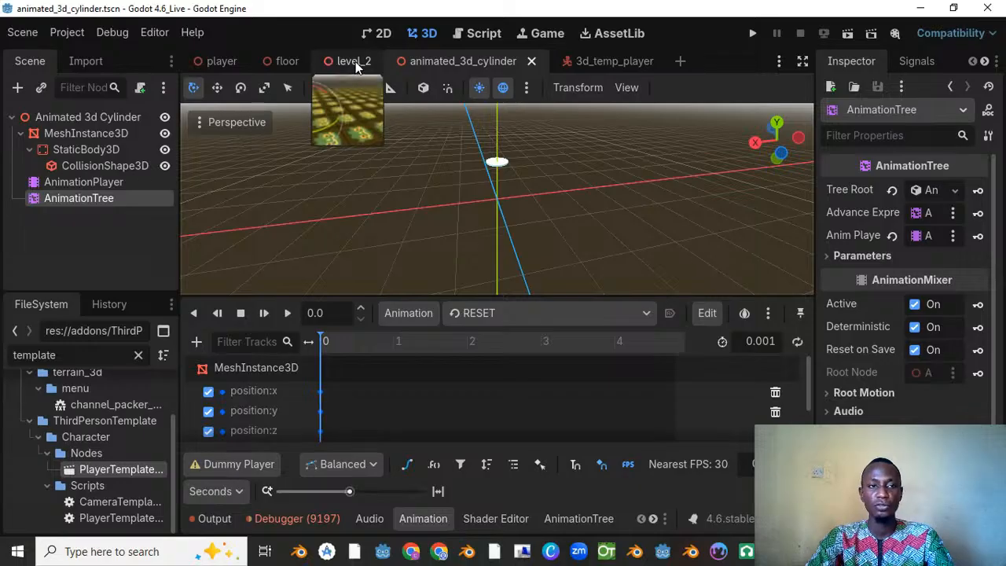
Step: Delete the Player node and its PlayerTemplate child from the level_2 scene
click(355, 62)
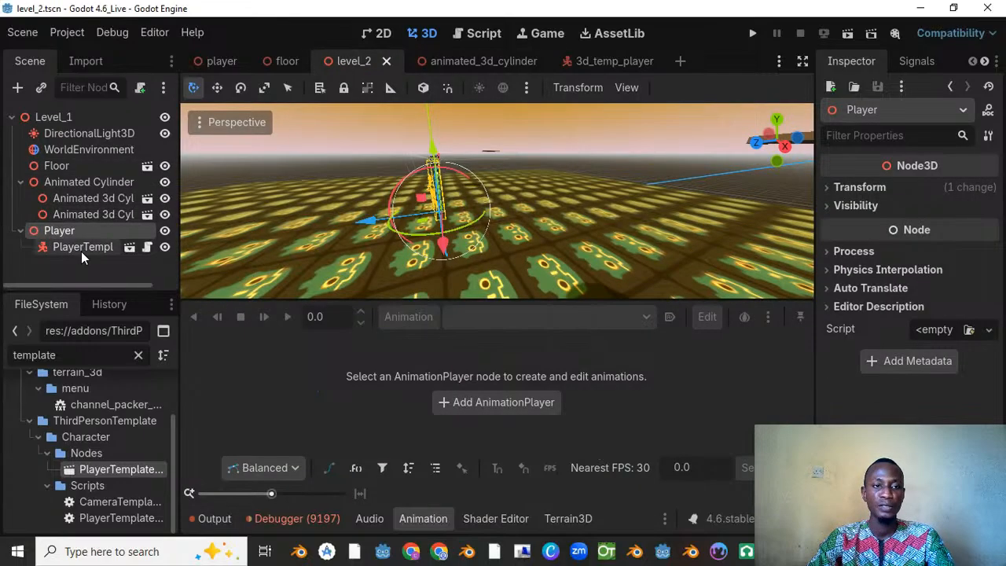
click(83, 248)
ctrl+click(83, 233)
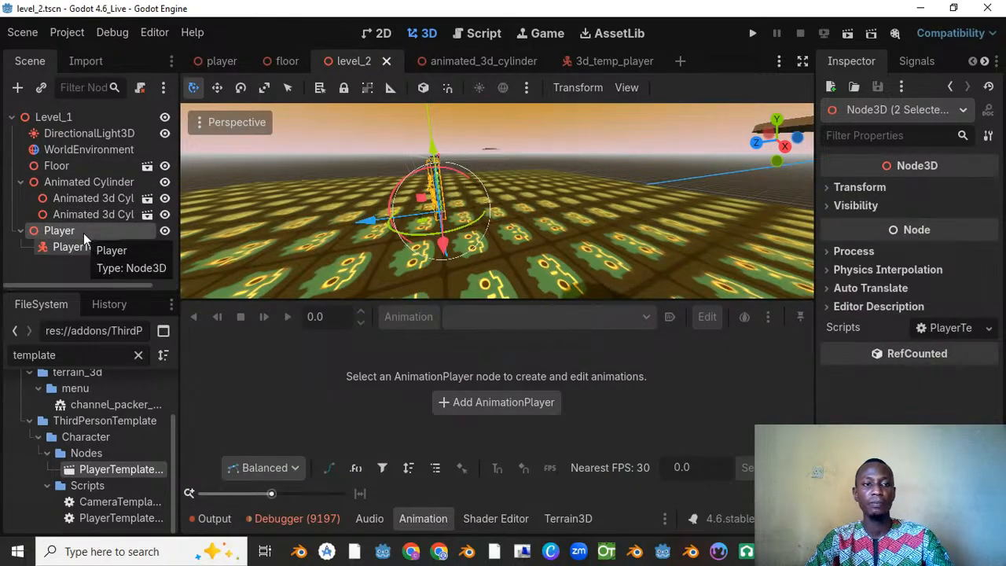
key(Delete)
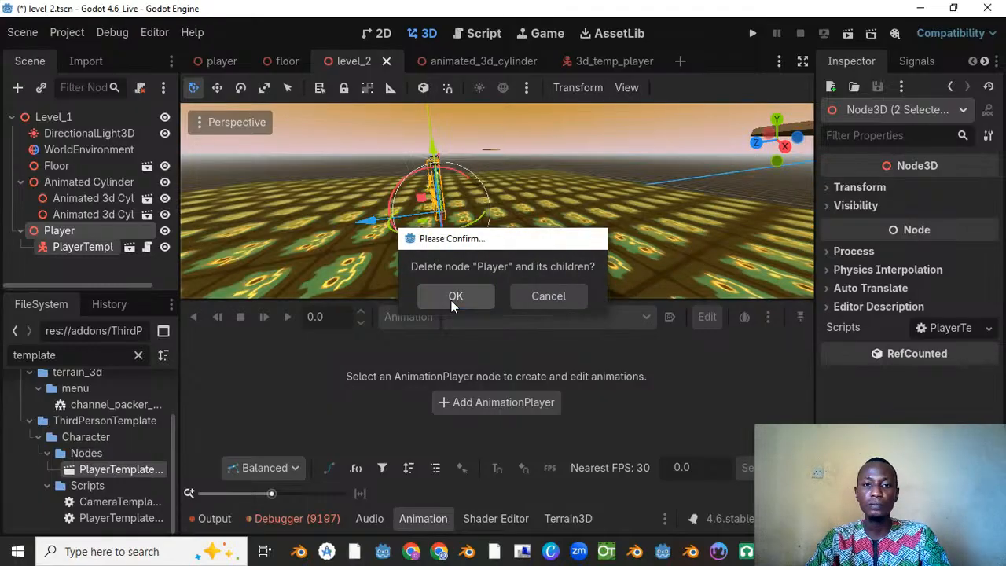
click(453, 299)
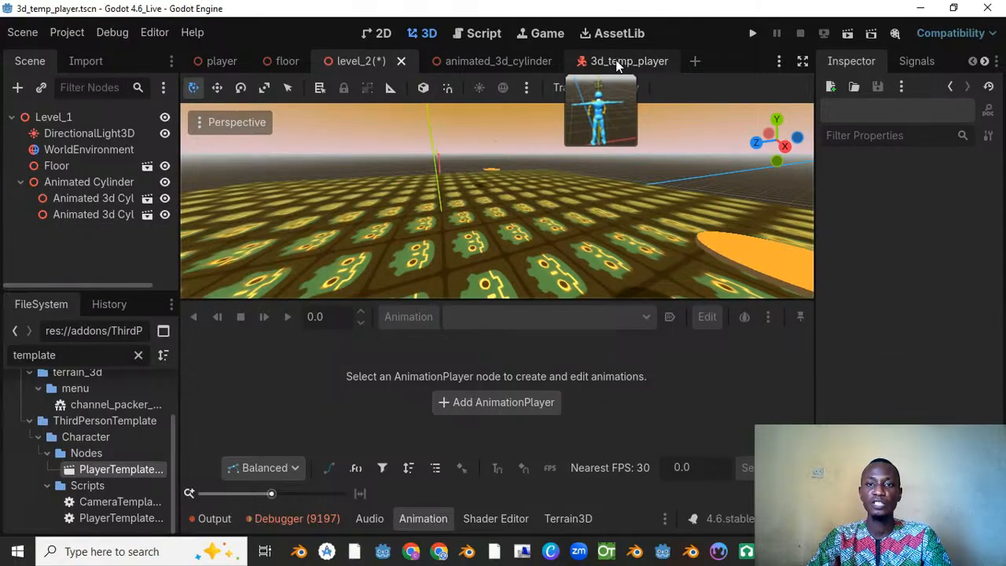
Step: Play the air_jump animation in the 3d_temp_player scene and examine the mannequin mesh against its skeleton from several angles
click(620, 61)
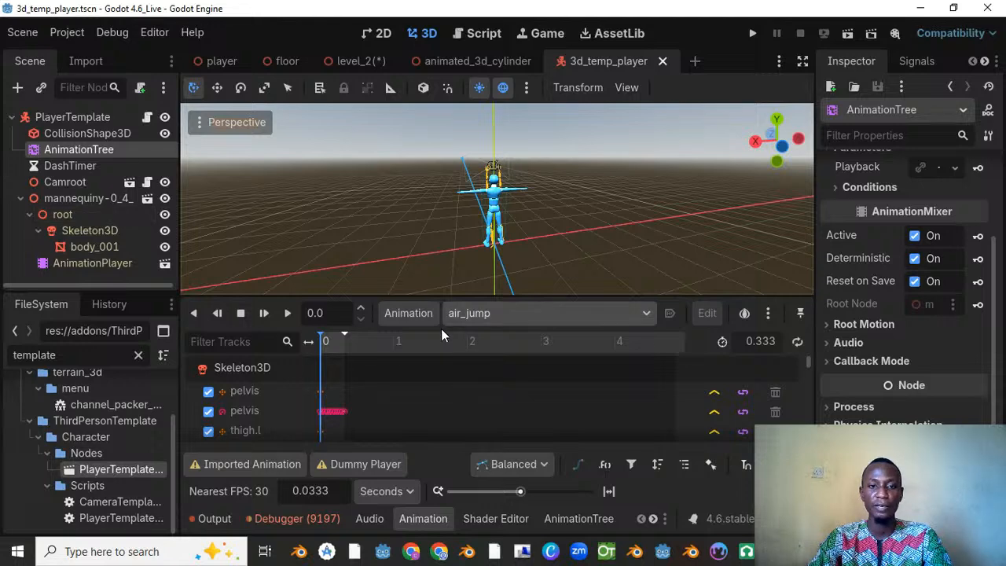
click(288, 313)
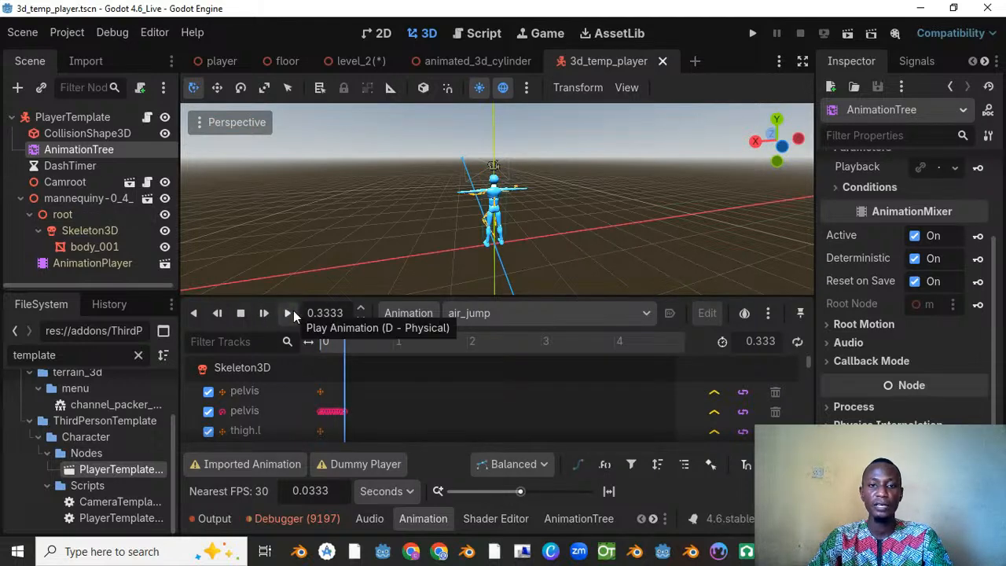
scroll(527, 173, up, 5)
middle_drag(521, 178, 606, 183)
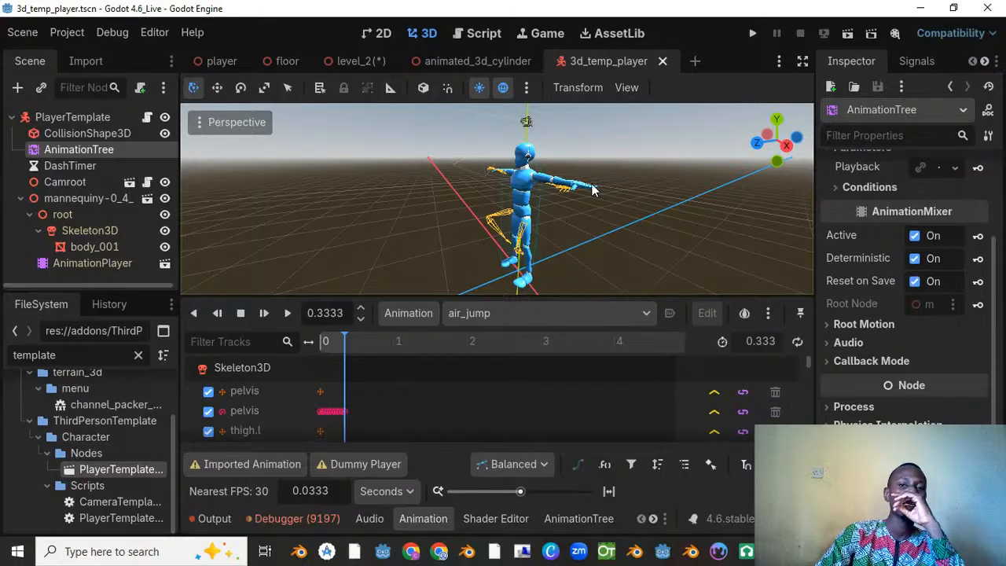
middle_drag(582, 184, 336, 197)
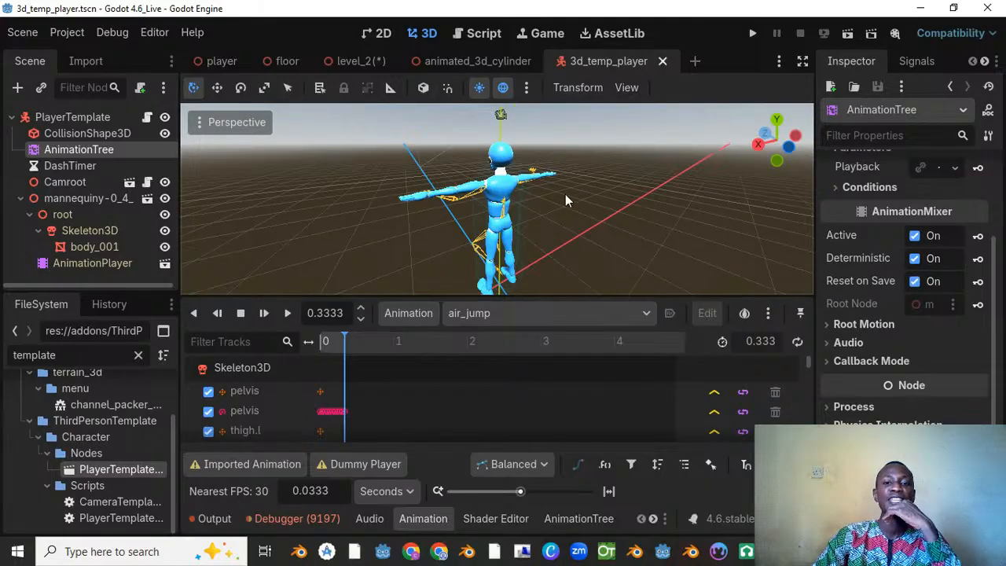
middle_drag(578, 193, 263, 198)
scroll(486, 189, down, 1)
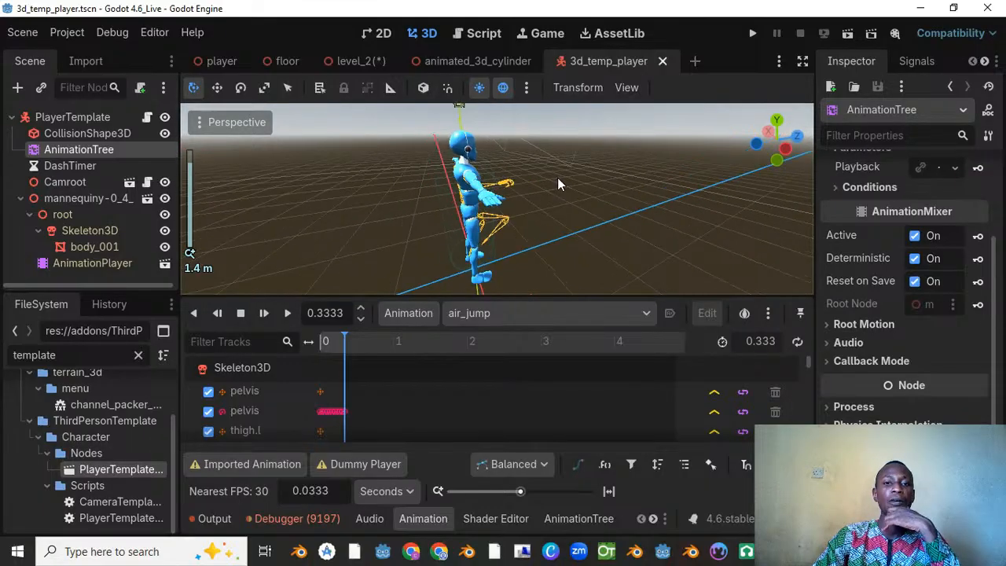
middle_drag(557, 184, 518, 180)
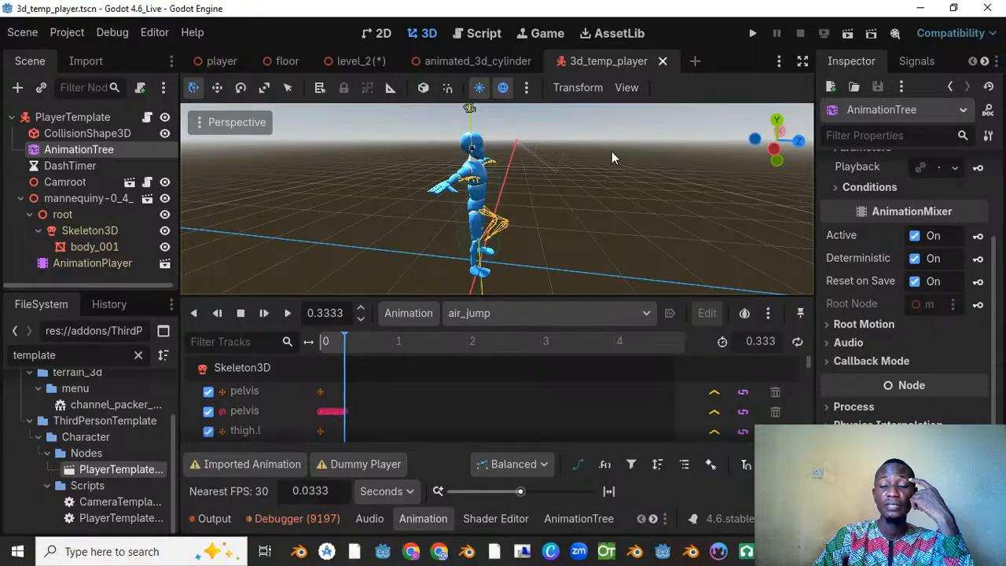
middle_drag(624, 164, 462, 131)
scroll(533, 157, up, 2)
middle_drag(532, 157, 291, 145)
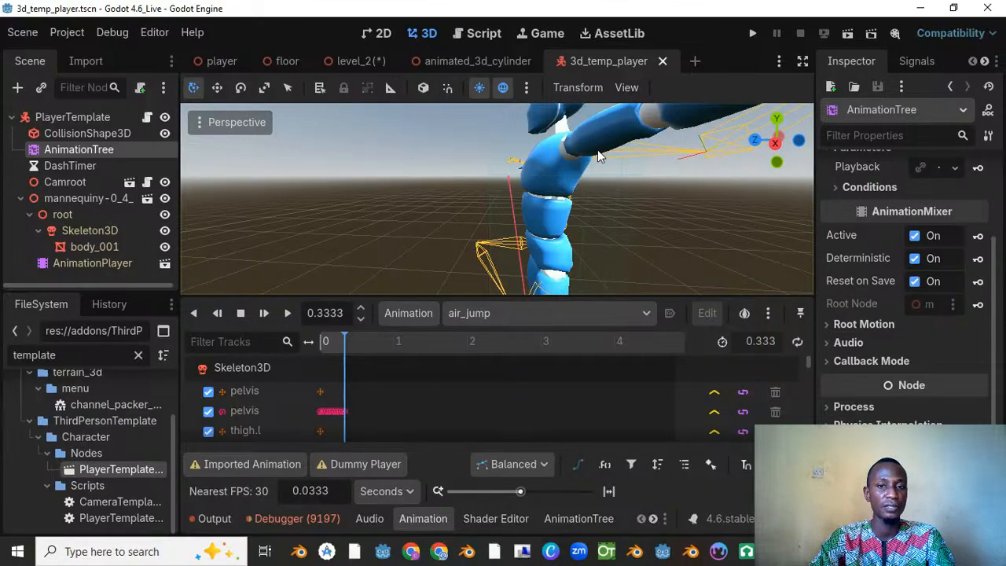
scroll(604, 149, down, 9)
middle_drag(607, 155, 550, 177)
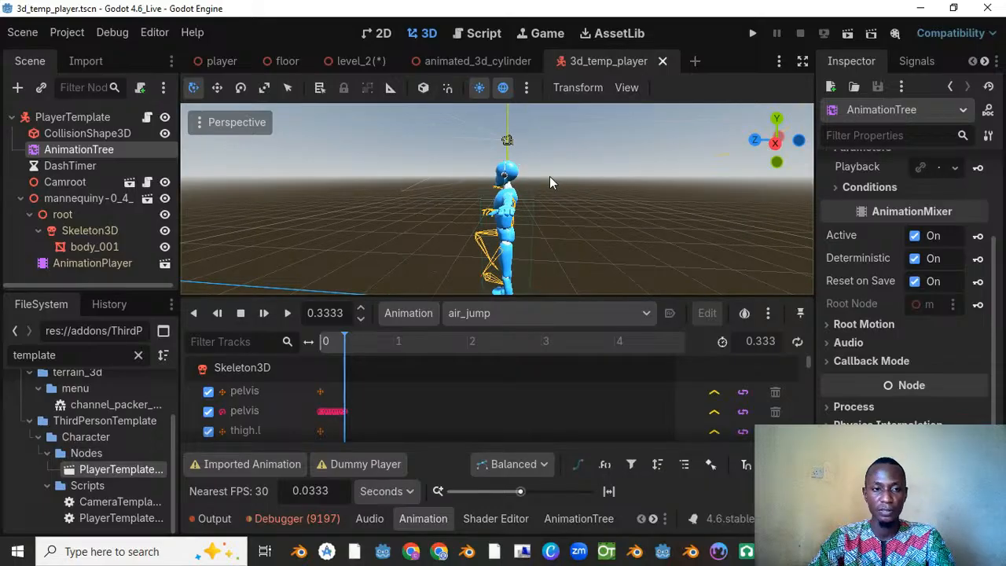
mouse_move(534, 59)
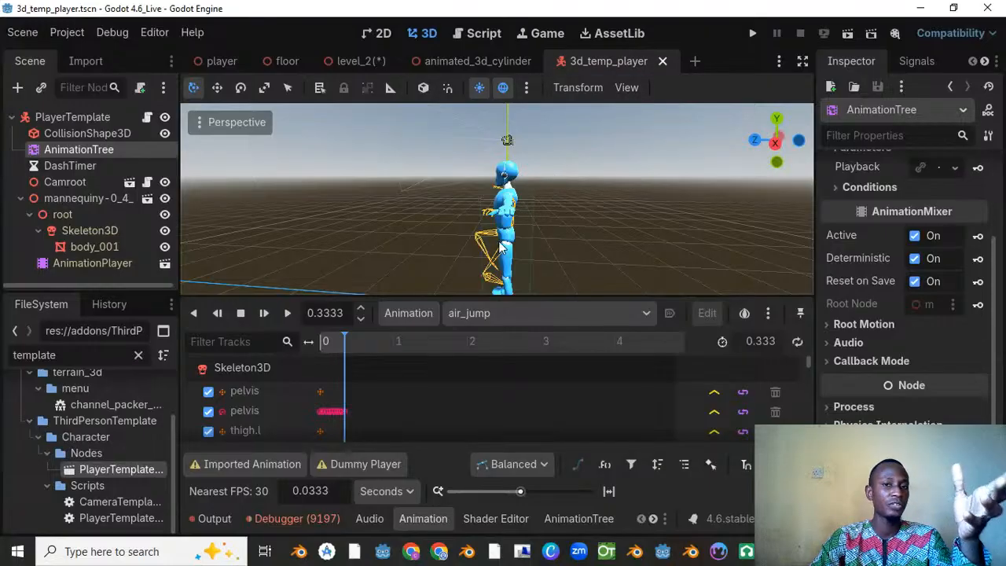
Step: Replay the air_jump animation in the 3d_temp_player scene and compare the mannequin's mesh with its moving skeleton
mouse_move(546, 204)
middle_down()
mouse_move(640, 203)
mouse_move(601, 195)
mouse_move(550, 212)
middle_up()
scroll(512, 227, up, 5)
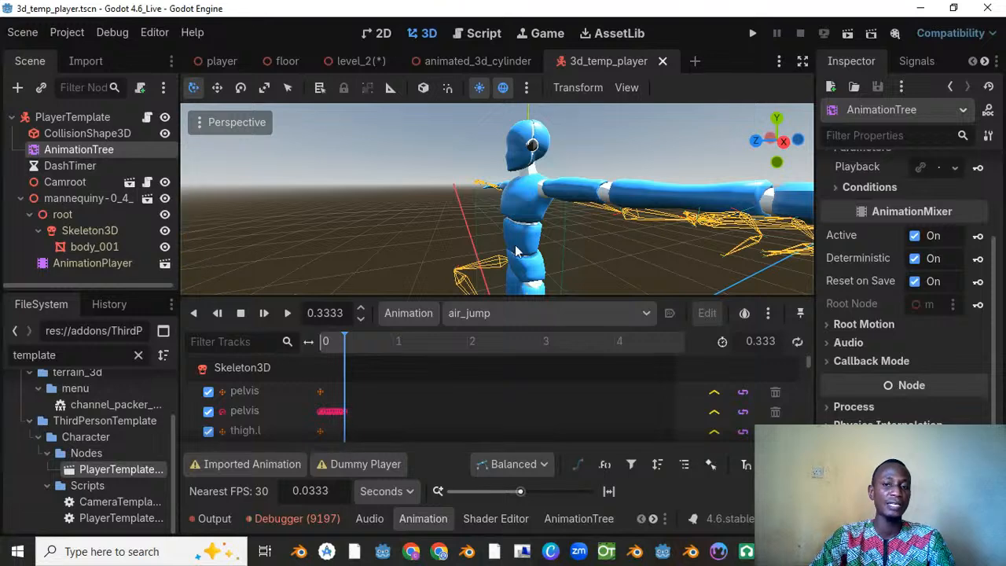
scroll(478, 275, down, 3)
middle_drag(549, 228, 409, 295)
click(287, 313)
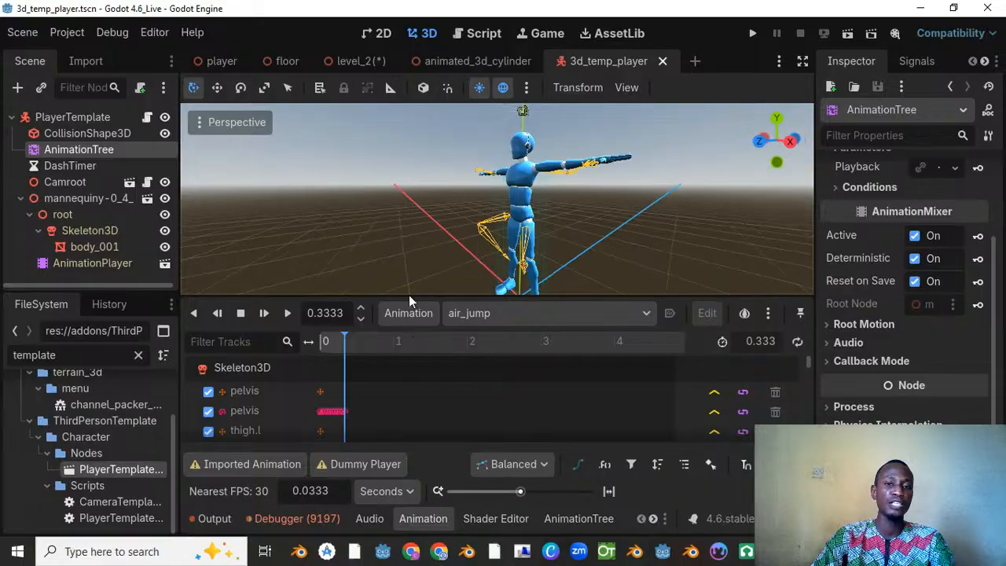
click(287, 316)
click(288, 316)
click(288, 316)
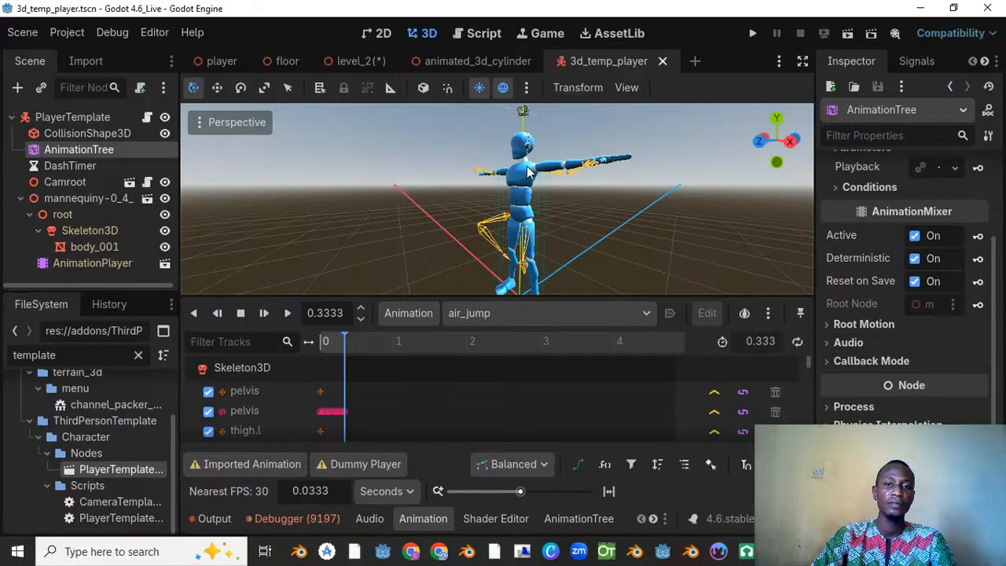
Step: Examine how the mannequin's body and limbs line up with the skeleton bones, viewing the figure from the side and front
scroll(543, 169, down, 3)
middle_drag(555, 166, 406, 190)
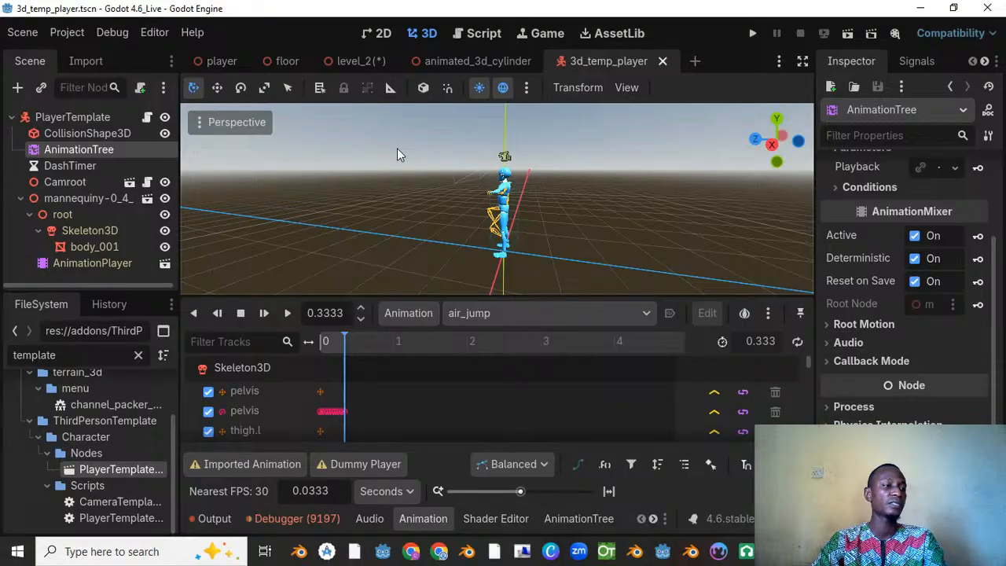
scroll(563, 165, down, 6)
middle_drag(566, 166, 472, 183)
scroll(472, 183, up, 5)
middle_drag(548, 176, 370, 202)
middle_drag(591, 183, 295, 168)
scroll(503, 170, up, 5)
middle_drag(660, 175, 557, 172)
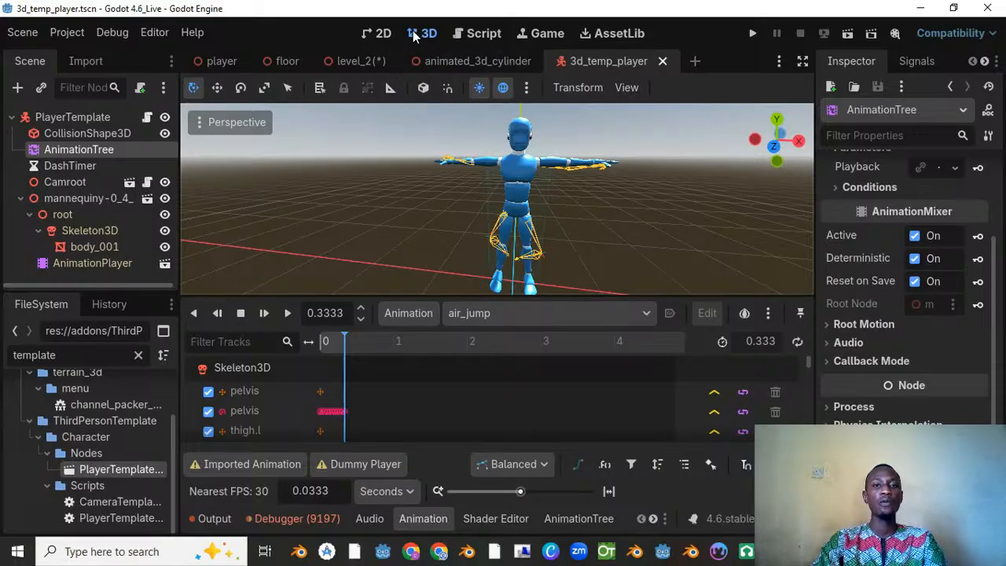
Step: Clear the "template" file filter while in the level_2 scene and return to the 3d_temp_player scene
click(347, 59)
scroll(63, 519, up, 3)
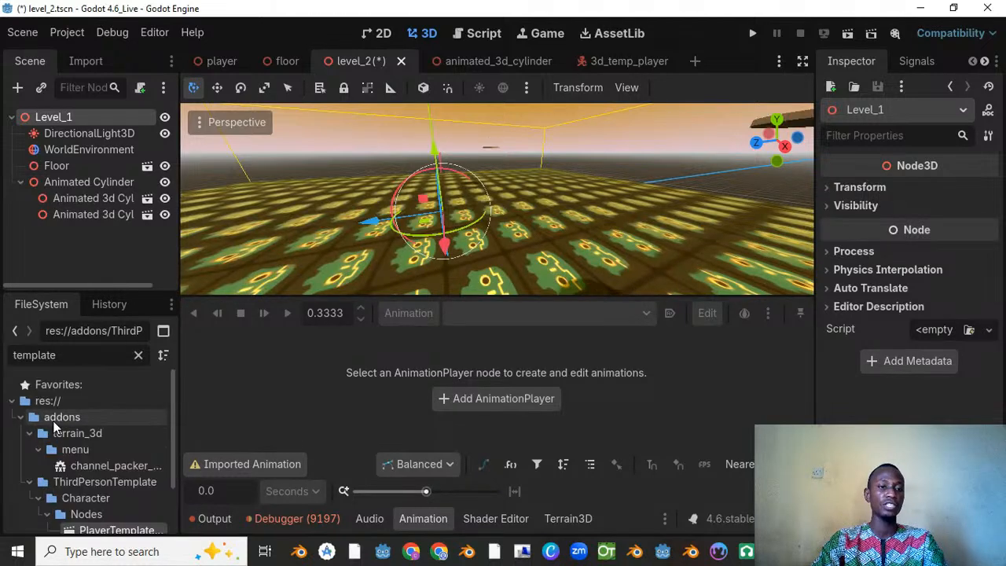
scroll(456, 253, down, 3)
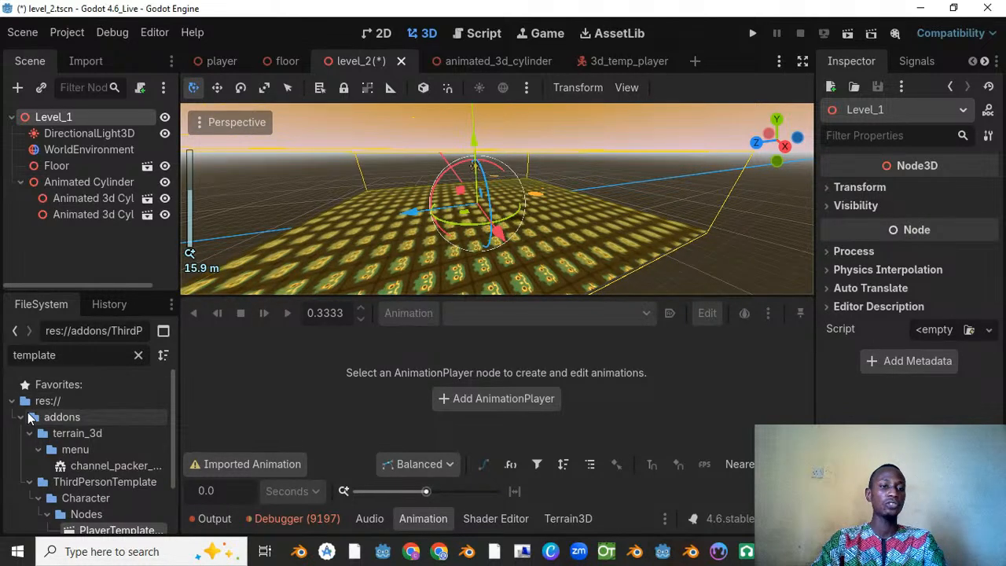
click(21, 420)
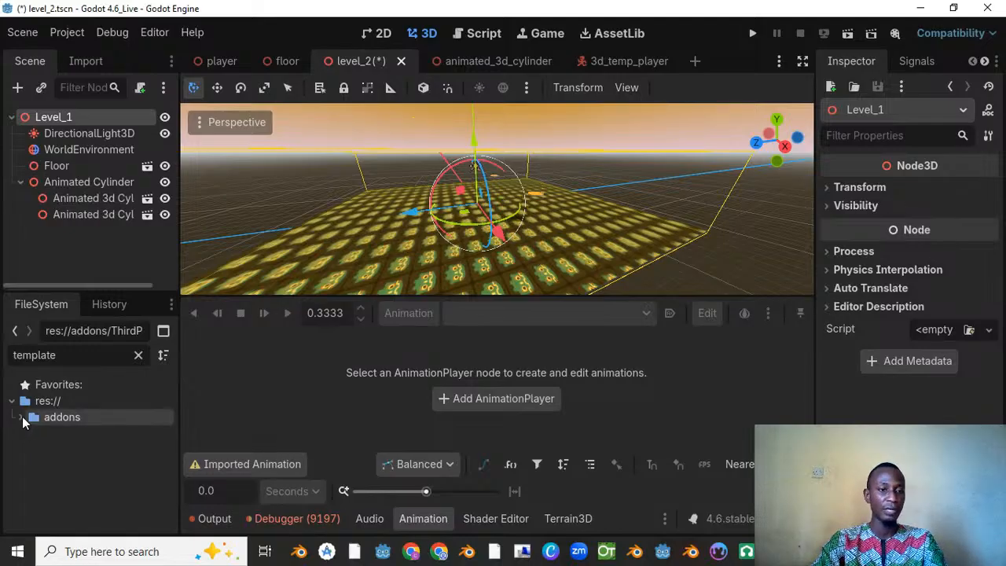
click(20, 419)
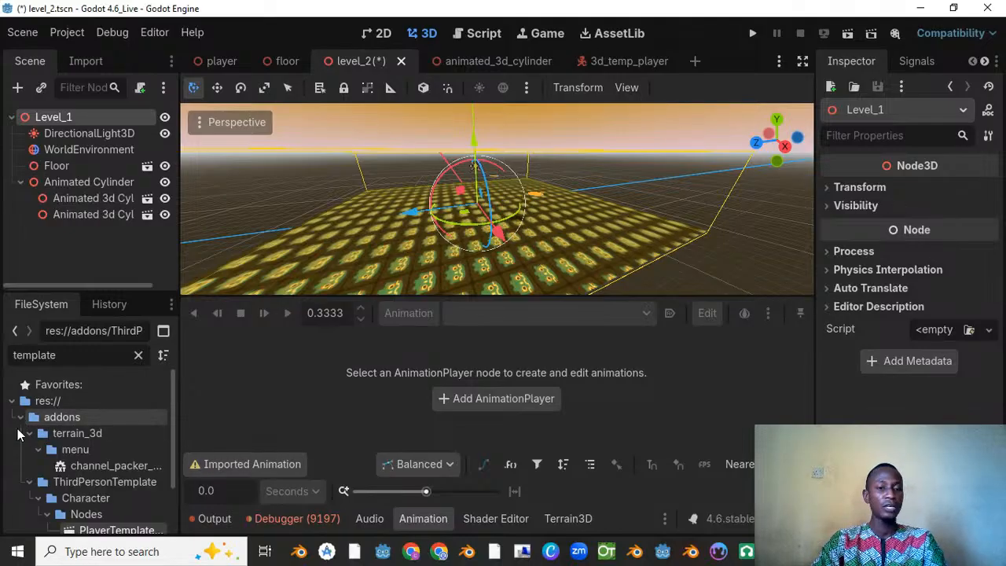
click(138, 355)
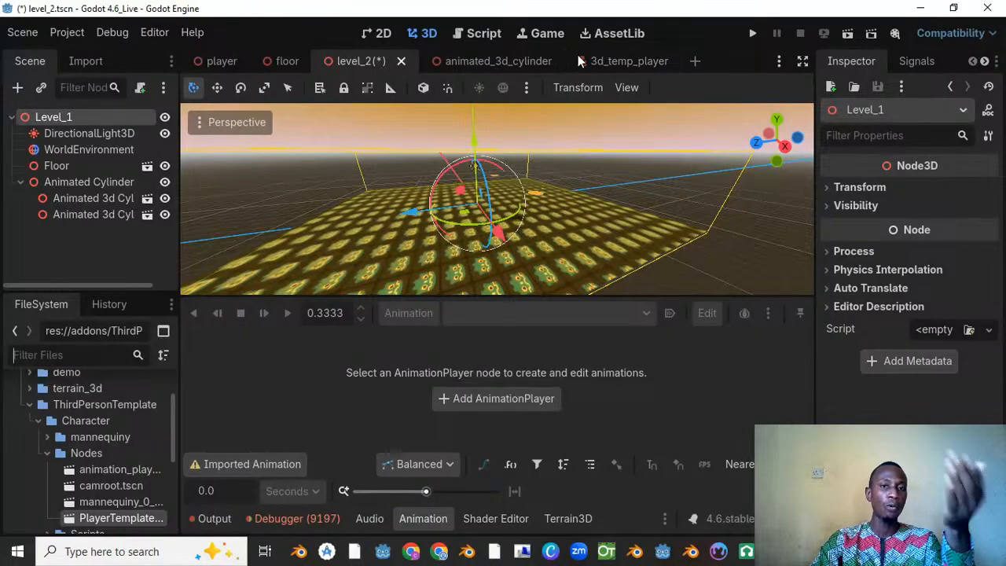
mouse_move(621, 63)
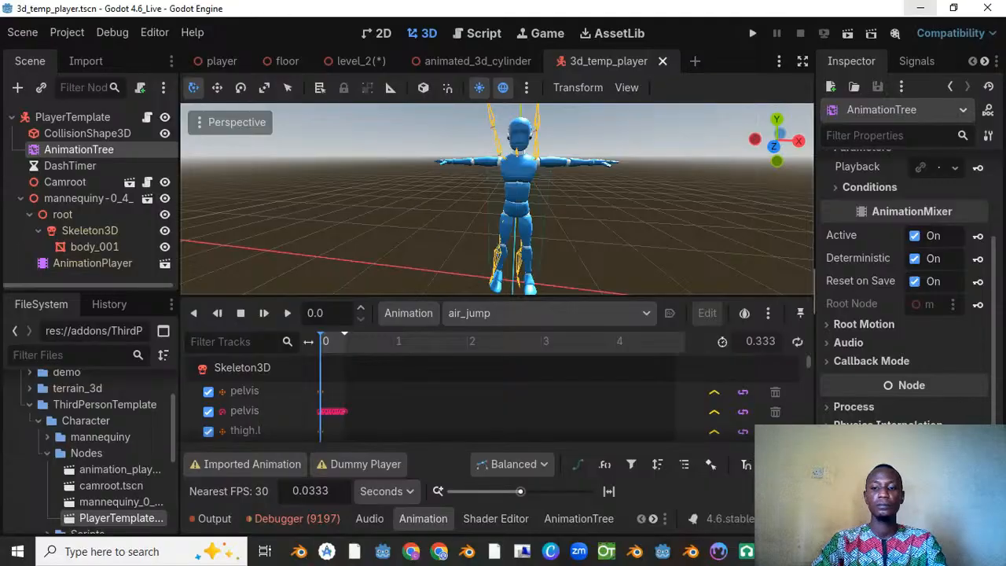
Step: Switch to the YouTube Studio live streaming page in Firefox and request ending the live stream
click(778, 549)
click(778, 549)
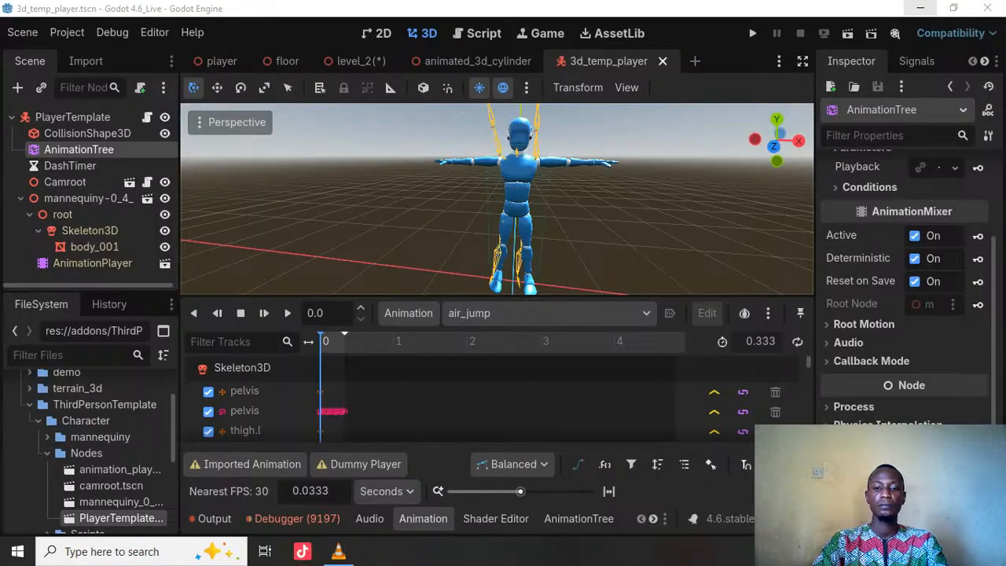
click(778, 546)
click(779, 546)
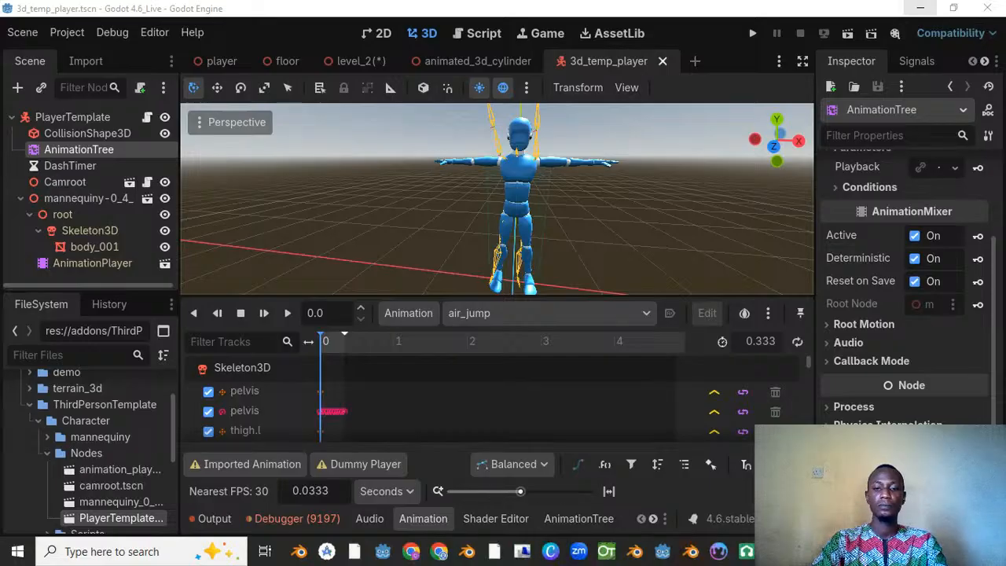
click(778, 549)
click(778, 549)
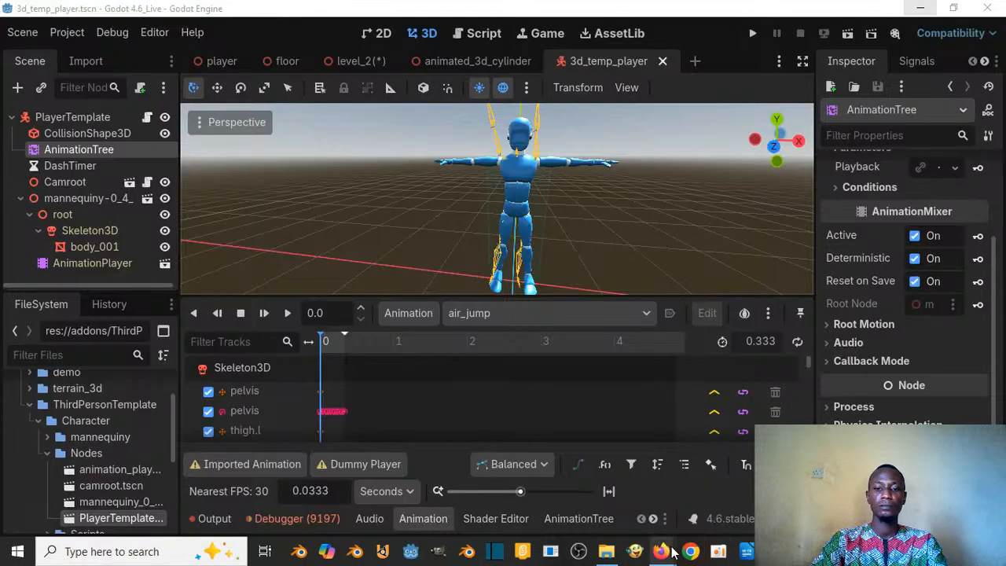
mouse_move(673, 552)
click(613, 515)
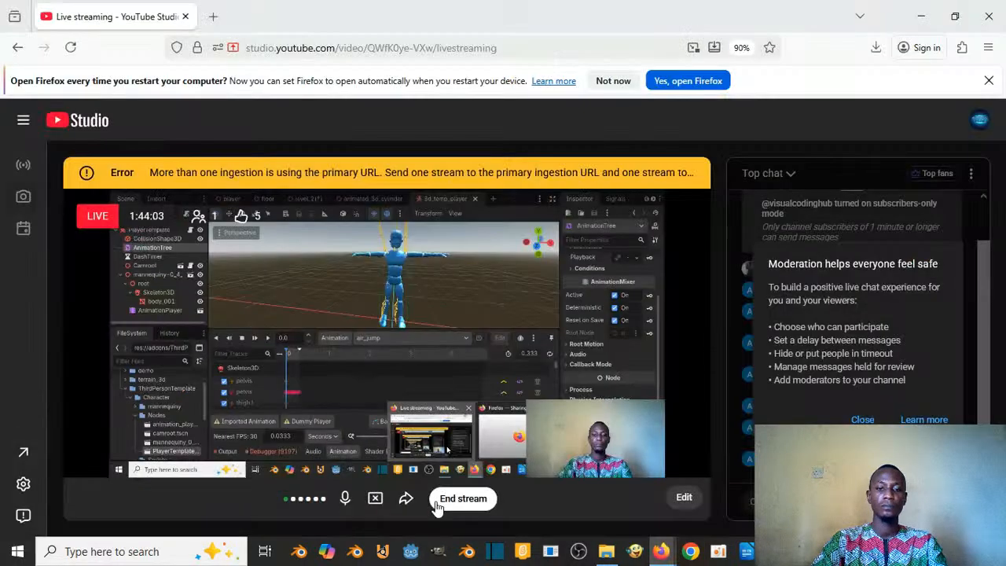
click(456, 496)
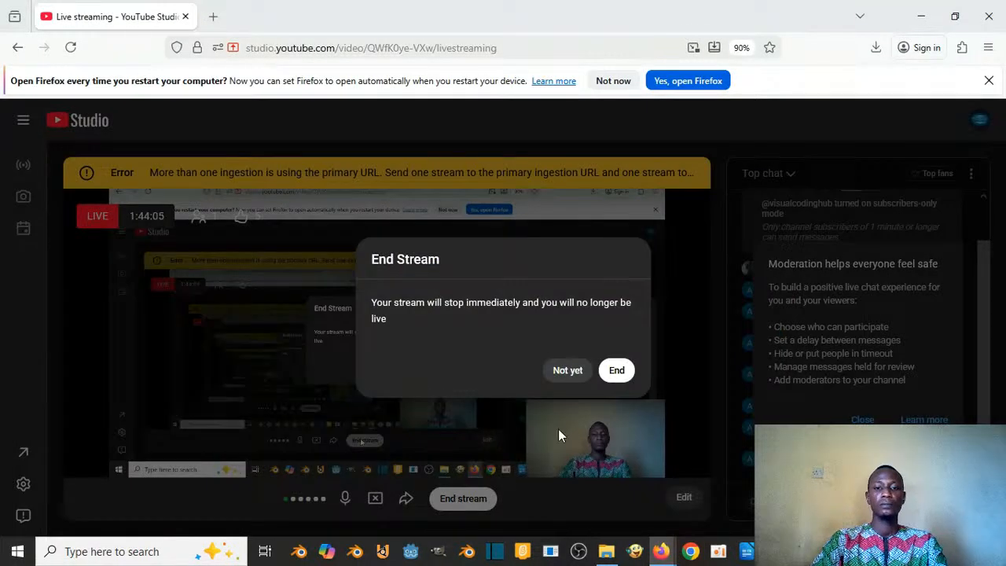